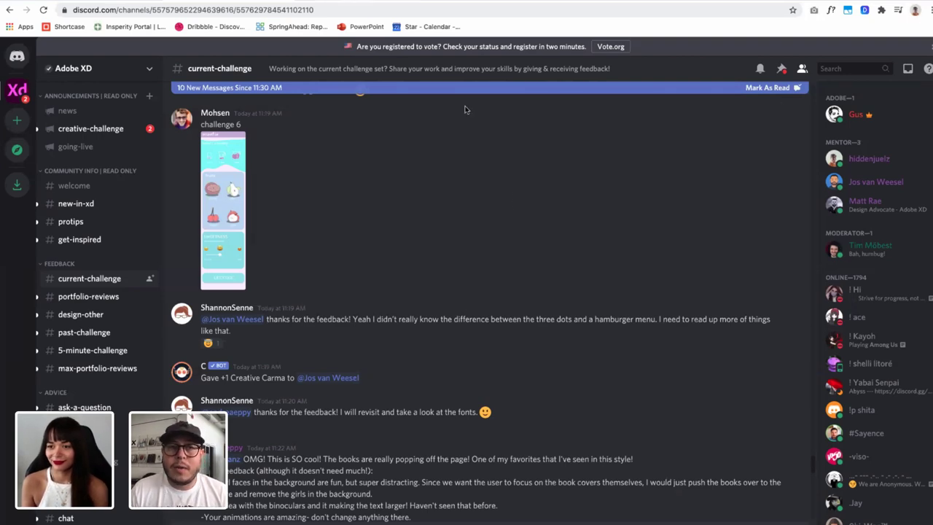
# Switch to the Adobe Creative Residency Community Fund page and read its introduction and application section
pyautogui.hotkey('ctrl', 'Tab')
pyautogui.scroll(5, 558, 248)
pyautogui.scroll(-1, 602, 301)
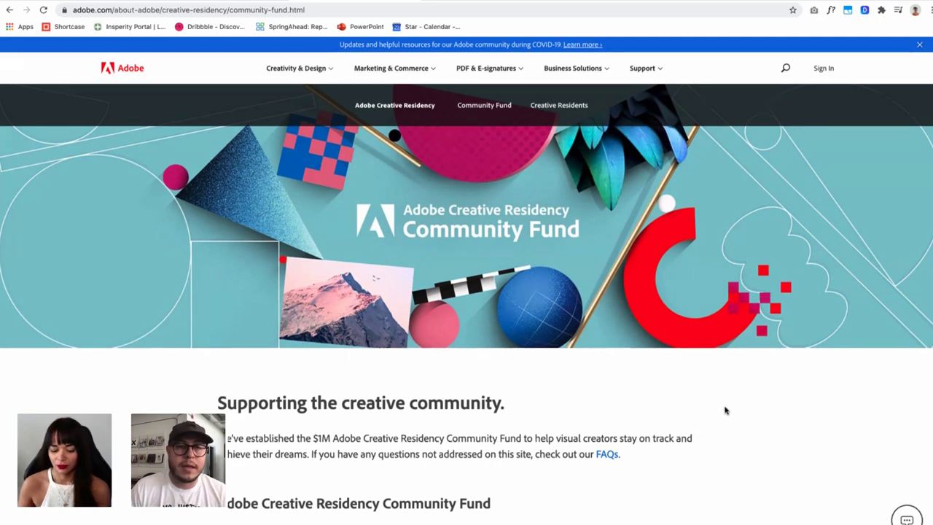
pyautogui.scroll(-3, 733, 419)
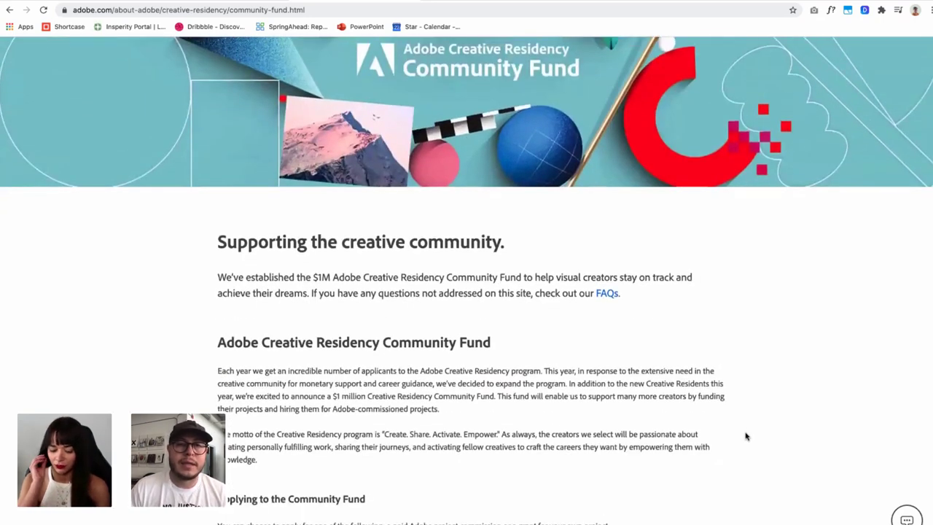
pyautogui.scroll(-1, 746, 436)
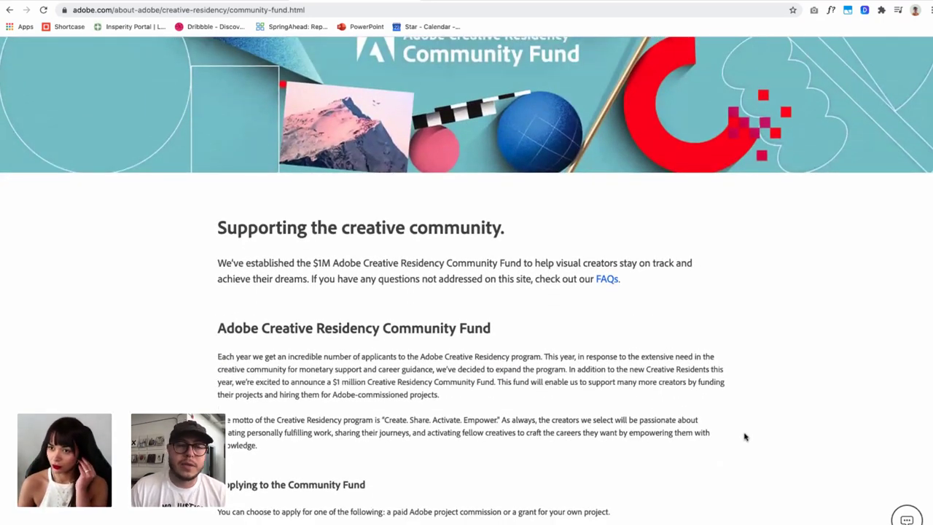
pyautogui.scroll(-1, 746, 436)
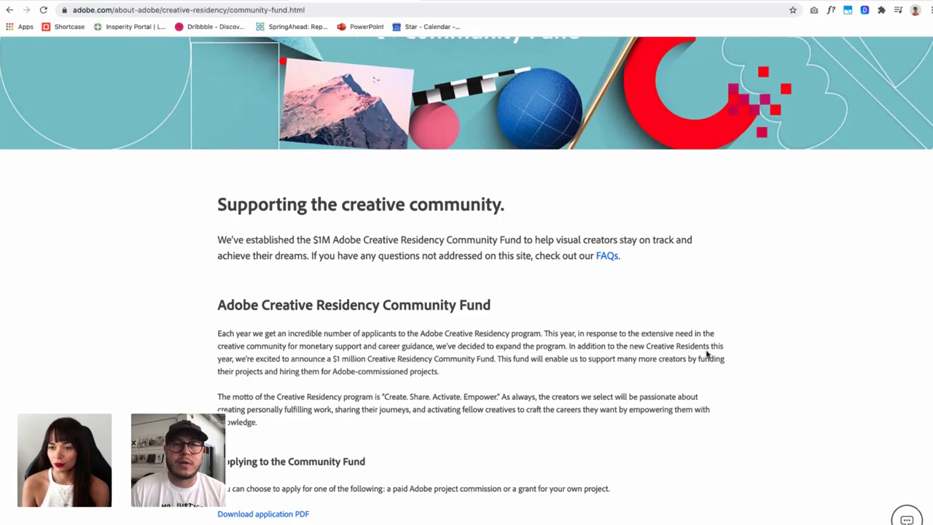
pyautogui.scroll(3, 576, 327)
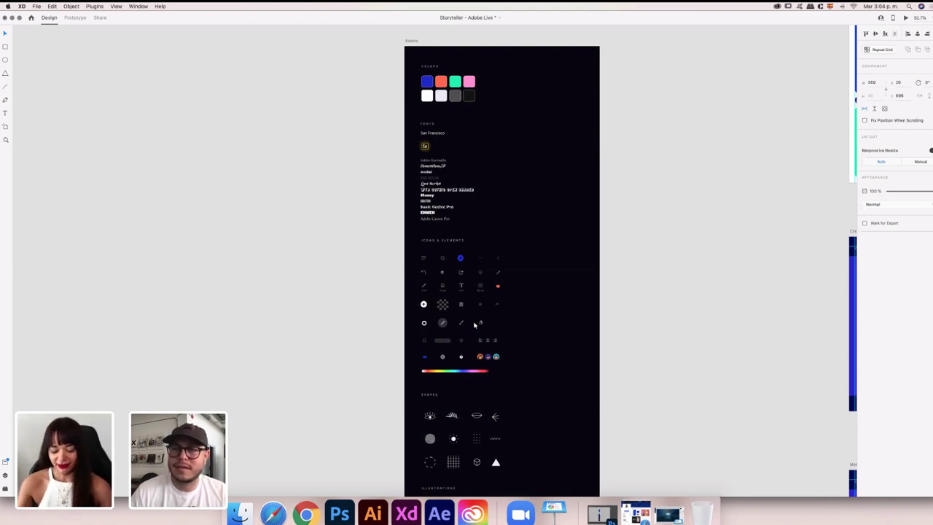
# Look over the Storyteller document's artboards, including the home, post, create and motion screens
pyautogui.hscroll(1, 646, 324)
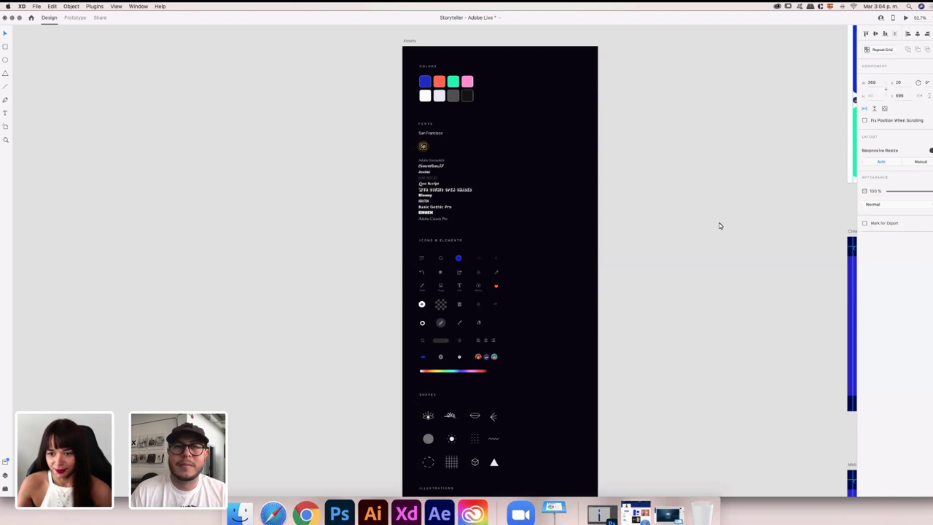
pyautogui.hscroll(10, 719, 226)
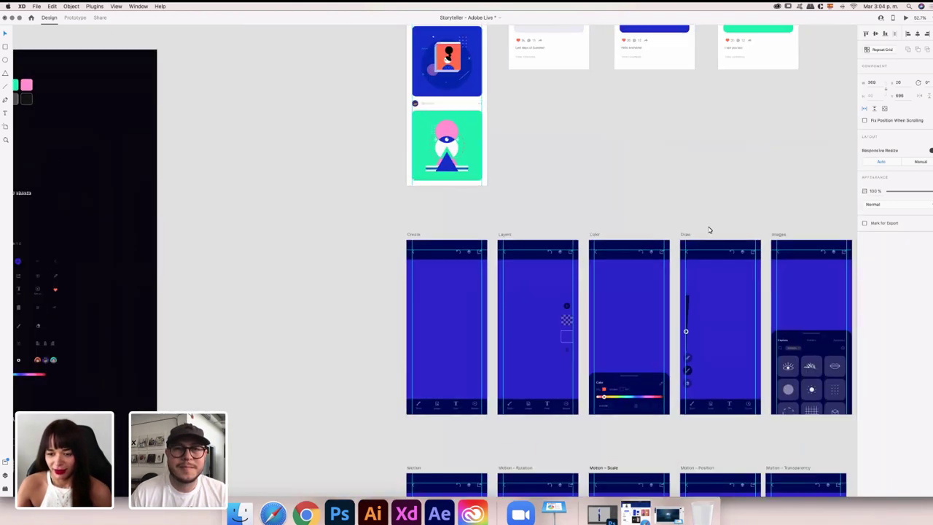
pyautogui.scroll(-5, 709, 230)
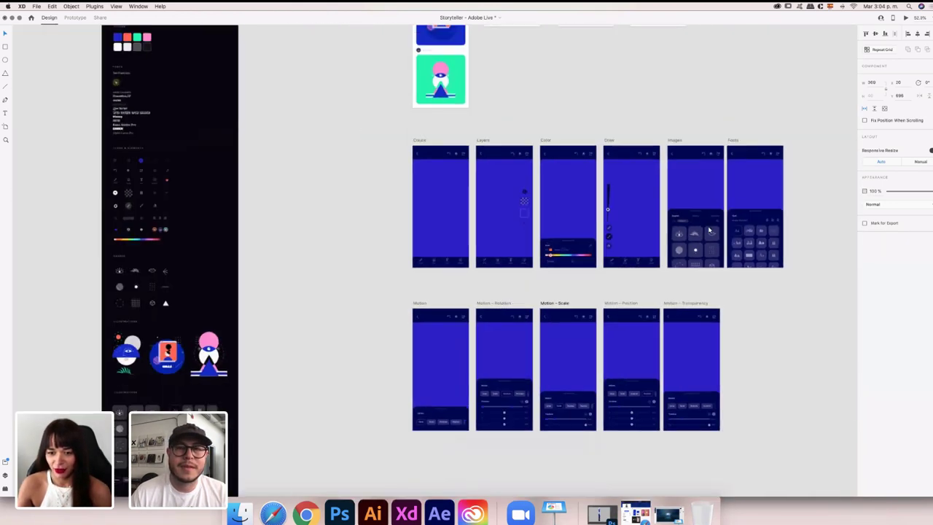
pyautogui.scroll(5, 709, 230)
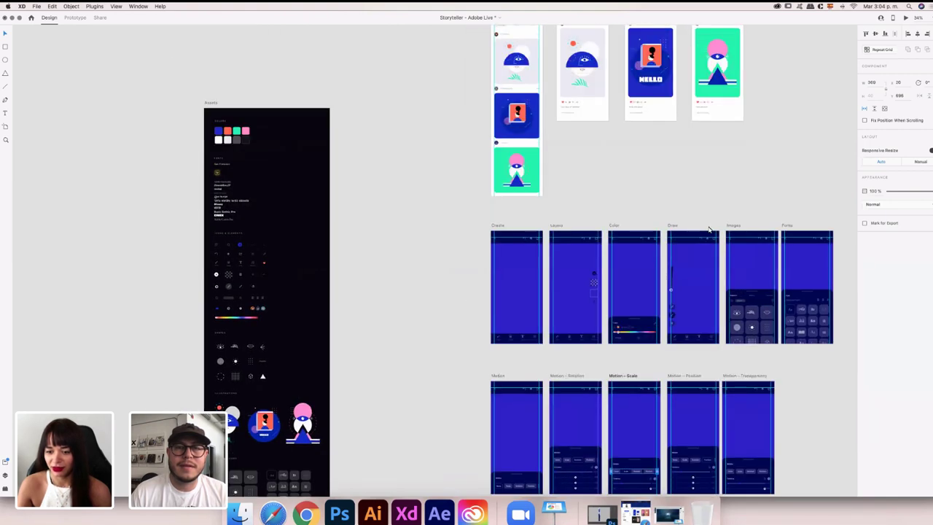
pyautogui.scroll(-5, 708, 230)
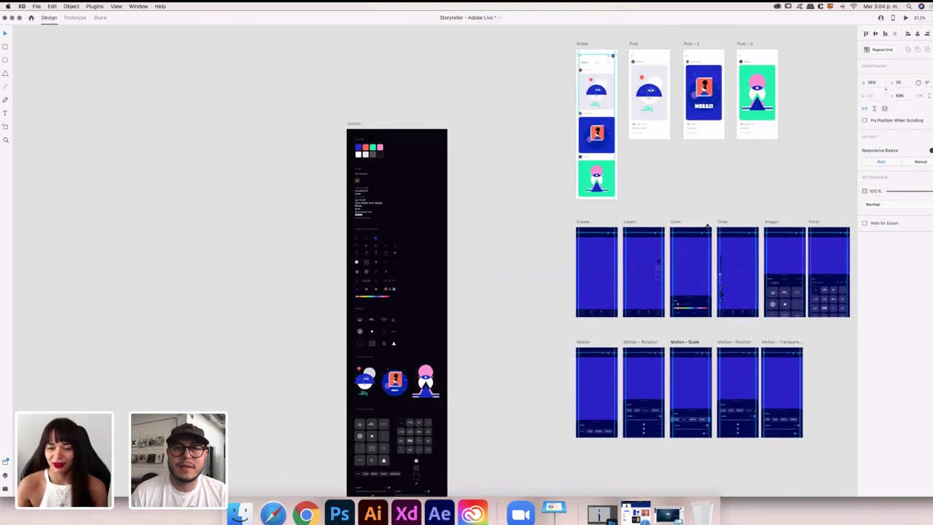
pyautogui.hscroll(-5, 458, 146)
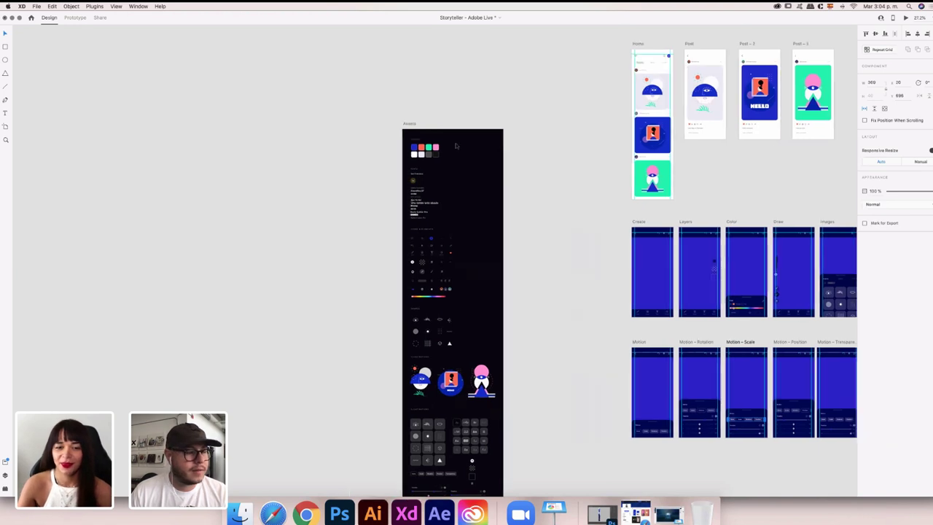
# Examine the Assets artboard's colors, fonts, icons and interface components
pyautogui.scroll(-3, 438, 116)
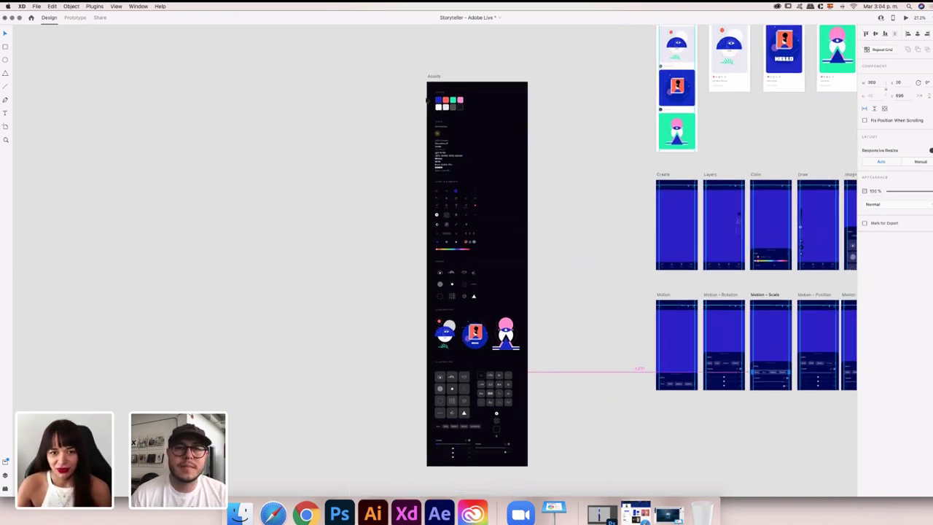
pyautogui.scroll(3, 437, 95)
pyautogui.scroll(8, 458, 91)
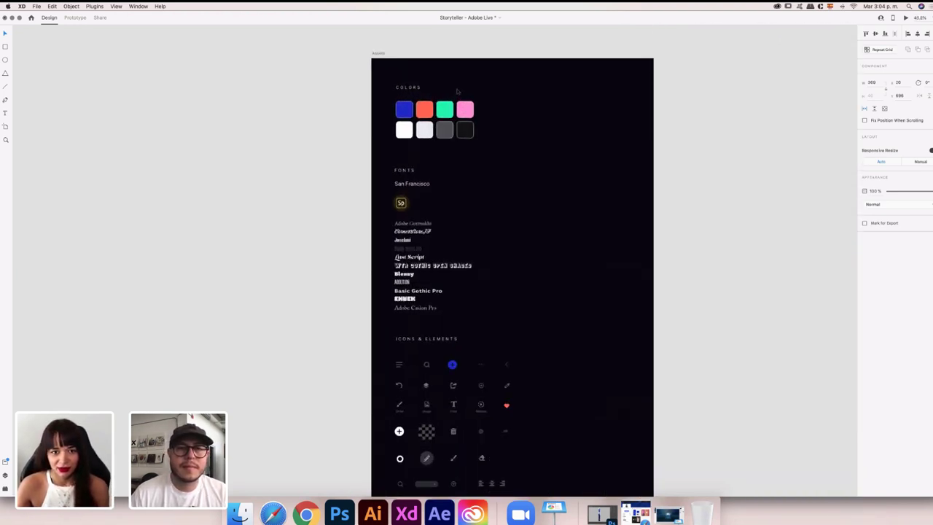
pyautogui.scroll(-3, 458, 92)
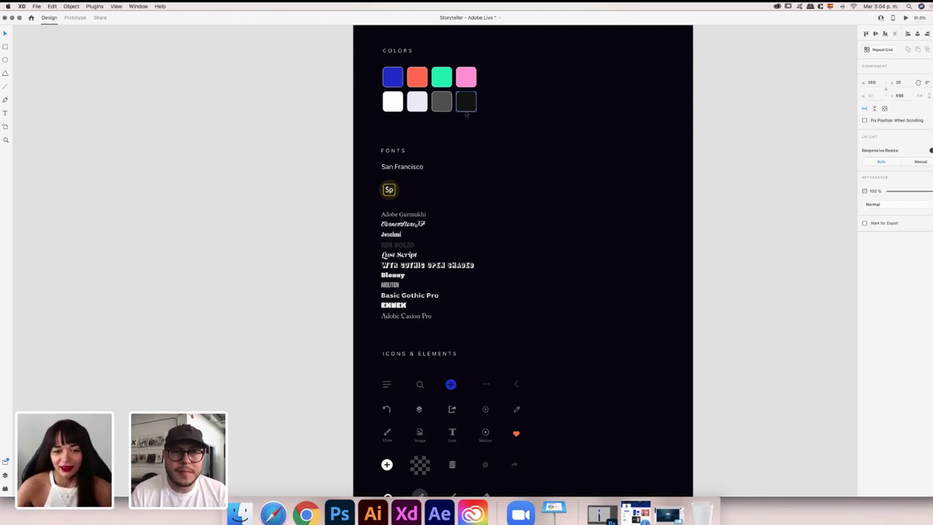
pyautogui.scroll(-5, 474, 306)
pyautogui.scroll(-20, 474, 306)
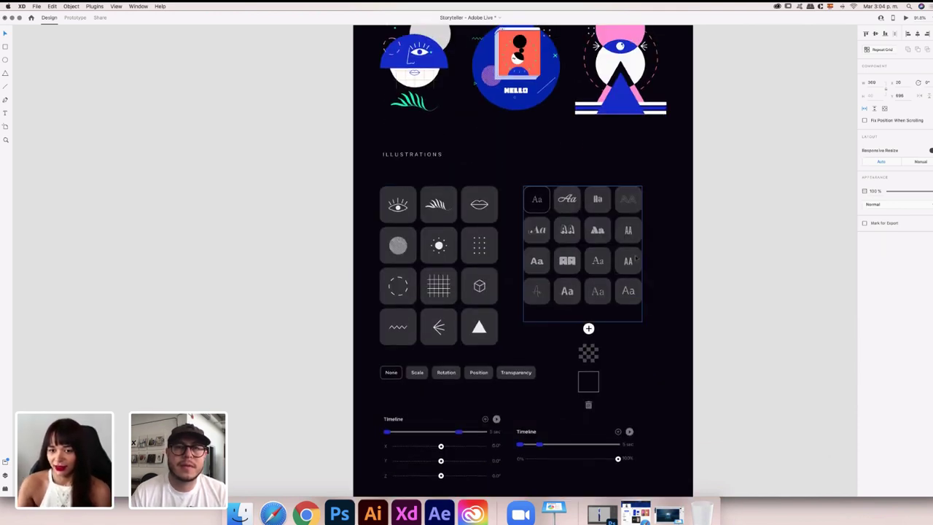
pyautogui.scroll(20, 597, 224)
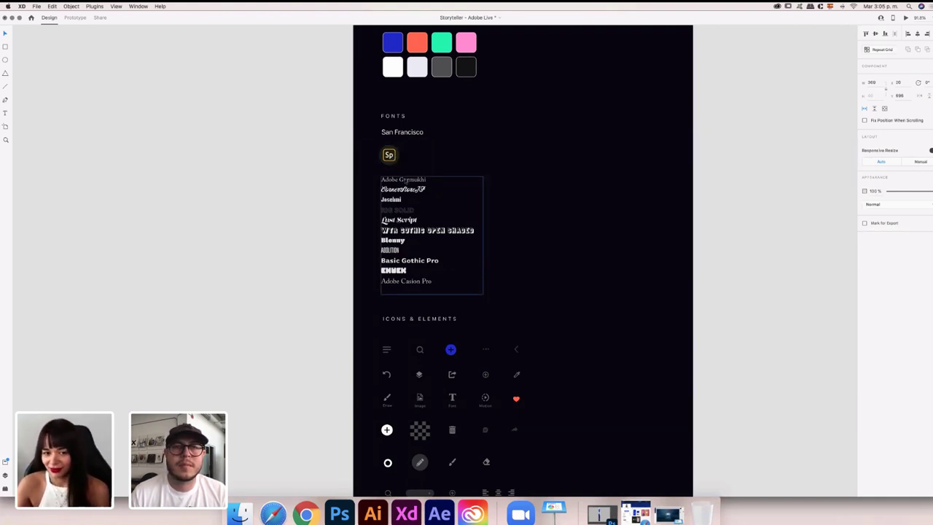
pyautogui.scroll(-3, 427, 213)
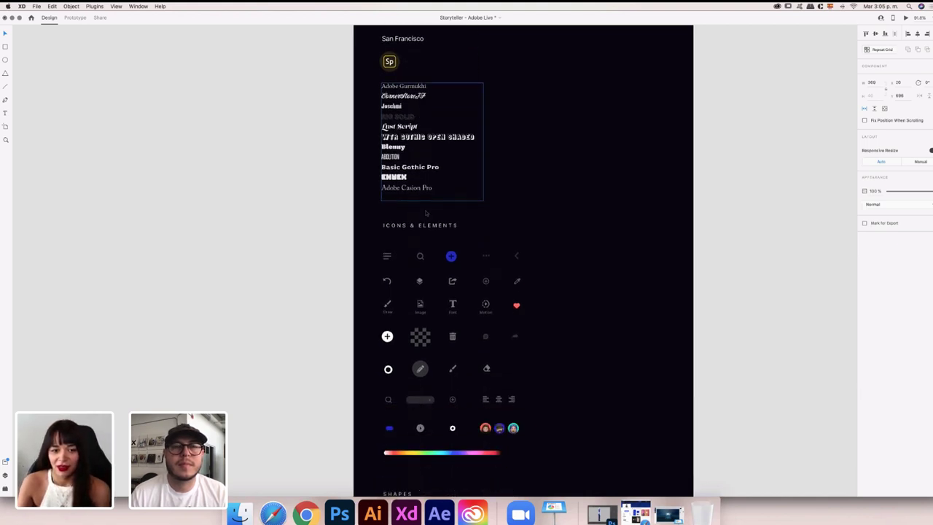
pyautogui.scroll(-3, 426, 212)
# Open the Icons 4 Design plugin and leave nothing selected on the Assets artboard
pyautogui.click(417, 145)
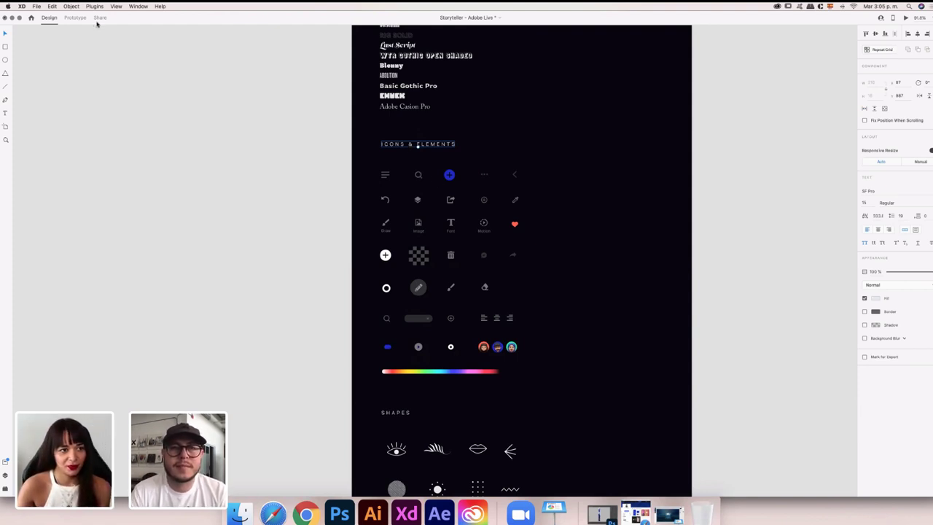
pyautogui.click(5, 475)
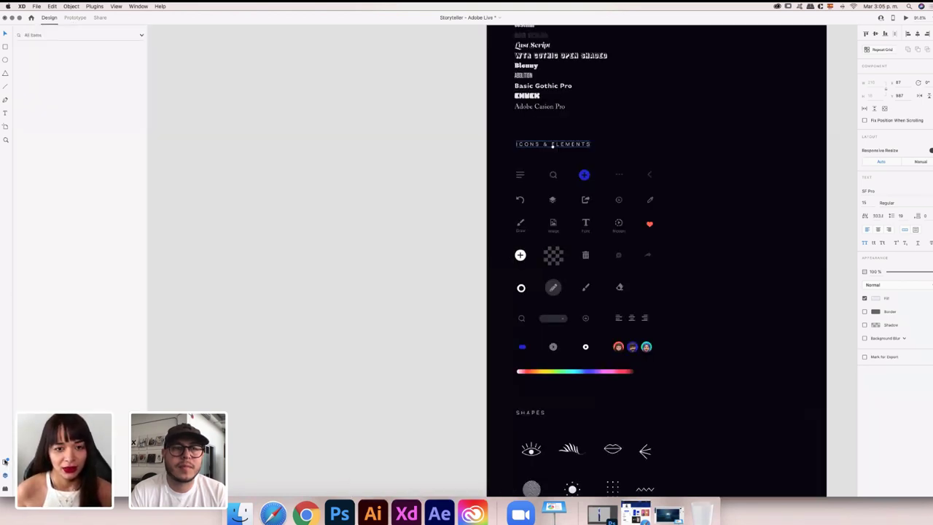
pyautogui.click(5, 461)
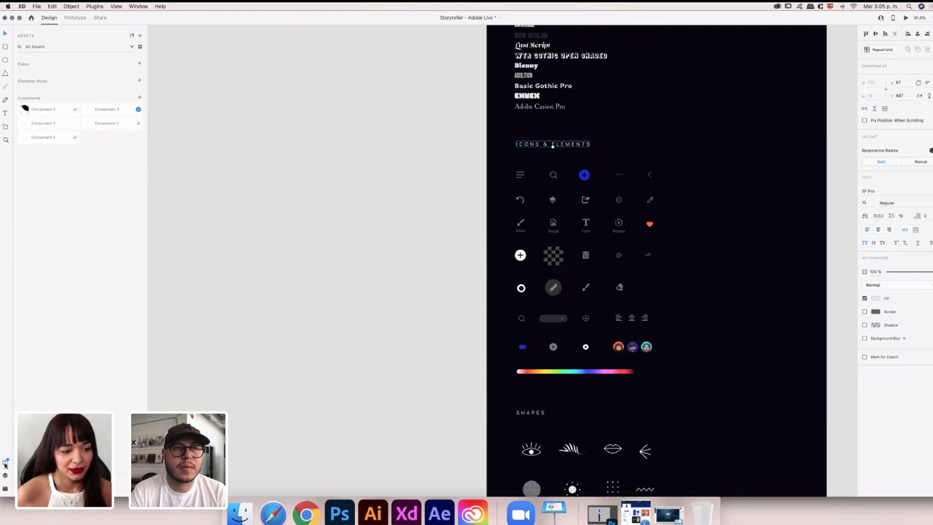
pyautogui.click(5, 488)
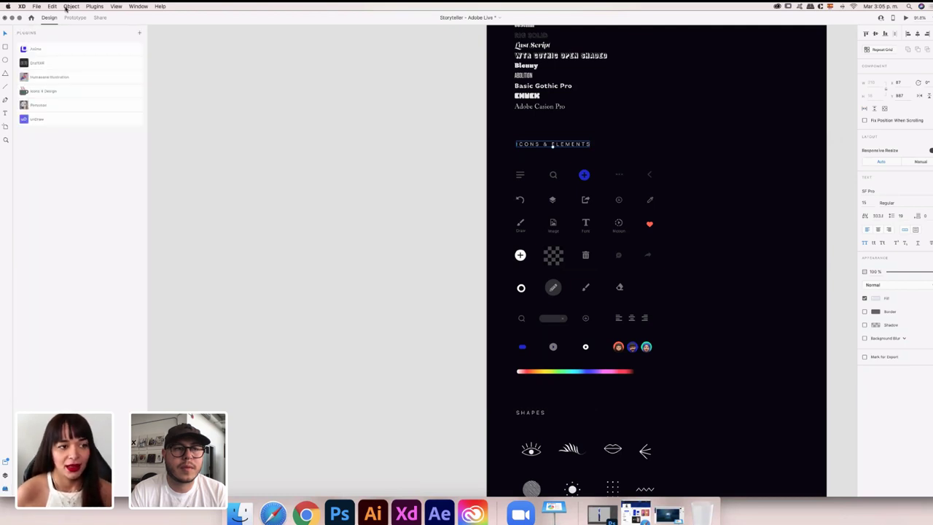
pyautogui.click(45, 92)
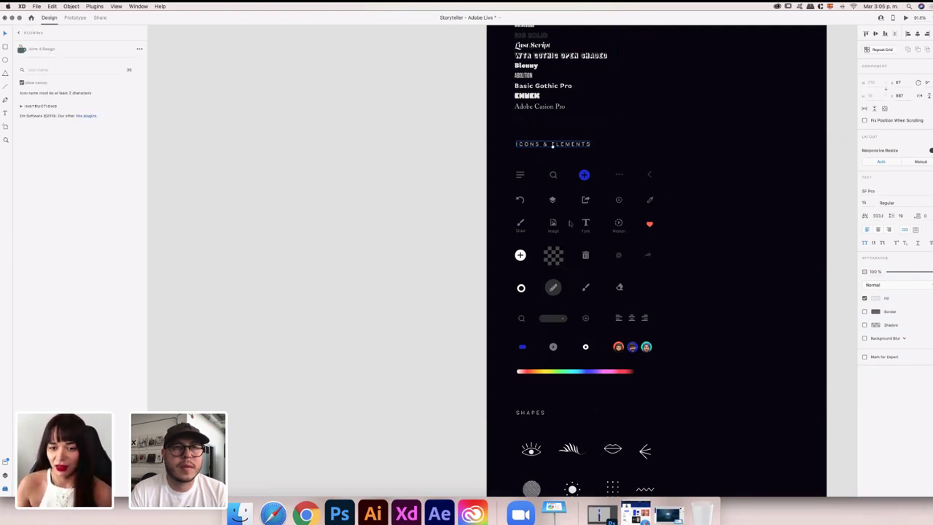
pyautogui.hscroll(5, 607, 175)
pyautogui.scroll(-2, 607, 176)
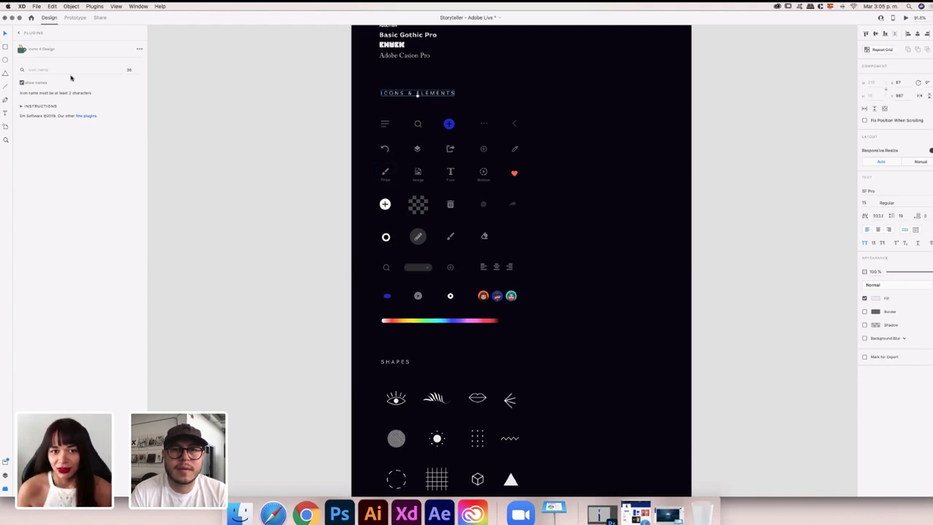
pyautogui.click(269, 117)
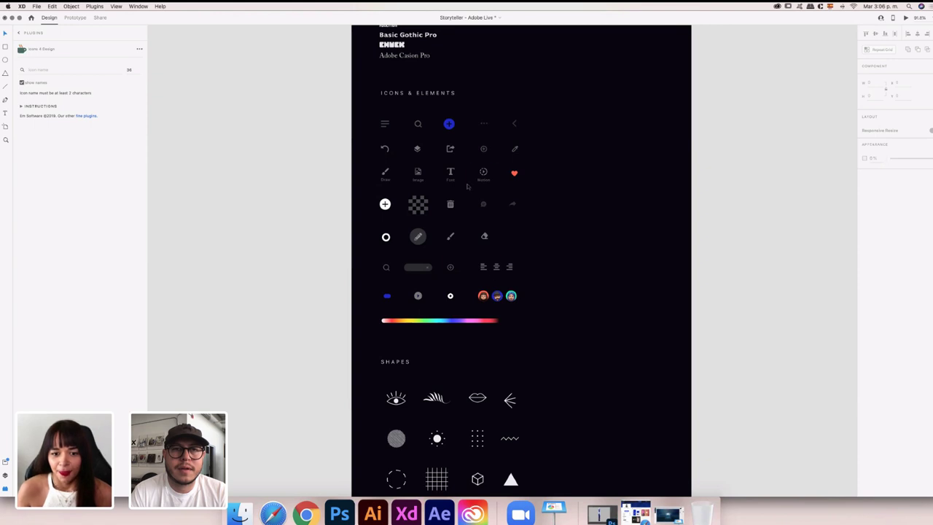
# Inspect the checkered transparency icon and its inner squares in the Icons & Elements section, then deselect it
pyautogui.scroll(-2, 517, 279)
pyautogui.hscroll(1, 387, 167)
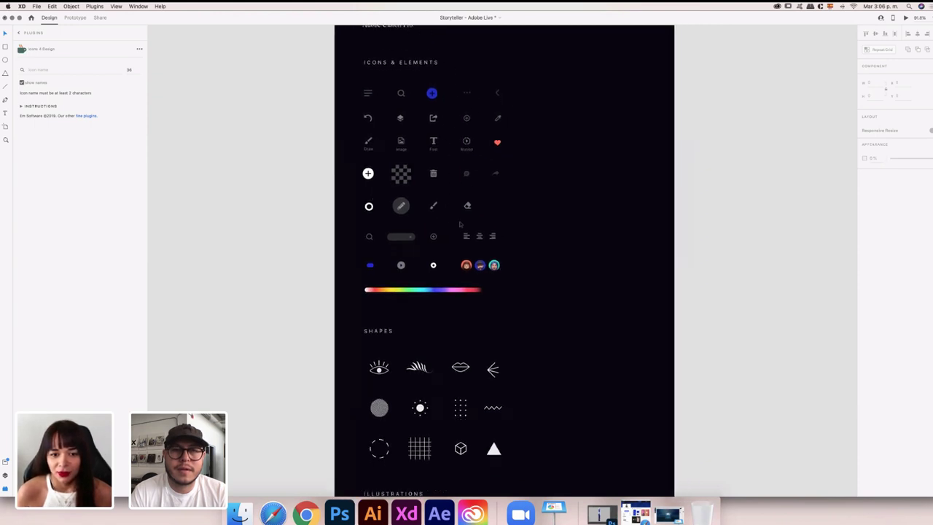
pyautogui.hscroll(2, 410, 176)
pyautogui.click(401, 175)
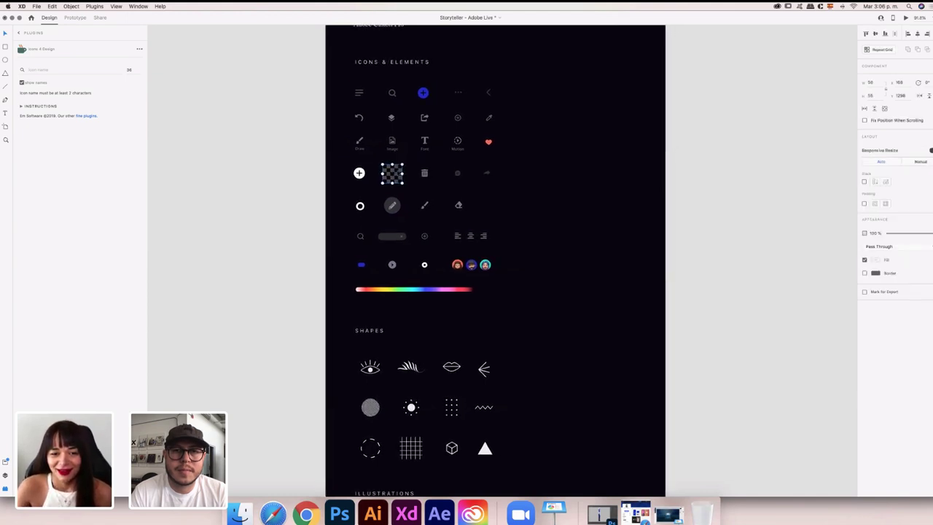
pyautogui.click(396, 172)
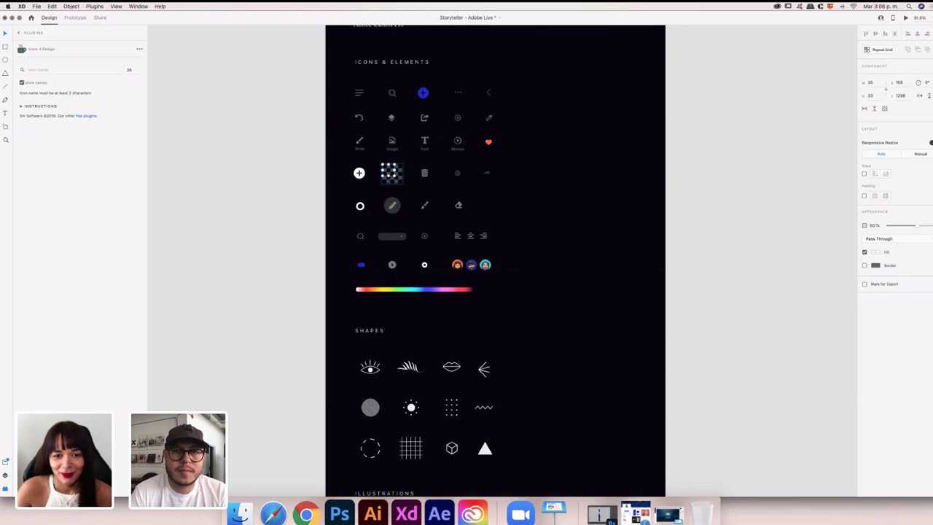
pyautogui.moveTo(398, 171)
pyautogui.mouseDown()
pyautogui.moveTo(386, 183)
pyautogui.moveTo(400, 182)
pyautogui.moveTo(395, 175)
pyautogui.mouseUp()
pyautogui.click(552, 198)
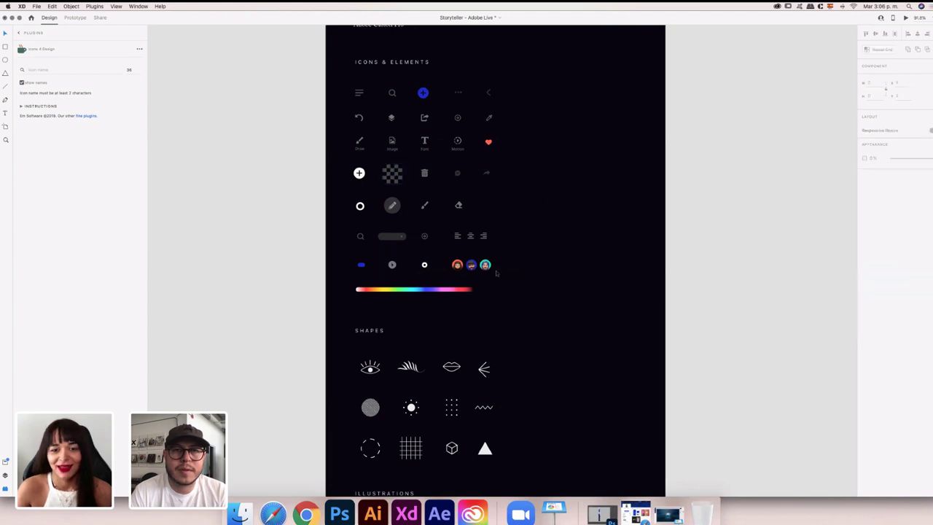
# Select the first and third avatars in the Icons & Elements section to inspect them
pyautogui.scroll(-2, 466, 263)
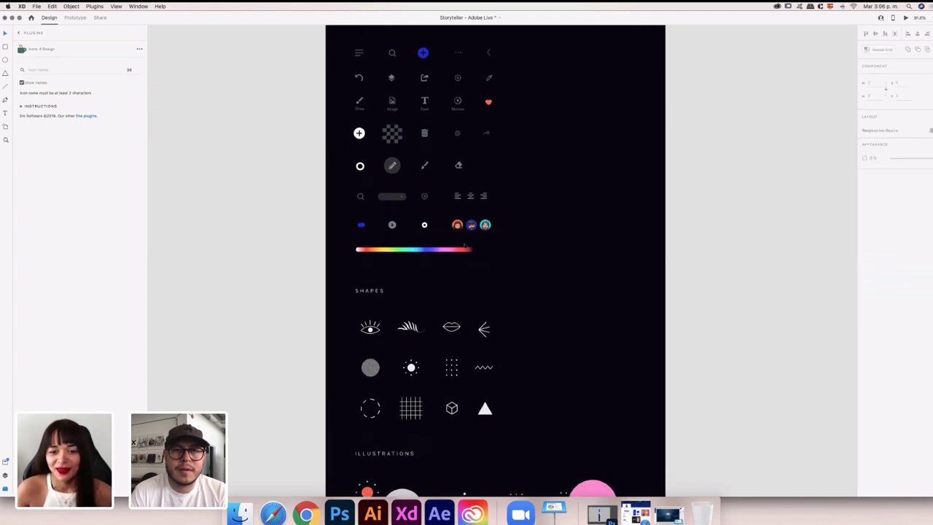
pyautogui.click(457, 225)
pyautogui.click(485, 224)
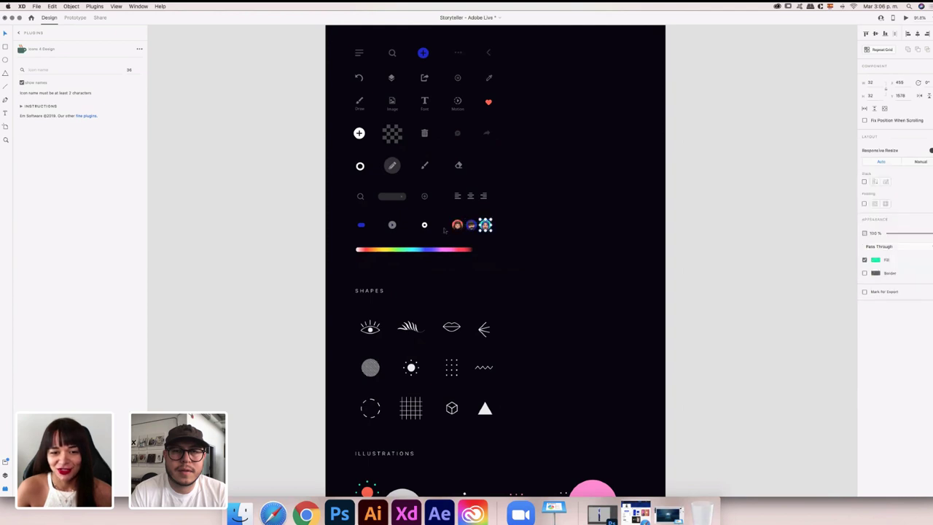
# Review the shapes, the three illustrations, the shape and font tiles, and the timeline controls on the Assets artboard
pyautogui.scroll(-3, 419, 232)
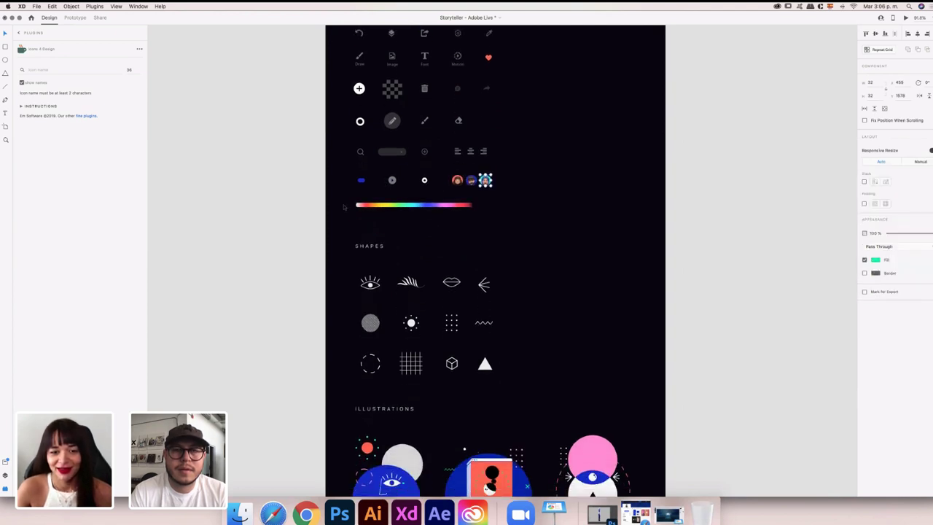
pyautogui.scroll(-6, 419, 206)
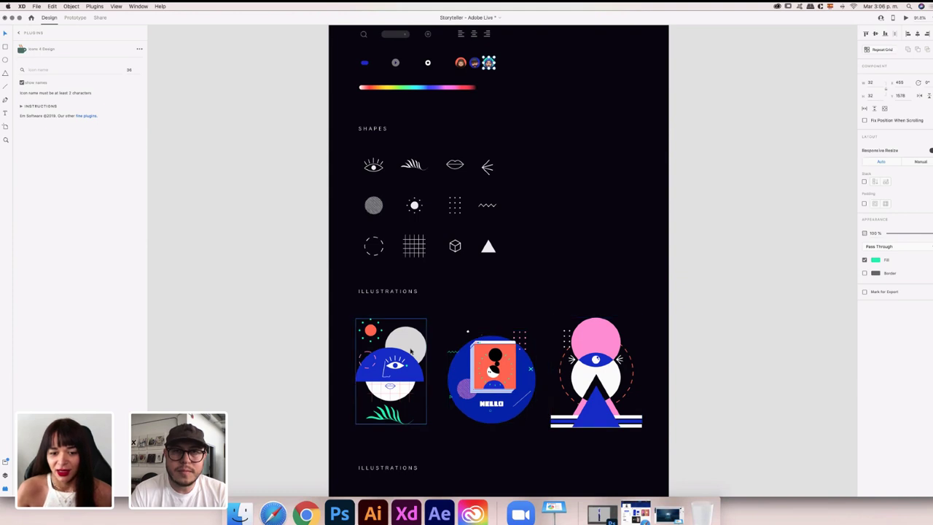
pyautogui.scroll(-5, 610, 388)
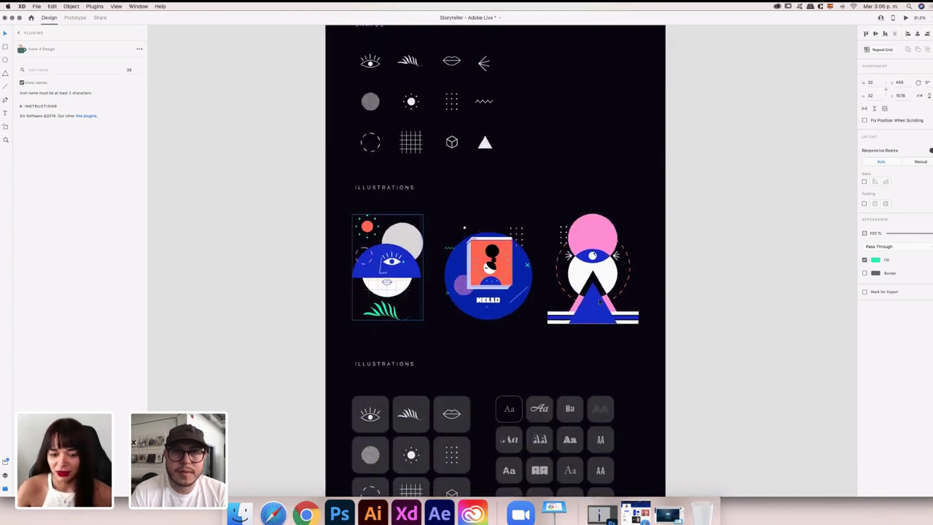
pyautogui.scroll(-2, 599, 302)
pyautogui.hscroll(2, 599, 302)
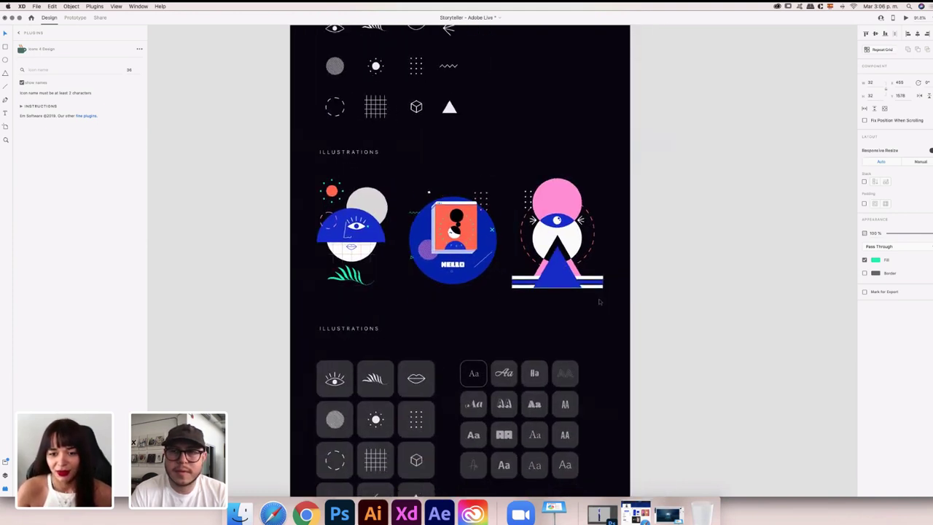
pyautogui.hscroll(1, 599, 302)
pyautogui.scroll(-8, 599, 302)
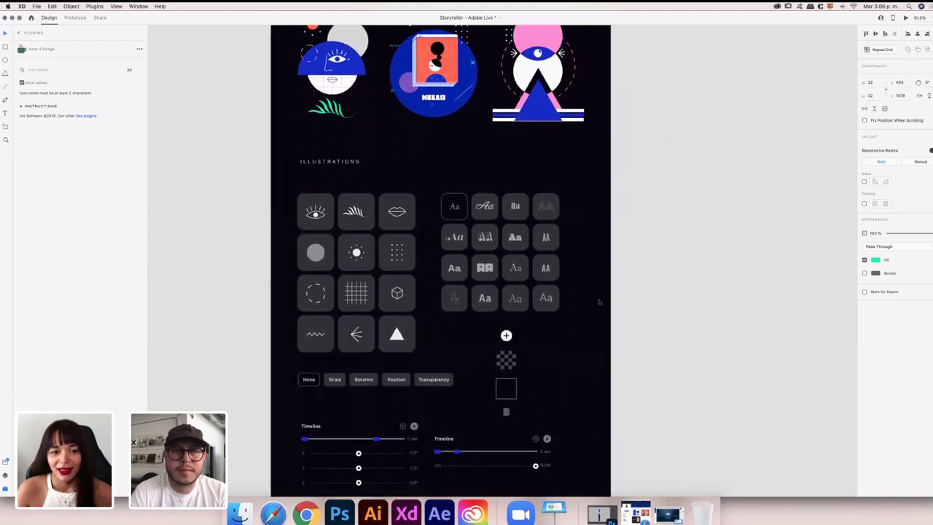
# Examine the motion option chips, layer controls and both timeline panels at the end of the Assets artboard
pyautogui.scroll(-2, 656, 286)
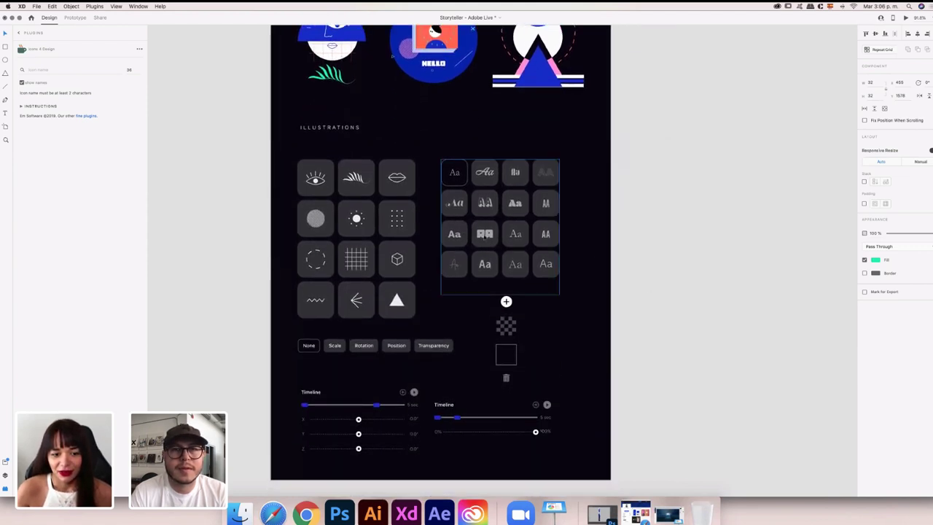
pyautogui.scroll(-4, 407, 151)
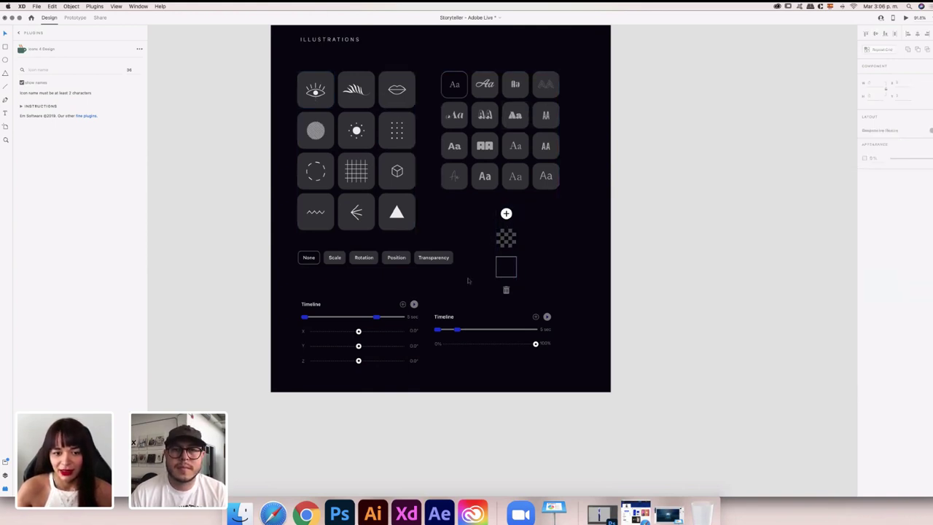
pyautogui.scroll(-3, 343, 321)
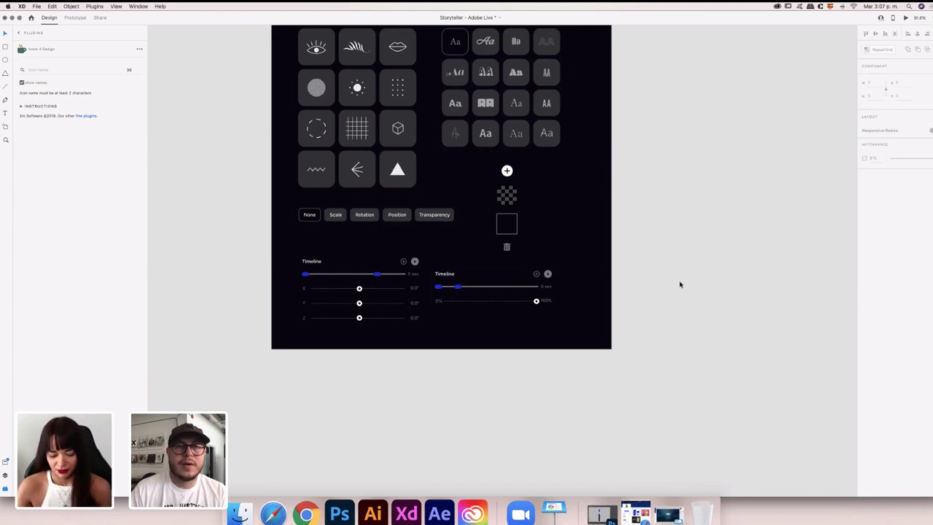
# Survey the Motion artboards, the Create to Fonts artboards, and the Home and Post artboards
pyautogui.hscroll(3, 635, 280)
pyautogui.scroll(-5, 635, 280)
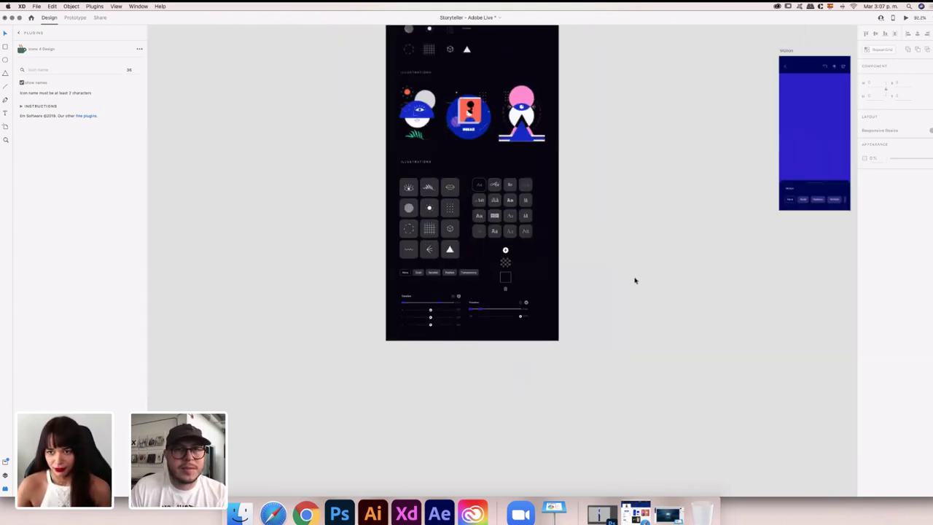
pyautogui.hscroll(5, 635, 280)
pyautogui.scroll(3, 635, 280)
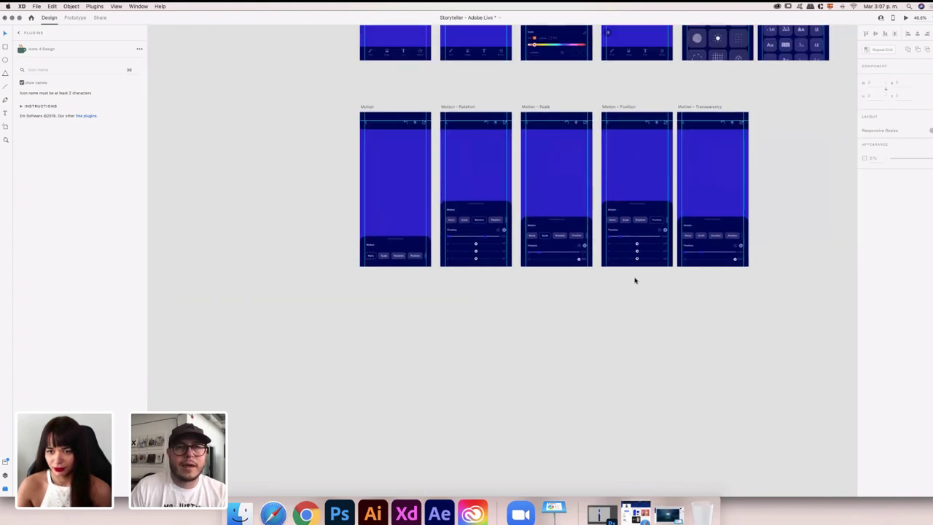
pyautogui.scroll(10, 635, 280)
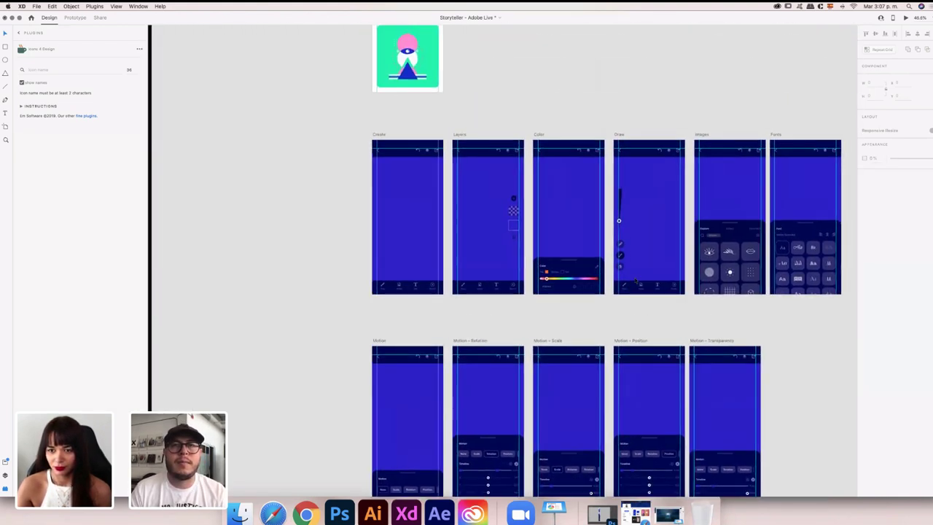
pyautogui.scroll(1, 636, 280)
pyautogui.hscroll(3, 636, 280)
pyautogui.scroll(4, 636, 280)
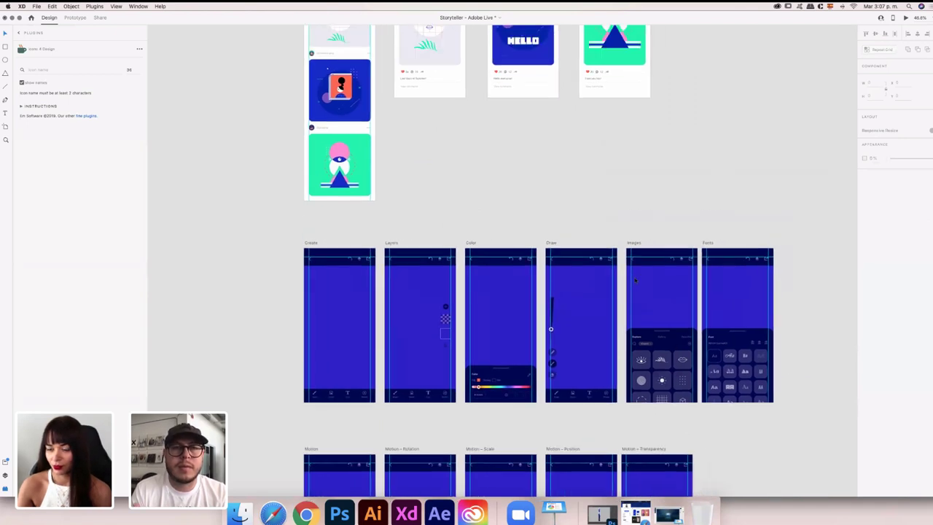
pyautogui.scroll(3, 635, 280)
pyautogui.hscroll(-2, 635, 280)
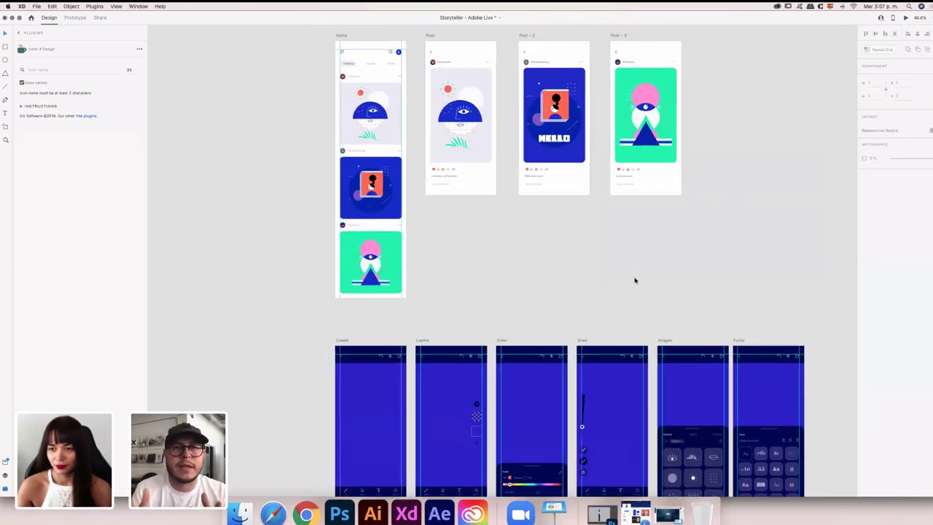
pyautogui.hscroll(-3, 635, 280)
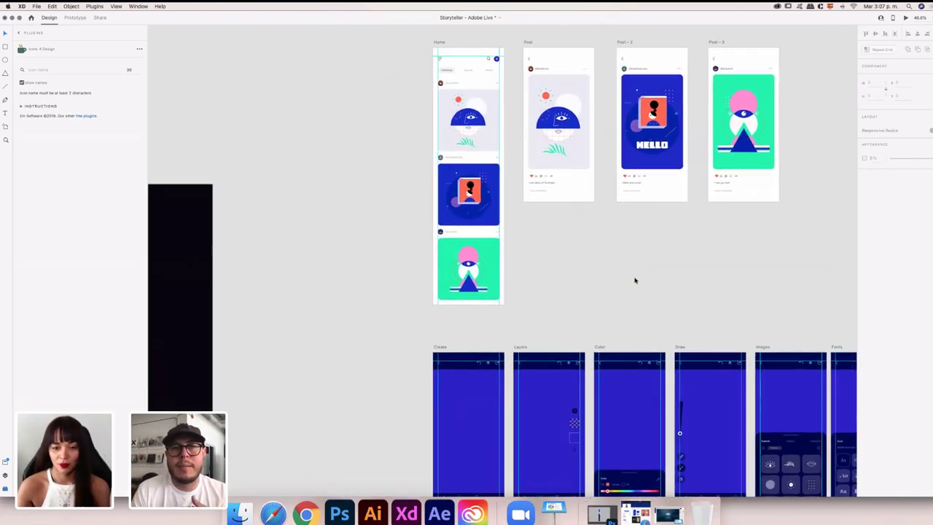
# Return to the Assets artboard and examine its Colors, Fonts and Icons & Elements sections
pyautogui.hscroll(-2, 635, 280)
pyautogui.scroll(-1, 635, 280)
pyautogui.hscroll(-3, 635, 280)
pyautogui.scroll(-1, 635, 280)
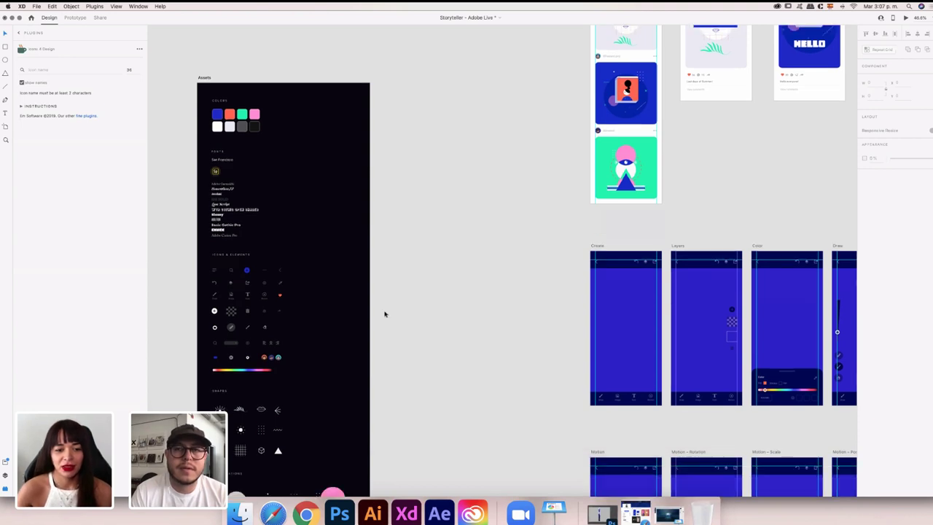
pyautogui.scroll(-5, 385, 314)
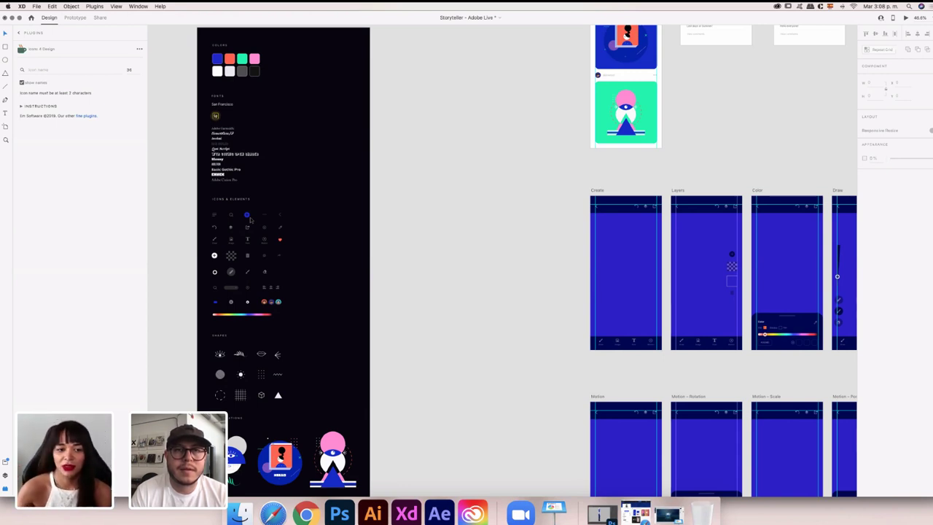
pyautogui.scroll(-1, 250, 220)
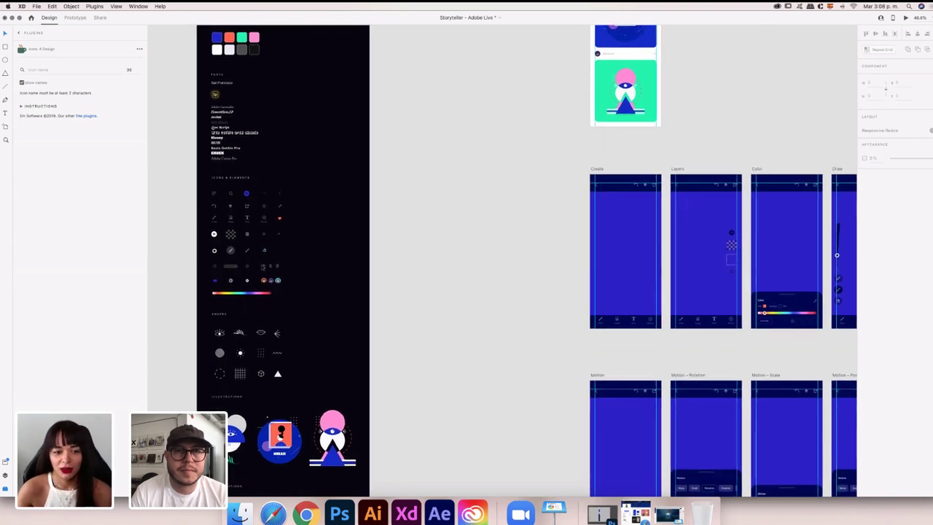
# Inspect the eye in the Shapes section and deselect it, then select the font tile grid on the Assets artboard
pyautogui.scroll(-3, 266, 253)
pyautogui.scroll(-3, 263, 268)
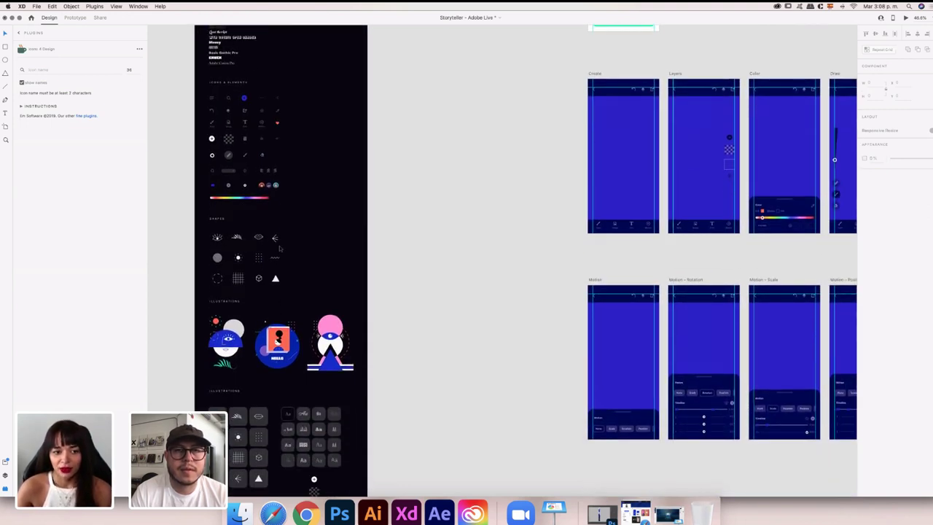
pyautogui.click(217, 237)
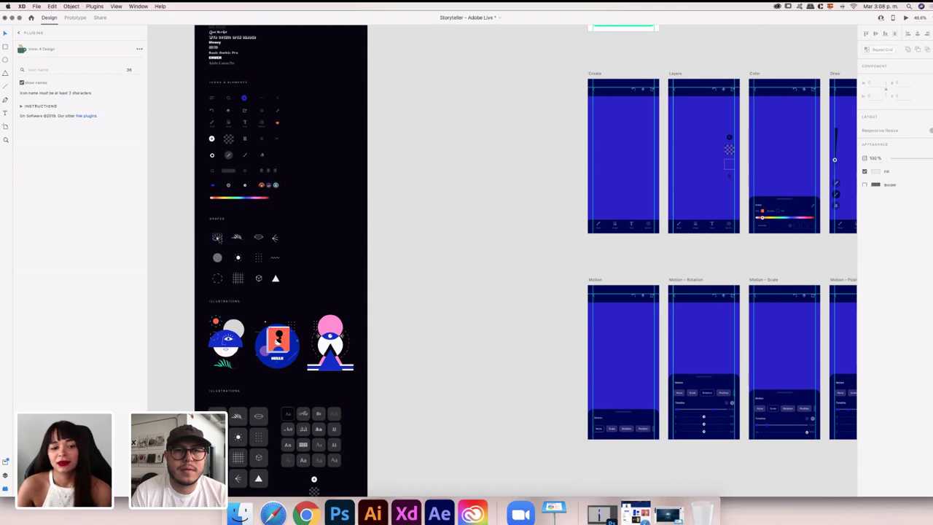
pyautogui.click(242, 241)
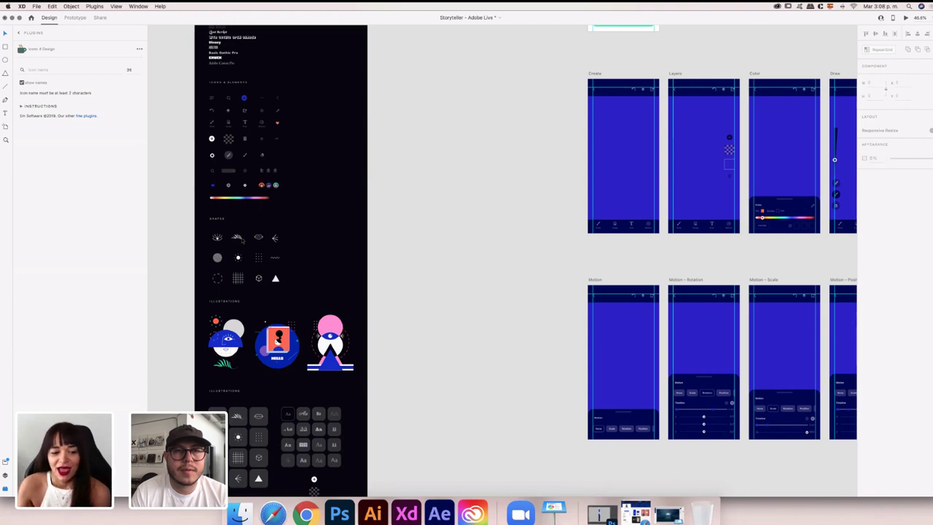
pyautogui.scroll(-5, 158, 314)
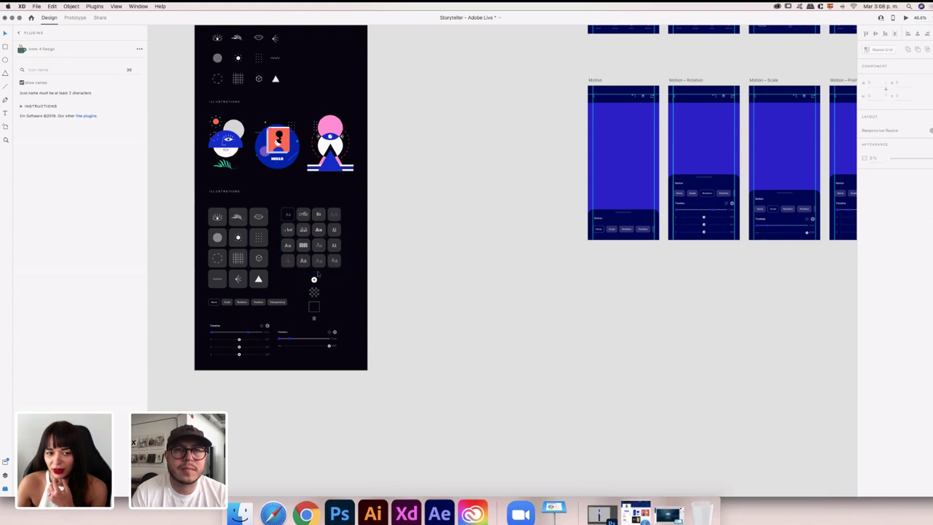
pyautogui.click(303, 214)
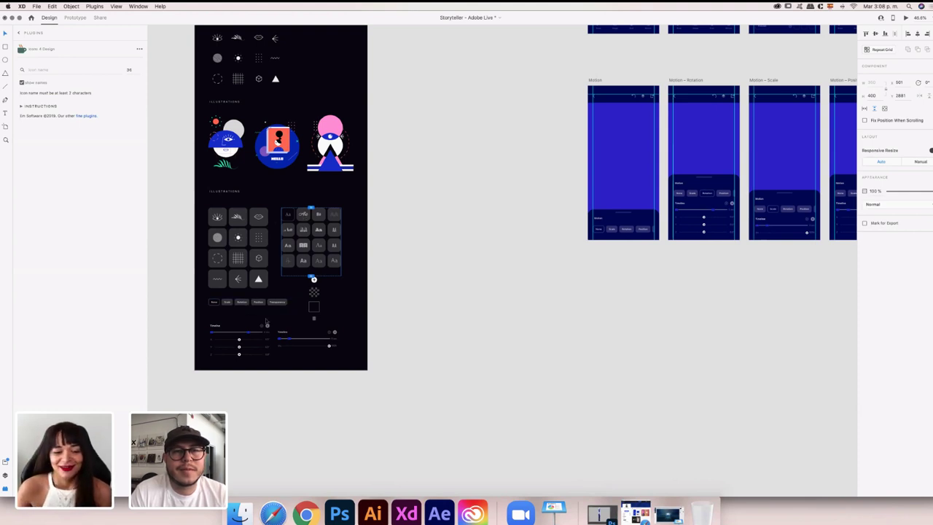
pyautogui.scroll(2, 265, 318)
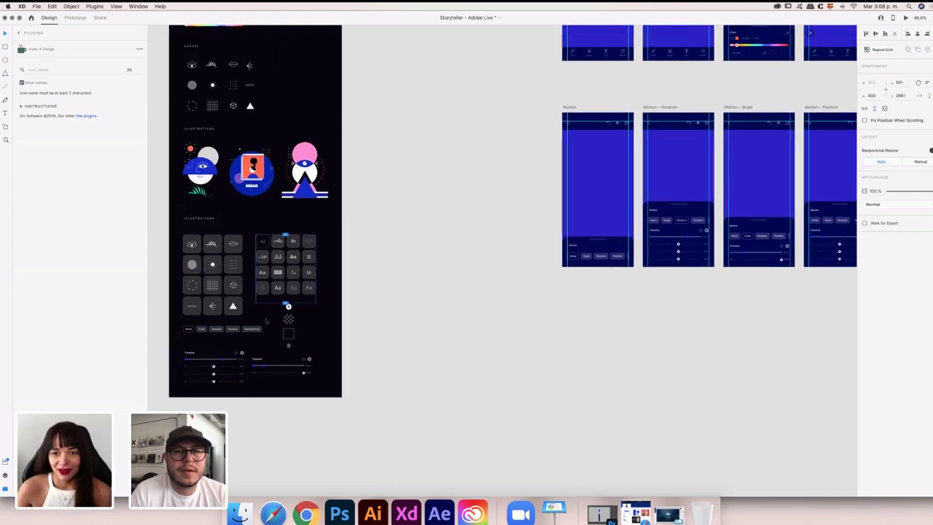
pyautogui.hscroll(2, 266, 319)
pyautogui.scroll(2, 265, 319)
pyautogui.hscroll(-3, 265, 319)
pyautogui.scroll(1, 265, 319)
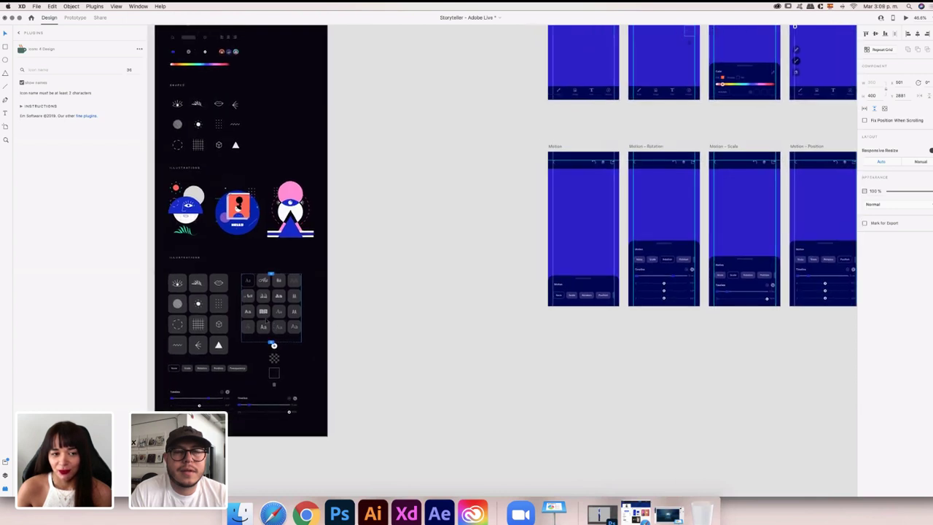
pyautogui.hscroll(-3, 266, 320)
pyautogui.scroll(1, 266, 320)
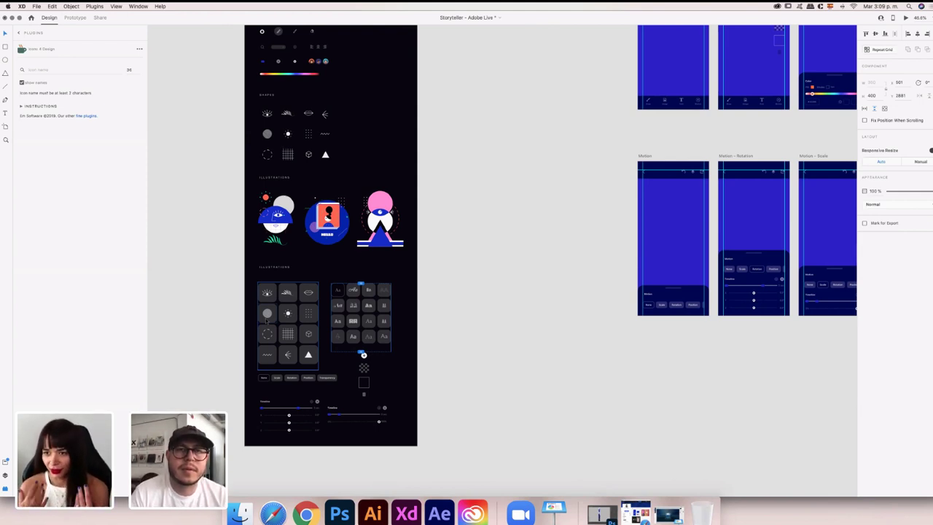
# Review the row of Create, Layers, Color, Draw, Images and Fonts artboards together with the Motion variants
pyautogui.hscroll(5, 444, 313)
pyautogui.scroll(2, 444, 313)
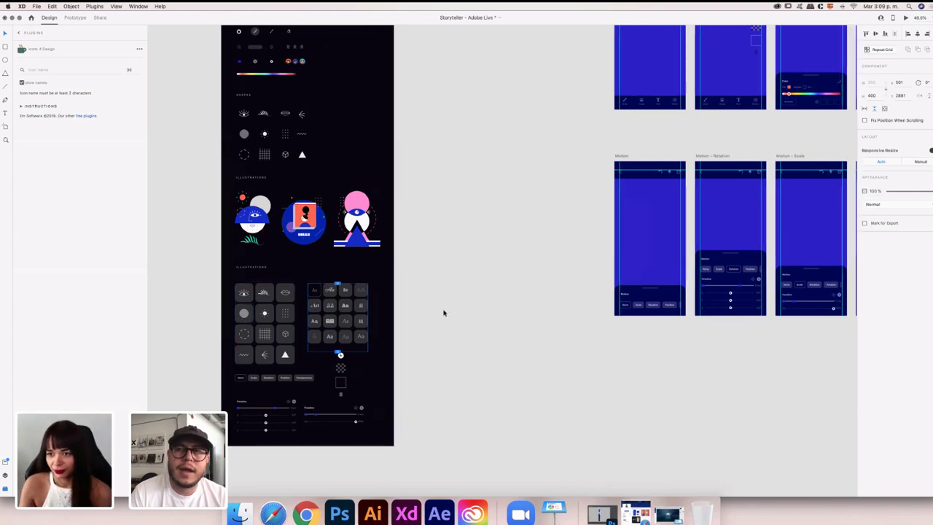
pyautogui.hscroll(5, 443, 313)
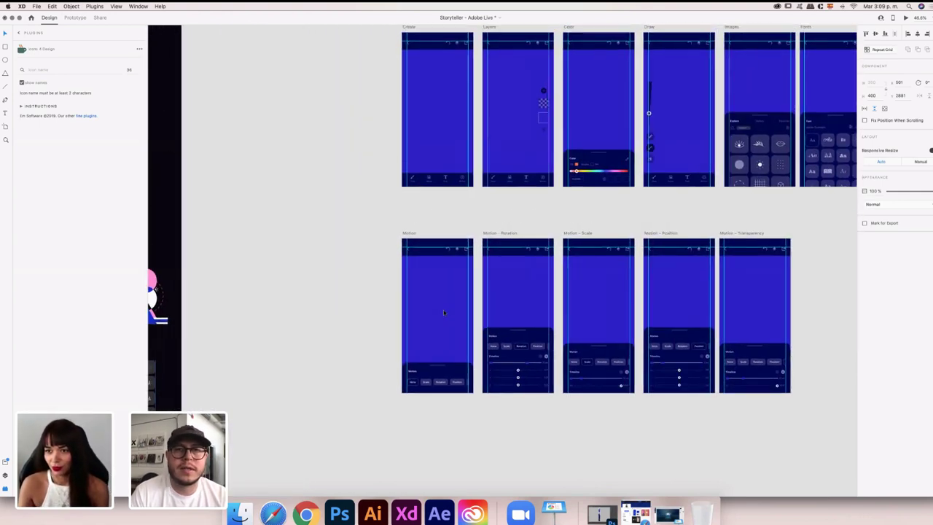
pyautogui.hscroll(-2, 443, 312)
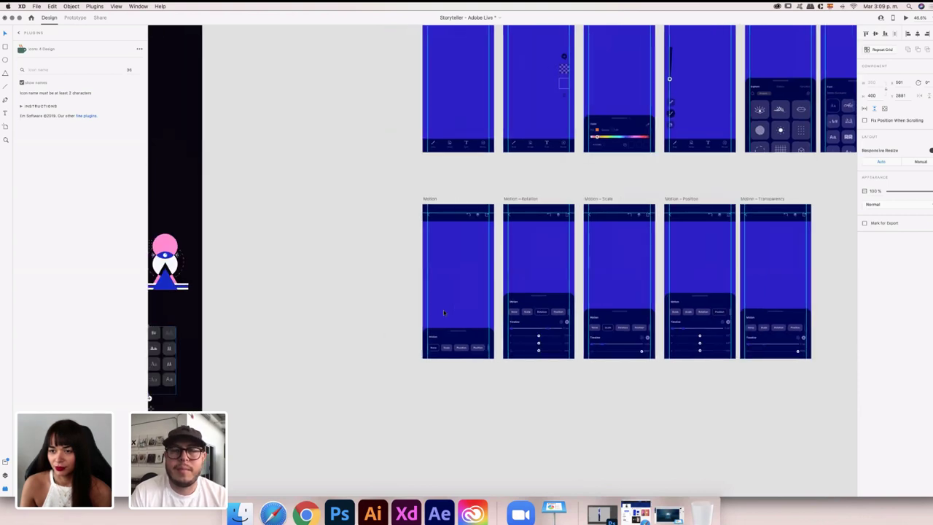
pyautogui.hscroll(2, 443, 312)
pyautogui.scroll(4, 443, 312)
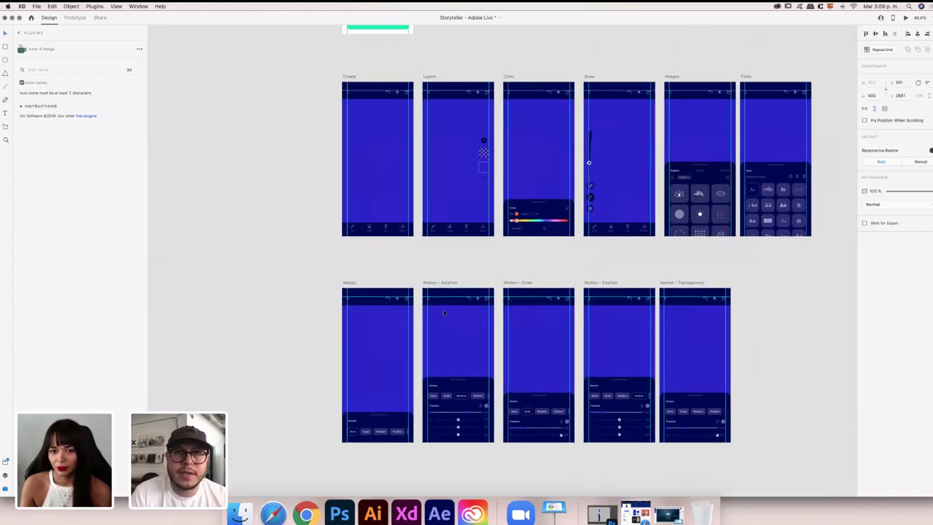
pyautogui.hscroll(-5, 443, 311)
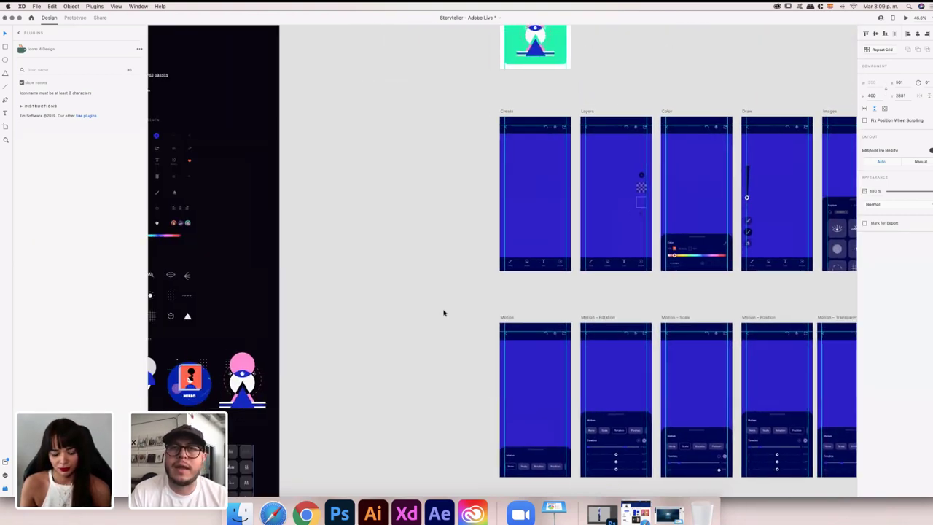
pyautogui.scroll(-3, 443, 312)
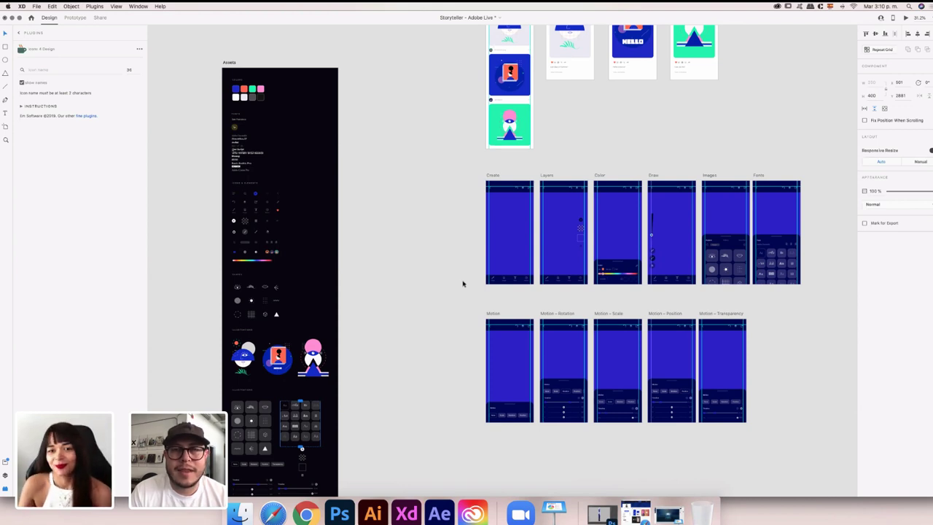
pyautogui.hscroll(3, 462, 264)
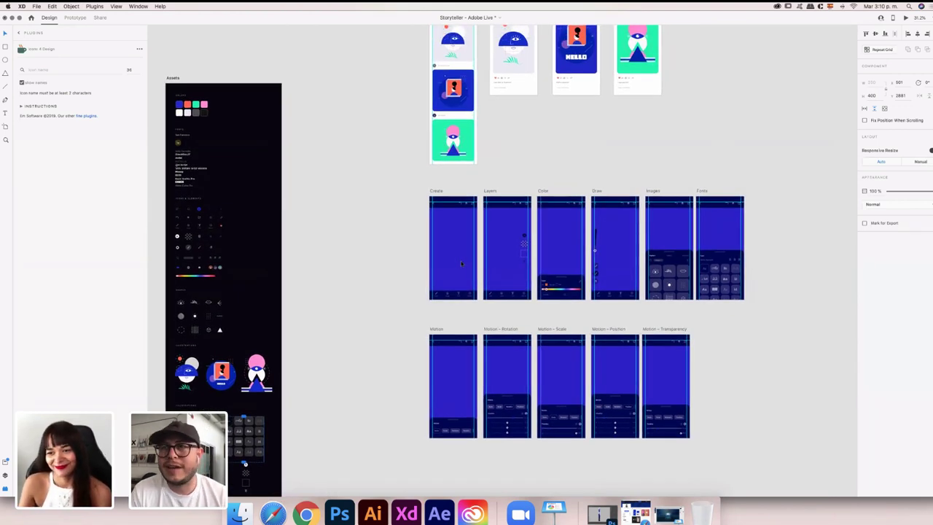
pyautogui.hscroll(-2, 460, 261)
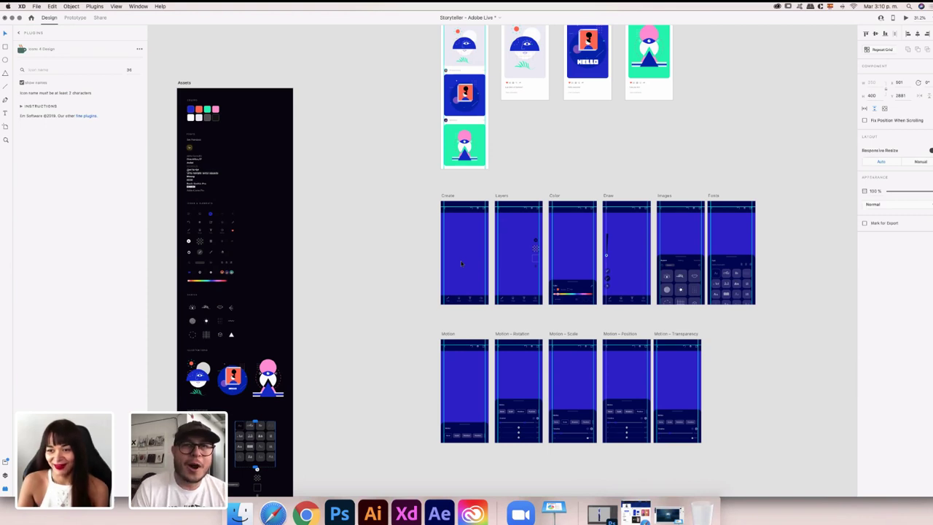
pyautogui.scroll(2, 460, 261)
pyautogui.hscroll(-2, 461, 261)
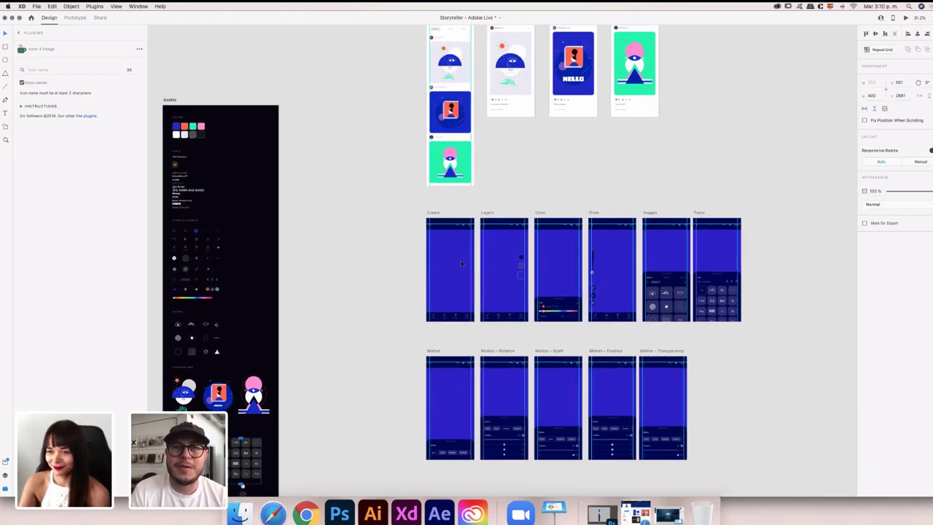
pyautogui.hscroll(2, 461, 261)
pyautogui.scroll(2, 461, 261)
pyautogui.hscroll(-3, 461, 261)
pyautogui.scroll(-2, 461, 261)
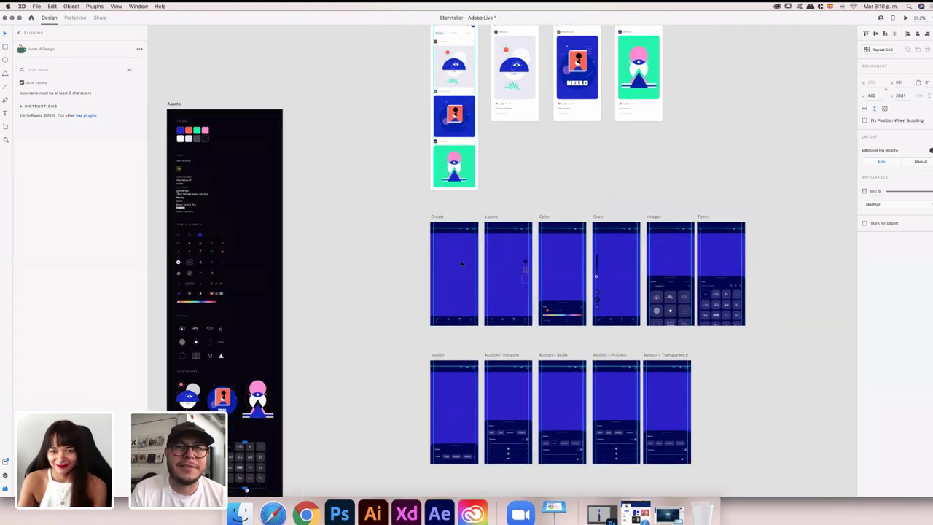
# Examine the Home artboard's Following tab and post cards up close, alongside the individual Post artboards
pyautogui.hscroll(5, 461, 261)
pyautogui.scroll(3, 461, 261)
pyautogui.scroll(-1, 460, 261)
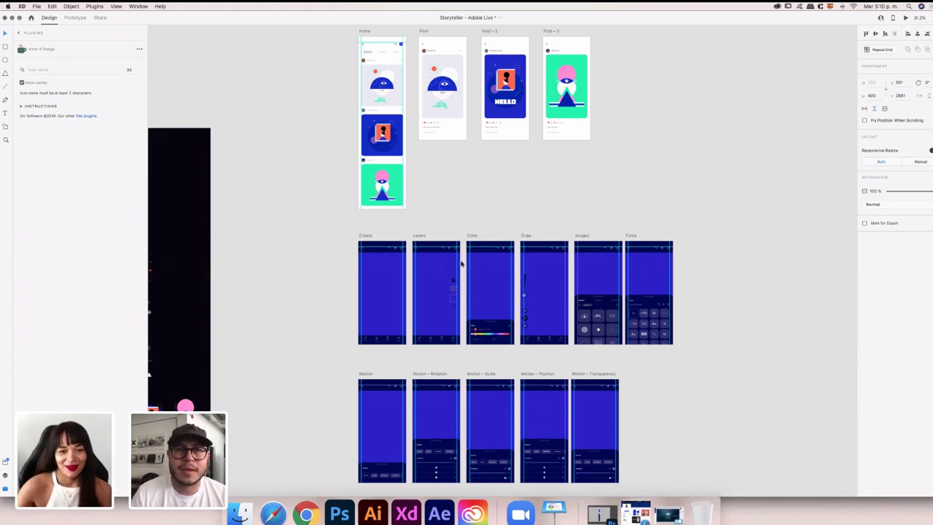
pyautogui.hscroll(-2, 527, 158)
pyautogui.scroll(2, 528, 159)
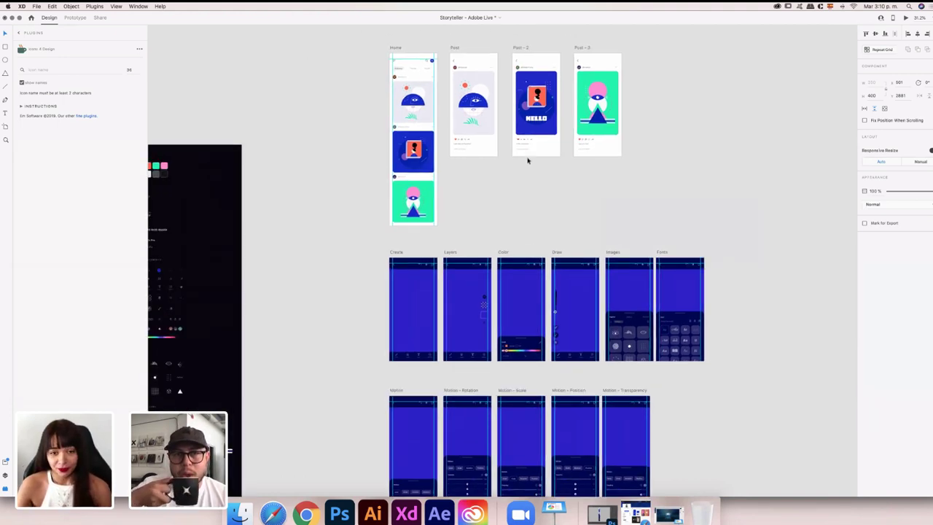
pyautogui.scroll(5, 528, 160)
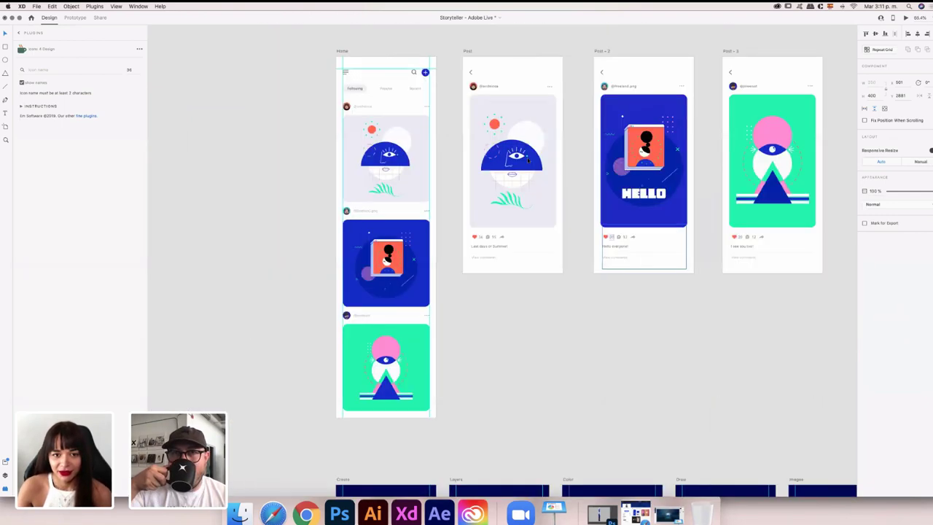
pyautogui.hscroll(-6, 528, 158)
pyautogui.scroll(3, 528, 159)
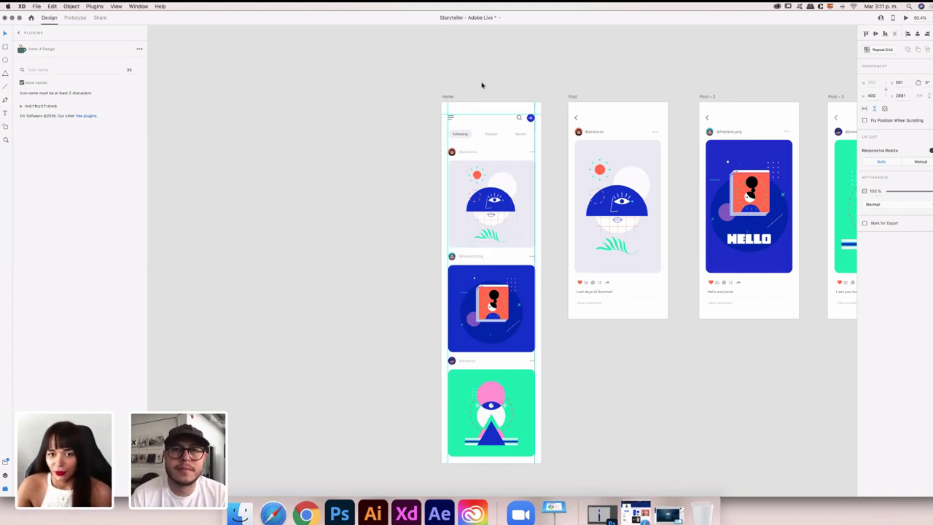
pyautogui.doubleClick(459, 135)
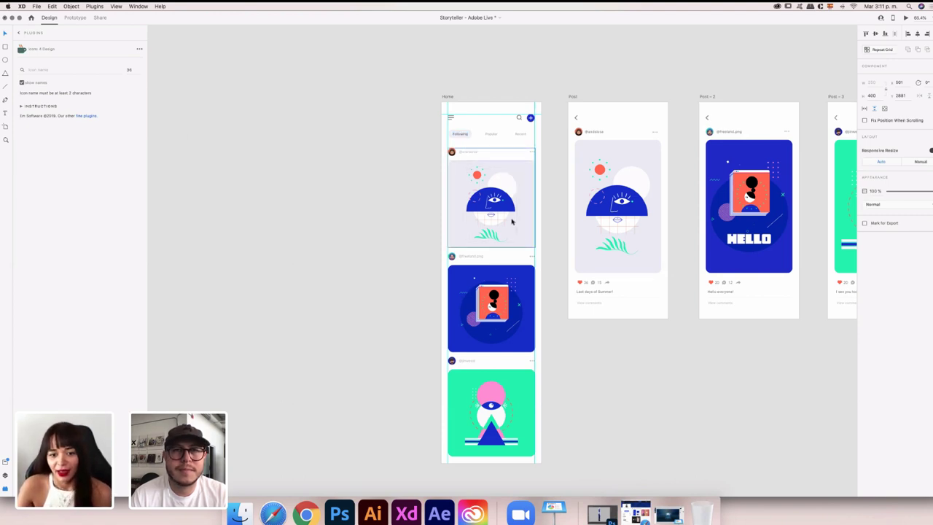
# Select the Post artboard and review it alongside the Home, Post – 2 and Post – 3 artboards
pyautogui.scroll(-3, 513, 221)
pyautogui.hscroll(5, 513, 220)
pyautogui.scroll(2, 512, 220)
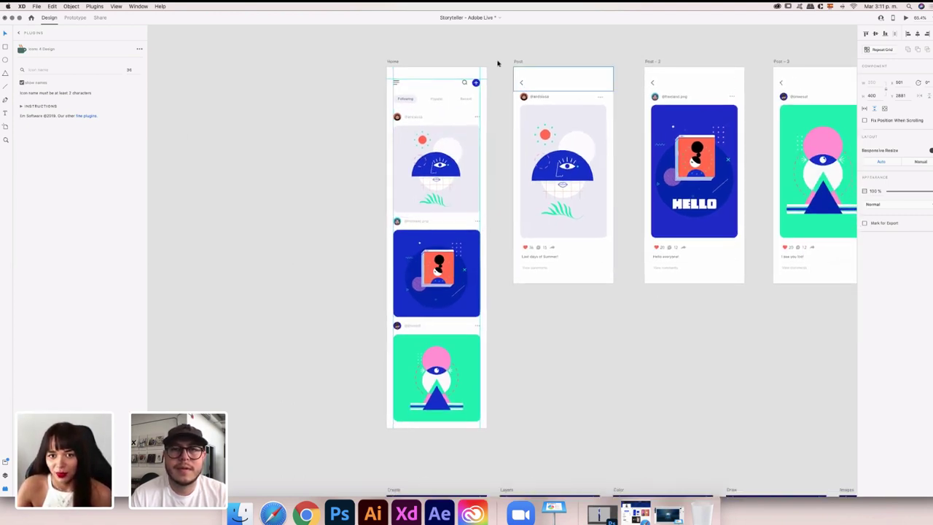
pyautogui.click(520, 63)
pyautogui.hscroll(8, 663, 87)
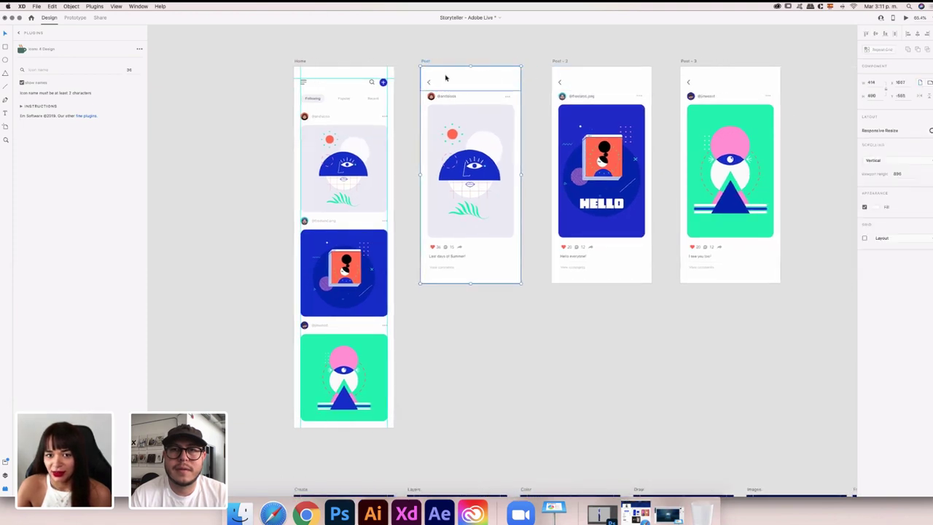
pyautogui.scroll(-1, 744, 252)
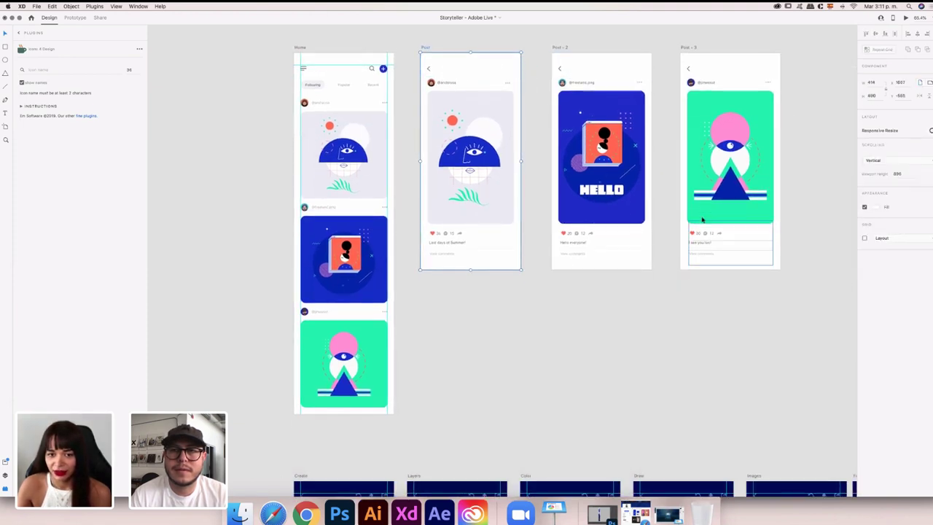
pyautogui.hscroll(-6, 466, 132)
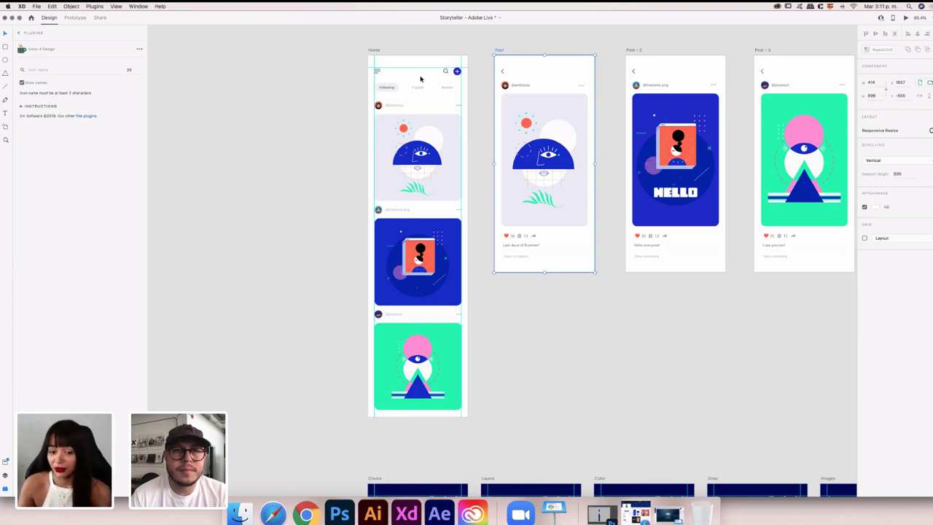
# Examine the row of Create, Layers, Color, Draw, Images and Fonts artboards and select the Create artboard
pyautogui.scroll(-8, 421, 79)
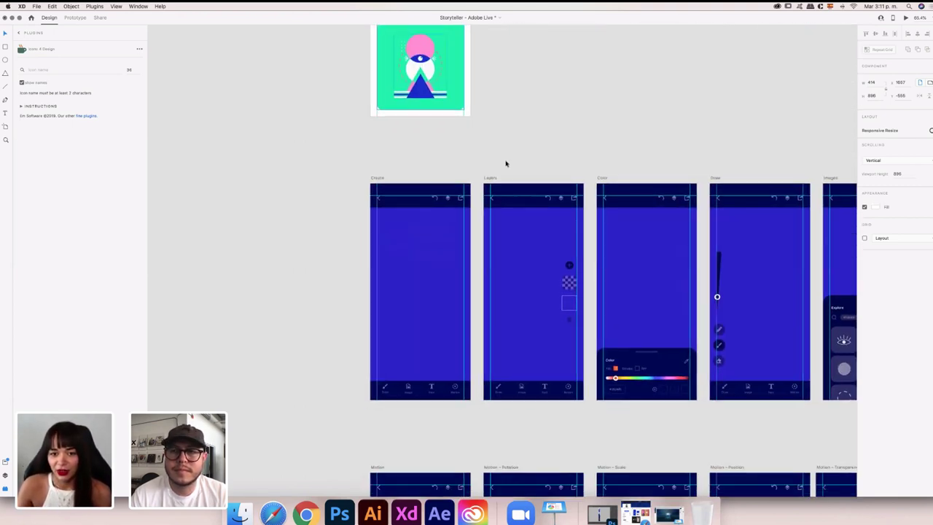
pyautogui.hscroll(5, 407, 181)
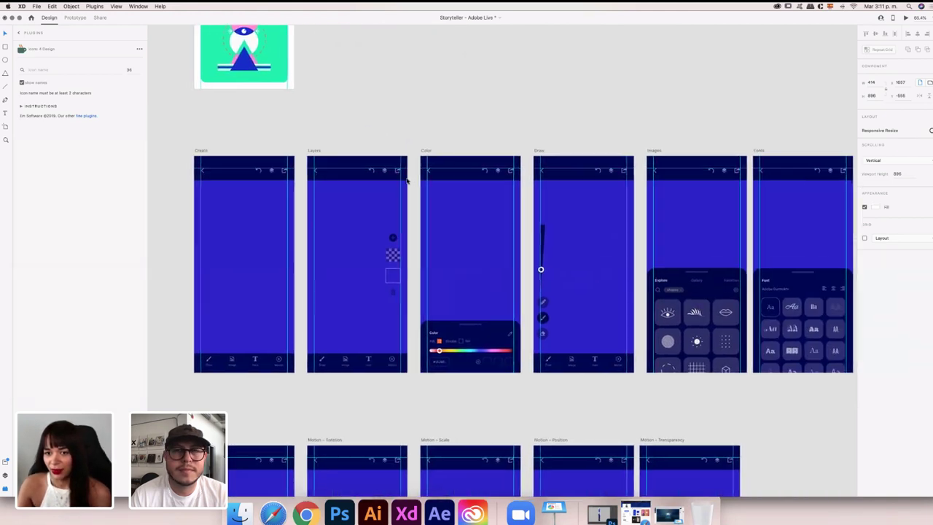
pyautogui.hscroll(-5, 407, 181)
pyautogui.scroll(-3, 574, 176)
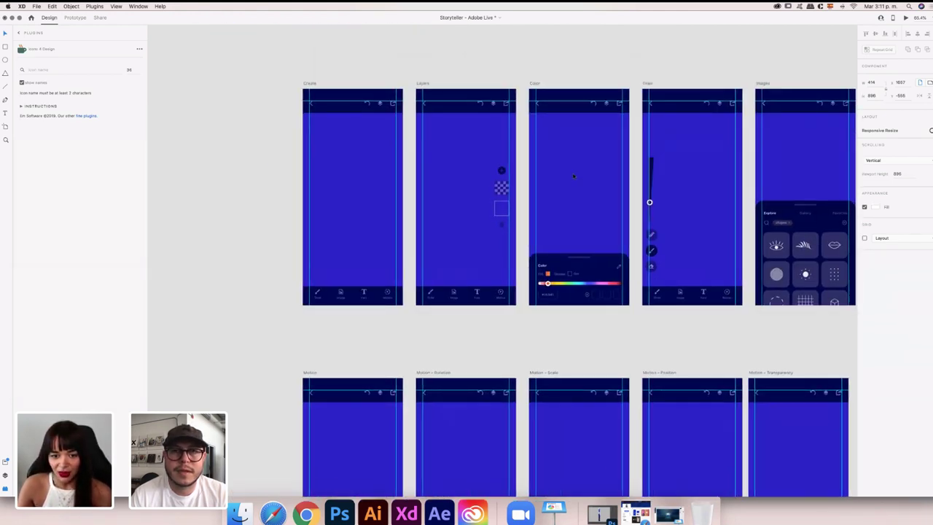
pyautogui.hscroll(-3, 574, 176)
pyautogui.scroll(-4, 574, 175)
pyautogui.hscroll(5, 574, 176)
pyautogui.scroll(5, 573, 175)
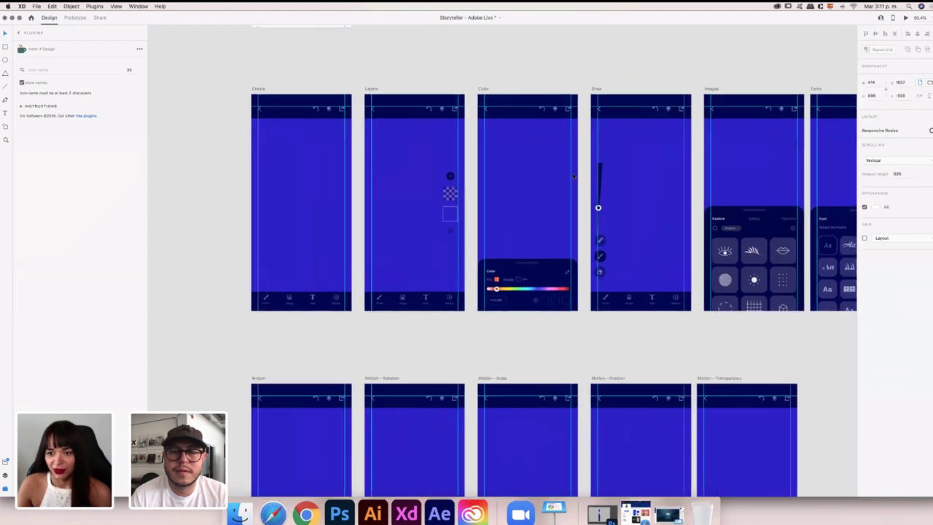
pyautogui.hscroll(4, 574, 176)
pyautogui.scroll(2, 533, 169)
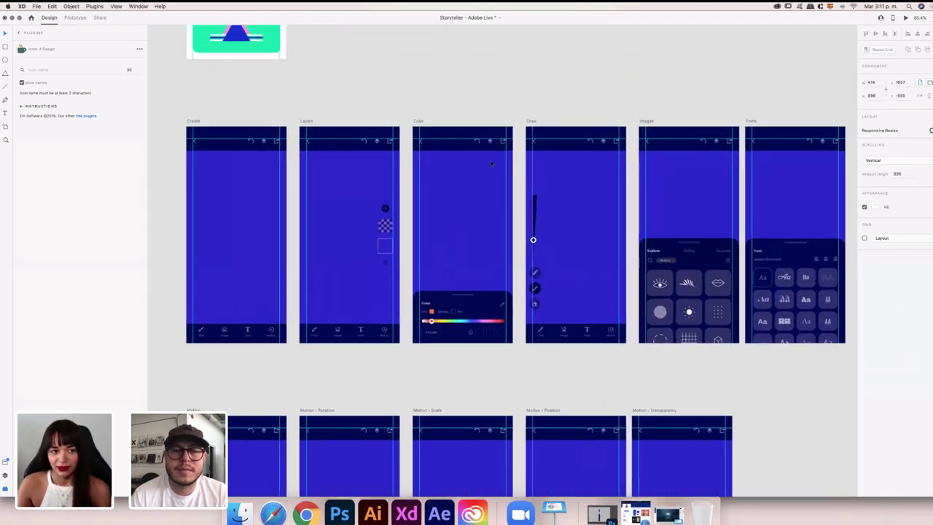
pyautogui.click(196, 122)
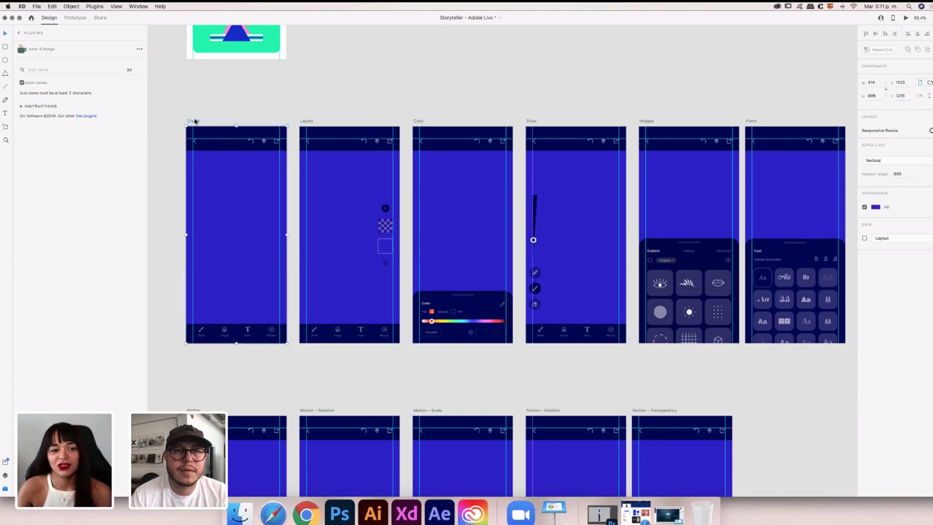
# Review the creation-tool artboards together with the Motion, Rotation, Scale, Position and Transparency artboards beneath them
pyautogui.scroll(-1, 195, 122)
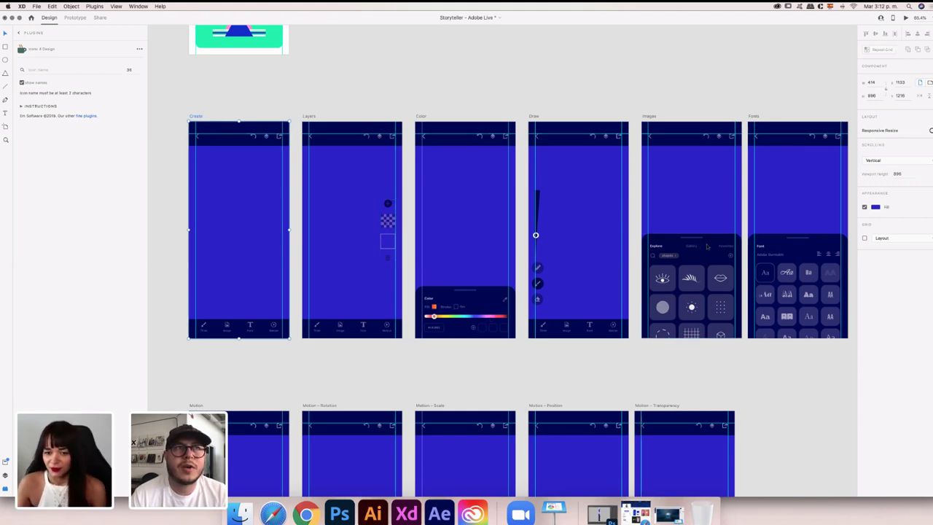
pyautogui.scroll(-3, 706, 246)
pyautogui.hscroll(2, 706, 246)
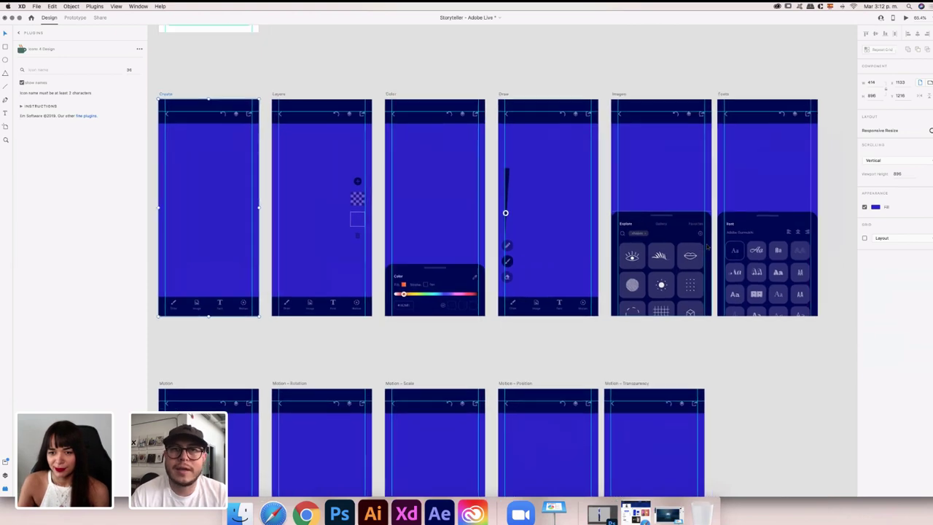
pyautogui.scroll(-5, 706, 246)
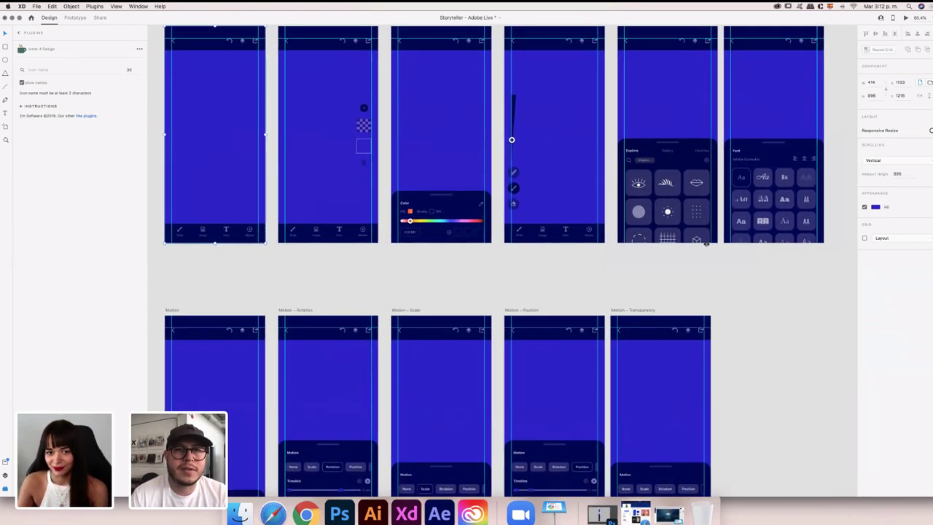
pyautogui.scroll(1, 707, 246)
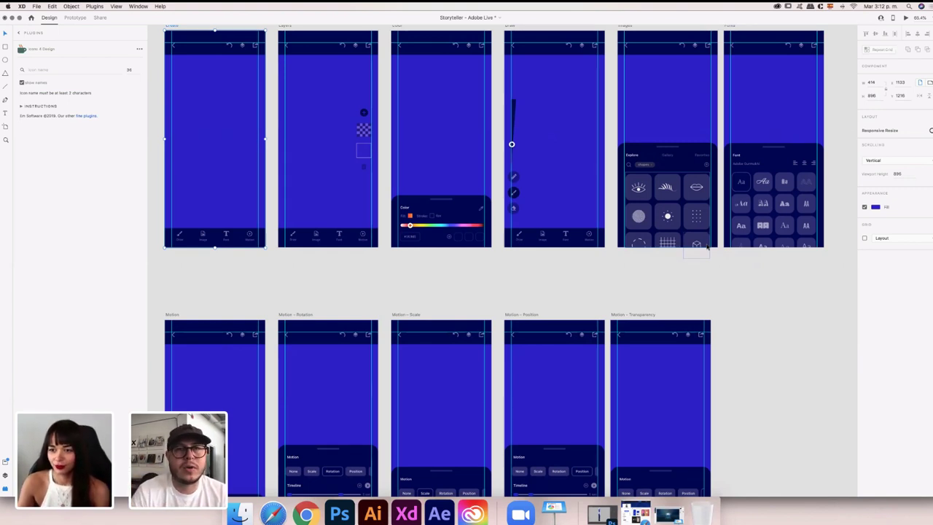
pyautogui.scroll(-1, 704, 243)
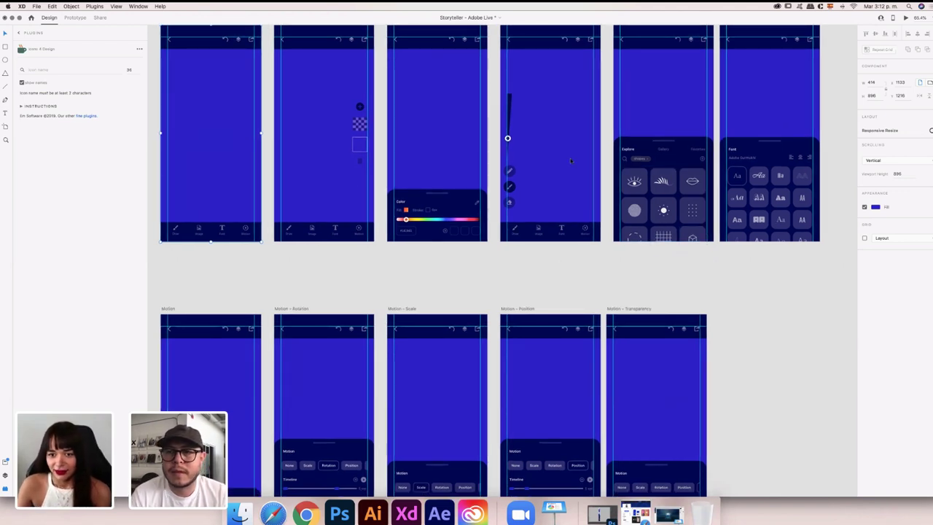
pyautogui.scroll(-3, 570, 159)
pyautogui.scroll(2, 664, 185)
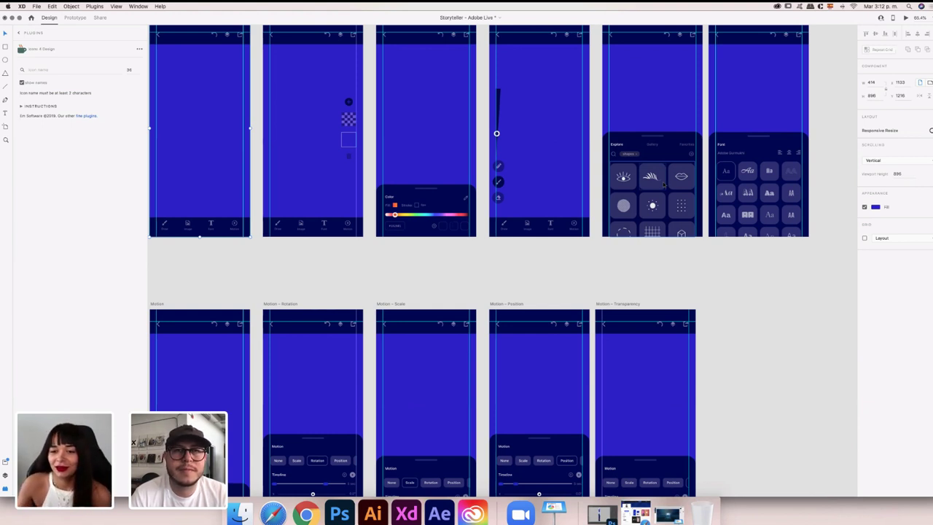
pyautogui.scroll(-1, 664, 184)
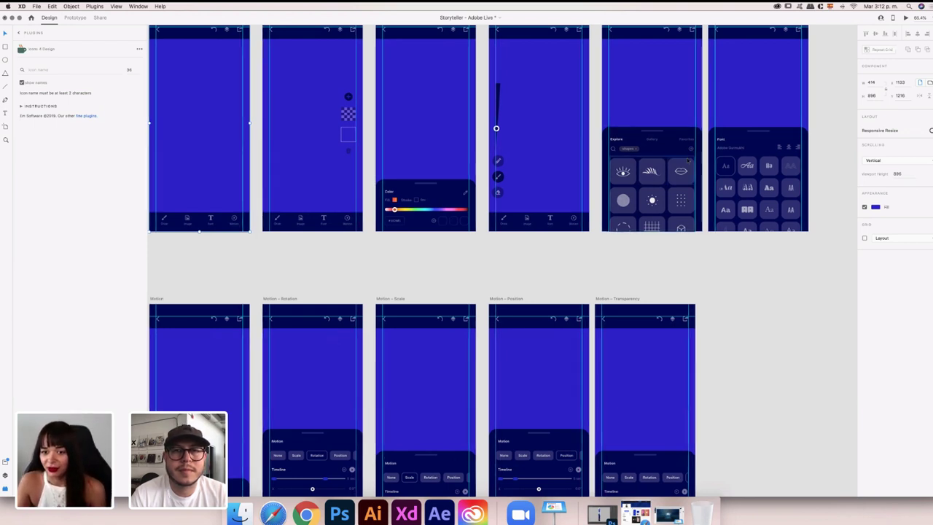
# Inspect the Explore section of the Images artboard up close, with its shapes filter and icon tiles
pyautogui.hscroll(2, 691, 148)
pyautogui.scroll(10, 668, 150)
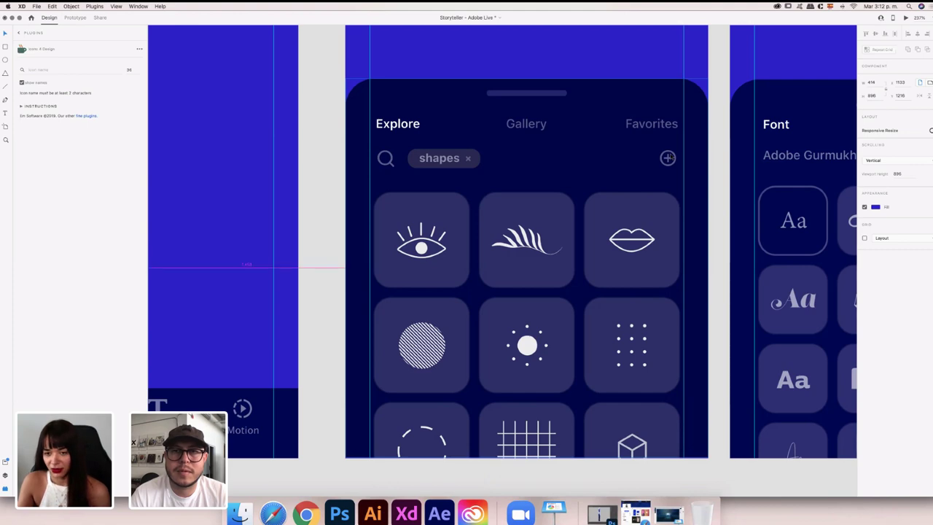
pyautogui.scroll(-10, 668, 157)
pyautogui.scroll(-8, 670, 156)
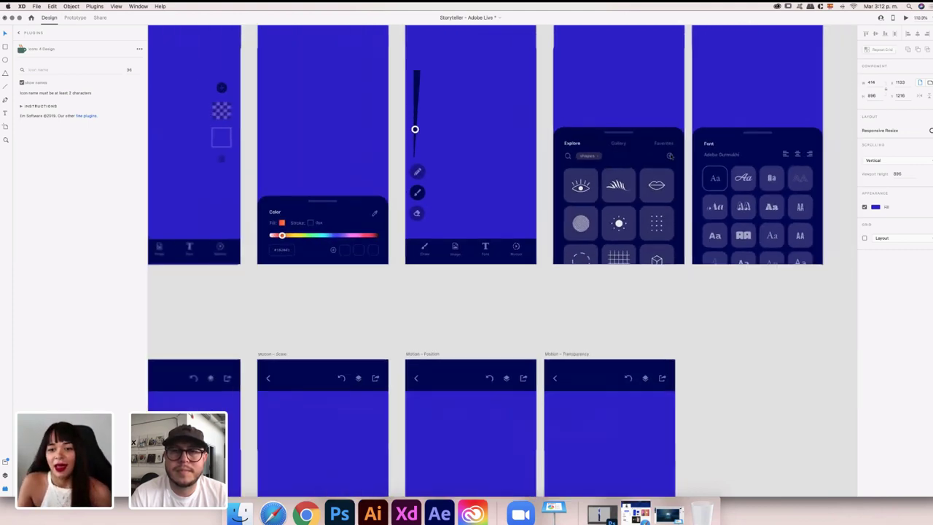
# Review the complete project layout, from the Motion artboards out to the Assets, Home and Post artboards
pyautogui.scroll(-2, 670, 156)
pyautogui.hscroll(-2, 670, 156)
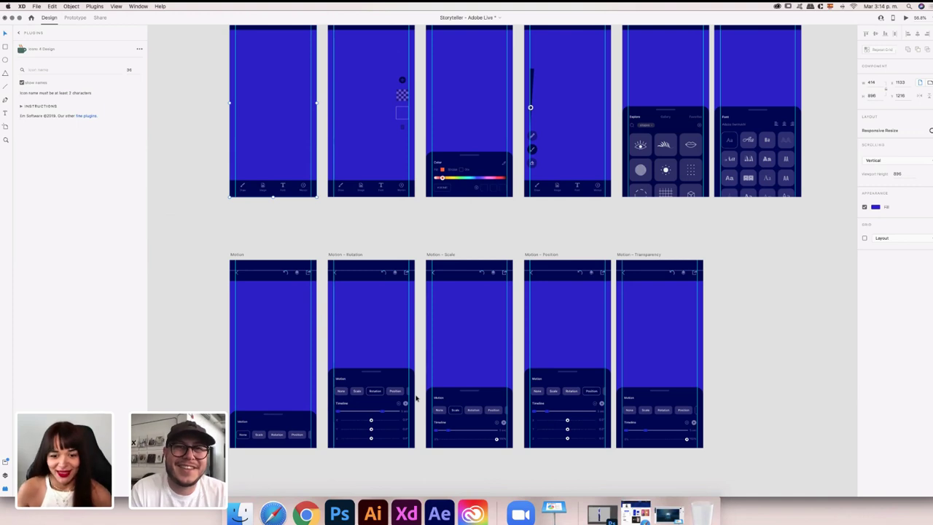
pyautogui.scroll(-5, 523, 397)
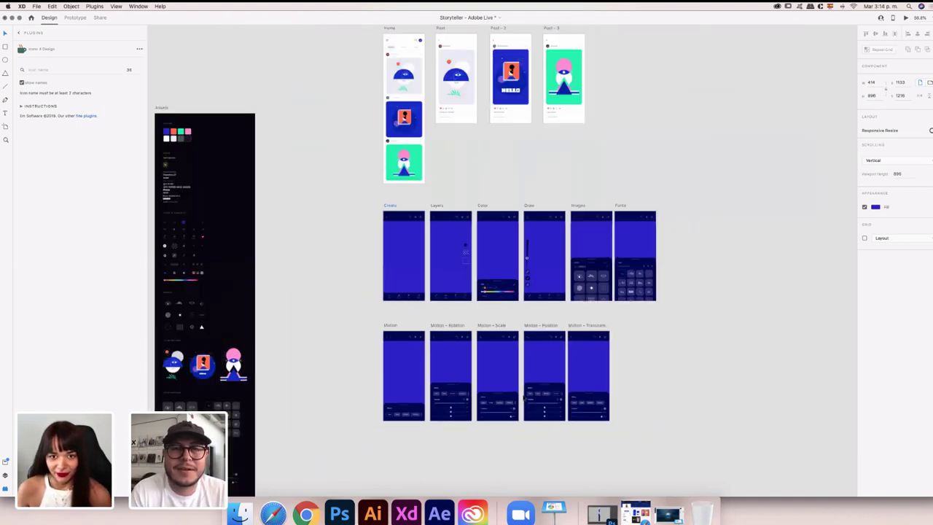
pyautogui.scroll(-3, 523, 398)
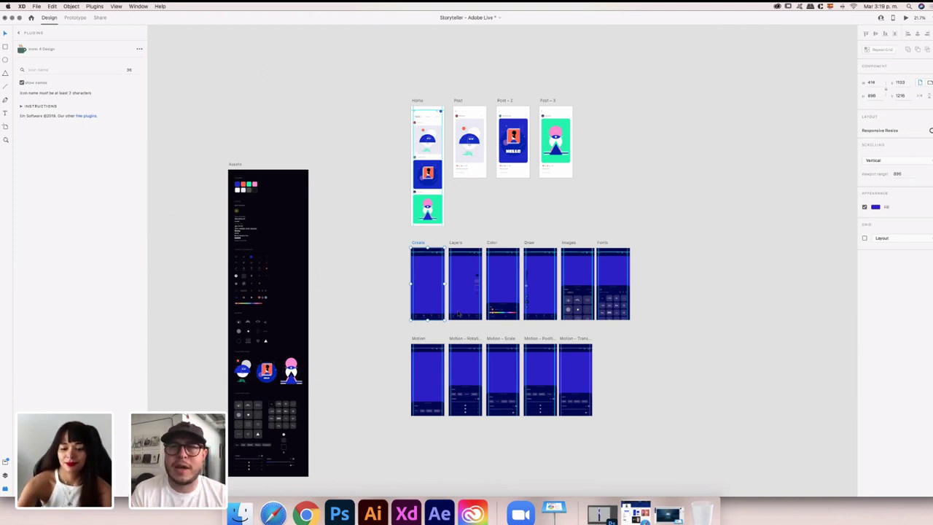
pyautogui.scroll(-1, 256, 38)
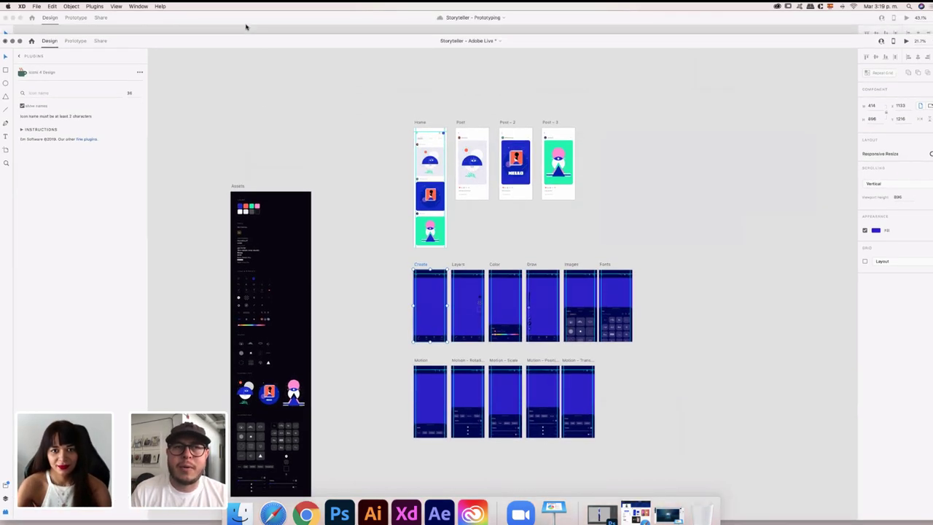
# Switch to the Storyteller – Prototyping document and open a desktop preview of its Post artboard
pyautogui.press('super+grave')
pyautogui.scroll(-3, 467, 252)
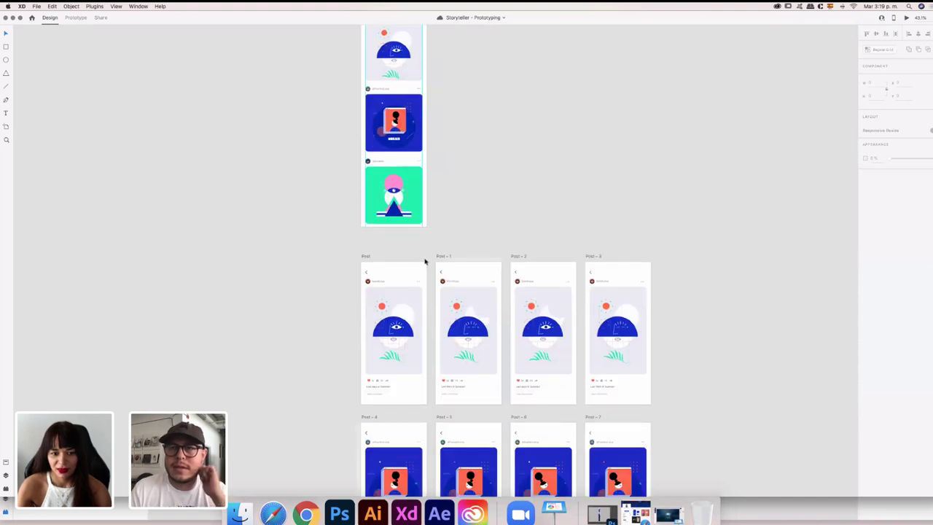
pyautogui.click(362, 256)
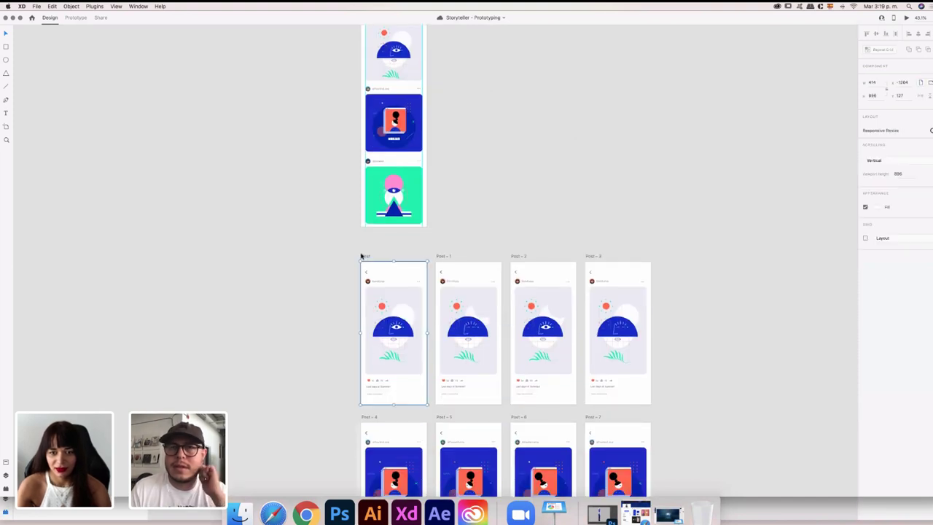
pyautogui.click(906, 19)
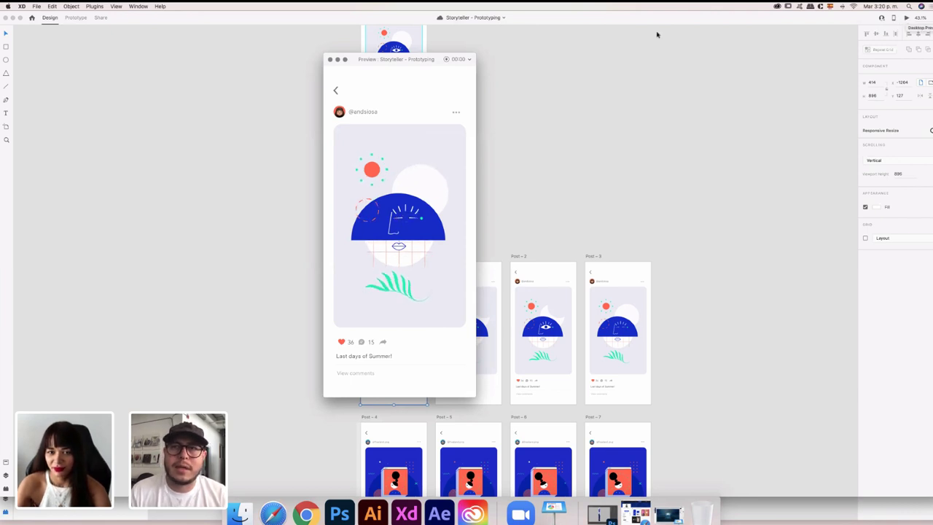
# Reposition the preview window and test going back to the home feed, opening the first post and returning to the feed
pyautogui.moveTo(428, 59); pyautogui.dragTo(551, 50)
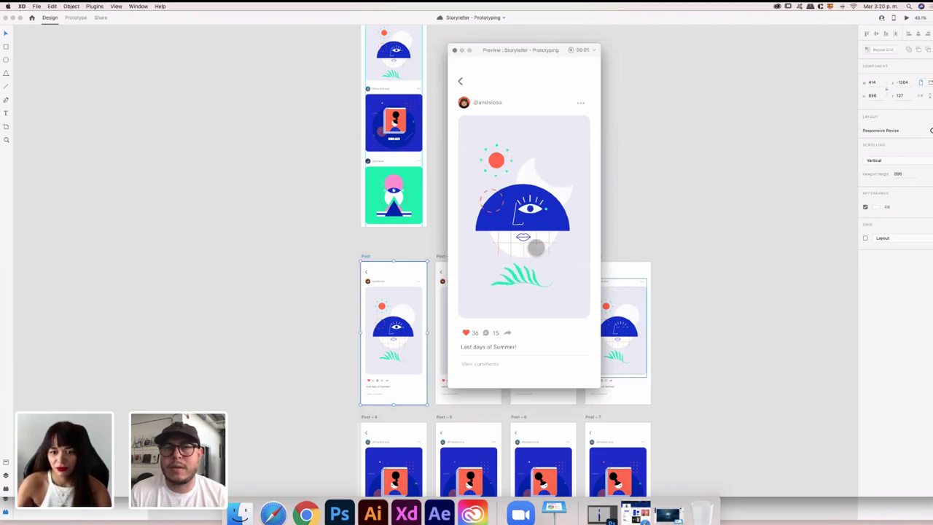
pyautogui.click(462, 81)
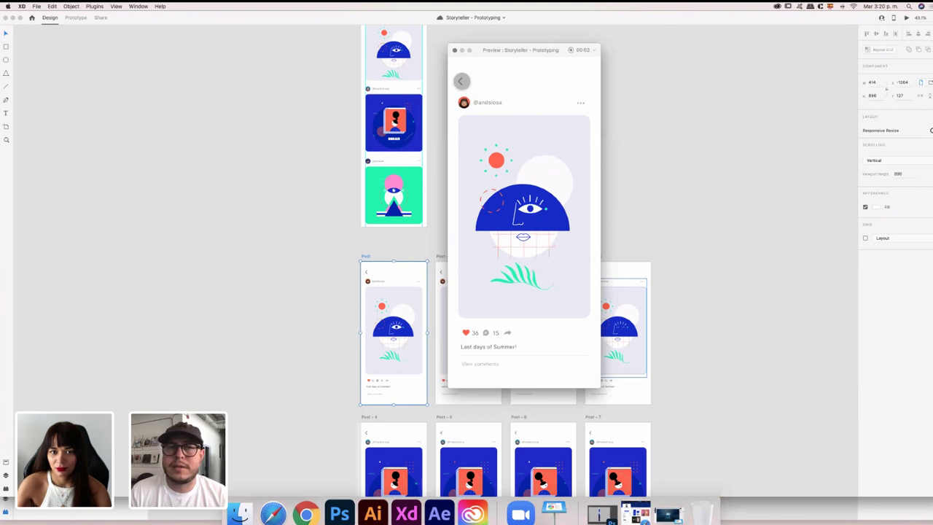
pyautogui.click(535, 180)
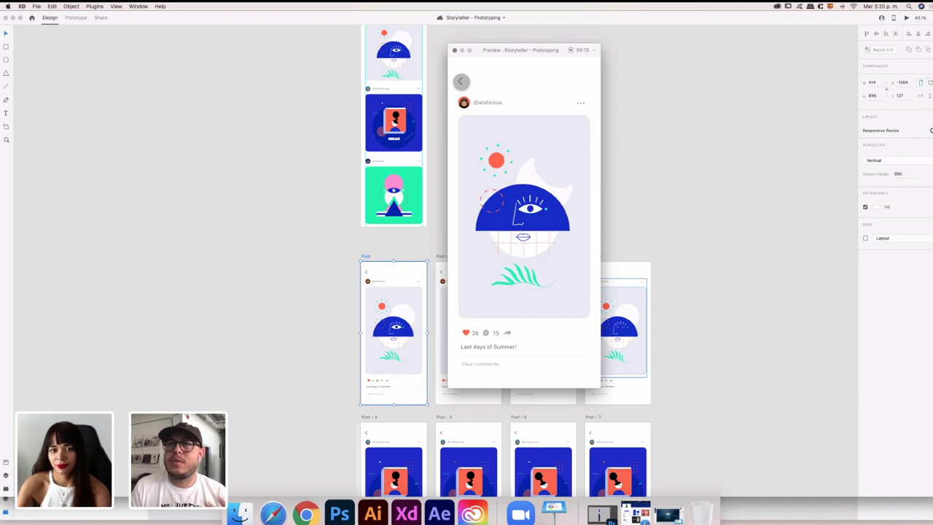
pyautogui.click(461, 81)
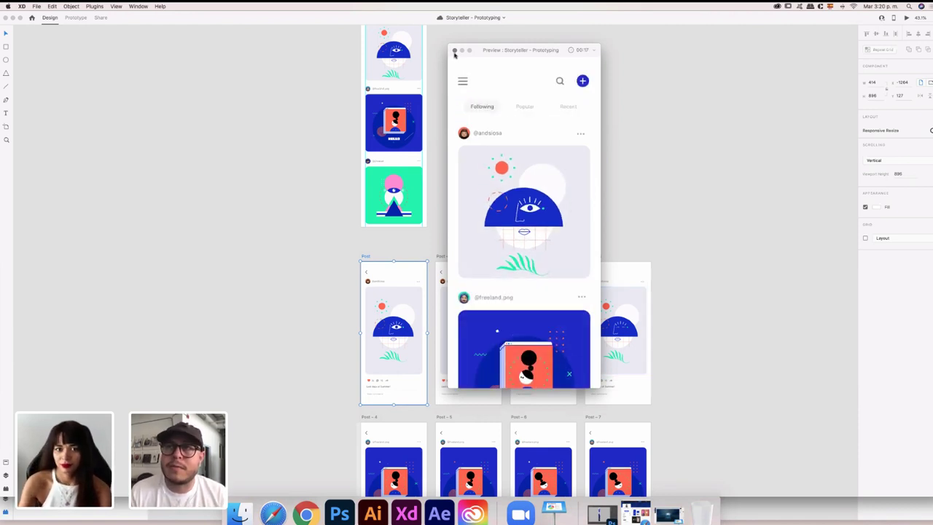
# Close the prototype preview, dismiss the save dialog and bring the Storyteller – Adobe Live document back into full view
pyautogui.moveTo(457, 51); pyautogui.dragTo(455, 51)
pyautogui.press('super+shift+s')
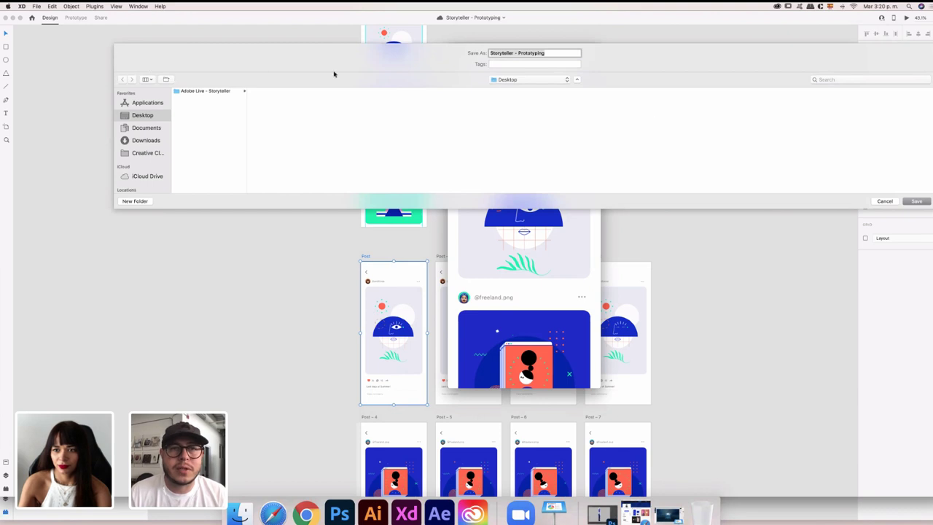
pyautogui.click(894, 202)
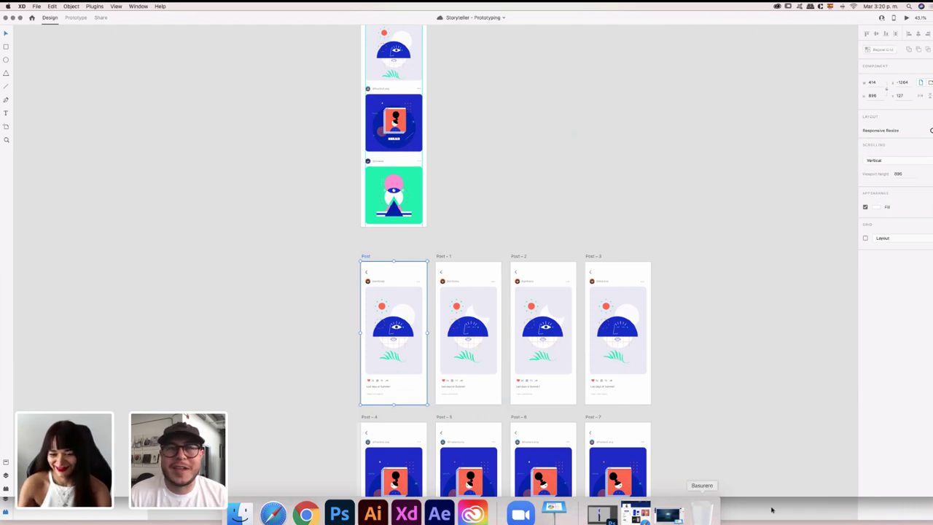
pyautogui.click(702, 510)
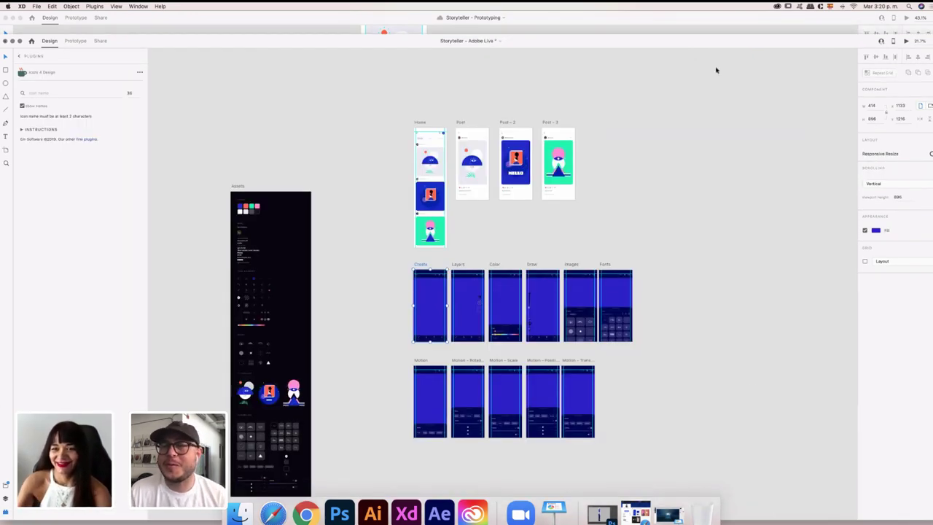
pyautogui.moveTo(689, 41); pyautogui.dragTo(687, 21)
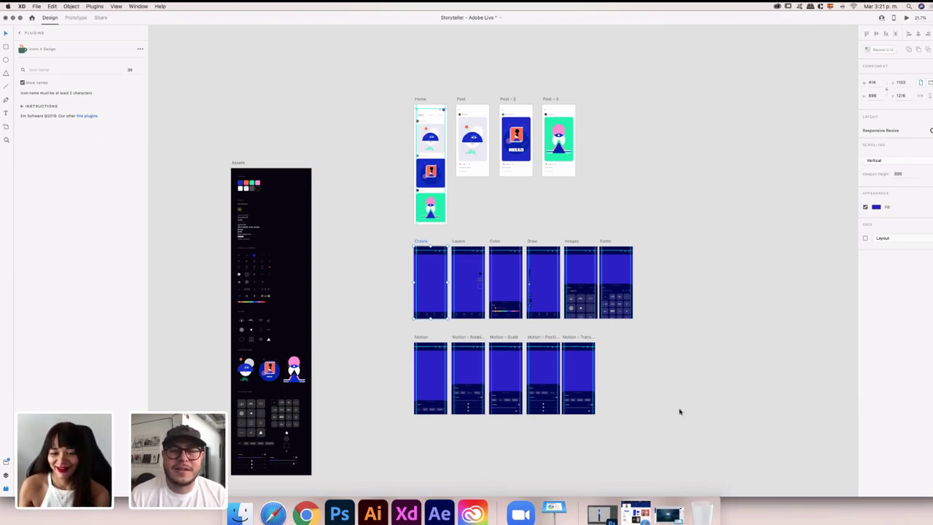
# Move the Create and Motion artboard rows together further down below the Home artboard, and select the Post artboard
pyautogui.moveTo(686, 428); pyautogui.dragTo(422, 354)
pyautogui.click(462, 100)
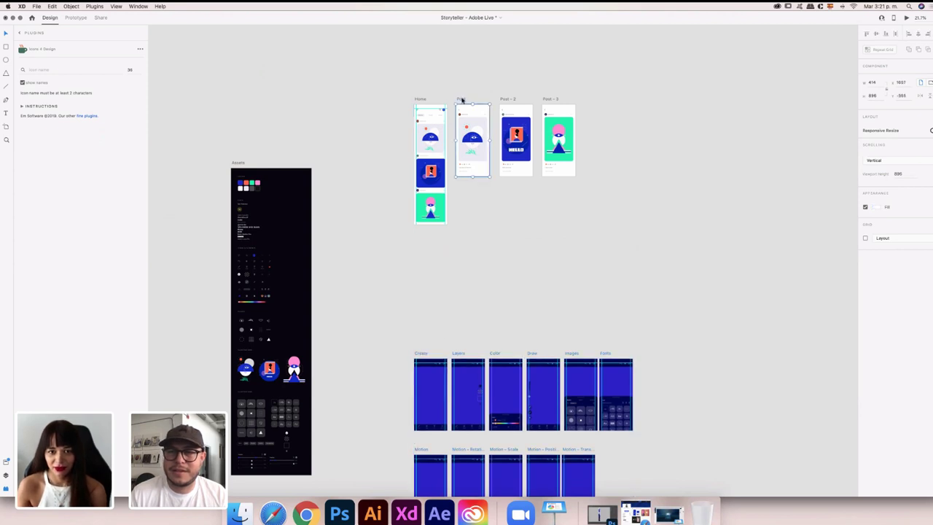
# Move the Post artboard directly below Home, and shift the Home and Post artboards up together
pyautogui.moveTo(463, 100); pyautogui.dragTo(435, 231)
pyautogui.click(481, 225)
pyautogui.scroll(-2, 483, 226)
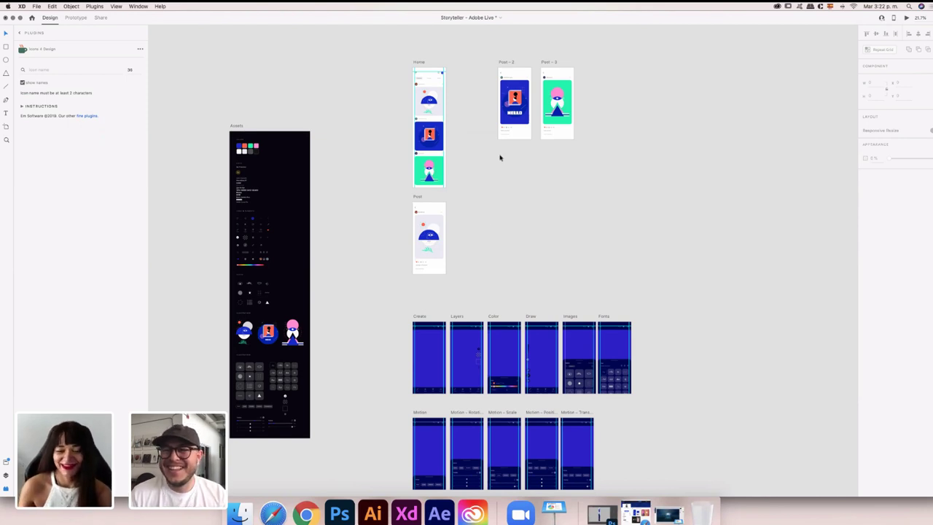
pyautogui.scroll(1, 488, 81)
pyautogui.scroll(4, 488, 82)
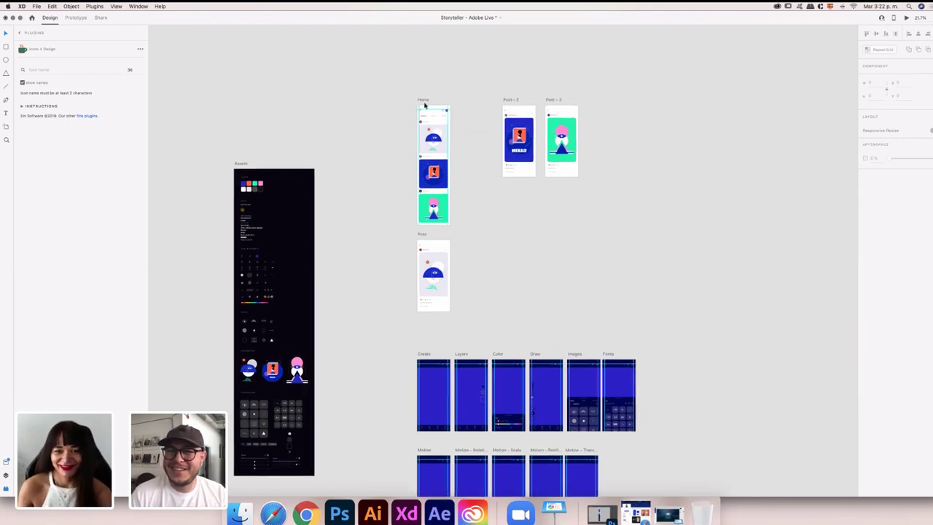
pyautogui.click(425, 101)
pyautogui.keyDown('shift'); pyautogui.click(423, 237); pyautogui.keyUp('shift')
pyautogui.moveTo(423, 237); pyautogui.dragTo(424, 166)
# Stack the Post – 2 and Post – 3 artboards below Post, aligned in the same column as Home
pyautogui.moveTo(517, 99); pyautogui.dragTo(430, 249)
pyautogui.scroll(-5, 544, 171)
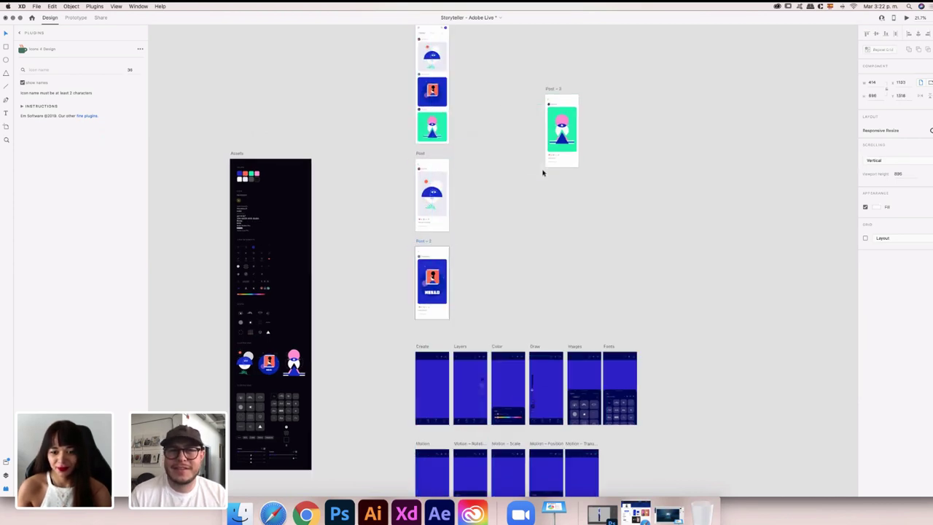
pyautogui.moveTo(641, 370); pyautogui.dragTo(484, 287)
pyautogui.moveTo(547, 134); pyautogui.dragTo(488, 248)
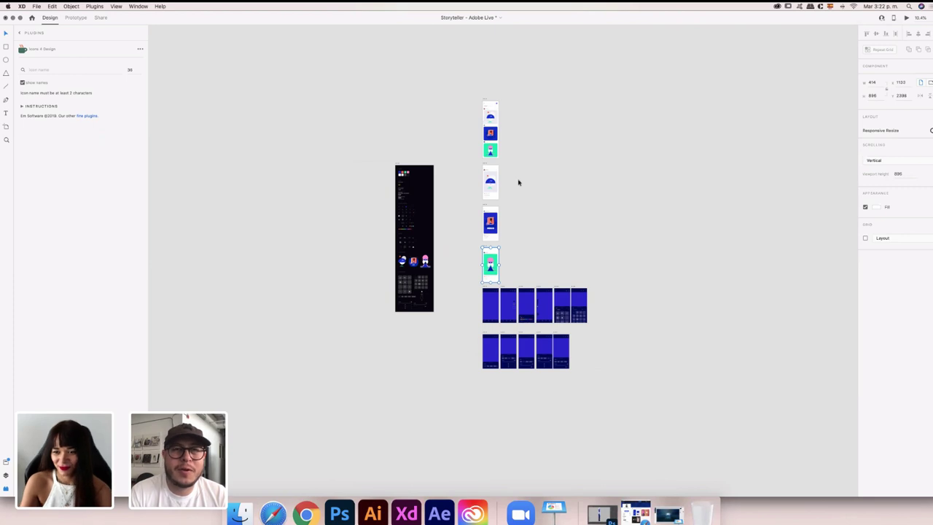
# Duplicate the Post artboard and place the copy beside the original in the same row
pyautogui.scroll(1, 518, 182)
pyautogui.scroll(5, 519, 183)
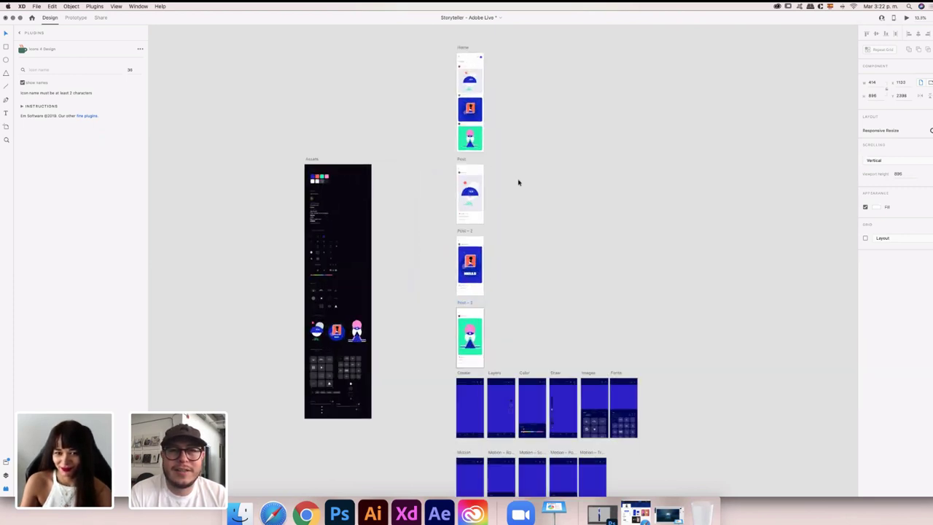
pyautogui.scroll(3, 518, 183)
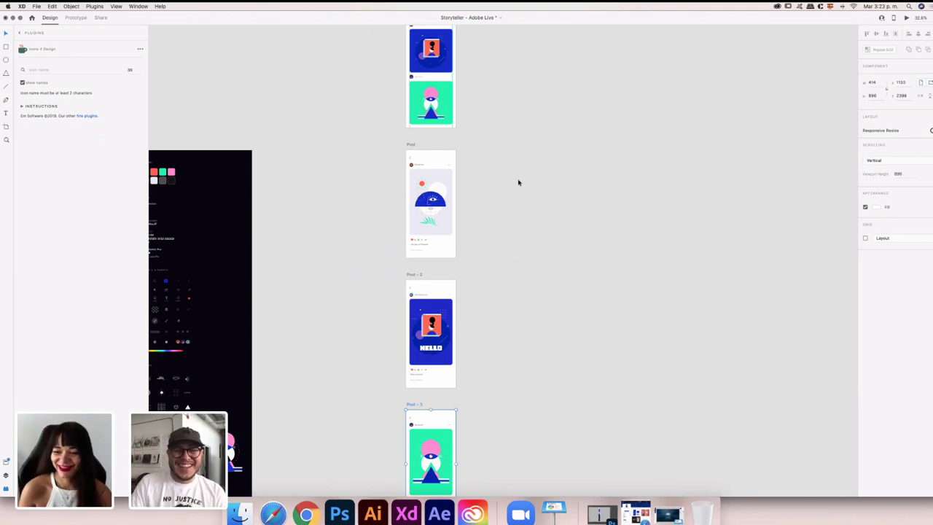
pyautogui.click(414, 148)
pyautogui.scroll(4, 415, 147)
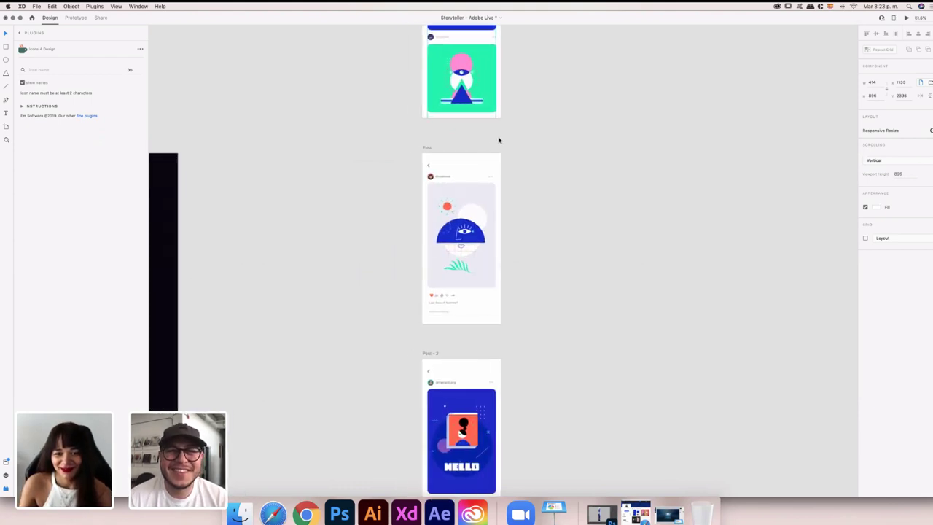
pyautogui.scroll(3, 499, 140)
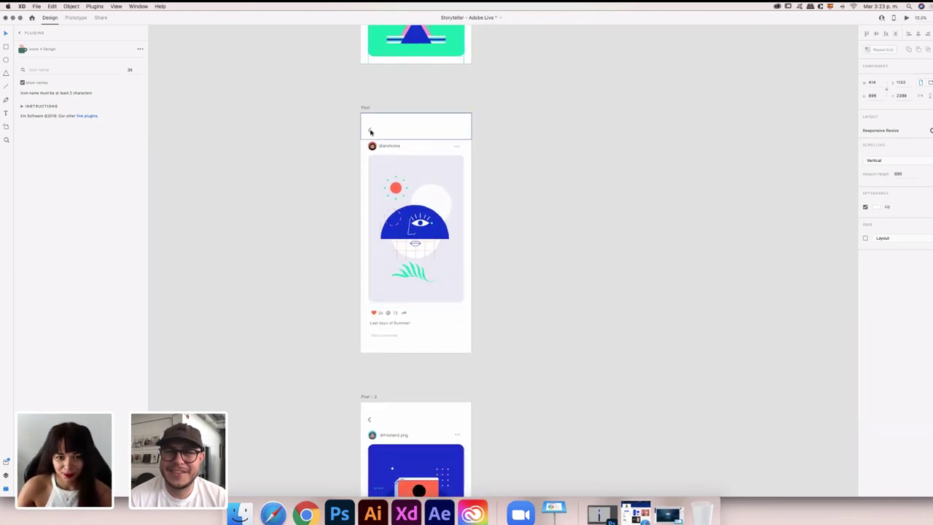
pyautogui.moveTo(364, 108); pyautogui.dragTo(487, 140)
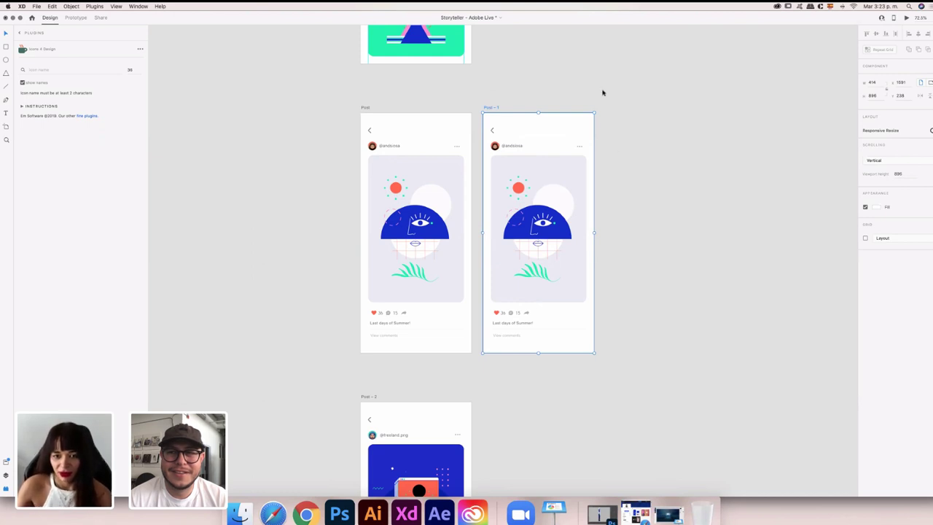
# Enter the nested illustration group on the duplicated Post artboard and open the white eye shape for path editing
pyautogui.scroll(3, 546, 179)
pyautogui.scroll(2, 546, 179)
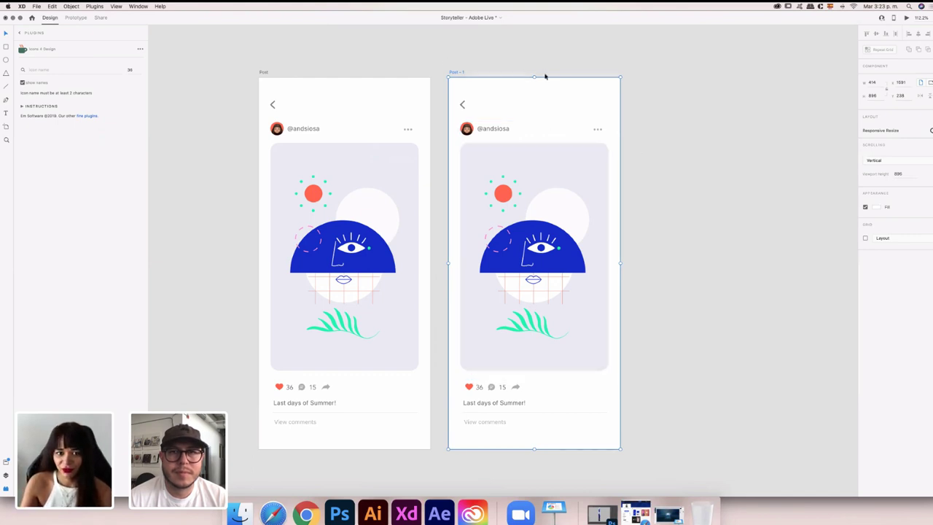
pyautogui.click(476, 70)
pyautogui.scroll(-2, 476, 70)
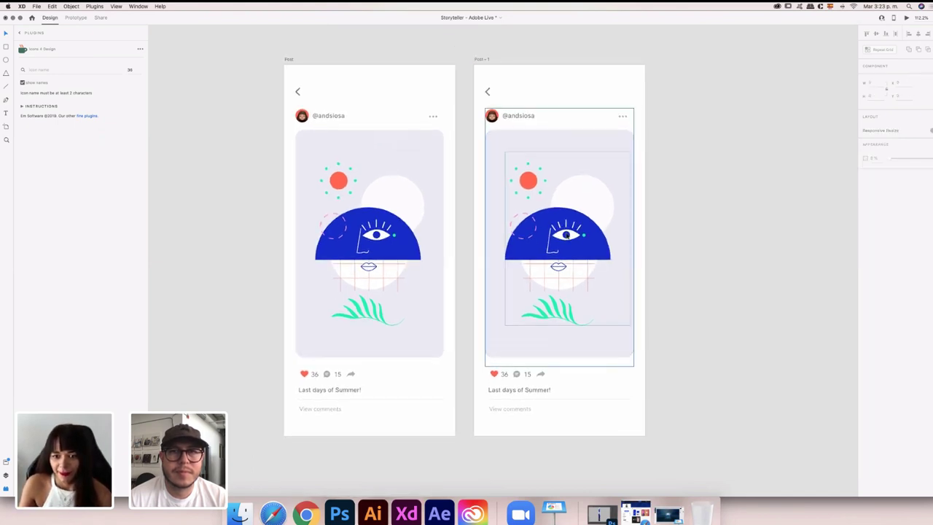
pyautogui.click(567, 234)
pyautogui.scroll(6, 568, 232)
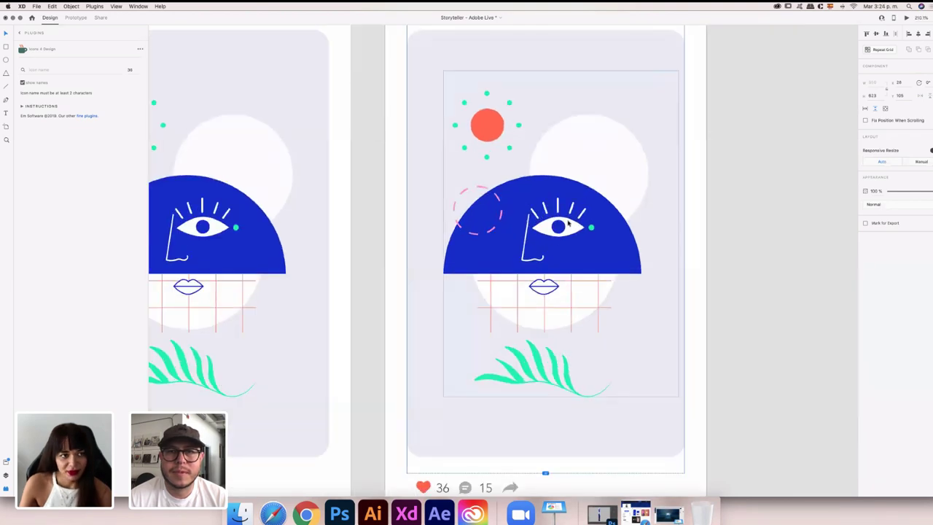
pyautogui.scroll(-5, 567, 223)
pyautogui.scroll(4, 558, 208)
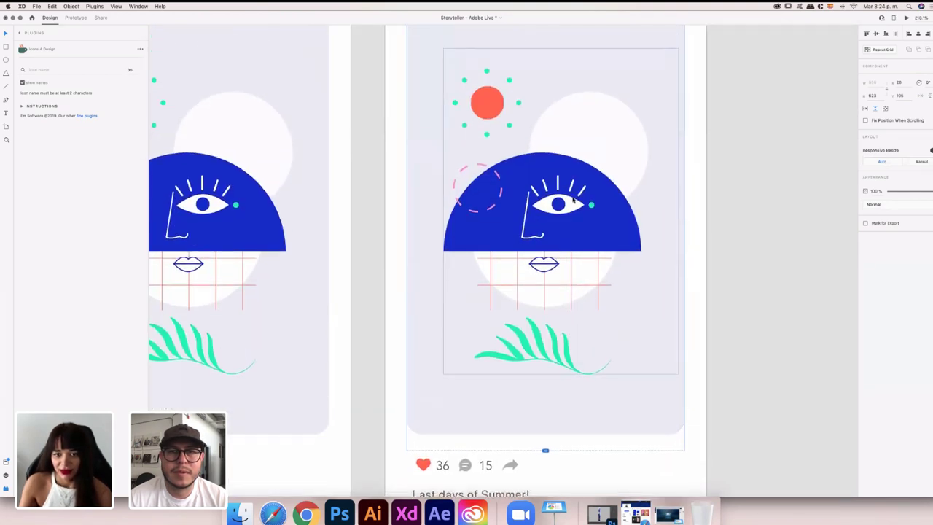
pyautogui.scroll(6, 574, 199)
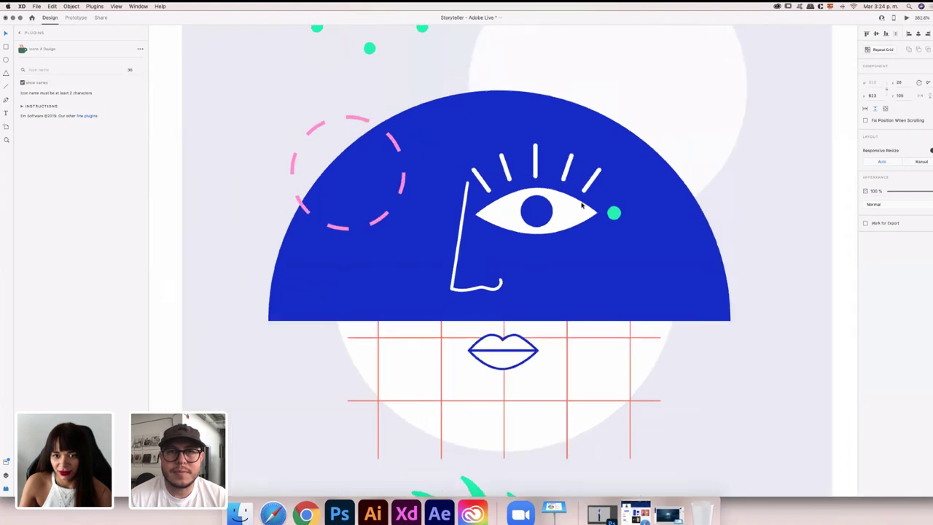
pyautogui.scroll(6, 582, 206)
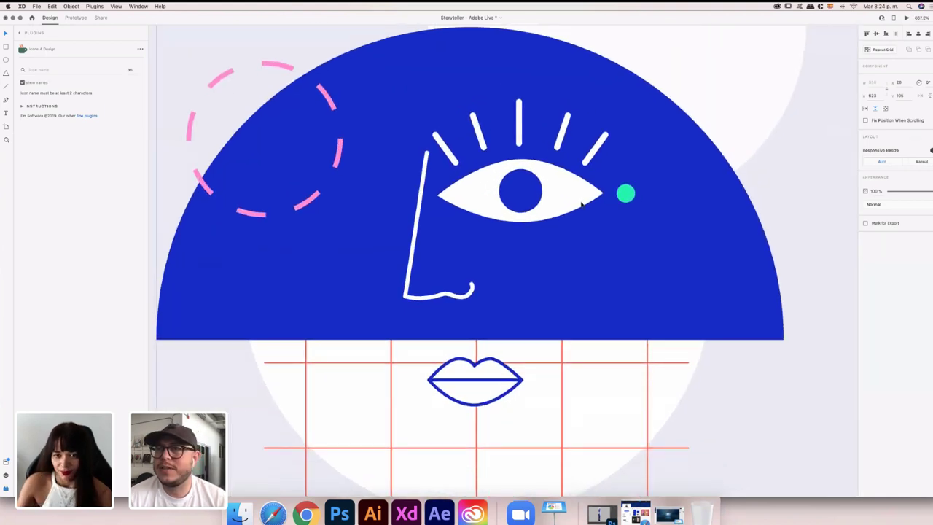
pyautogui.click(576, 191)
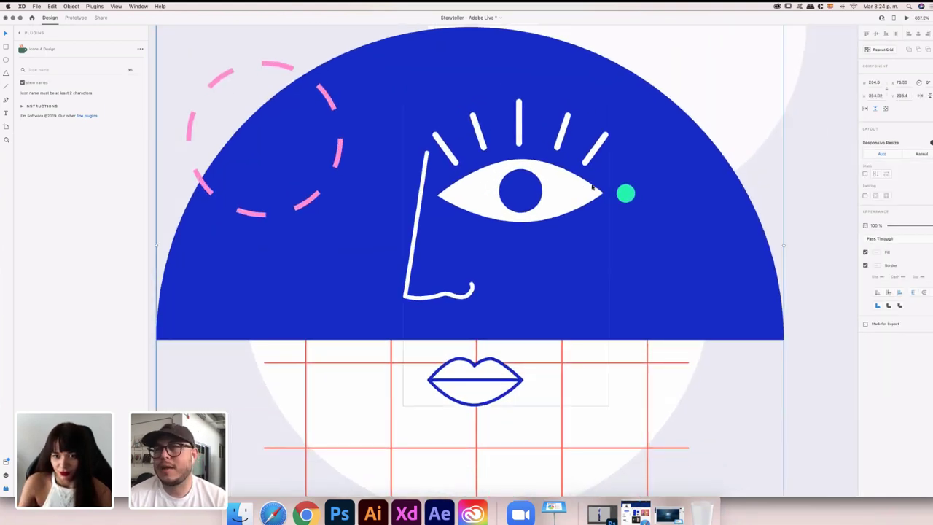
pyautogui.doubleClick(593, 188)
pyautogui.doubleClick(593, 188)
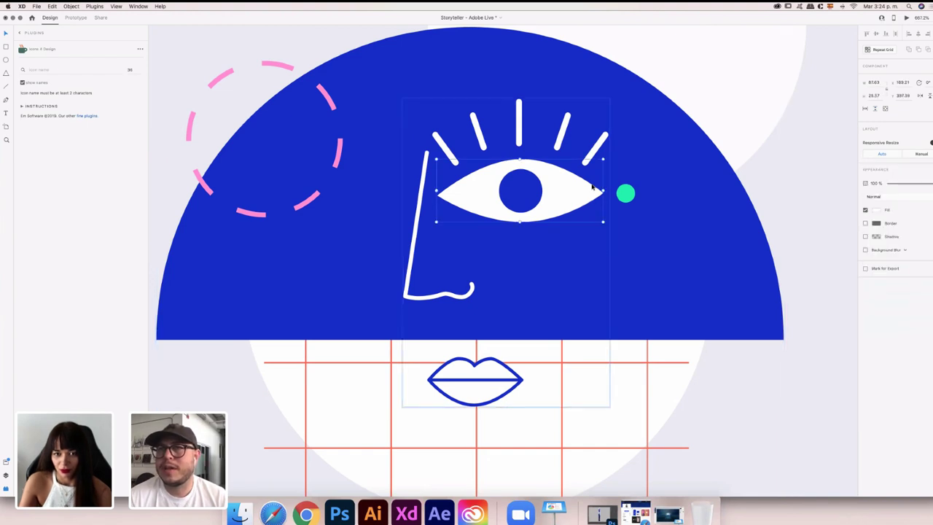
pyautogui.doubleClick(592, 187)
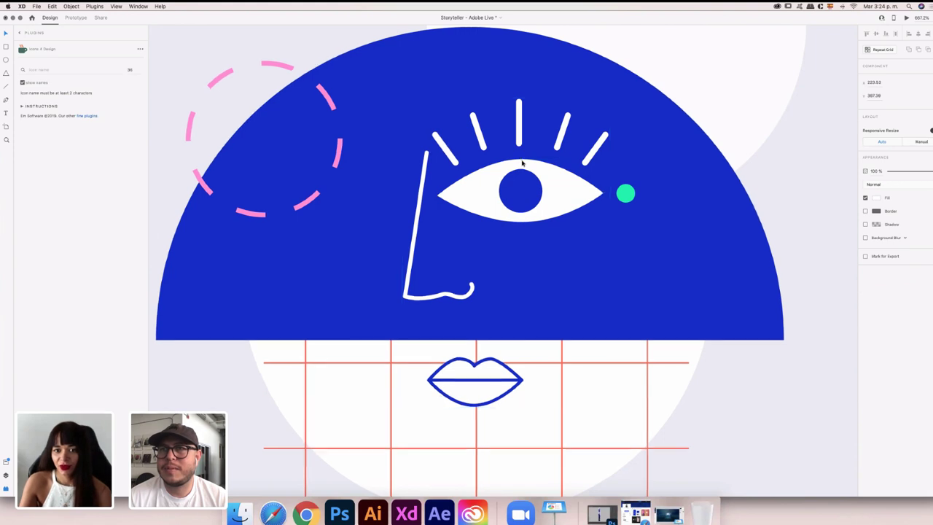
# Lower the top anchor point of the white eye shape to about the middle of the pupil
pyautogui.scroll(-3, 524, 165)
pyautogui.scroll(-5, 522, 165)
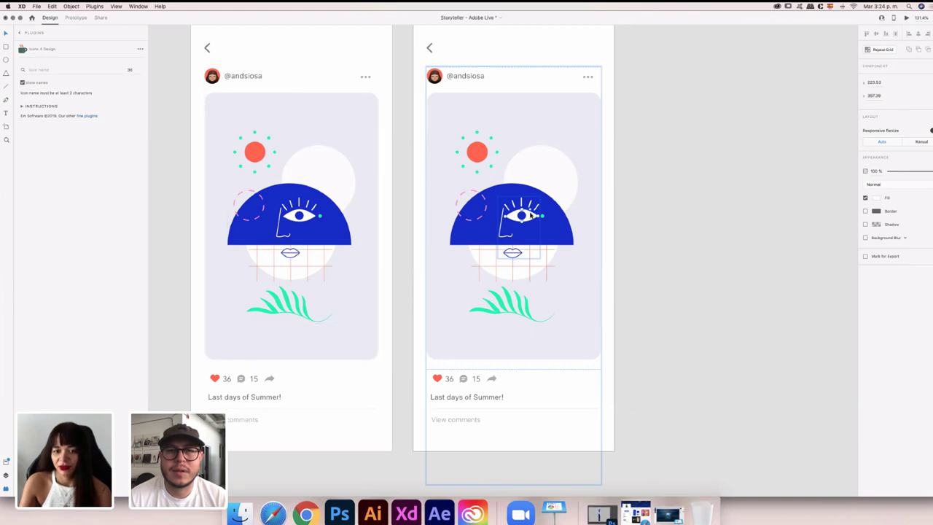
pyautogui.scroll(-2, 530, 216)
pyautogui.scroll(-1, 530, 216)
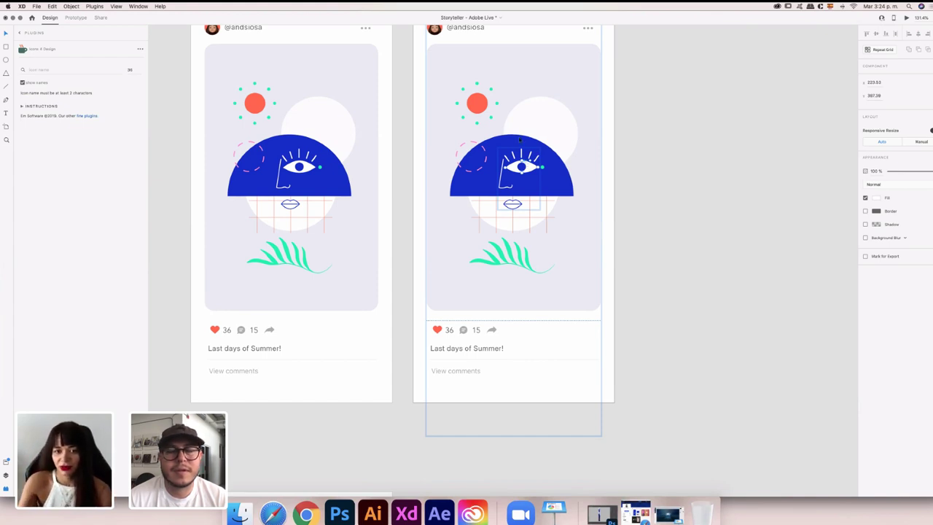
pyautogui.scroll(5, 525, 161)
pyautogui.scroll(10, 523, 161)
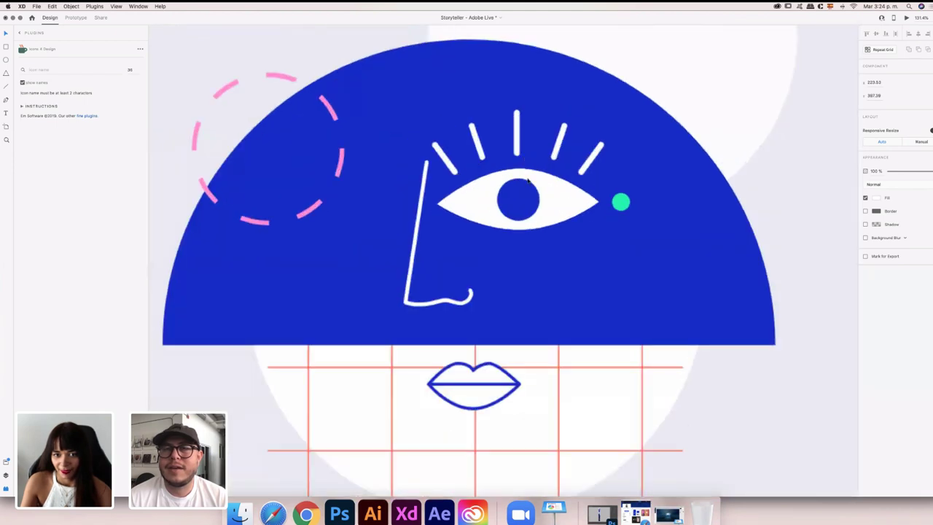
pyautogui.moveTo(517, 173); pyautogui.dragTo(516, 214)
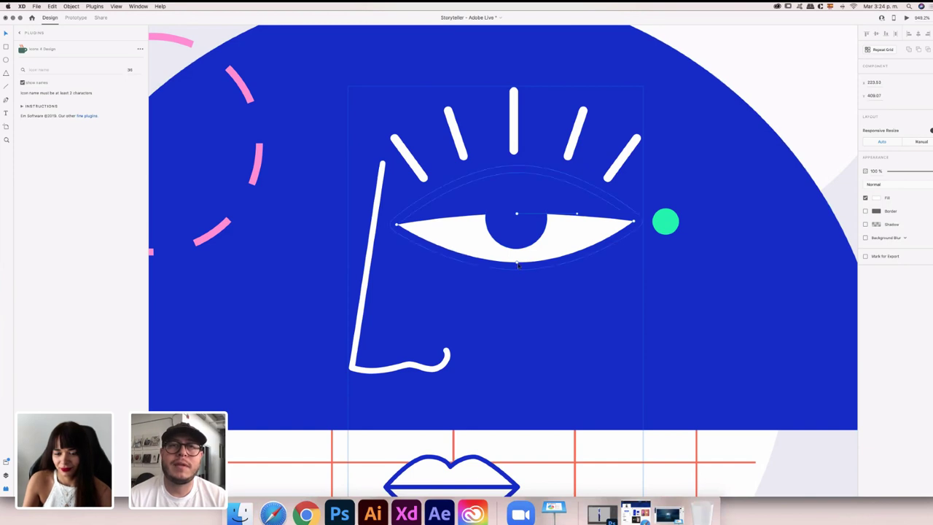
pyautogui.press('Escape')
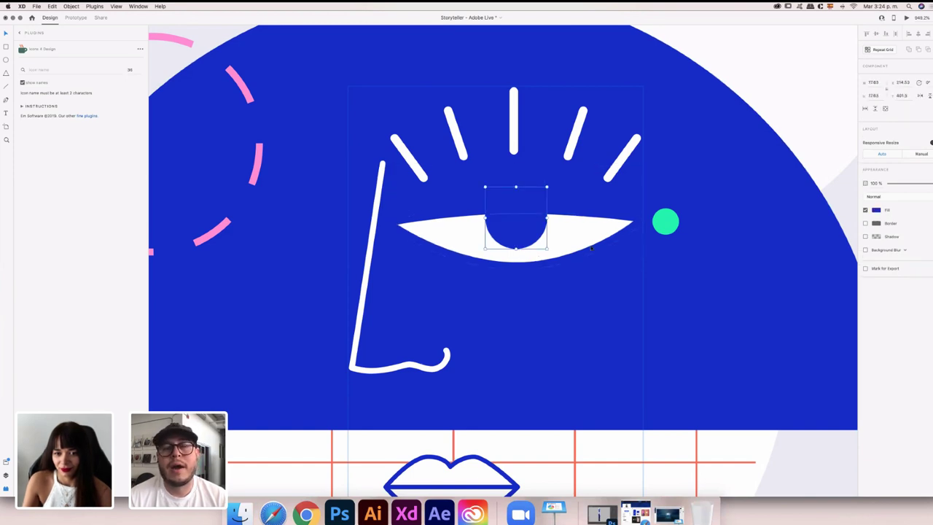
# Reopen the eye shape's path and raise its bottom anchor point until the eye is almost closed
pyautogui.click(604, 245)
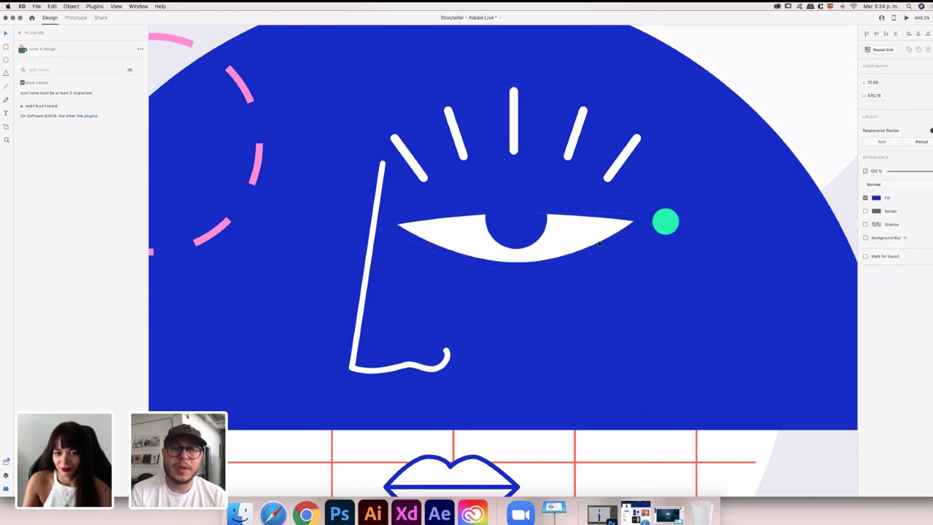
pyautogui.doubleClick(588, 245)
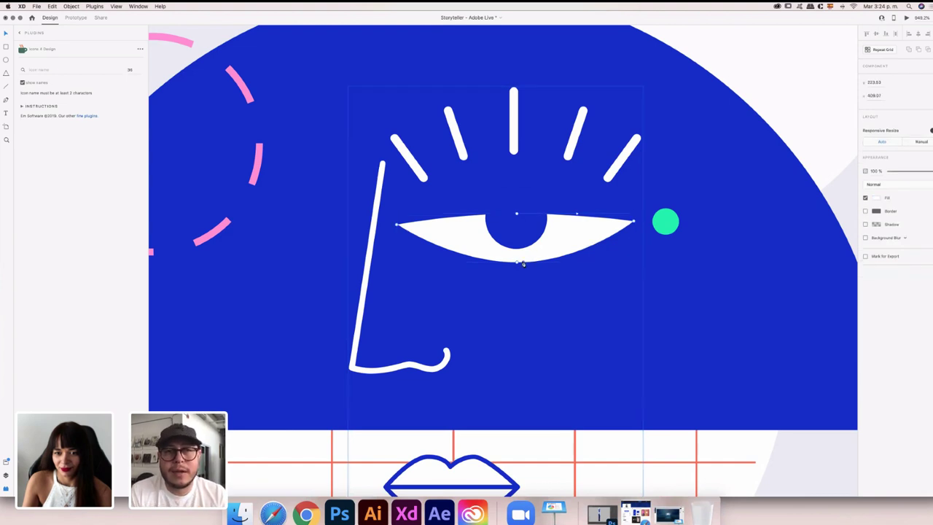
pyautogui.moveTo(517, 259); pyautogui.dragTo(517, 228)
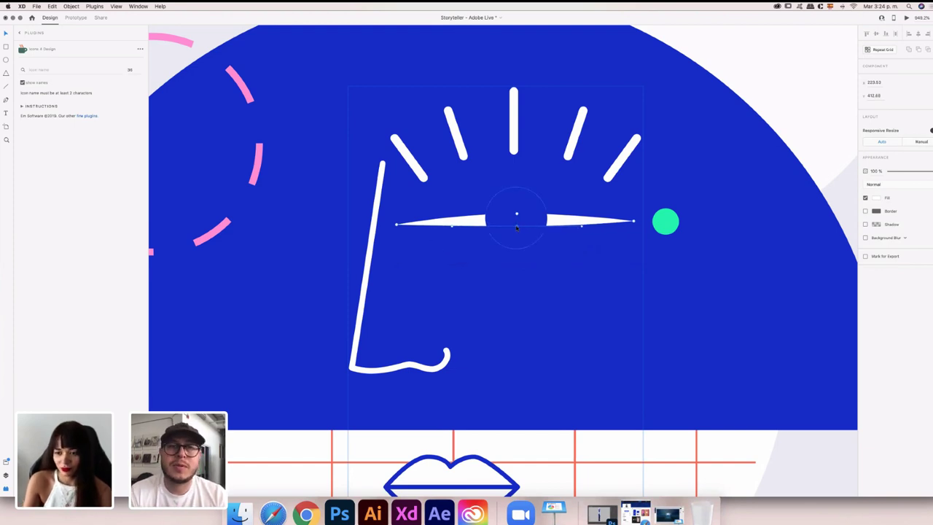
pyautogui.scroll(-10, 517, 228)
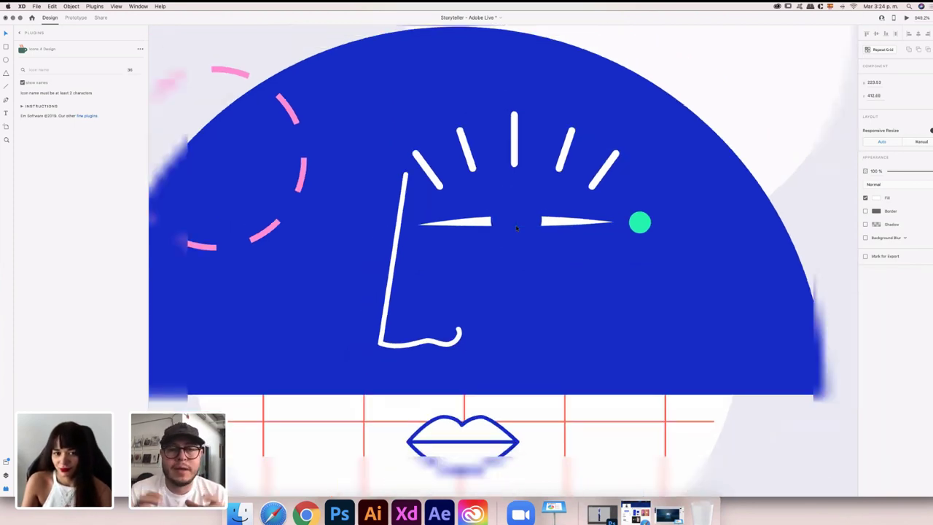
pyautogui.scroll(-5, 517, 228)
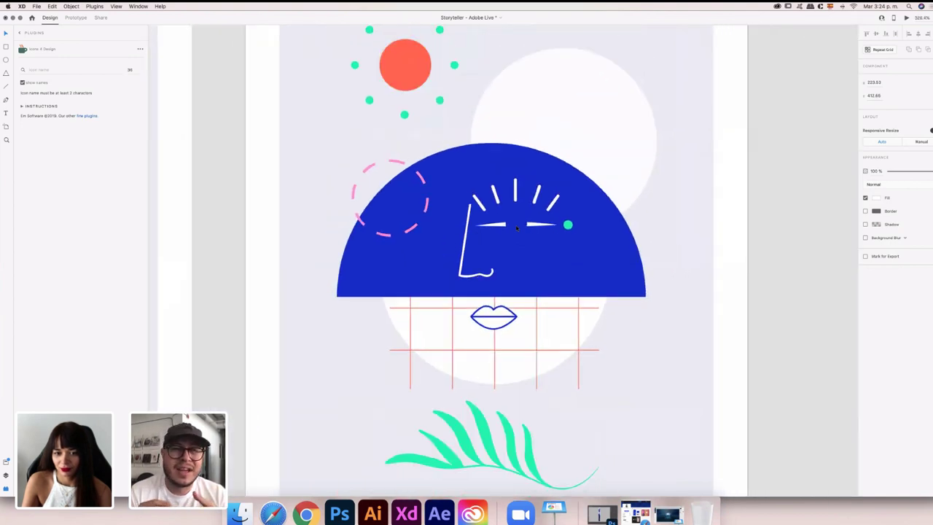
pyautogui.scroll(-4, 517, 227)
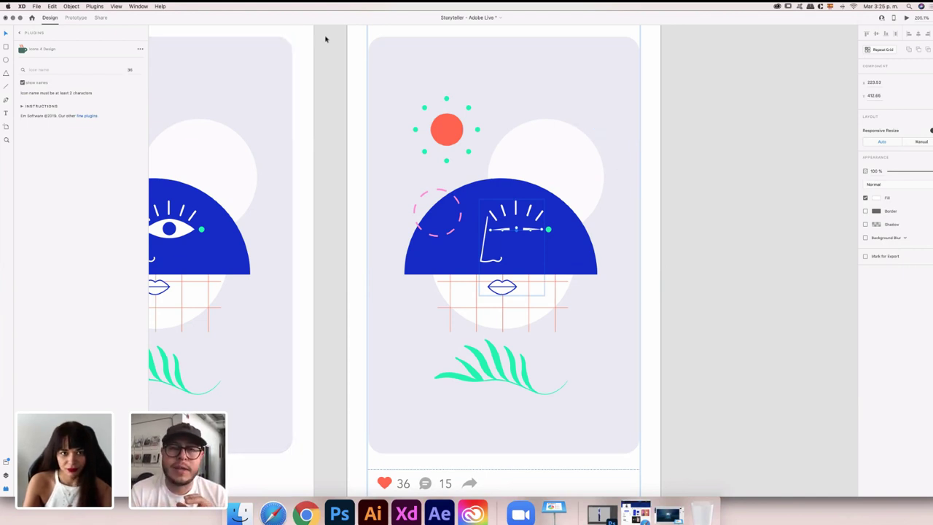
# Leave the eye's path editing, show both post artboards side by side and select the original Post artboard
pyautogui.hscroll(-5, 326, 39)
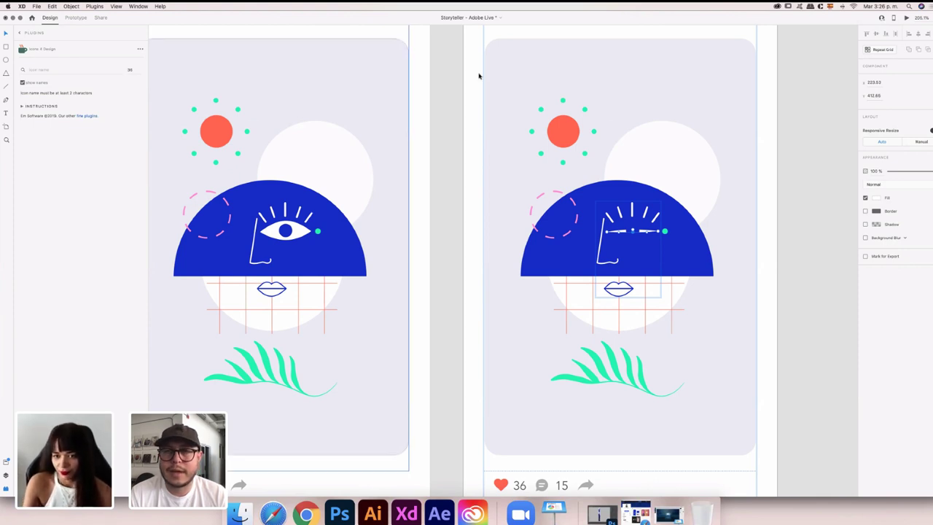
pyautogui.press('Escape')
pyautogui.scroll(-5, 667, 161)
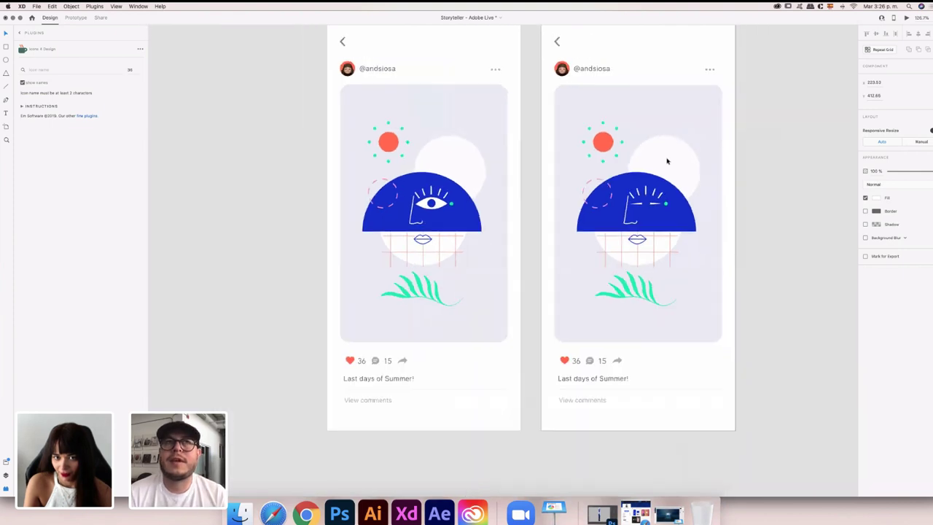
pyautogui.hscroll(4, 706, 146)
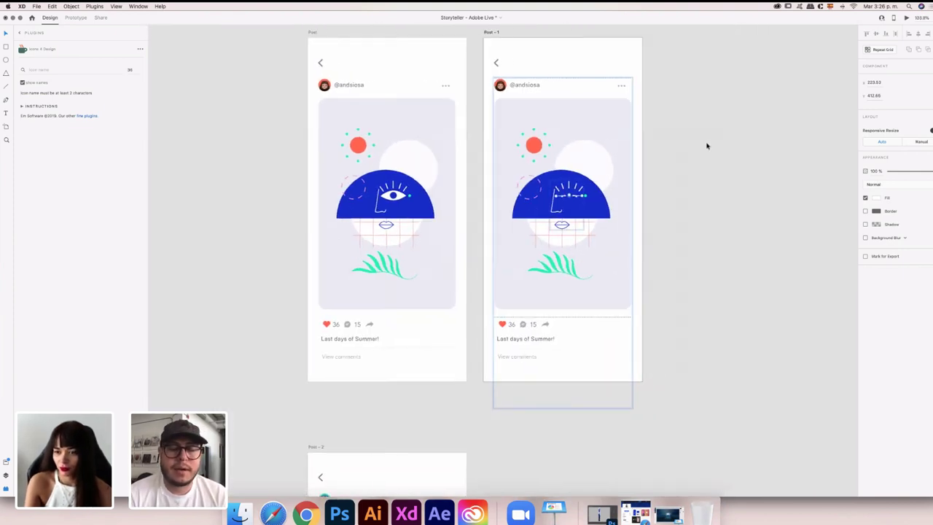
pyautogui.hscroll(4, 706, 146)
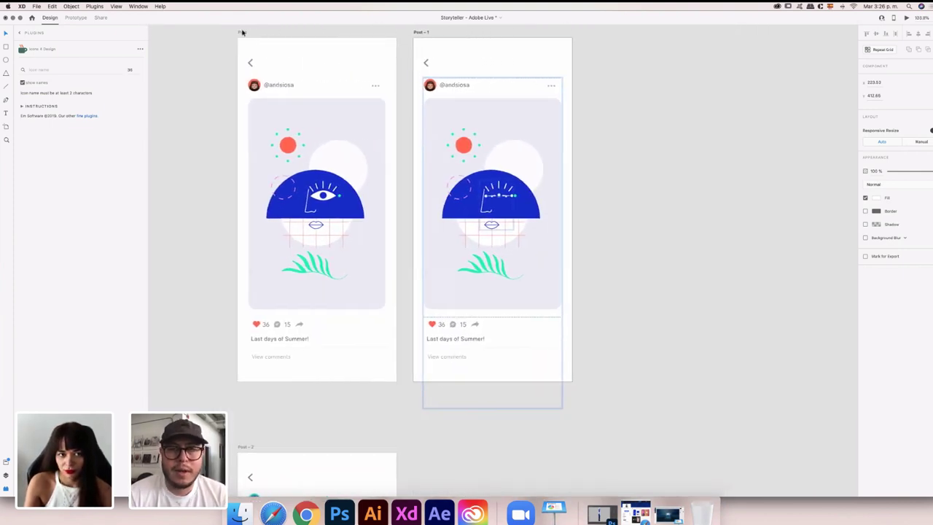
pyautogui.moveTo(243, 33)
pyautogui.mouseDown()
pyautogui.moveTo(537, 58)
pyautogui.moveTo(244, 34)
pyautogui.mouseUp()
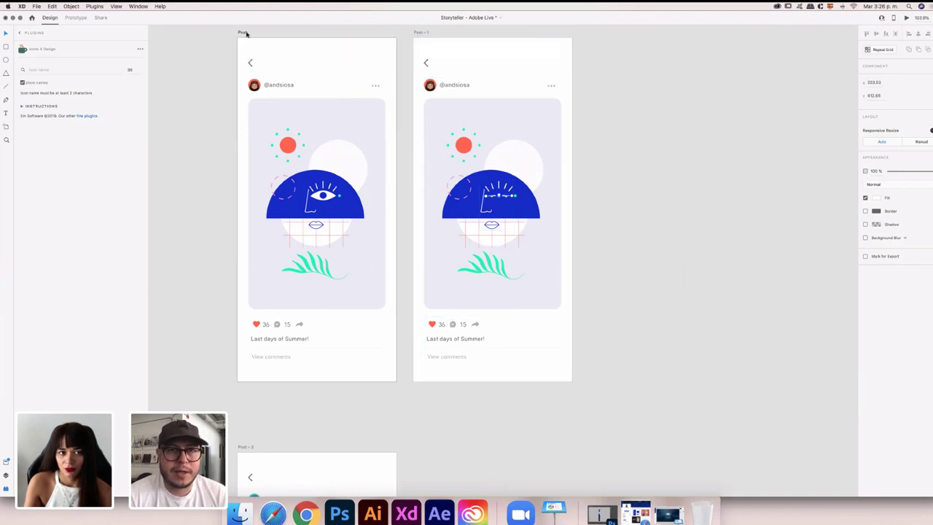
pyautogui.click(243, 34)
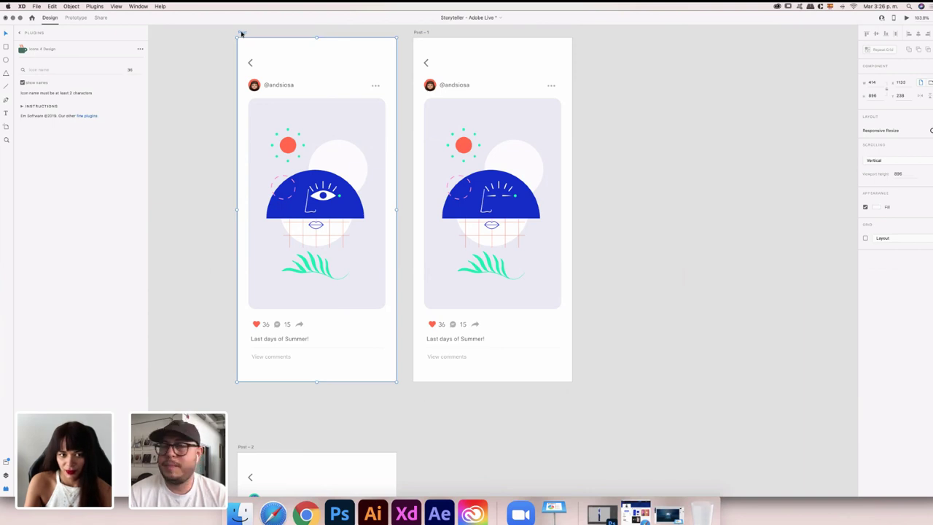
# Duplicate the open-eye Post artboard and the closed-eye Post – 1 artboard to form a row of four alternating blink frames
pyautogui.moveTo(241, 33); pyautogui.dragTo(592, 76)
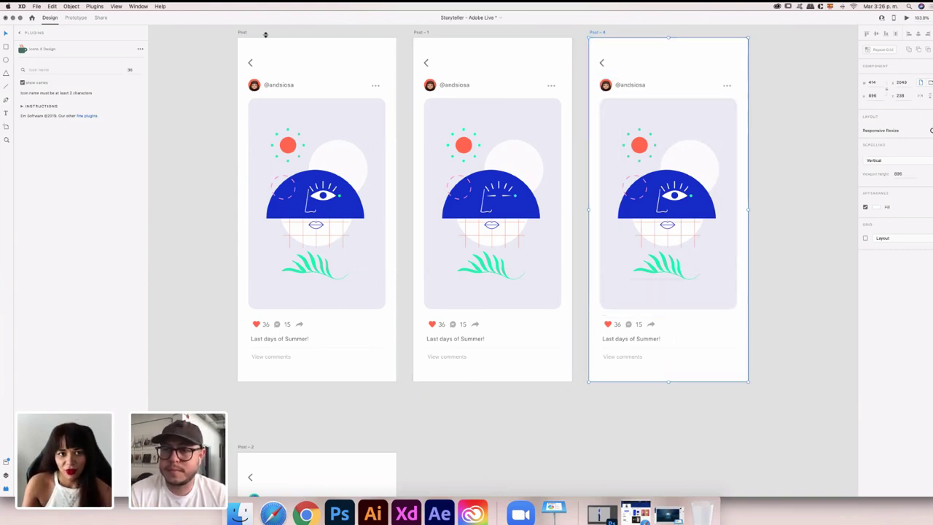
pyautogui.scroll(5, 503, 199)
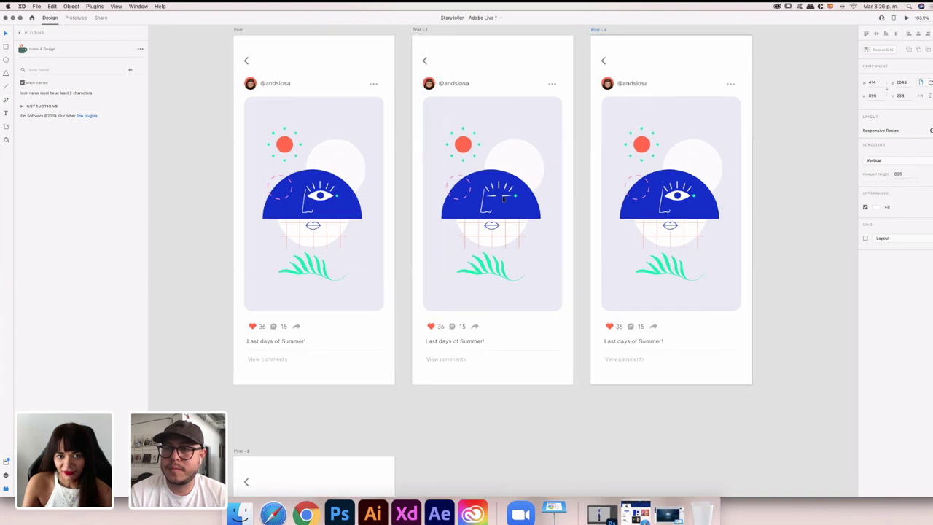
pyautogui.scroll(10, 503, 199)
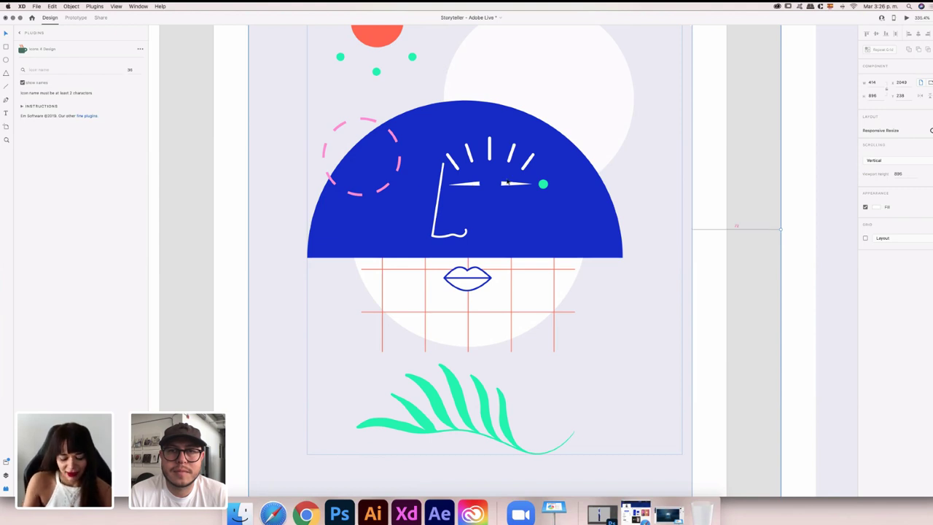
pyautogui.scroll(-10, 507, 182)
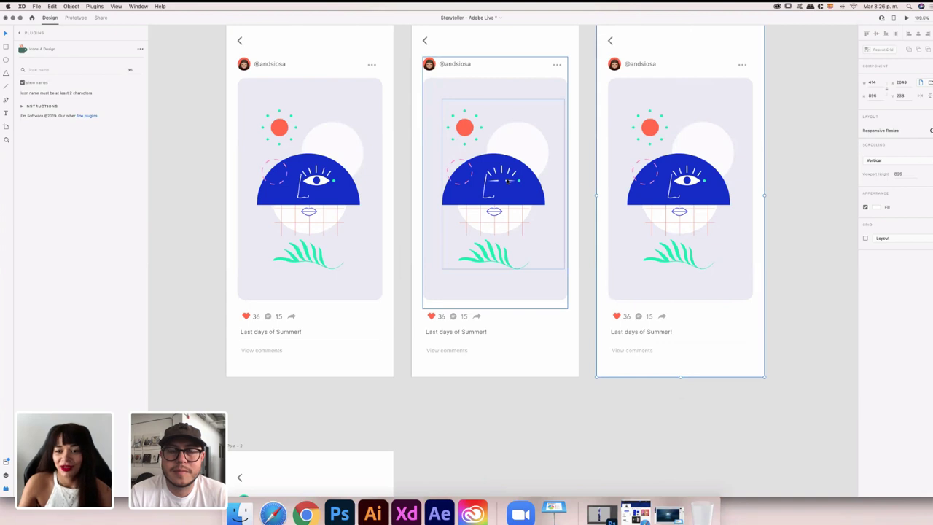
pyautogui.scroll(-5, 507, 182)
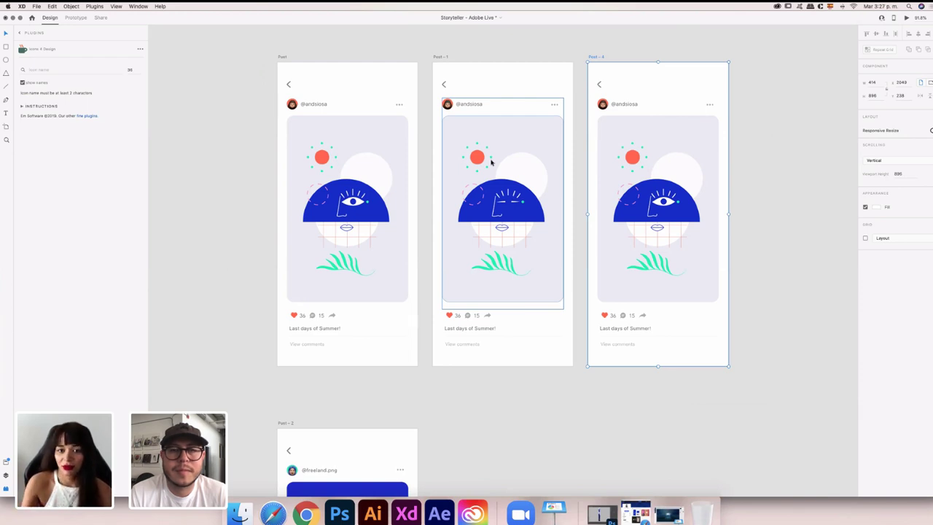
pyautogui.hscroll(5, 509, 156)
pyautogui.scroll(2, 508, 156)
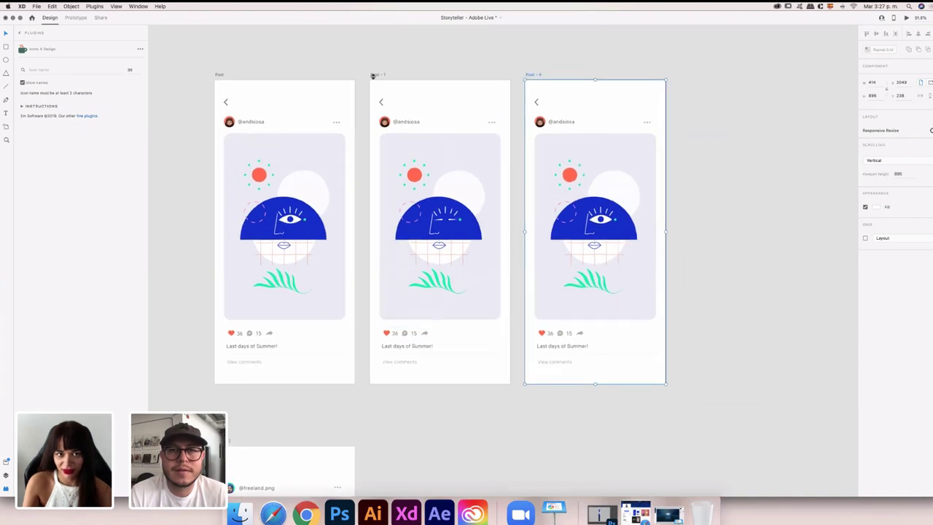
pyautogui.moveTo(380, 75); pyautogui.dragTo(686, 95)
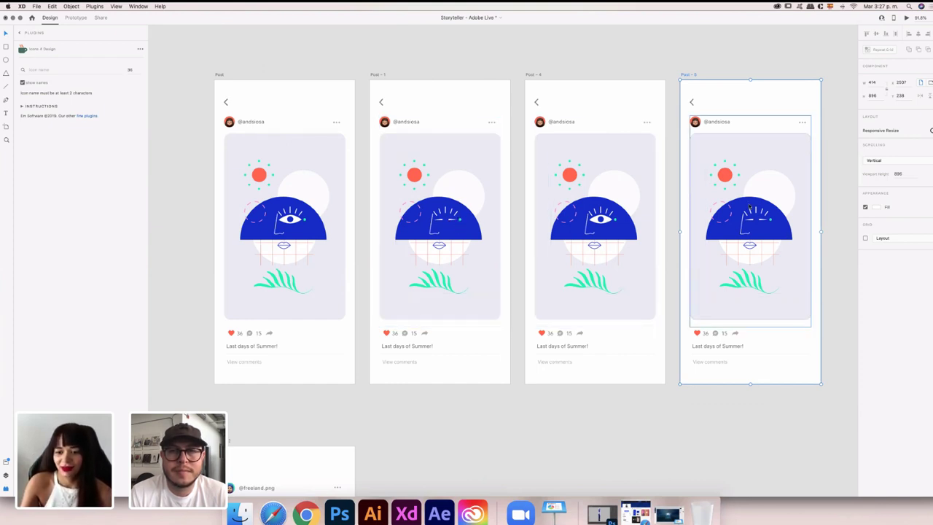
# In Prototype mode, link the Post artboard to Post – 1 with an Auto-Animate action and a Time trigger
pyautogui.click(220, 75)
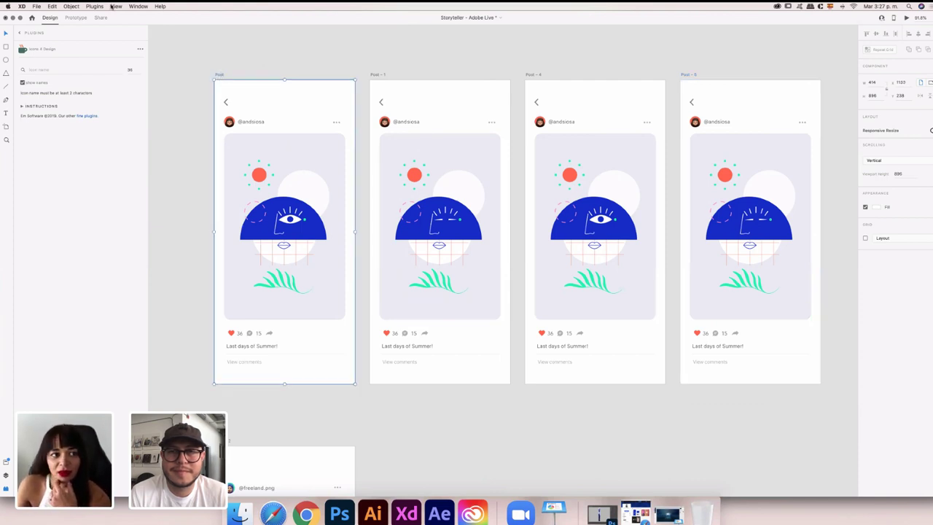
pyautogui.click(75, 17)
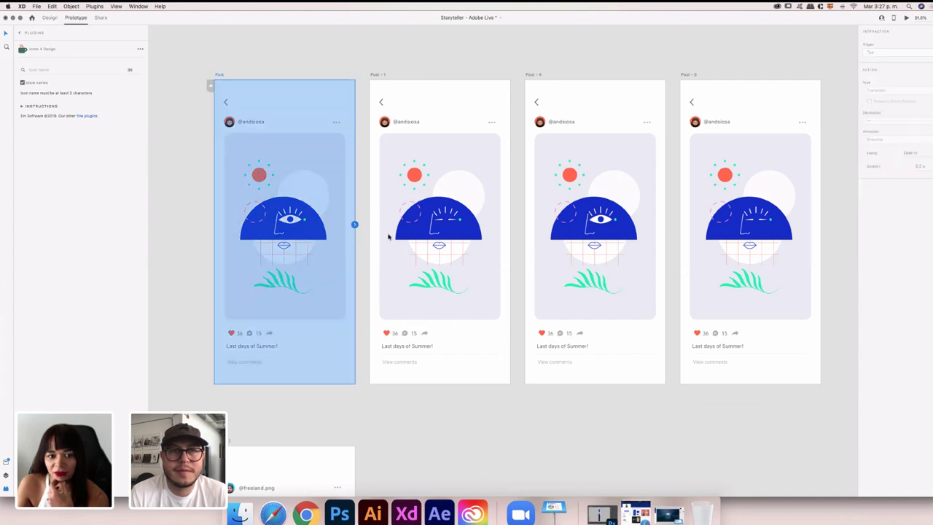
pyautogui.moveTo(355, 225); pyautogui.dragTo(380, 232)
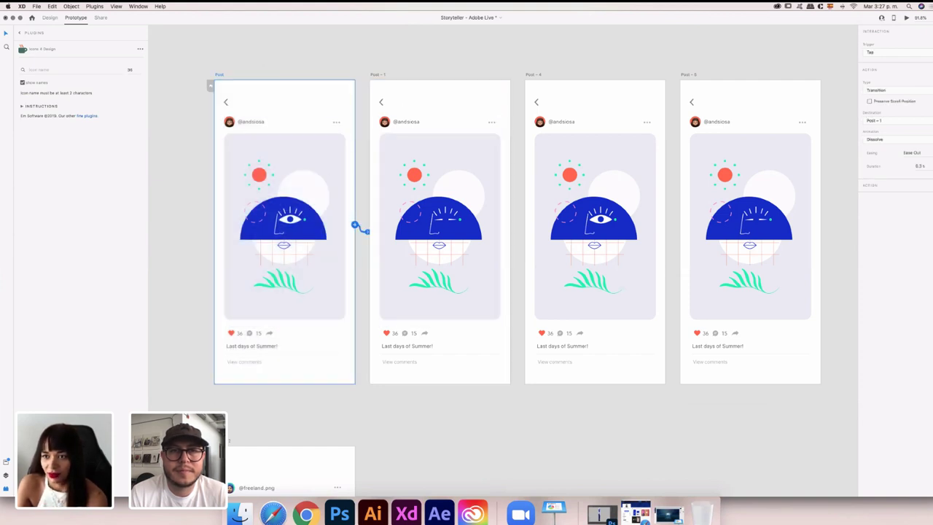
pyautogui.click(907, 53)
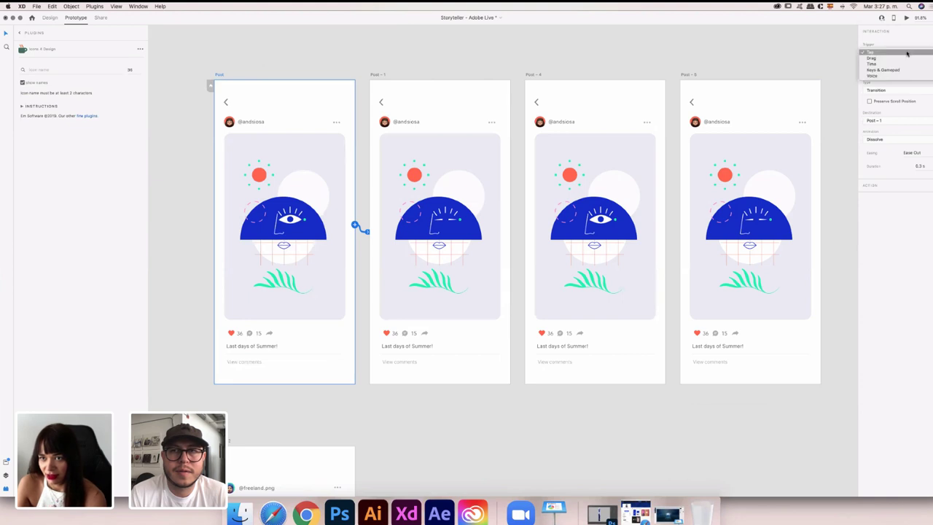
pyautogui.click(897, 89)
pyautogui.click(897, 90)
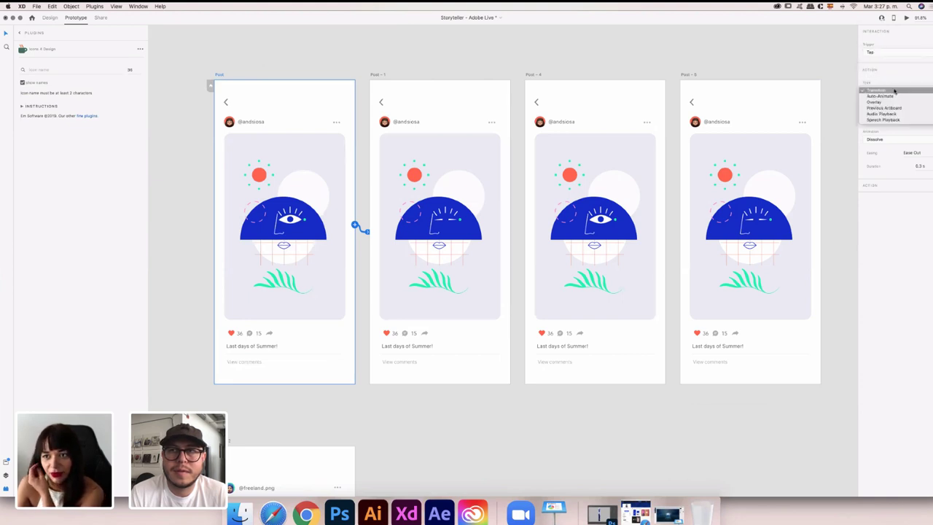
pyautogui.click(894, 97)
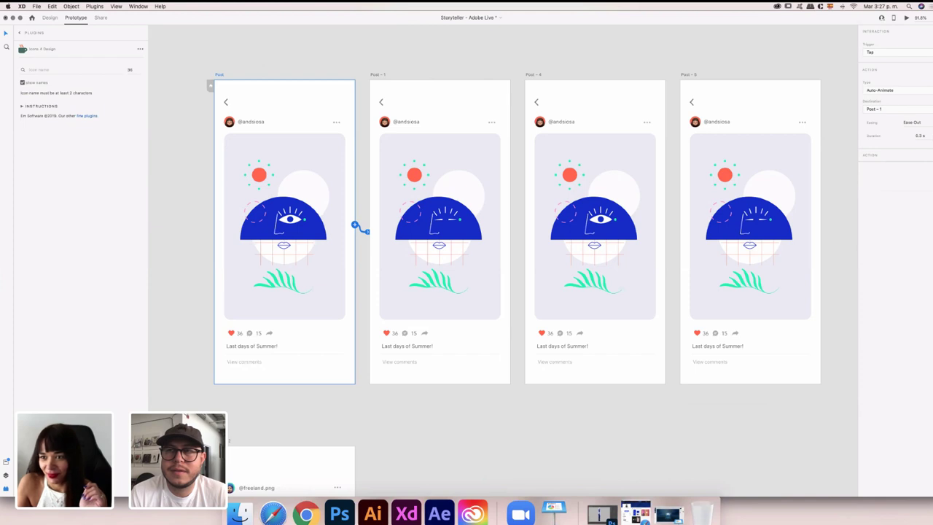
pyautogui.click(913, 54)
pyautogui.click(901, 64)
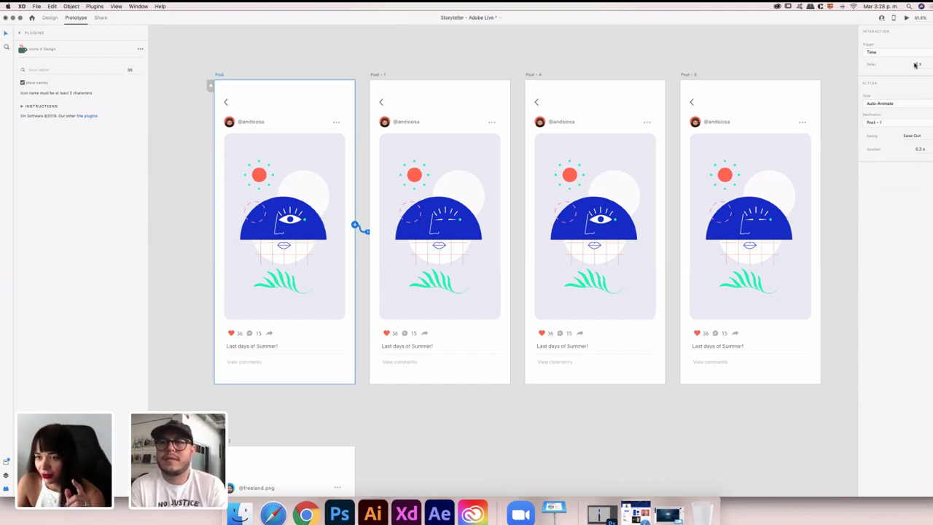
pyautogui.click(890, 103)
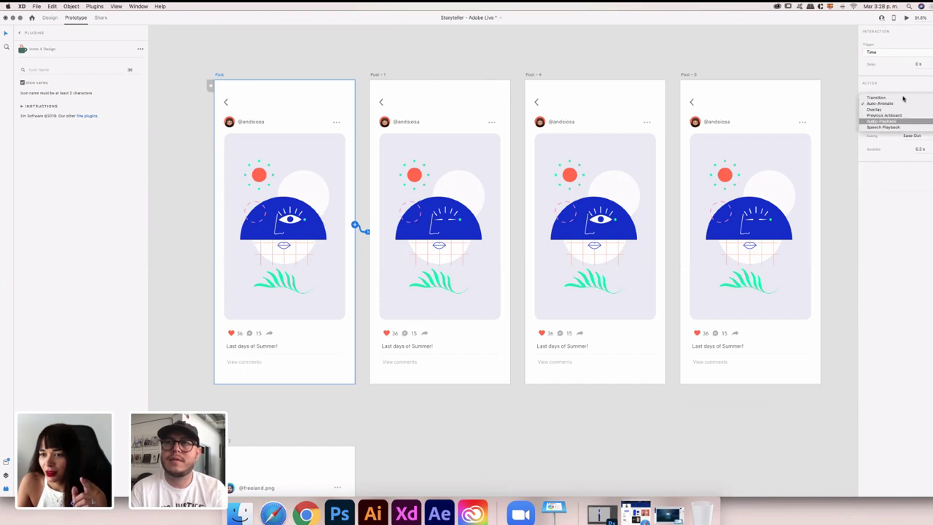
pyautogui.click(898, 100)
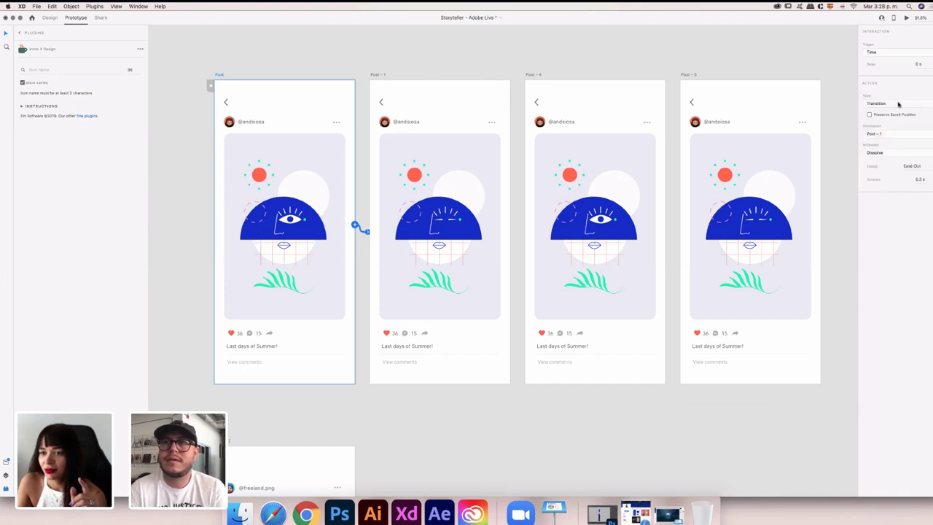
pyautogui.click(899, 104)
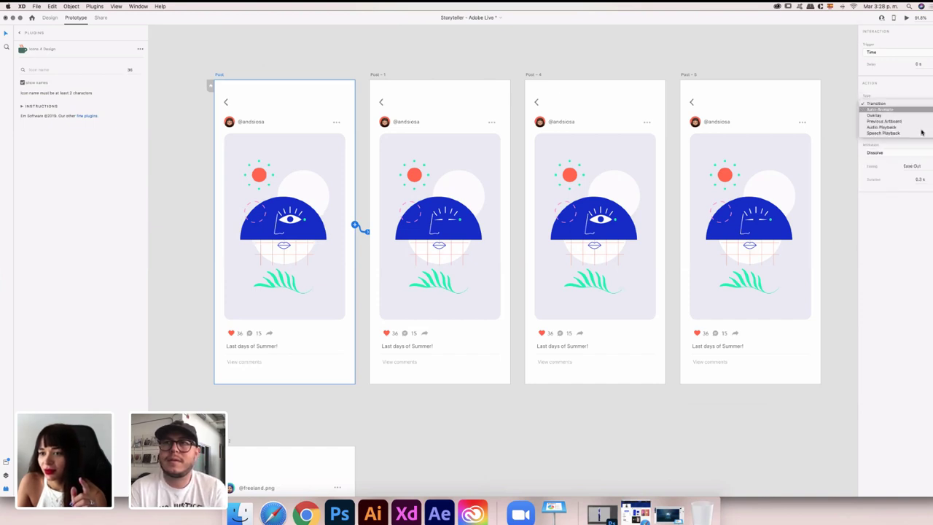
pyautogui.click(903, 110)
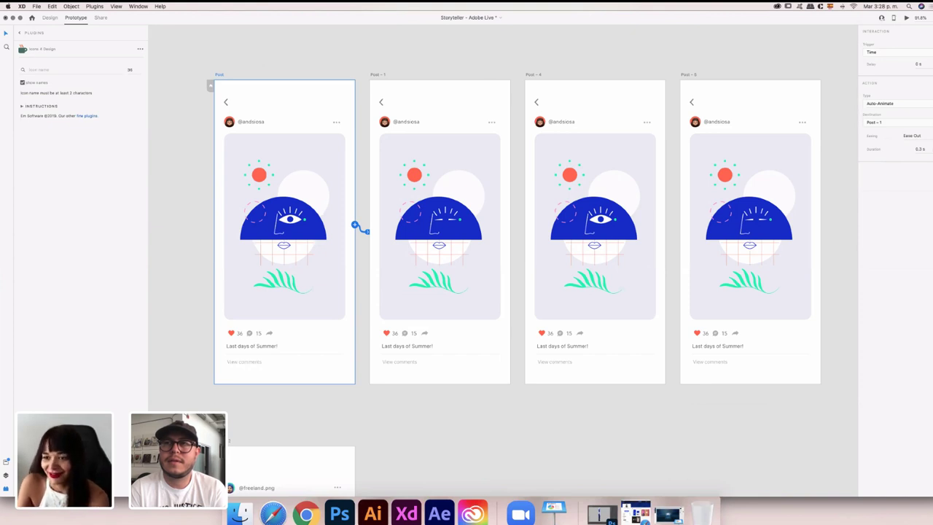
# Set the duration of the Post to Post – 1 animation to 0.8 s
pyautogui.click(921, 149)
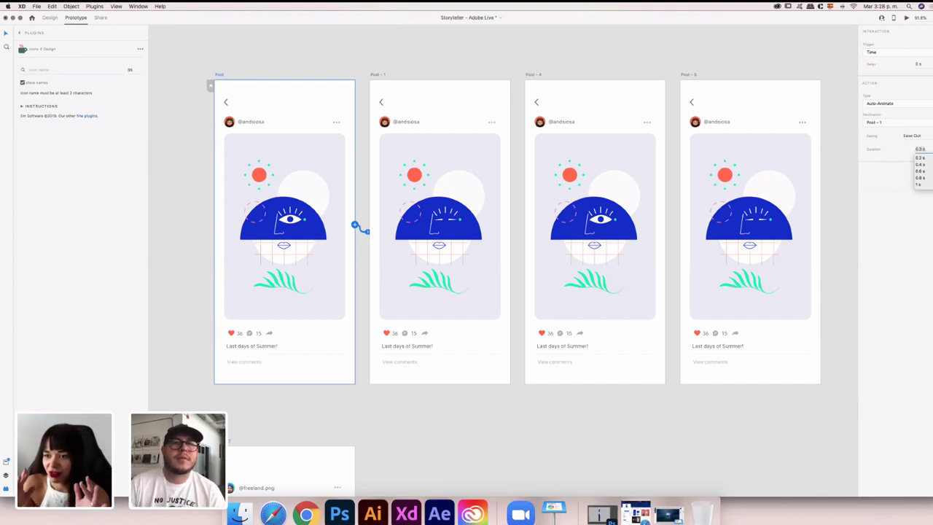
pyautogui.click(921, 179)
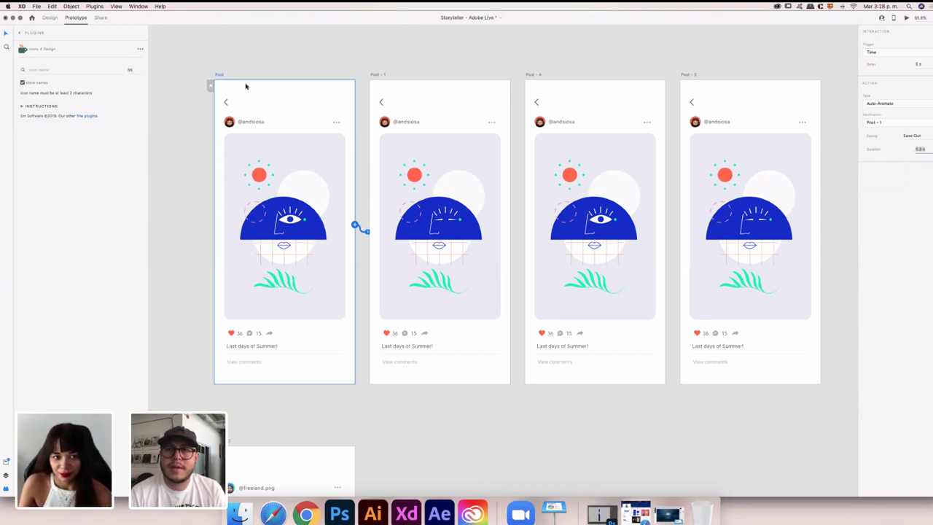
# Continue the prototype chain by linking Post – 1 to Post – 4 and Post – 4 to Post – 5
pyautogui.click(377, 75)
pyautogui.moveTo(513, 226); pyautogui.dragTo(583, 219)
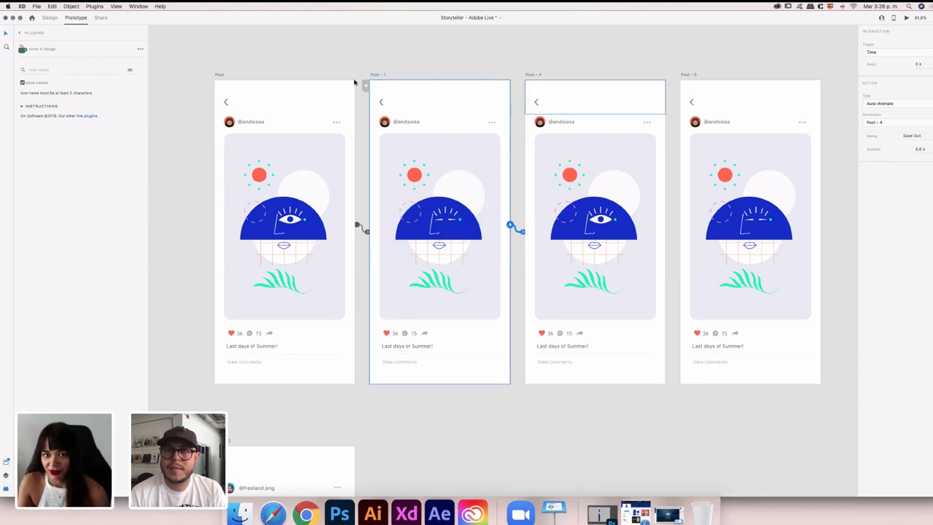
pyautogui.click(537, 90)
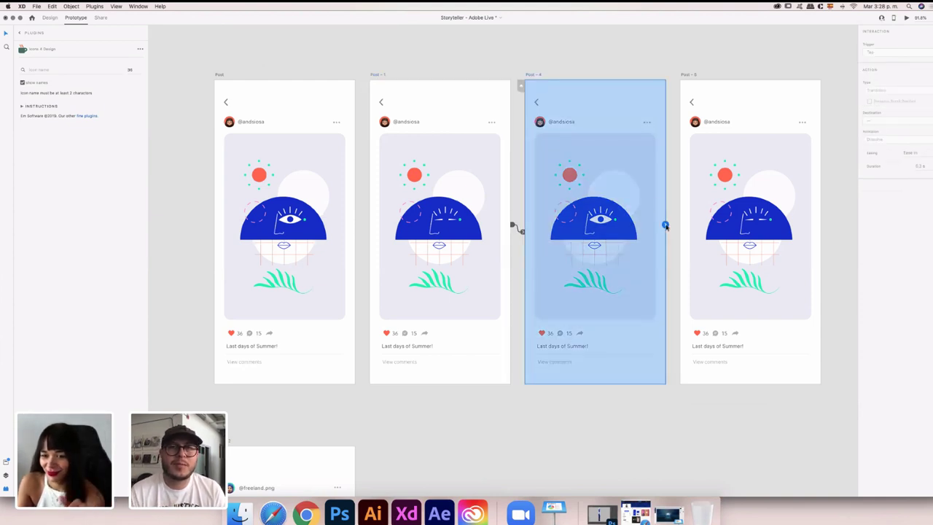
pyautogui.moveTo(666, 225); pyautogui.dragTo(685, 232)
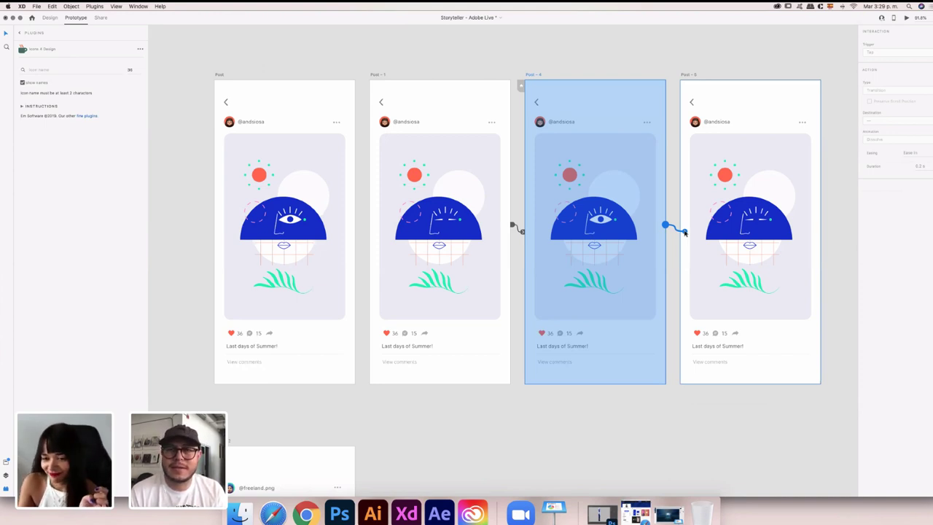
pyautogui.moveTo(685, 232); pyautogui.dragTo(687, 234)
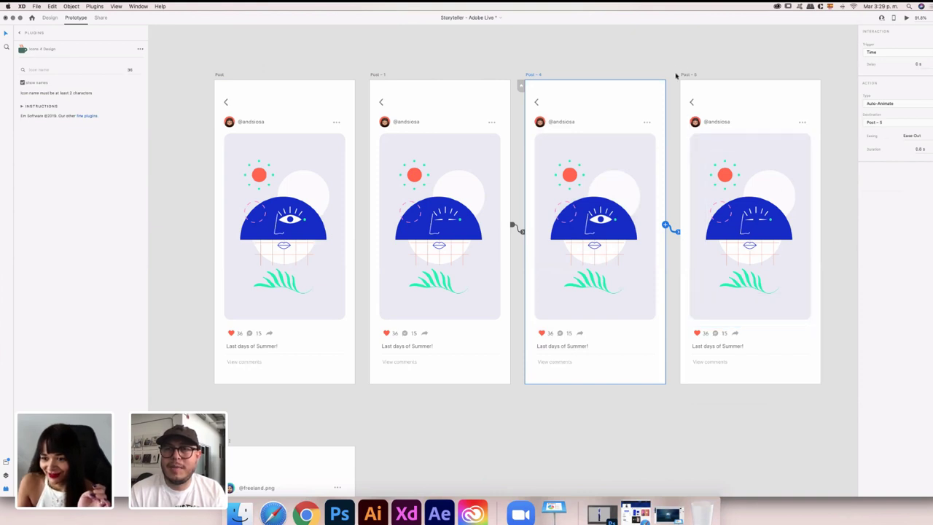
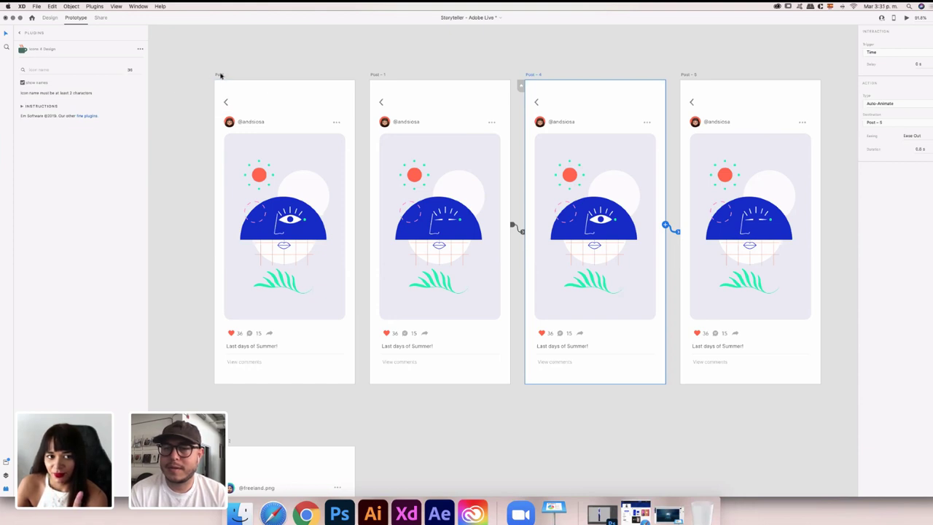
# Check the links on the first three post artboards and connect Post – 5 back to Post to loop the blink
pyautogui.click(220, 75)
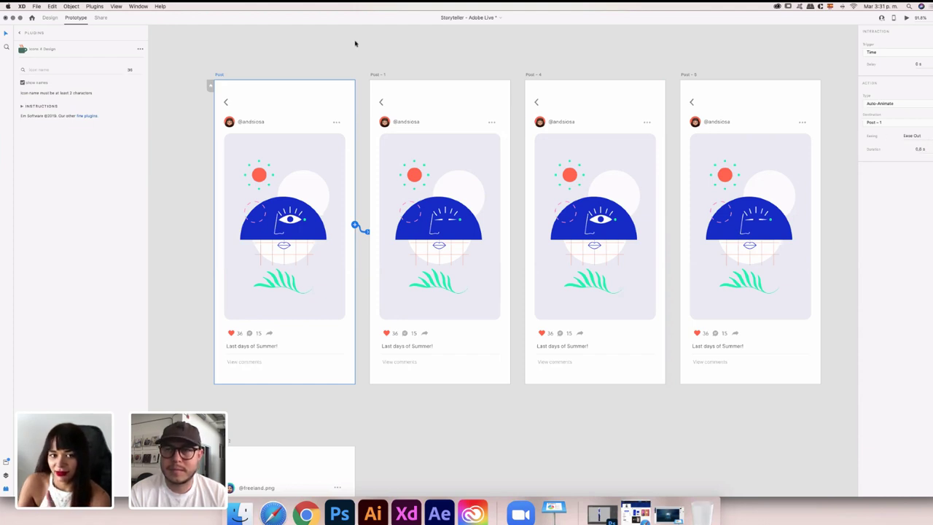
pyautogui.click(377, 80)
pyautogui.click(533, 75)
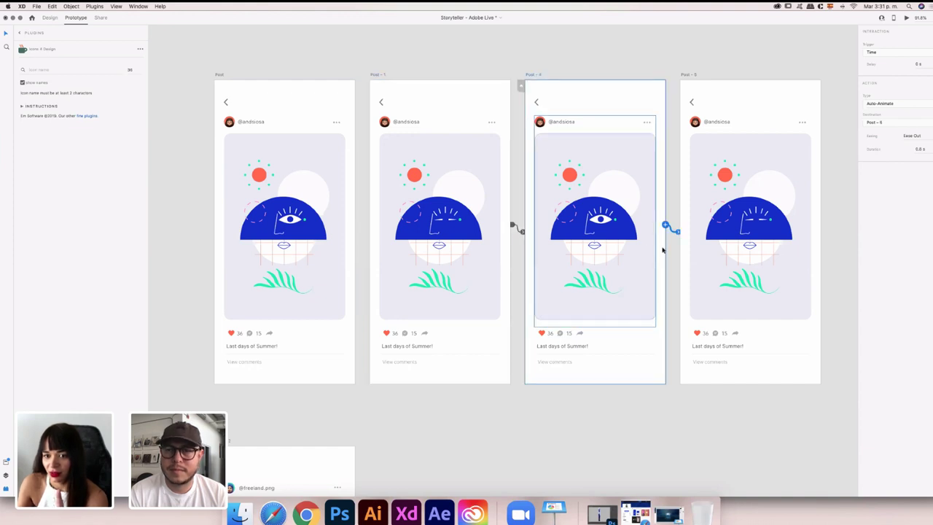
pyautogui.click(687, 76)
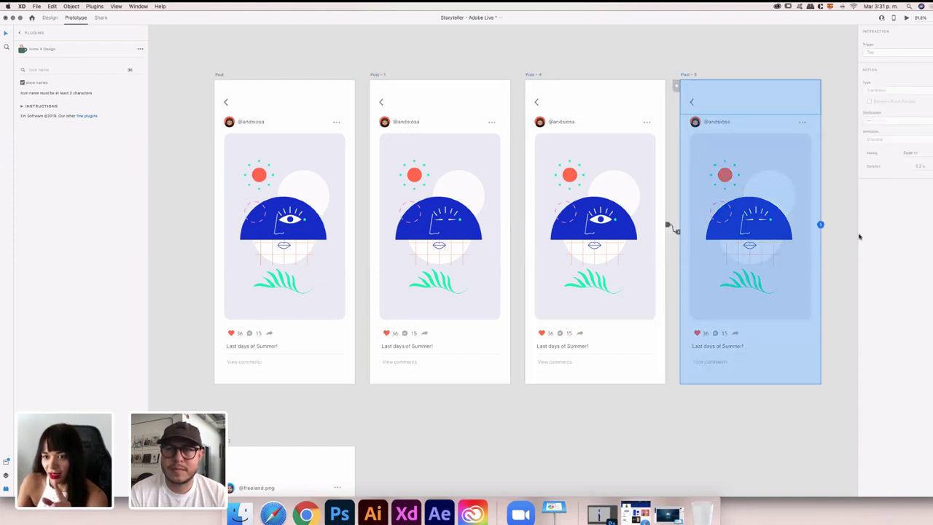
pyautogui.moveTo(821, 225); pyautogui.dragTo(320, 345)
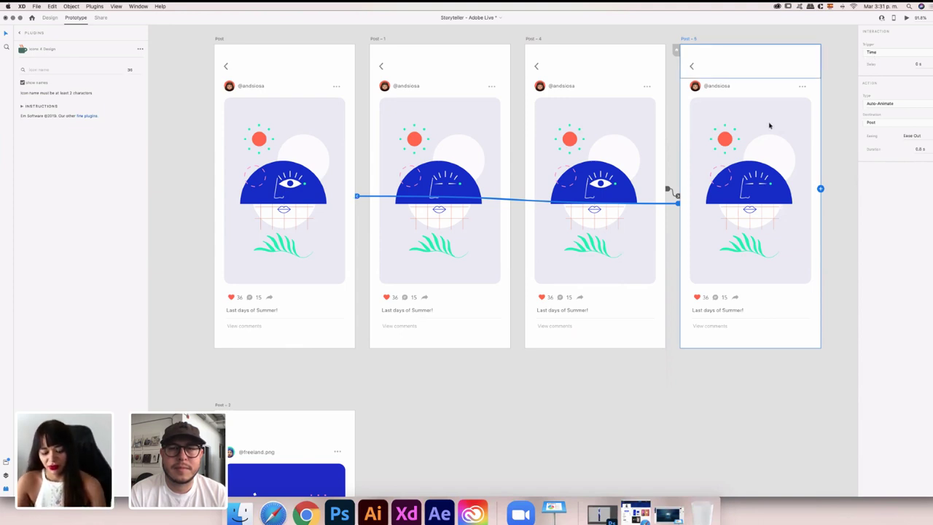
# Look over the linked row of post artboards and select the original Post artboard
pyautogui.scroll(-2, 774, 128)
pyautogui.scroll(-5, 775, 128)
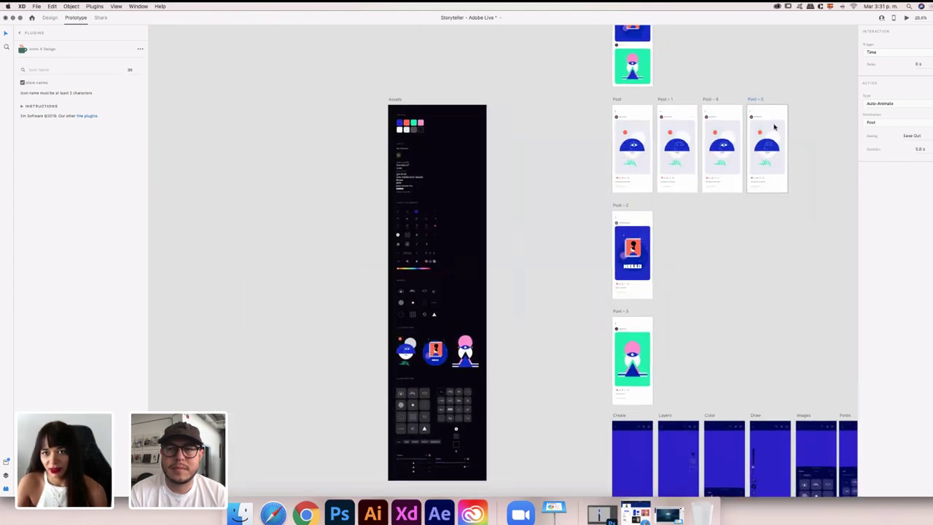
pyautogui.scroll(3, 635, 115)
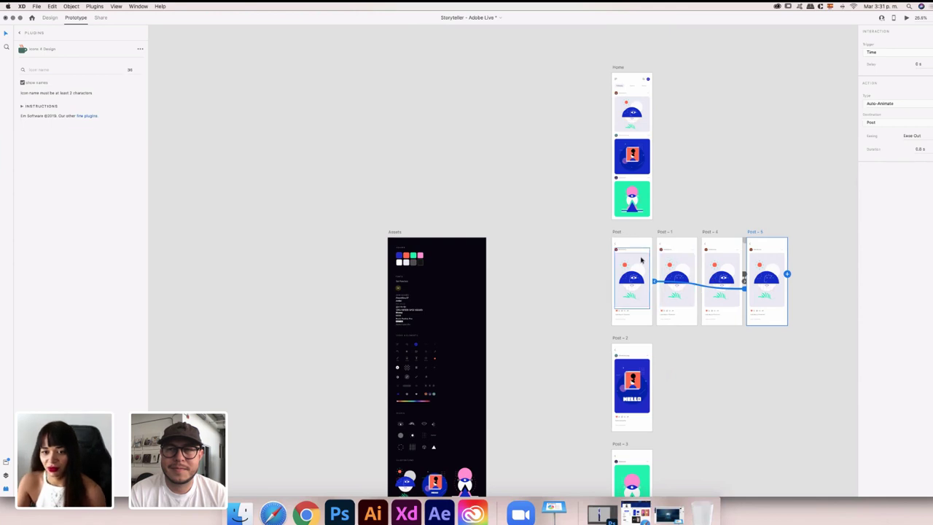
pyautogui.scroll(5, 621, 243)
pyautogui.scroll(8, 642, 260)
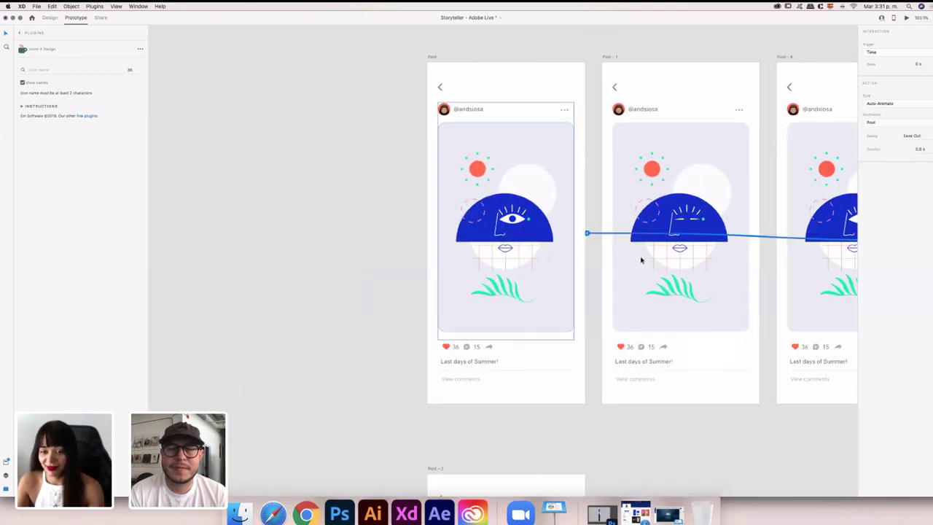
pyautogui.hscroll(2, 642, 259)
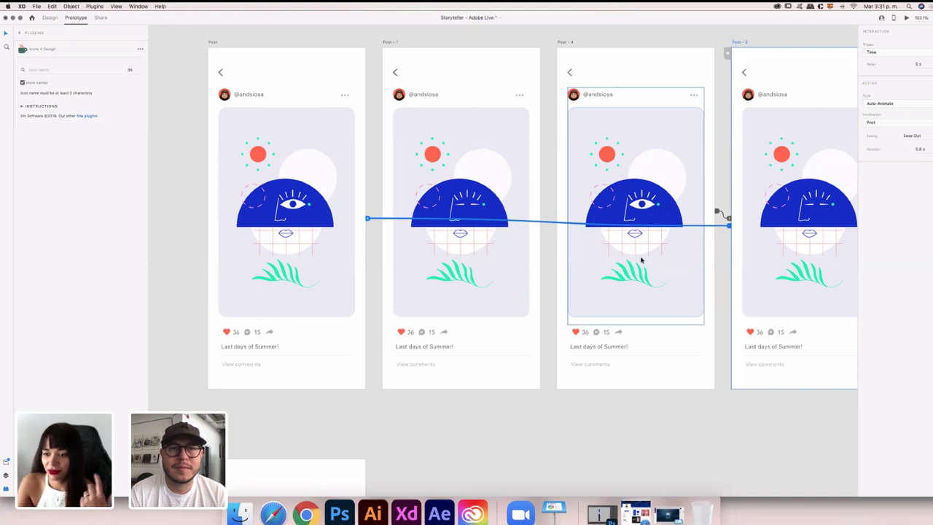
pyautogui.hscroll(2, 642, 259)
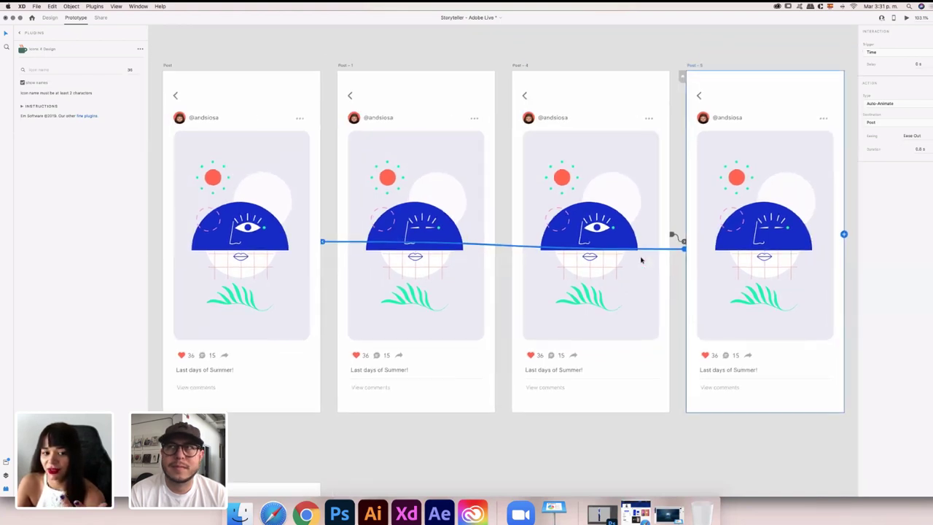
pyautogui.click(169, 66)
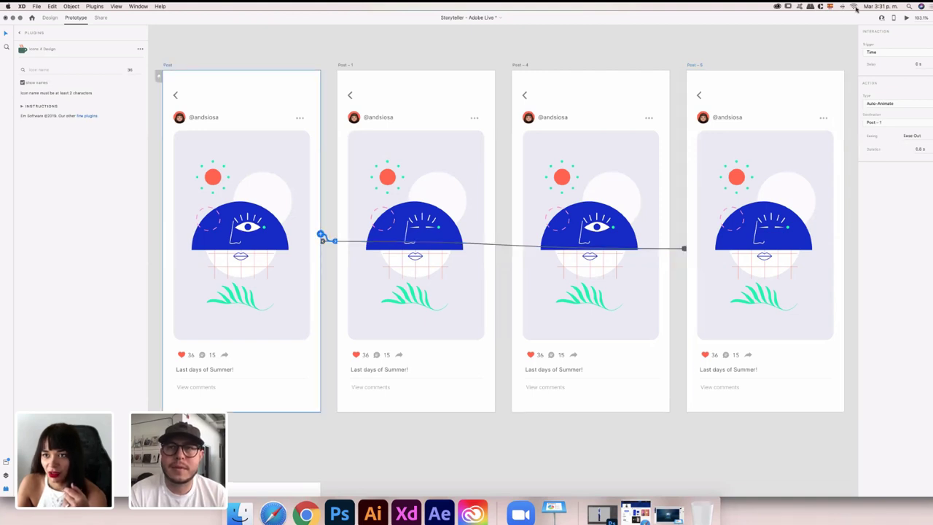
# Run the prototype preview, park its window beside the Post artboard, and switch to Design mode
pyautogui.click(906, 18)
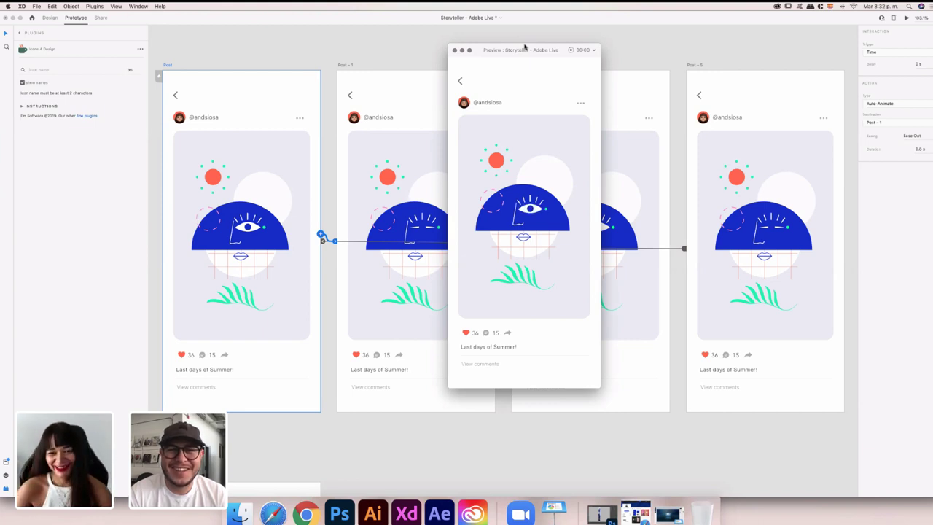
pyautogui.moveTo(525, 49); pyautogui.dragTo(491, 56)
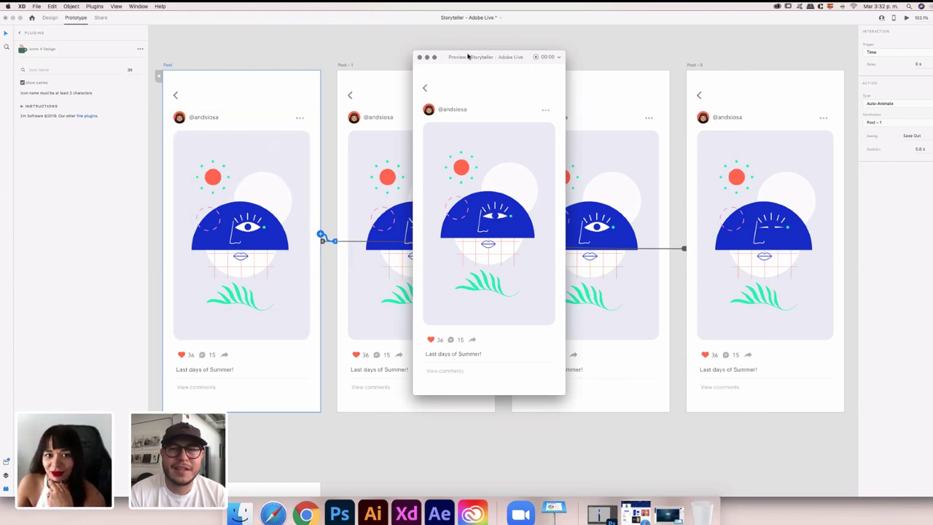
pyautogui.moveTo(469, 57); pyautogui.dragTo(74, 31)
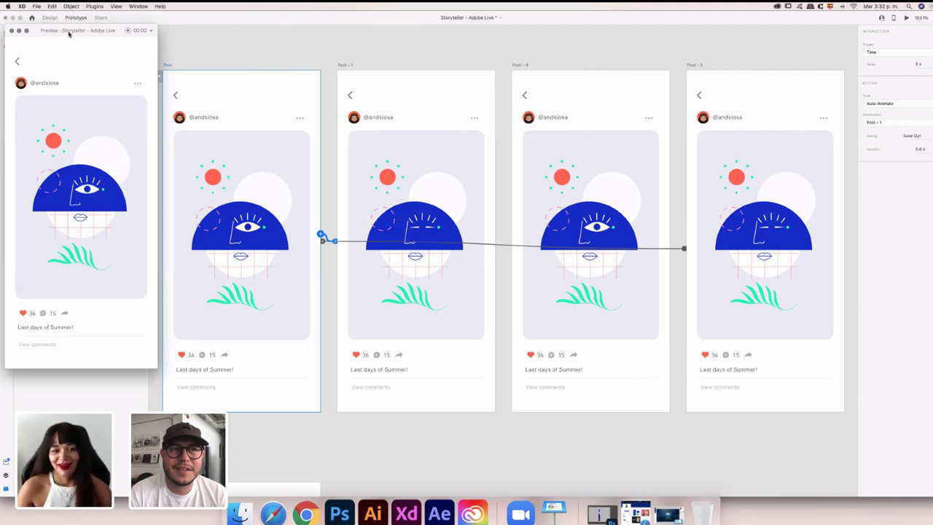
pyautogui.click(218, 25)
pyautogui.click(50, 18)
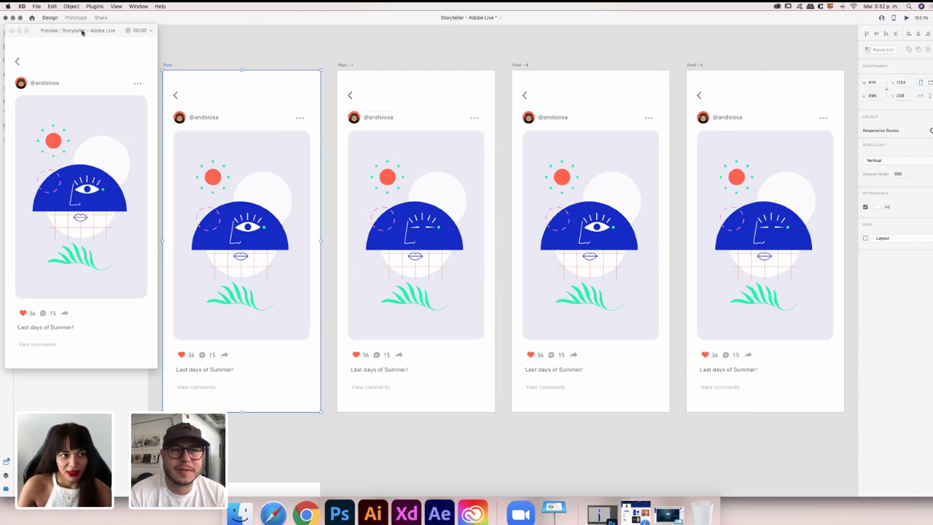
pyautogui.moveTo(82, 31)
pyautogui.mouseDown()
pyautogui.moveTo(181, 35)
pyautogui.moveTo(93, 34)
pyautogui.mouseUp()
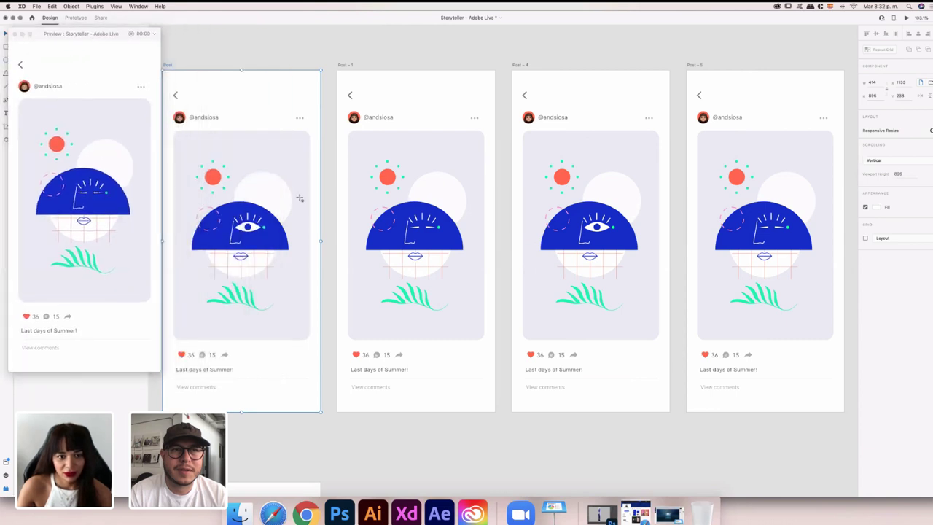
# Draw a circle about 115 px wide above the white moon on the Post artboard
pyautogui.moveTo(299, 196); pyautogui.dragTo(255, 151)
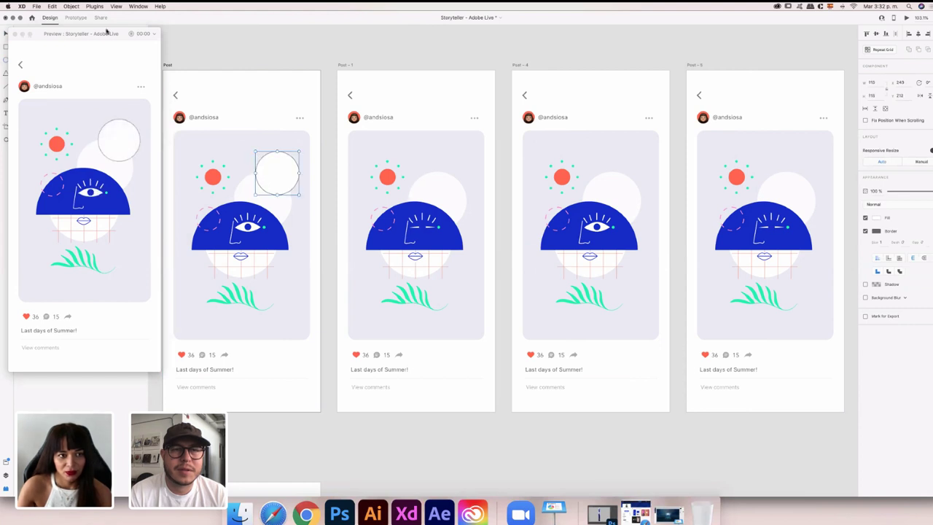
pyautogui.click(5, 34)
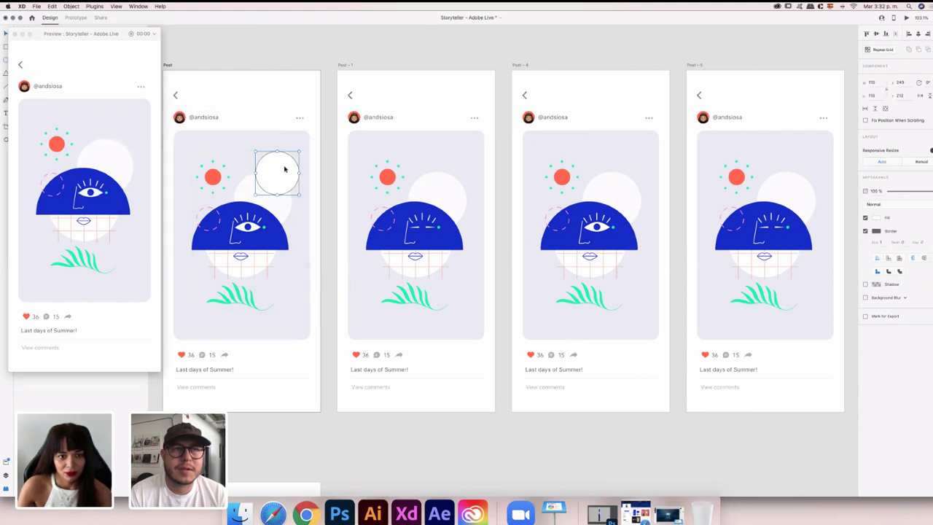
pyautogui.moveTo(296, 169); pyautogui.dragTo(299, 173)
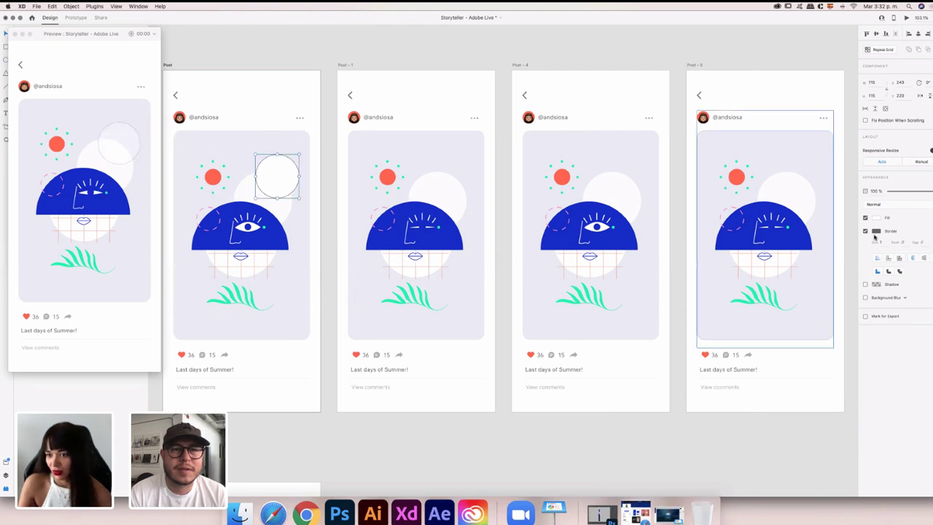
# Give the circle the lilac background fill without a border, and shrink it to about 101 px clear of the moon, near X 257, Y 170
pyautogui.click(277, 175)
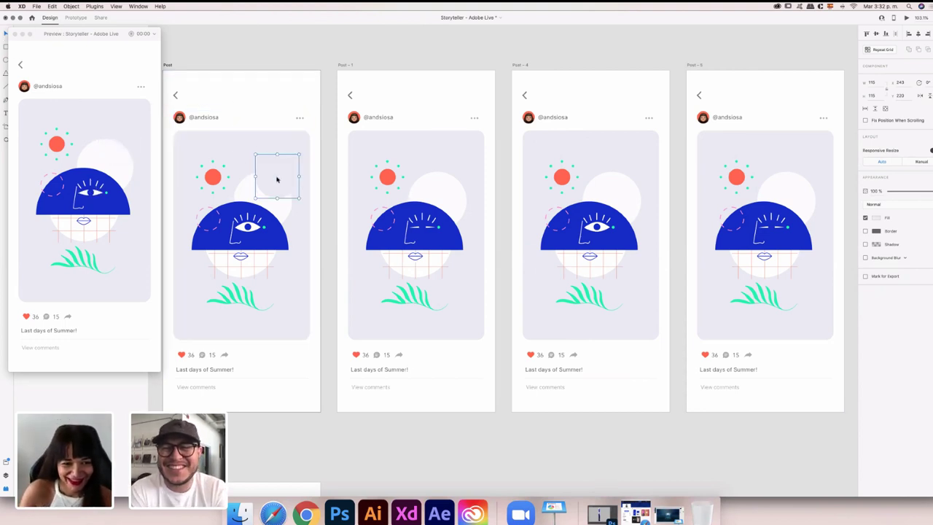
pyautogui.press('Delete')
pyautogui.moveTo(277, 178)
pyautogui.mouseDown()
pyautogui.moveTo(286, 162)
pyautogui.moveTo(264, 170)
pyautogui.mouseUp()
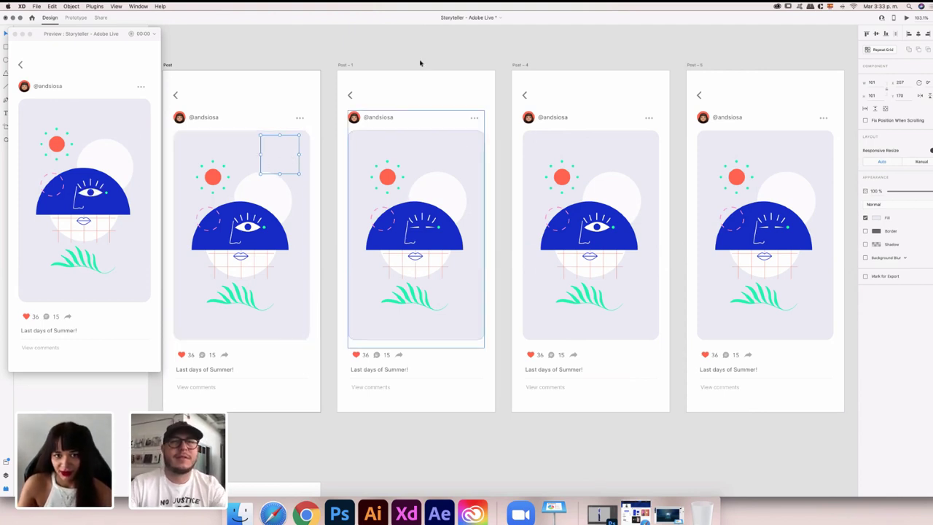
# Paste a copy of the Post – 1 artboard after Post – 5
pyautogui.click(347, 65)
pyautogui.press('super+c')
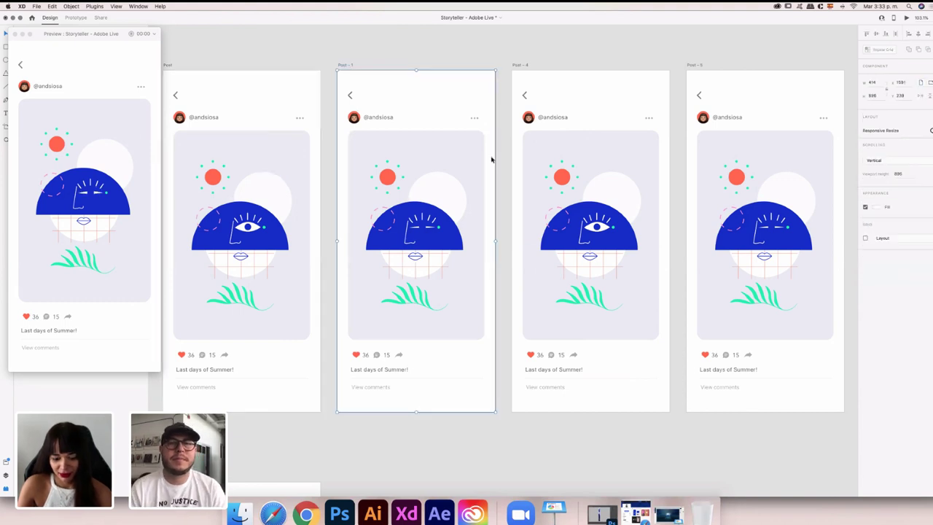
pyautogui.click(469, 163)
pyautogui.press('super+v')
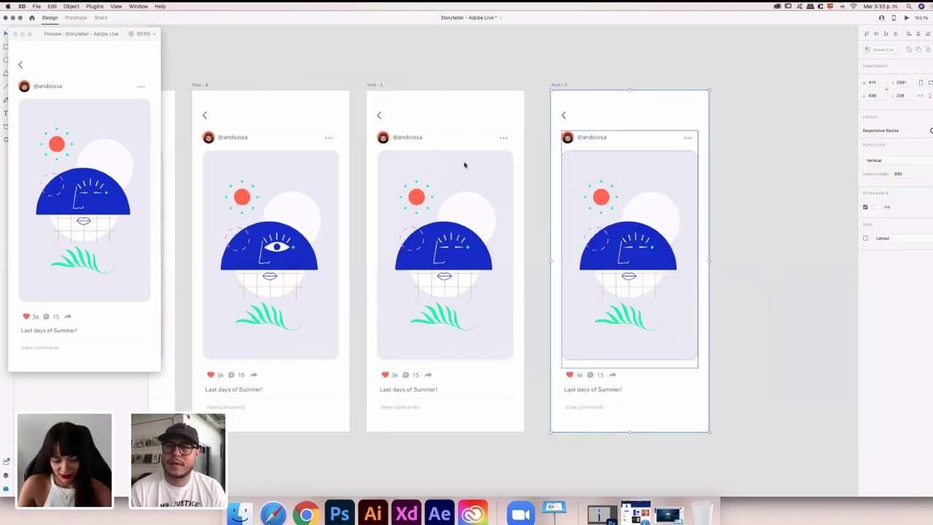
pyautogui.hscroll(-3, 465, 165)
# Paste the background-coloured circle from Post into the same position on the Post – 1 artboard
pyautogui.click(514, 183)
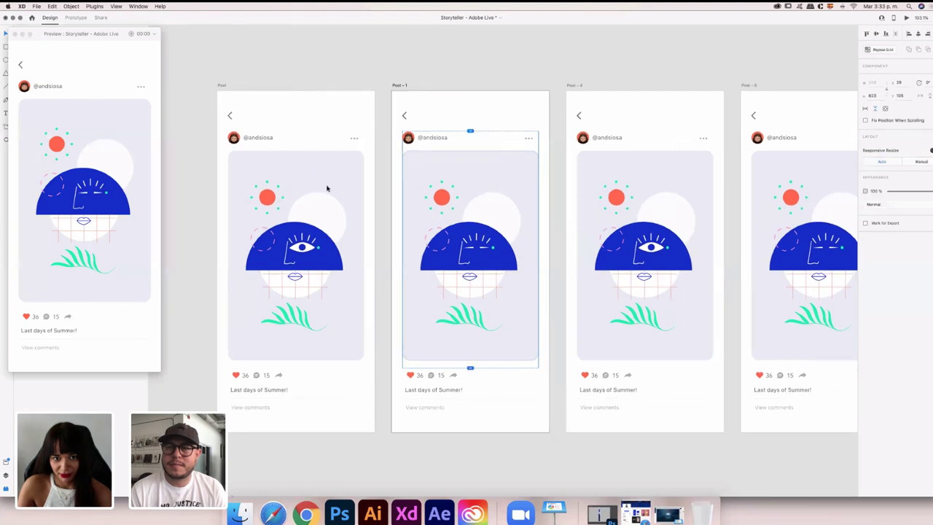
pyautogui.click(398, 86)
pyautogui.hscroll(-1, 399, 92)
pyautogui.click(525, 187)
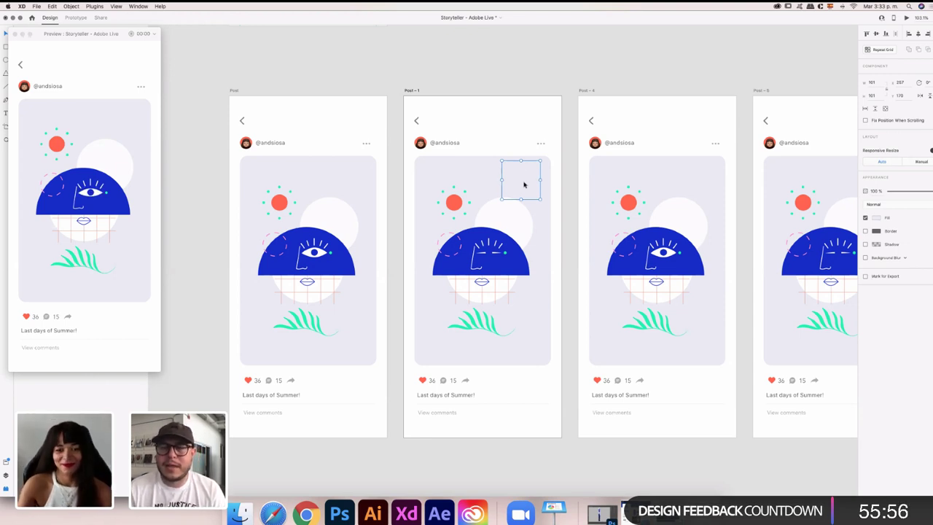
pyautogui.scroll(-1, 523, 182)
pyautogui.scroll(-2, 534, 164)
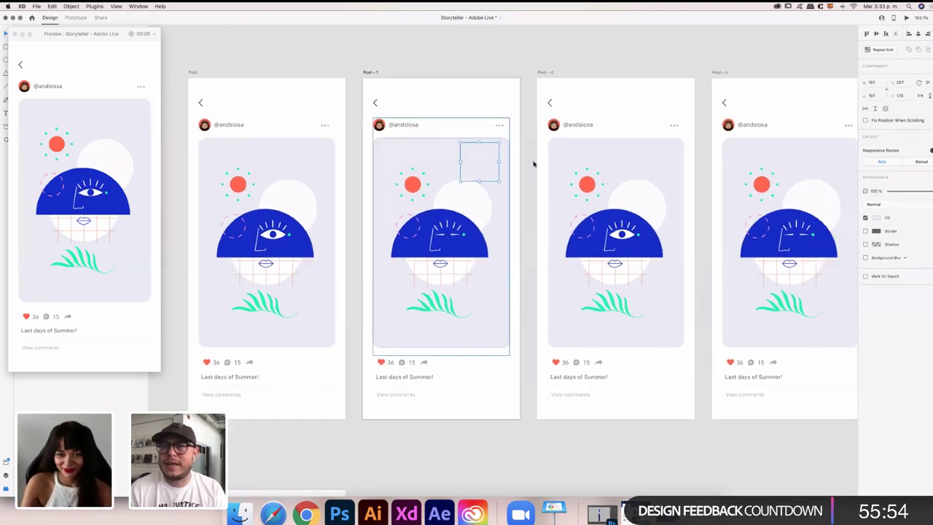
pyautogui.hscroll(1, 534, 164)
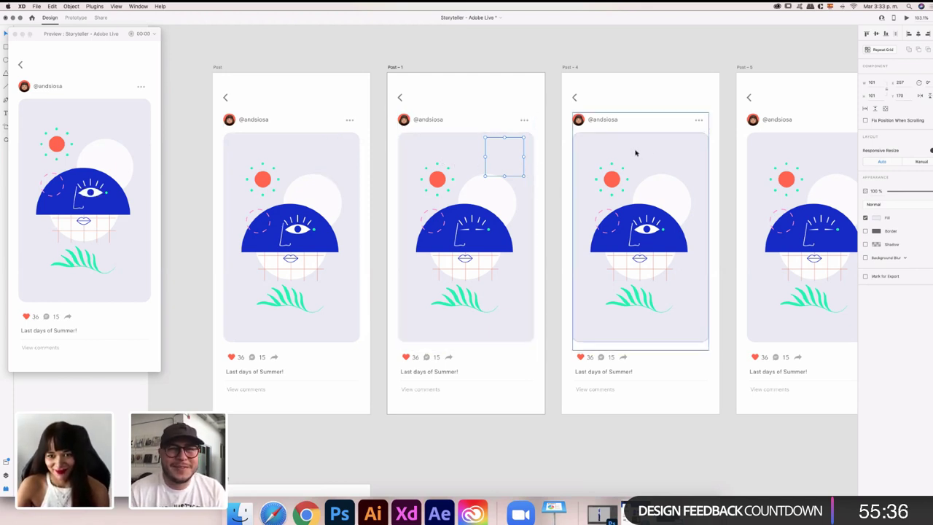
# Move the circle on Post – 1 over the moon to about X 231, Y 241 so it cuts a crescent
pyautogui.click(317, 157)
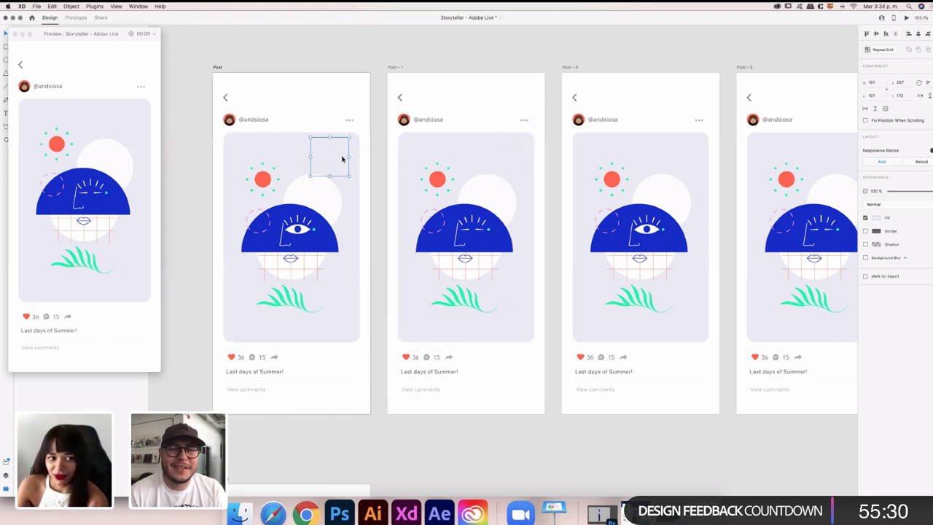
pyautogui.press('super+v')
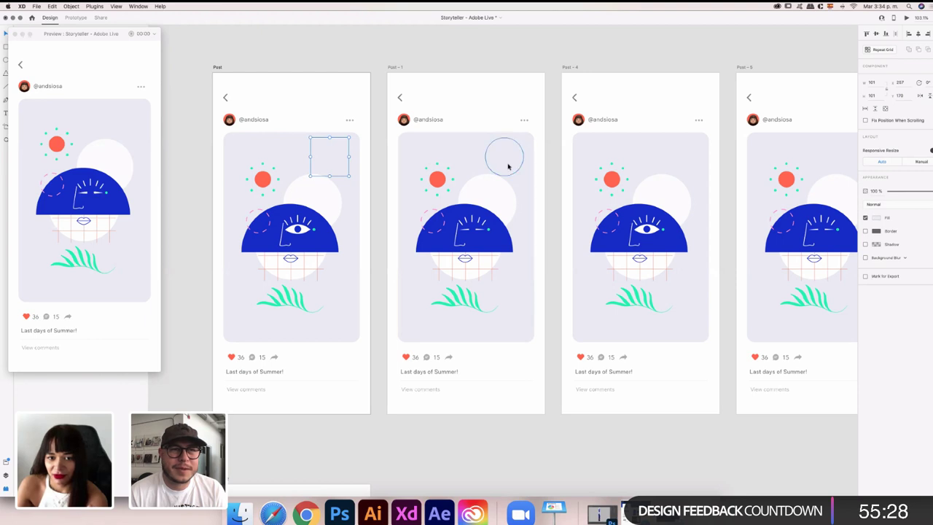
pyautogui.press('Delete')
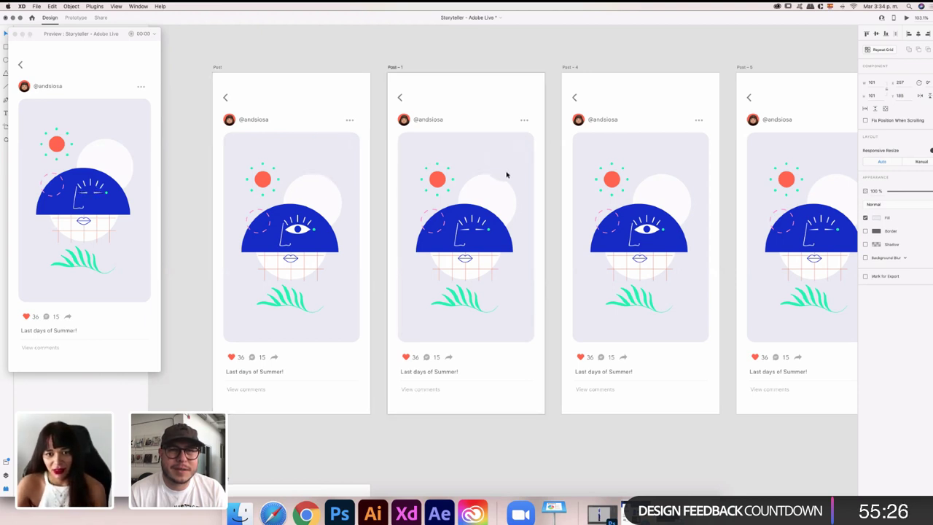
pyautogui.moveTo(502, 187); pyautogui.dragTo(499, 192)
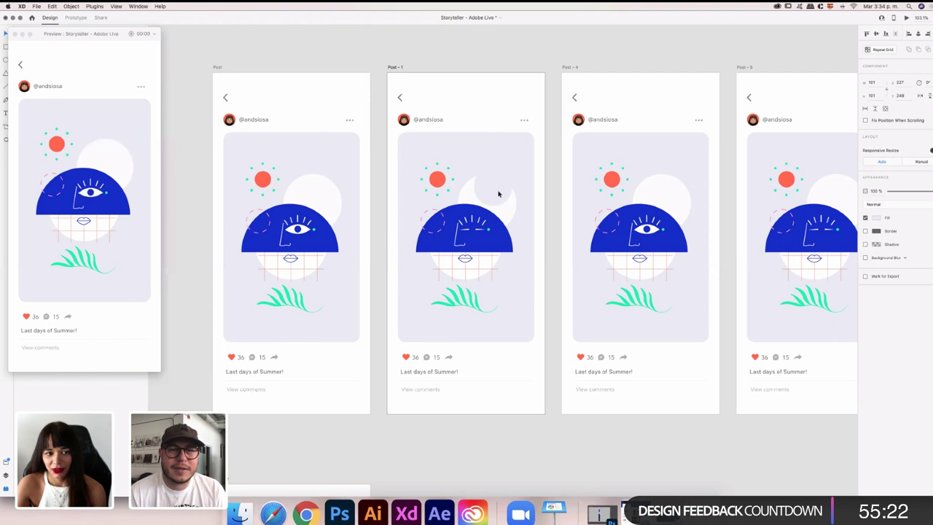
pyautogui.moveTo(499, 193); pyautogui.dragTo(500, 191)
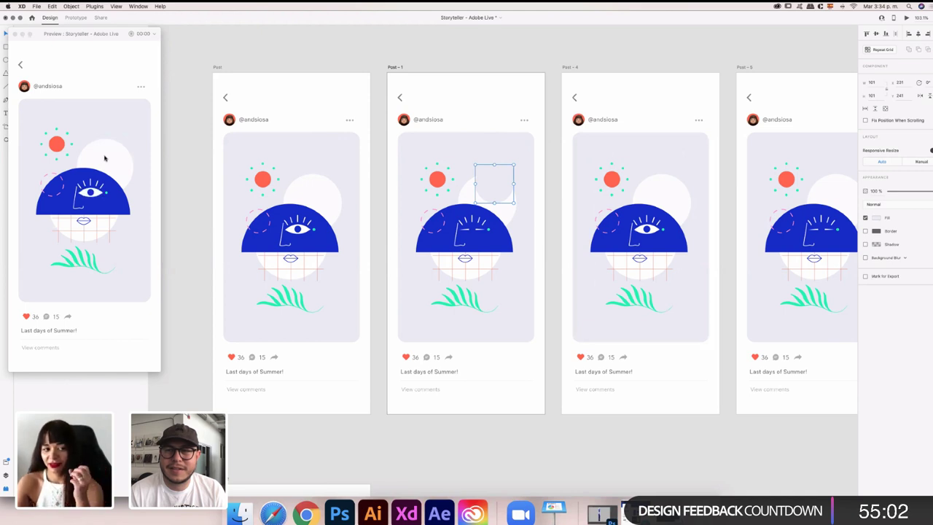
# Copy the background-coloured circle from the Post artboard to the same position on Post – 4
pyautogui.doubleClick(317, 169)
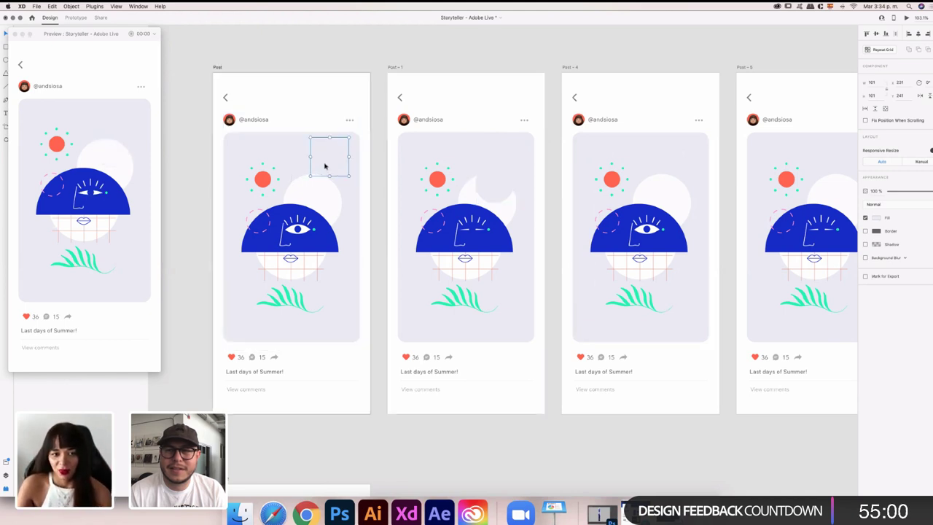
pyautogui.click(574, 68)
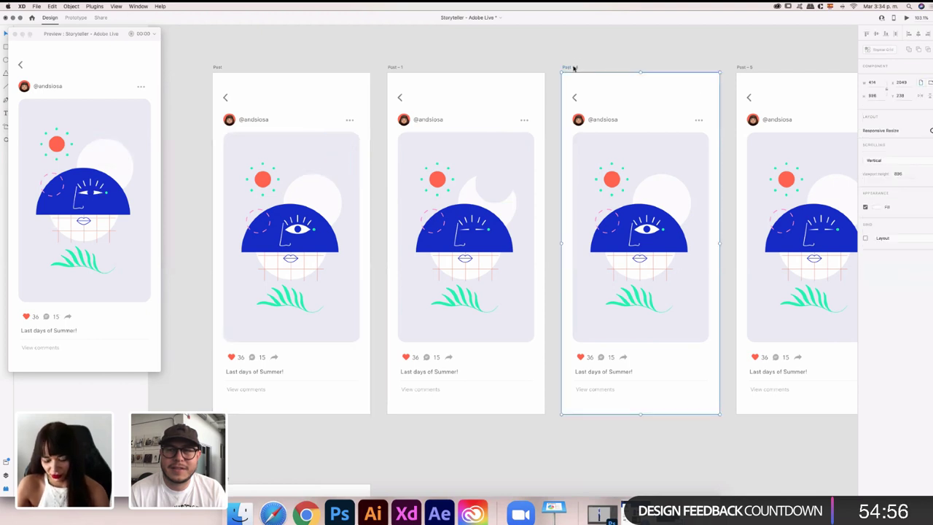
pyautogui.press('super+v')
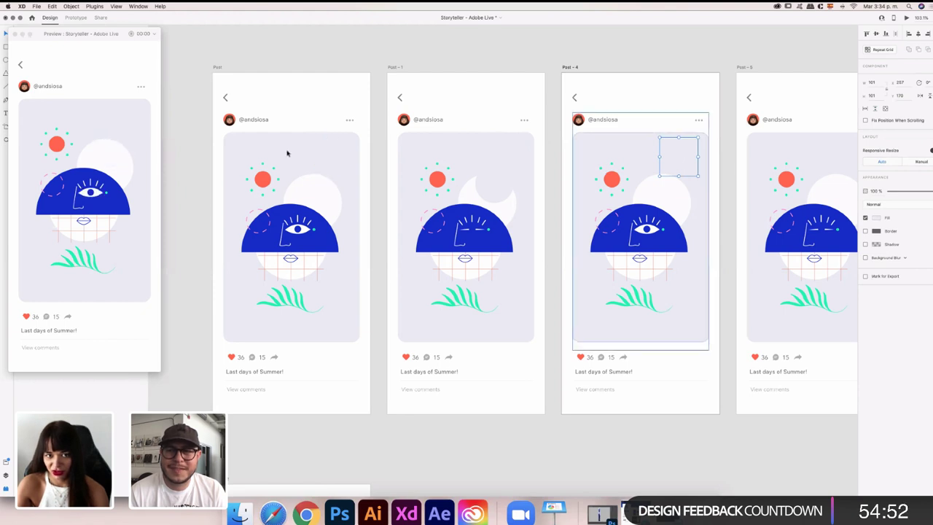
# Copy the crescent-cutting circle from Post – 1 to the same position on the Post – 5 artboard
pyautogui.click(498, 188)
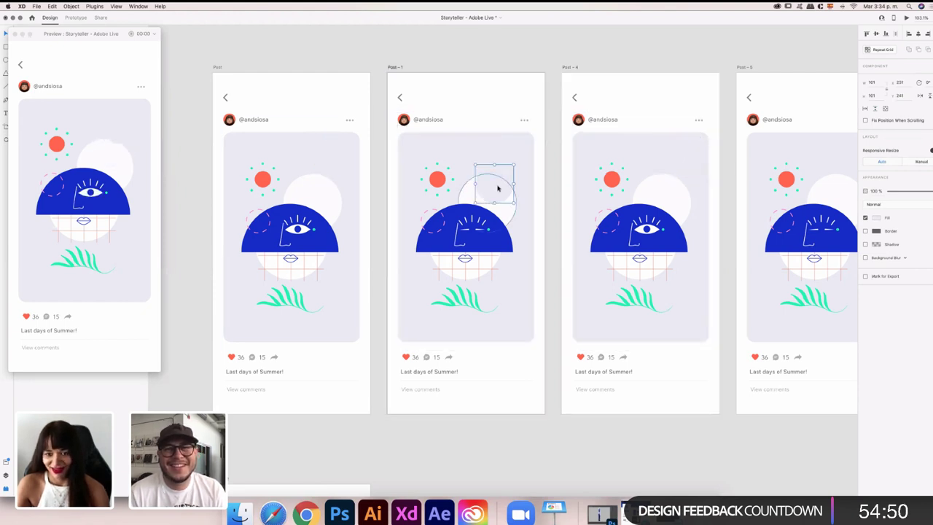
pyautogui.click(750, 68)
pyautogui.hotkey('ctrl', 'v')
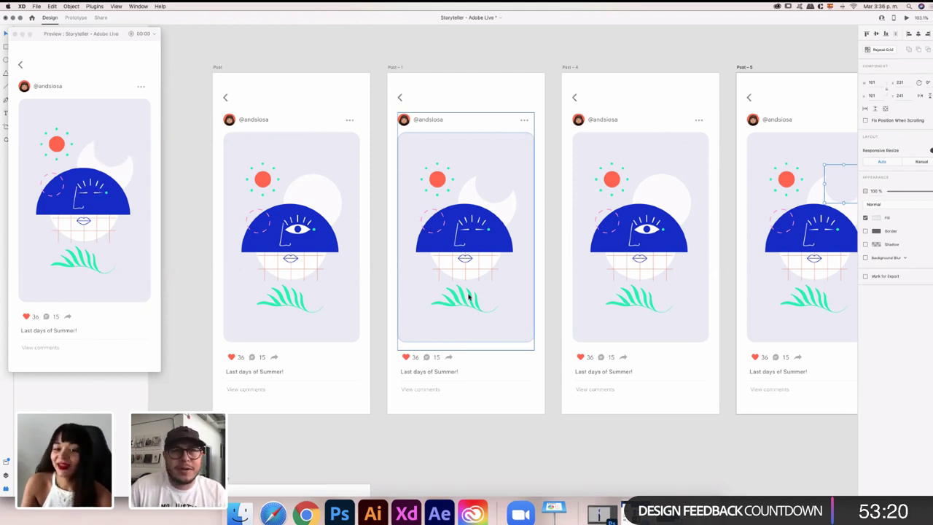
# Select the sun group with its dots inside the Post artboard's illustration
pyautogui.click(469, 297)
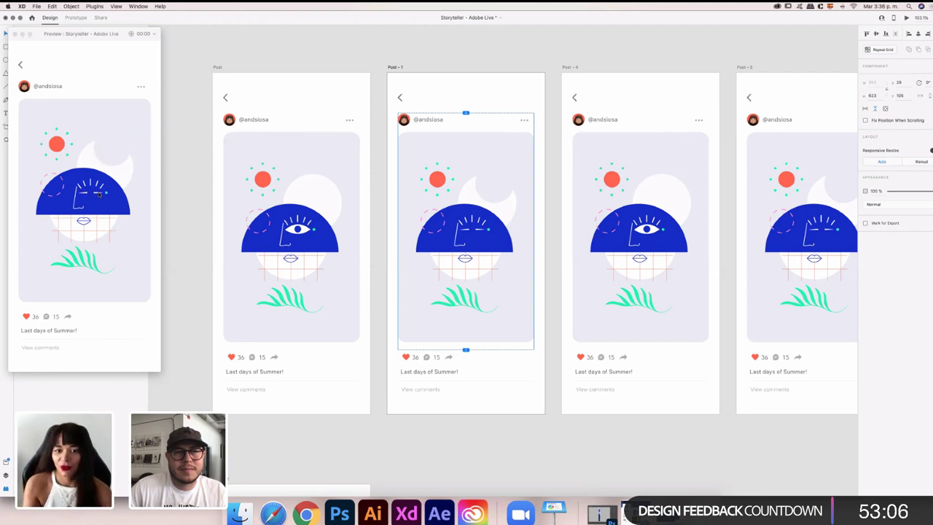
pyautogui.click(272, 175)
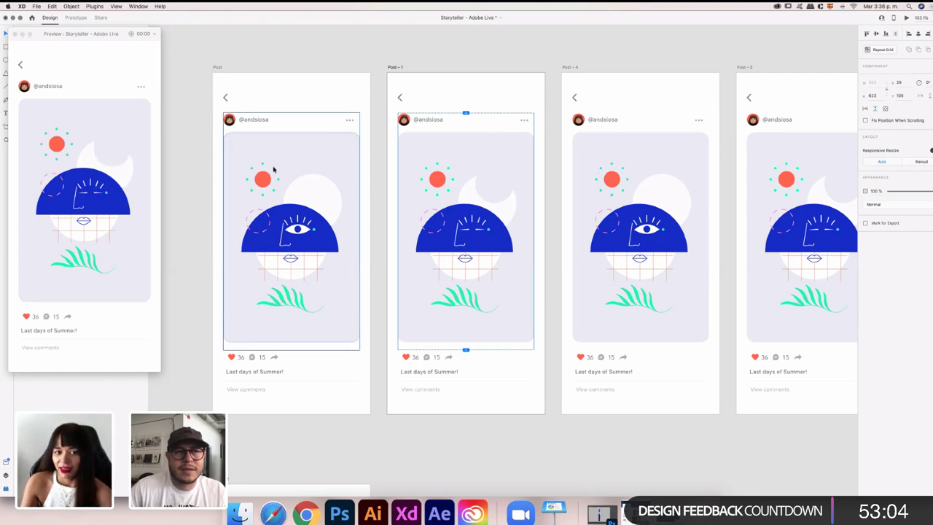
pyautogui.click(274, 171)
pyautogui.doubleClick(274, 170)
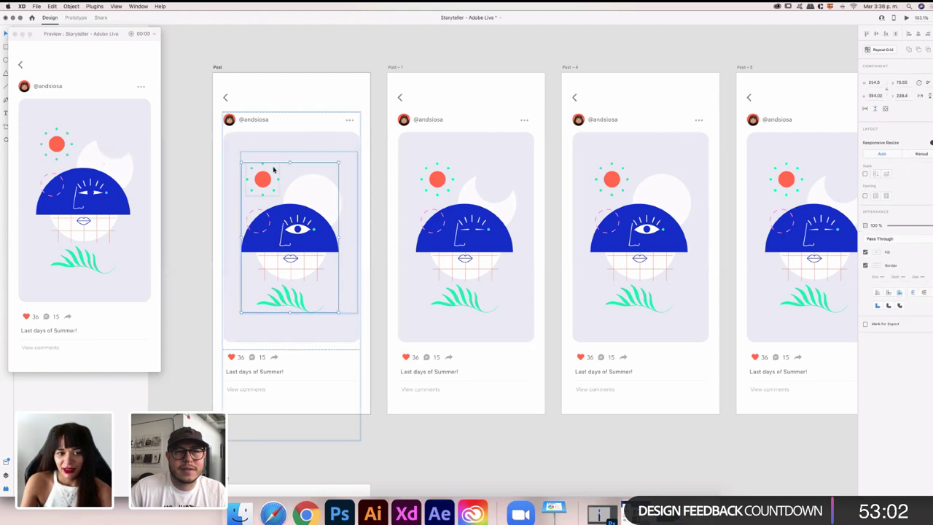
pyautogui.doubleClick(273, 169)
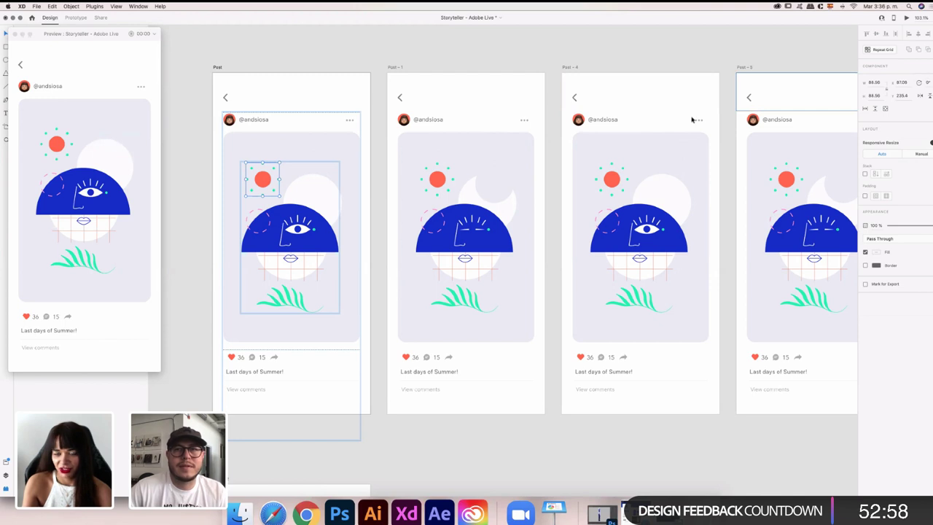
# Rotate the sun group inside the illustration on the Post – 1 artboard
pyautogui.click(439, 167)
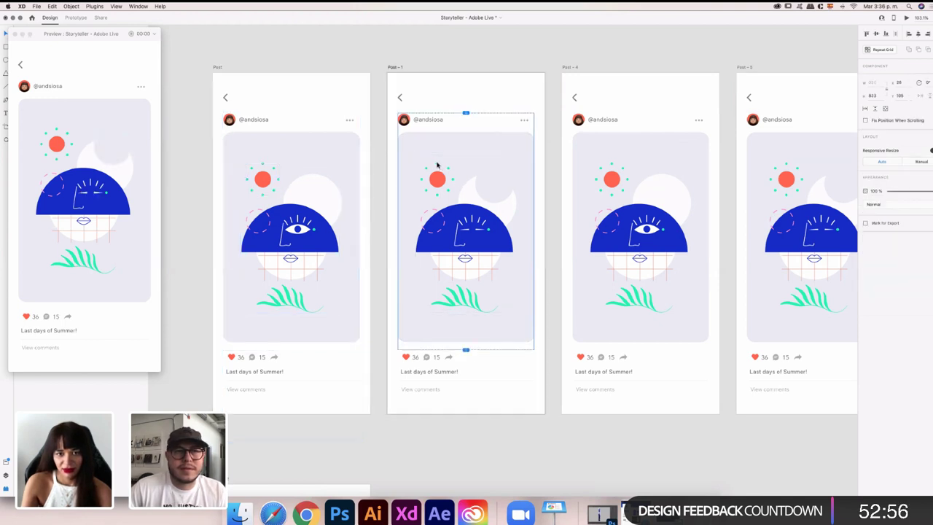
pyautogui.doubleClick(437, 166)
pyautogui.doubleClick(437, 165)
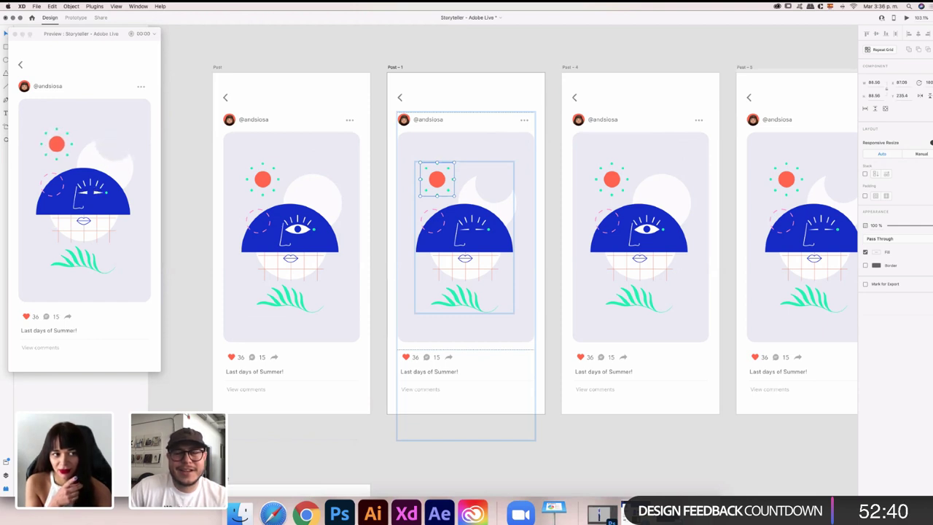
# Rotate the sun group inside the illustration on the Post – 4 artboard
pyautogui.click(623, 170)
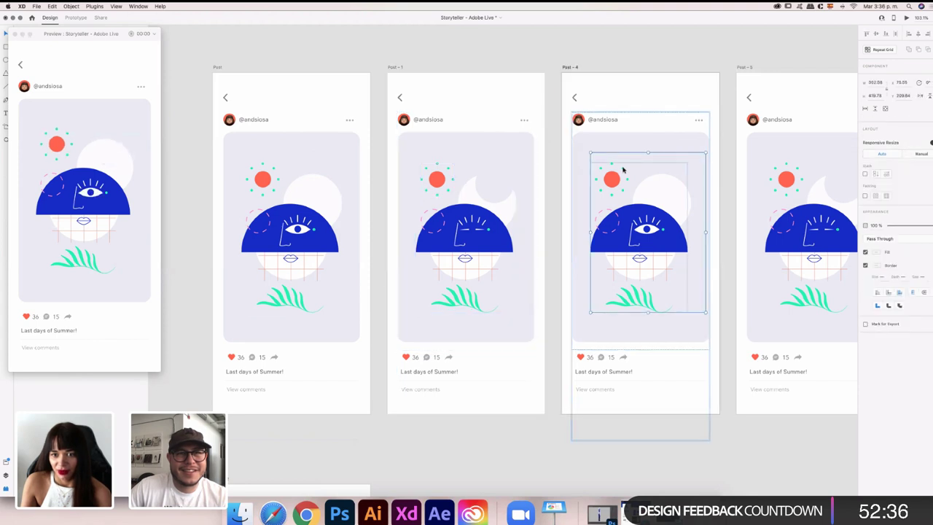
pyautogui.doubleClick(624, 170)
pyautogui.doubleClick(623, 170)
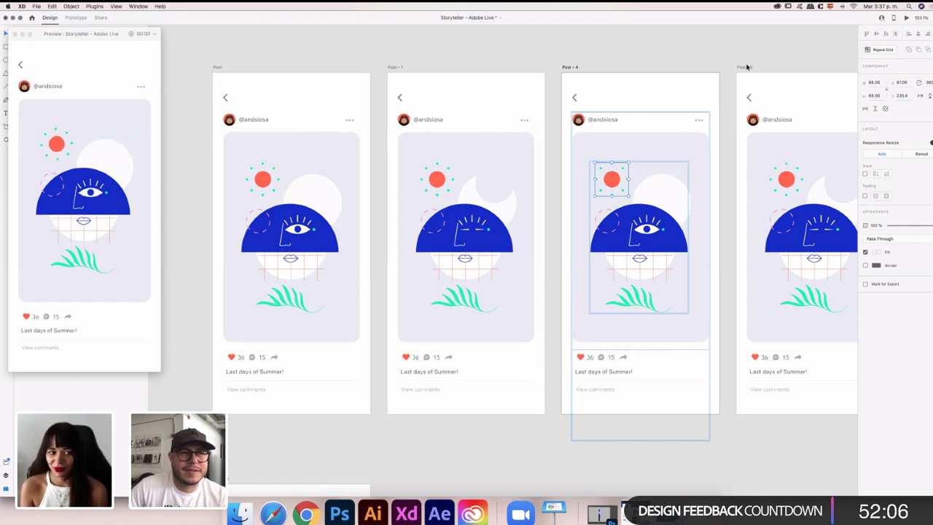
pyautogui.scroll(-1, 747, 66)
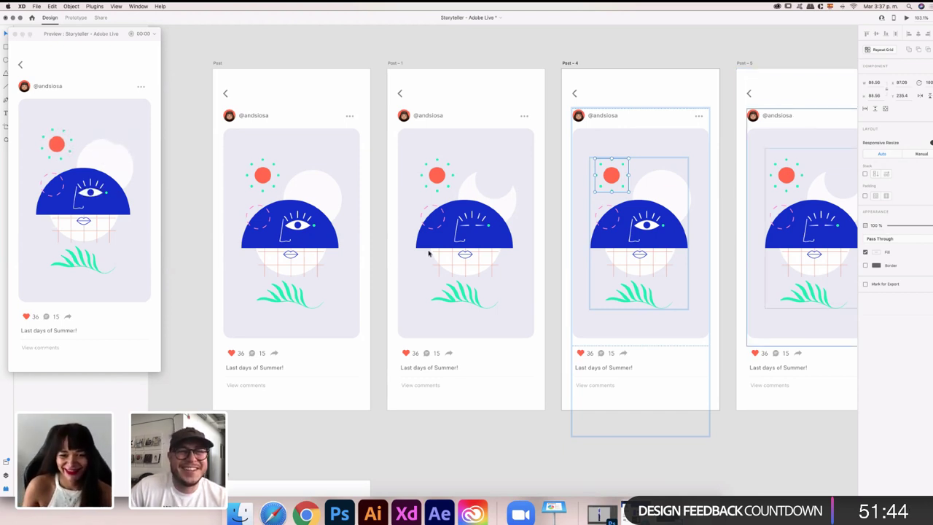
# Select the lower face circle with the grid pattern inside the Post – 4 illustration
pyautogui.click(634, 267)
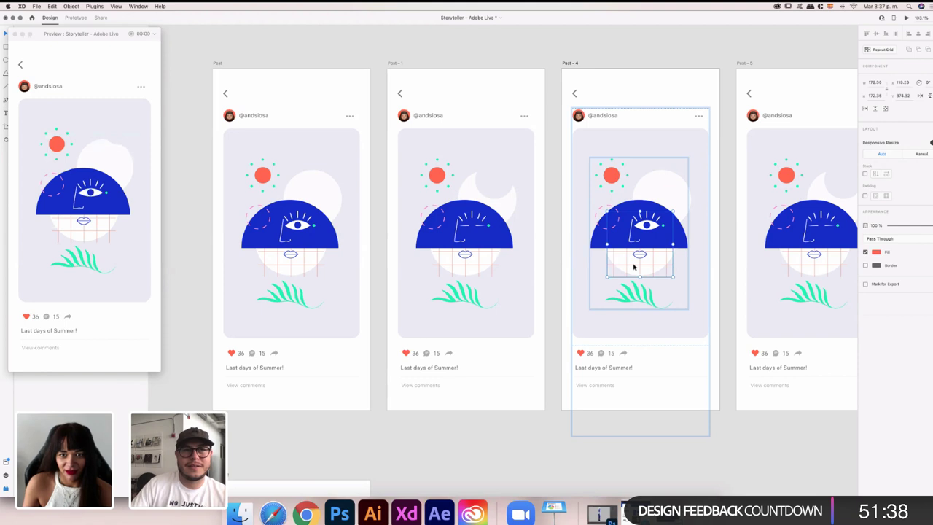
pyautogui.doubleClick(633, 268)
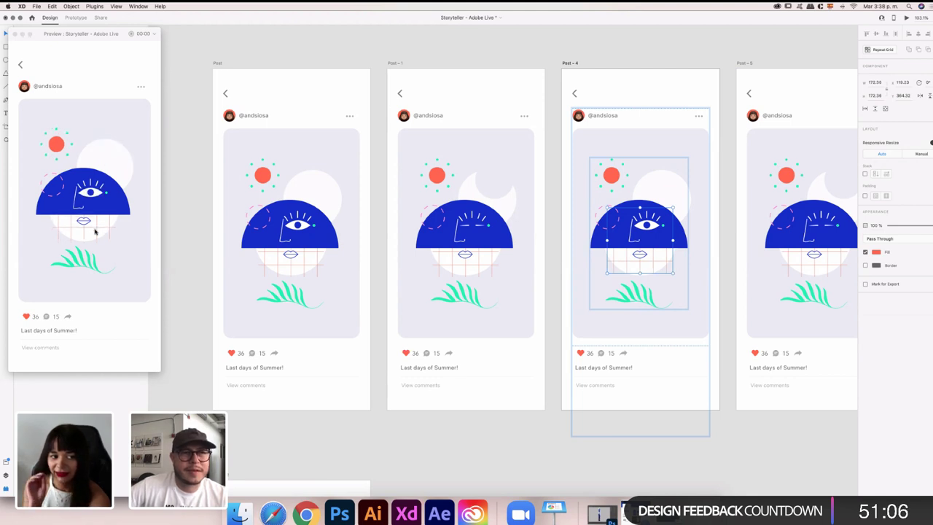
# Move the green leaf branch down inside the Post – 1 illustration, to a Y position of 579.12
pyautogui.click(463, 291)
pyautogui.click(463, 291)
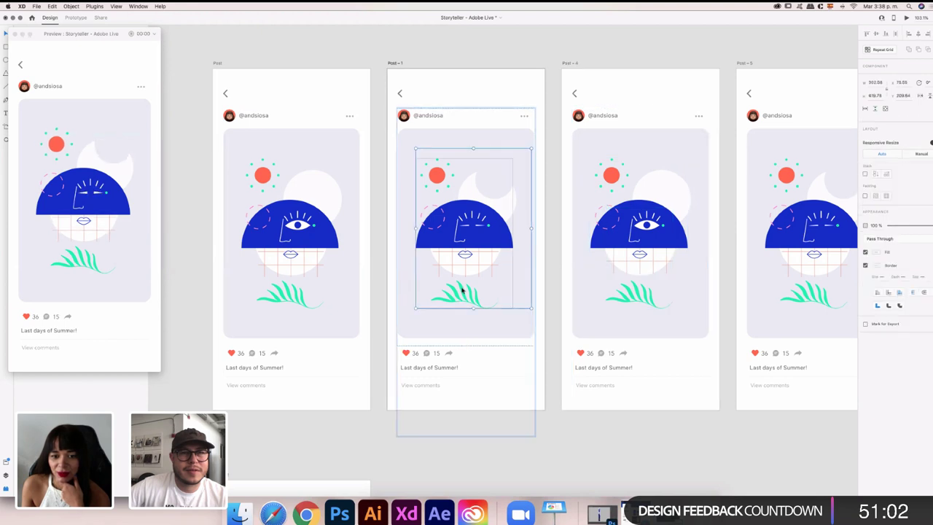
pyautogui.doubleClick(463, 291)
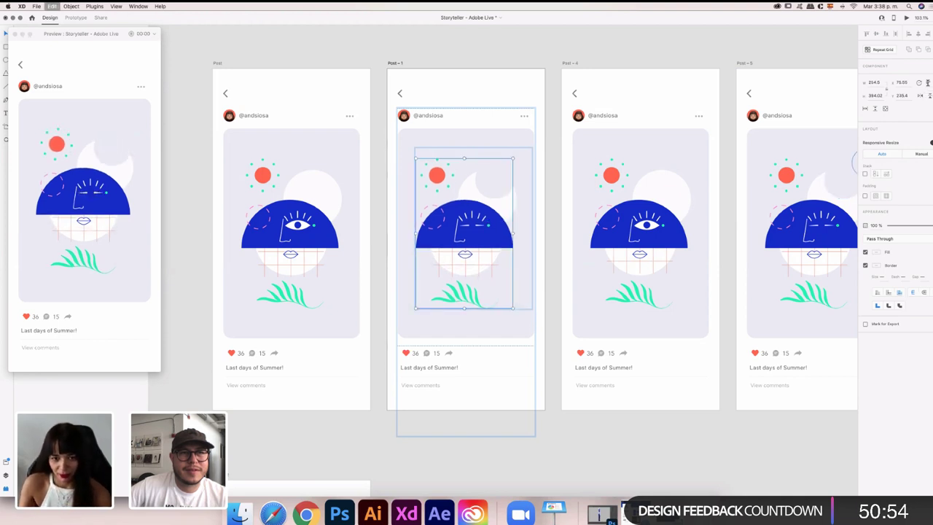
pyautogui.doubleClick(469, 293)
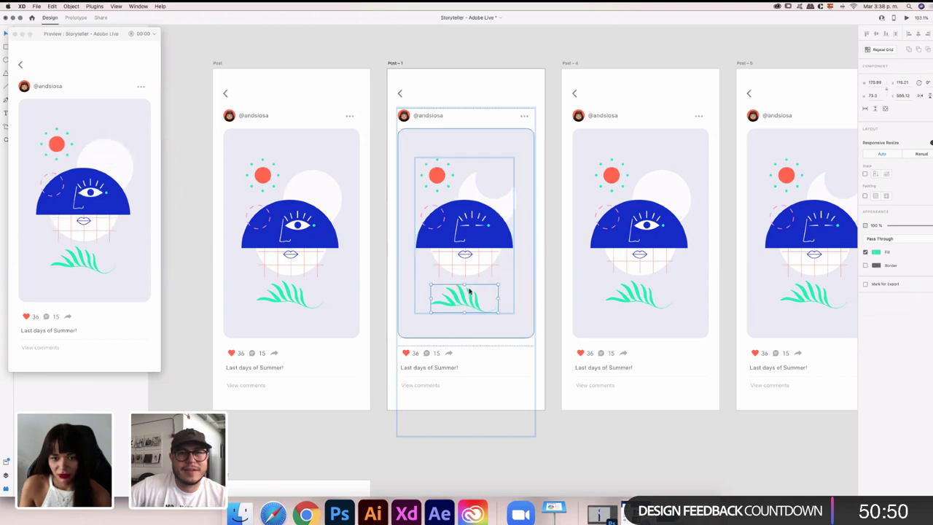
pyautogui.hotkey('shift', 'Down')
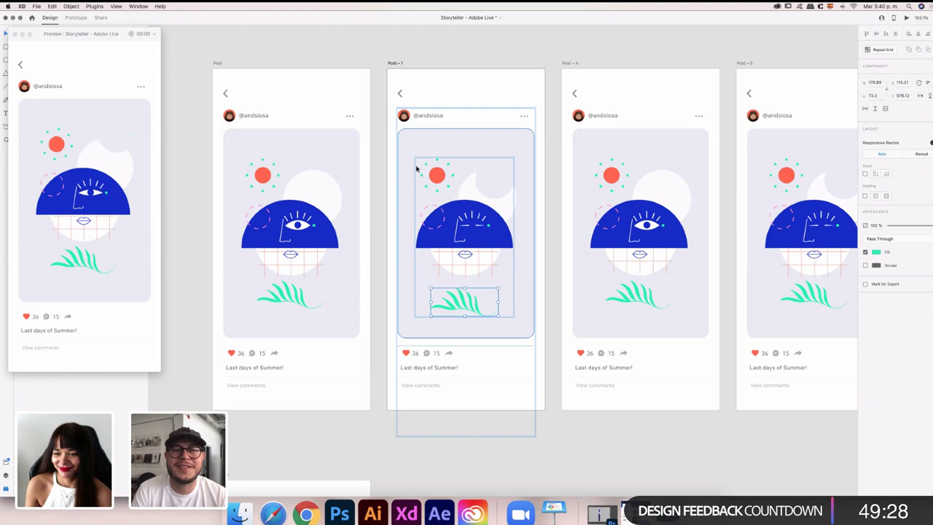
pyautogui.scroll(1, 417, 169)
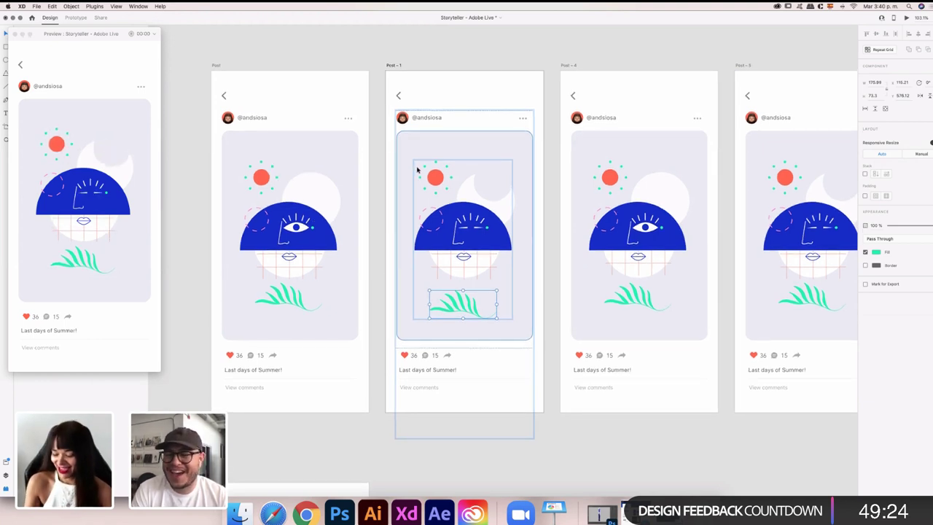
pyautogui.scroll(-3, 417, 170)
pyautogui.hscroll(2, 417, 169)
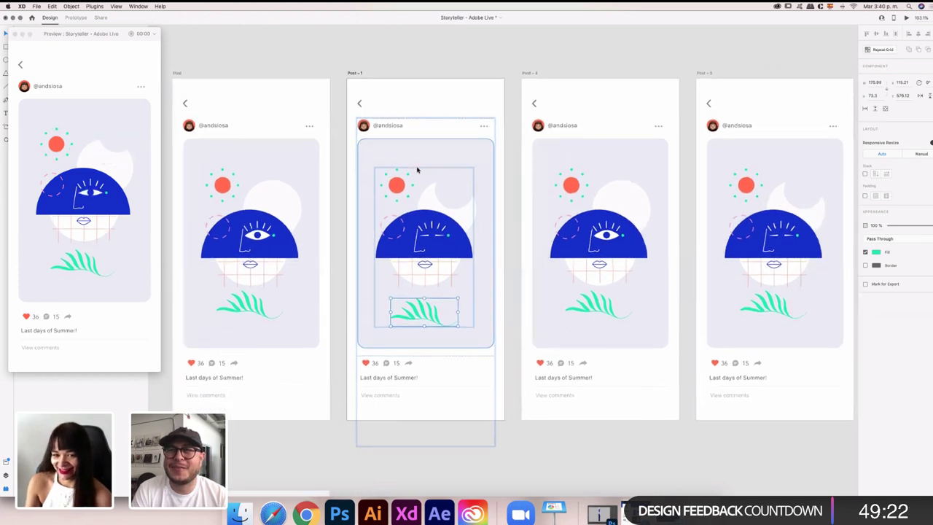
pyautogui.scroll(1, 417, 169)
pyautogui.hscroll(-2, 417, 169)
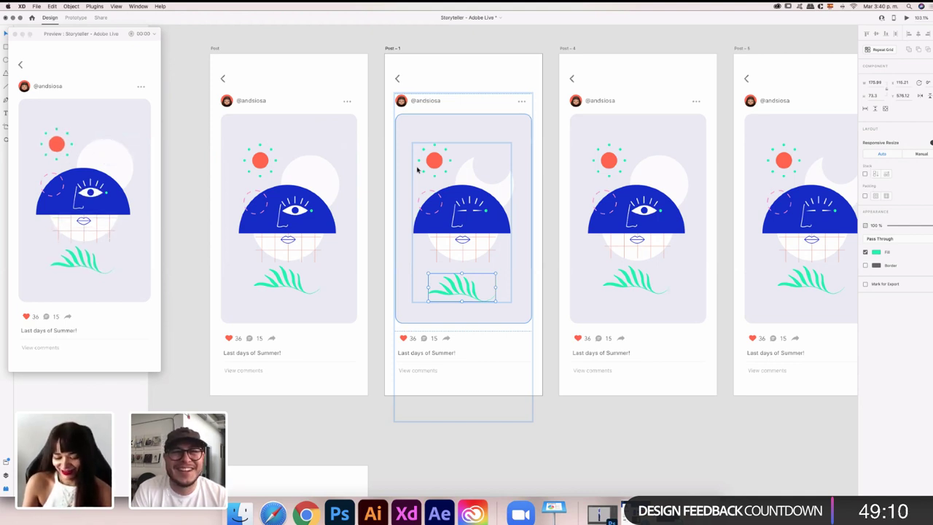
pyautogui.scroll(2, 418, 170)
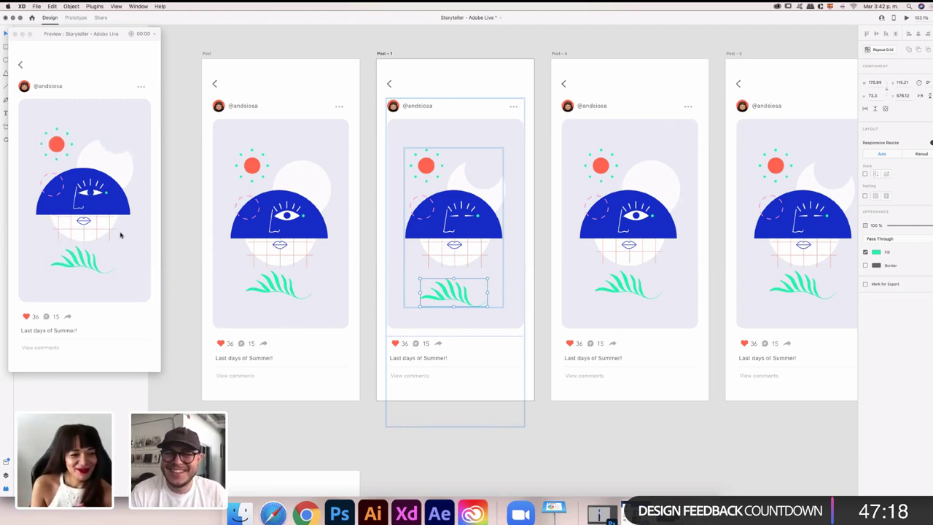
# Rotate the pink dashed circle inside the illustration on the Post artboard
pyautogui.click(249, 201)
pyautogui.doubleClick(249, 197)
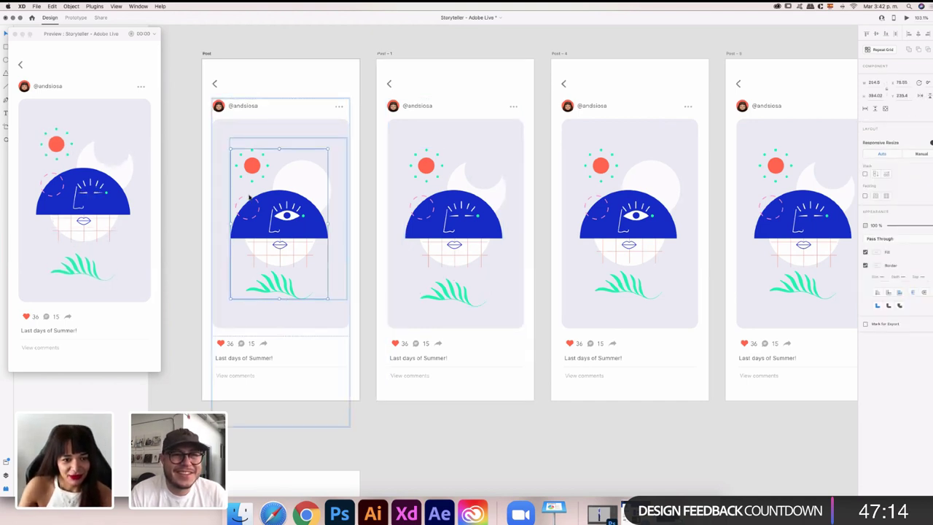
pyautogui.doubleClick(250, 201)
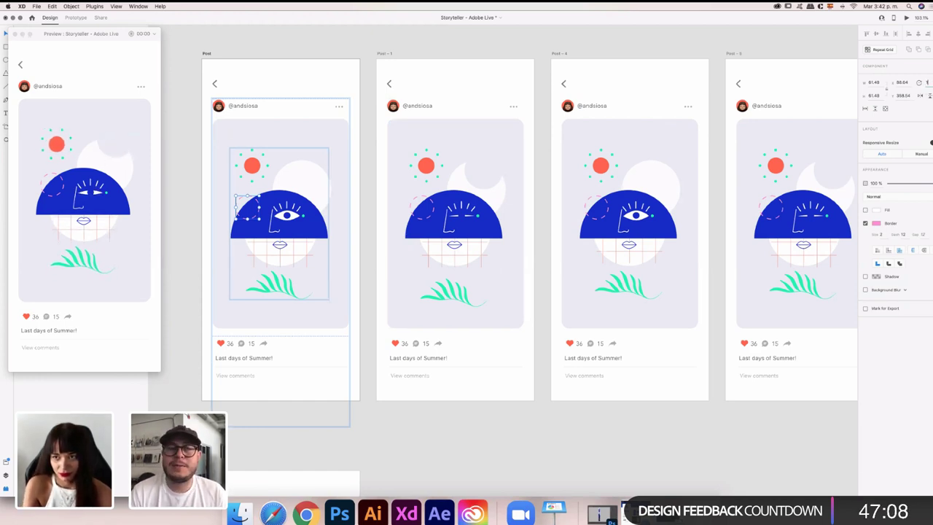
pyautogui.press('Escape')
pyautogui.click(248, 208)
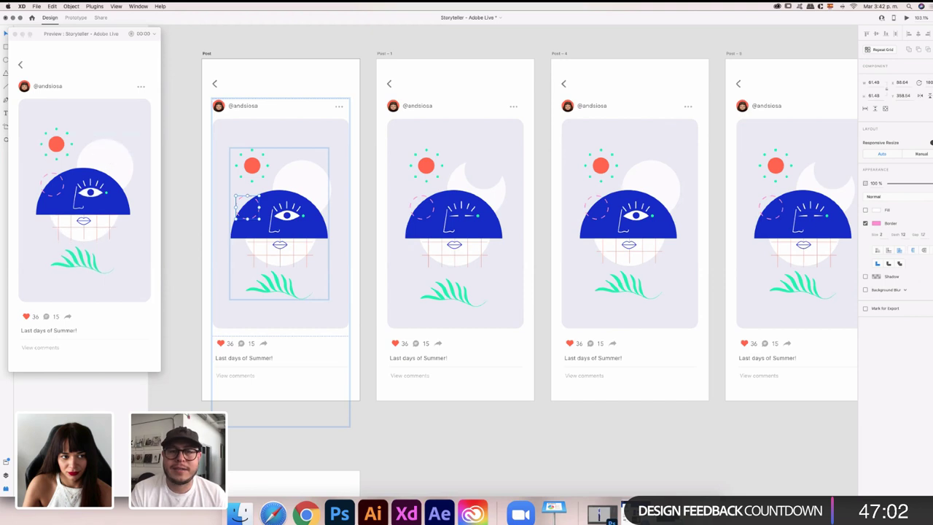
# Rotate the matching pink dashed circle inside the illustration on the Post – 1 artboard
pyautogui.click(432, 203)
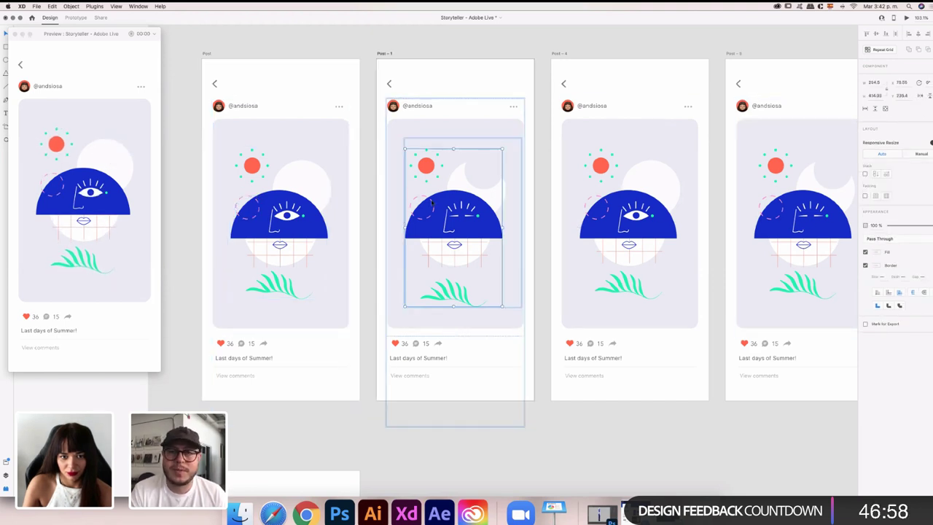
pyautogui.doubleClick(432, 204)
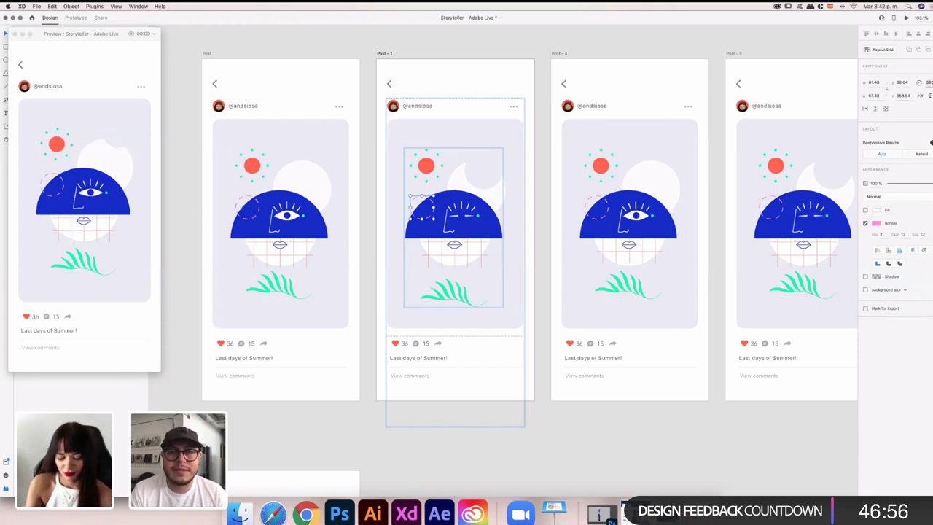
pyautogui.press('Escape')
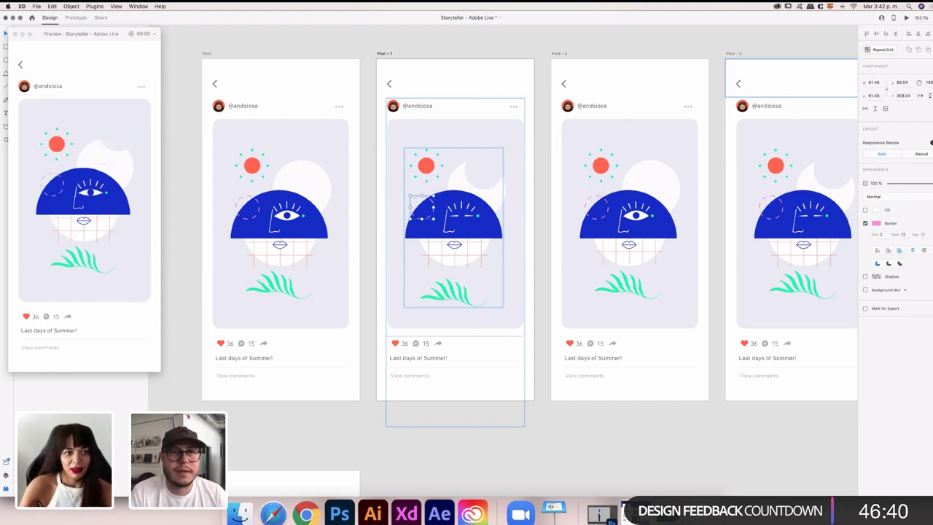
# Close the preview and check the prototype interactions of the Post, Post – 1, Post – 4 and Post – 5 artboards
pyautogui.click(15, 35)
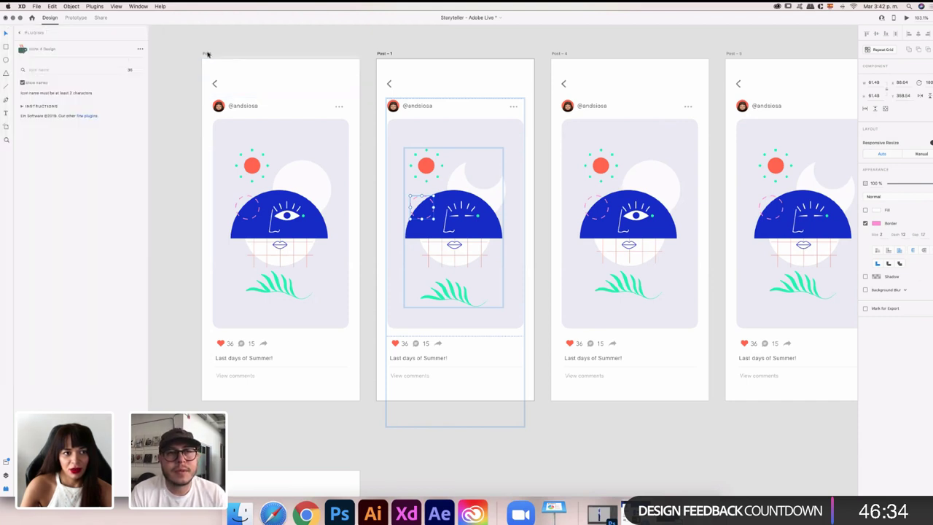
pyautogui.click(206, 54)
pyautogui.click(76, 18)
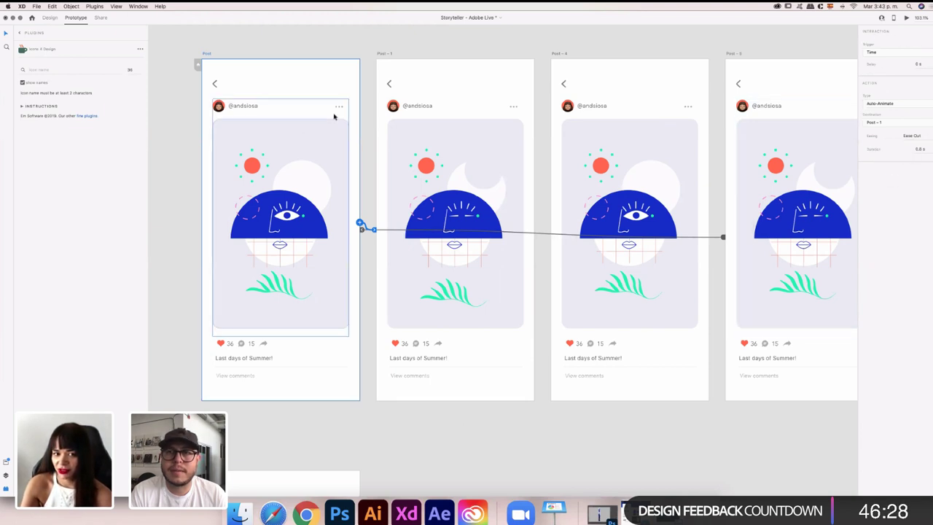
pyautogui.click(385, 54)
pyautogui.click(568, 55)
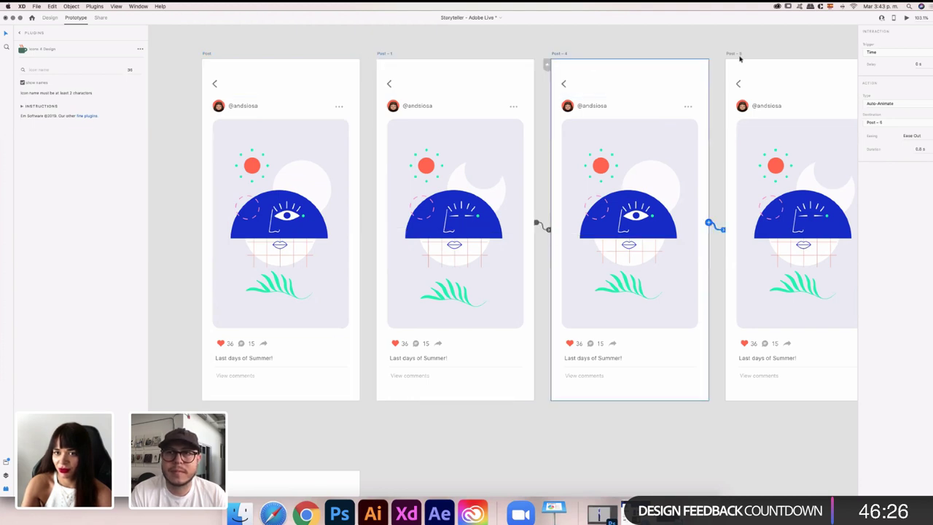
pyautogui.click(740, 56)
pyautogui.hscroll(3, 738, 55)
pyautogui.hscroll(-3, 738, 55)
pyautogui.scroll(2, 738, 55)
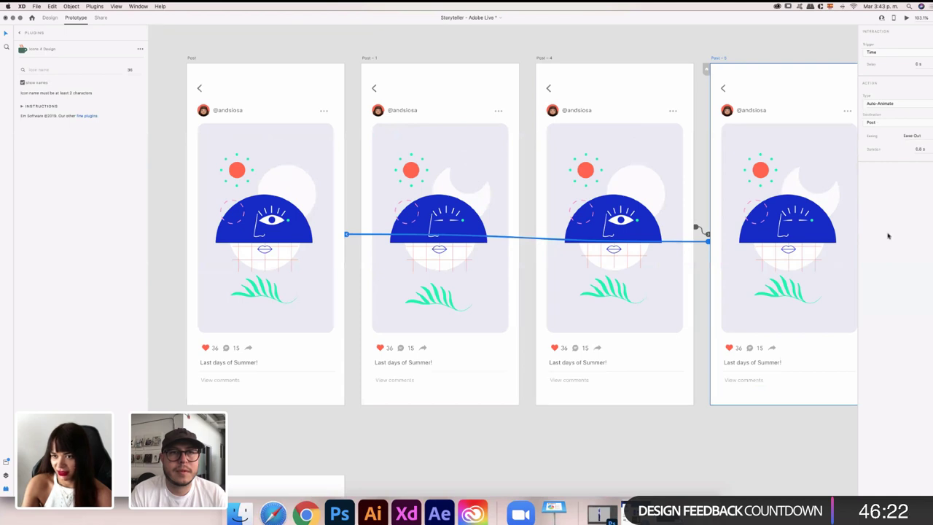
pyautogui.click(264, 220)
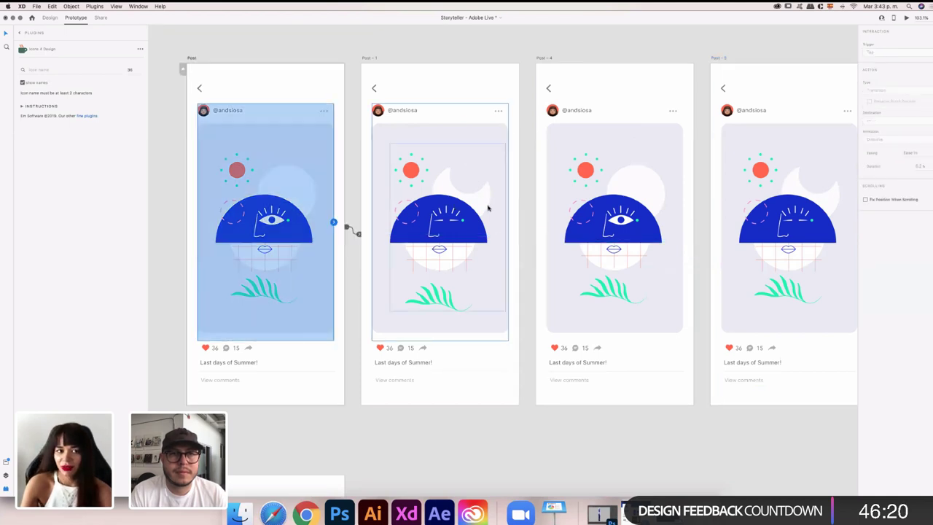
# Return to designing and duplicate the Post – 2 artboard with the HELLO illustration directly beside the original
pyautogui.click(50, 18)
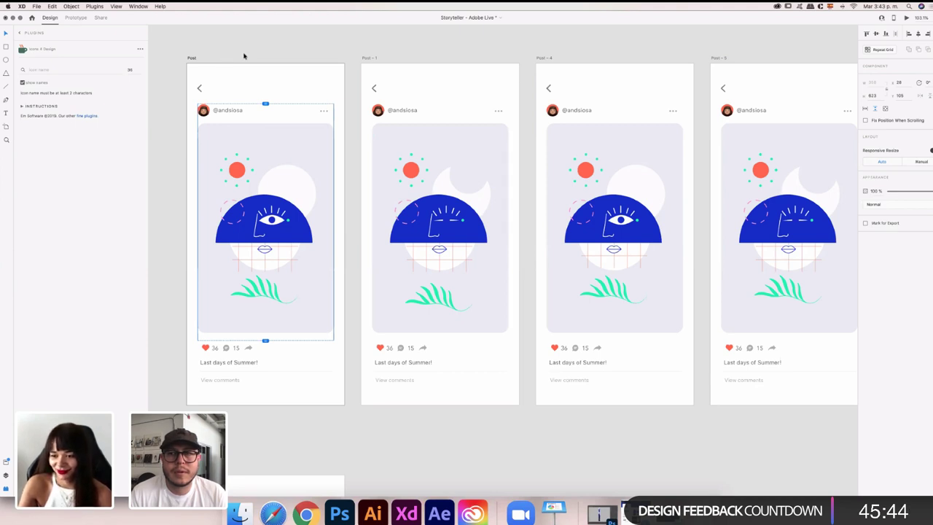
pyautogui.scroll(1, 328, 79)
pyautogui.scroll(-5, 328, 79)
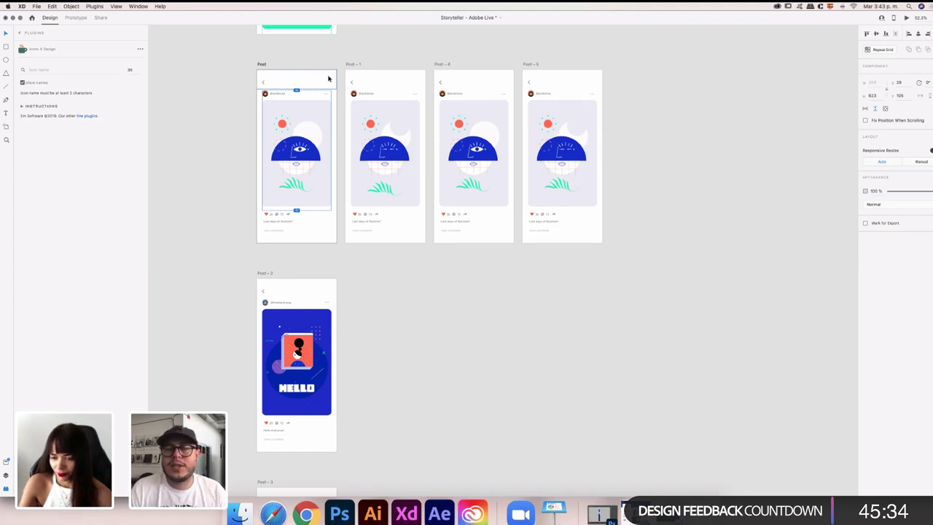
pyautogui.scroll(-2, 328, 78)
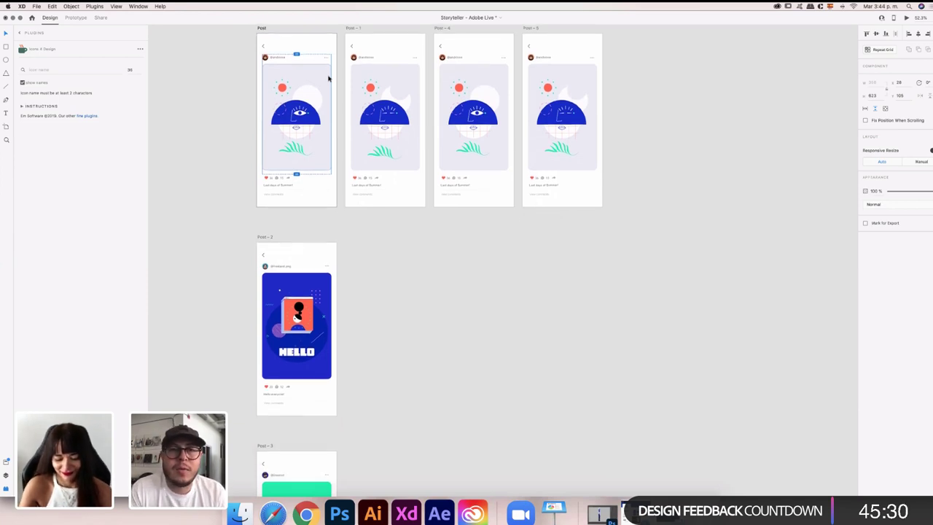
pyautogui.scroll(-1, 328, 78)
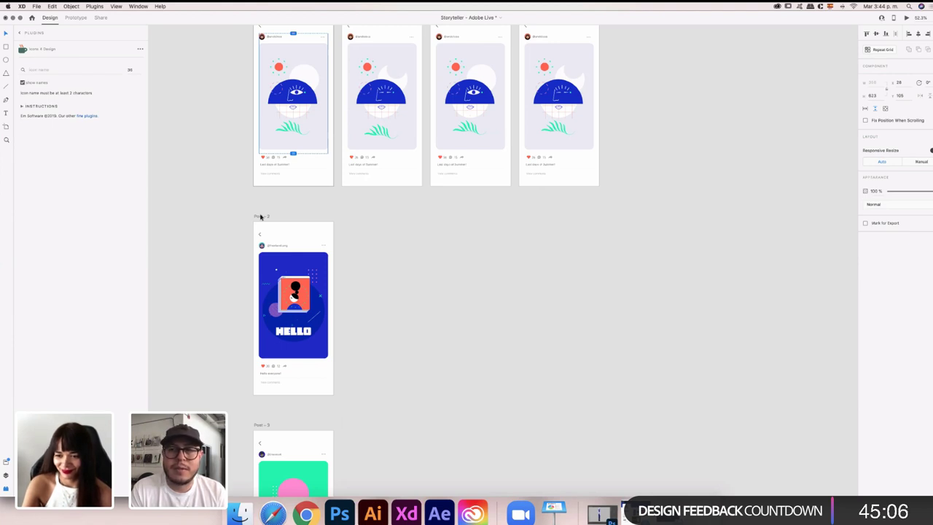
pyautogui.press('alt')
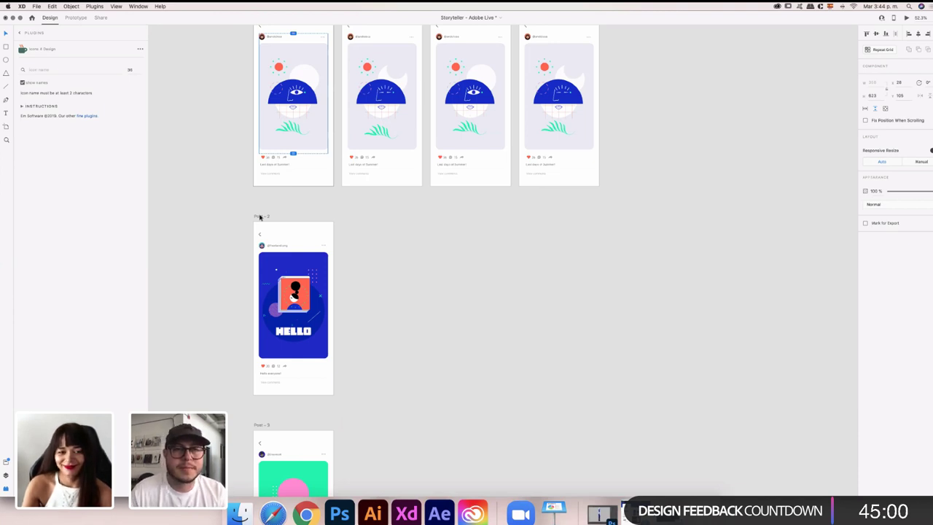
pyautogui.hscroll(-1, 260, 216)
pyautogui.hscroll(-3, 260, 217)
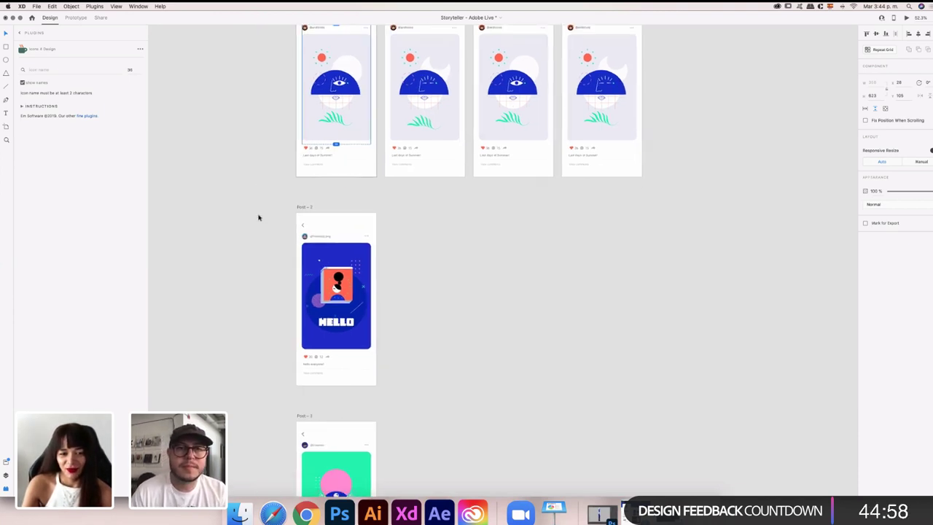
pyautogui.moveTo(305, 206); pyautogui.dragTo(397, 207)
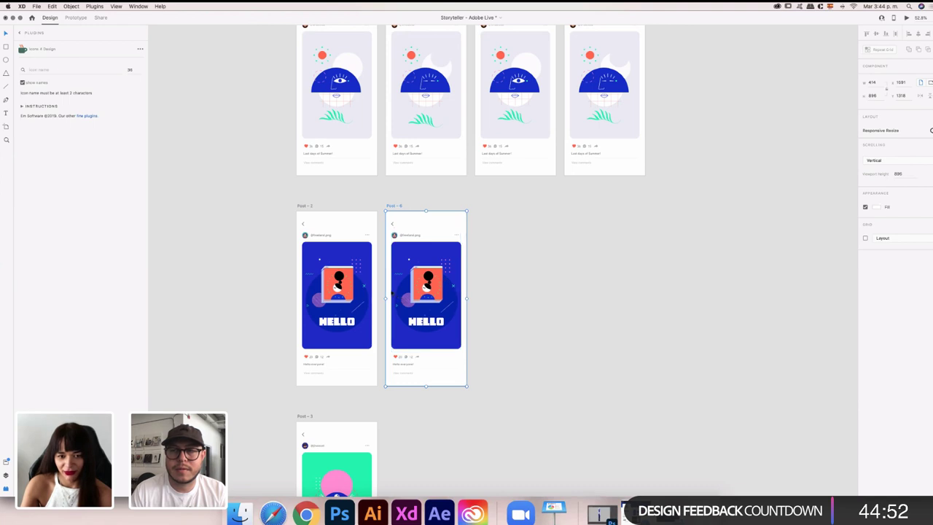
# Duplicate the Post – 6 artboard beside itself to get a third HELLO artboard in the row
pyautogui.scroll(1, 394, 291)
pyautogui.scroll(5, 392, 293)
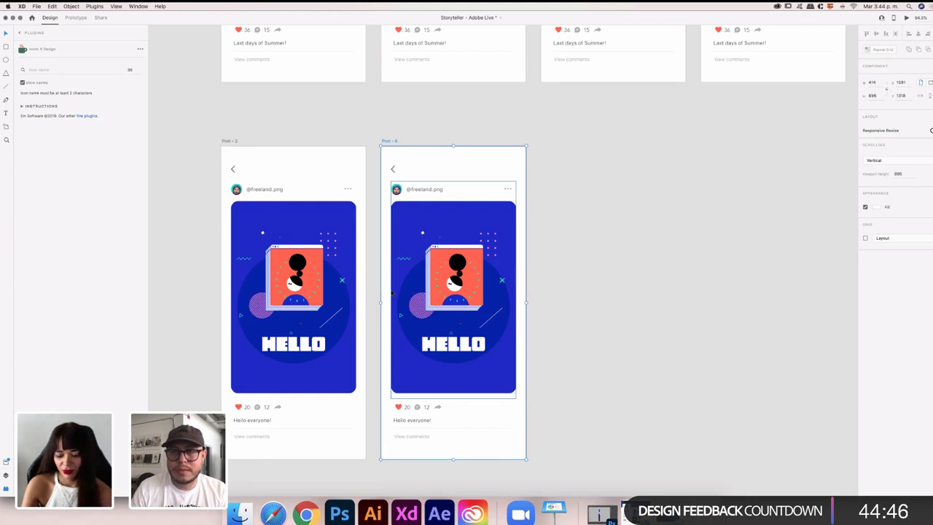
pyautogui.doubleClick(448, 347)
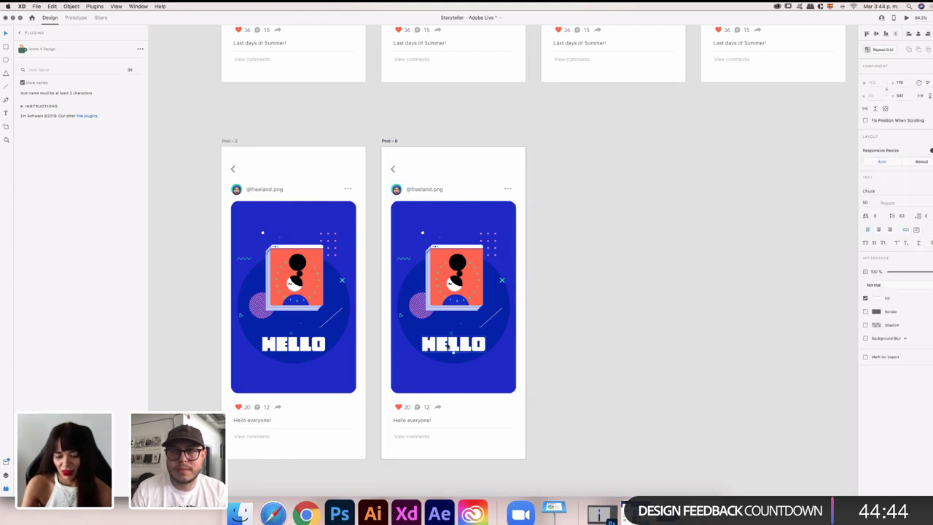
pyautogui.hscroll(3, 456, 331)
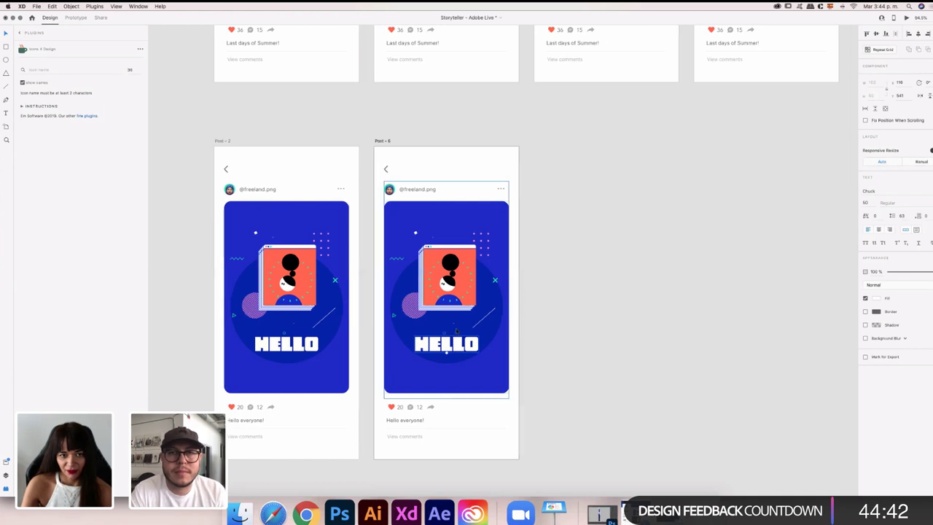
pyautogui.moveTo(356, 142); pyautogui.dragTo(510, 160)
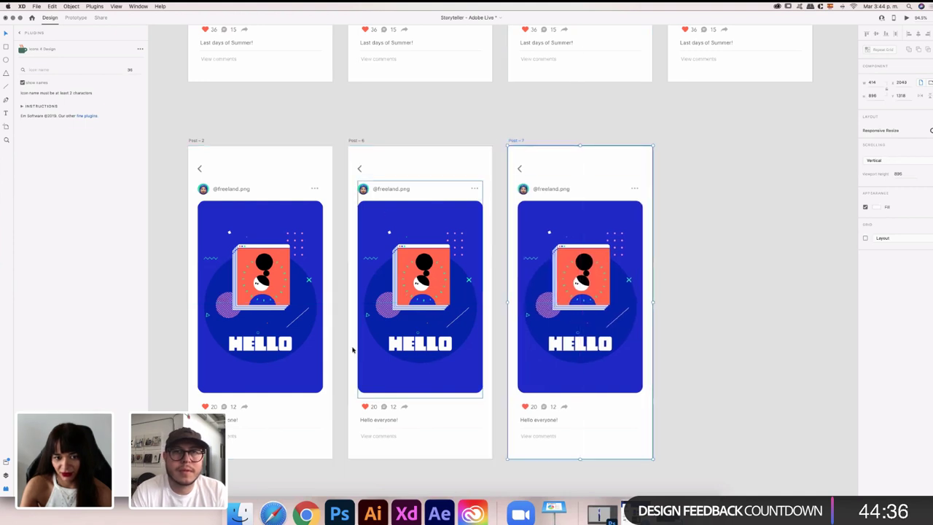
# Set the HELLO text's character spacing to 240 on the Post – 7 artboard and recentre it under the illustration at X 92
pyautogui.click(278, 352)
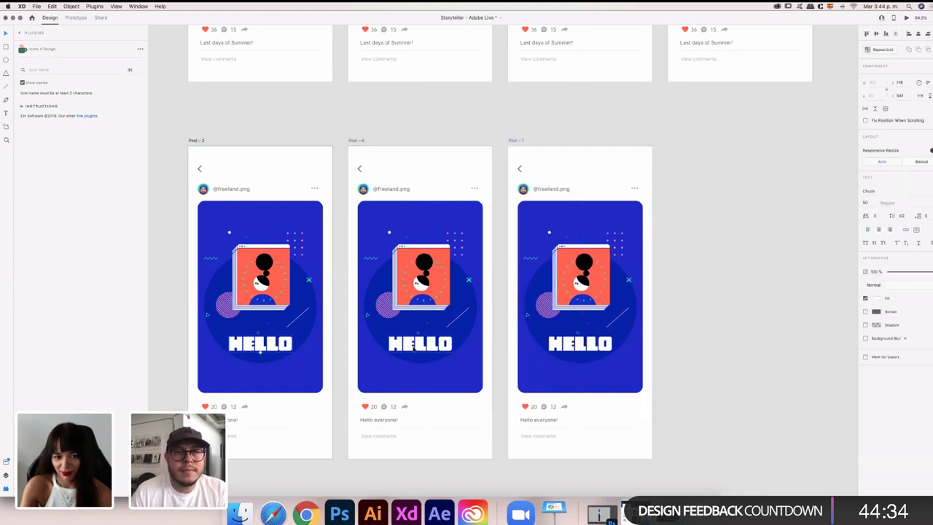
pyautogui.click(568, 344)
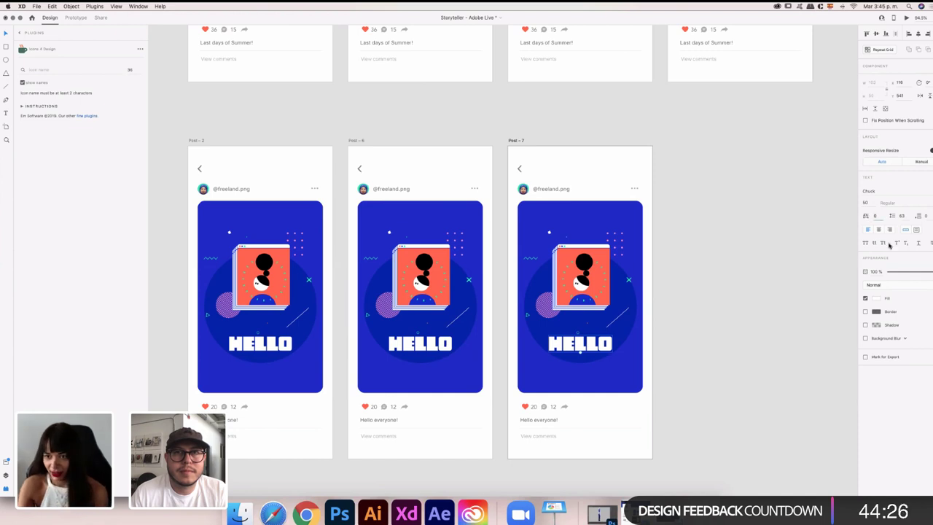
pyautogui.write('24')
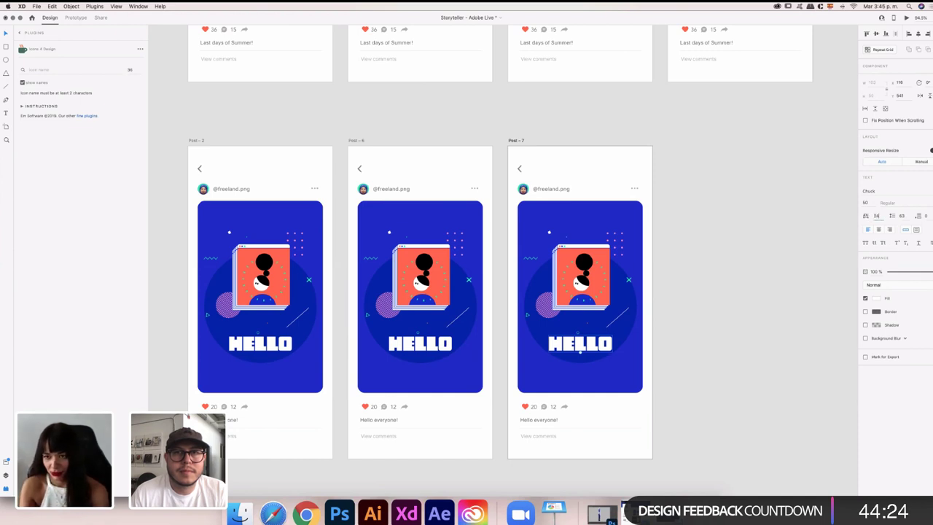
pyautogui.write('0')
pyautogui.press('Return')
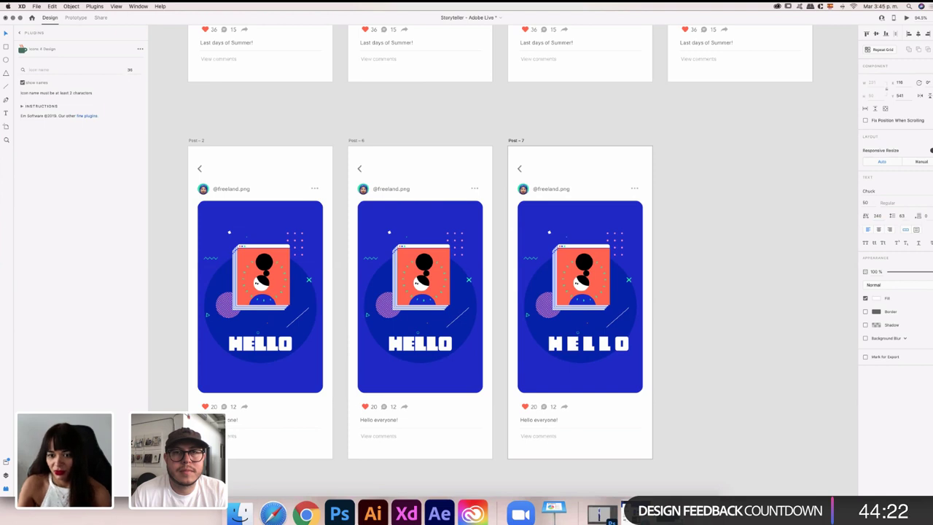
pyautogui.moveTo(602, 339); pyautogui.dragTo(598, 344)
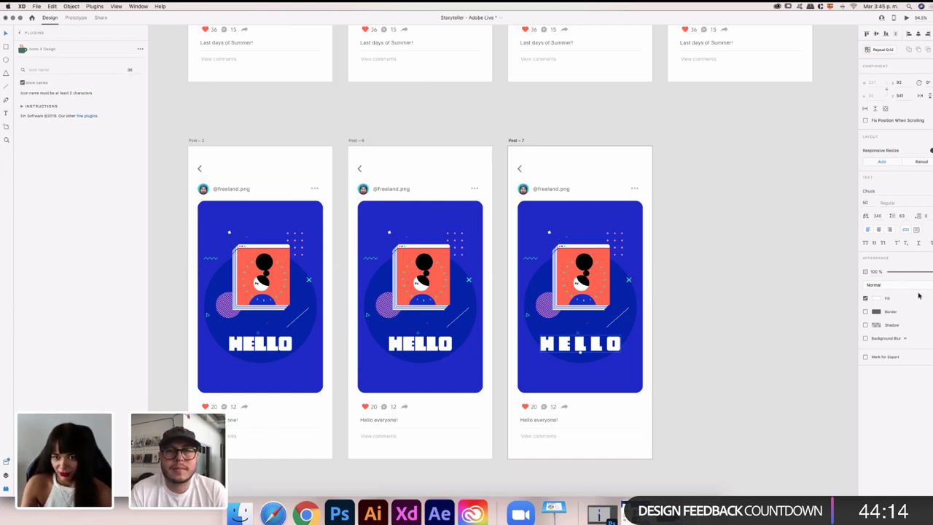
# Duplicate the Post – 6 artboard and place the copy beside Post – 7 as the fourth HELLO artboard in the row
pyautogui.rightClick(357, 142)
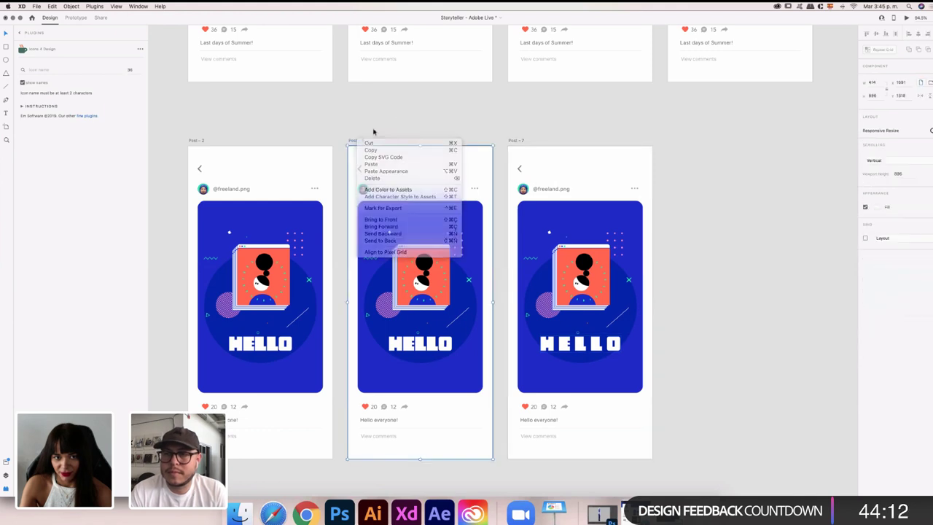
pyautogui.press('Escape')
pyautogui.press('super+d')
pyautogui.moveTo(672, 146); pyautogui.dragTo(678, 146)
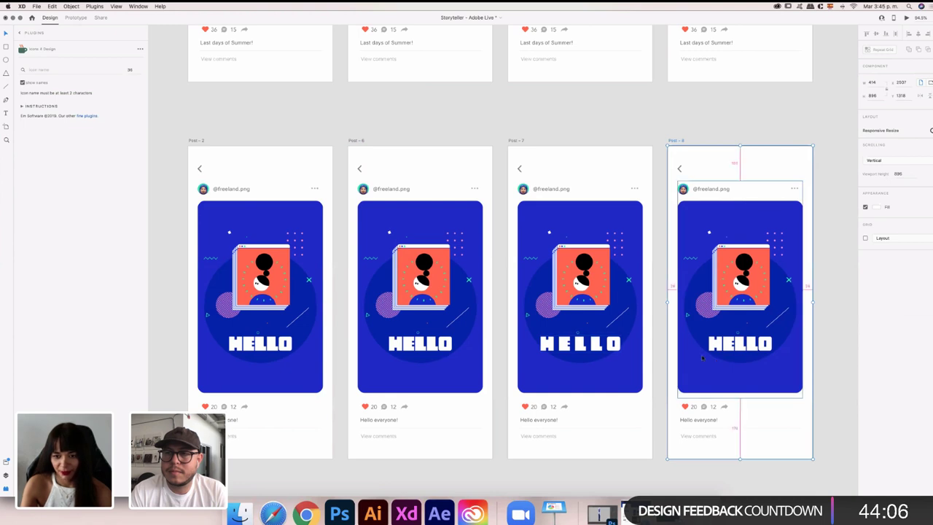
# Switch to prototyping and link the Post – 2 artboard to Post – 6 with a timed Auto-Animate interaction
pyautogui.scroll(-2, 703, 357)
pyautogui.click(285, 179)
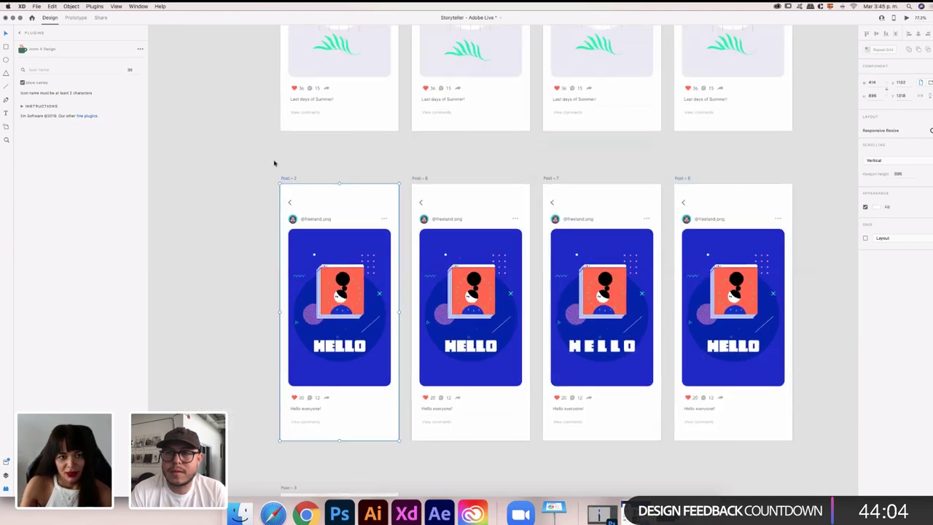
pyautogui.click(75, 17)
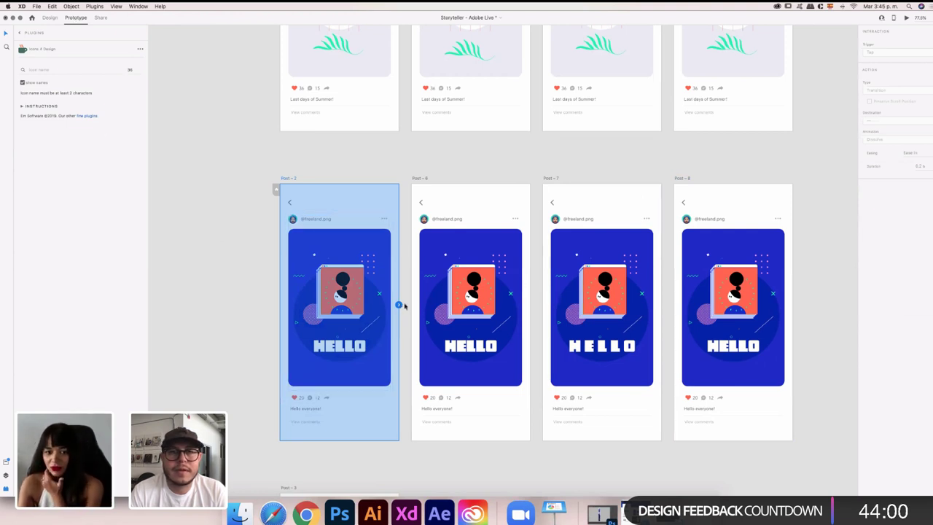
pyautogui.moveTo(400, 305); pyautogui.dragTo(427, 307)
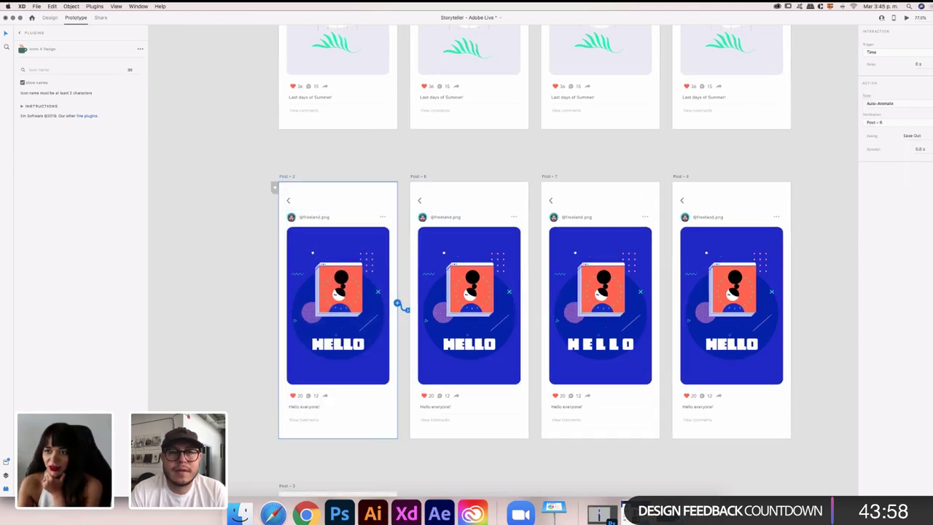
# Set the duration of the interaction from Post – 2 to Post – 6 to 0.6 s
pyautogui.click(920, 149)
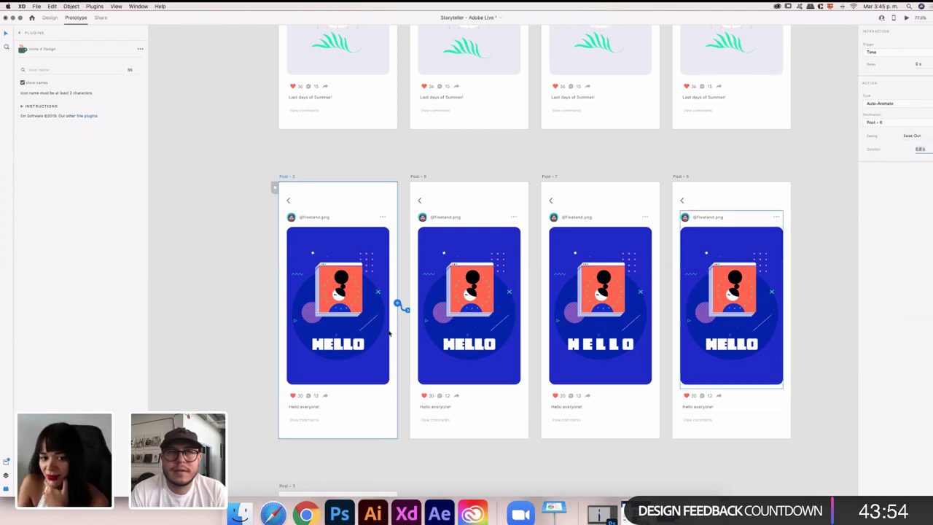
pyautogui.hscroll(1, 525, 291)
pyautogui.click(329, 342)
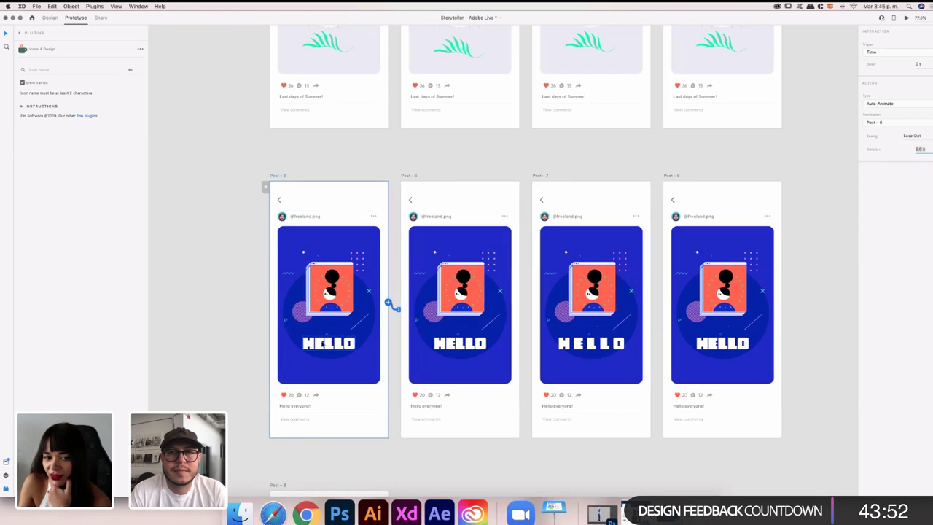
pyautogui.scroll(1, 466, 350)
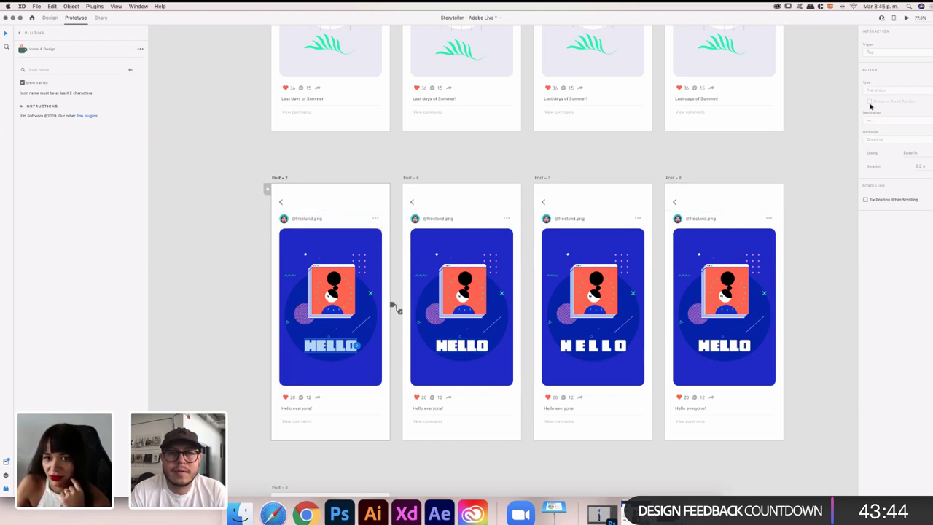
pyautogui.click(285, 178)
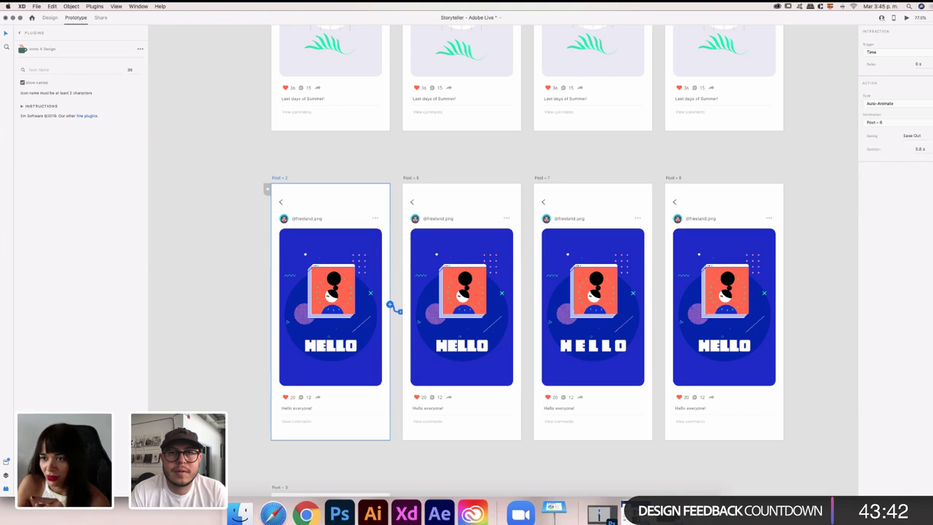
pyautogui.click(923, 148)
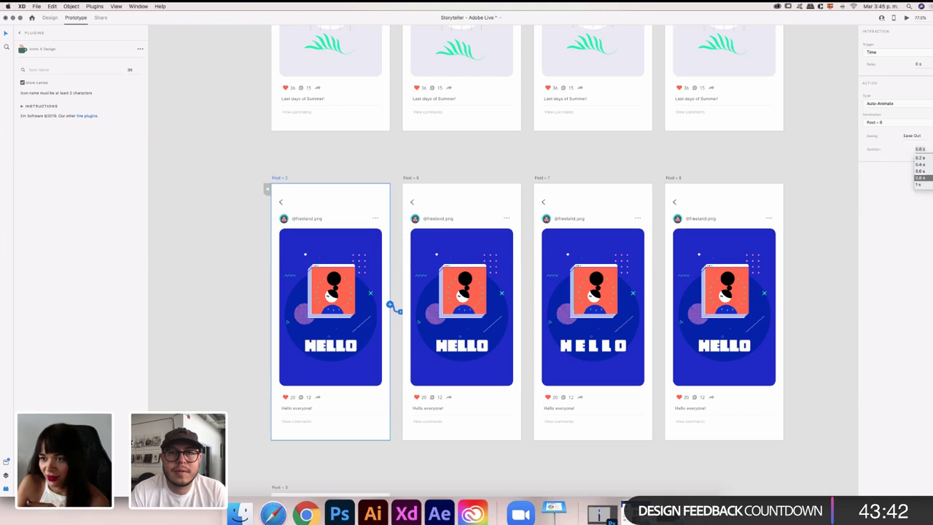
pyautogui.click(921, 171)
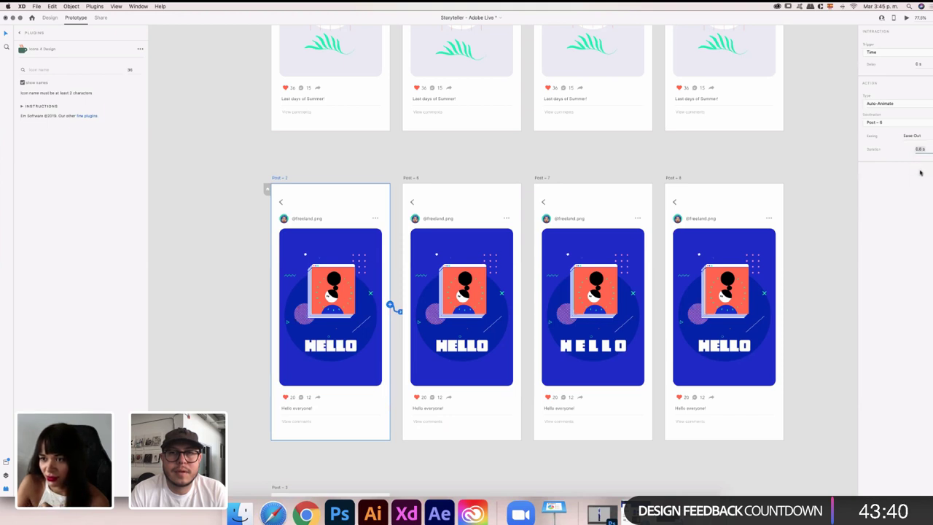
# Link Post – 6 to Post – 7 and Post – 7 to Post – 8 with timed Auto-Animate interactions
pyautogui.click(411, 180)
pyautogui.moveTo(520, 304); pyautogui.dragTo(583, 339)
pyautogui.click(559, 213)
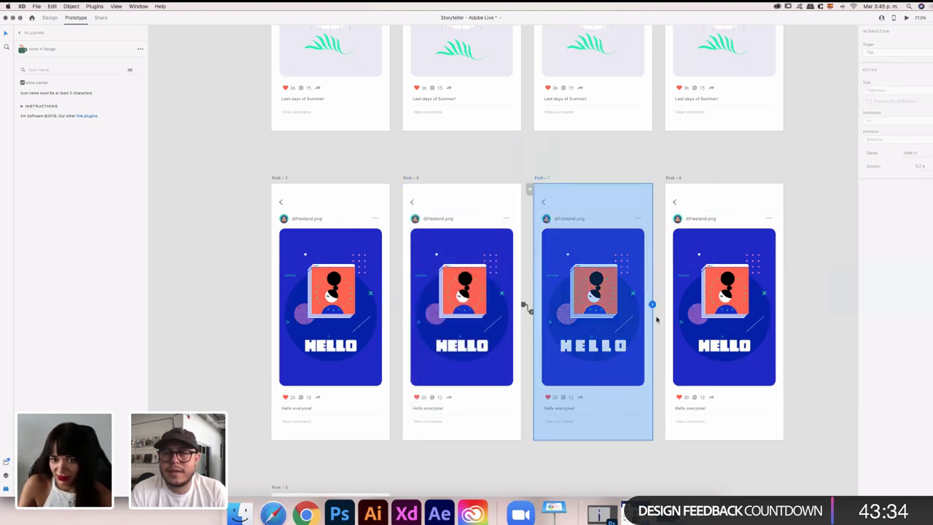
pyautogui.moveTo(654, 304); pyautogui.dragTo(677, 313)
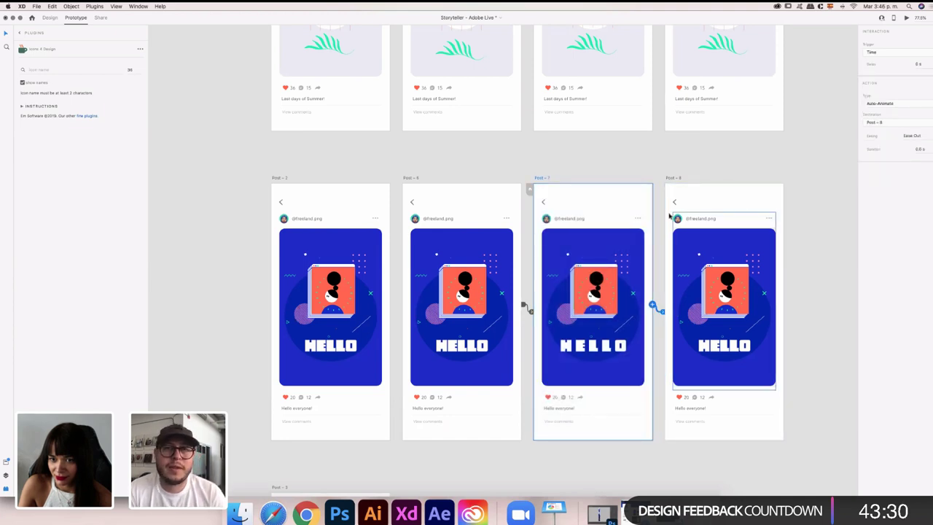
# Link the Post – 8 artboard back to Post – 2 with a timed Auto-Animate interaction to close the loop
pyautogui.click(671, 178)
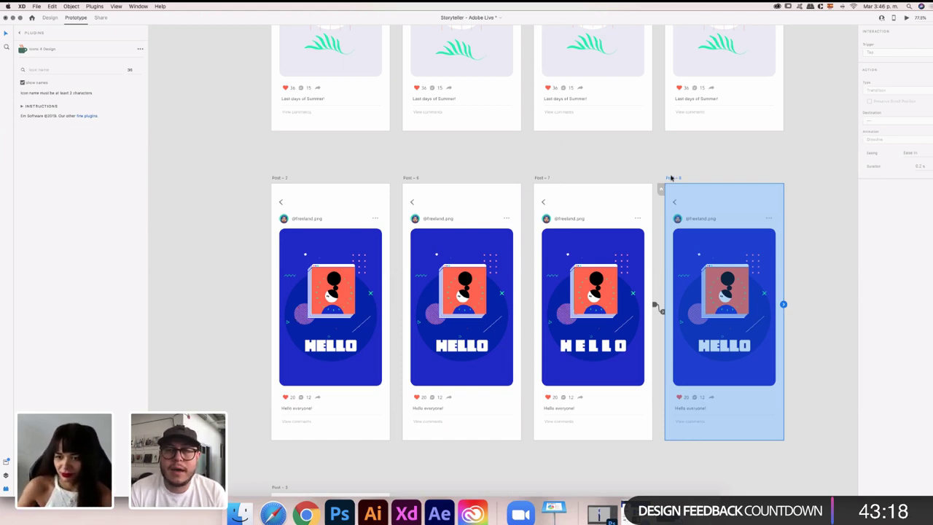
pyautogui.scroll(-3, 730, 219)
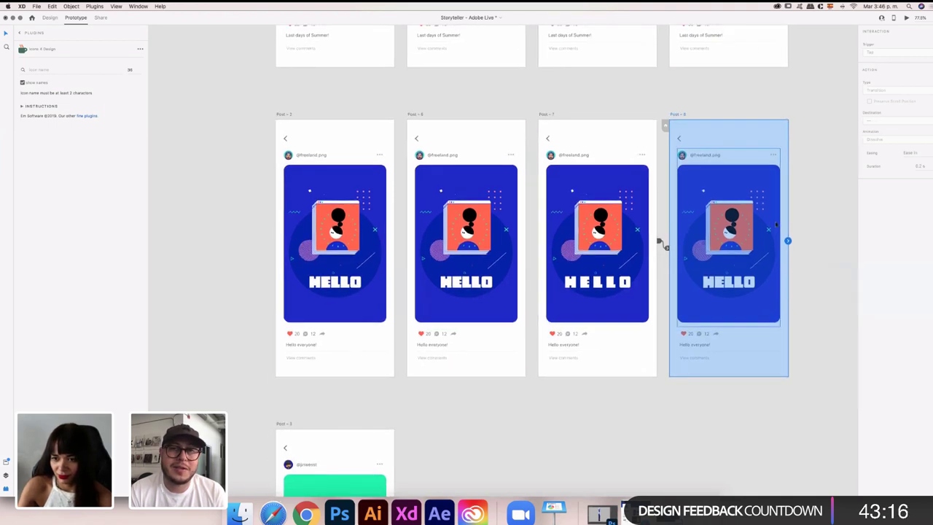
pyautogui.moveTo(789, 241); pyautogui.dragTo(388, 338)
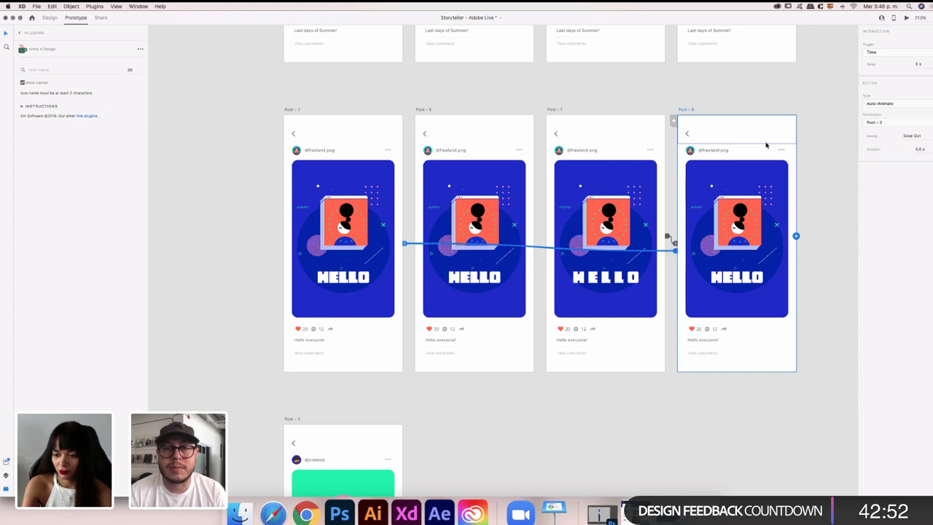
# Preview the looping HELLO animation and move the preview window closer to the artboards
pyautogui.click(906, 17)
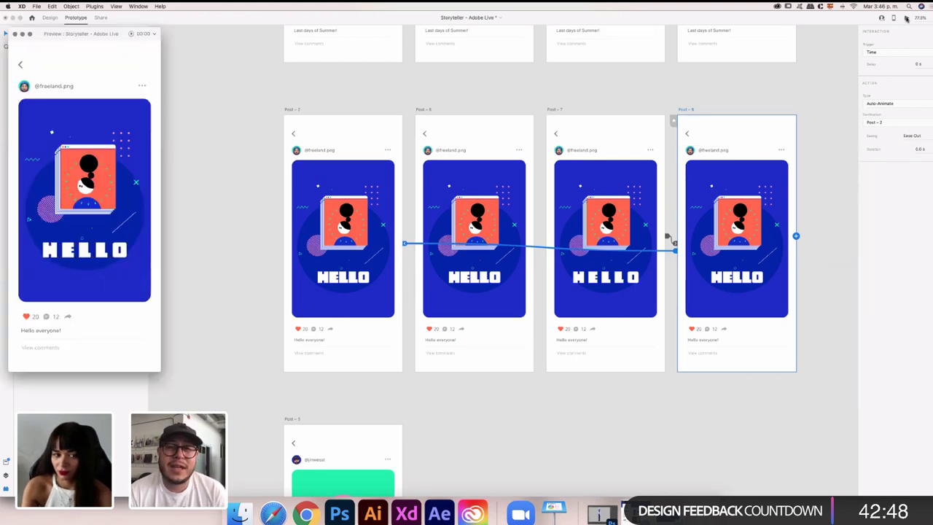
pyautogui.moveTo(101, 36); pyautogui.dragTo(220, 36)
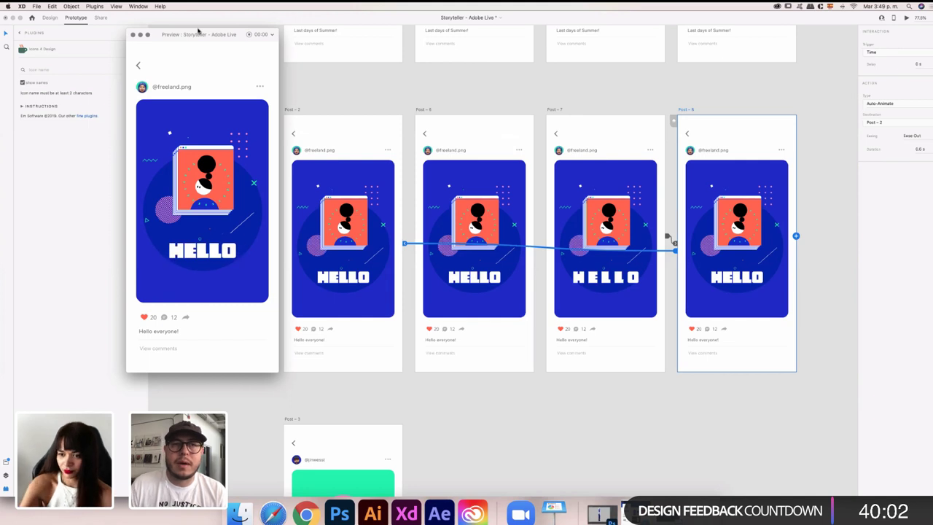
pyautogui.moveTo(196, 33); pyautogui.dragTo(237, 33)
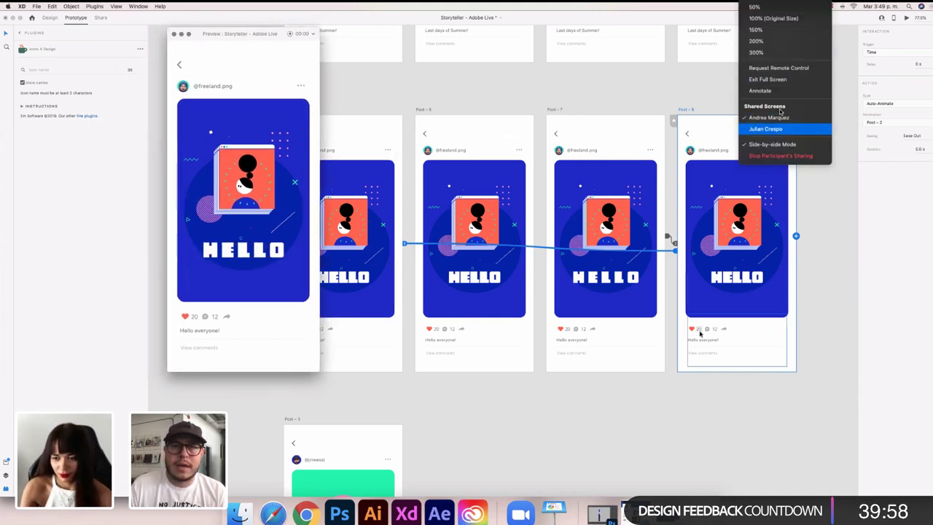
# Switch to the shared Behance screen, return to the designer's profile and reopen the Accessibility Best Practice - Checklist project
pyautogui.click(744, 128)
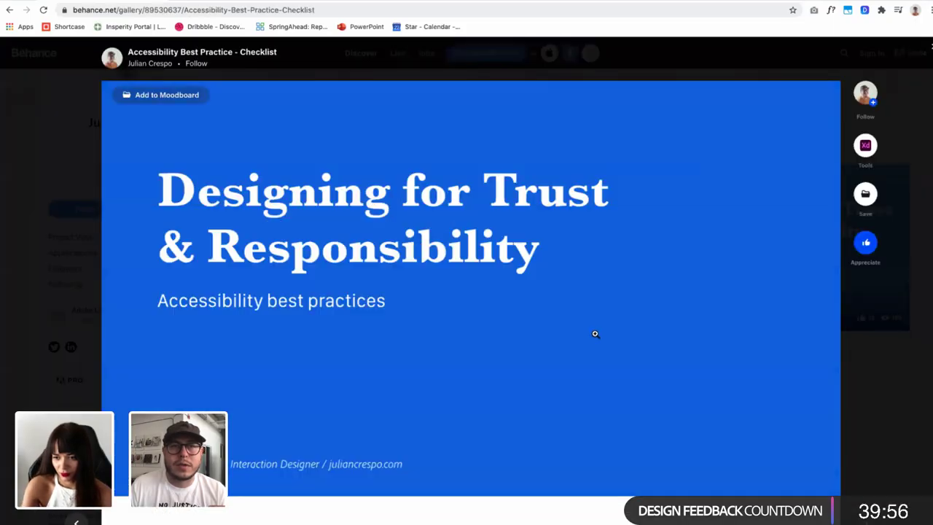
pyautogui.click(72, 205)
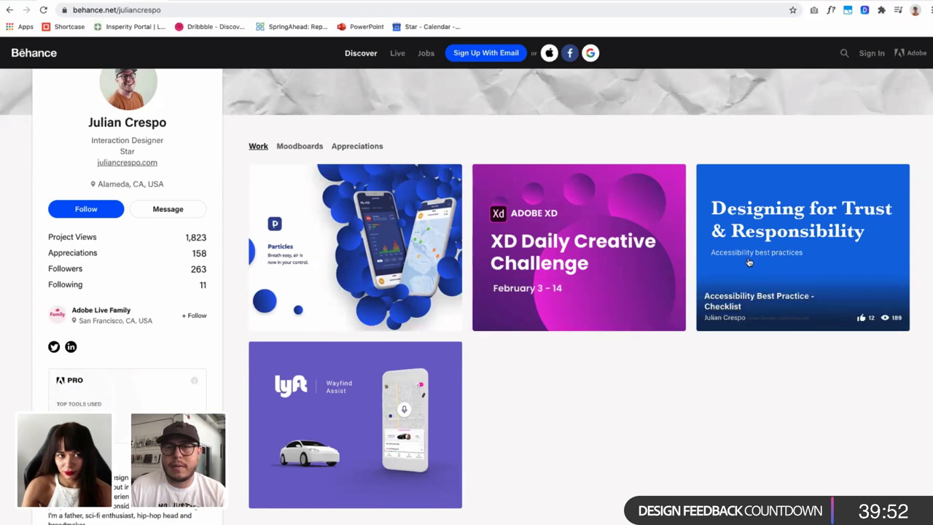
pyautogui.click(718, 270)
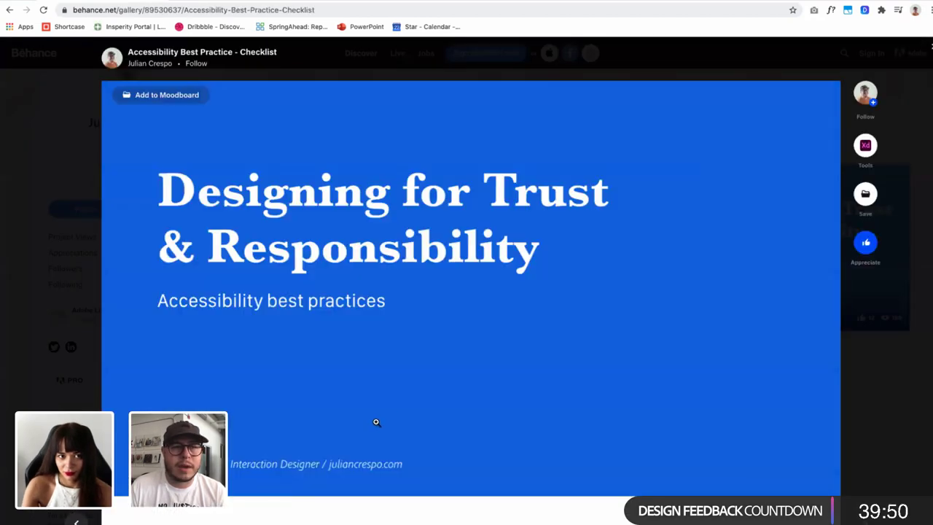
# Read through the accessibility checklist from Four Principles of Accessibility through Contrast & Color to the Content section
pyautogui.scroll(-3, 347, 475)
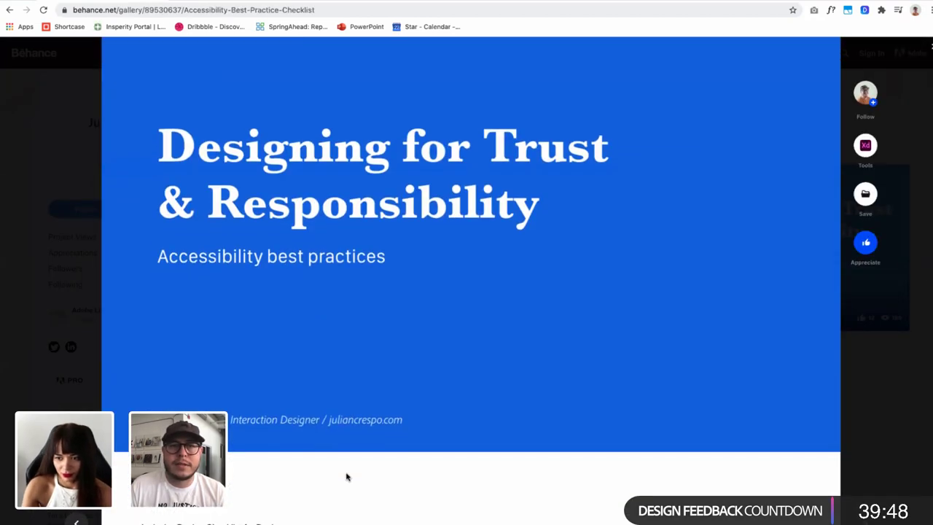
pyautogui.scroll(-4, 347, 474)
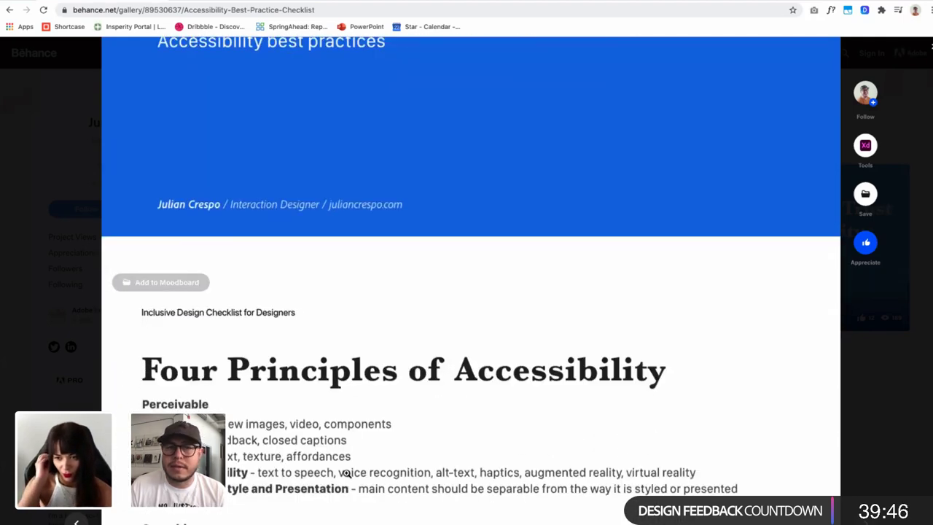
pyautogui.scroll(-3, 347, 473)
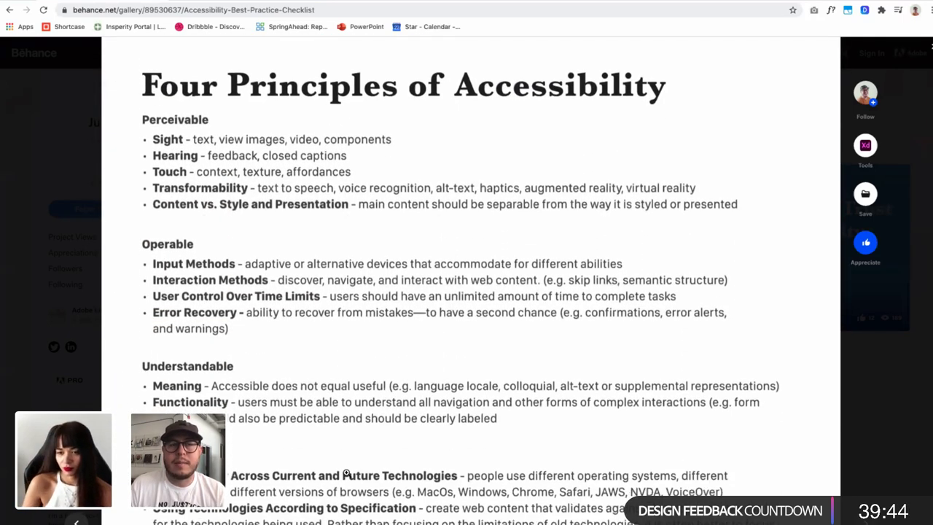
pyautogui.scroll(-5, 347, 472)
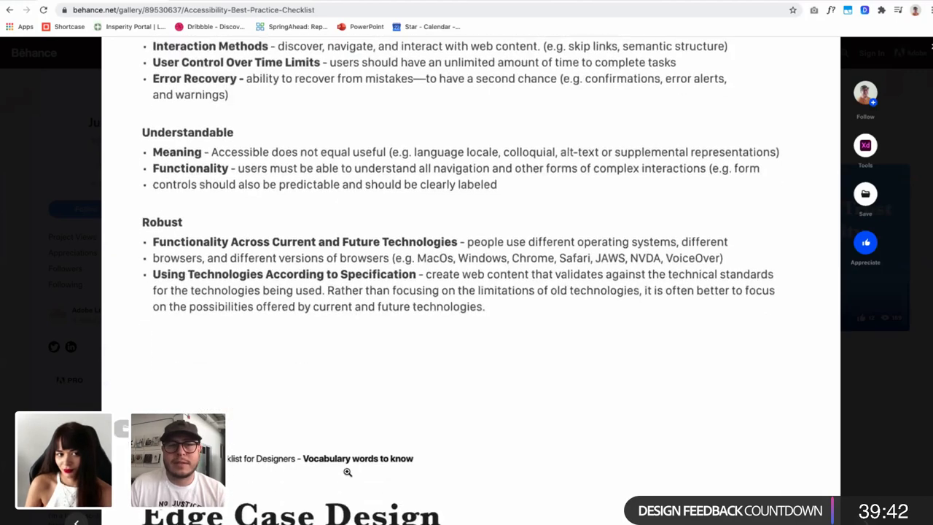
pyautogui.scroll(-8, 347, 473)
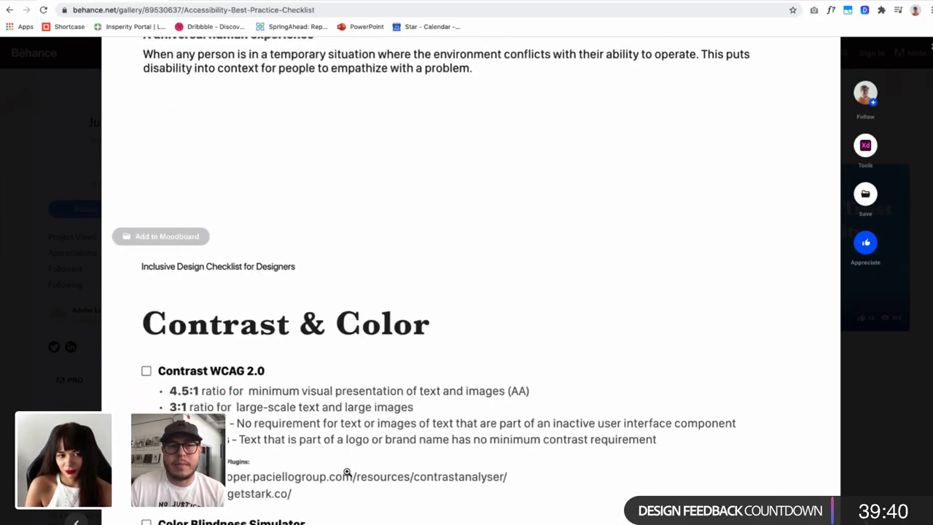
pyautogui.scroll(-3, 347, 472)
pyautogui.scroll(1, 346, 474)
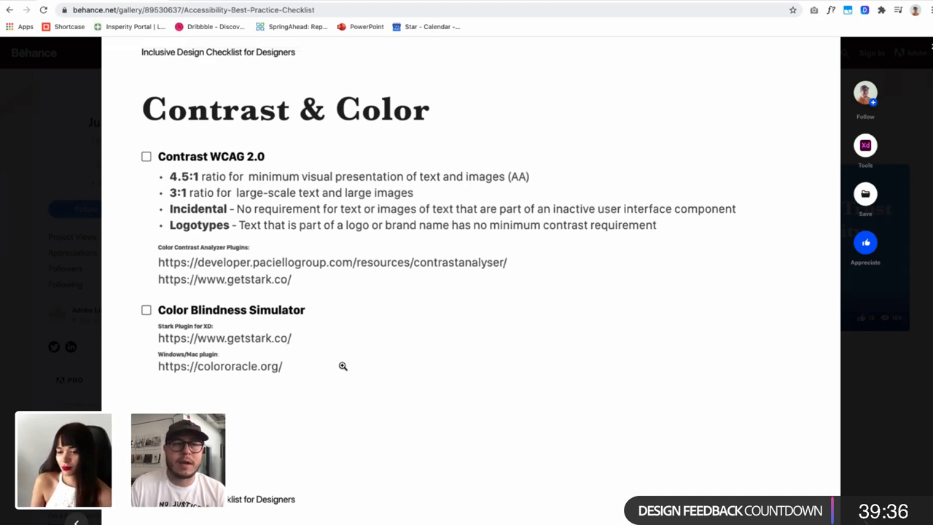
pyautogui.scroll(-2, 354, 375)
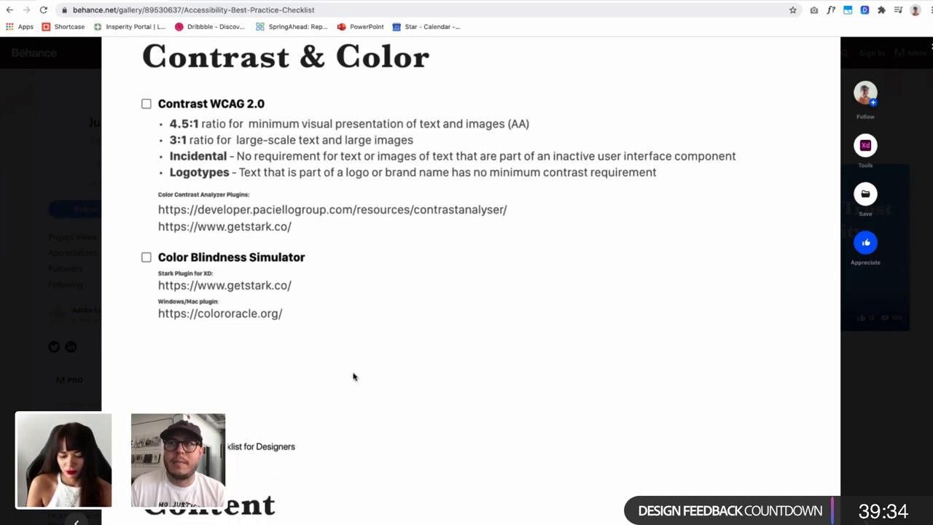
pyautogui.scroll(-5, 354, 376)
pyautogui.scroll(-2, 355, 374)
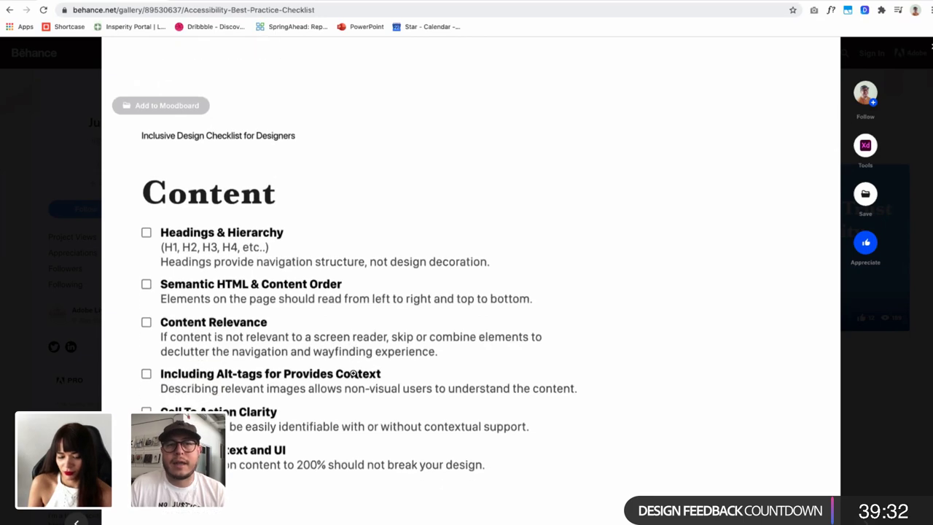
# Read the rest of the checklist's Content section and its Resources & References list
pyautogui.scroll(-3, 358, 373)
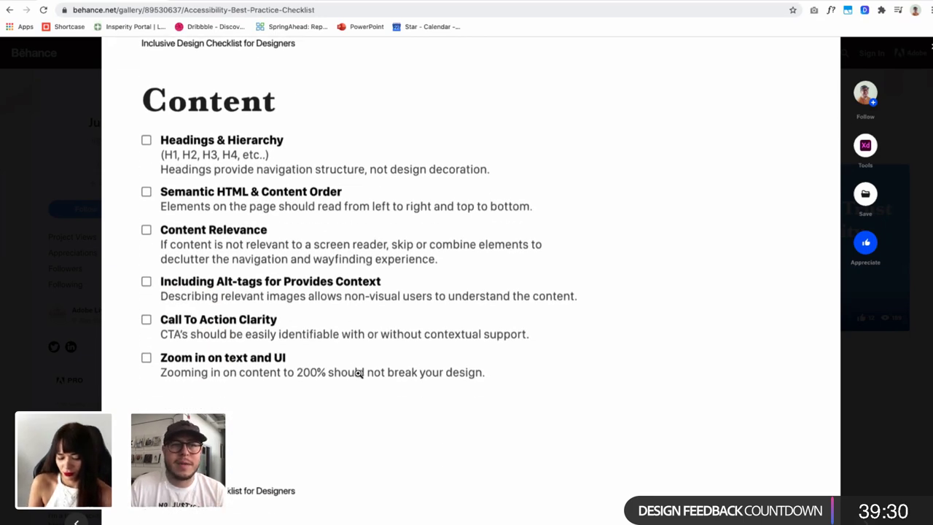
pyautogui.scroll(-4, 358, 374)
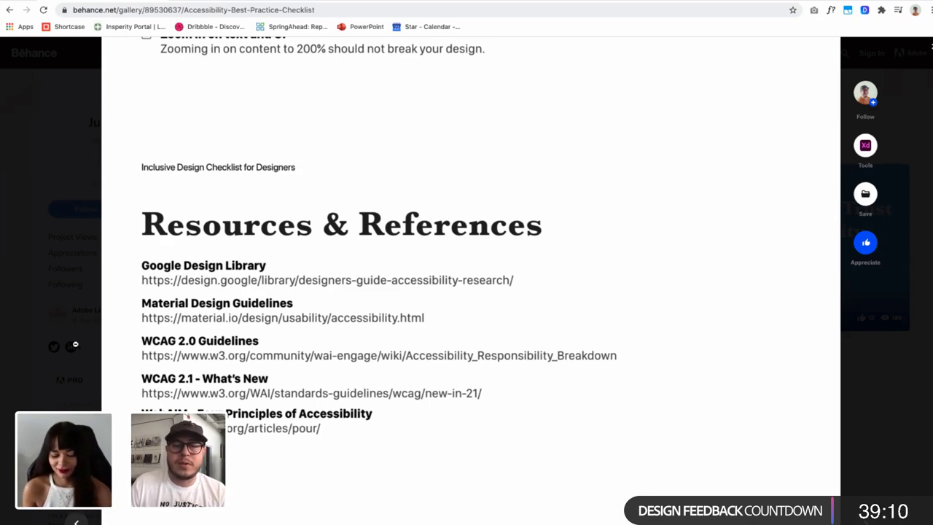
pyautogui.click(75, 345)
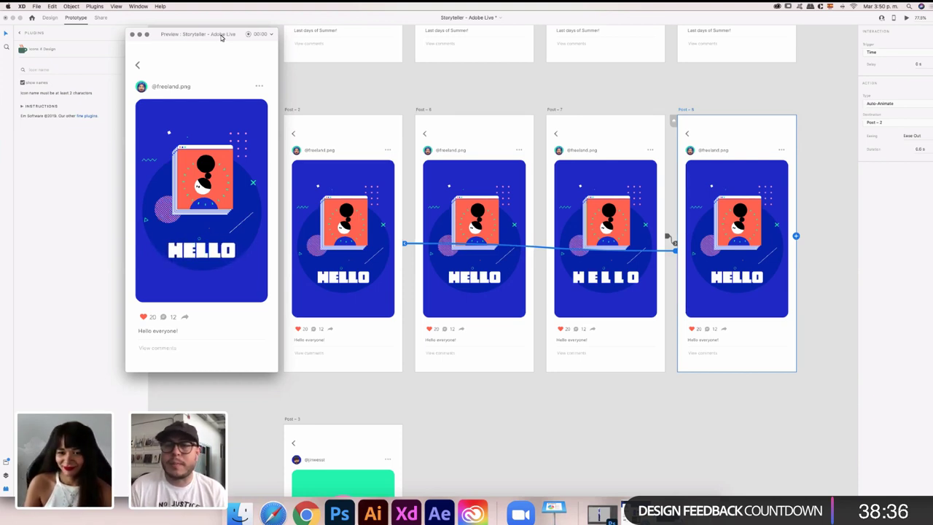
# Return to the XD project in Design mode and shorten the diagonal white line on Post – 6 to about 12 px
pyautogui.click(51, 19)
pyautogui.moveTo(209, 35); pyautogui.dragTo(213, 23)
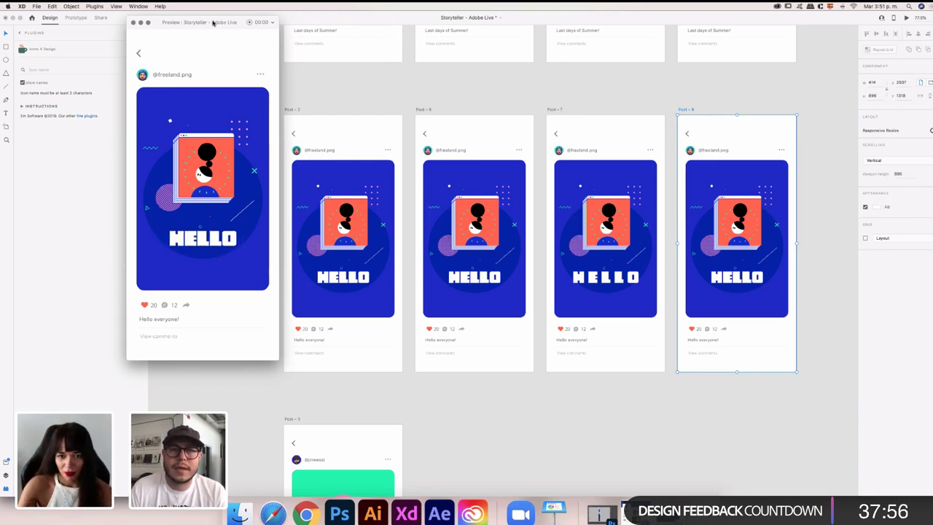
pyautogui.click(634, 259)
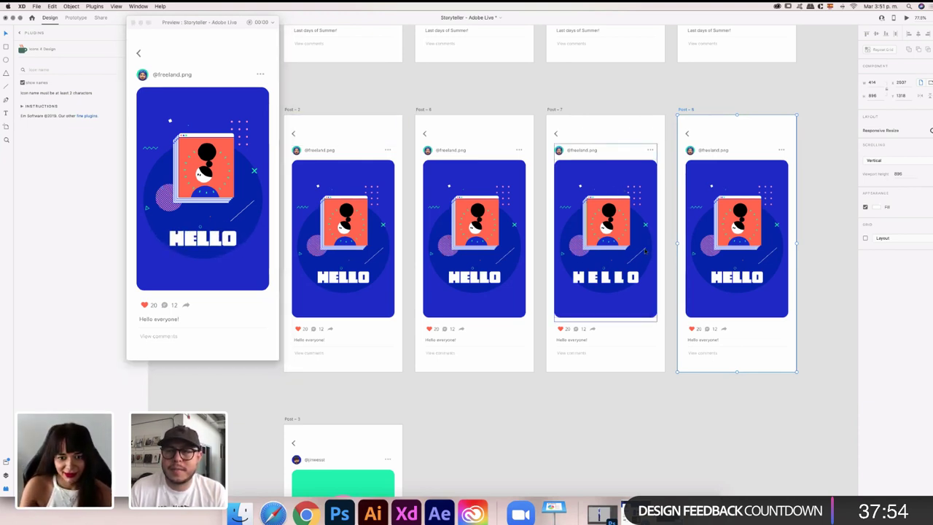
pyautogui.click(514, 252)
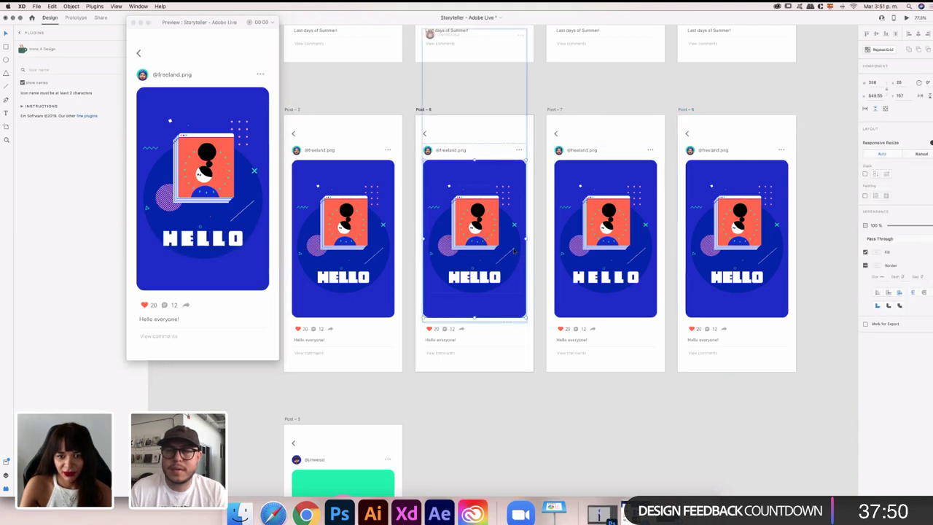
pyautogui.doubleClick(514, 252)
pyautogui.click(514, 251)
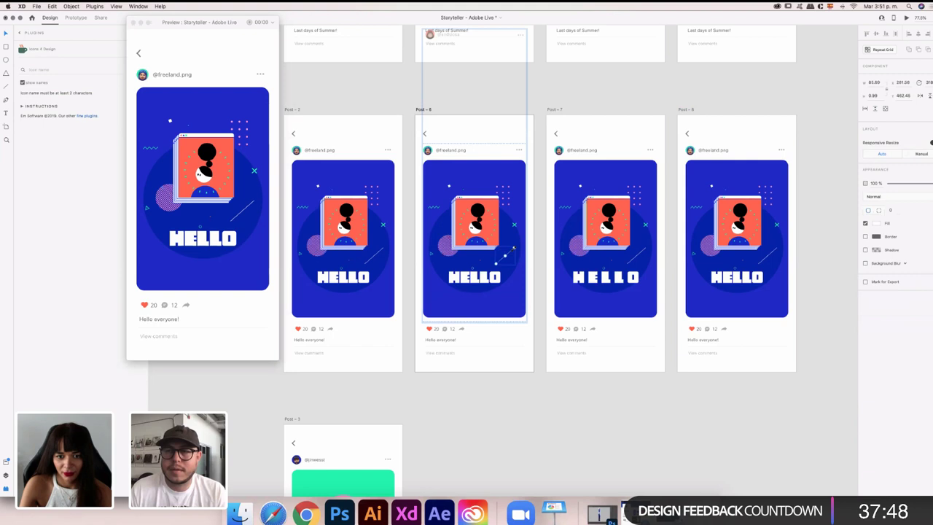
pyautogui.moveTo(501, 260); pyautogui.dragTo(499, 262)
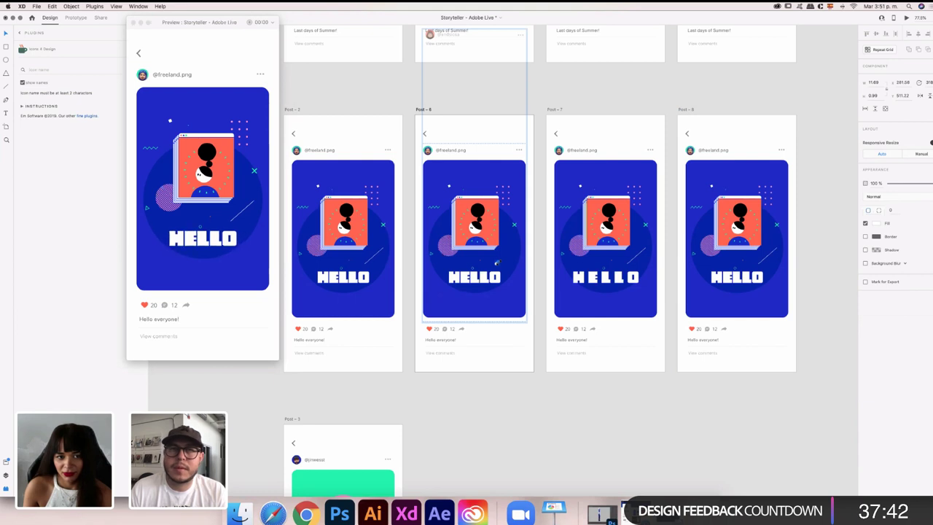
# Select the character's head inside the Post – 6 illustration and unlink its component
pyautogui.click(477, 228)
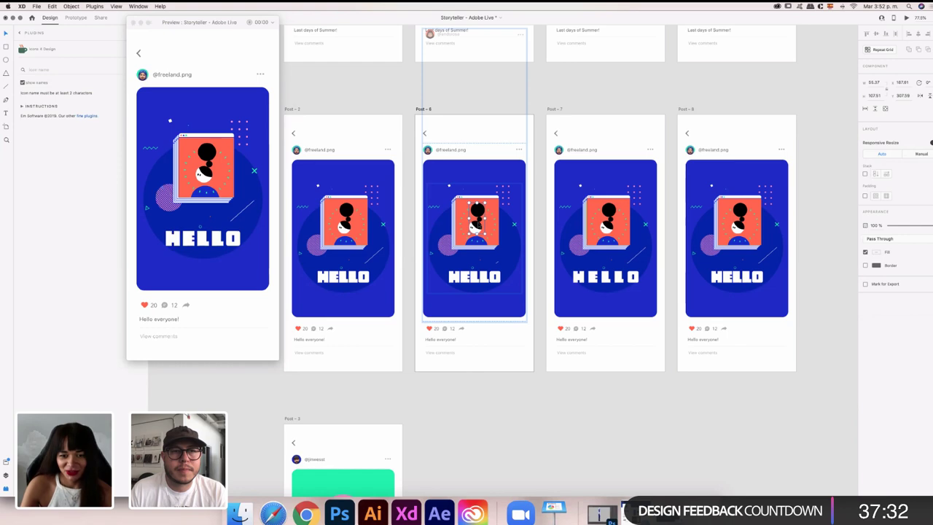
pyautogui.scroll(3, 479, 222)
pyautogui.scroll(5, 479, 222)
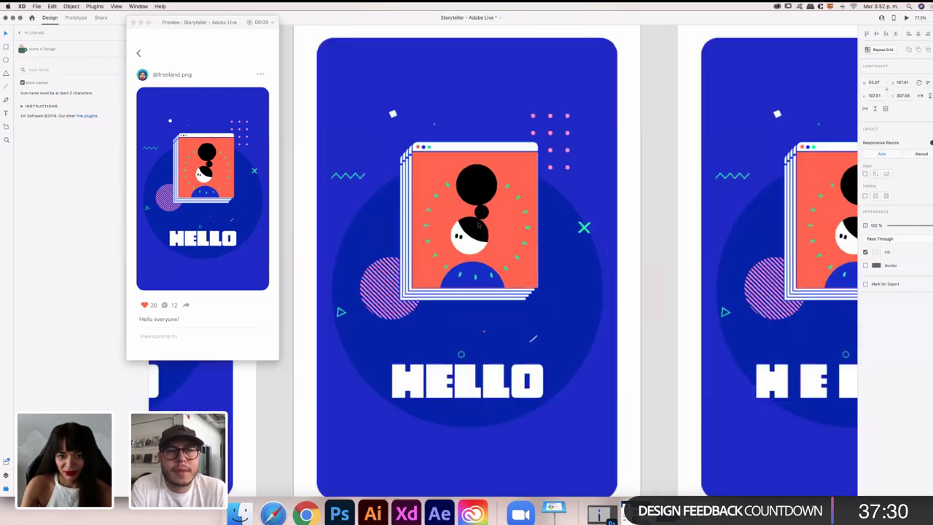
pyautogui.scroll(4, 477, 222)
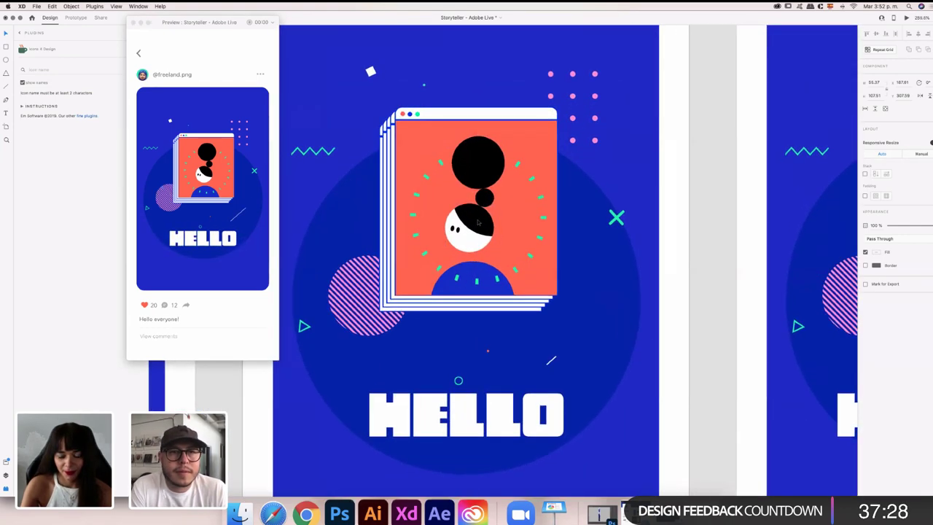
pyautogui.click(478, 223)
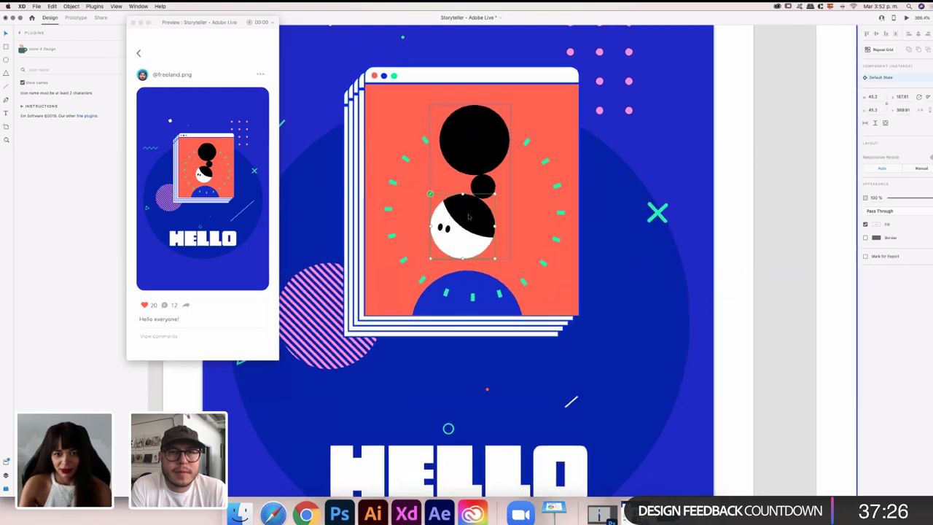
pyautogui.rightClick(469, 213)
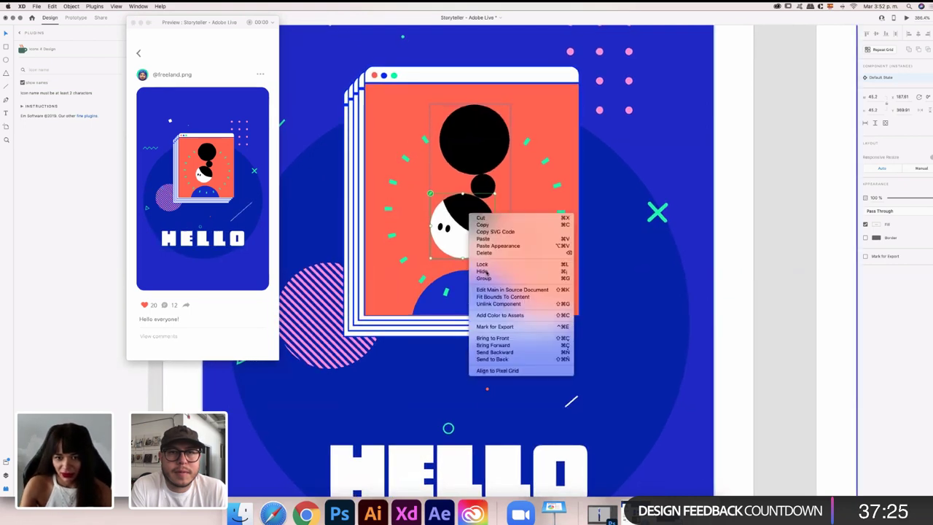
pyautogui.click(523, 303)
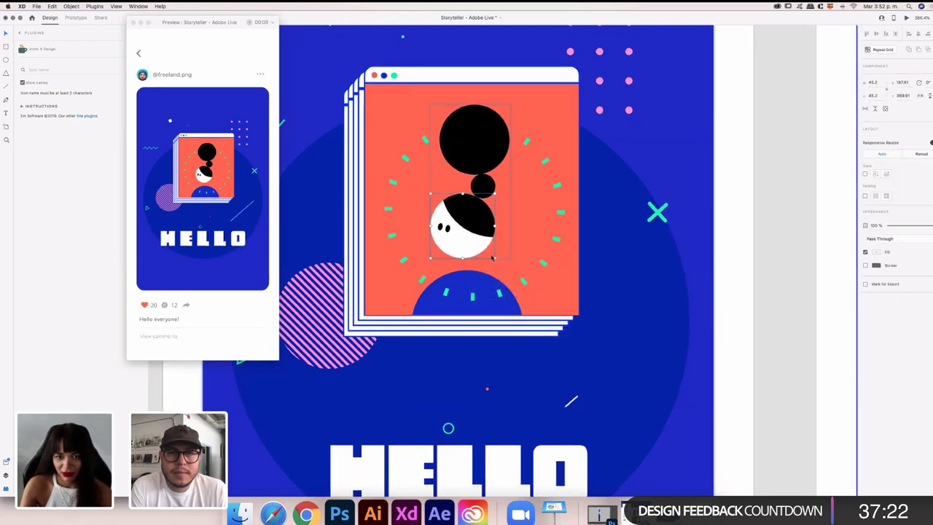
# Try rotating the character's head on Post – 6 about 75 degrees counterclockwise
pyautogui.click(475, 233)
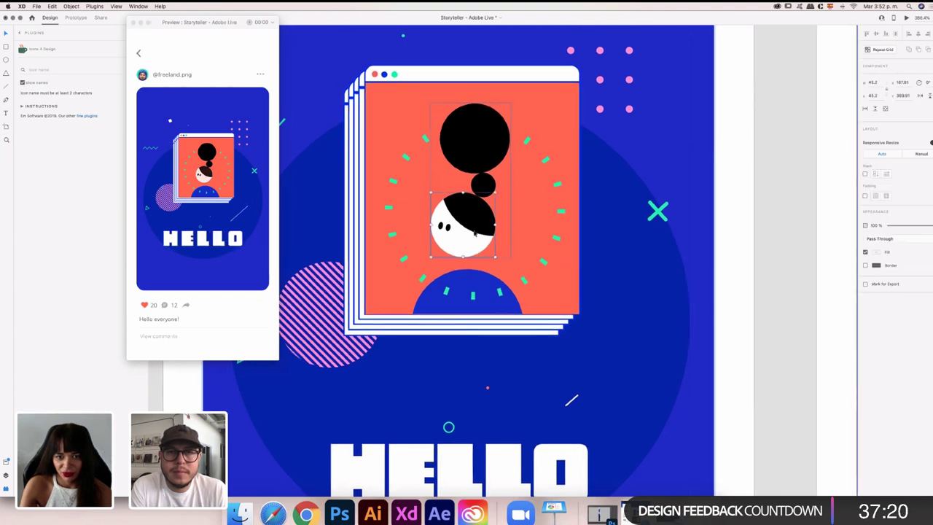
pyautogui.scroll(3, 475, 233)
pyautogui.scroll(3, 488, 232)
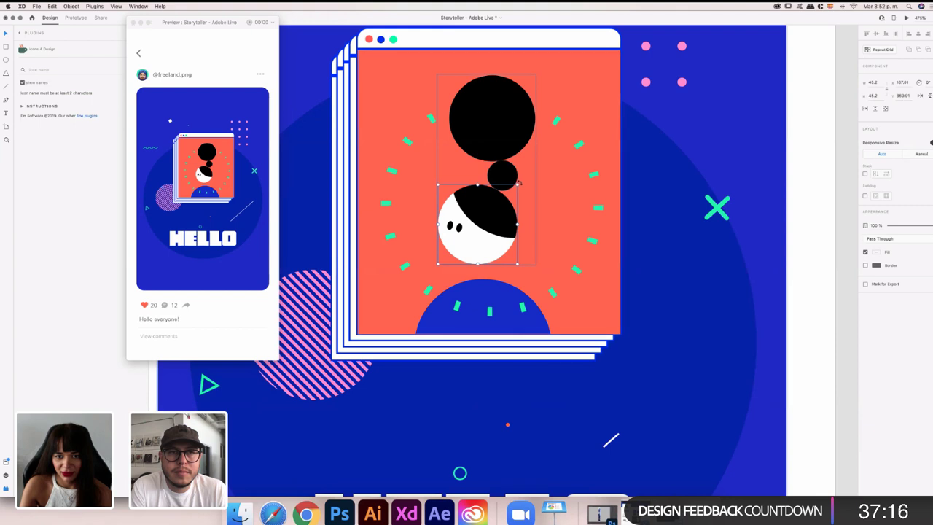
pyautogui.moveTo(519, 182); pyautogui.dragTo(446, 159)
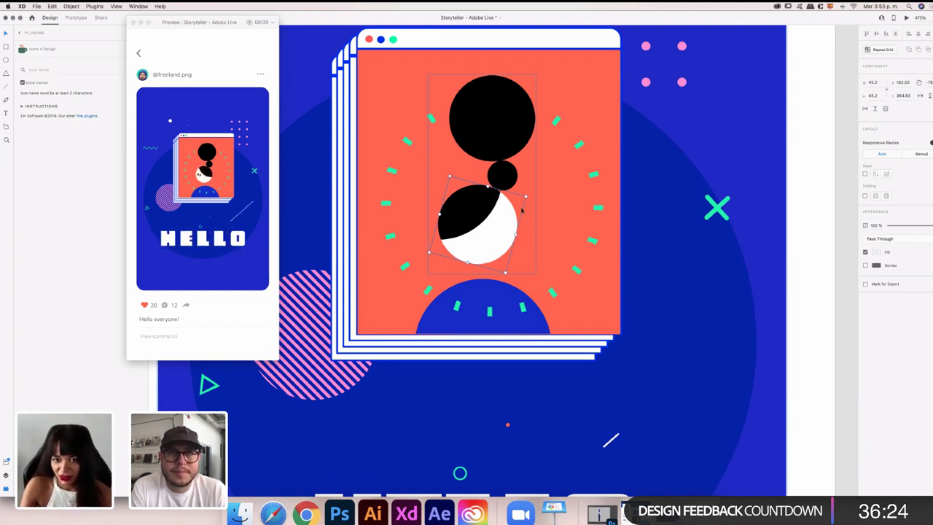
pyautogui.scroll(-5, 522, 210)
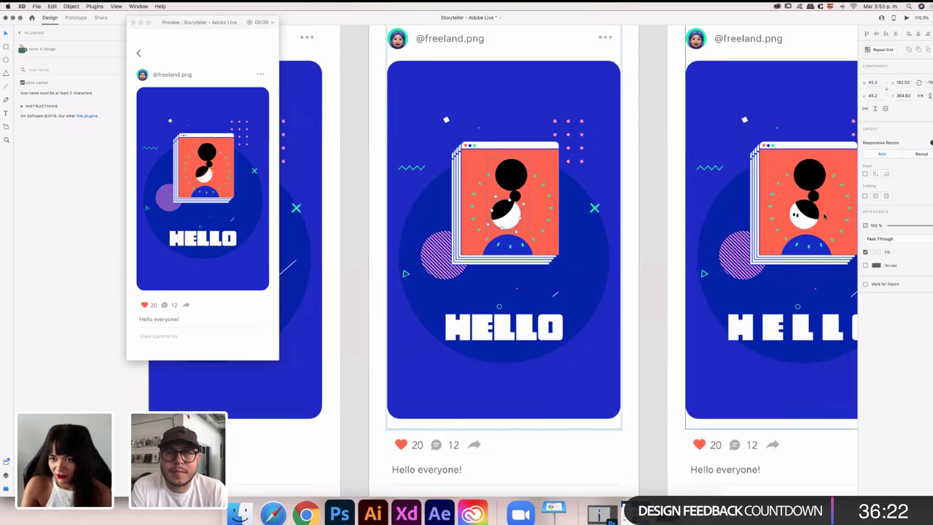
pyautogui.click(508, 213)
pyautogui.hscroll(-3, 532, 214)
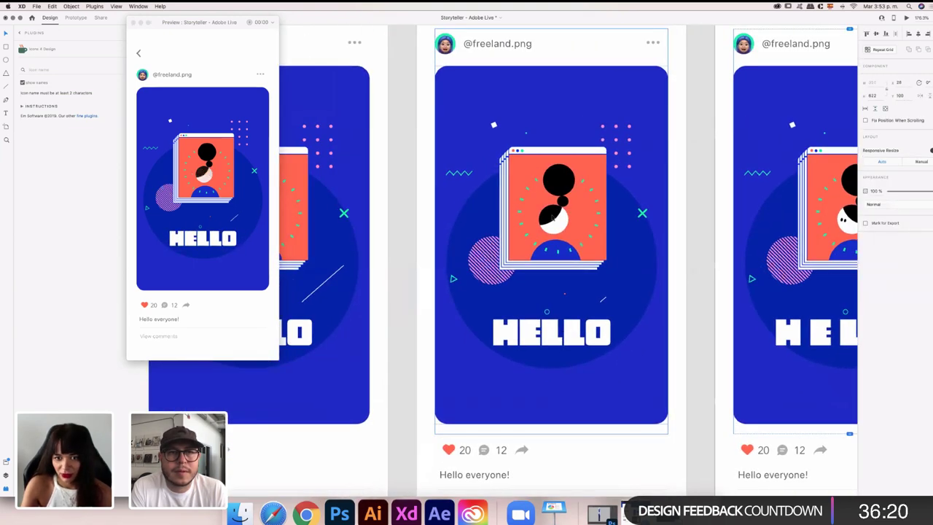
pyautogui.scroll(6, 552, 216)
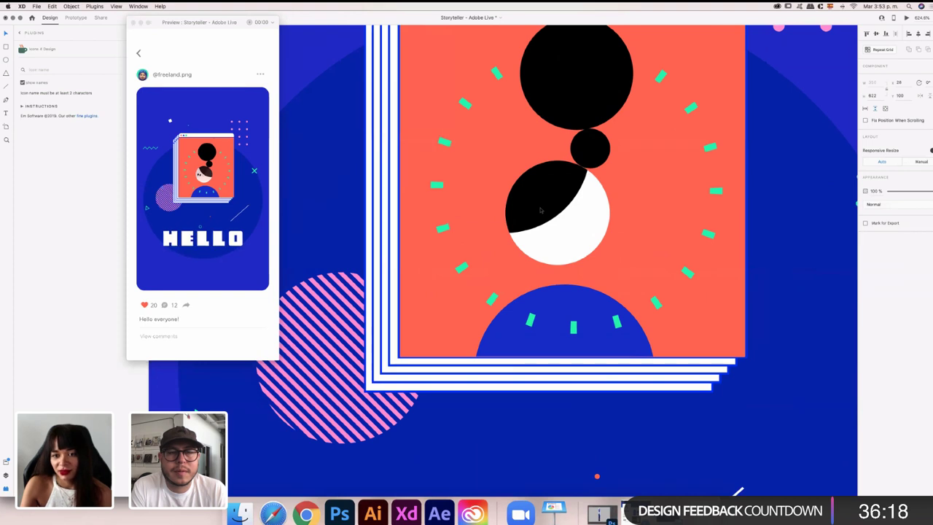
# Move the character's two eyes horizontally about 26 px to the opposite side of the face
pyautogui.click(530, 217)
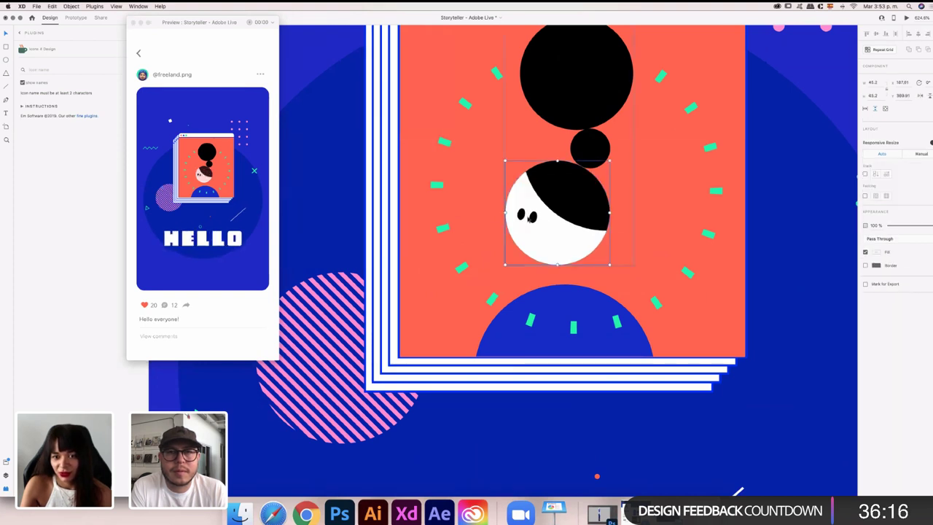
pyautogui.doubleClick(527, 216)
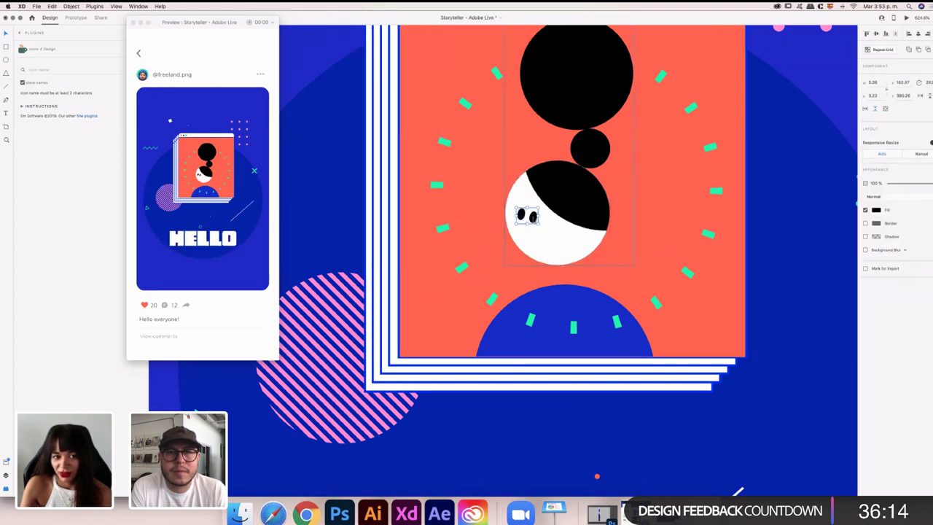
pyautogui.moveTo(526, 216); pyautogui.dragTo(597, 230)
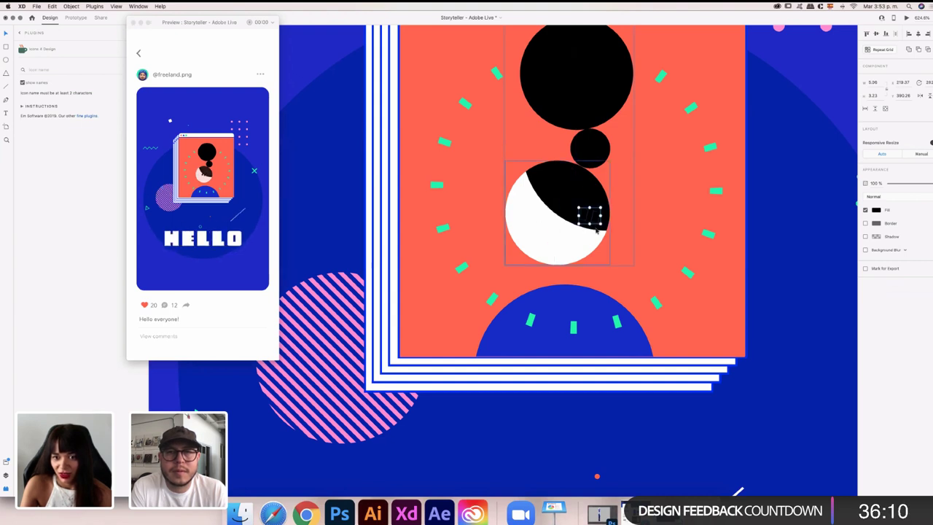
# Rotate the head 60 degrees counterclockwise and nudge the eyes 1 px to the right
pyautogui.click(589, 243)
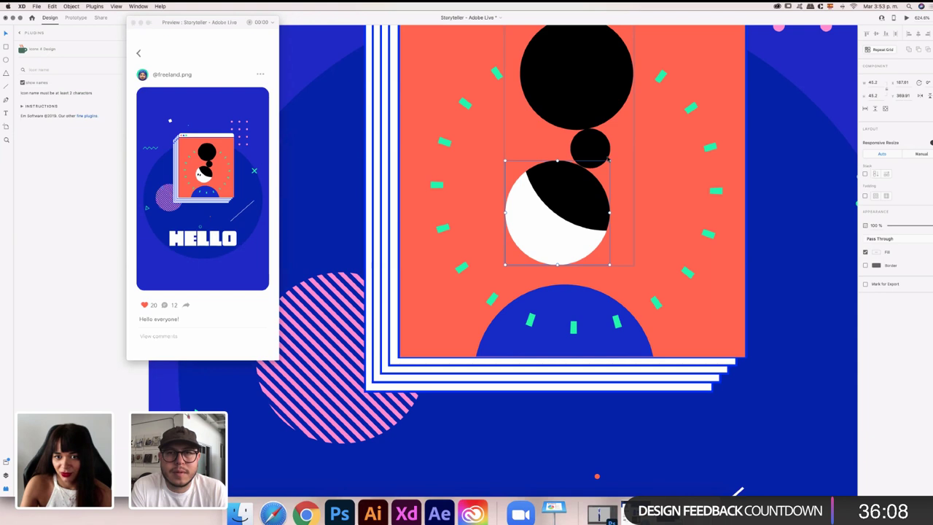
pyautogui.moveTo(503, 157); pyautogui.dragTo(524, 138)
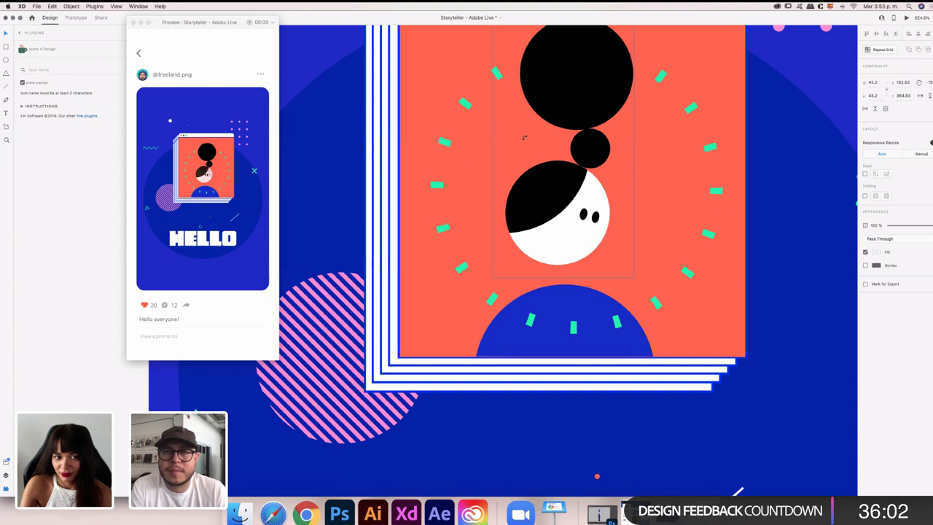
pyautogui.moveTo(524, 137); pyautogui.dragTo(525, 139)
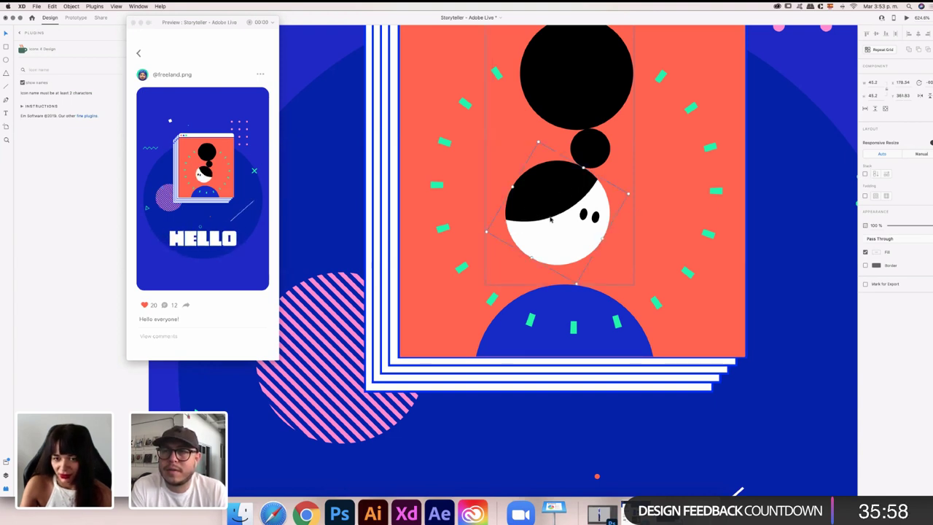
pyautogui.doubleClick(593, 219)
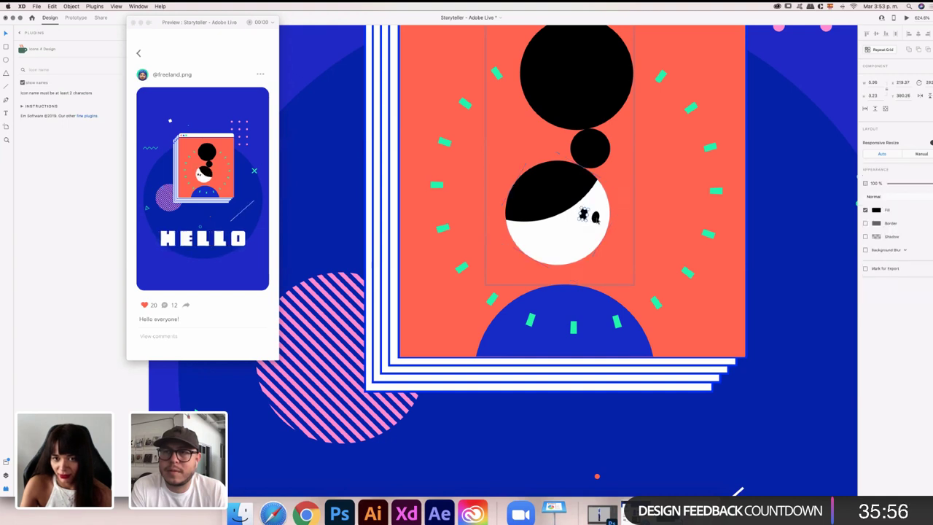
pyautogui.press('Right')
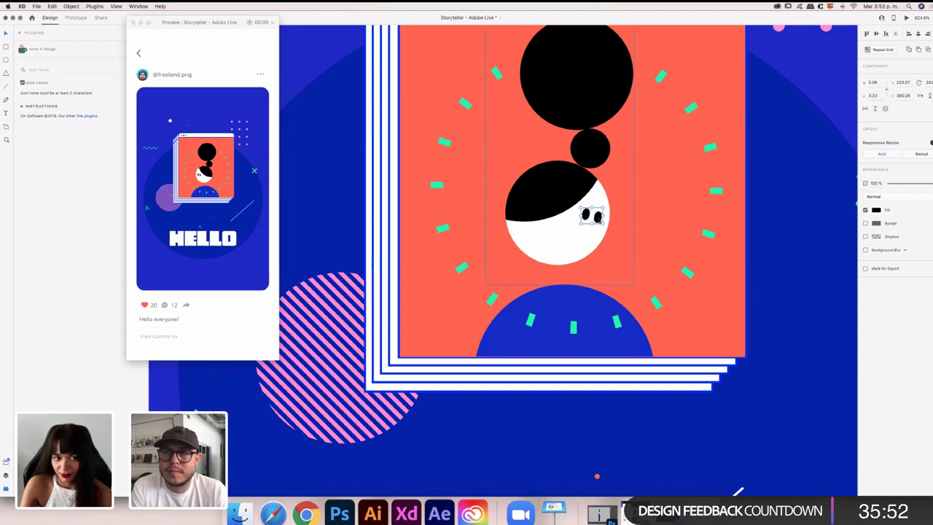
# Move the small black circle of the hair bun about 30 px left, onto the other side of the head
pyautogui.click(594, 151)
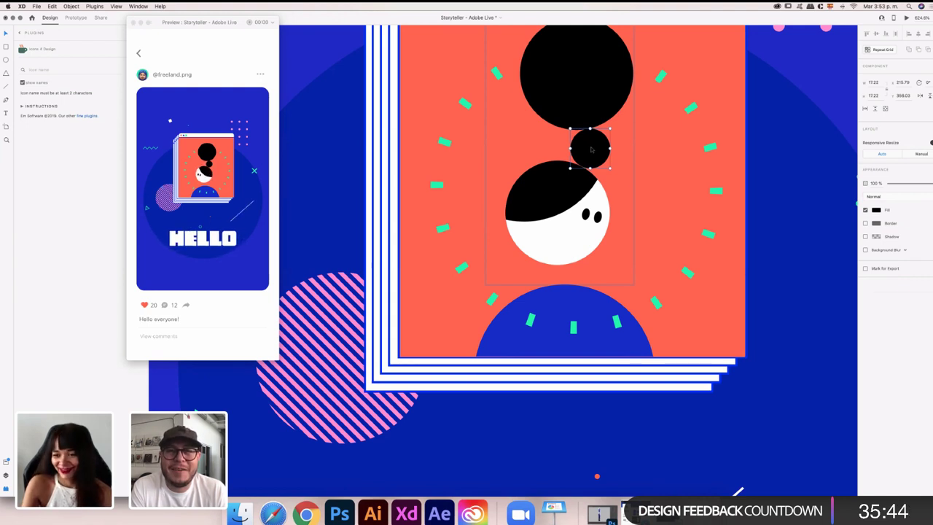
pyautogui.moveTo(592, 150); pyautogui.dragTo(522, 151)
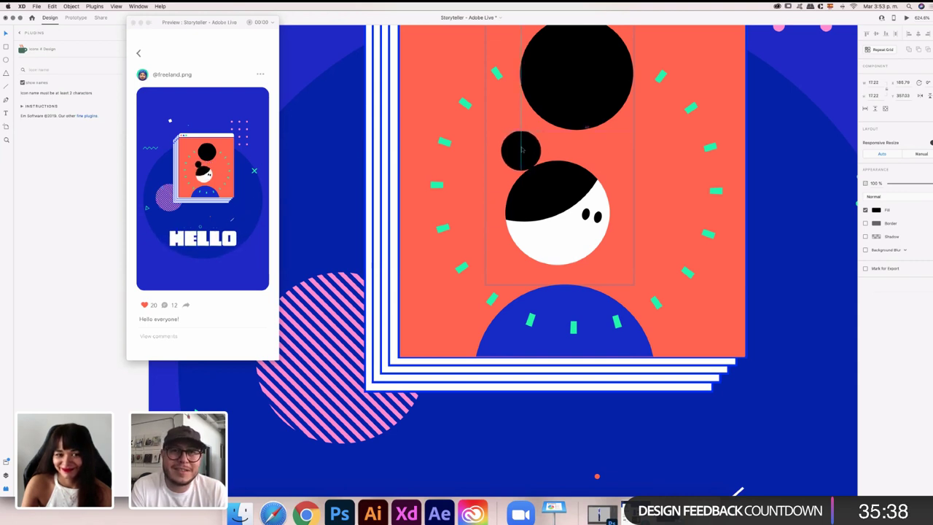
pyautogui.click(522, 149)
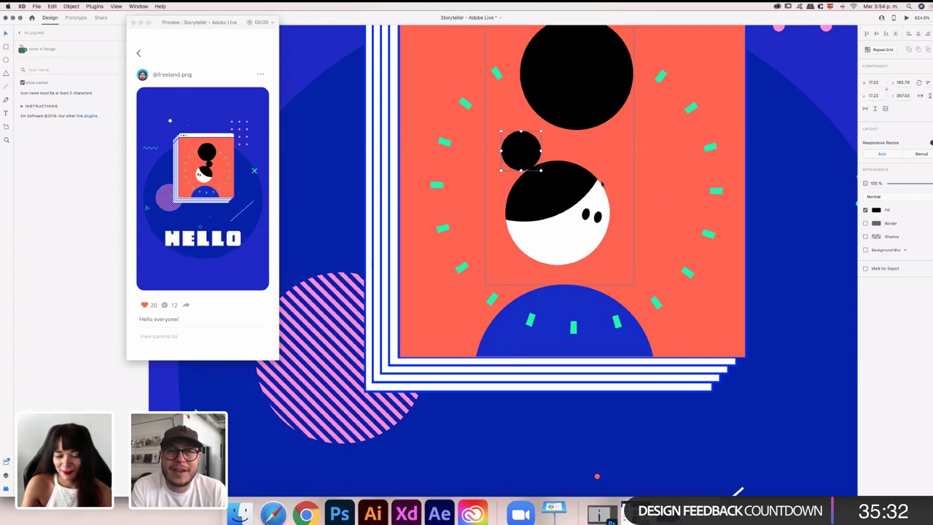
# Remove the two eyes from inside the character's head and paste them back on the face as separate shapes
pyautogui.scroll(-5, 602, 184)
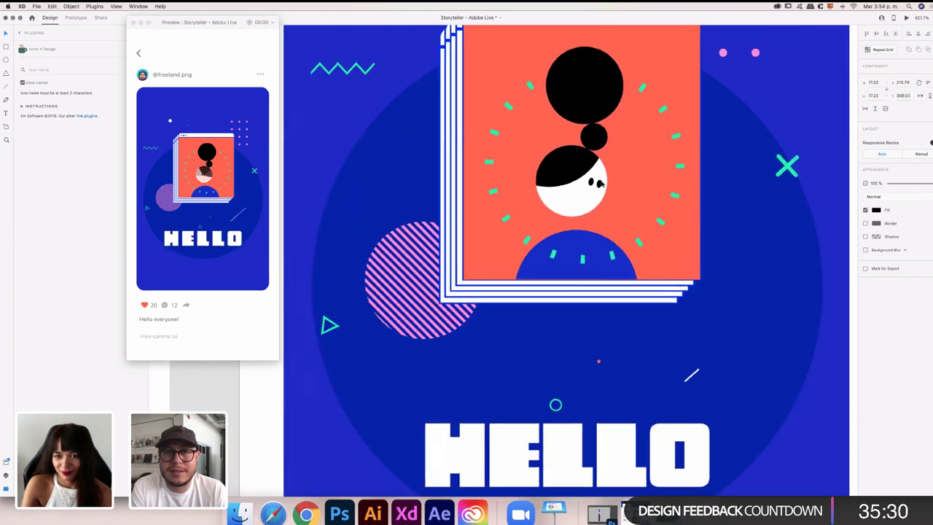
pyautogui.click(594, 182)
pyautogui.press('Delete')
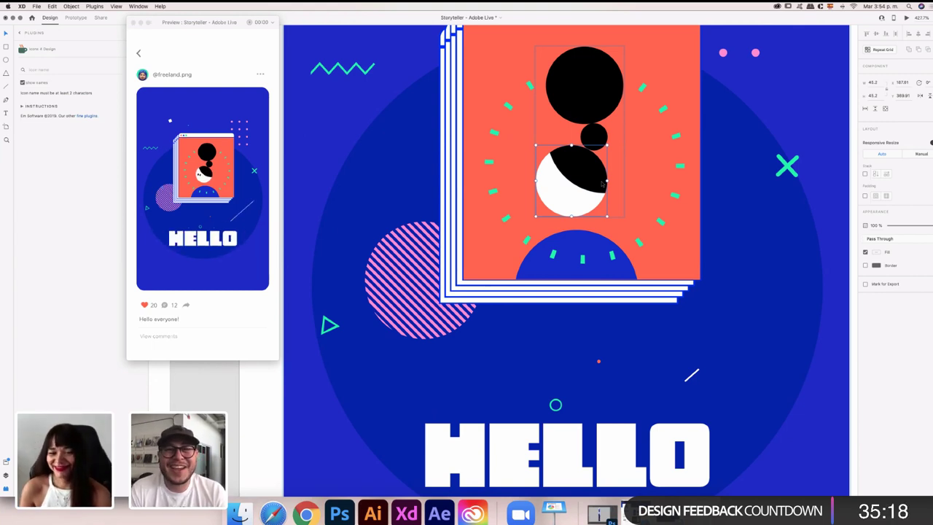
pyautogui.press('super+v')
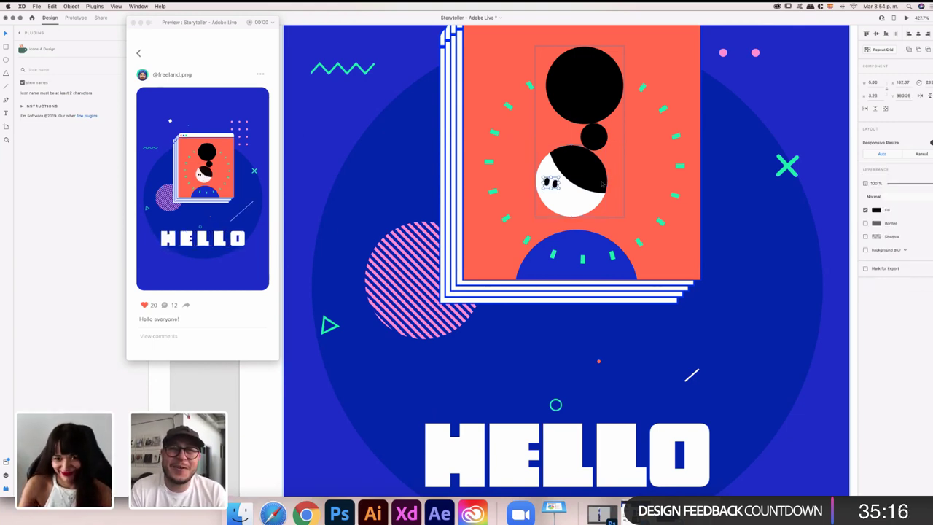
# Try rotating the head counterclockwise with the eyes left in place, and undo the attempt
pyautogui.click(591, 175)
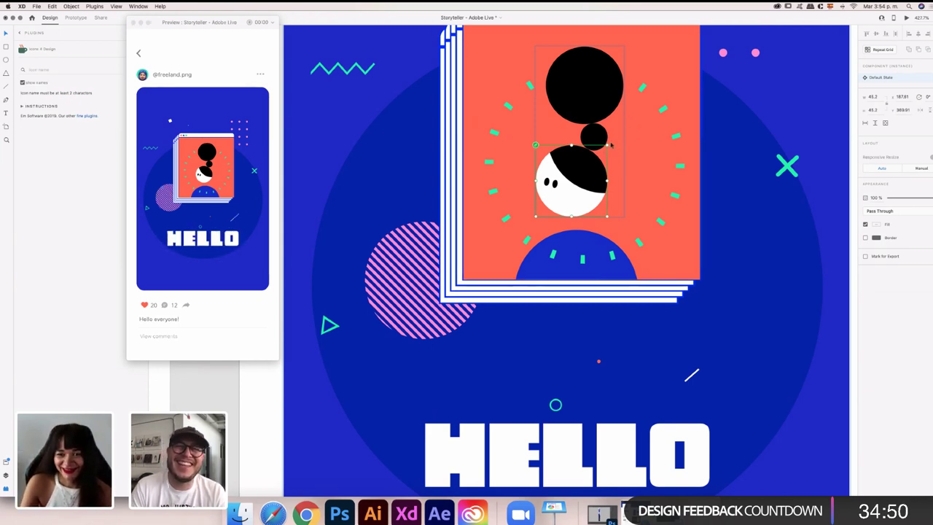
pyautogui.press('Escape')
pyautogui.moveTo(595, 126); pyautogui.dragTo(564, 203)
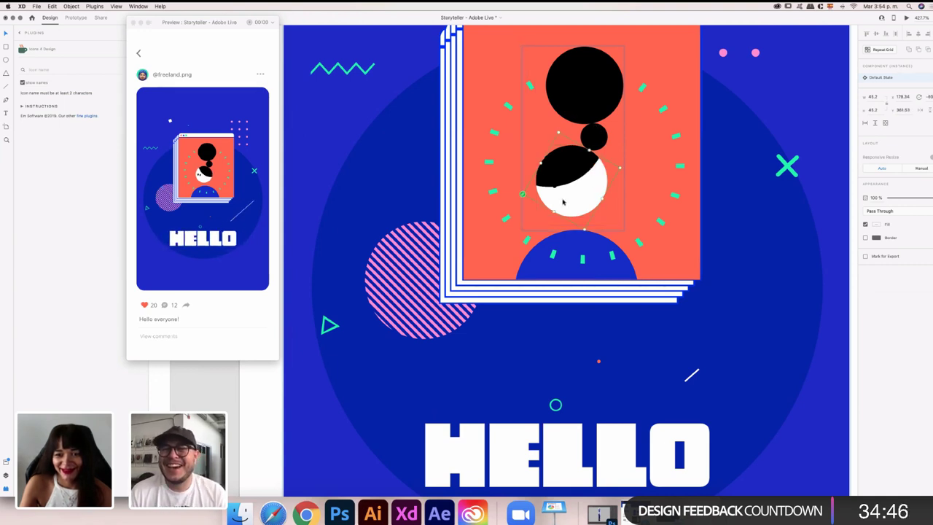
pyautogui.click(565, 184)
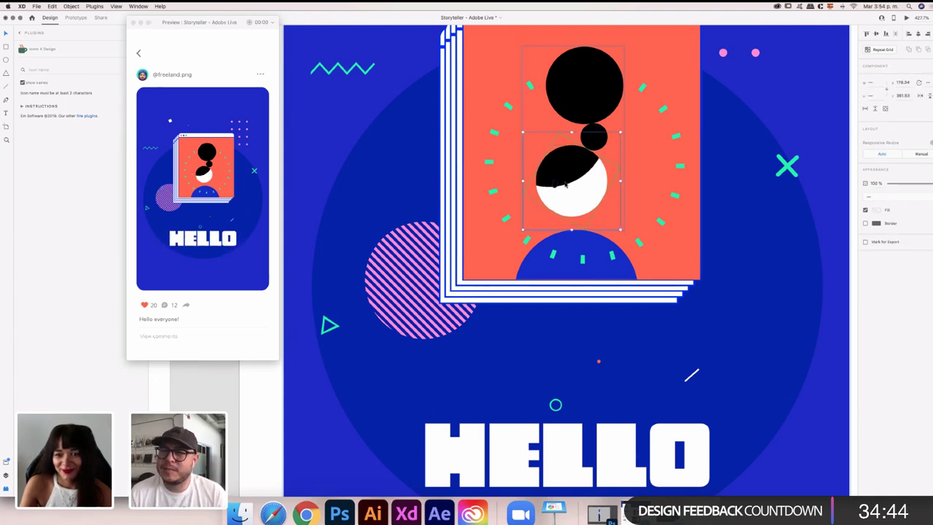
pyautogui.press('super+z')
# Move the two eyes to the right side of the face and rotate the head counterclockwise so the hair covers its upper left
pyautogui.doubleClick(548, 184)
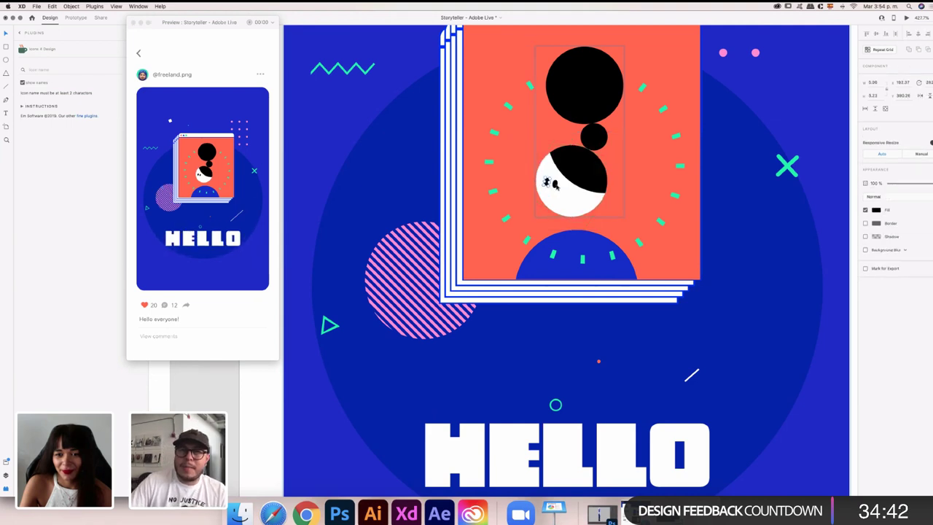
pyautogui.moveTo(551, 184); pyautogui.dragTo(605, 197)
pyautogui.press('Escape')
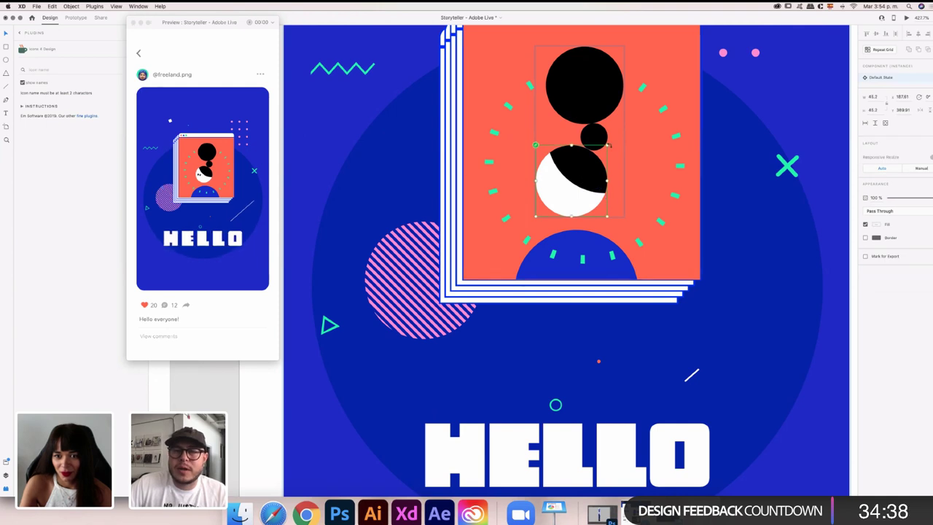
pyautogui.moveTo(580, 125); pyautogui.dragTo(554, 124)
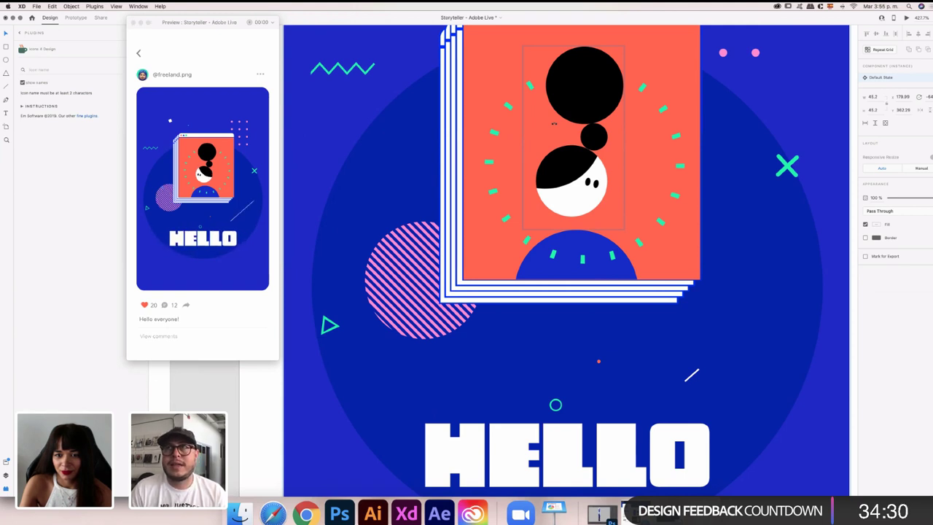
pyautogui.click(561, 132)
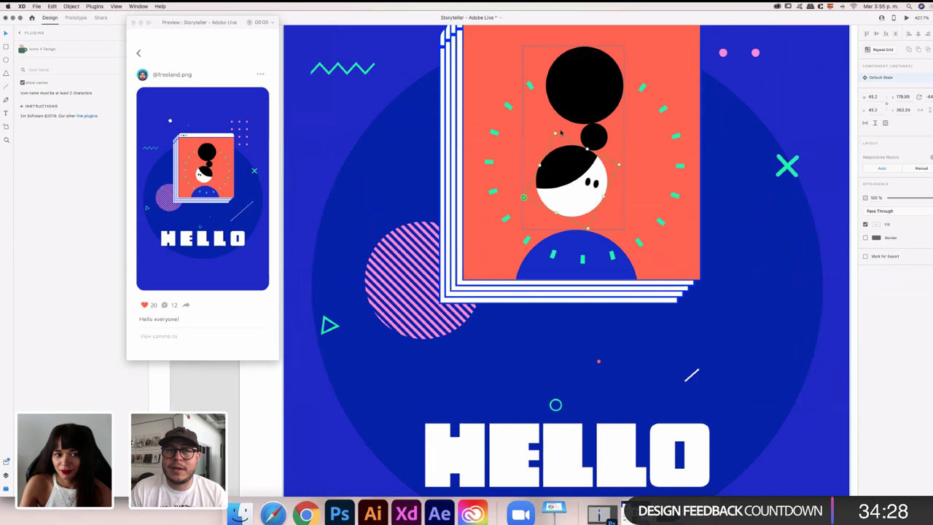
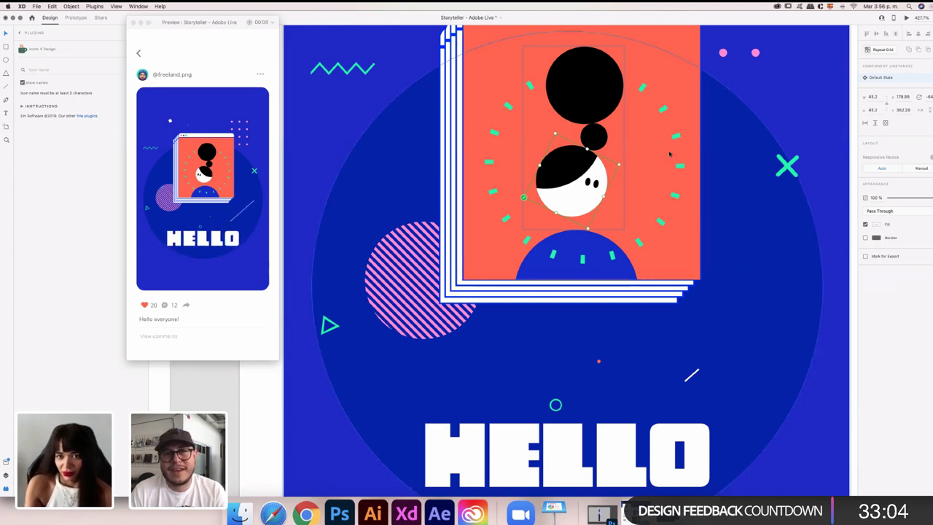
# Try the small black hair bun at the head's upper left and return it to its place below the large bun
pyautogui.click(595, 136)
pyautogui.moveTo(597, 137); pyautogui.dragTo(552, 138)
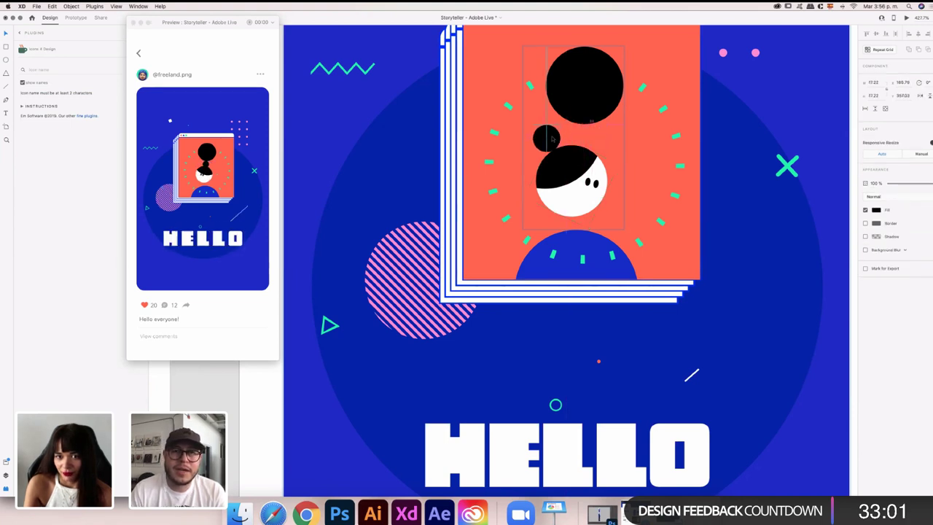
pyautogui.click(552, 138)
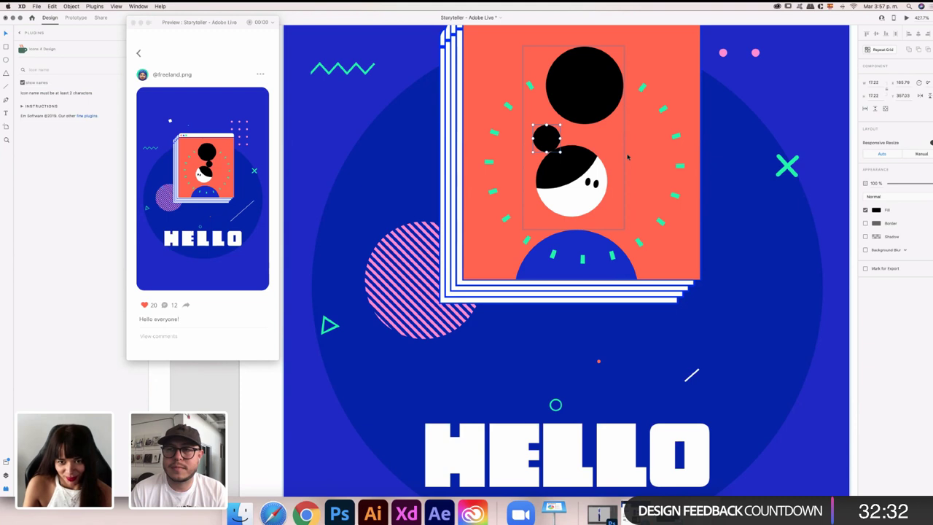
pyautogui.scroll(-1, 338, 157)
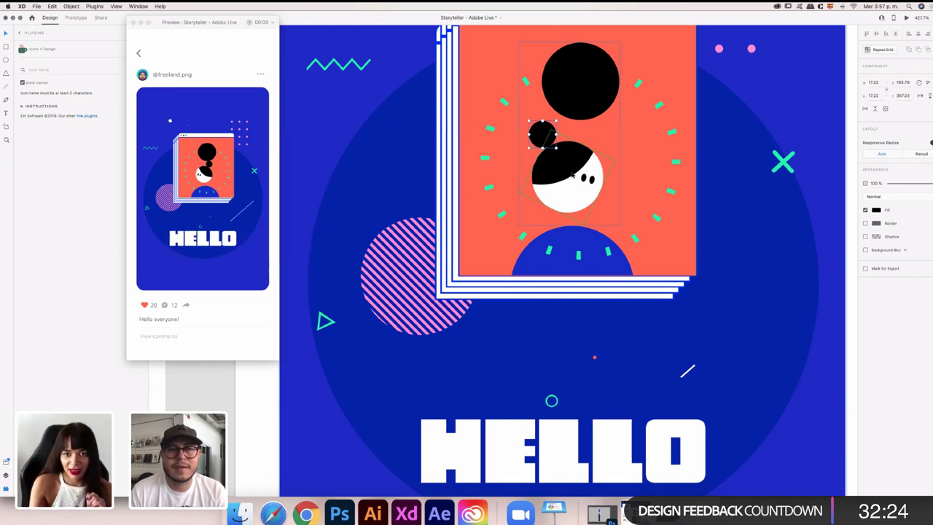
pyautogui.moveTo(548, 137); pyautogui.dragTo(596, 136)
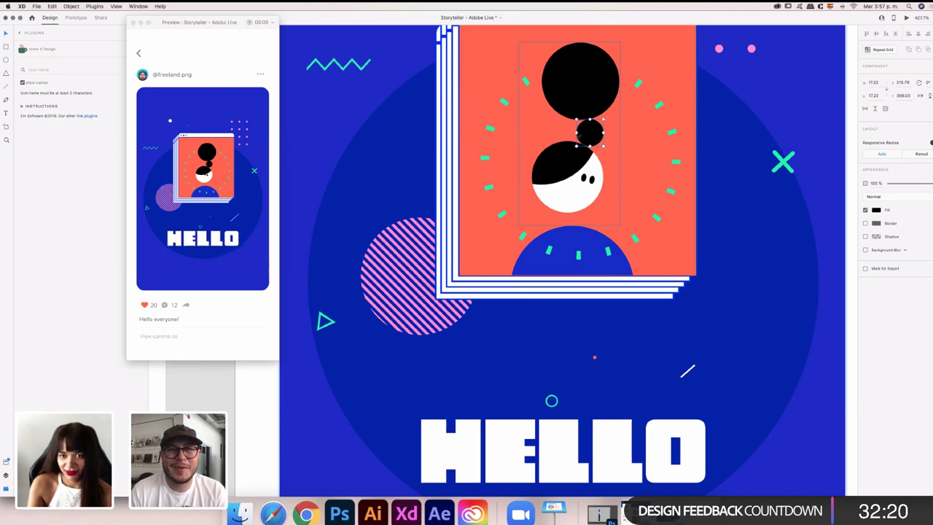
# Move the small bun to the head's upper left and place the large bun above and to the left of it
pyautogui.moveTo(594, 135); pyautogui.dragTo(539, 141)
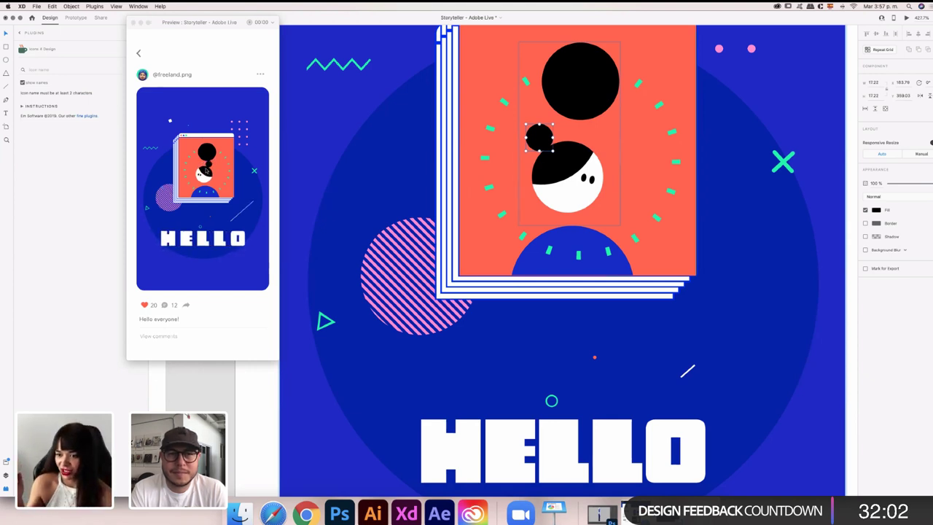
pyautogui.click(587, 91)
pyautogui.moveTo(596, 95); pyautogui.dragTo(530, 104)
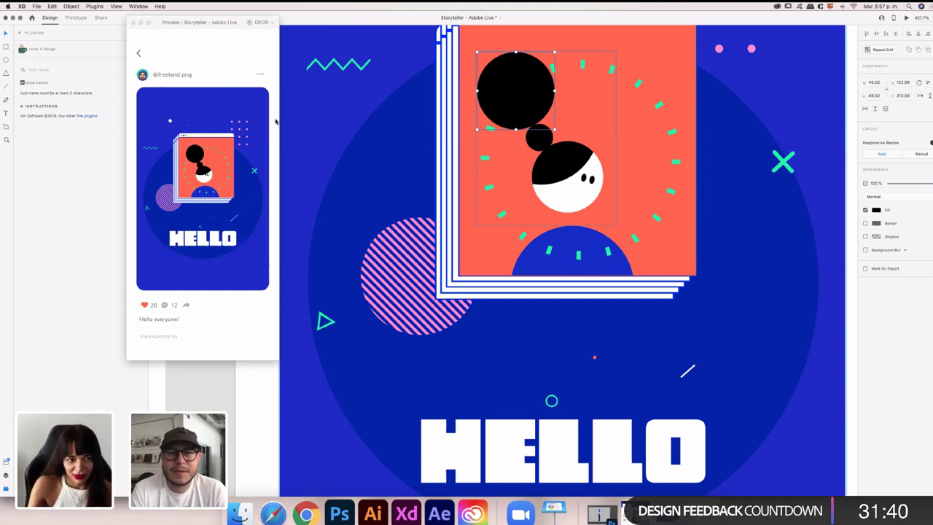
# Move the two eyes slightly lower on the right side of the face
pyautogui.click(567, 175)
pyautogui.doubleClick(568, 177)
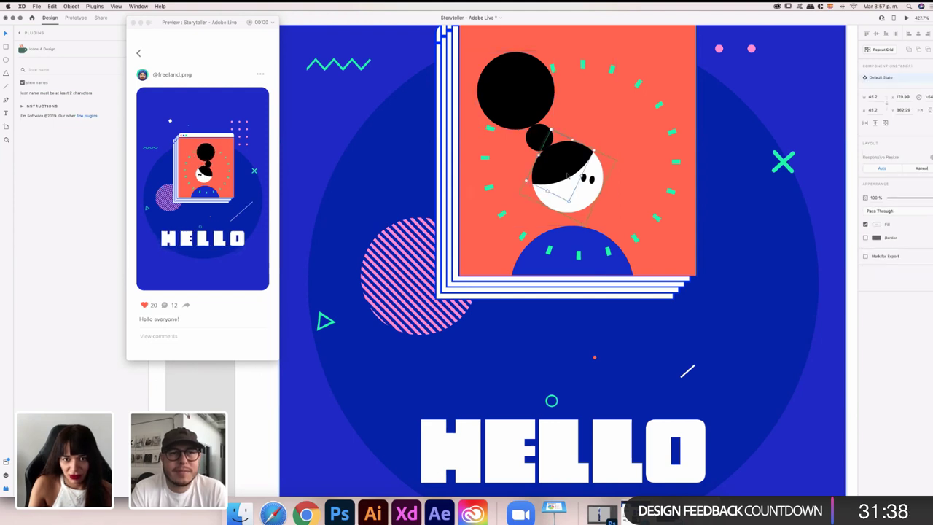
pyautogui.moveTo(587, 164)
pyautogui.mouseDown()
pyautogui.moveTo(589, 154)
pyautogui.moveTo(581, 178)
pyautogui.moveTo(581, 170)
pyautogui.mouseUp()
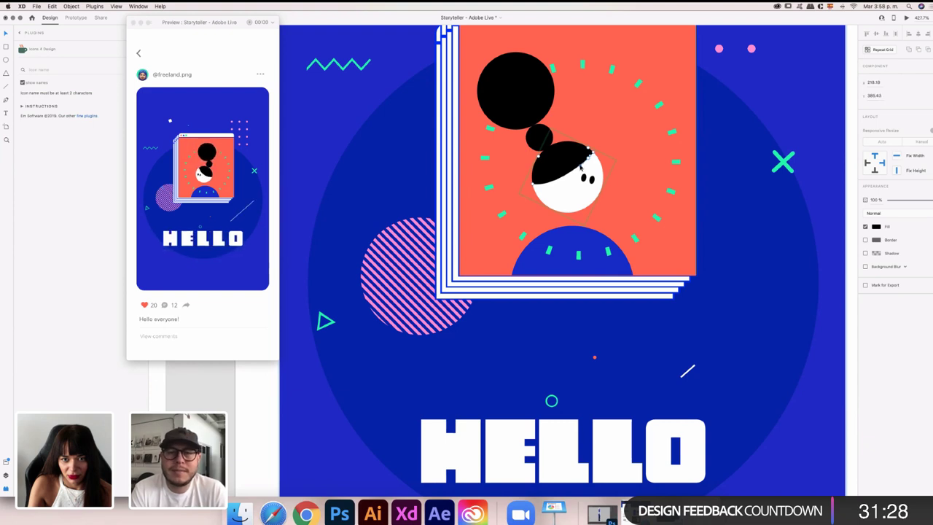
pyautogui.rightClick(609, 200)
pyautogui.click(602, 188)
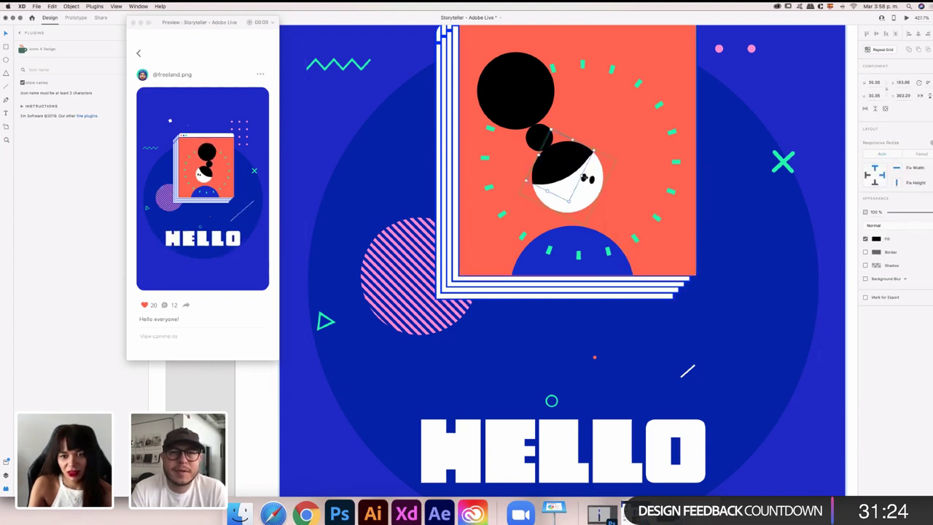
pyautogui.moveTo(585, 177); pyautogui.dragTo(592, 183)
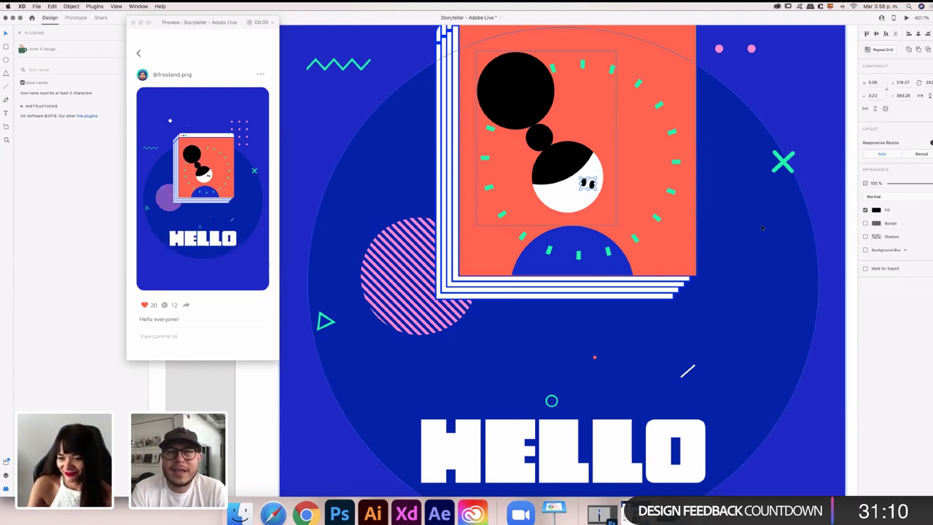
# Recolor the second dot in the middle column of the pink dot grid on the Post – 7 artboard to green
pyautogui.press('alt')
pyautogui.scroll(-5, 762, 228)
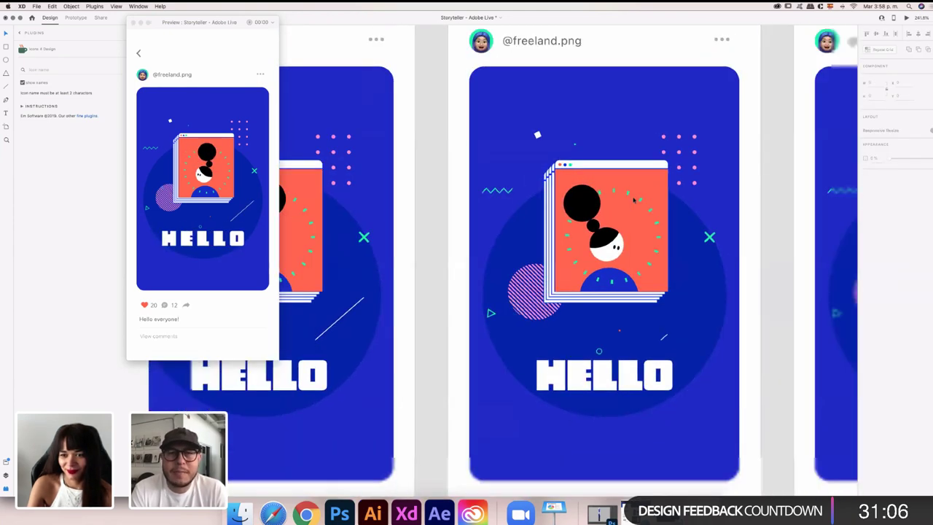
pyautogui.scroll(-5, 634, 199)
pyautogui.hscroll(3, 634, 199)
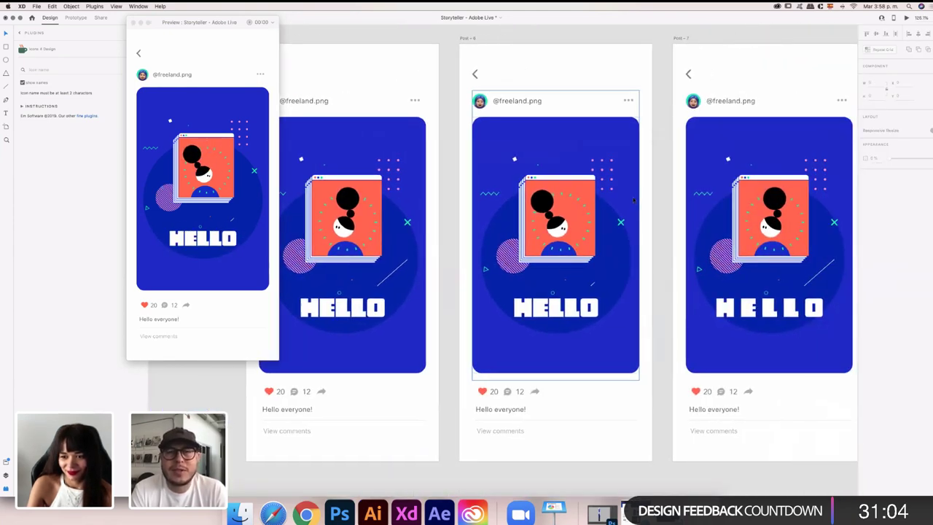
pyautogui.hscroll(4, 634, 199)
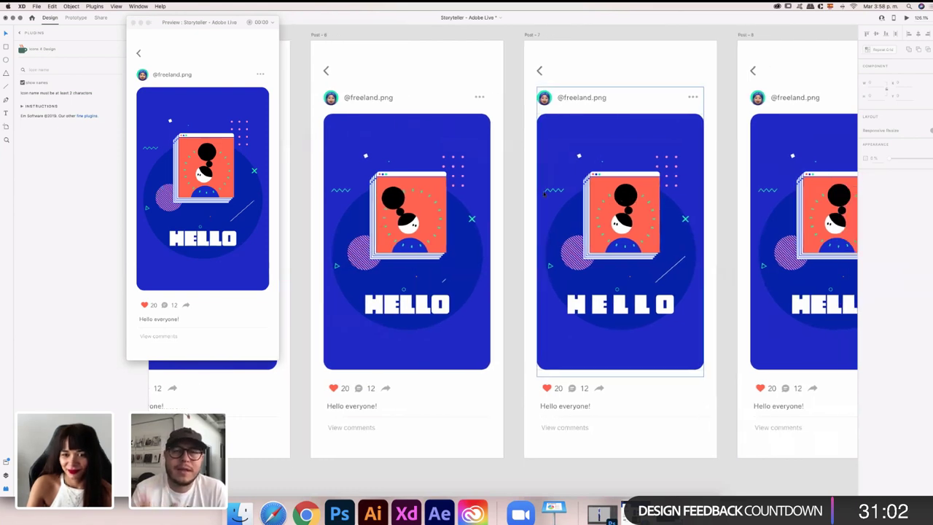
pyautogui.click(556, 191)
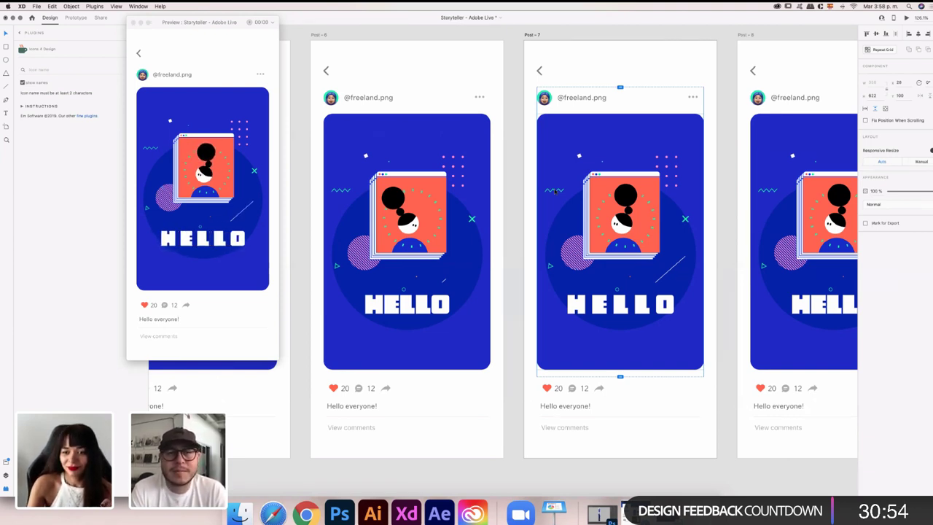
pyautogui.doubleClick(667, 168)
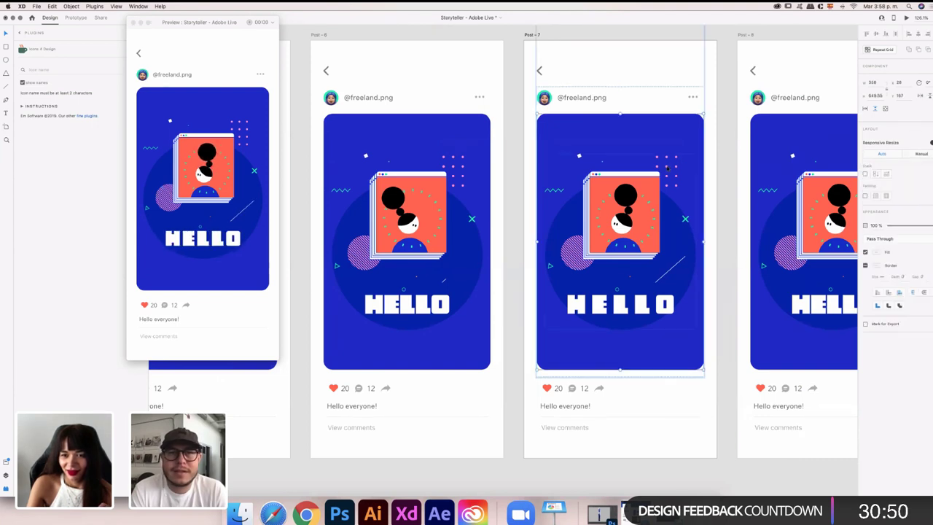
pyautogui.doubleClick(667, 169)
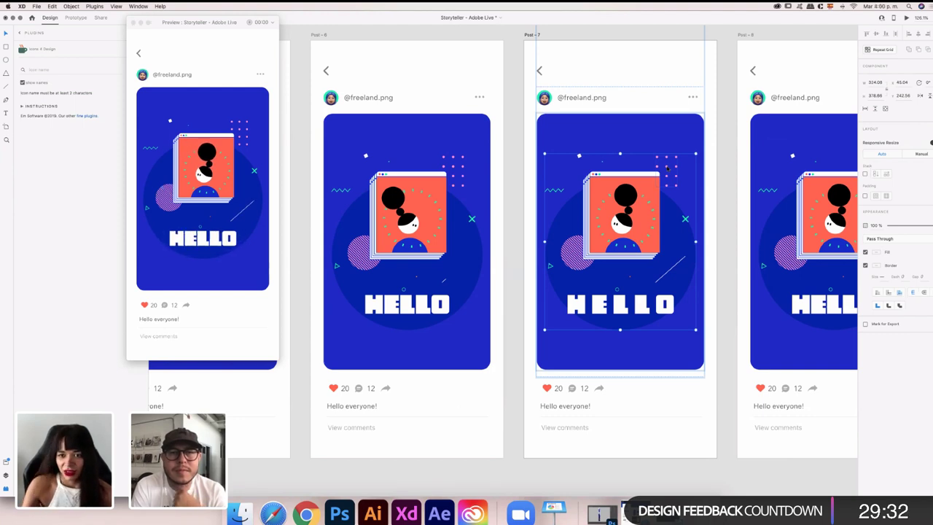
pyautogui.doubleClick(668, 168)
pyautogui.doubleClick(666, 167)
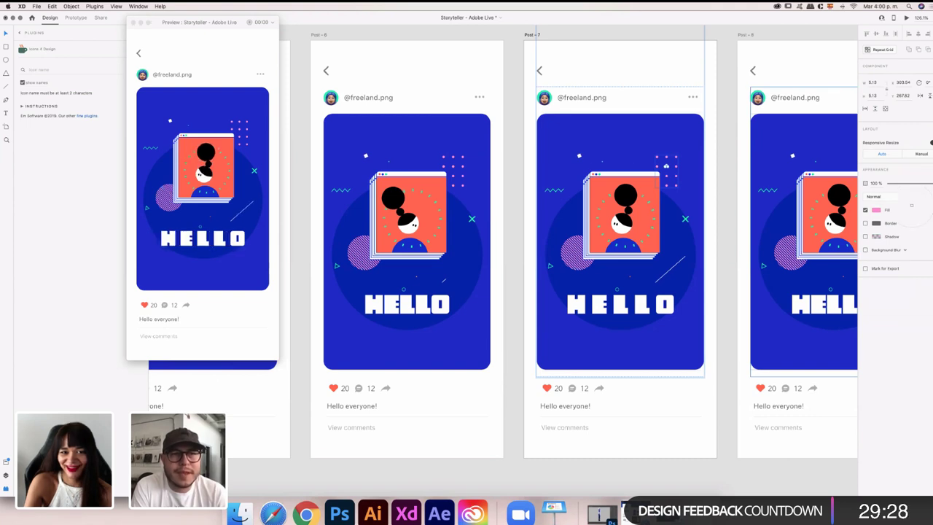
pyautogui.press('super+alt+v')
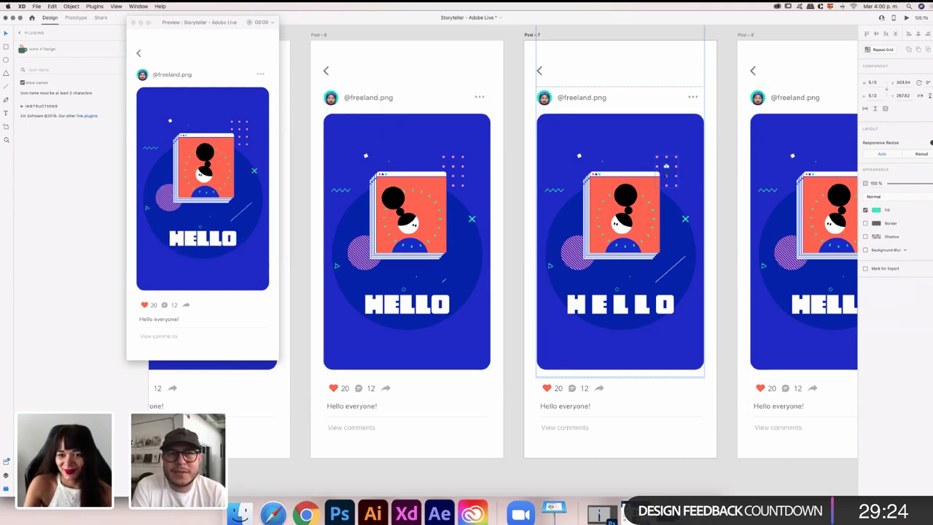
# Recolor the remaining dots in the middle column of the Post – 7 dot grid to the same green
pyautogui.moveTo(666, 166)
pyautogui.mouseDown()
pyautogui.moveTo(651, 181)
pyautogui.moveTo(682, 162)
pyautogui.moveTo(657, 164)
pyautogui.moveTo(666, 163)
pyautogui.moveTo(667, 176)
pyautogui.mouseUp()
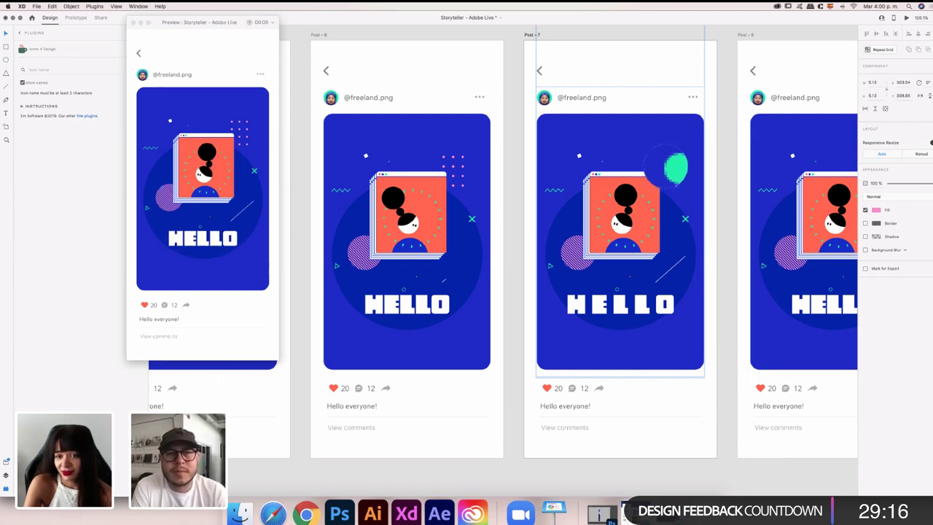
pyautogui.click(668, 160)
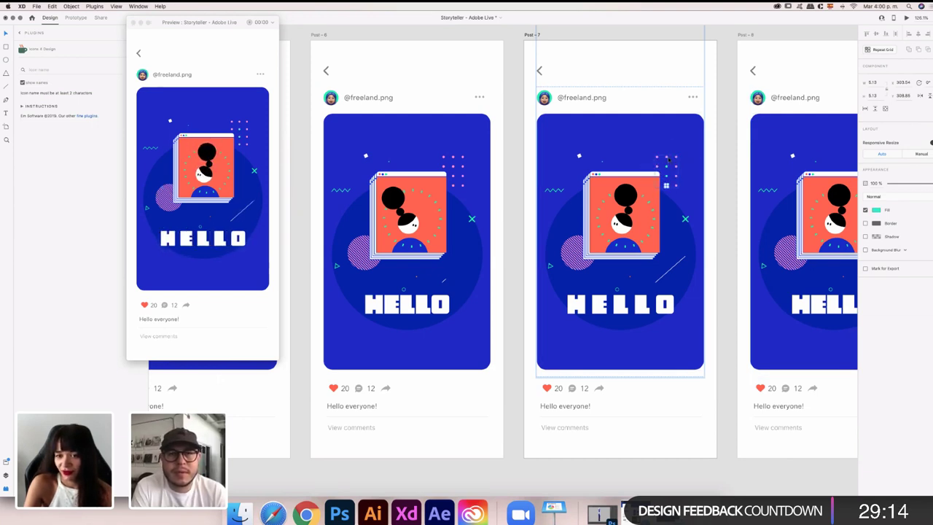
pyautogui.click(666, 156)
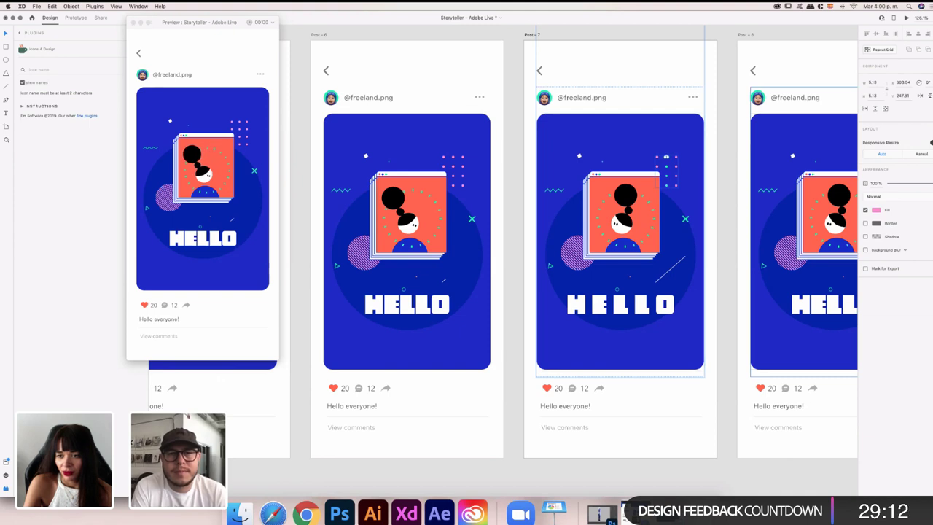
pyautogui.click(667, 157)
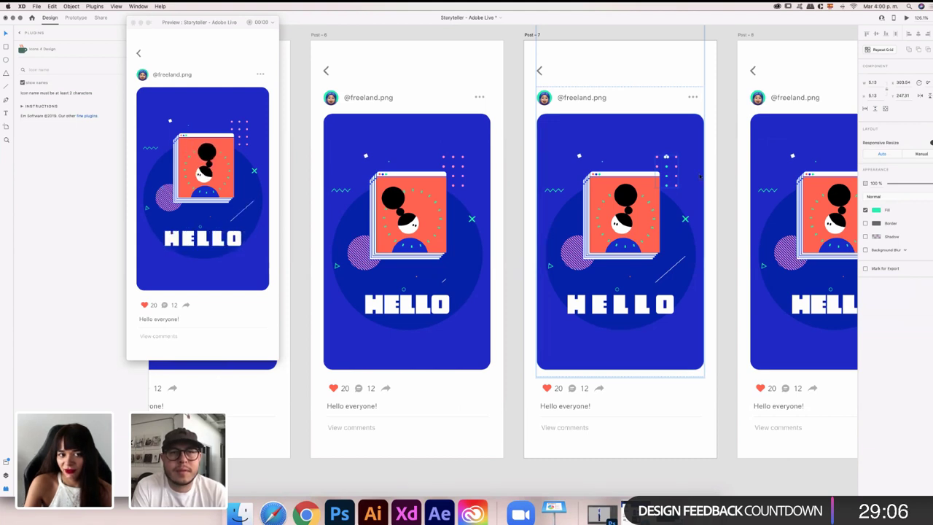
pyautogui.click(700, 176)
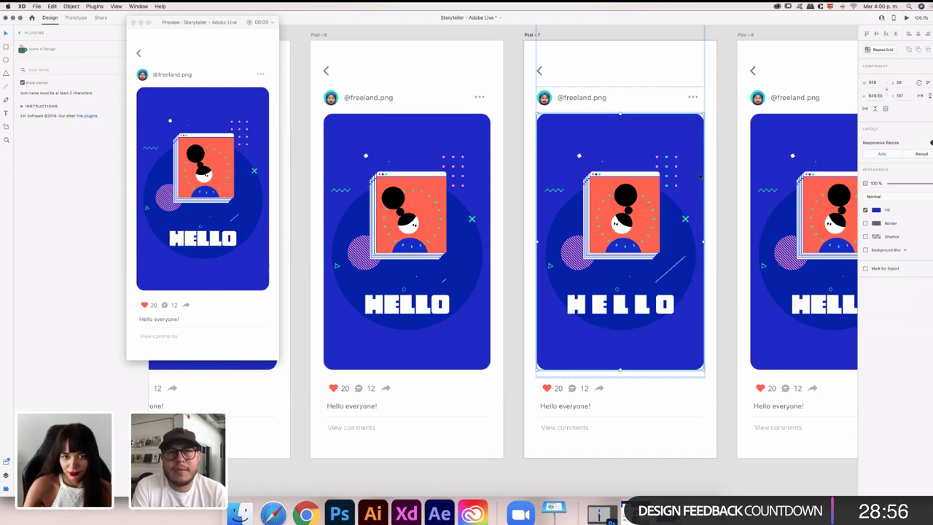
pyautogui.hscroll(3, 700, 176)
pyautogui.hscroll(5, 700, 176)
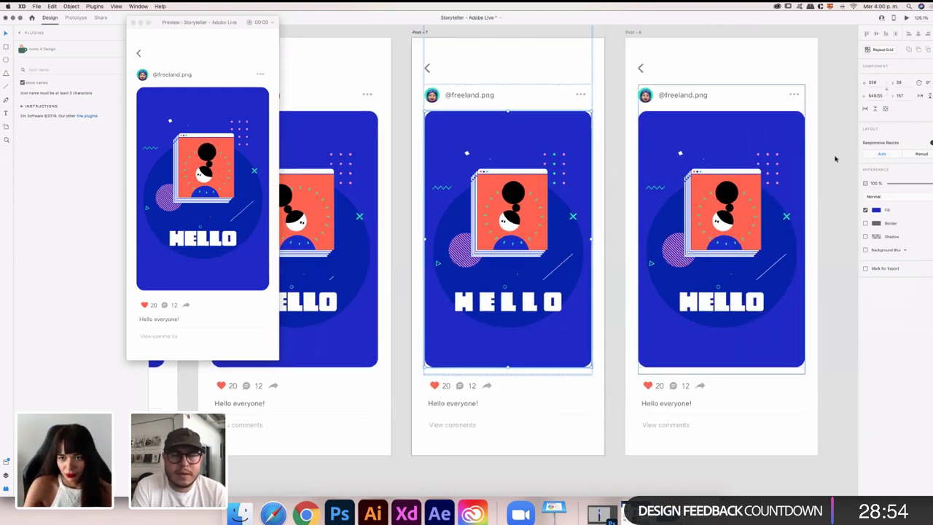
pyautogui.click(779, 154)
pyautogui.doubleClick(778, 154)
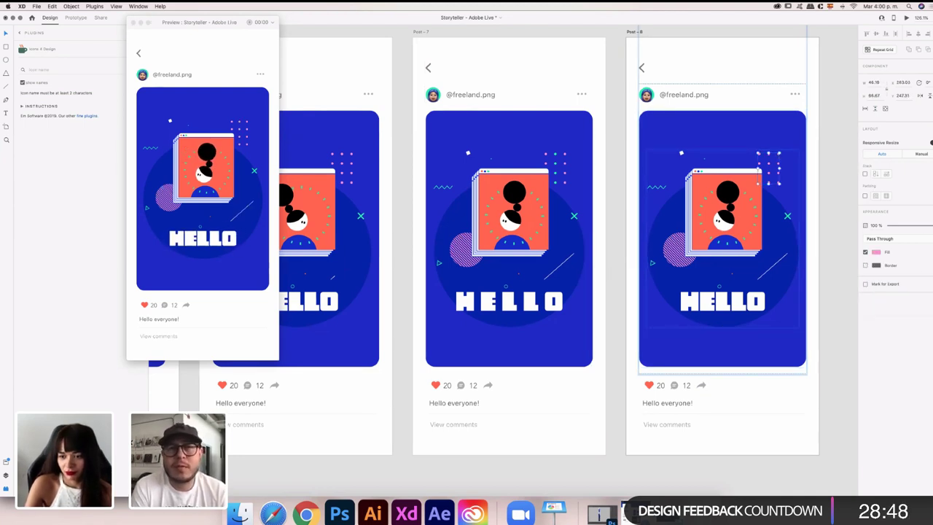
pyautogui.click(562, 162)
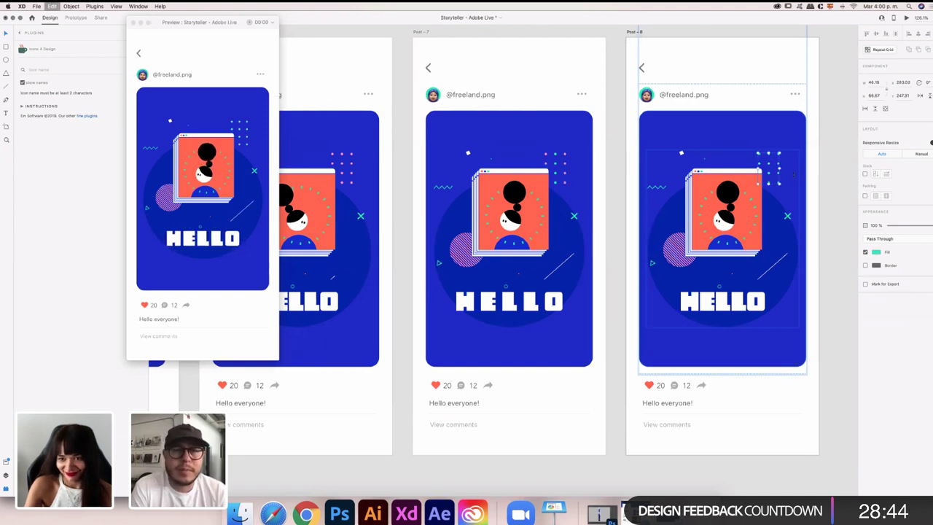
# Recolor the top two dots in the right column of the Post – 8 dot grid to the green used on Post – 7
pyautogui.doubleClick(779, 165)
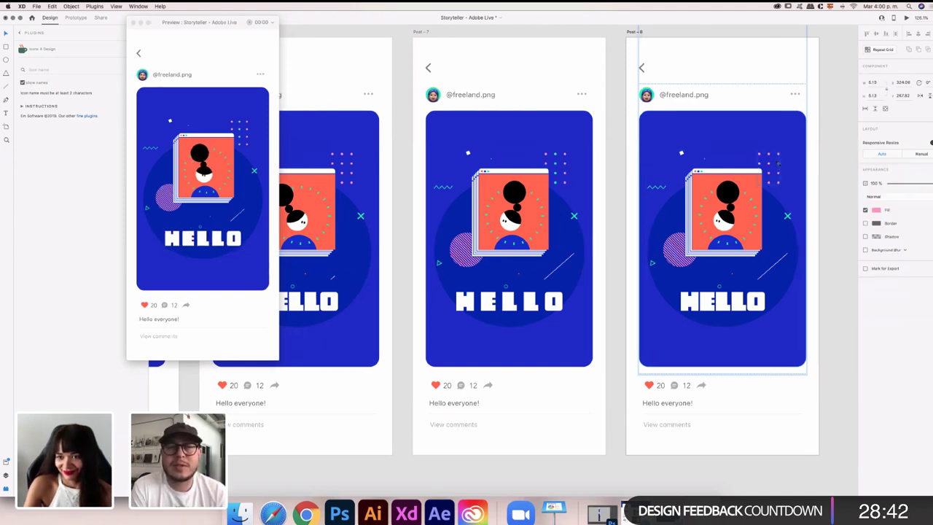
pyautogui.scroll(3, 778, 165)
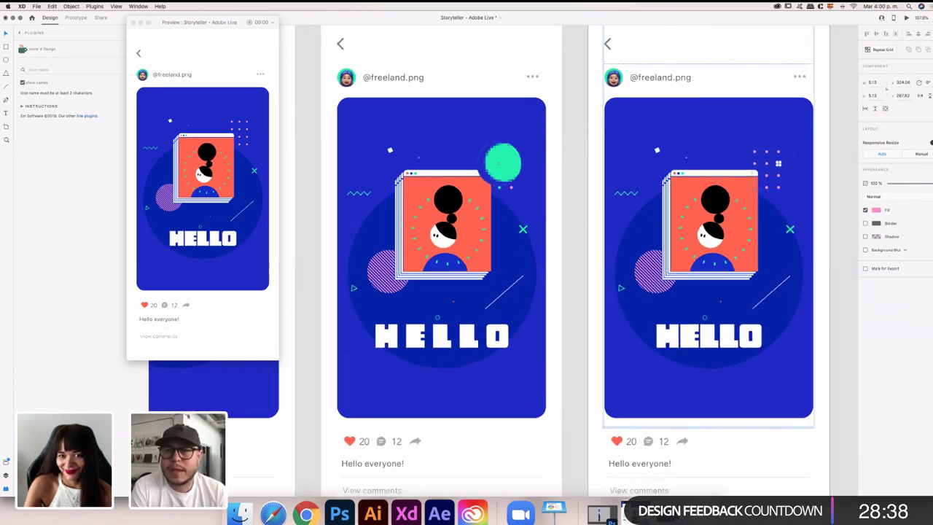
pyautogui.click(780, 153)
pyautogui.click(778, 152)
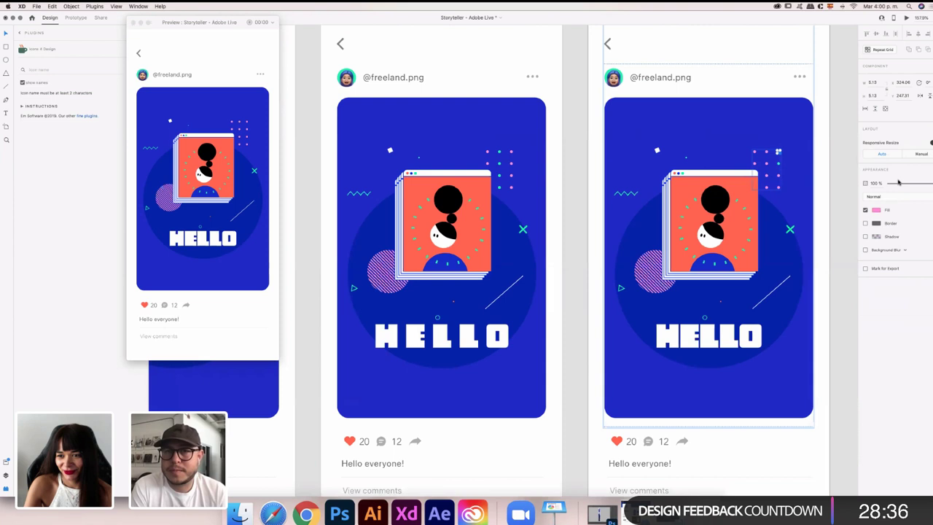
pyautogui.click(502, 164)
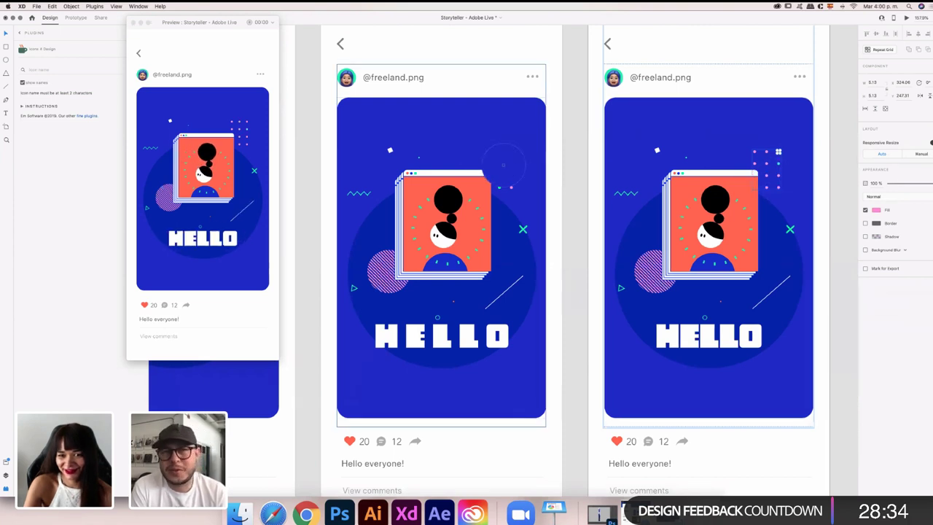
# Recolor the bottom two dots in the right column of the Post – 8 dot grid to the same green
pyautogui.click(779, 177)
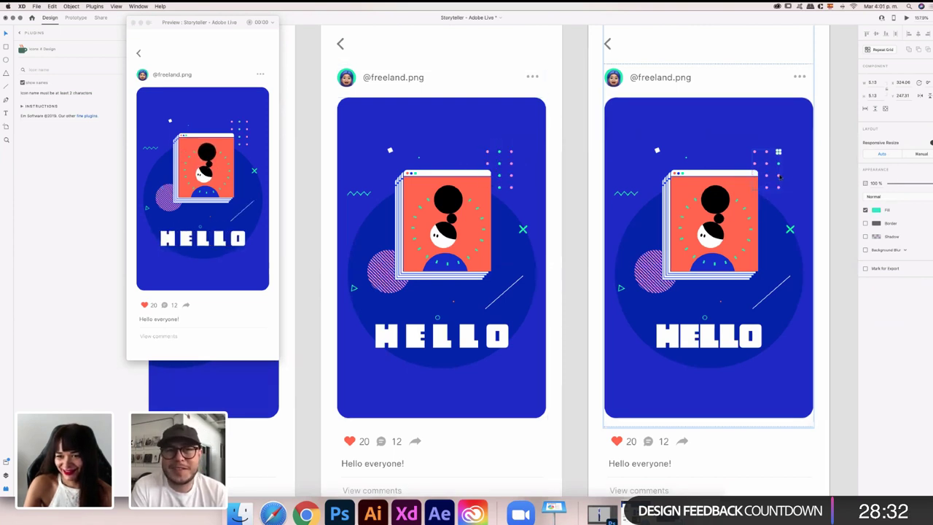
pyautogui.click(777, 176)
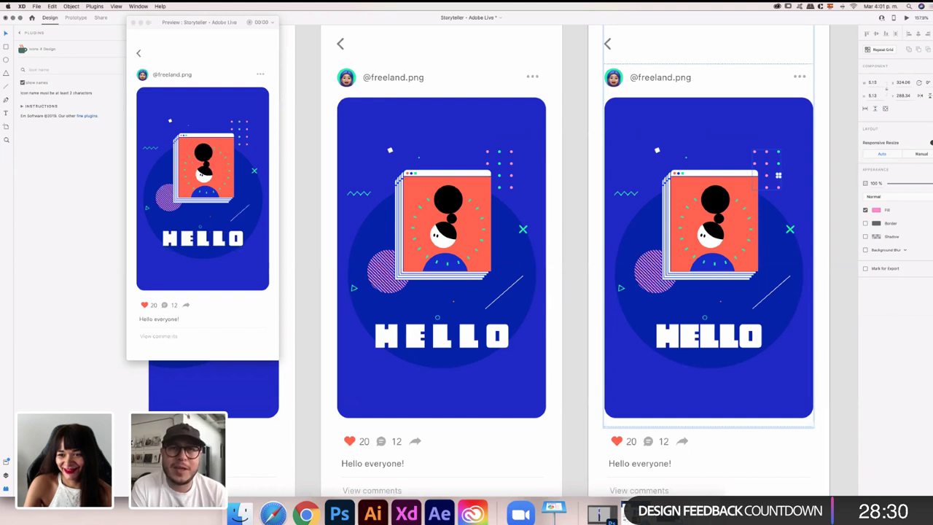
pyautogui.click(778, 186)
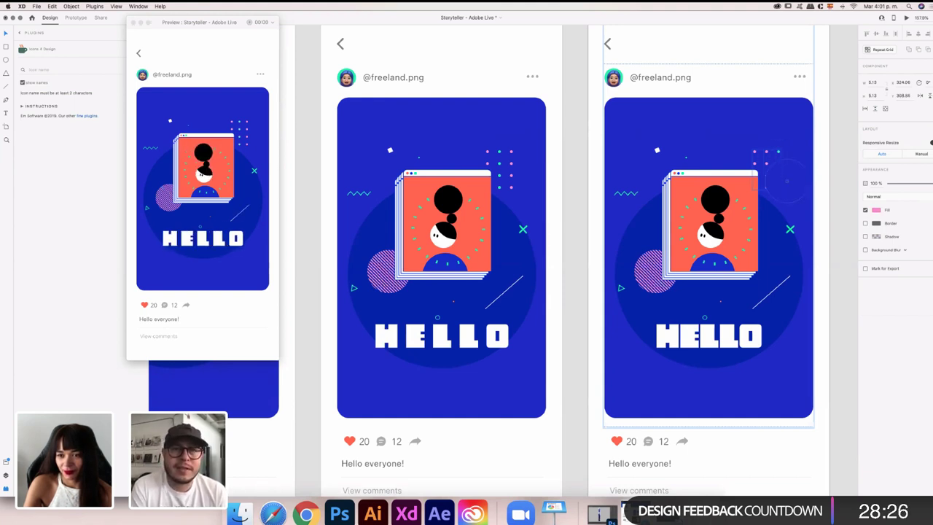
pyautogui.click(782, 181)
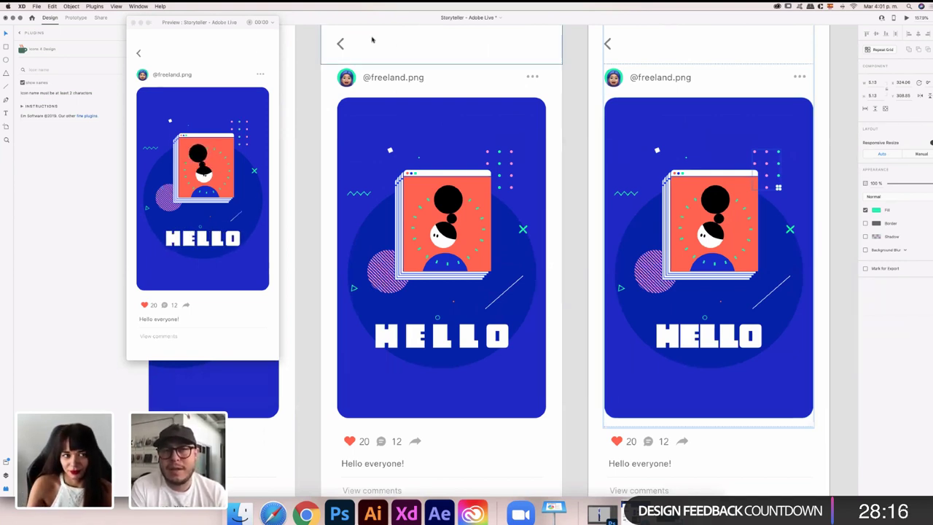
pyautogui.click(312, 53)
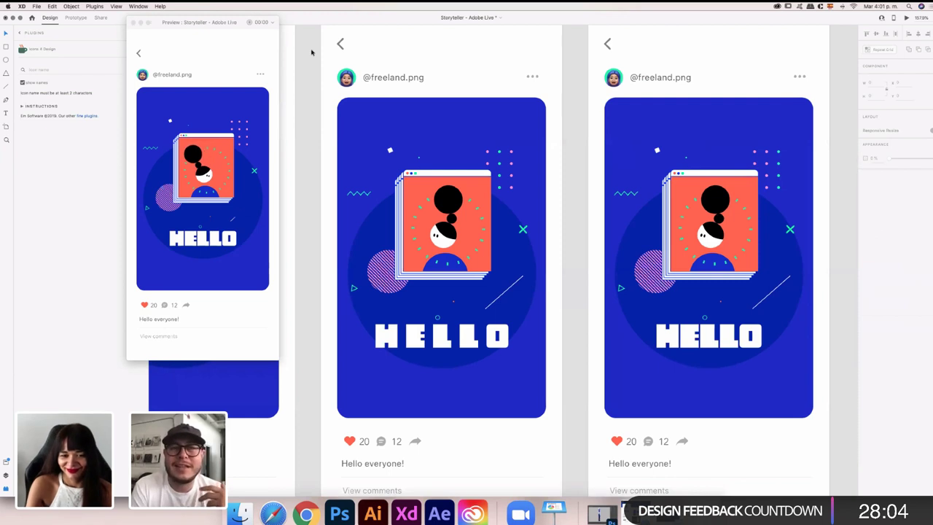
# Flip the green zigzag line horizontally on the Post – 7 and Post – 8 artboards
pyautogui.hscroll(-5, 311, 52)
pyautogui.hscroll(-4, 311, 52)
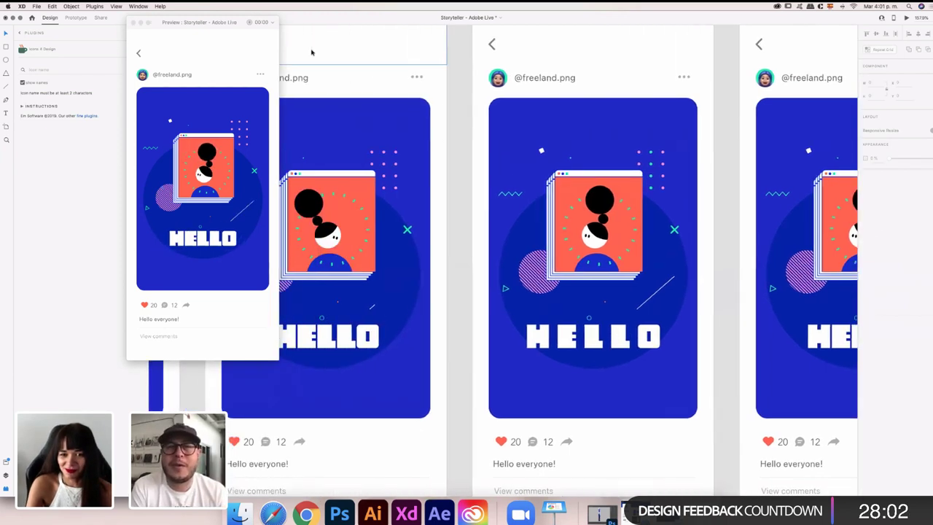
pyautogui.hscroll(3, 311, 52)
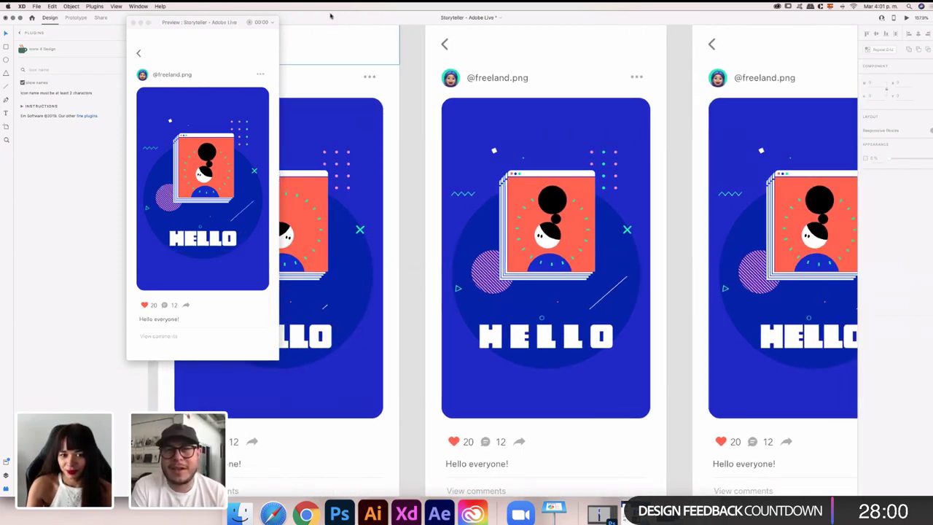
pyautogui.click(468, 195)
pyautogui.doubleClick(468, 194)
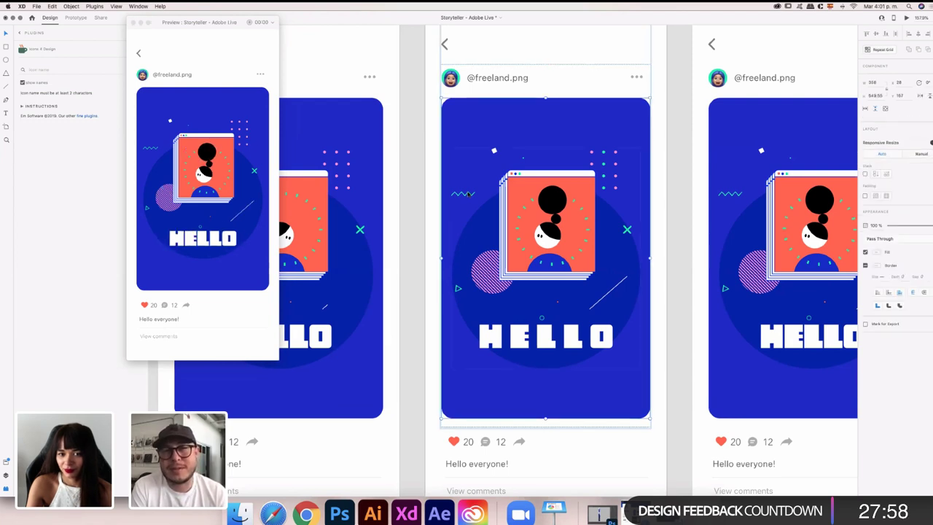
pyautogui.doubleClick(468, 195)
pyautogui.hscroll(1, 468, 195)
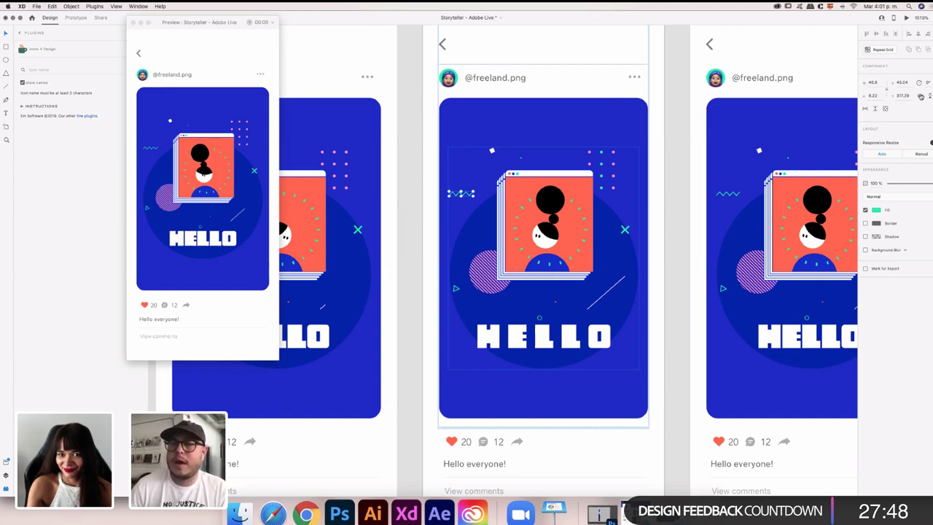
pyautogui.click(726, 194)
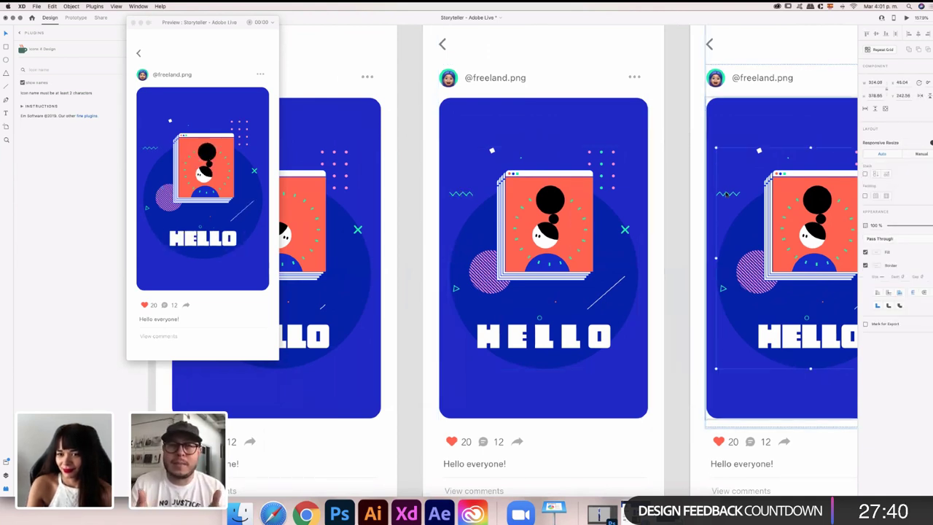
pyautogui.doubleClick(727, 194)
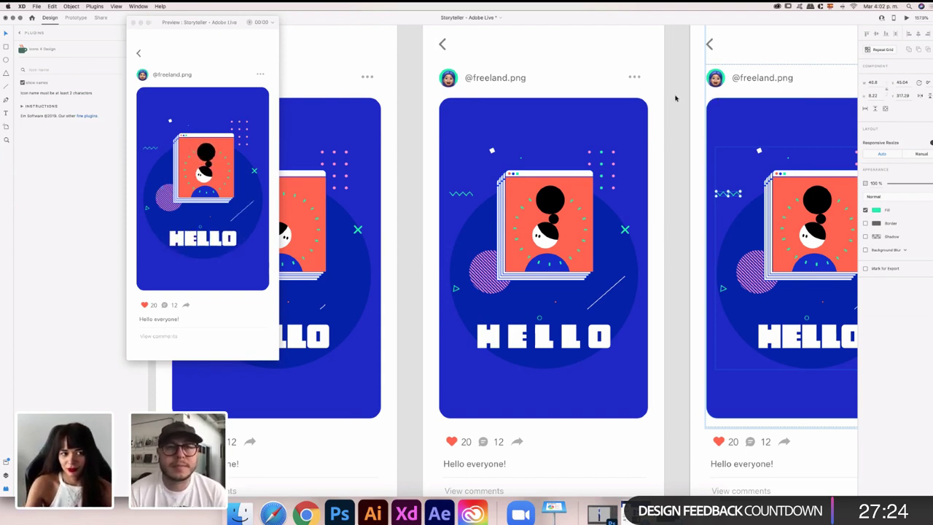
# Rotate the small green triangle beside the striped circle to 90° on the Post – 6 artboard and 180° on Post – 8
pyautogui.click(455, 288)
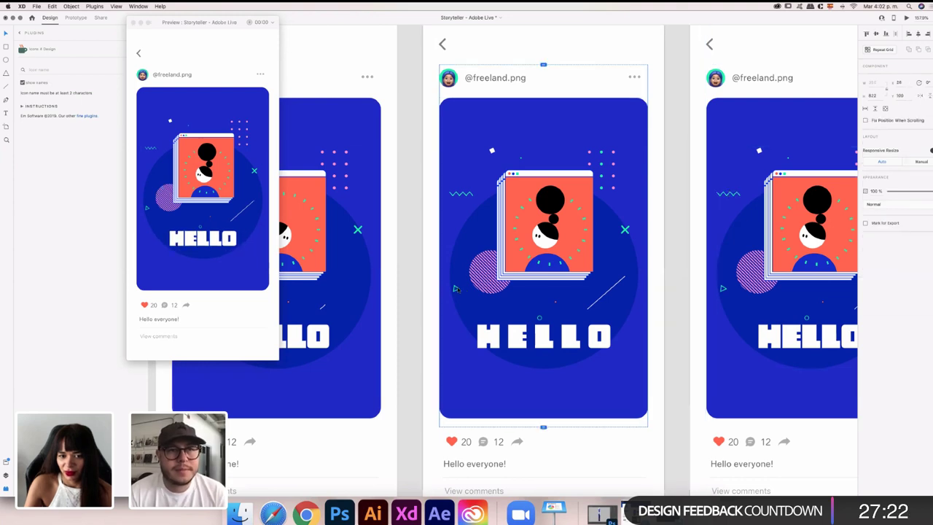
pyautogui.scroll(-5, 455, 288)
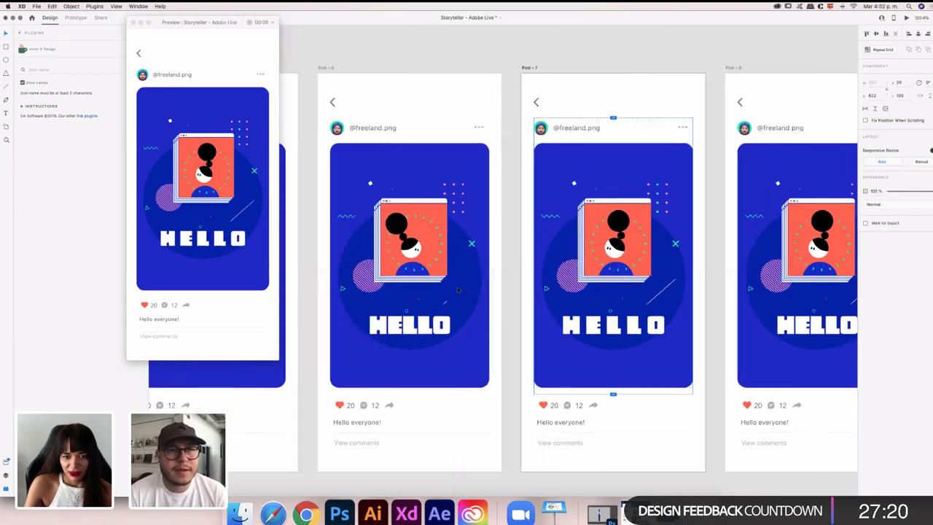
pyautogui.hscroll(-3, 459, 290)
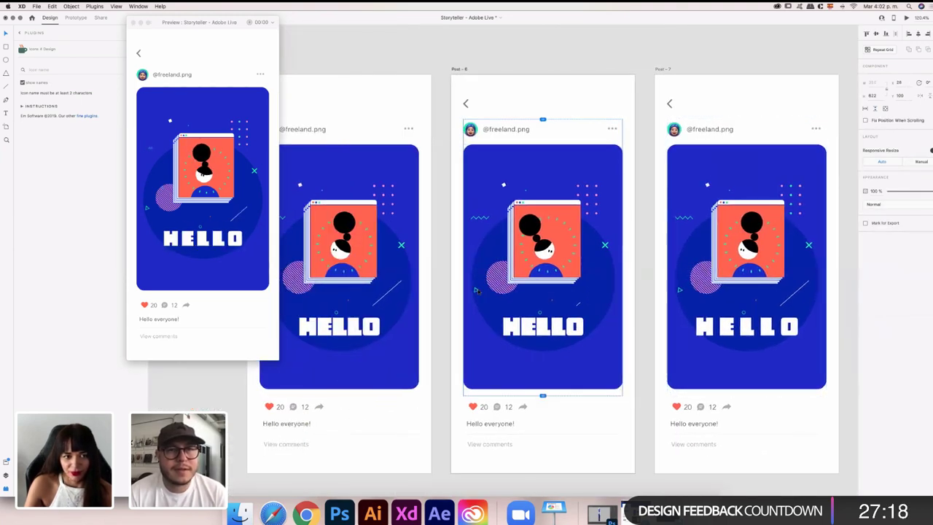
pyautogui.doubleClick(603, 232)
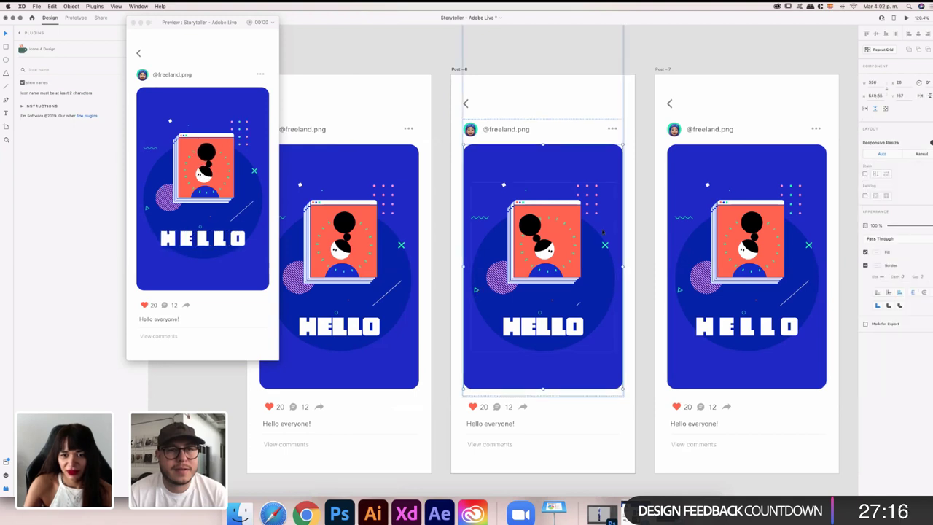
pyautogui.hscroll(5, 732, 195)
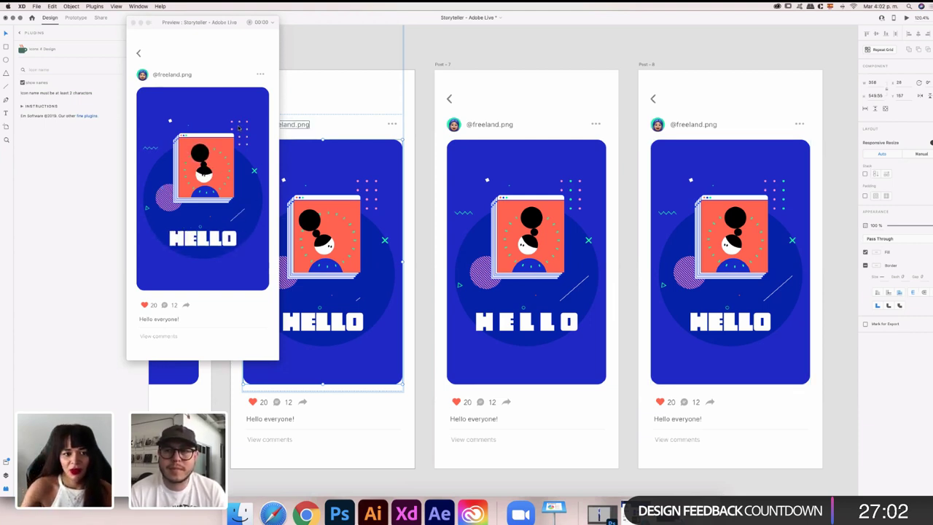
pyautogui.hscroll(-5, 288, 266)
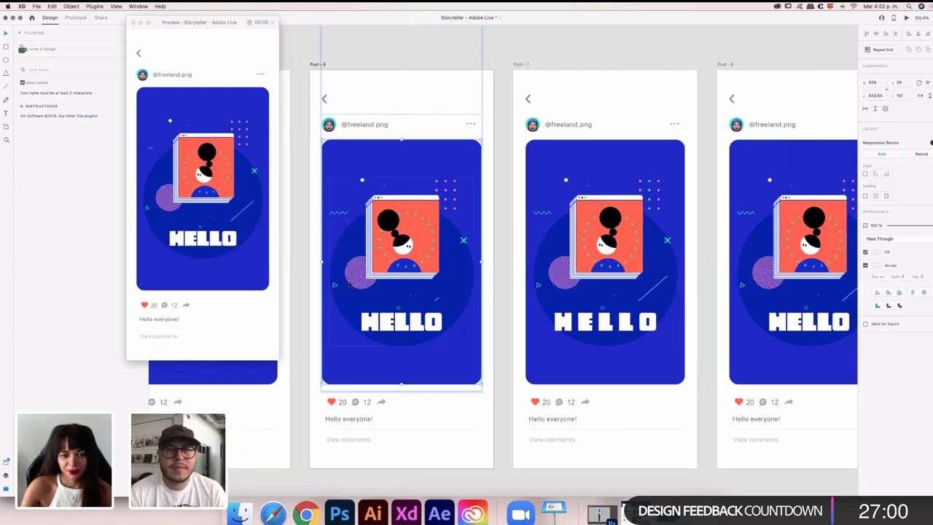
pyautogui.doubleClick(336, 287)
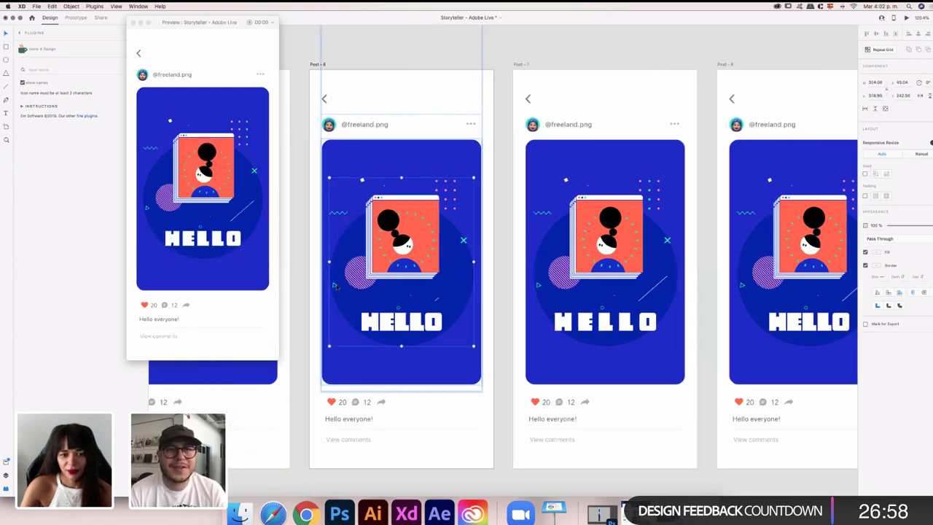
pyautogui.click(334, 284)
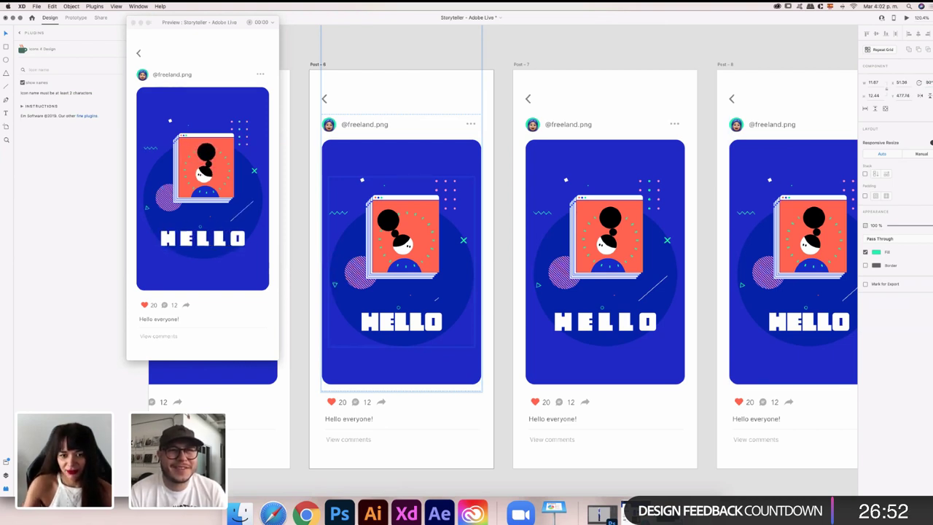
pyautogui.click(742, 287)
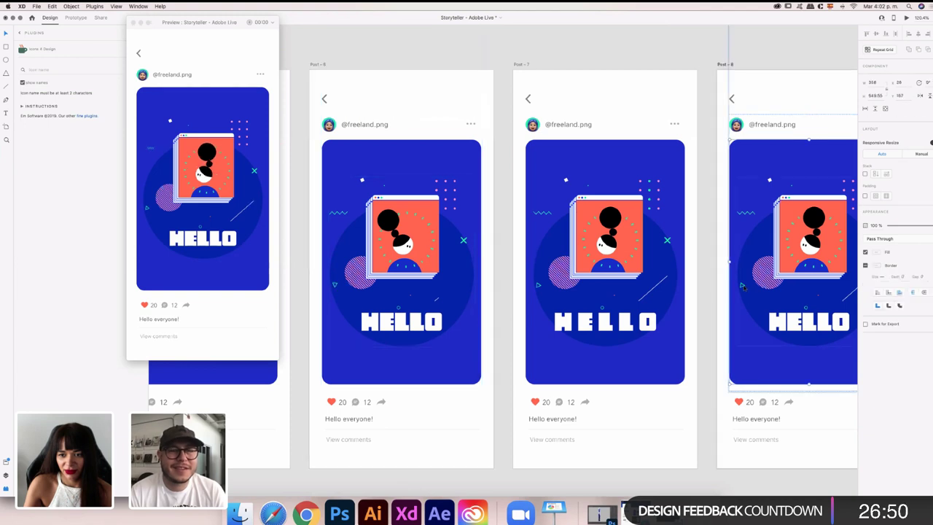
pyautogui.doubleClick(743, 287)
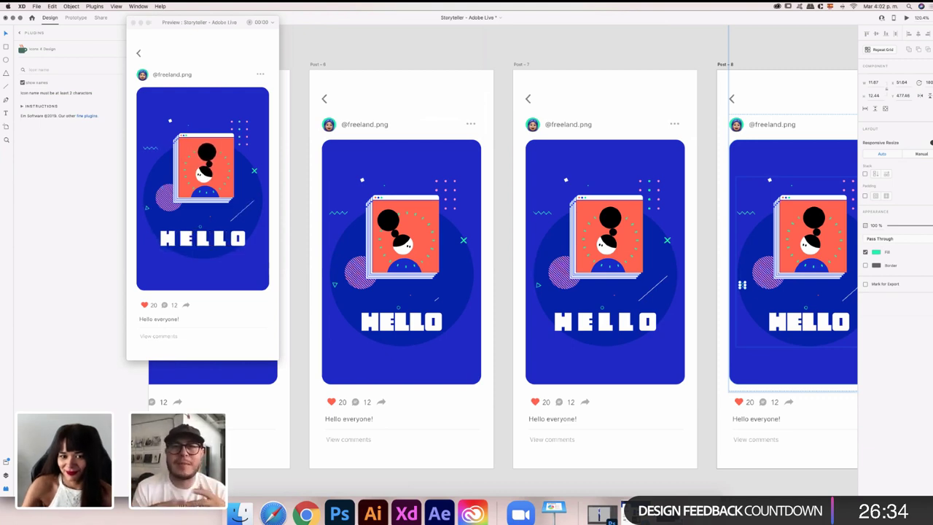
# Rotate the ring of green dashes around the character on the Post – 6 artboard to 90°
pyautogui.hscroll(-5, 428, 226)
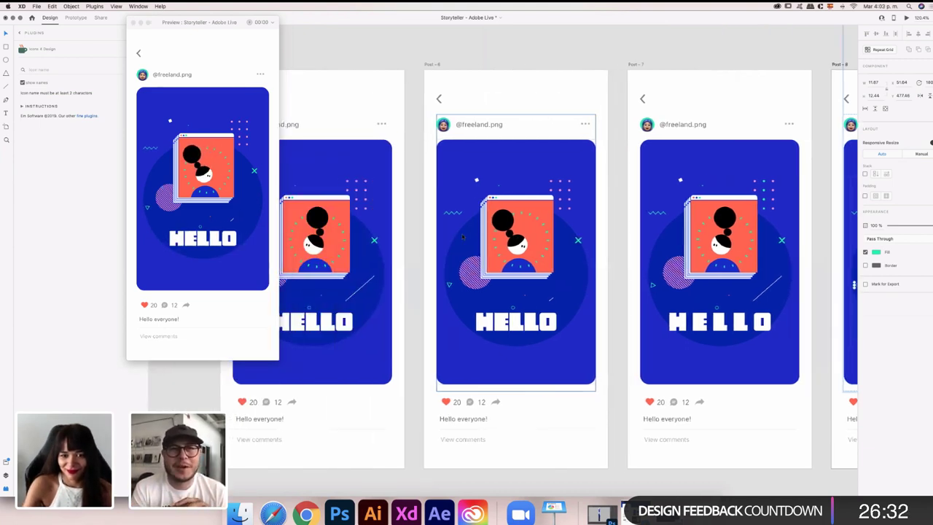
pyautogui.hscroll(-2, 462, 236)
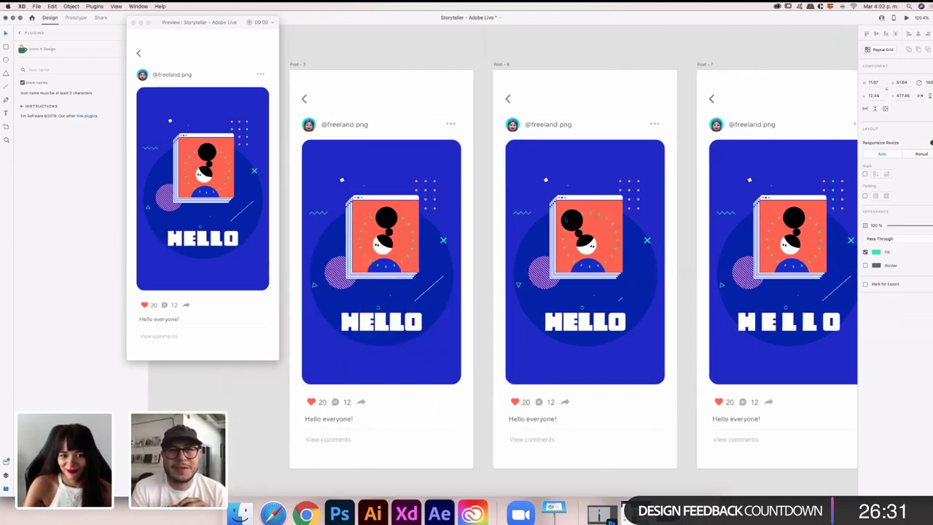
pyautogui.click(599, 215)
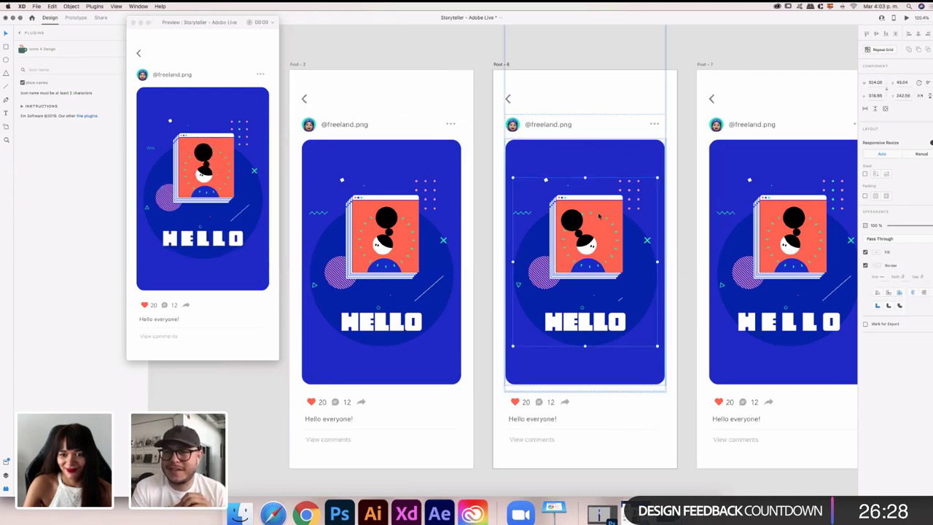
pyautogui.doubleClick(599, 215)
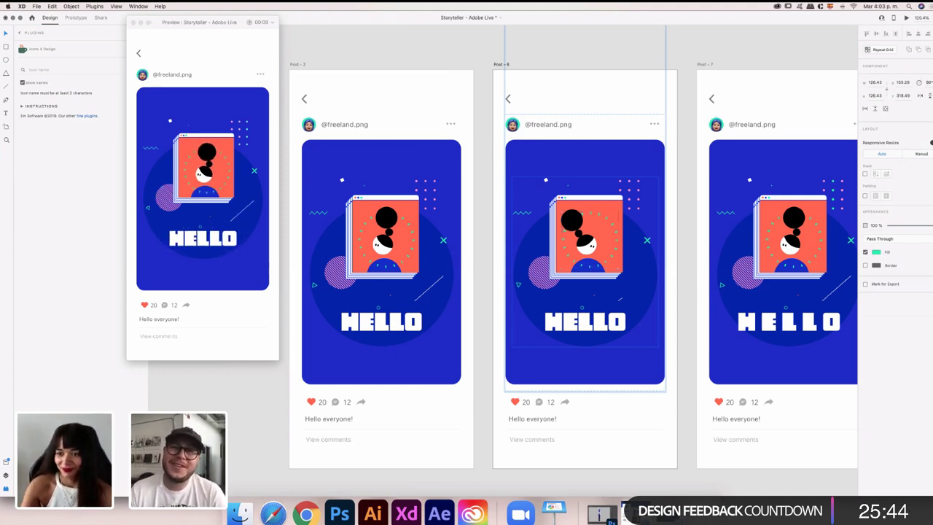
# Rotate the ring of green dashes around the character on the Post – 7 artboard to 180°
pyautogui.hscroll(3, 646, 154)
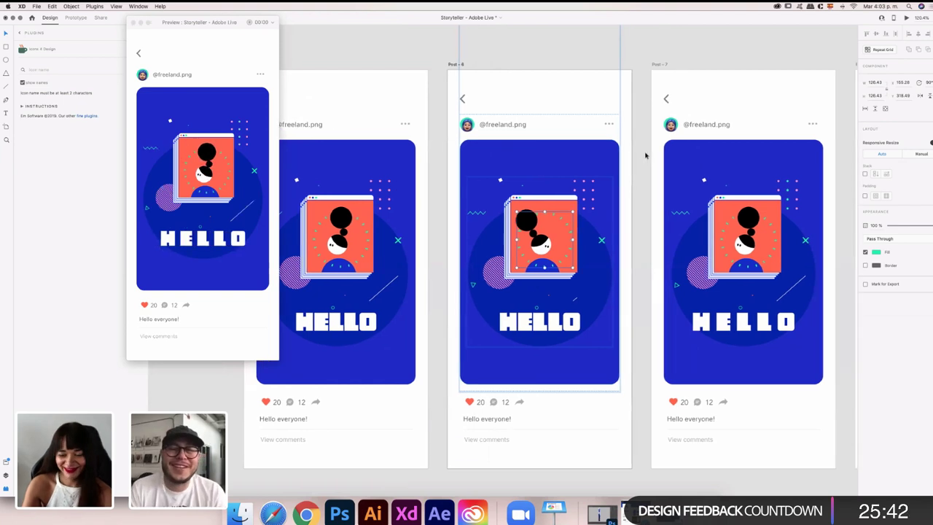
pyautogui.hscroll(5, 645, 153)
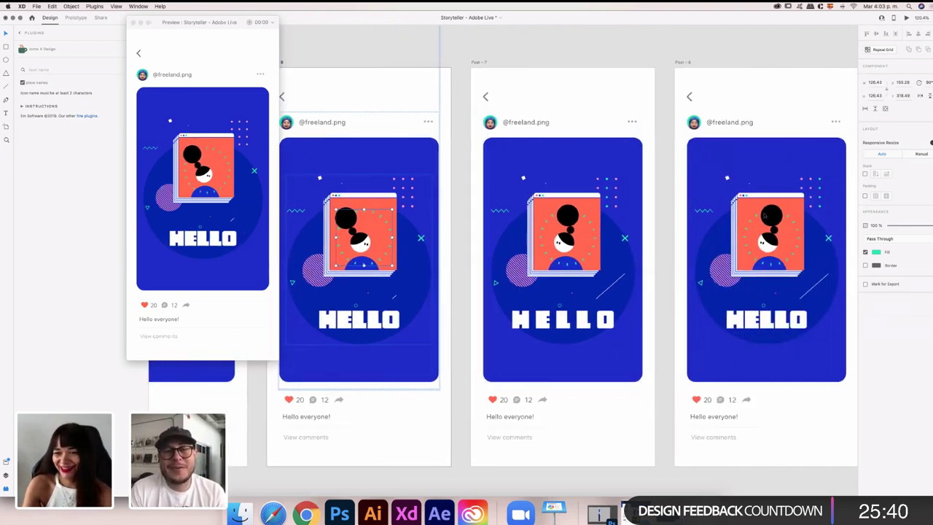
pyautogui.click(790, 218)
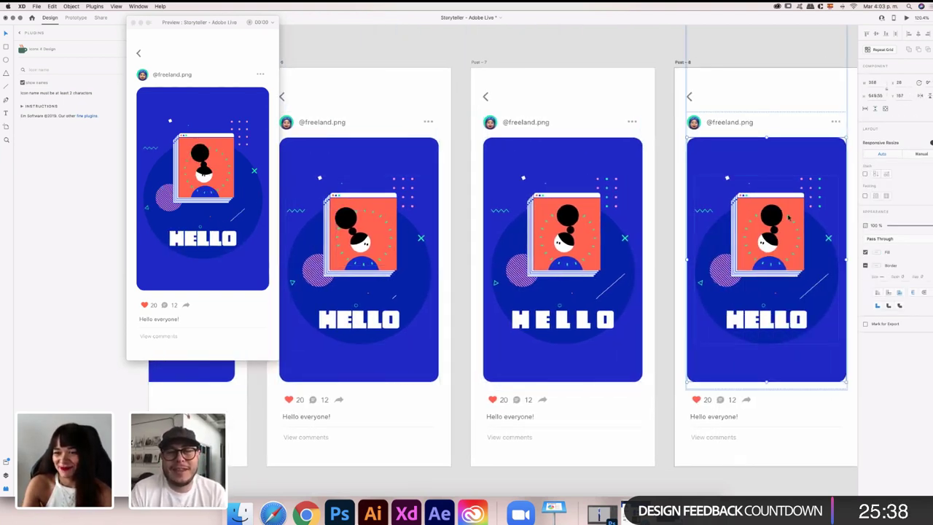
pyautogui.doubleClick(789, 218)
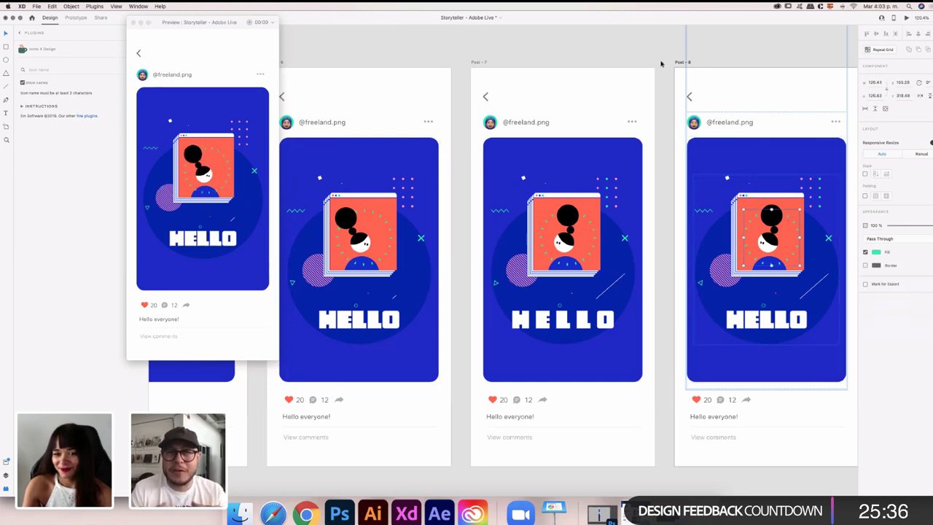
pyautogui.click(586, 218)
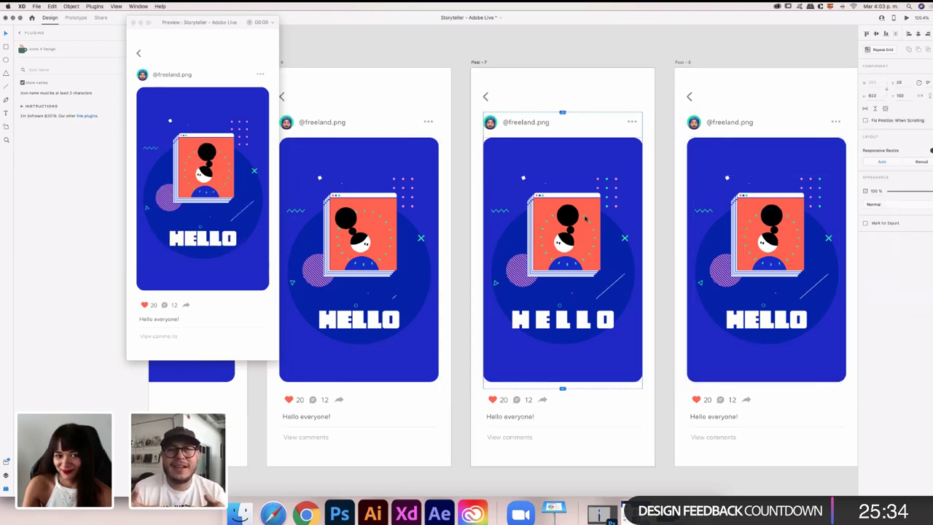
pyautogui.doubleClick(586, 218)
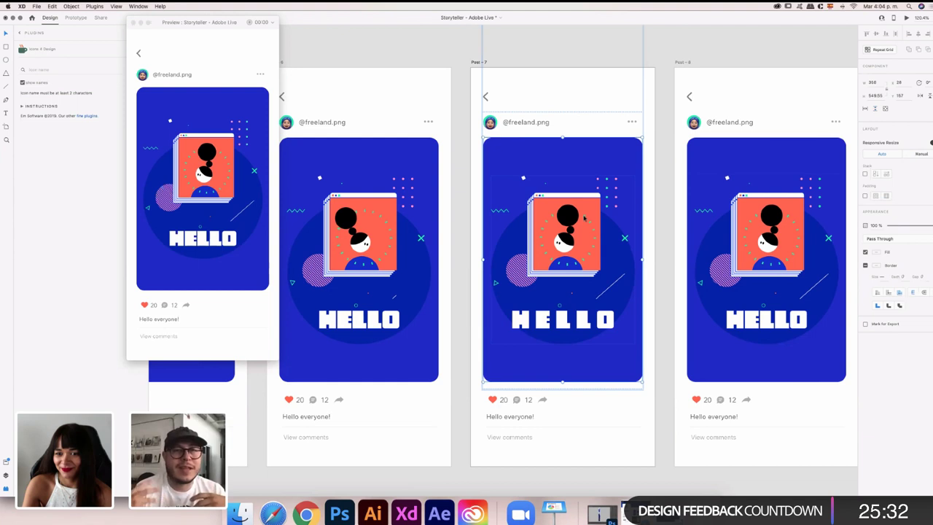
pyautogui.doubleClick(584, 217)
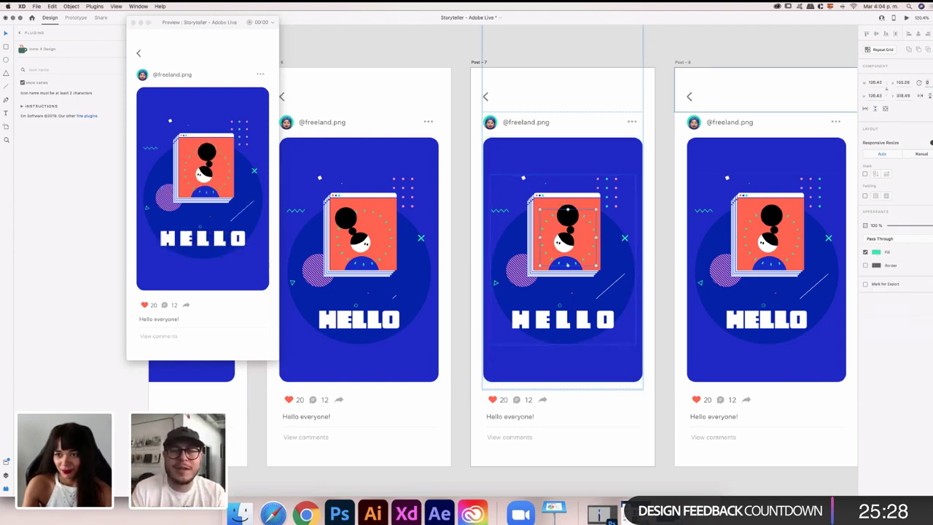
pyautogui.press('Escape')
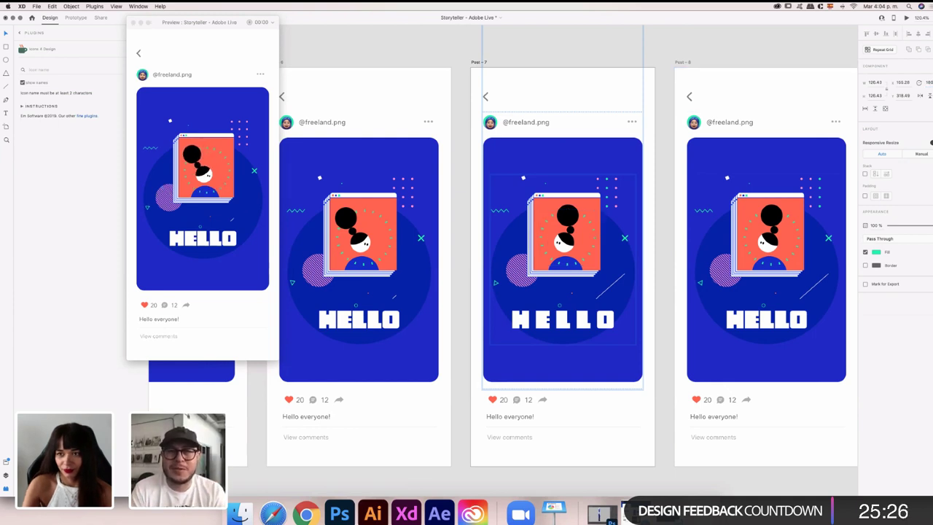
pyautogui.press('Return')
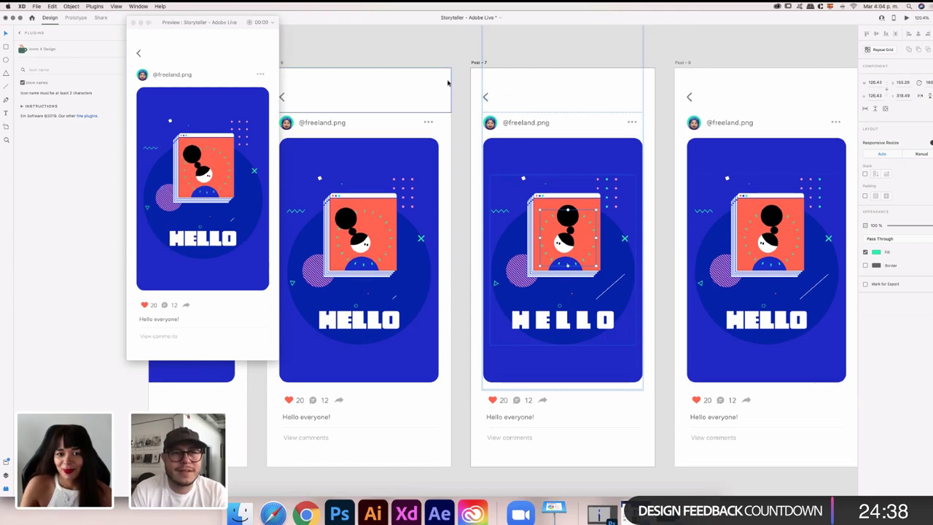
# Set the width of the small white square above the character window on the Post – 6 artboard to 0.8
pyautogui.scroll(-1, 447, 83)
pyautogui.scroll(-3, 448, 82)
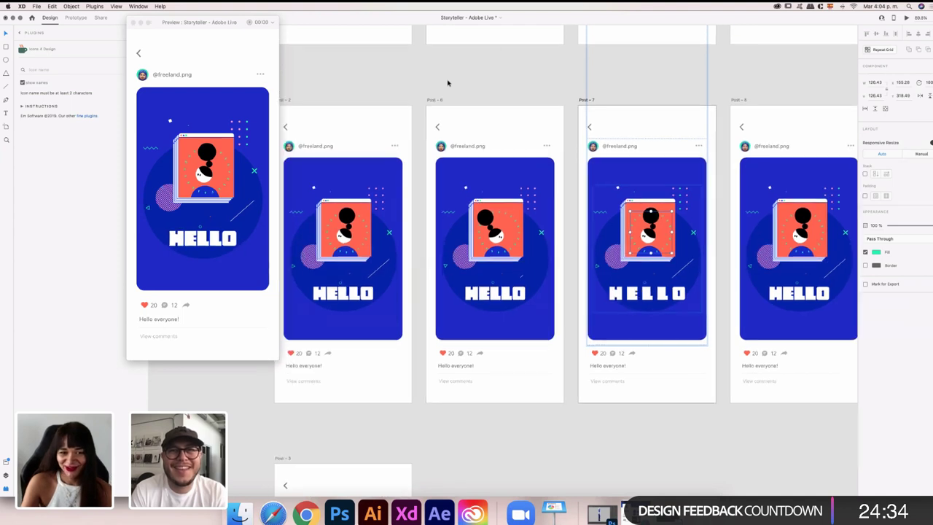
pyautogui.hscroll(-3, 447, 83)
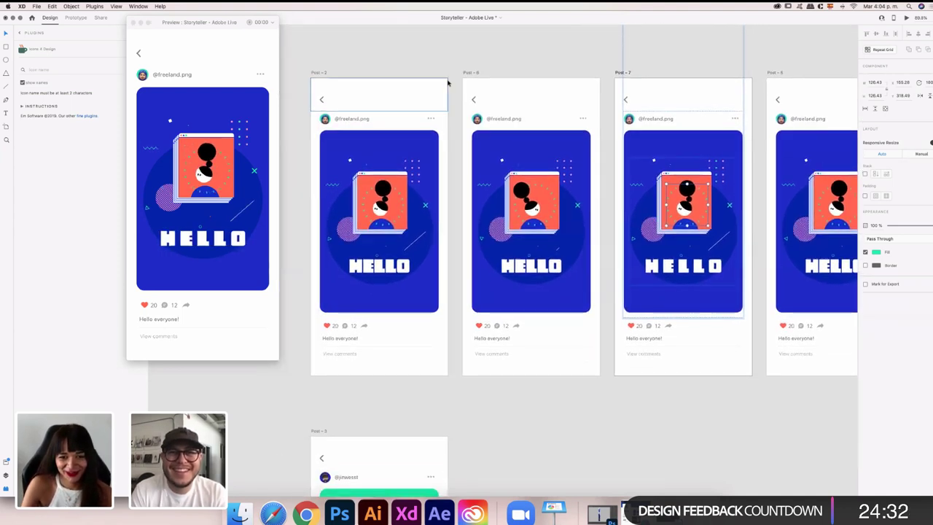
pyautogui.scroll(-3, 448, 82)
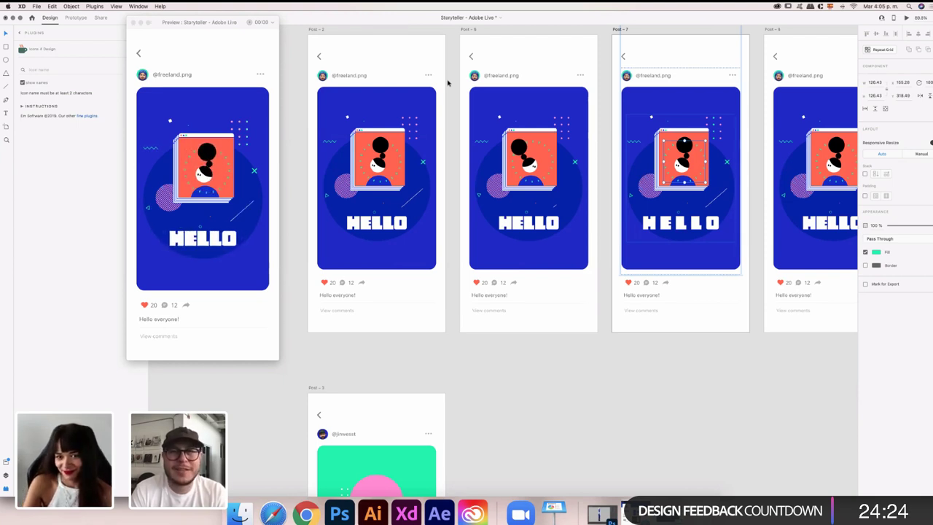
pyautogui.click(500, 117)
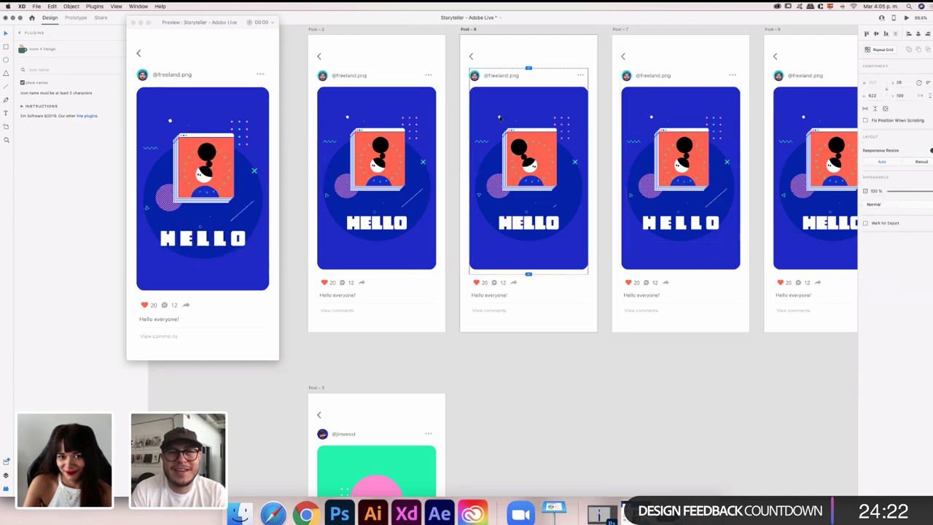
pyautogui.doubleClick(500, 117)
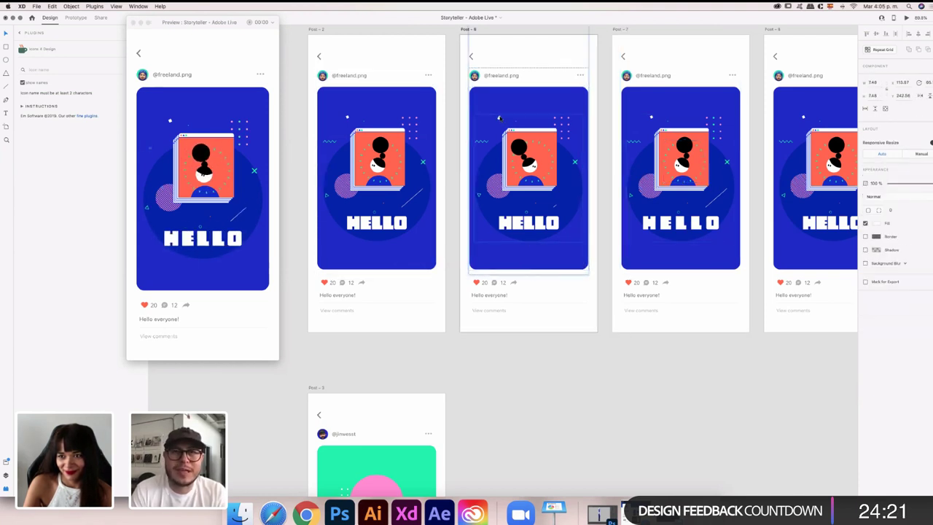
pyautogui.click(894, 84)
pyautogui.write('0.8')
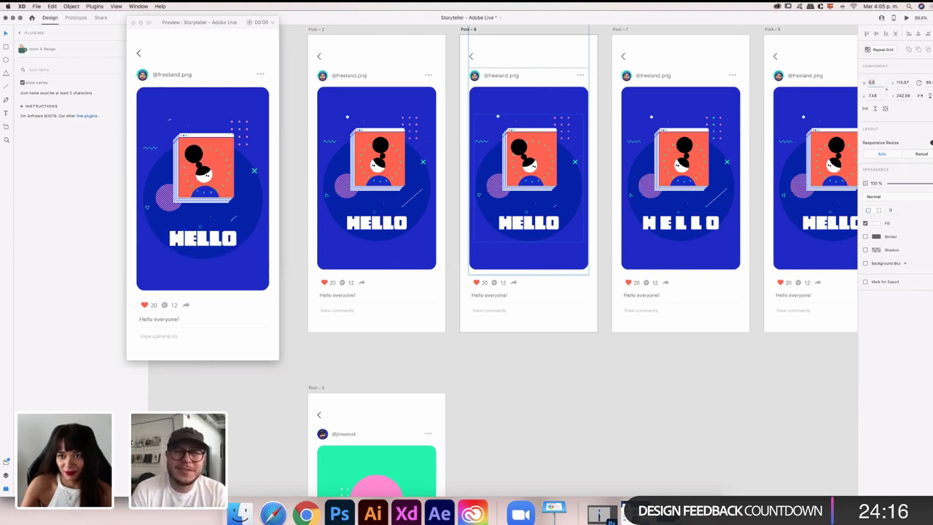
# Narrow the small white square on the Post – 8 artboard to a thin sliver by reducing its width
pyautogui.click(803, 117)
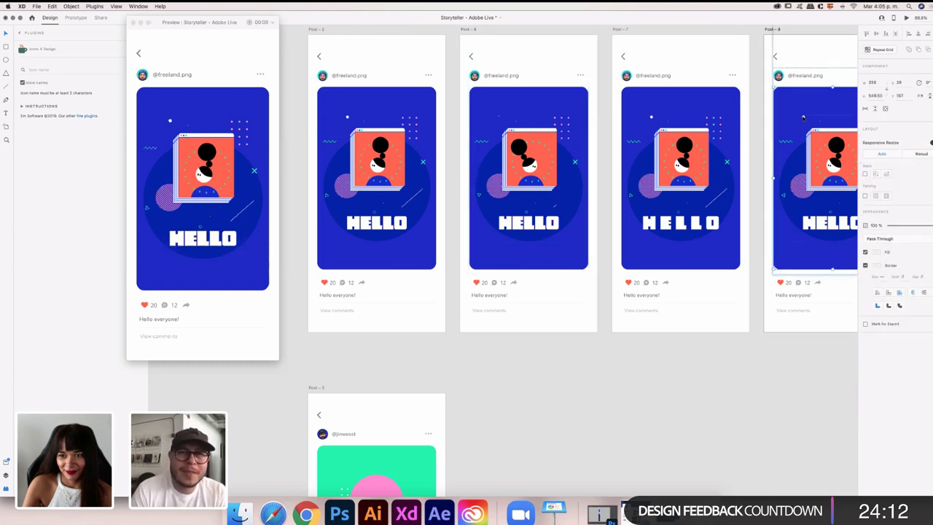
pyautogui.doubleClick(803, 117)
pyautogui.press('Escape')
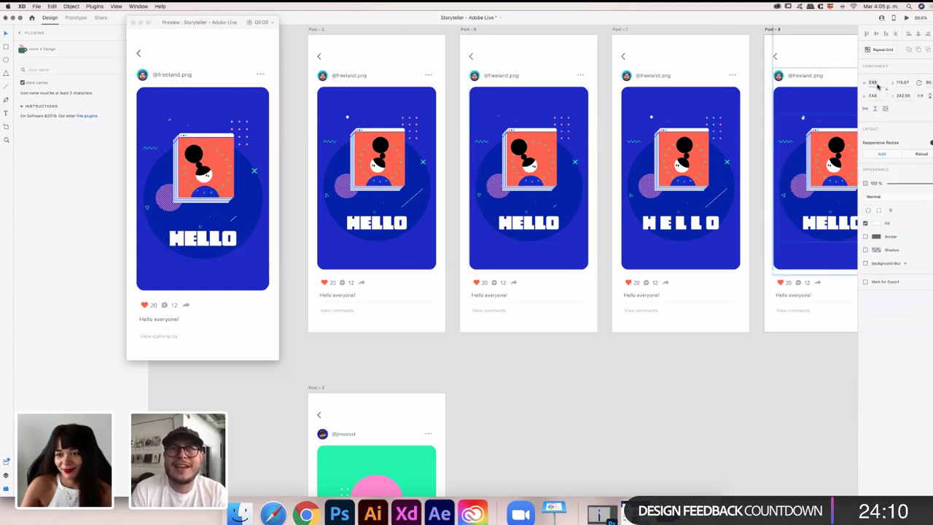
pyautogui.write('0.3')
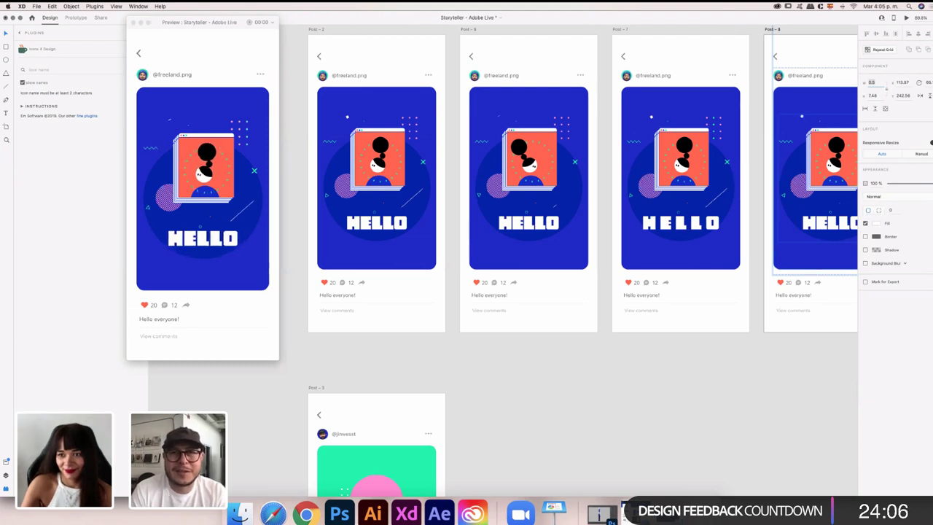
pyautogui.click(774, 398)
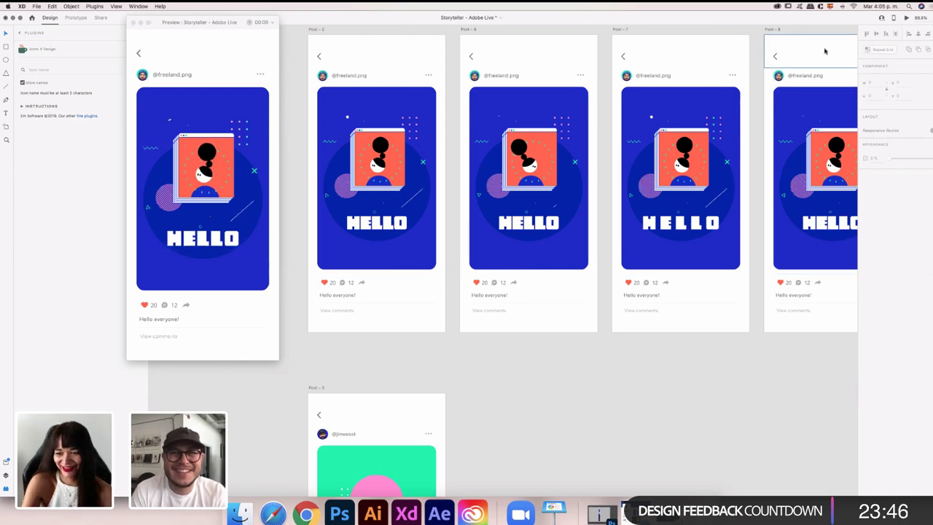
# Recolor the striped pink circle beside the character window to green on the Post – 6 and Post – 8 artboards
pyautogui.scroll(2, 839, 43)
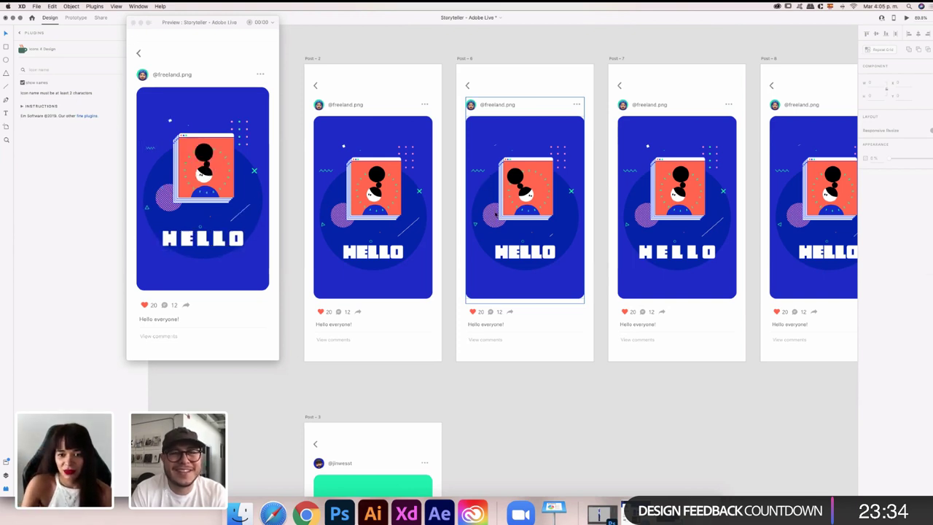
pyautogui.click(496, 213)
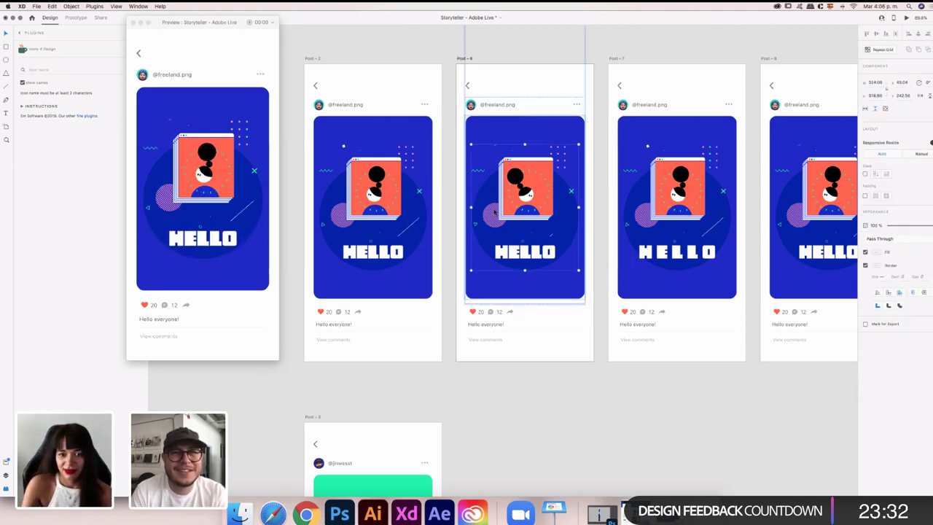
pyautogui.doubleClick(495, 211)
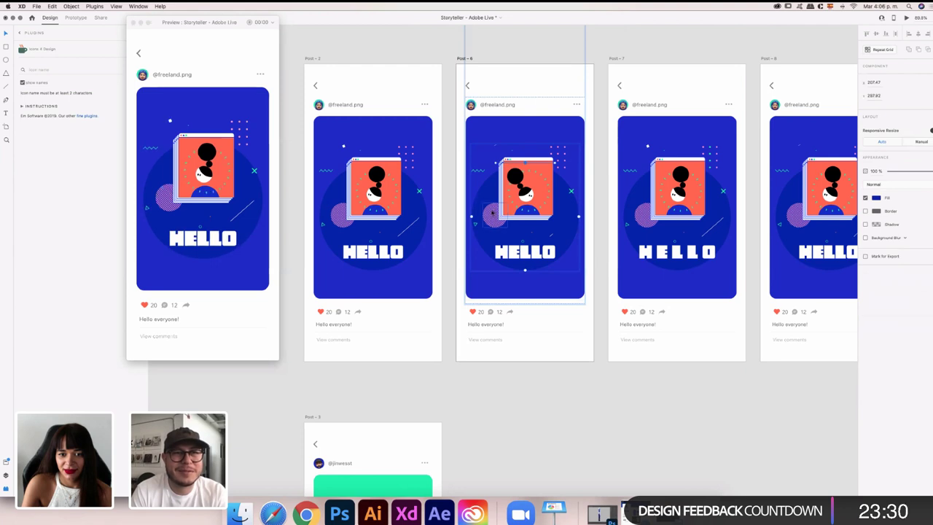
pyautogui.click(492, 211)
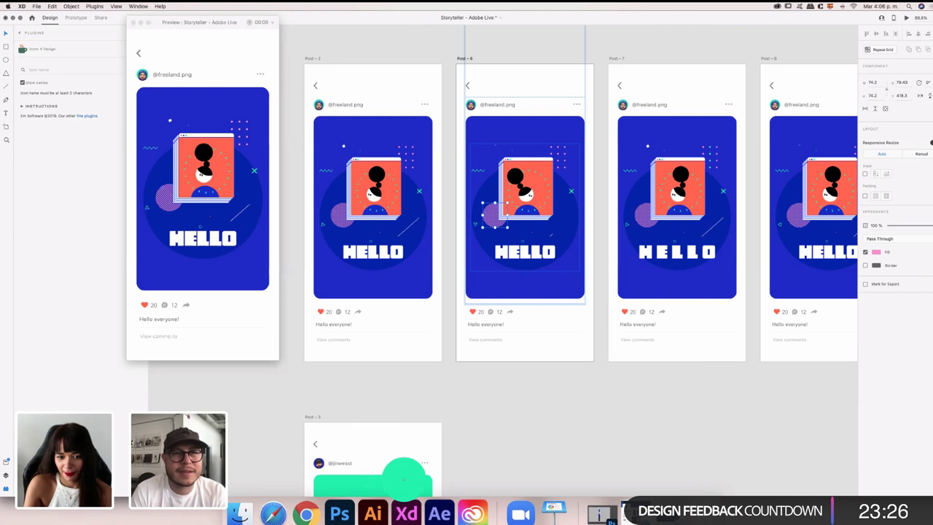
pyautogui.click(799, 217)
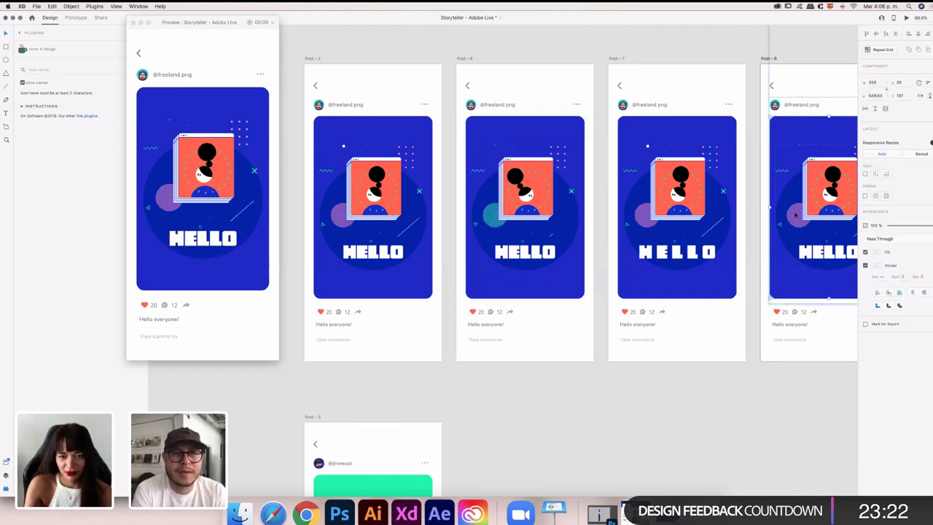
pyautogui.doubleClick(796, 215)
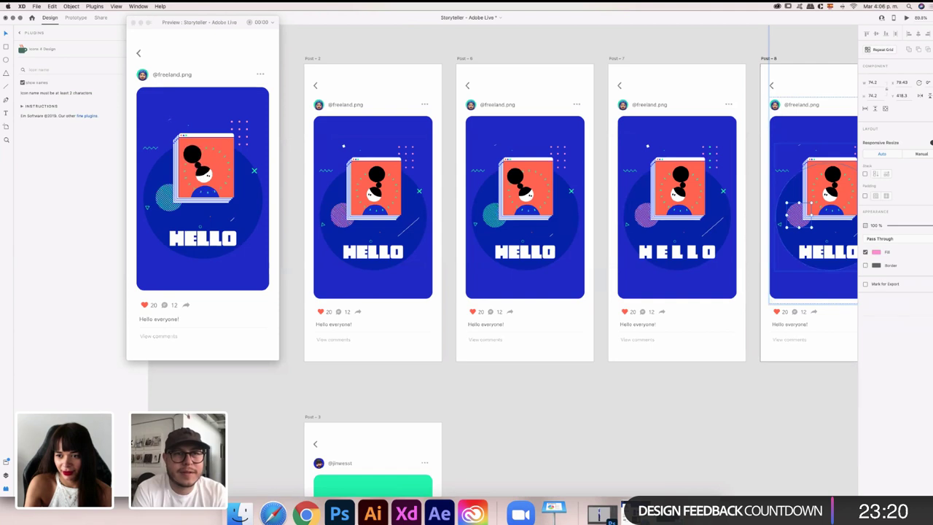
pyautogui.click(868, 304)
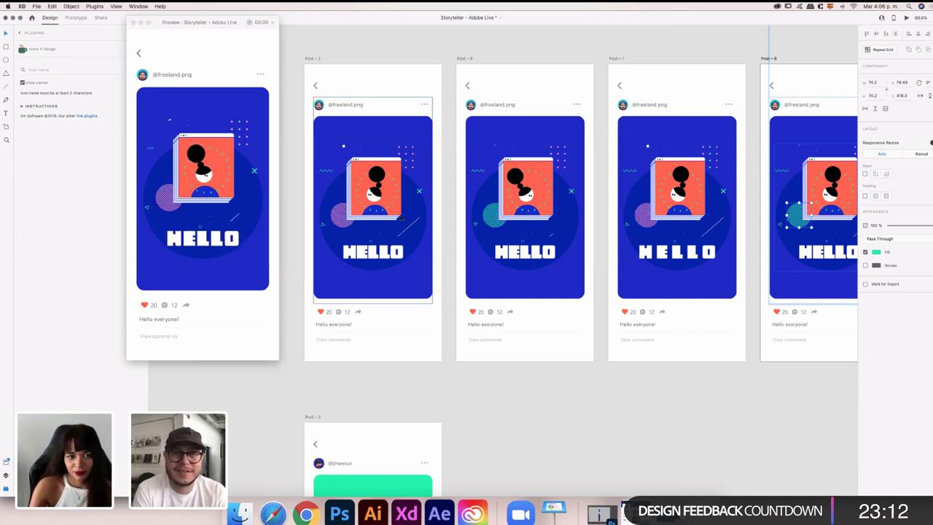
# Open the green X on the Post – 6 artboard for path editing and select the end points of its lower-right arm
pyautogui.click(254, 172)
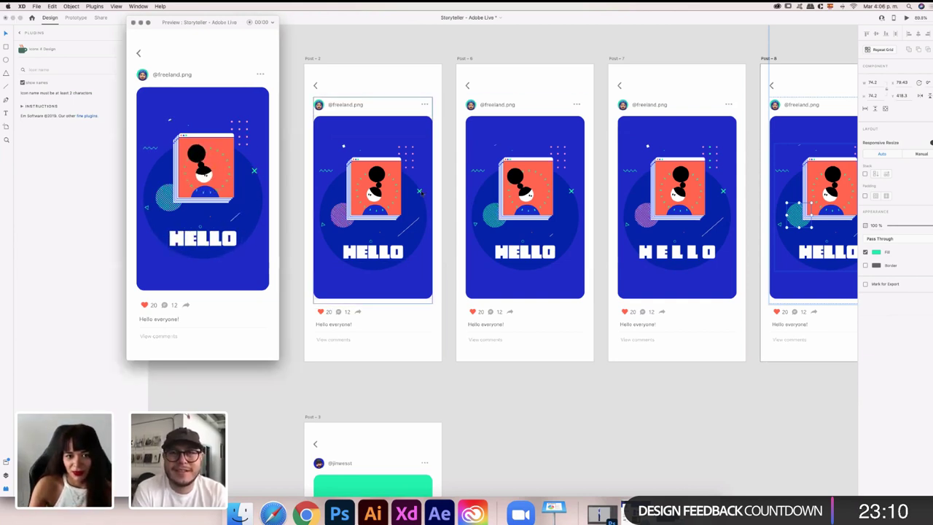
pyautogui.click(572, 192)
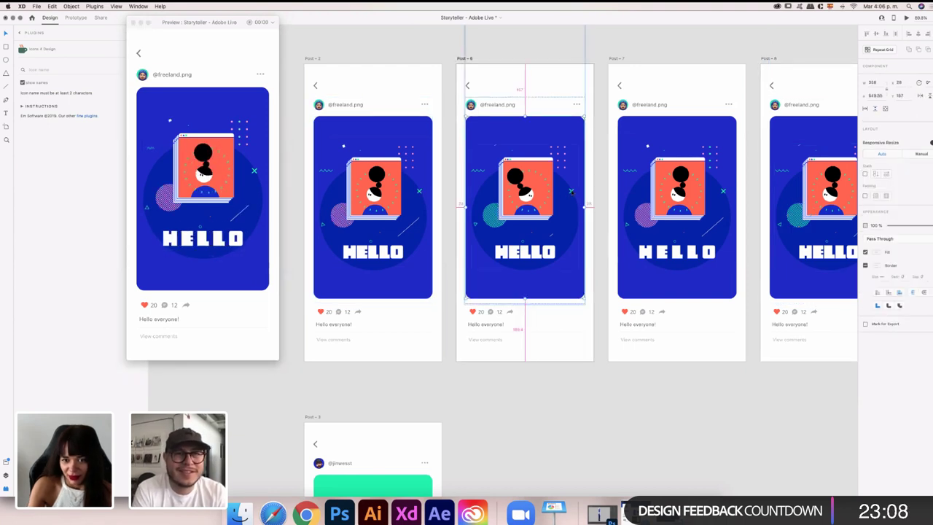
pyautogui.scroll(5, 572, 193)
pyautogui.scroll(5, 572, 192)
pyautogui.doubleClick(570, 194)
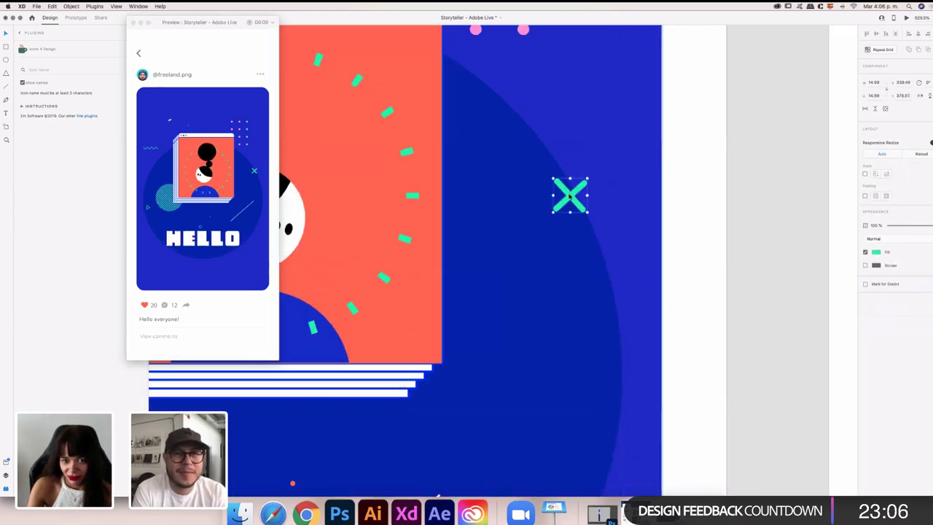
pyautogui.click(570, 195)
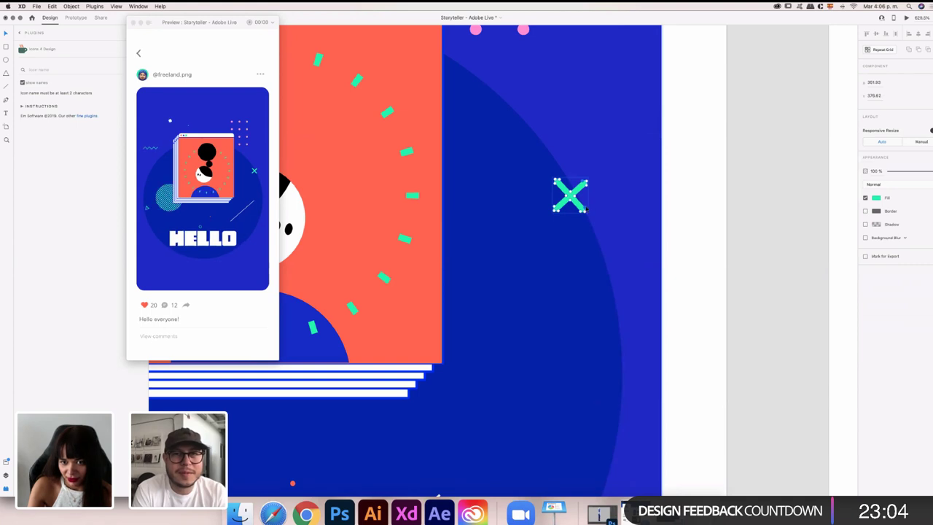
pyautogui.scroll(10, 585, 210)
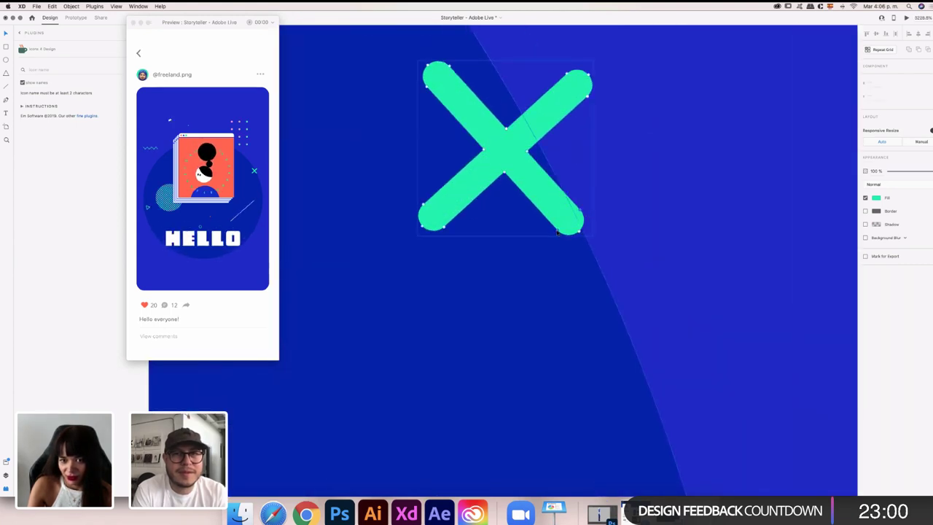
pyautogui.scroll(2, 579, 235)
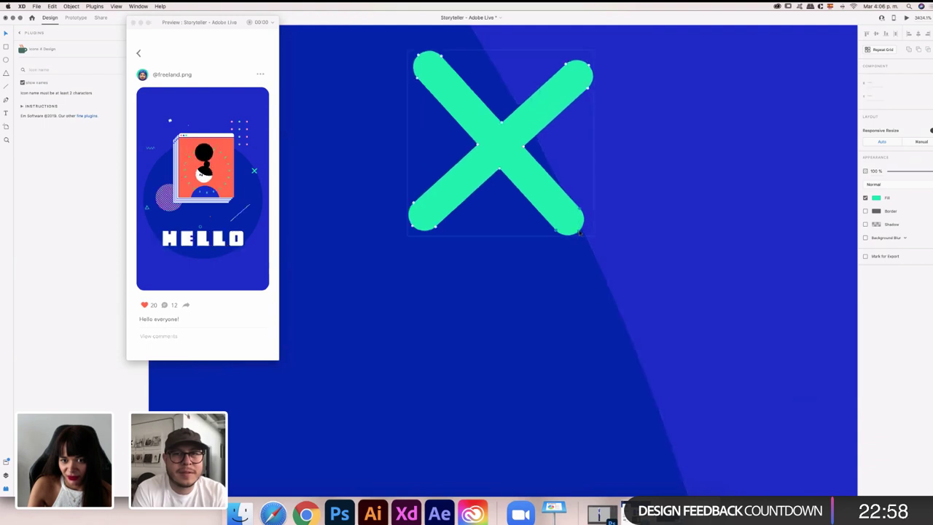
# Shorten the lower-right arm of the green X by moving its rounded end in close to the centre
pyautogui.moveTo(576, 227)
pyautogui.mouseDown()
pyautogui.moveTo(750, 489)
pyautogui.moveTo(802, 398)
pyautogui.moveTo(781, 448)
pyautogui.moveTo(791, 458)
pyautogui.mouseUp()
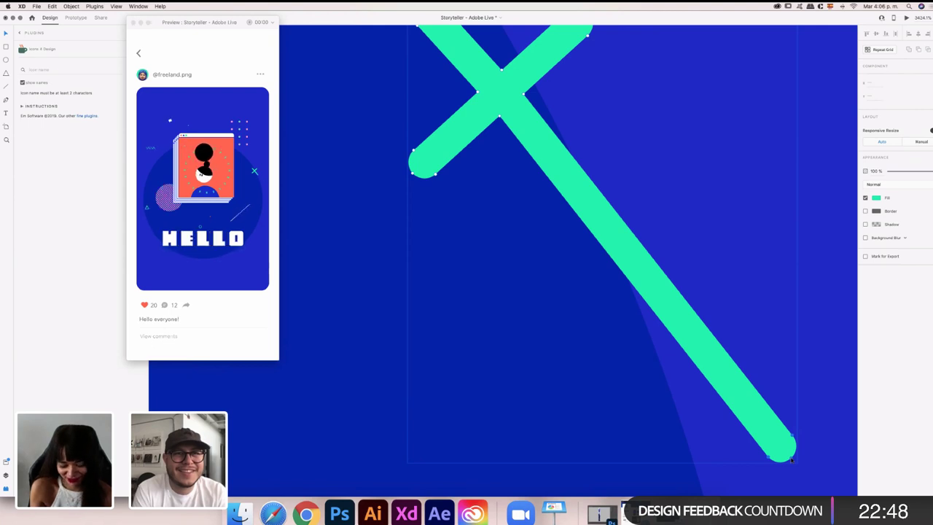
pyautogui.moveTo(790, 456); pyautogui.dragTo(578, 175)
pyautogui.scroll(3, 572, 131)
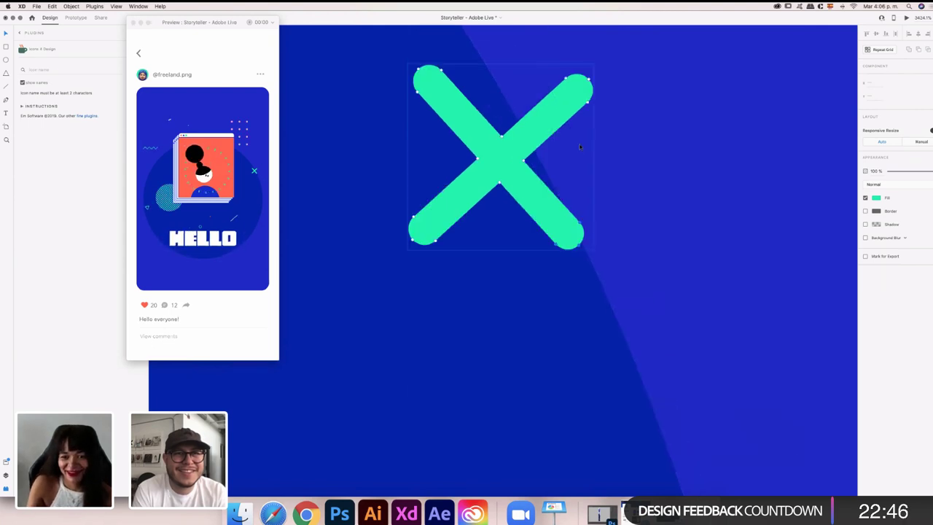
pyautogui.moveTo(577, 289); pyautogui.dragTo(529, 218)
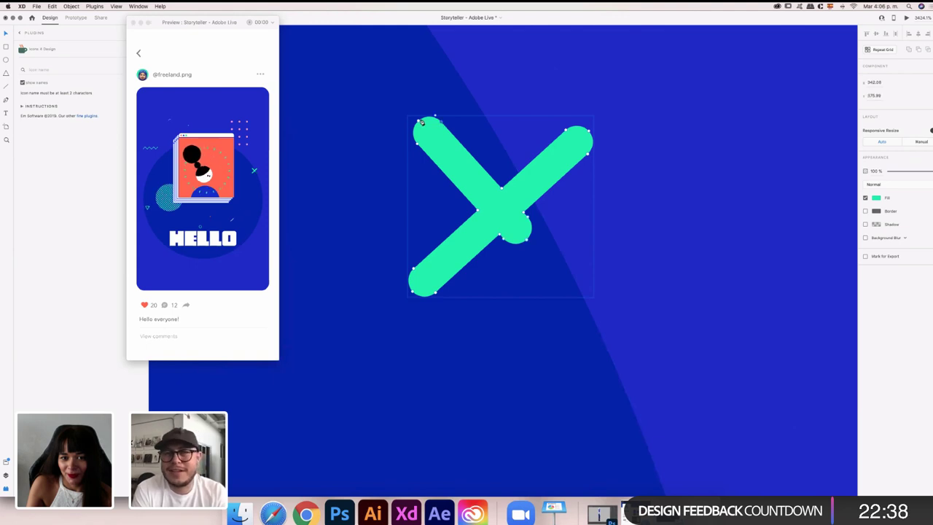
# Shorten the remaining three arms of the green X on the Post – 6 artboard by moving their rounded ends in close to the centre
pyautogui.moveTo(417, 147); pyautogui.dragTo(475, 208)
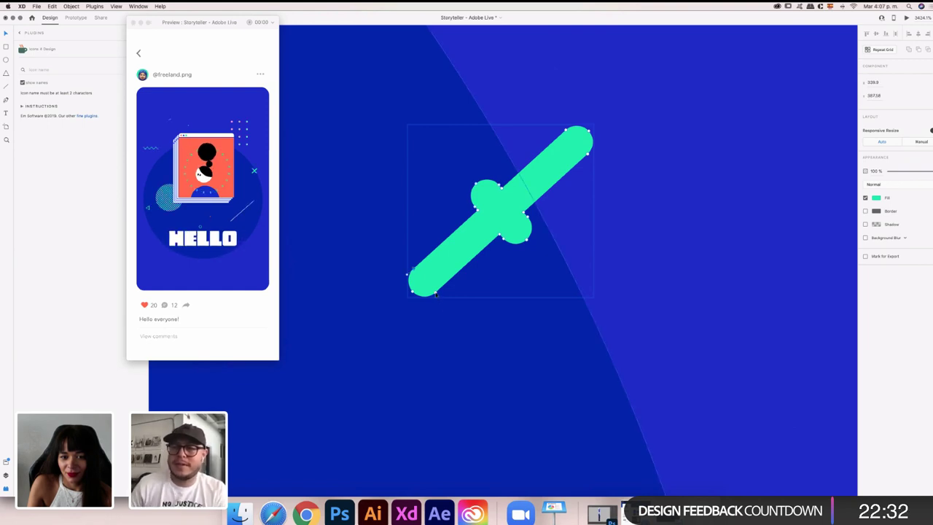
pyautogui.click(471, 231)
pyautogui.moveTo(472, 232); pyautogui.dragTo(474, 237)
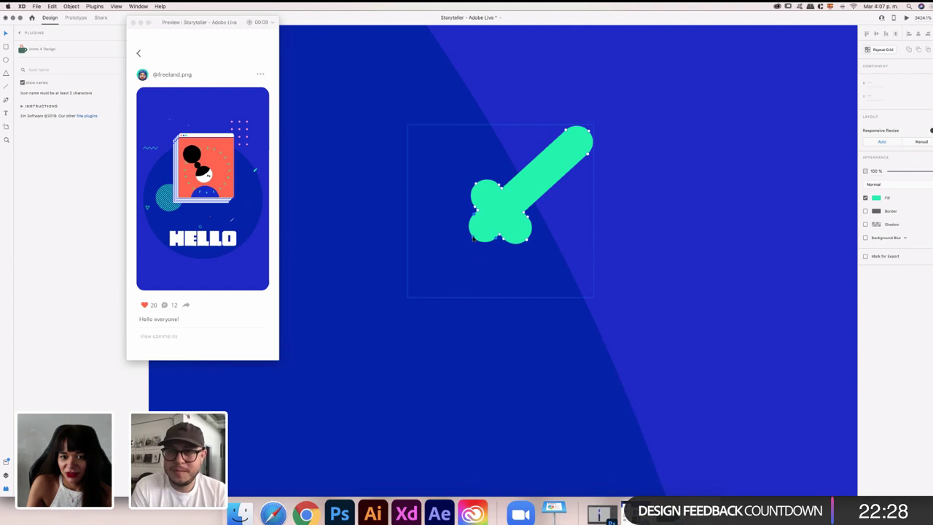
pyautogui.click(581, 129)
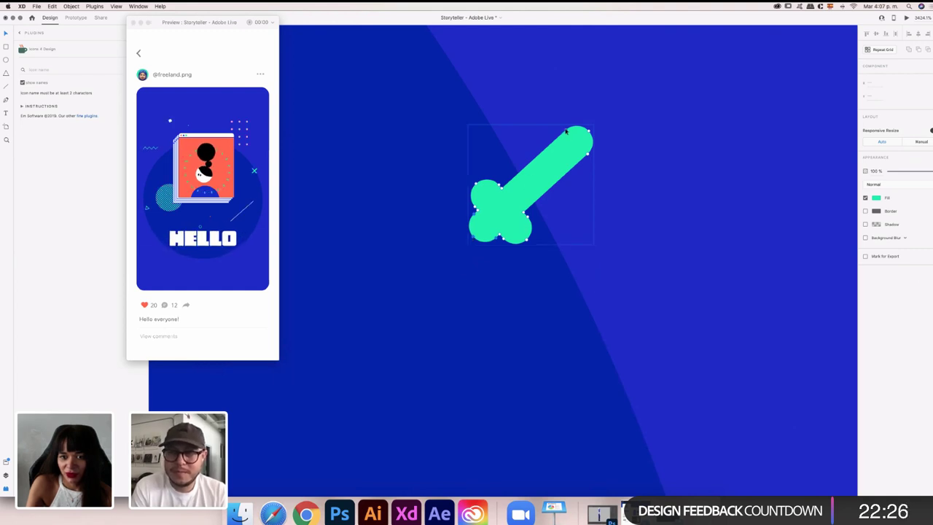
pyautogui.moveTo(589, 155); pyautogui.dragTo(529, 211)
pyautogui.scroll(-6, 530, 211)
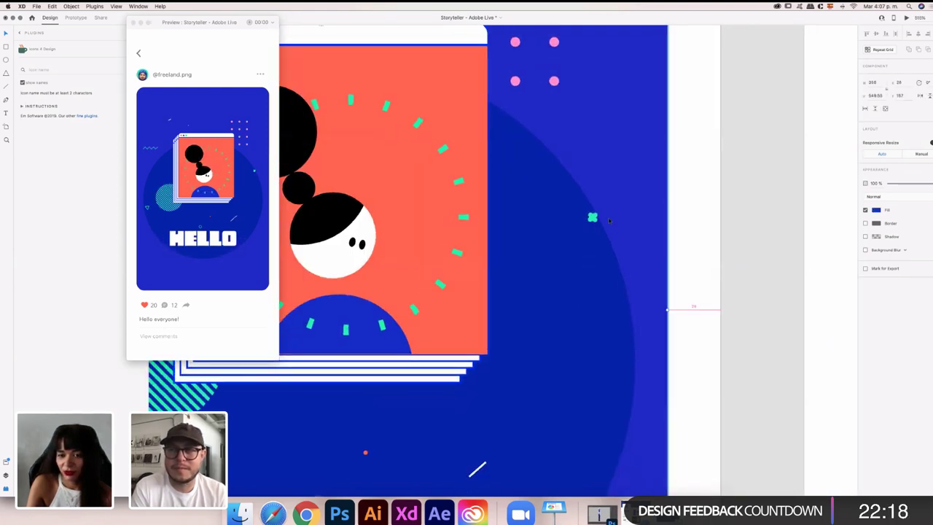
pyautogui.scroll(-4, 610, 221)
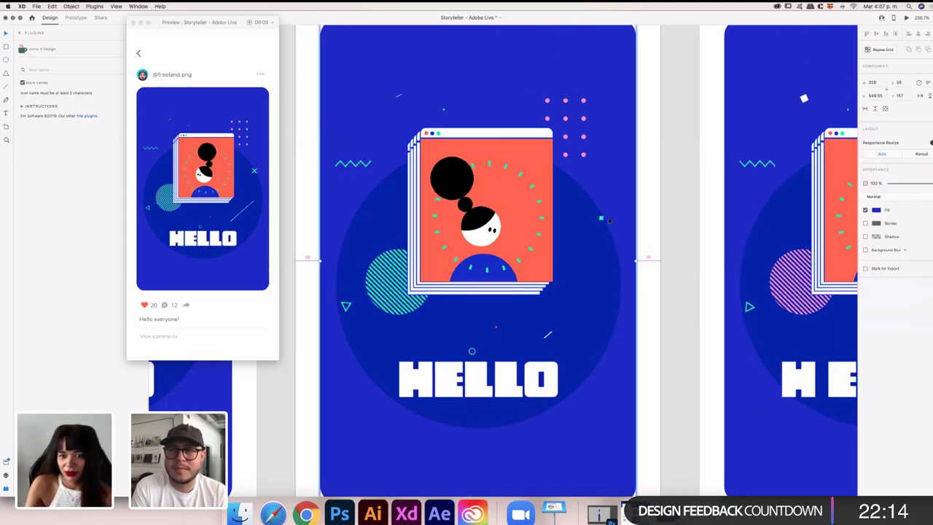
pyautogui.scroll(-5, 609, 220)
pyautogui.scroll(-1, 610, 220)
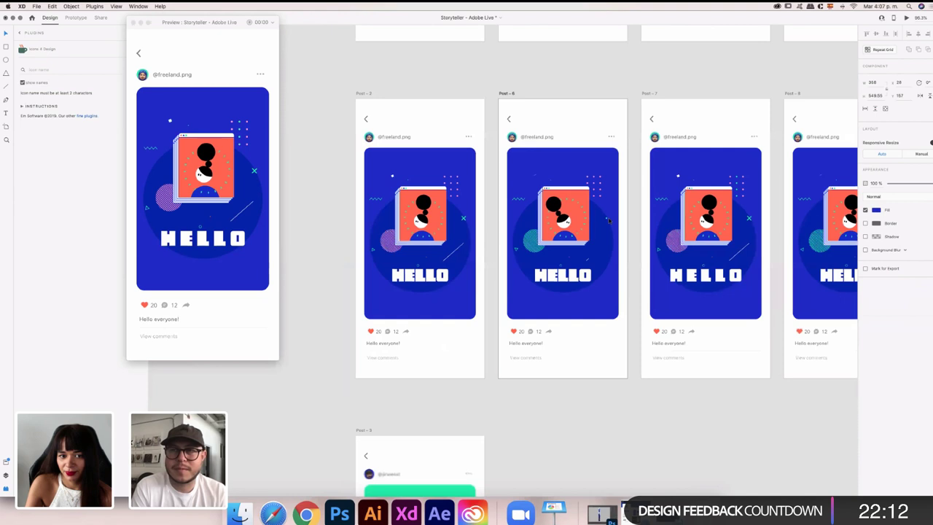
# Close the prototype preview window and clear the selection on the canvas
pyautogui.click(612, 226)
pyautogui.hscroll(3, 638, 258)
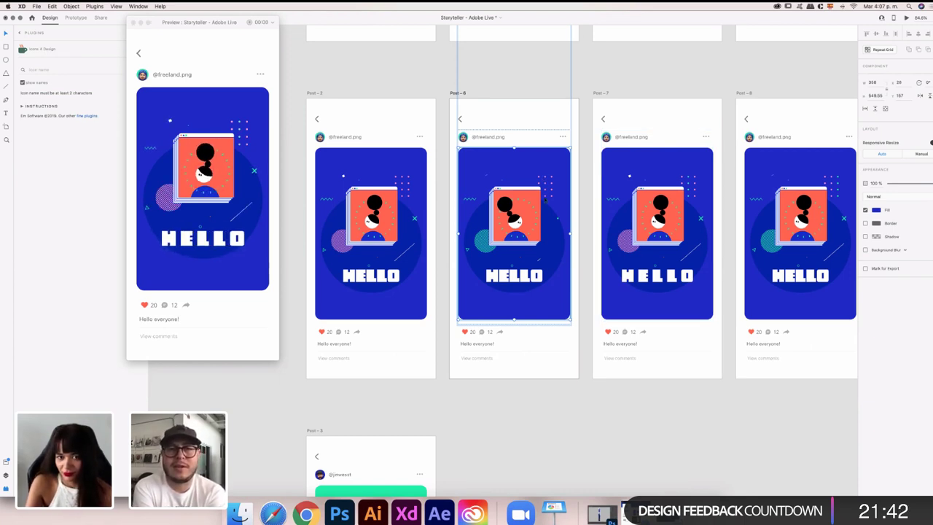
pyautogui.scroll(-3, 298, 143)
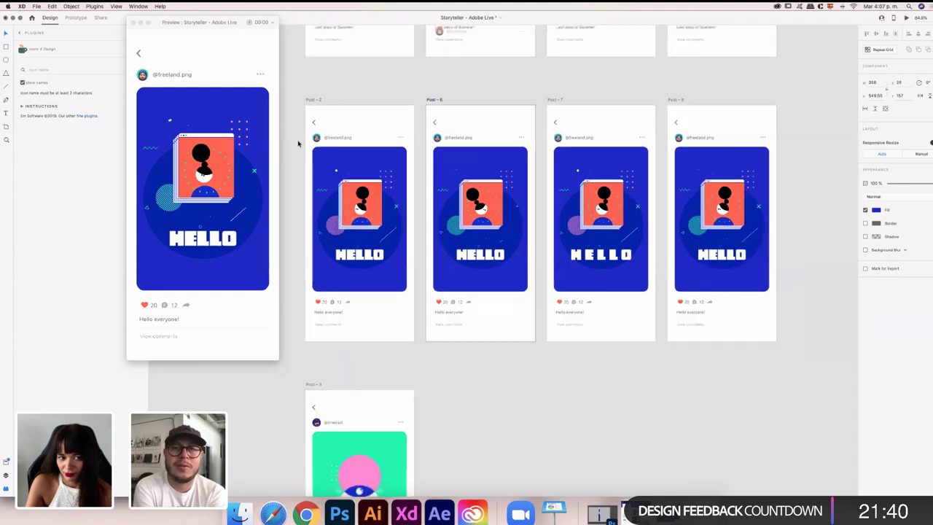
pyautogui.scroll(-2, 299, 143)
pyautogui.click(421, 193)
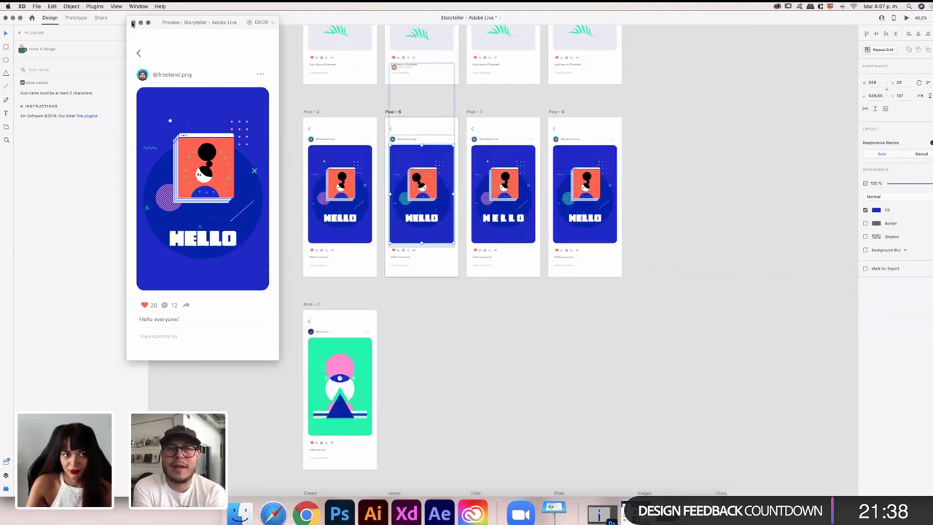
pyautogui.click(132, 23)
pyautogui.click(599, 292)
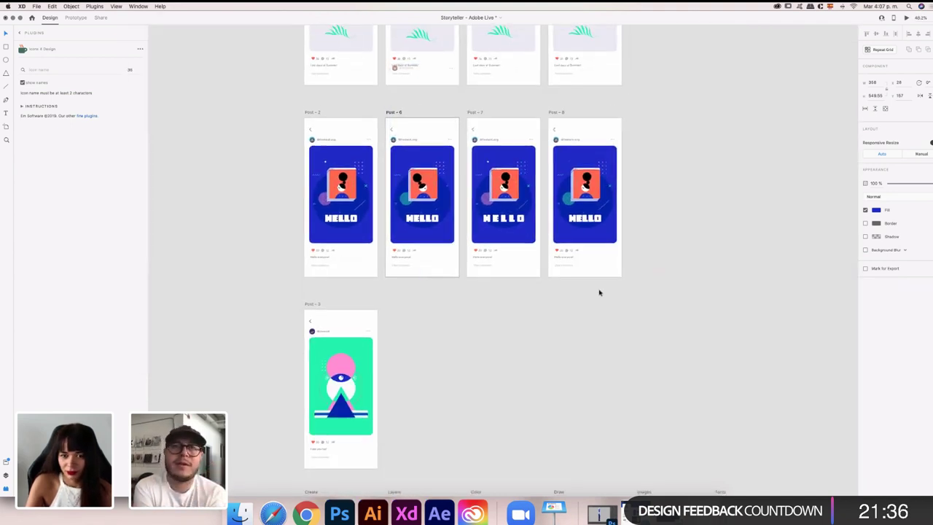
# Look over the Assets, Post, Create and Motion artboards in the Storyteller – Adobe Live document
pyautogui.scroll(-5, 601, 291)
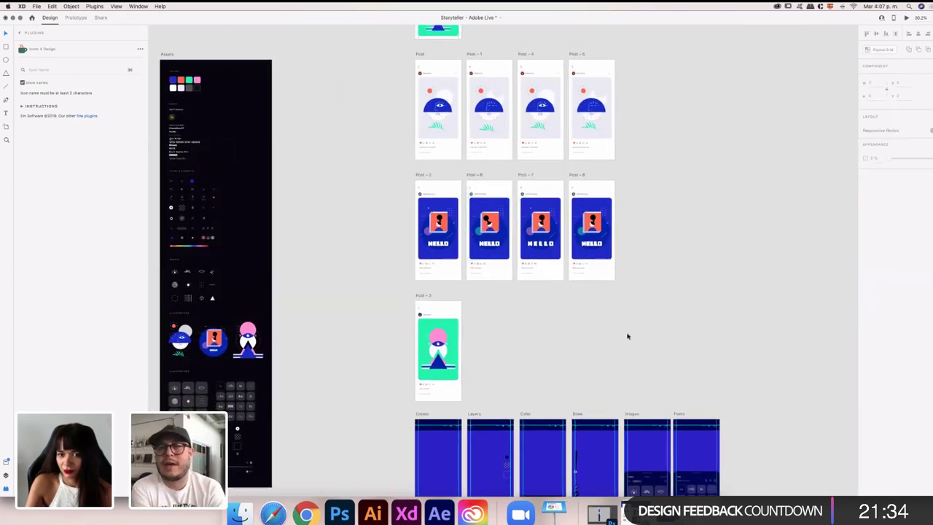
pyautogui.scroll(-5, 627, 337)
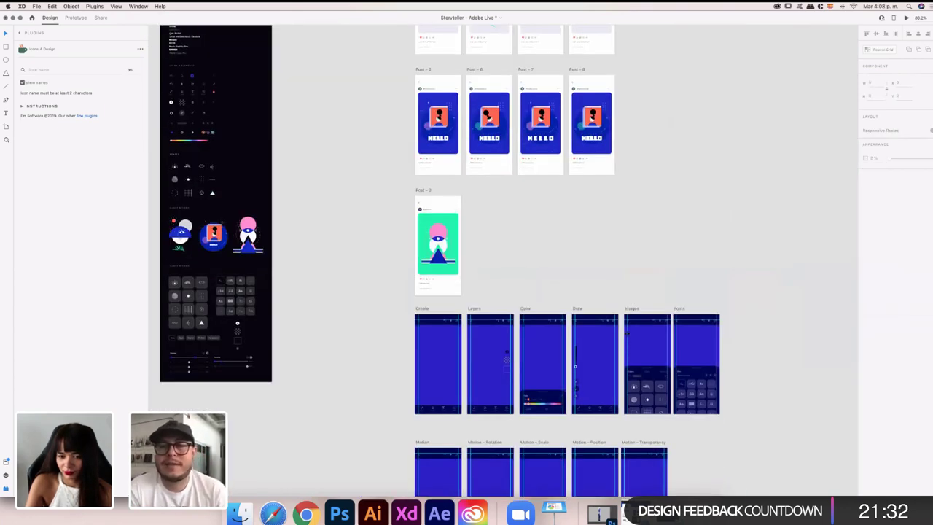
pyautogui.hscroll(1, 627, 336)
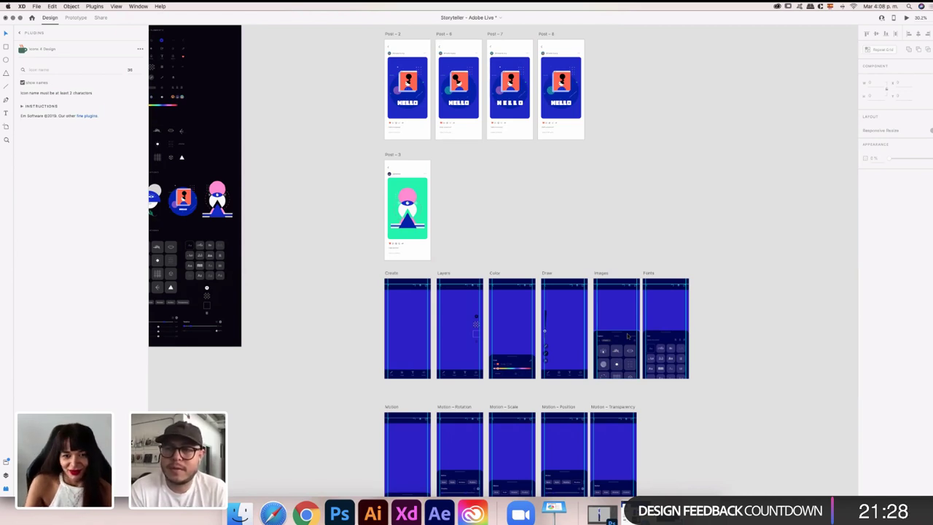
pyautogui.scroll(10, 625, 333)
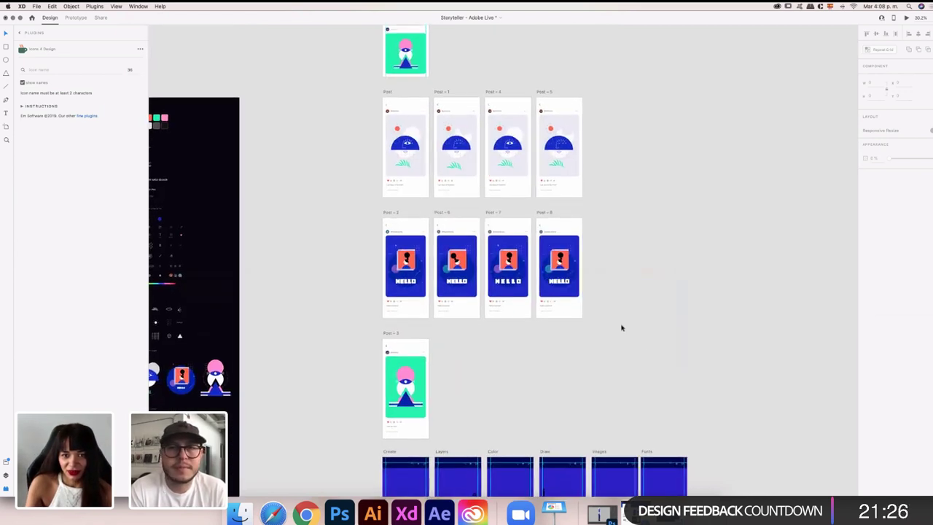
pyautogui.scroll(-8, 743, 377)
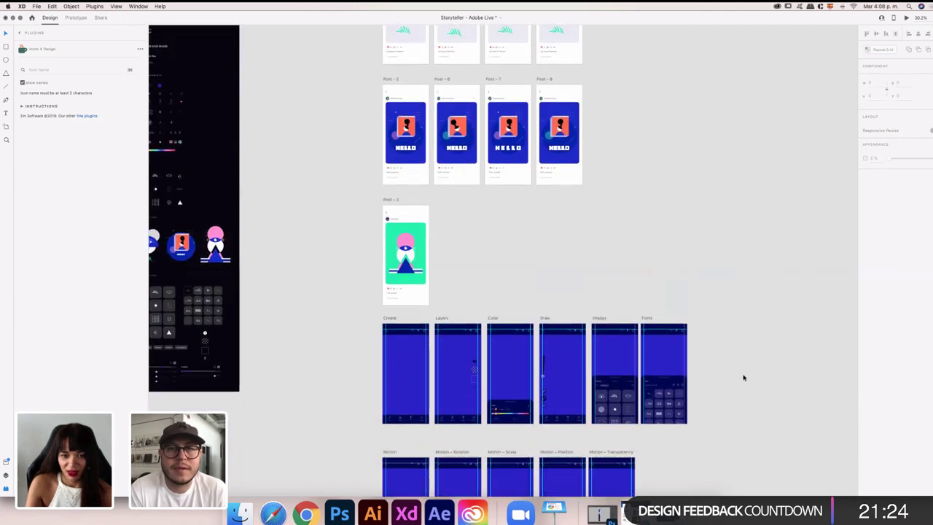
pyautogui.scroll(-3, 744, 377)
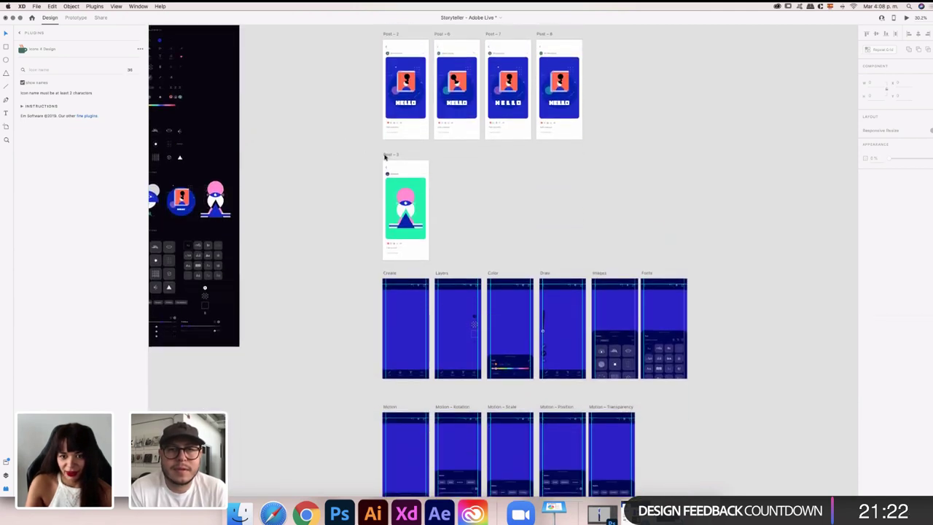
pyautogui.scroll(-6, 729, 271)
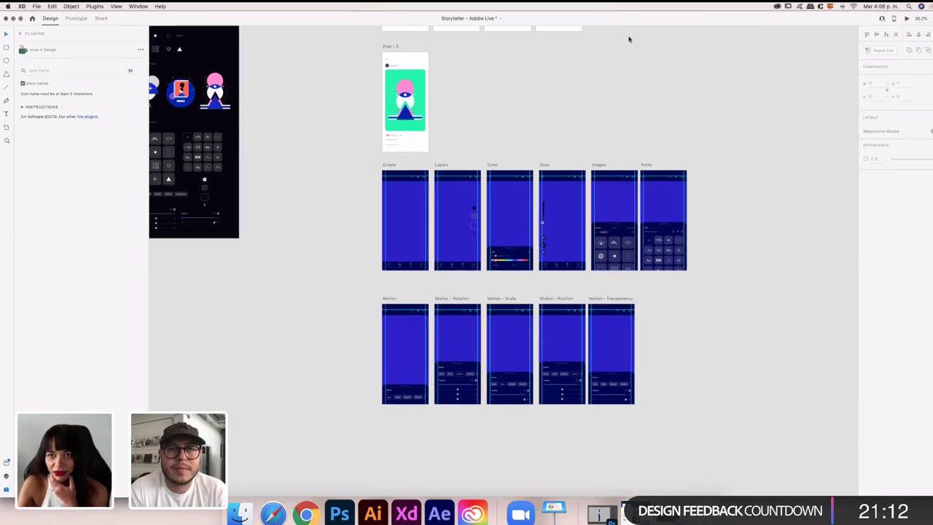
# Switch to the Storyteller – Prototyping document and look over its post, transition, image, font and motion artboards
pyautogui.press('super+grave')
pyautogui.scroll(-5, 702, 206)
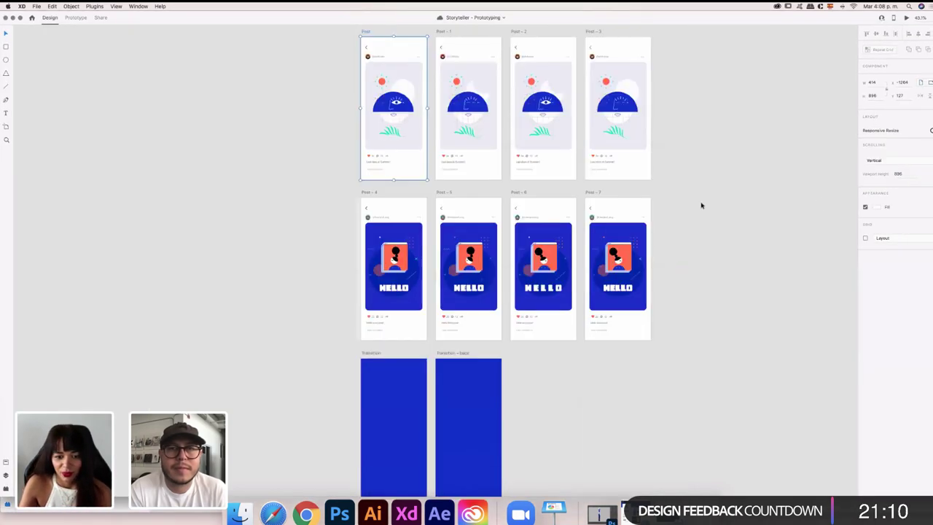
pyautogui.scroll(3, 701, 205)
pyautogui.scroll(-10, 701, 205)
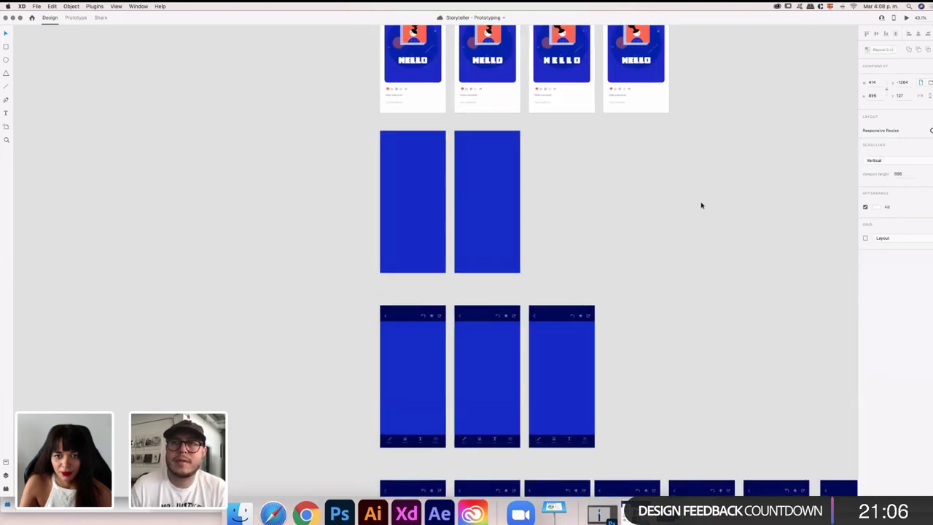
pyautogui.scroll(-6, 701, 206)
pyautogui.scroll(-1, 702, 206)
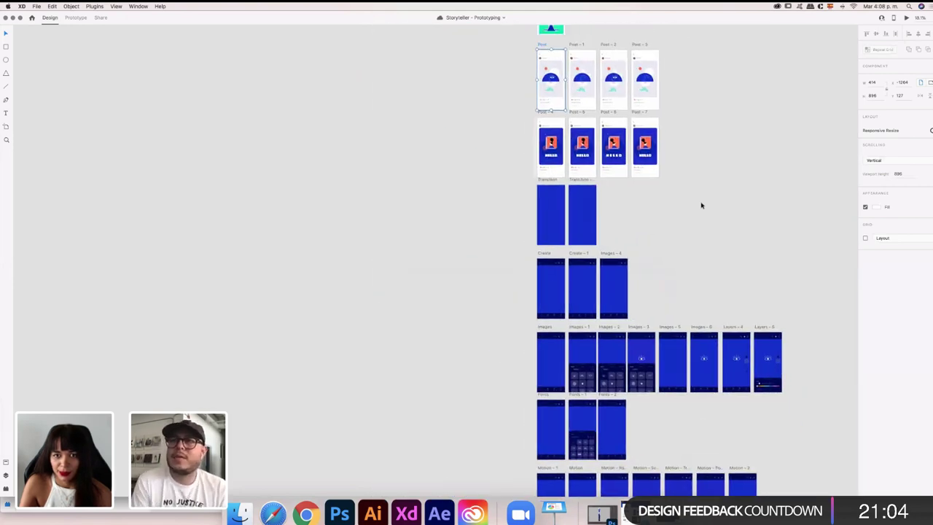
pyautogui.scroll(5, 702, 204)
# Preview the prototype from the Home artboard and open its create screen with the plus control
pyautogui.click(522, 80)
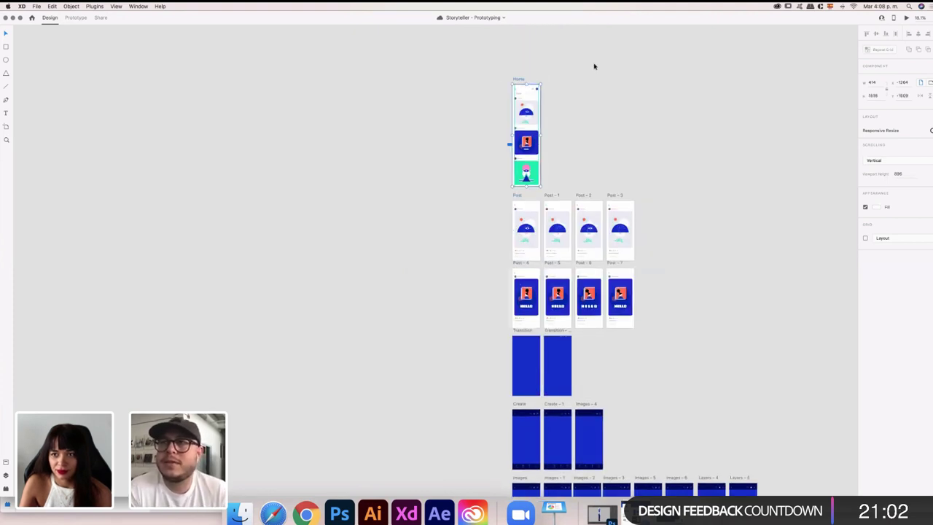
pyautogui.click(906, 19)
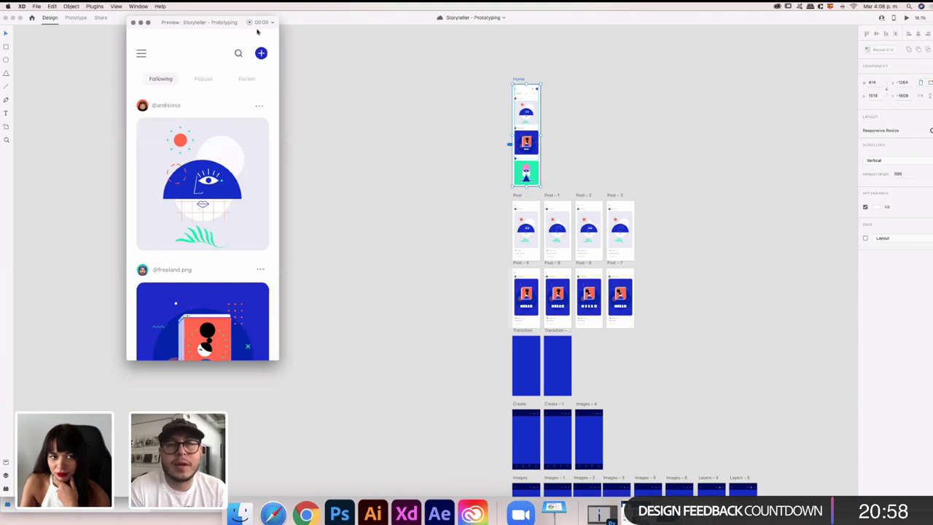
pyautogui.moveTo(226, 21); pyautogui.dragTo(535, 52)
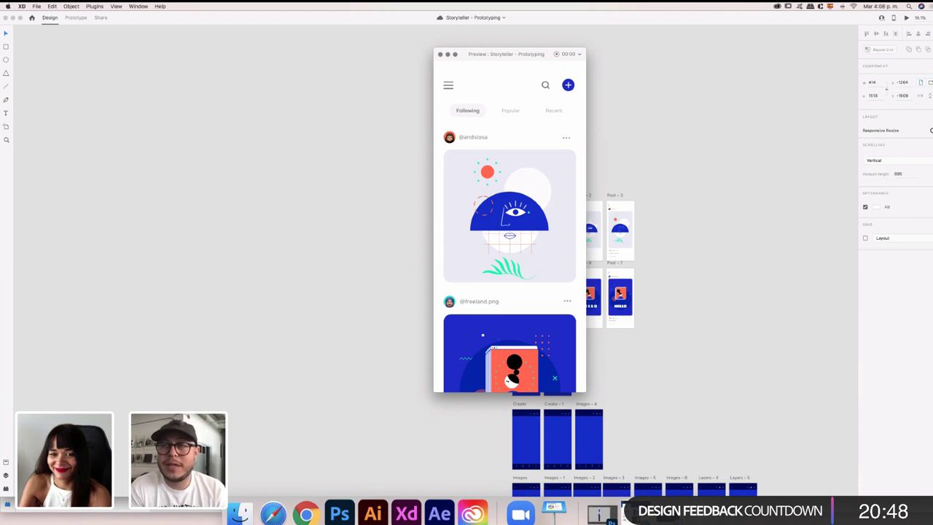
pyautogui.click(569, 85)
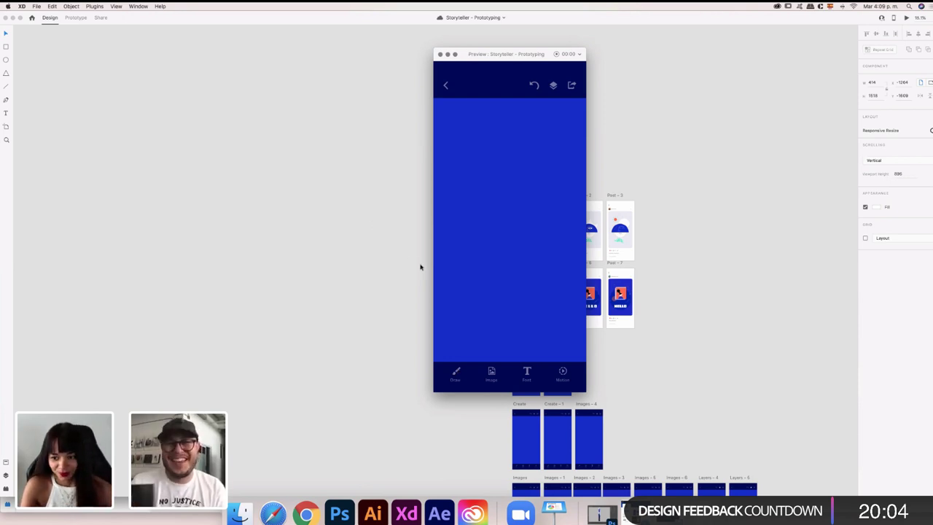
# Reposition the preview window, then show the prototype's Draw tools and raise the brush size to its maximum
pyautogui.moveTo(503, 55); pyautogui.dragTo(383, 53)
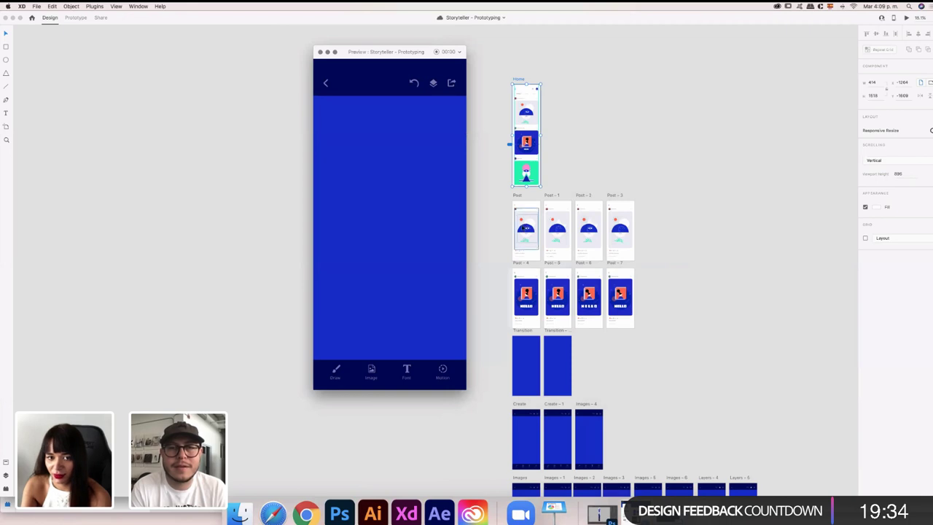
pyautogui.scroll(-1, 554, 219)
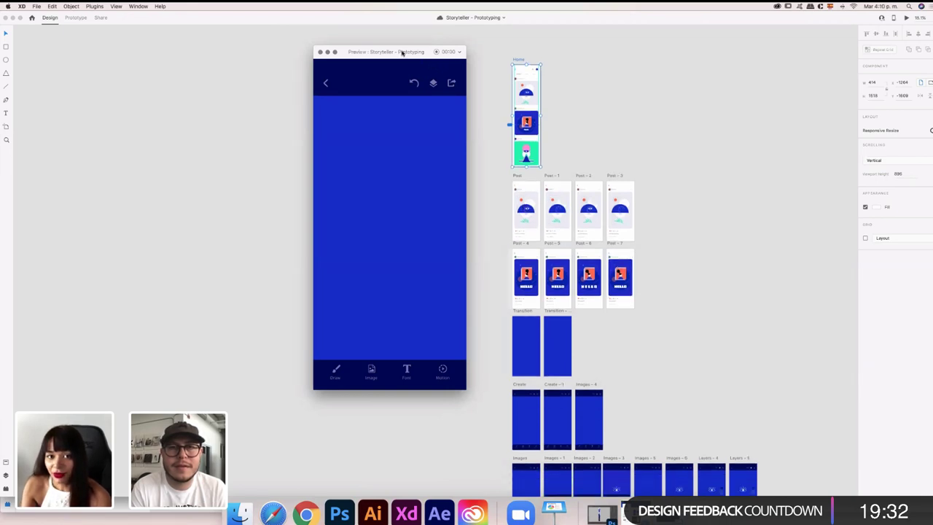
pyautogui.moveTo(402, 51); pyautogui.dragTo(462, 44)
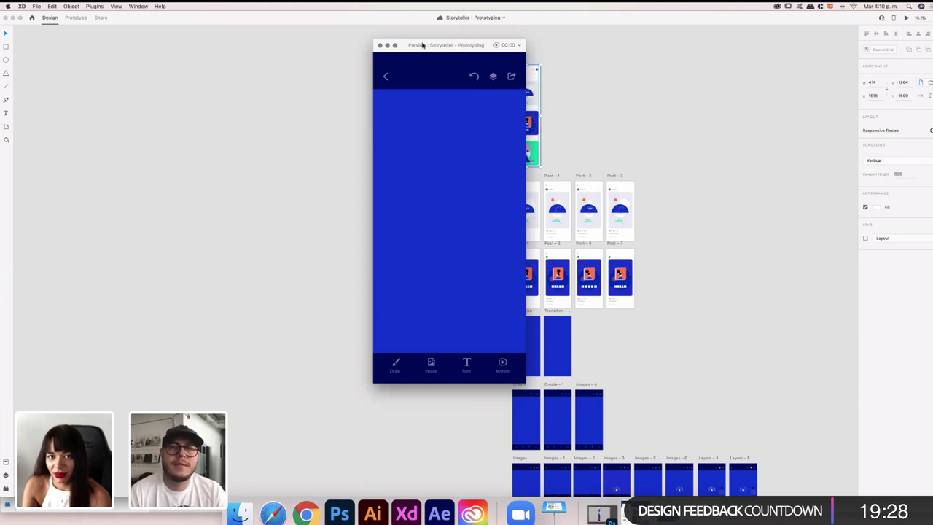
pyautogui.moveTo(423, 44); pyautogui.dragTo(419, 49)
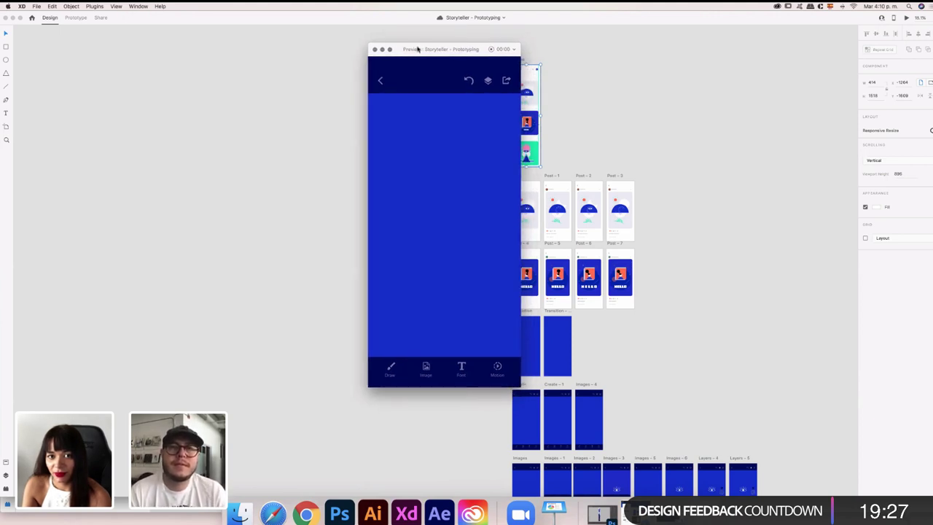
pyautogui.click(391, 368)
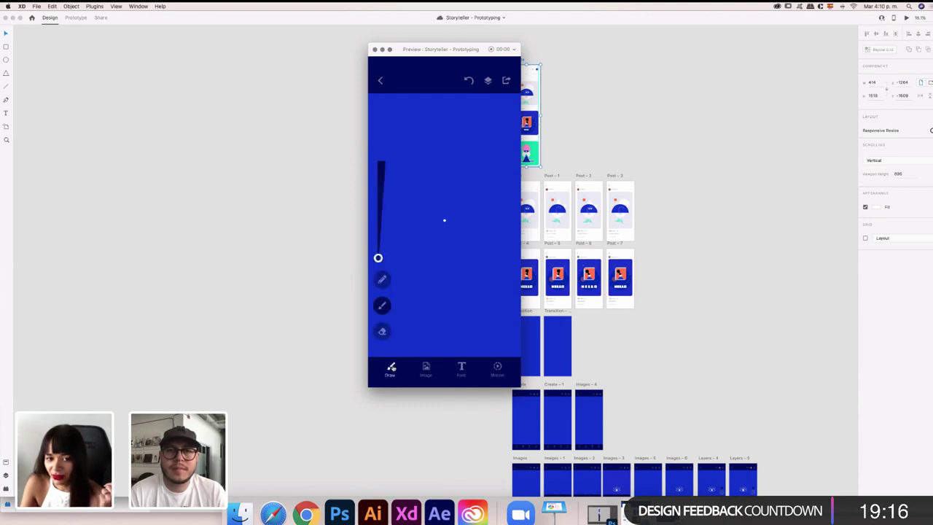
pyautogui.moveTo(378, 258)
pyautogui.mouseDown()
pyautogui.moveTo(380, 172)
pyautogui.moveTo(377, 252)
pyautogui.mouseUp()
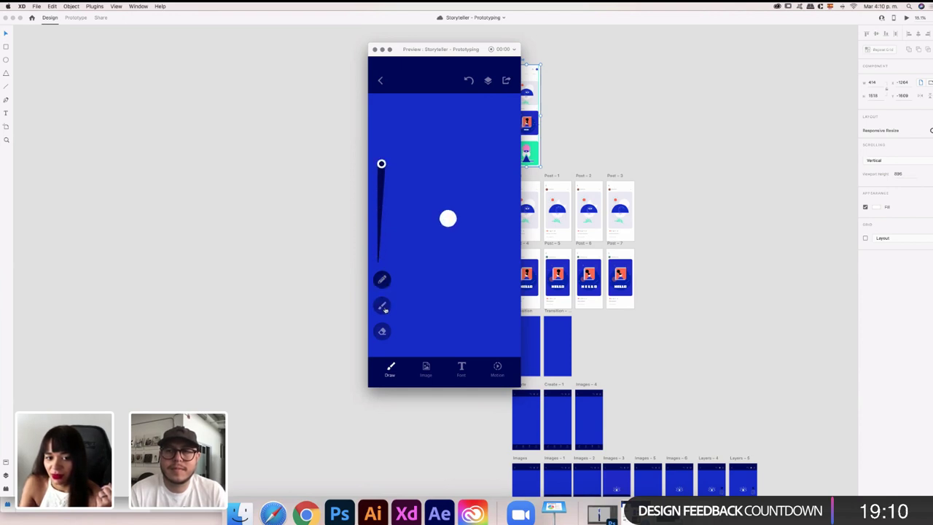
# Open the Image library in the prototype preview and browse its shapes under Explore
pyautogui.click(426, 370)
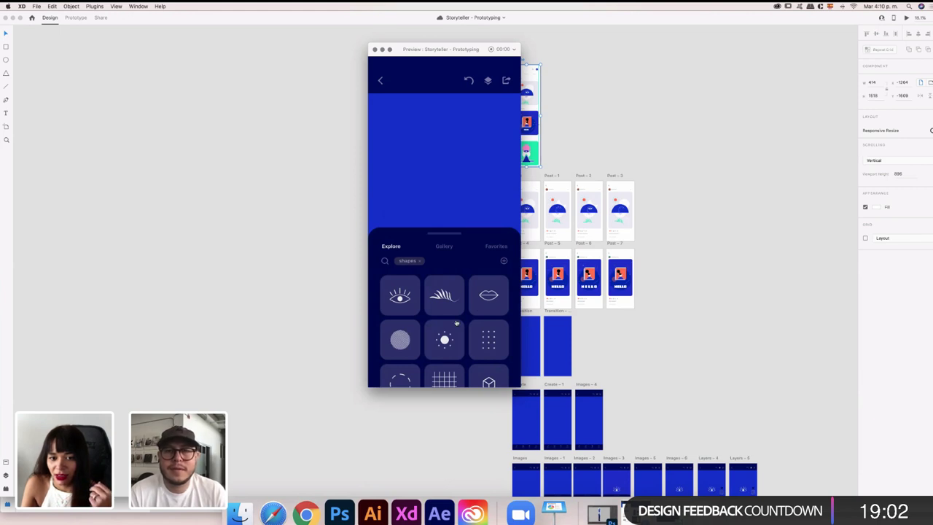
pyautogui.scroll(-1, 443, 299)
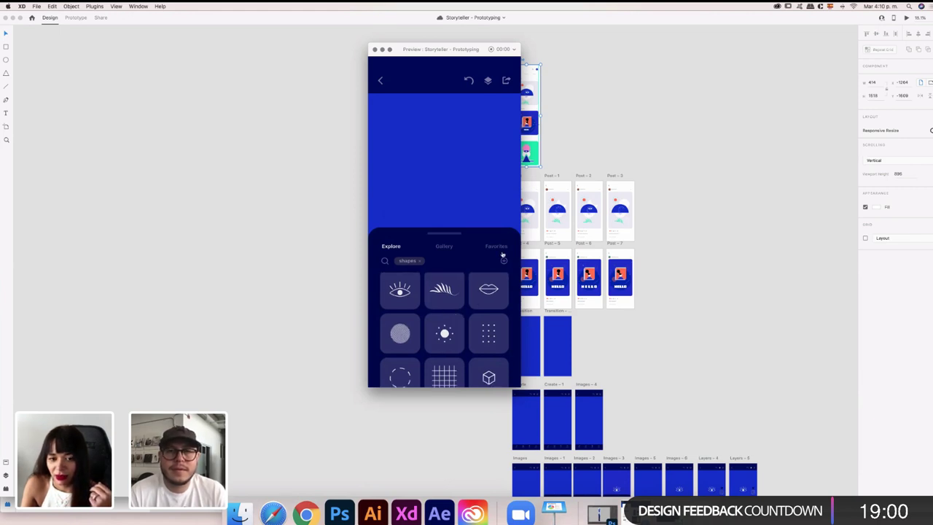
pyautogui.scroll(-3, 443, 299)
pyautogui.scroll(3, 464, 324)
pyautogui.scroll(-4, 464, 323)
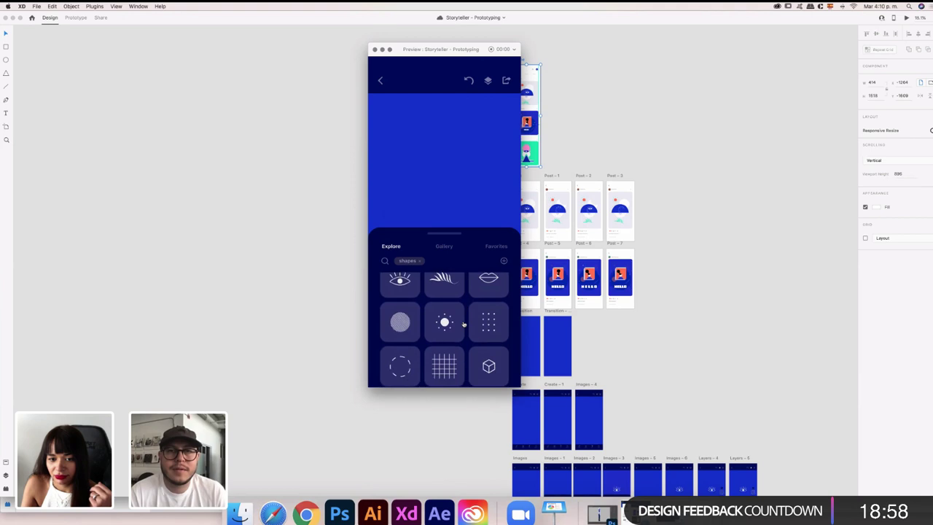
pyautogui.scroll(4, 463, 324)
pyautogui.scroll(-2, 464, 324)
pyautogui.scroll(-2, 463, 324)
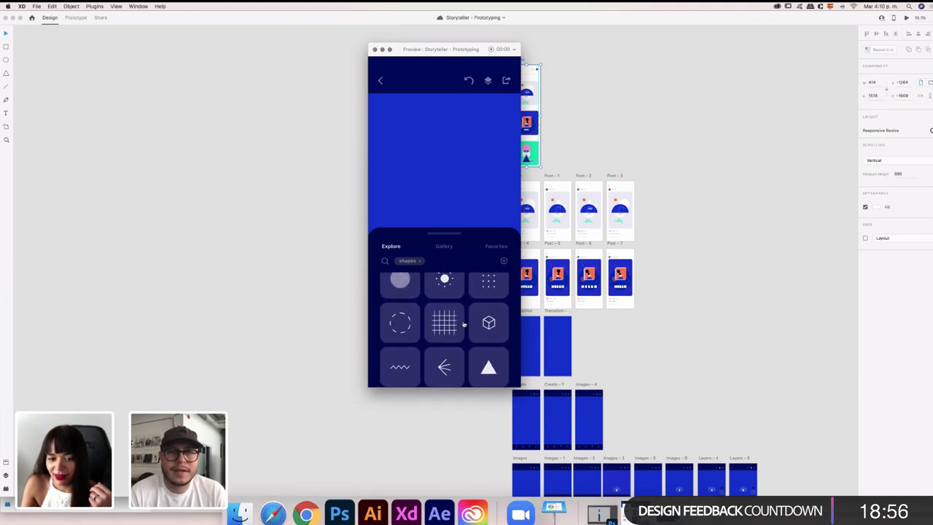
pyautogui.scroll(4, 464, 324)
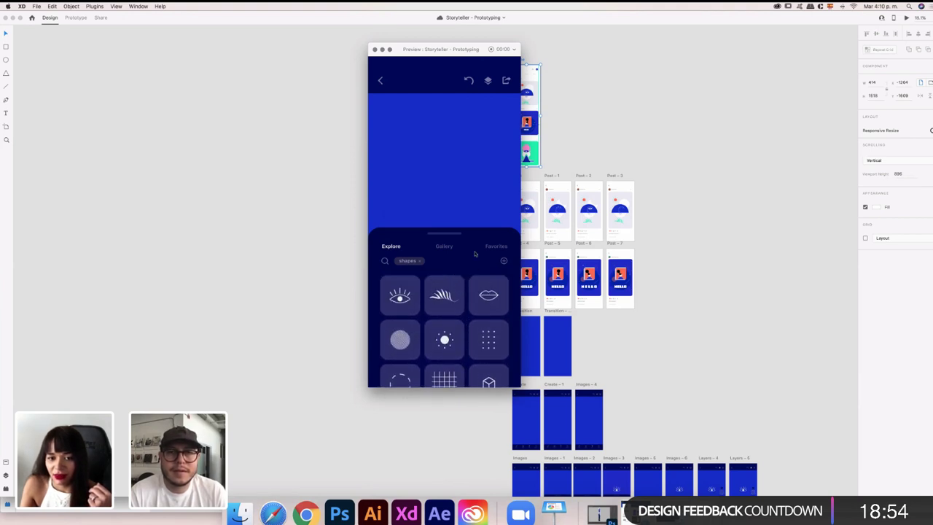
# Close the prototype's Image library, then browse the typefaces in its Font panel and dismiss it
pyautogui.moveTo(474, 254); pyautogui.dragTo(462, 376)
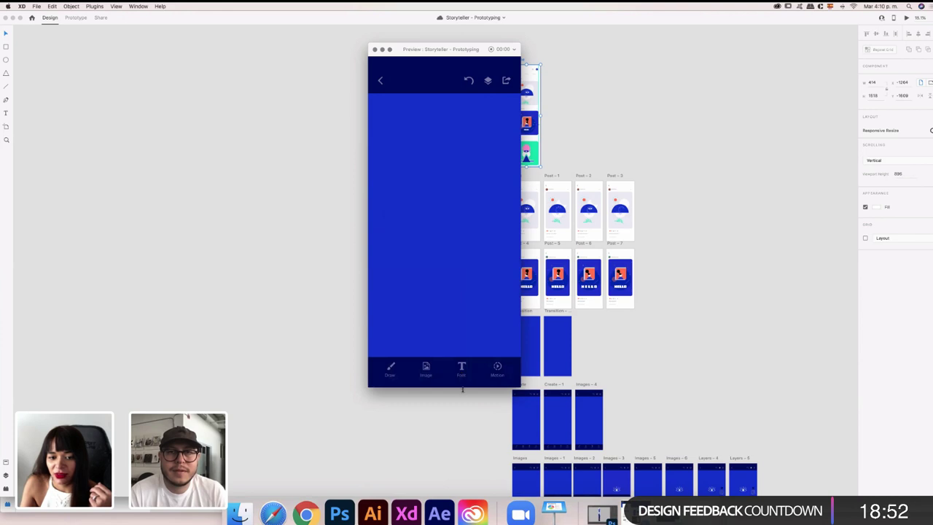
pyautogui.click(462, 368)
pyautogui.scroll(-1, 454, 351)
pyautogui.scroll(-1, 455, 351)
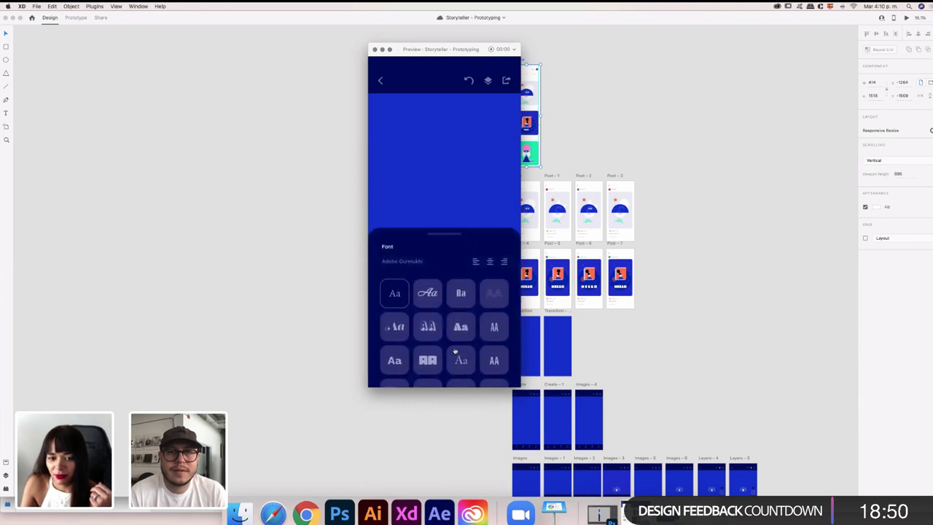
pyautogui.scroll(1, 459, 328)
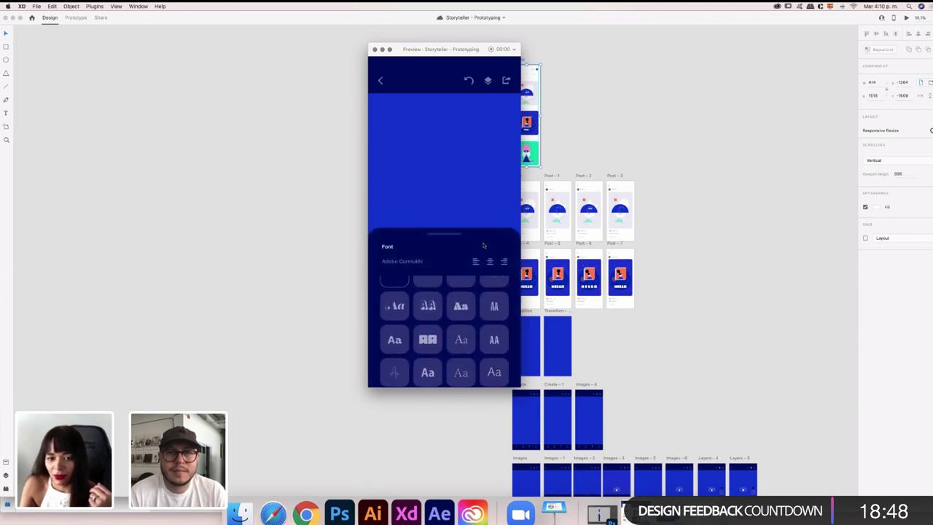
pyautogui.moveTo(480, 229); pyautogui.dragTo(498, 367)
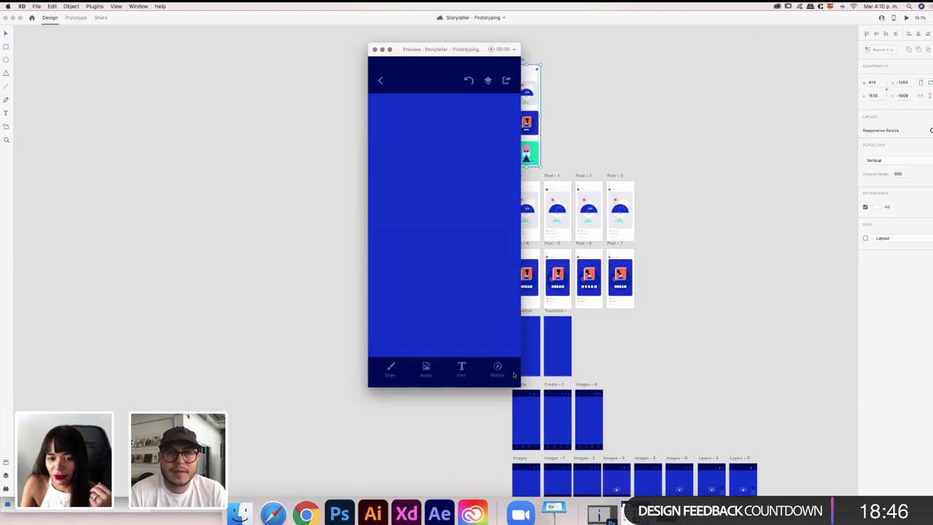
# Show the prototype's Motion options in the preview, going through Scale, Rotation, Transparency and Position, then dismiss the panel
pyautogui.click(498, 367)
pyautogui.click(421, 364)
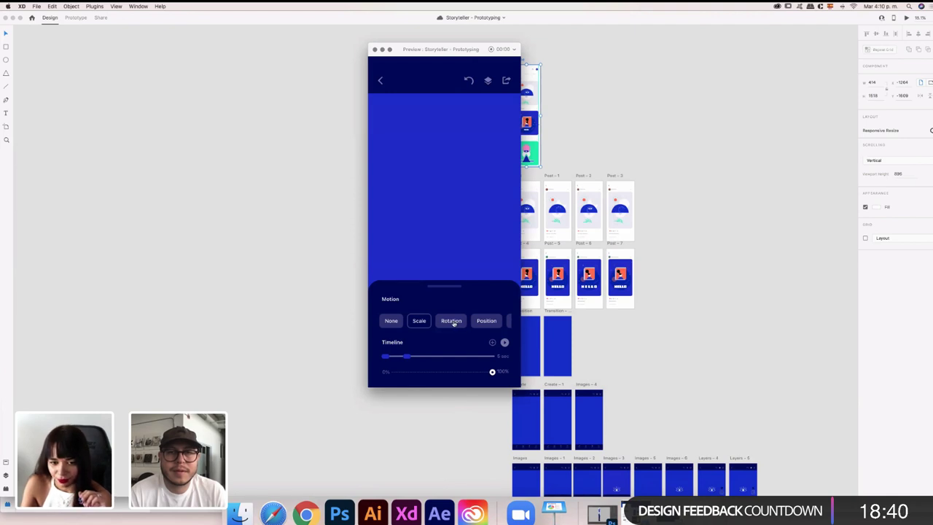
pyautogui.click(451, 323)
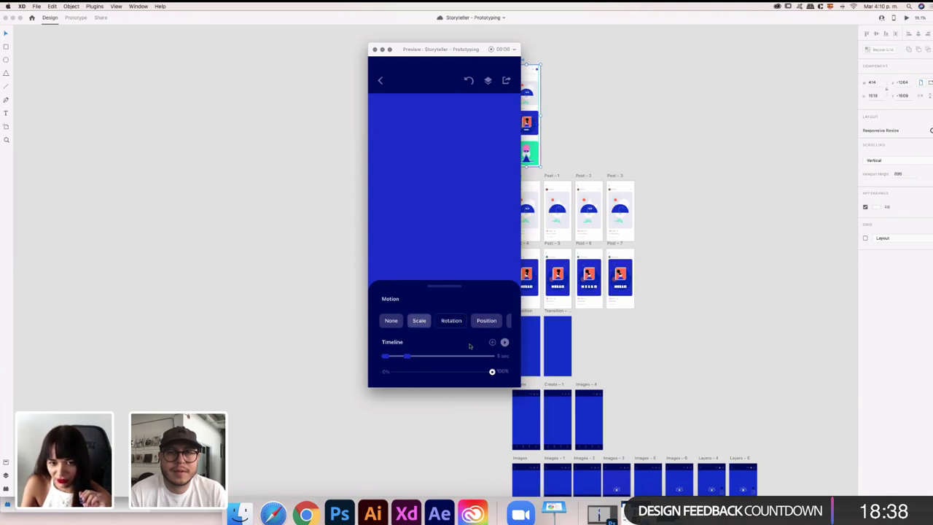
pyautogui.hscroll(3, 472, 292)
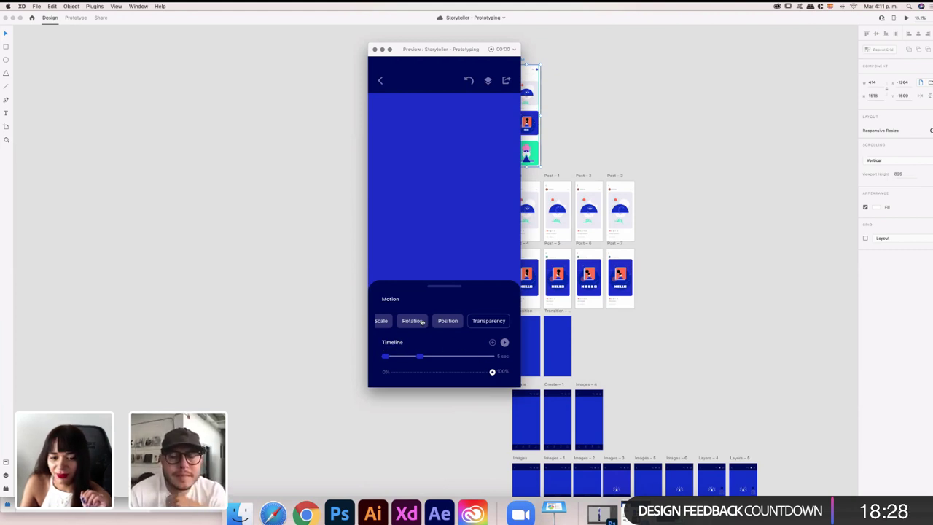
pyautogui.click(445, 322)
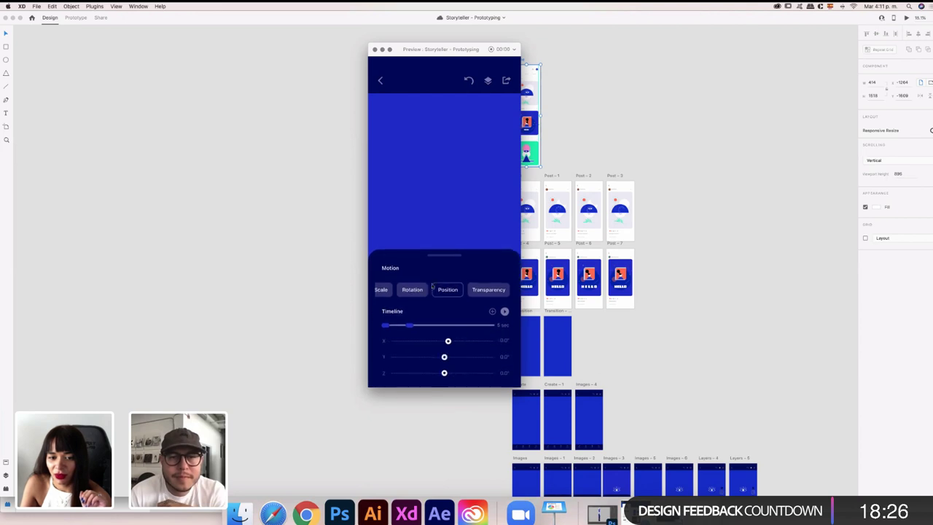
pyautogui.click(467, 267)
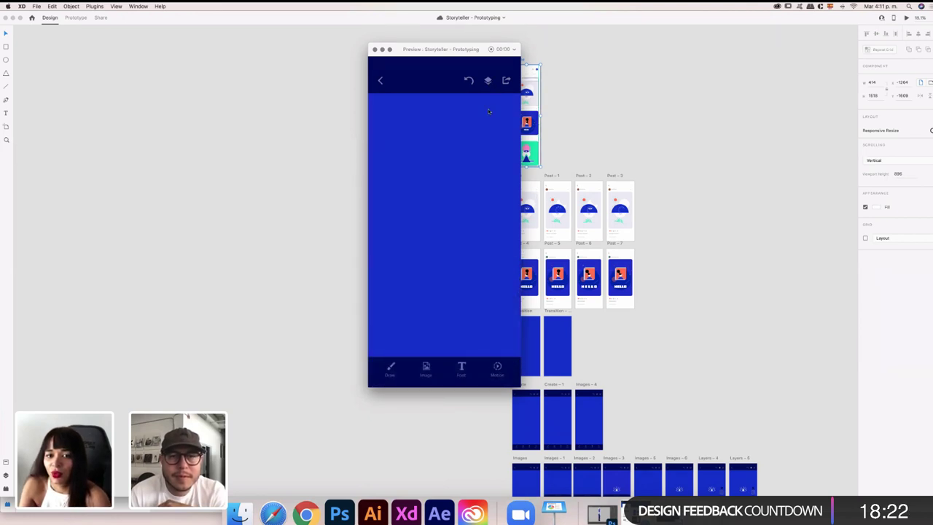
# Demonstrate adding and deleting layers in the prototype's layer stack, then hide the stack and close the preview
pyautogui.moveTo(499, 191)
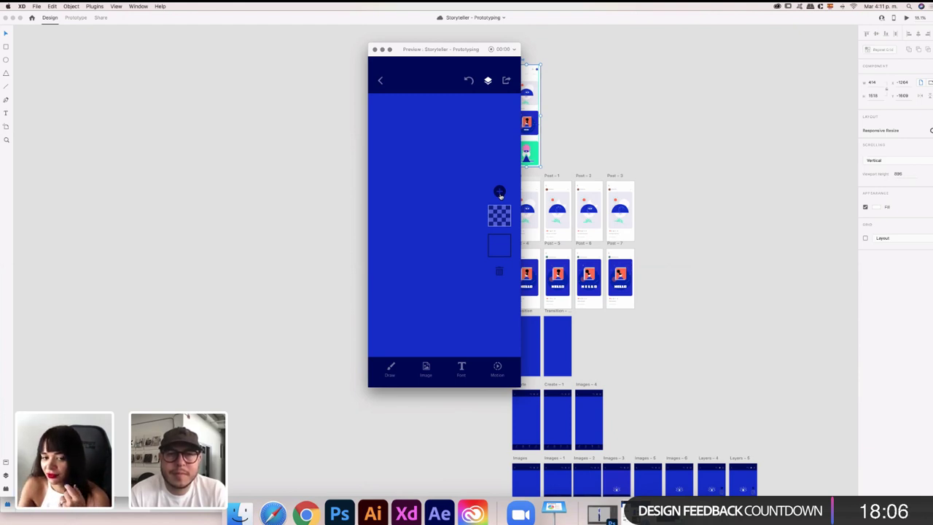
pyautogui.click(503, 194)
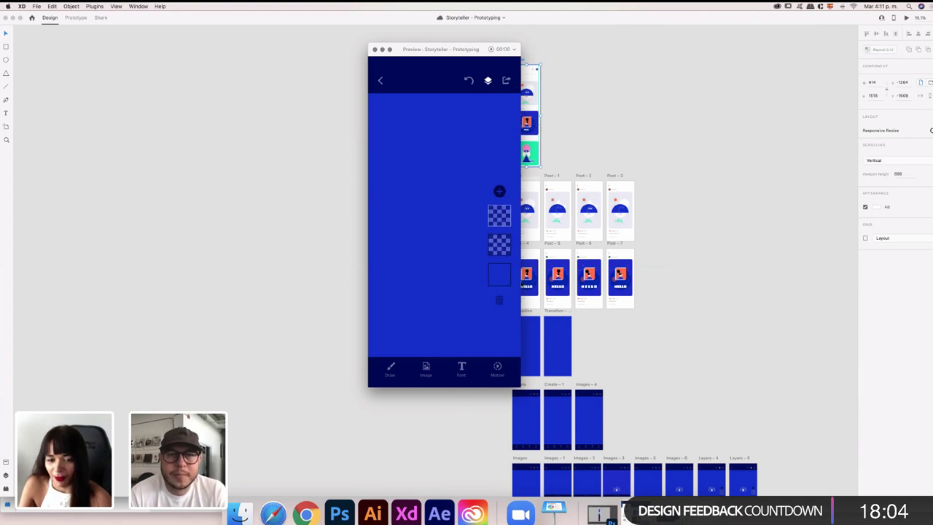
pyautogui.click(495, 301)
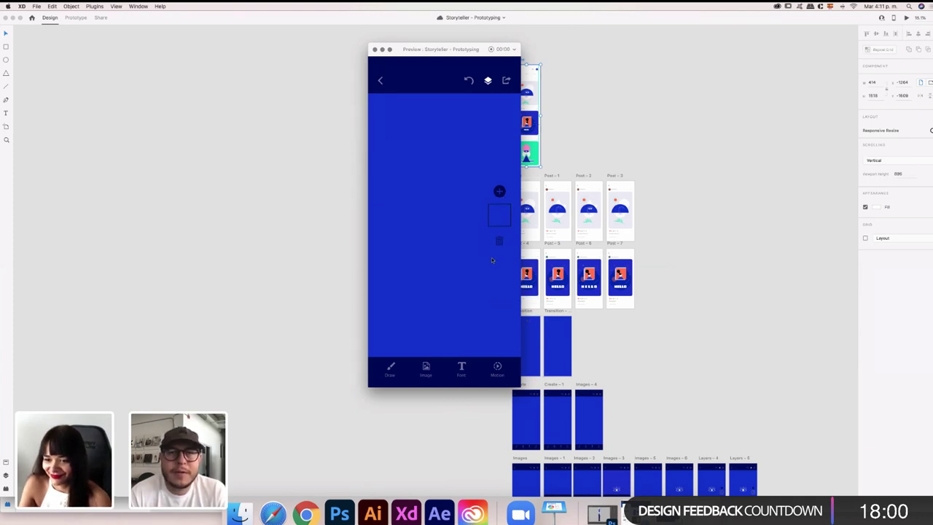
pyautogui.click(489, 82)
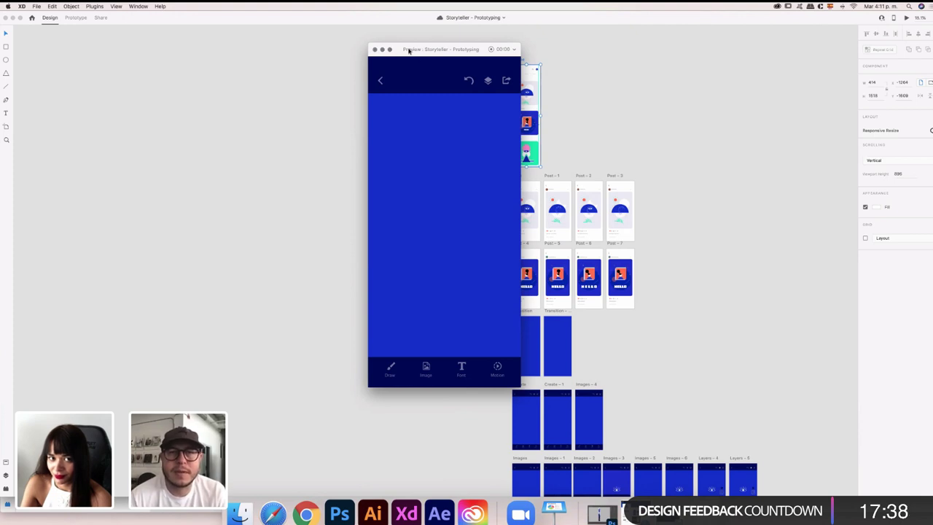
pyautogui.click(374, 49)
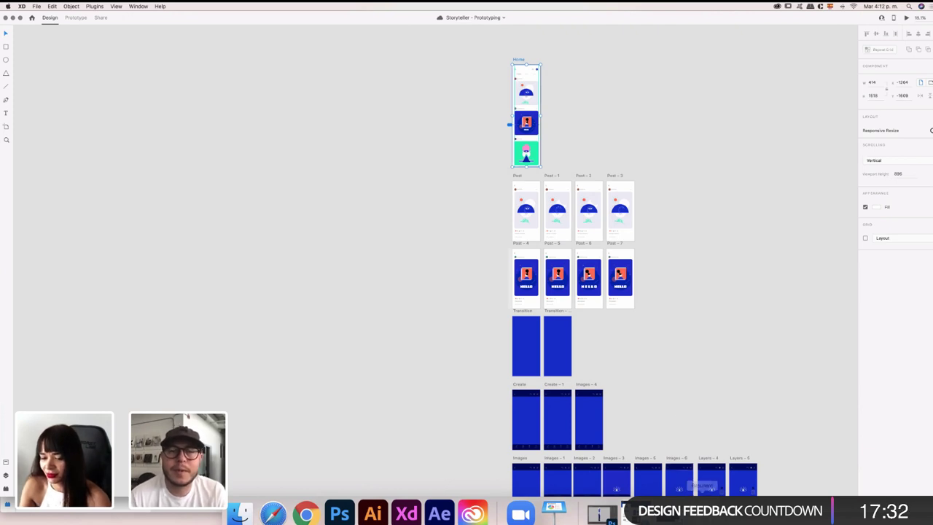
# Glance at the Storyteller – Adobe Live document, then return to Storyteller – Prototyping and look over its lower artboard rows
pyautogui.press('super+grave')
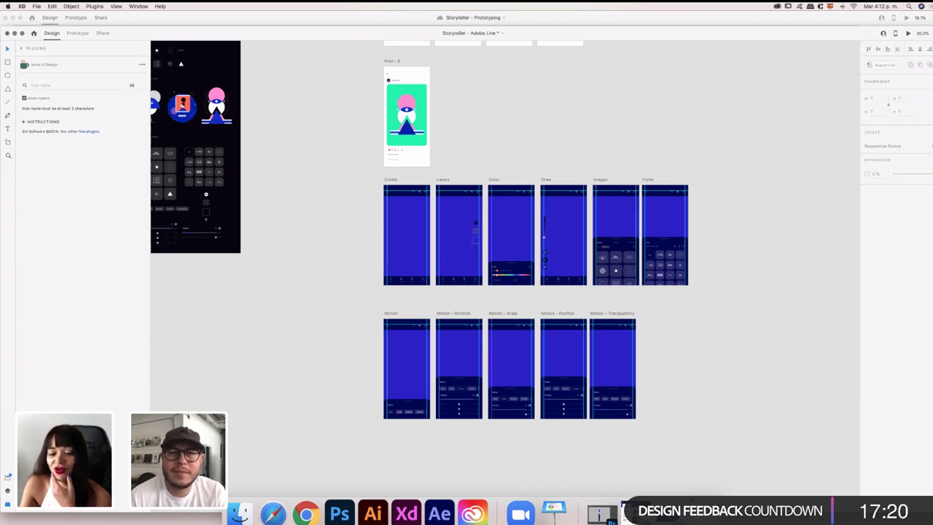
pyautogui.click(679, 22)
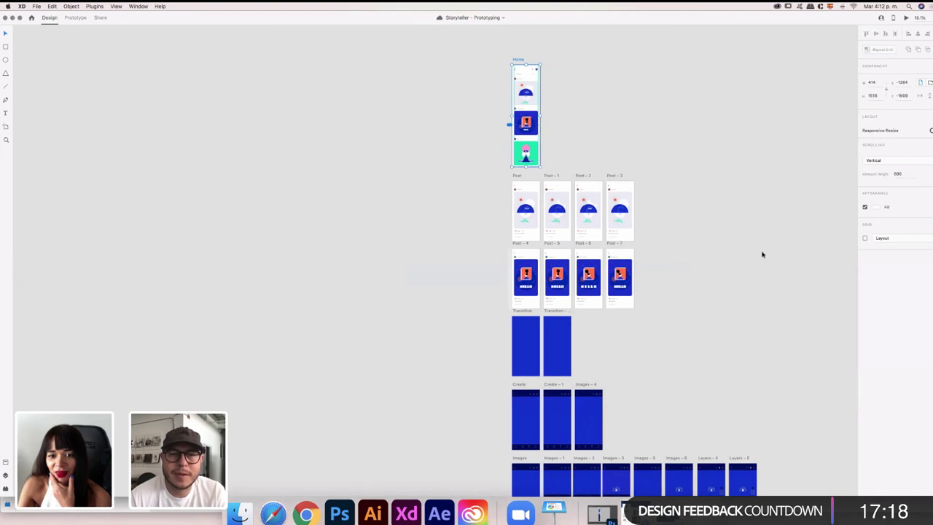
pyautogui.scroll(-5, 577, 370)
pyautogui.scroll(-3, 579, 364)
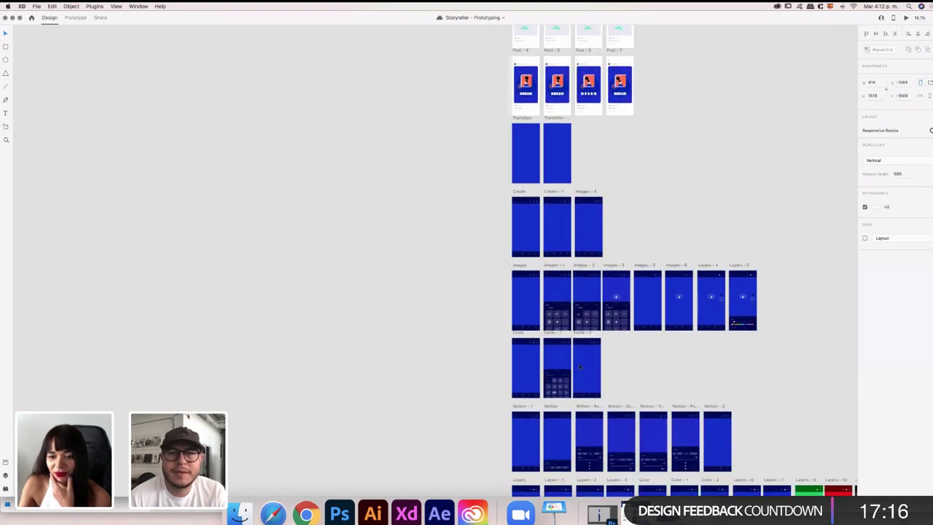
pyautogui.scroll(-9, 541, 367)
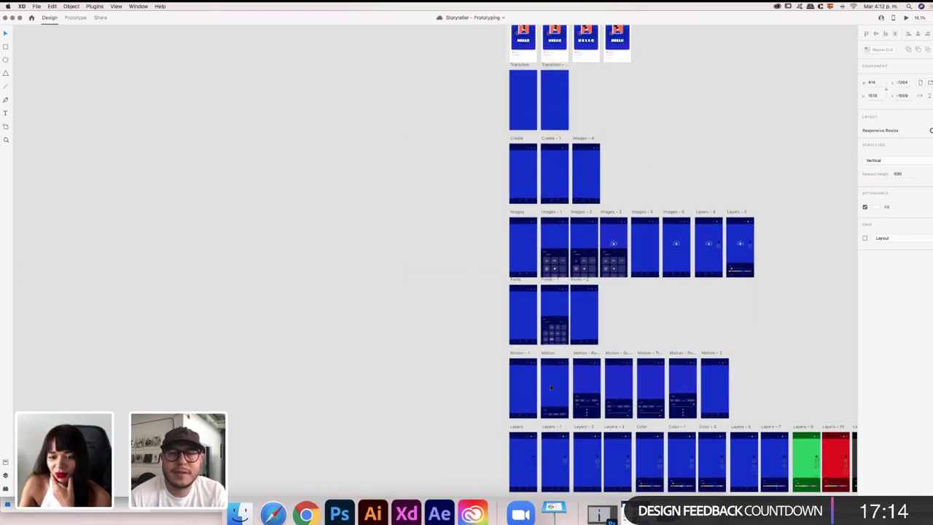
# Preview the prototype starting from the Color artboard, then close the preview
pyautogui.click(524, 376)
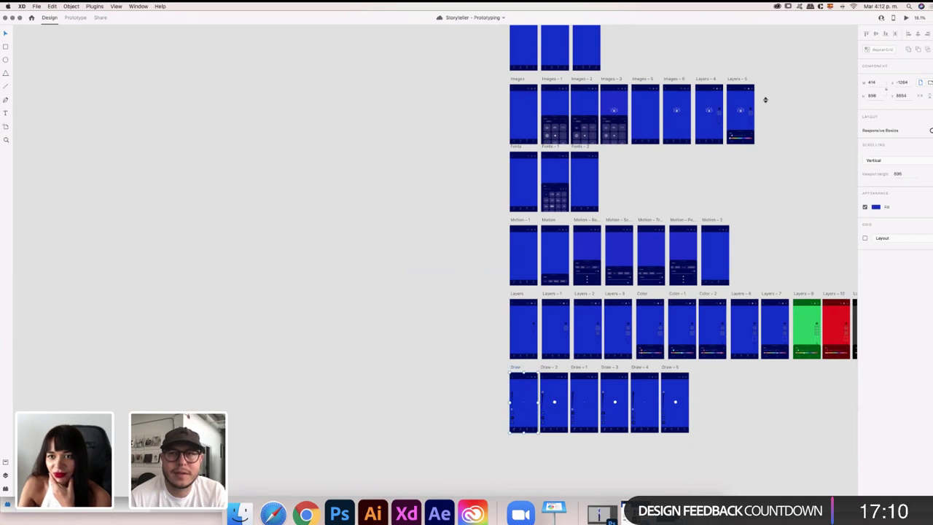
pyautogui.click(736, 79)
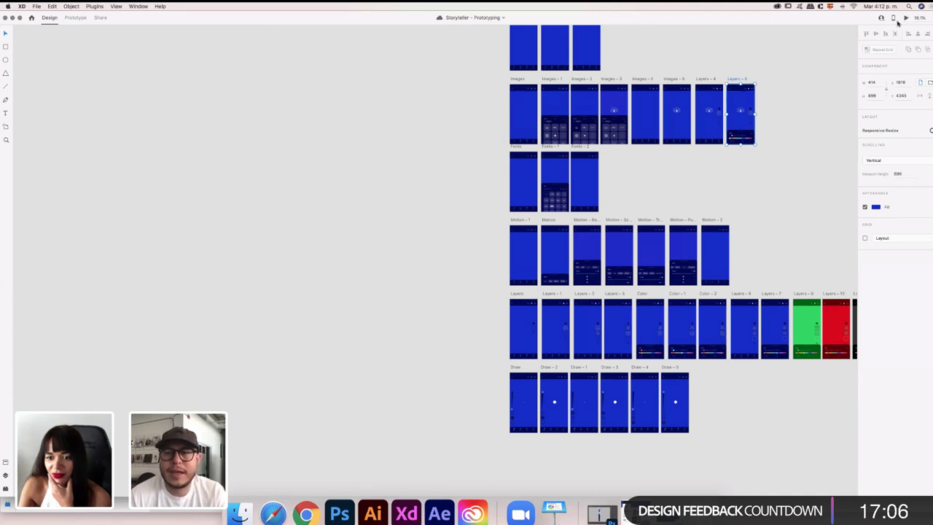
pyautogui.click(641, 293)
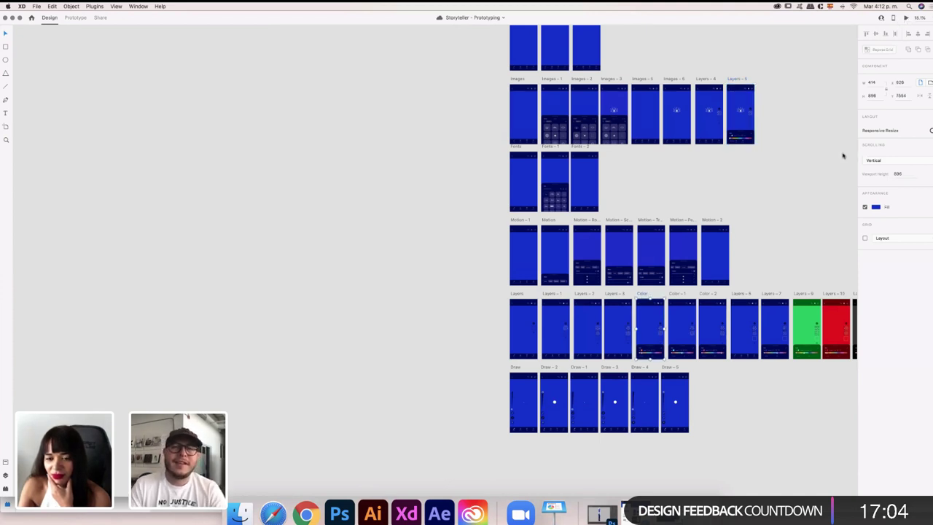
pyautogui.click(906, 17)
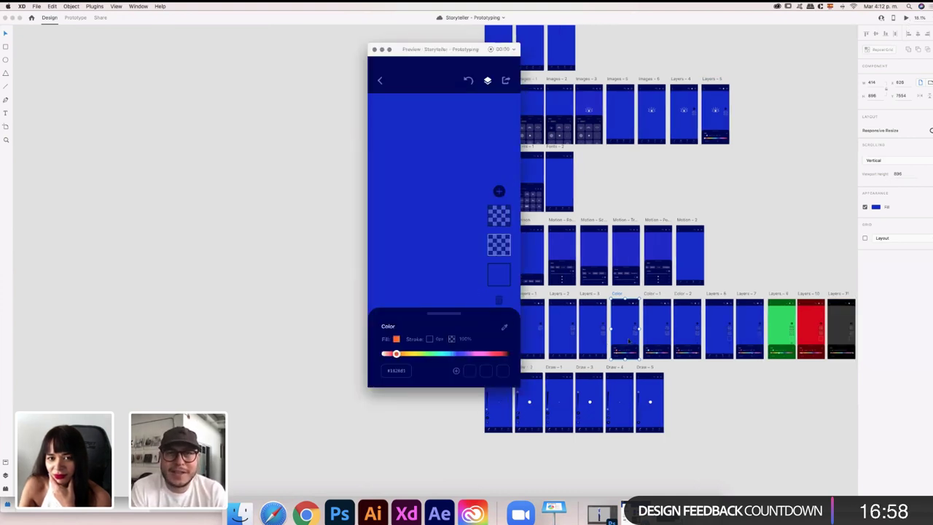
pyautogui.click(375, 49)
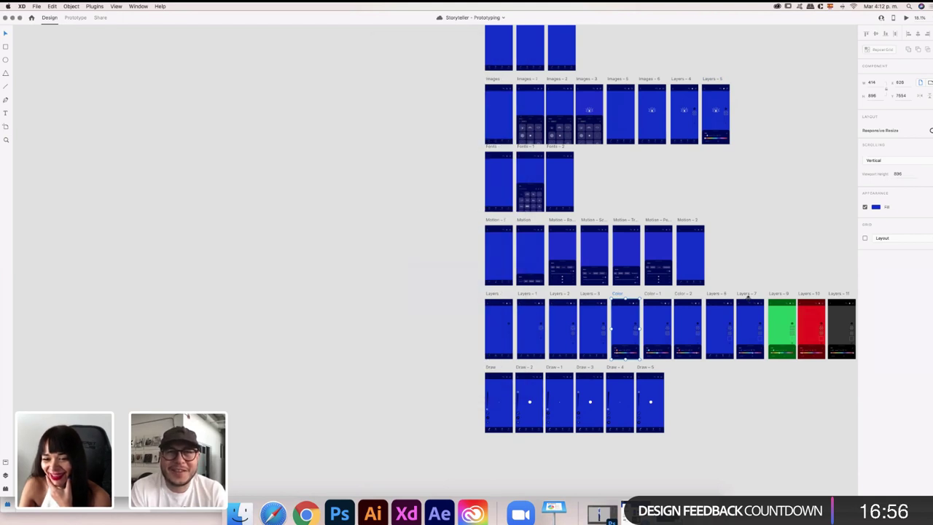
# Preview the prototype from the Layers – 7 artboard and move its colour slider through green and white, back to blue
pyautogui.moveTo(753, 296); pyautogui.dragTo(704, 299)
pyautogui.click(704, 296)
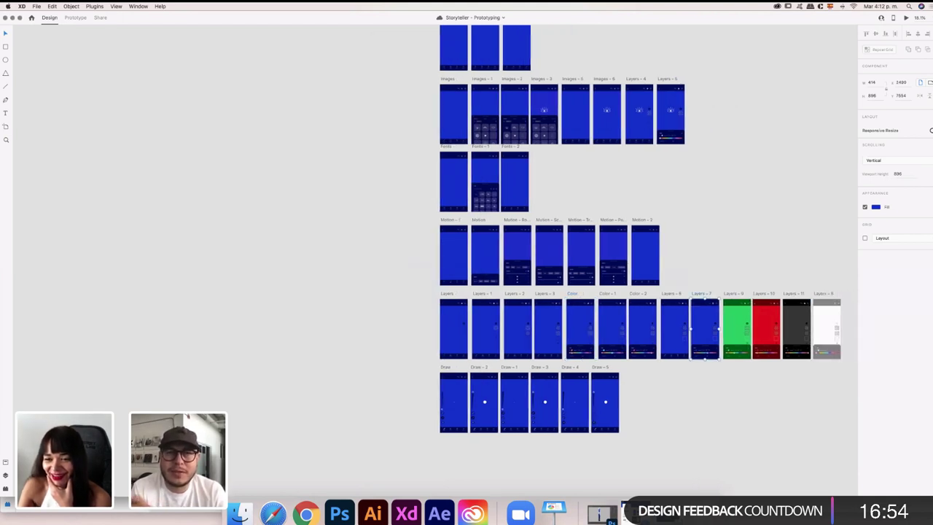
pyautogui.click(906, 17)
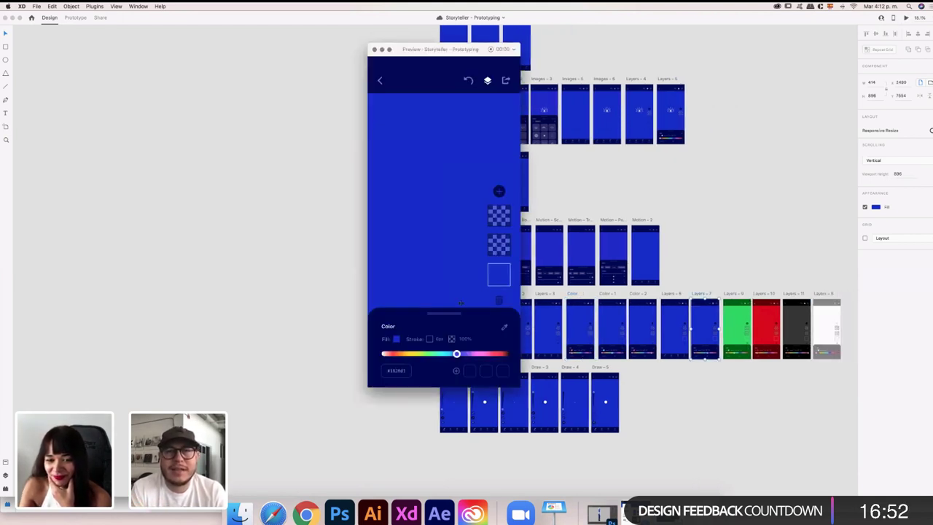
pyautogui.moveTo(457, 353); pyautogui.dragTo(430, 354)
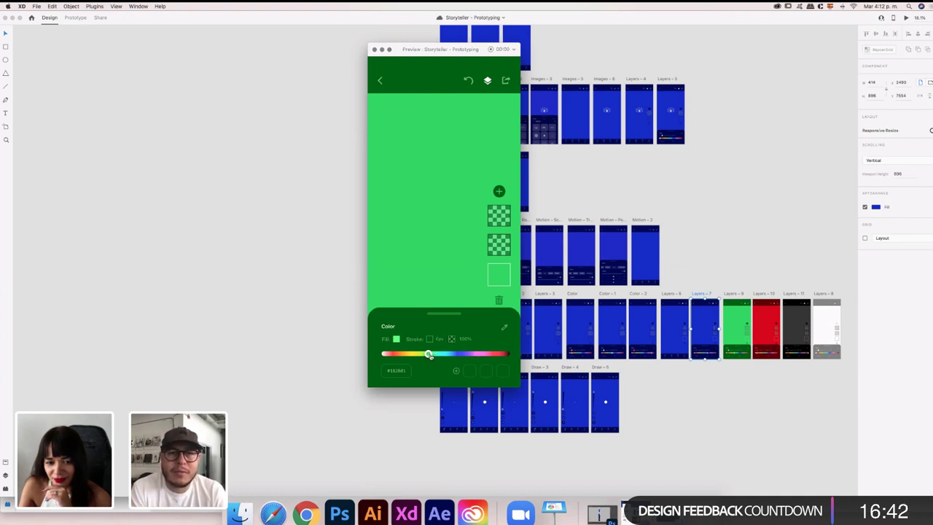
pyautogui.moveTo(429, 354); pyautogui.dragTo(411, 356)
pyautogui.moveTo(407, 354)
pyautogui.mouseDown()
pyautogui.moveTo(394, 355)
pyautogui.moveTo(429, 356)
pyautogui.moveTo(391, 355)
pyautogui.moveTo(434, 356)
pyautogui.moveTo(390, 355)
pyautogui.moveTo(507, 355)
pyautogui.moveTo(394, 356)
pyautogui.mouseUp()
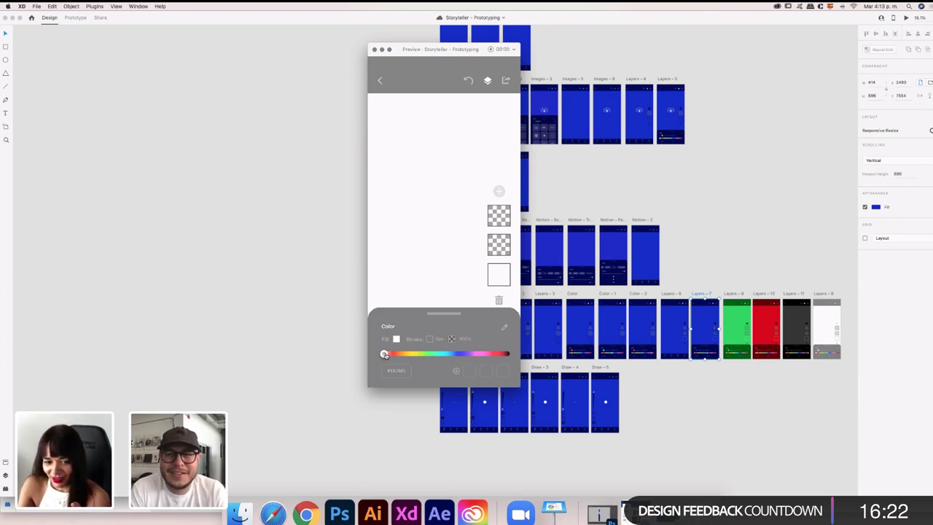
pyautogui.moveTo(385, 355); pyautogui.dragTo(456, 355)
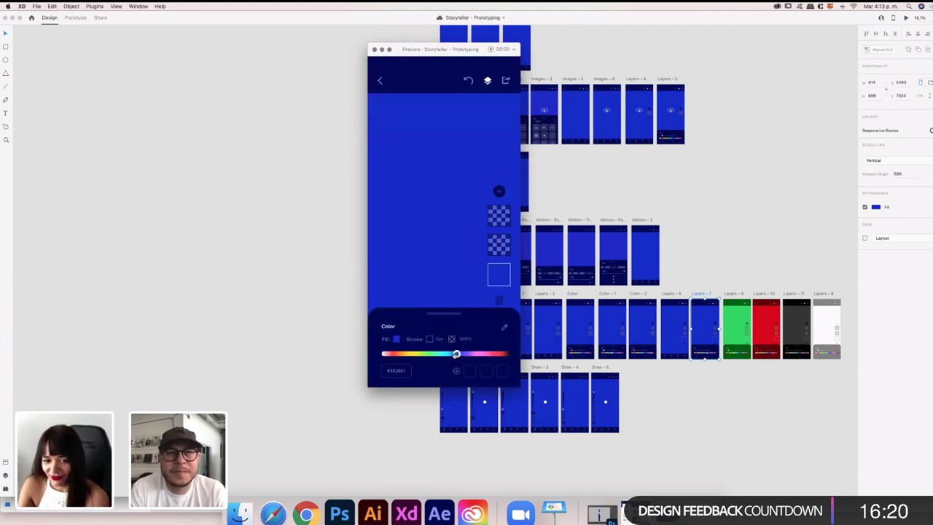
# Change the previewed background to red with the prototype's colour slider, then close the preview
pyautogui.hscroll(3, 781, 314)
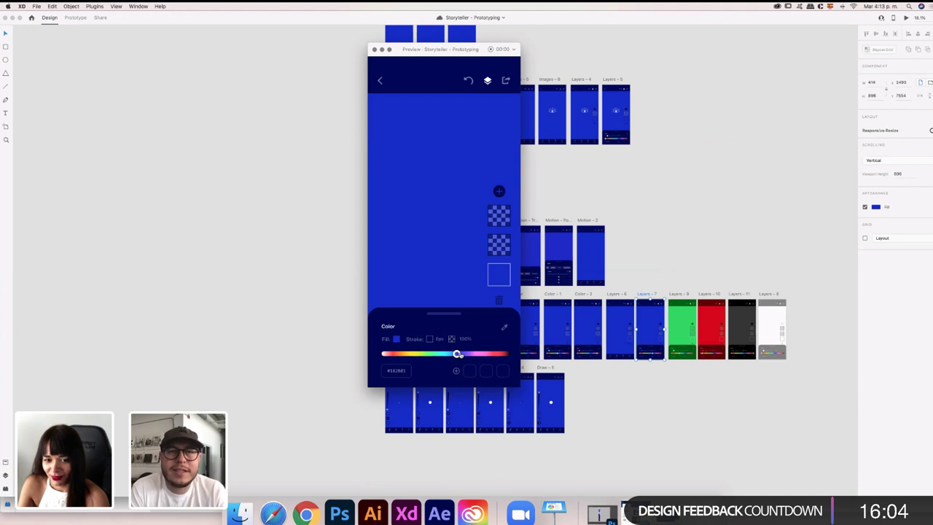
pyautogui.moveTo(457, 354); pyautogui.dragTo(393, 355)
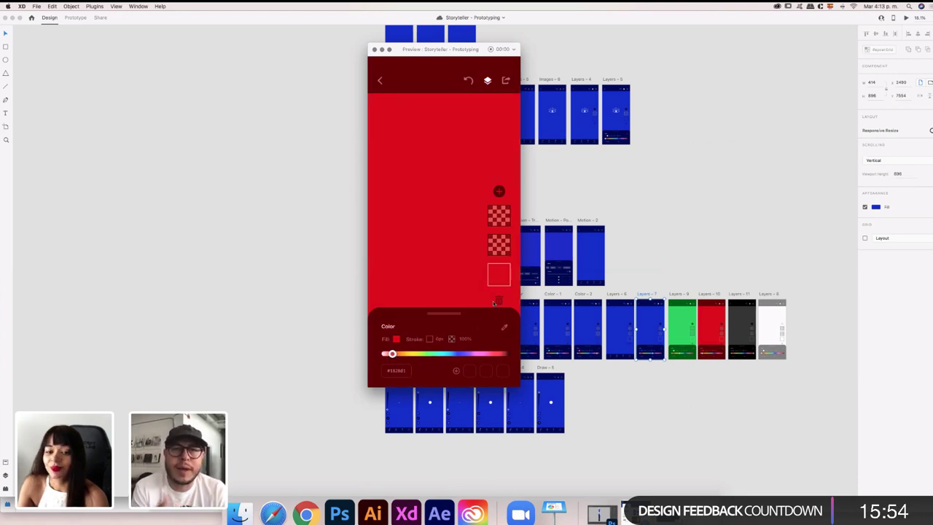
pyautogui.click(374, 49)
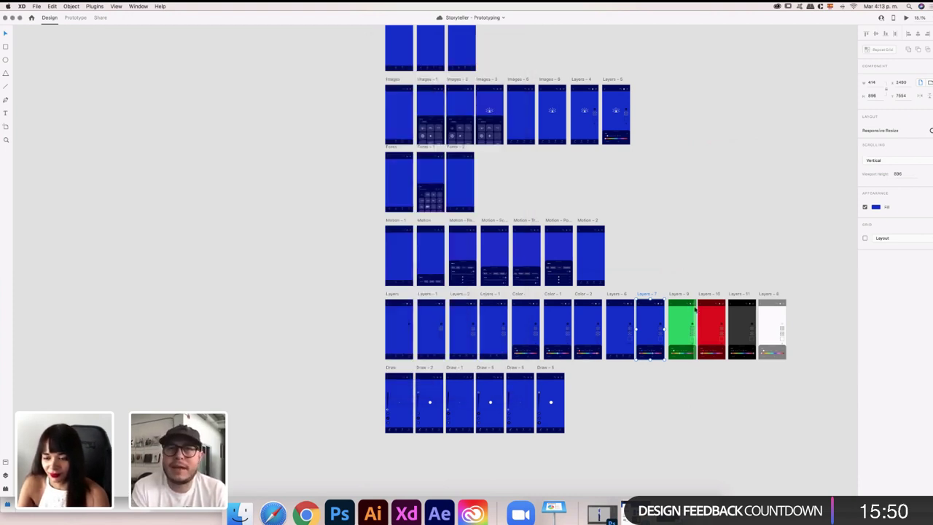
# Select the Color panel component on the blue Layers – 7 artboard for a close look
pyautogui.scroll(10, 661, 349)
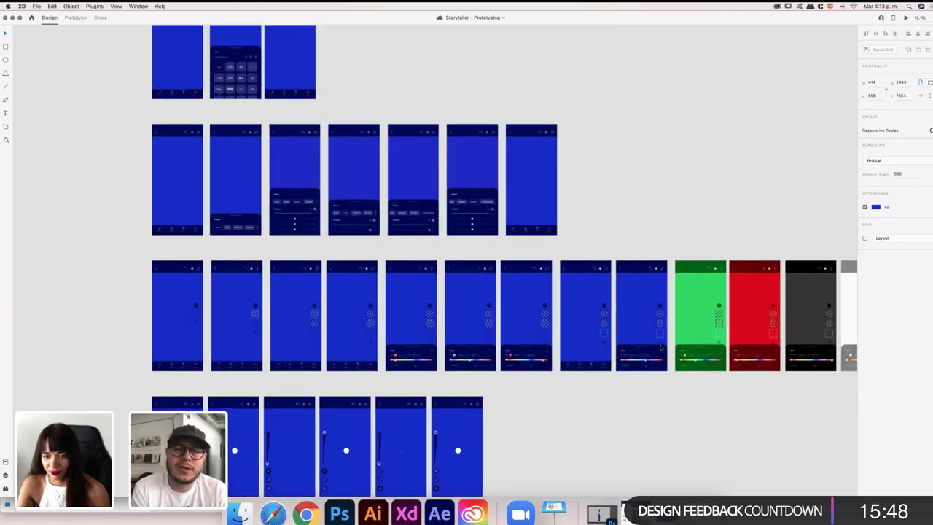
pyautogui.scroll(10, 661, 349)
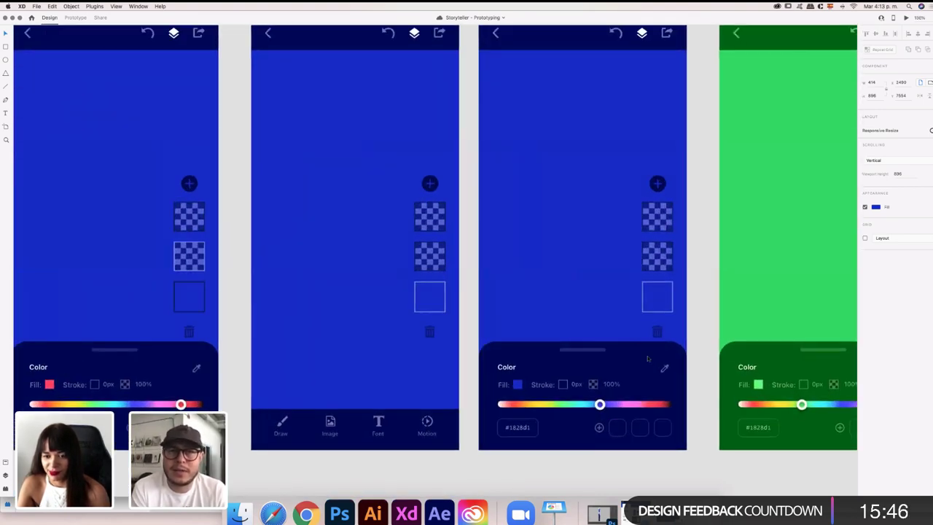
pyautogui.click(648, 358)
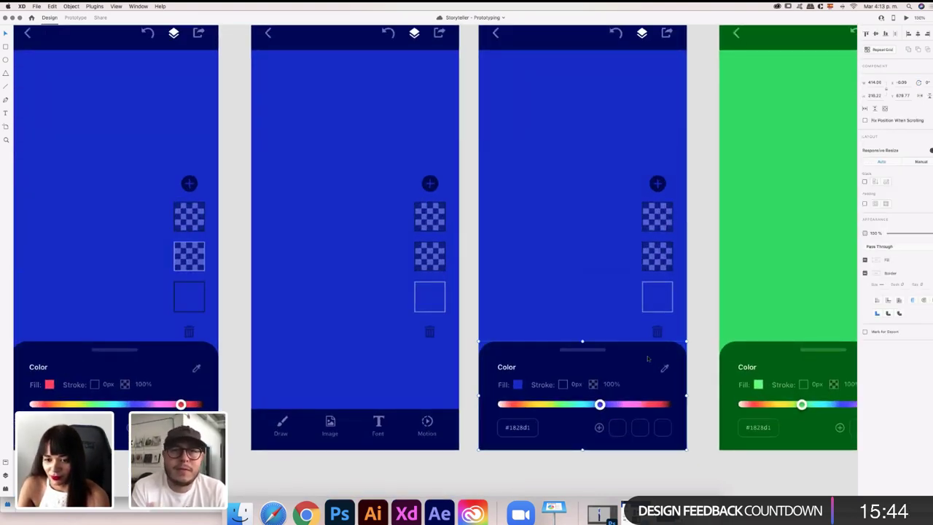
pyautogui.scroll(5, 648, 358)
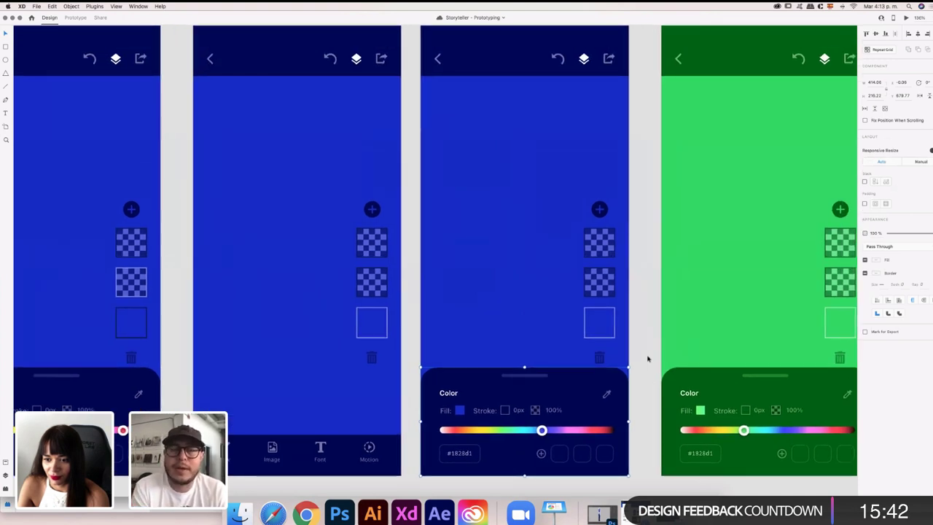
# Select the Color panel's background shape on the Layers – 7 artboard and adjust its Background Blur sliders
pyautogui.hscroll(3, 648, 358)
pyautogui.scroll(-1, 647, 358)
pyautogui.hscroll(-2, 647, 358)
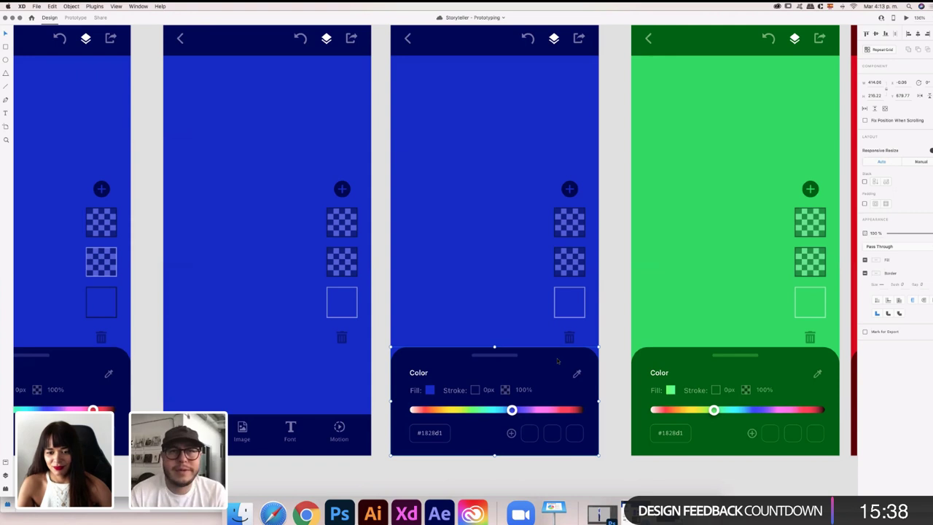
pyautogui.scroll(-3, 557, 361)
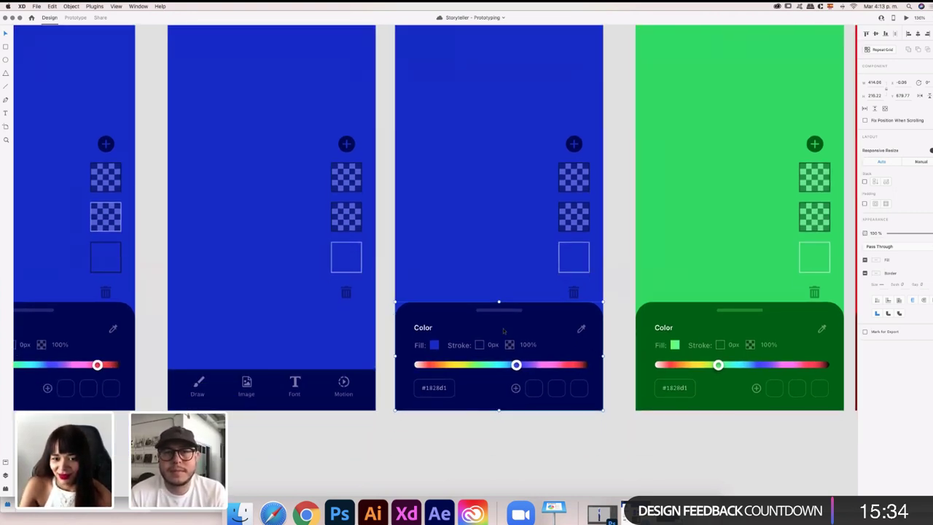
pyautogui.scroll(-5, 561, 339)
pyautogui.scroll(-3, 503, 330)
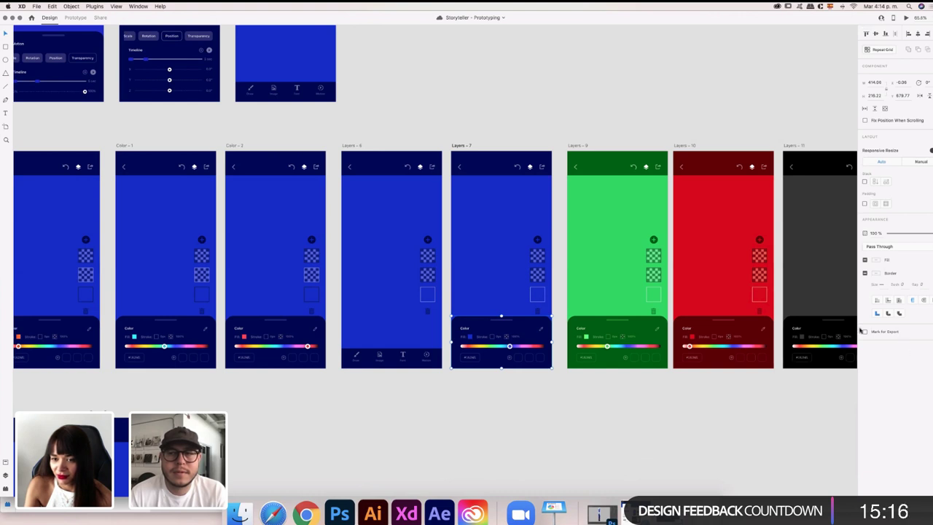
pyautogui.doubleClick(535, 329)
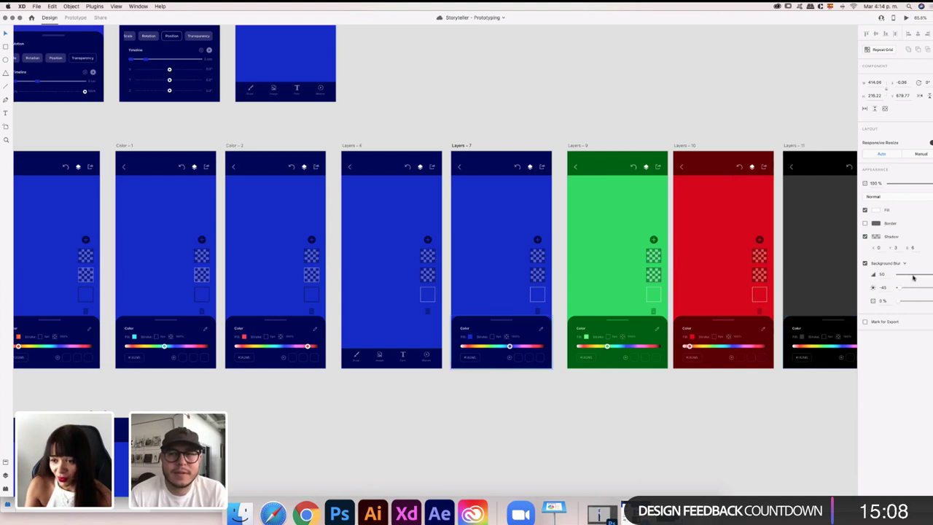
pyautogui.moveTo(927, 274); pyautogui.dragTo(901, 288)
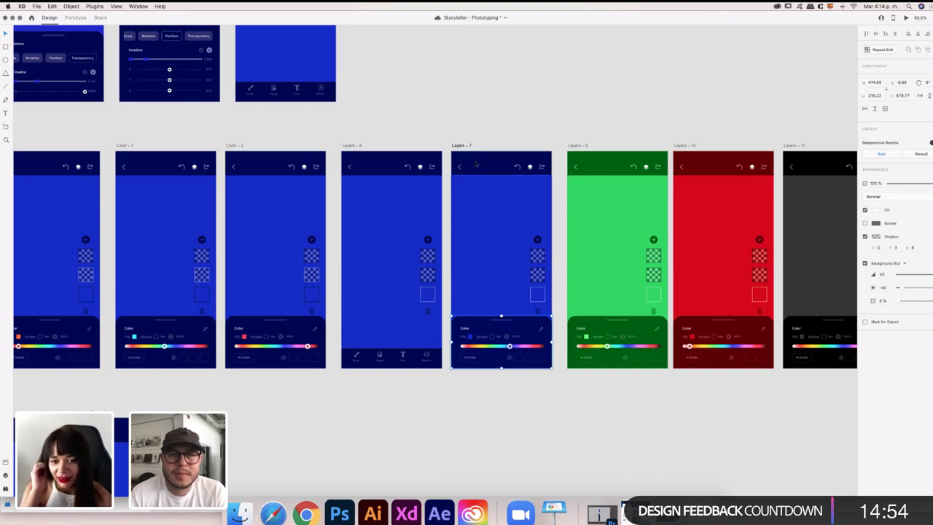
# Select the eyedropper icon in the Layers – 7 Color panel, then review the artboard rows of the whole prototype
pyautogui.doubleClick(542, 330)
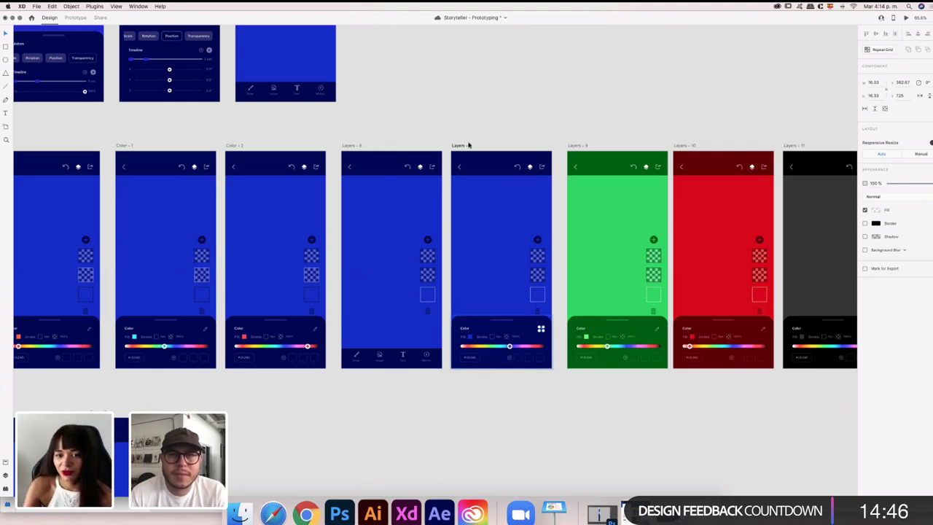
pyautogui.hscroll(8, 760, 184)
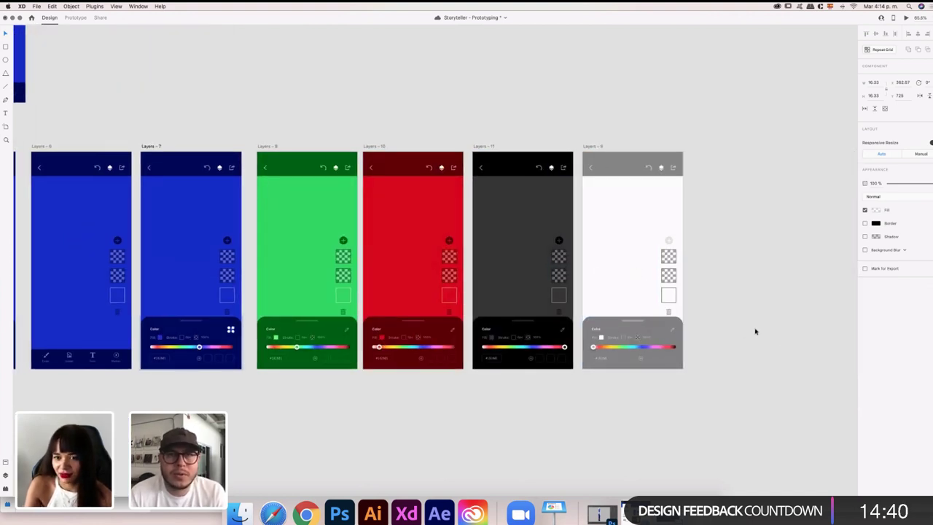
pyautogui.scroll(-5, 755, 332)
pyautogui.scroll(-5, 755, 332)
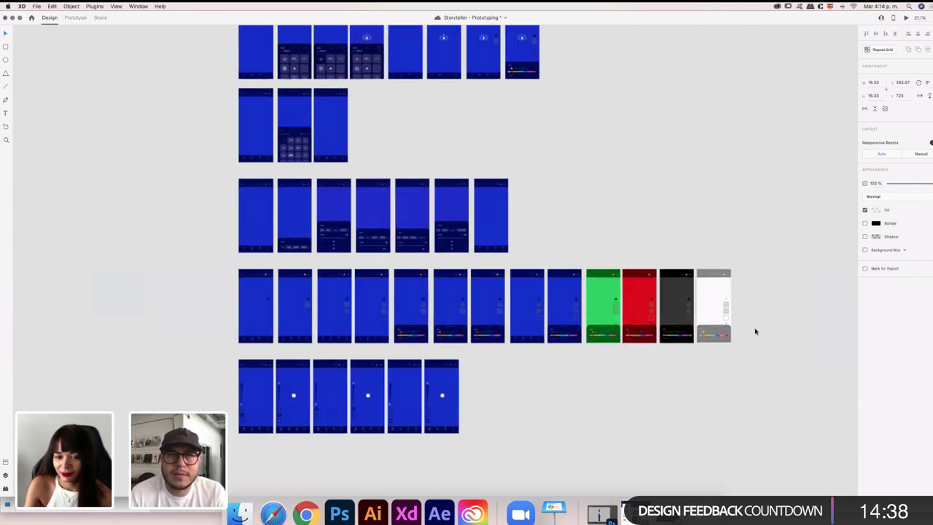
pyautogui.hscroll(-3, 755, 332)
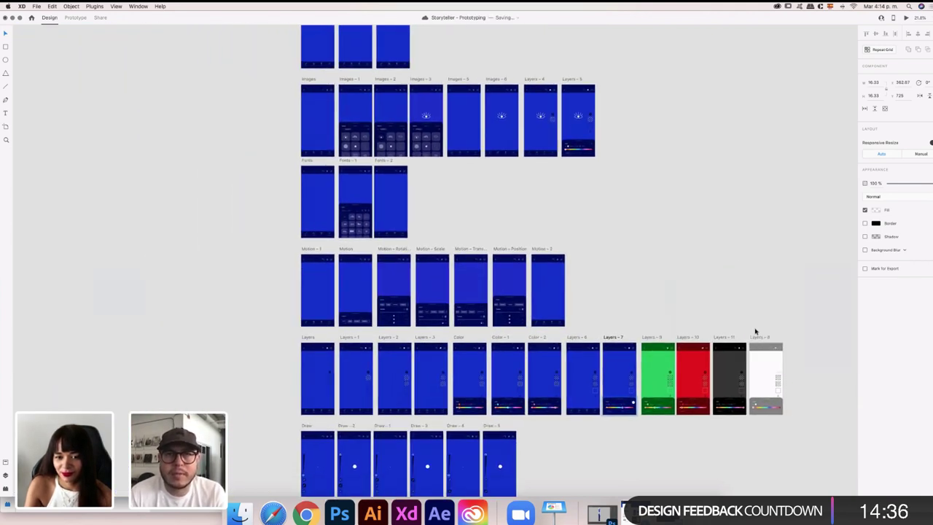
pyautogui.scroll(5, 755, 332)
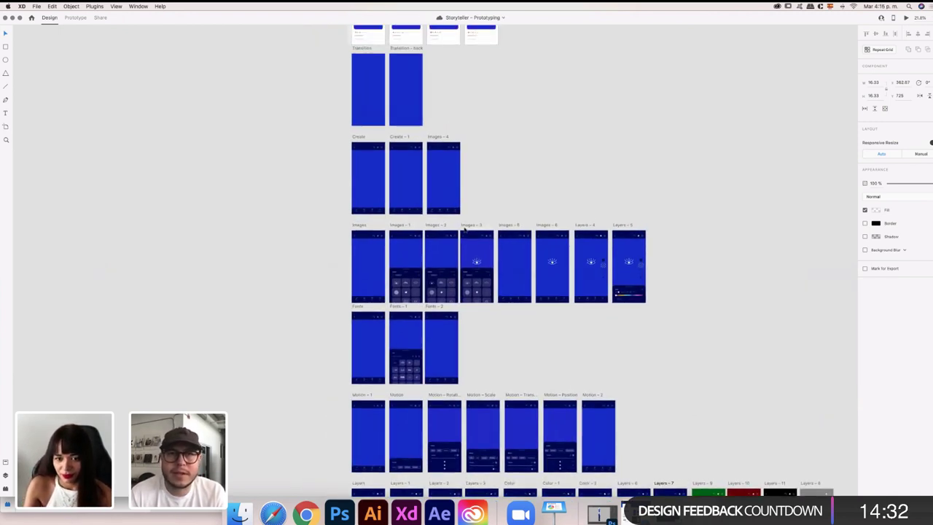
pyautogui.hscroll(-2, 463, 229)
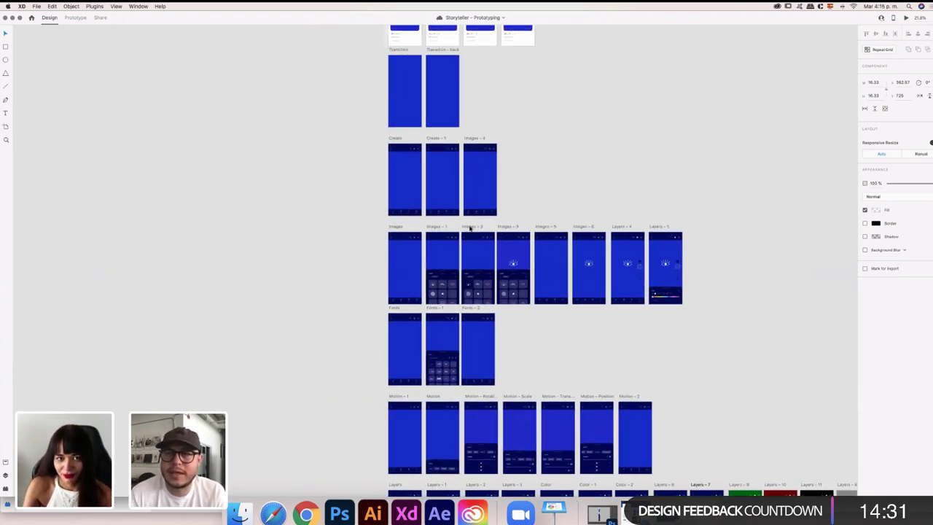
# Switch to the Storyteller – Adobe Live document and look over its style sheet, post, Create and Motion artboards
pyautogui.click(12, 17)
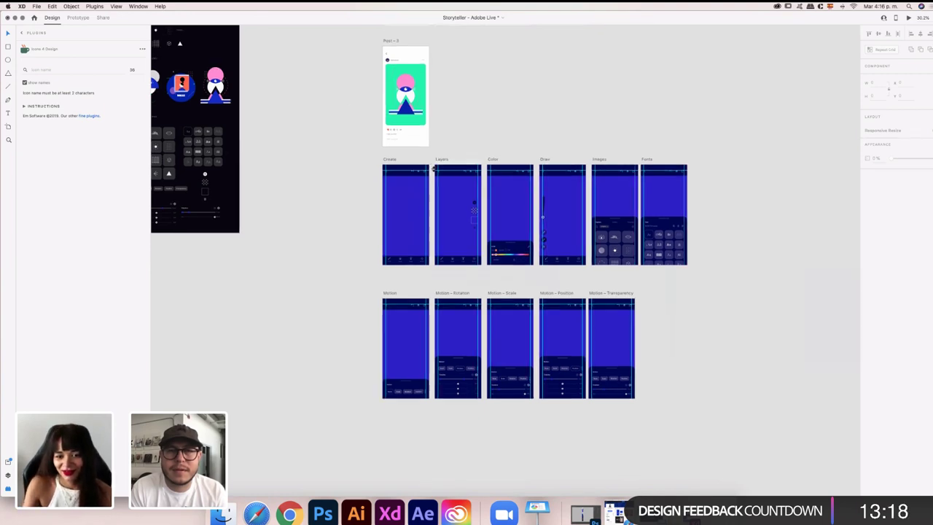
pyautogui.scroll(3, 445, 170)
pyautogui.scroll(-5, 444, 170)
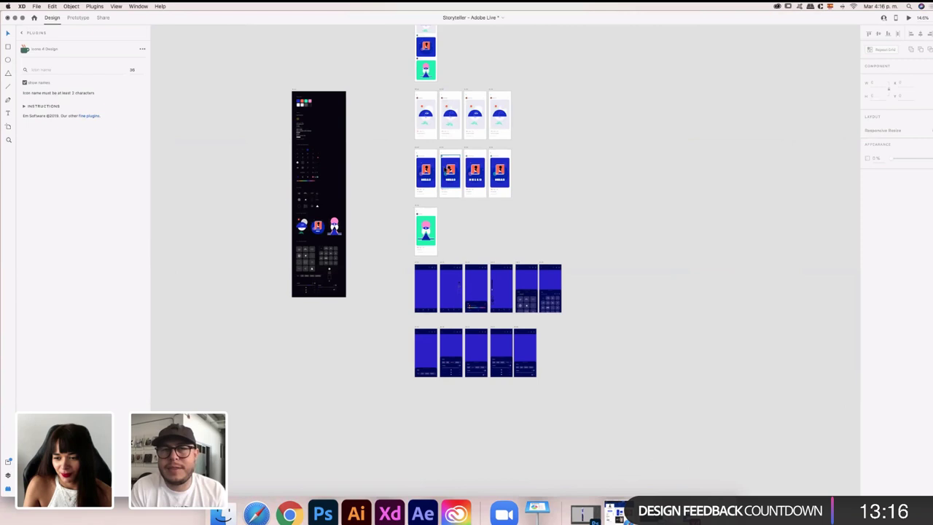
pyautogui.scroll(5, 482, 263)
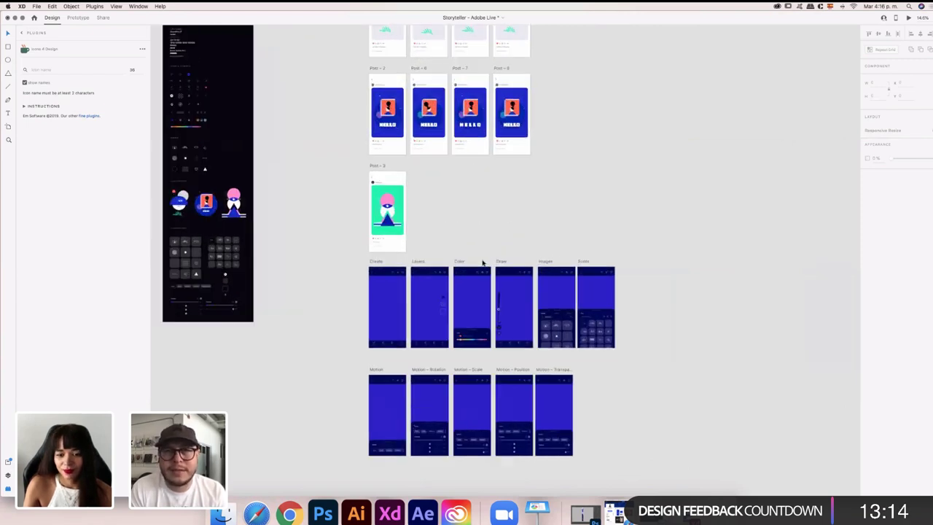
pyautogui.scroll(2, 482, 262)
pyautogui.scroll(-3, 452, 306)
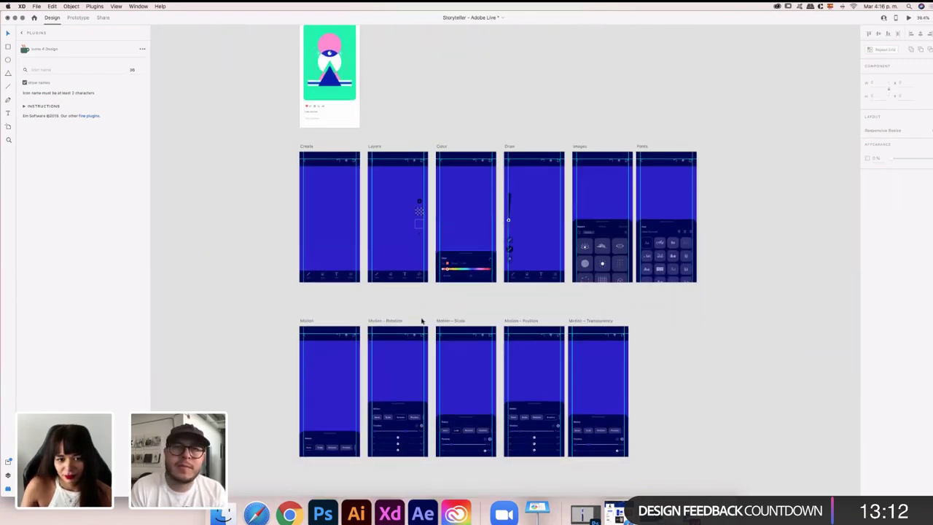
pyautogui.scroll(-4, 390, 335)
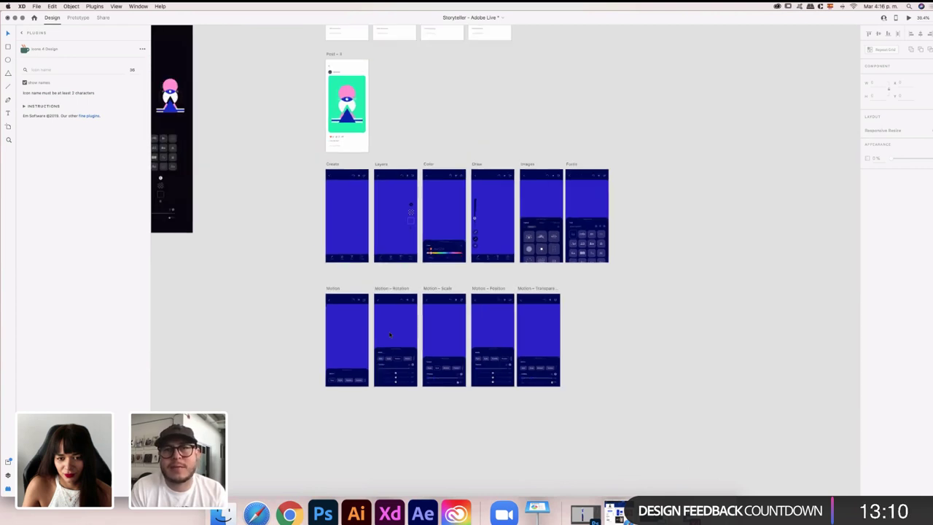
pyautogui.click(343, 291)
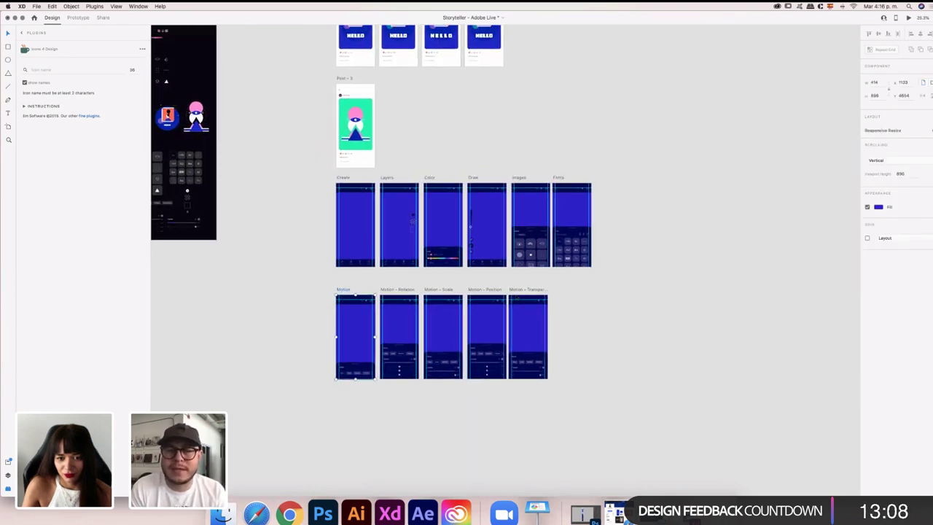
pyautogui.moveTo(577, 398); pyautogui.dragTo(353, 381)
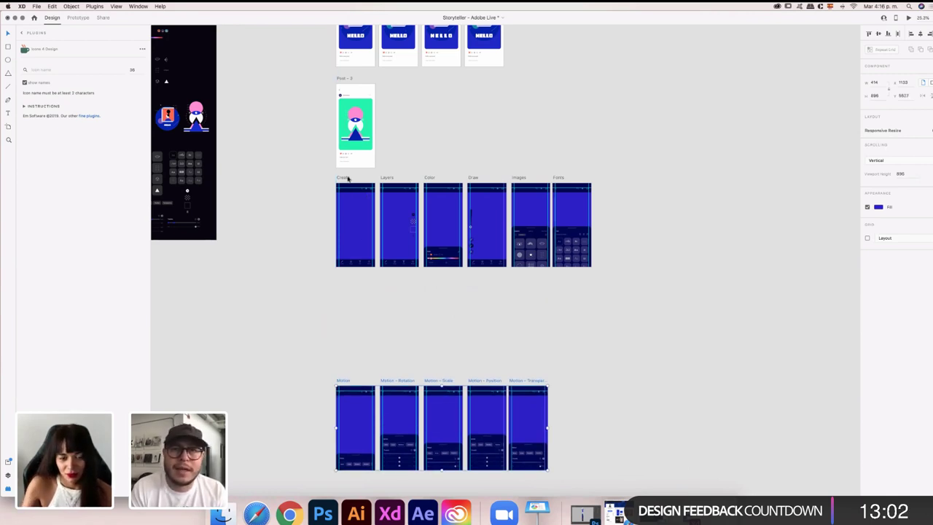
pyautogui.moveTo(346, 180); pyautogui.dragTo(358, 278)
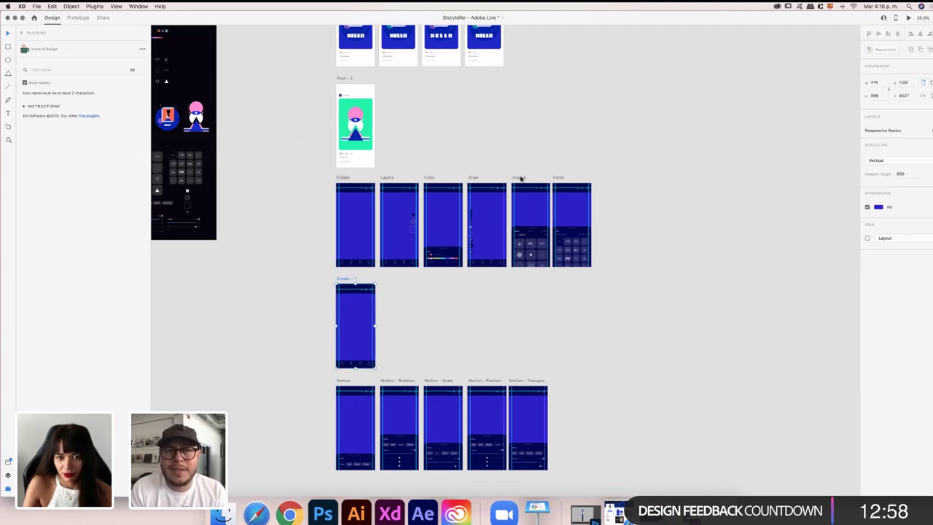
pyautogui.moveTo(523, 178); pyautogui.dragTo(391, 277)
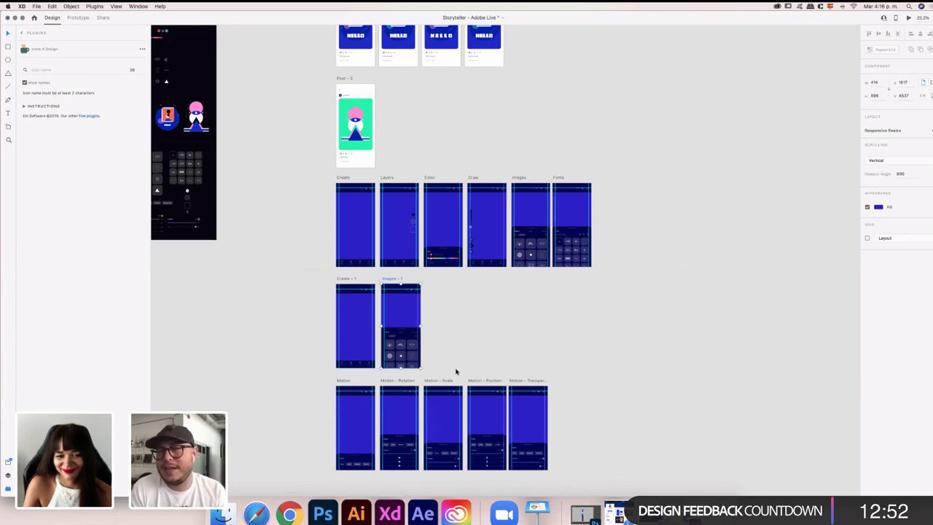
pyautogui.press('super+z')
pyautogui.press('super+z')
pyautogui.press('super+z')
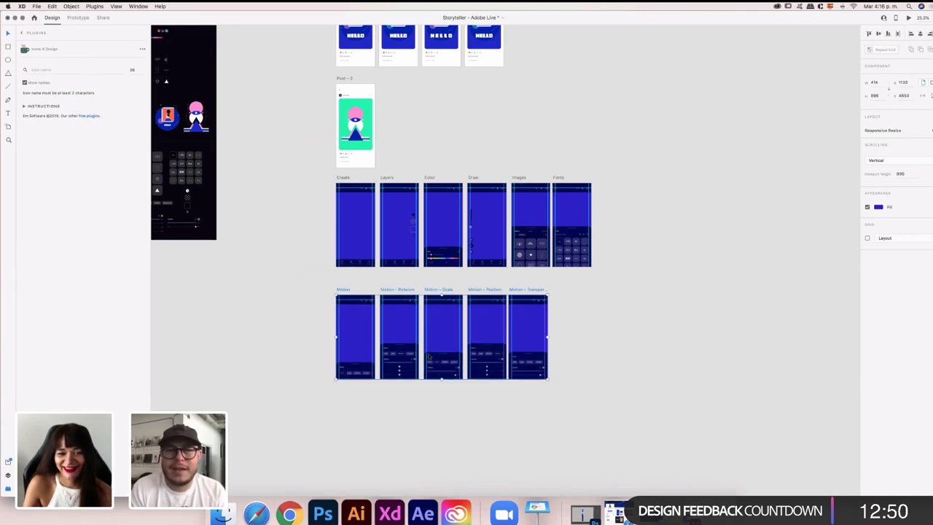
# Place copies of the Create and Images artboards side by side in the empty canvas area beside the existing rows
pyautogui.hscroll(2, 429, 356)
pyautogui.scroll(2, 430, 355)
pyautogui.scroll(-5, 430, 357)
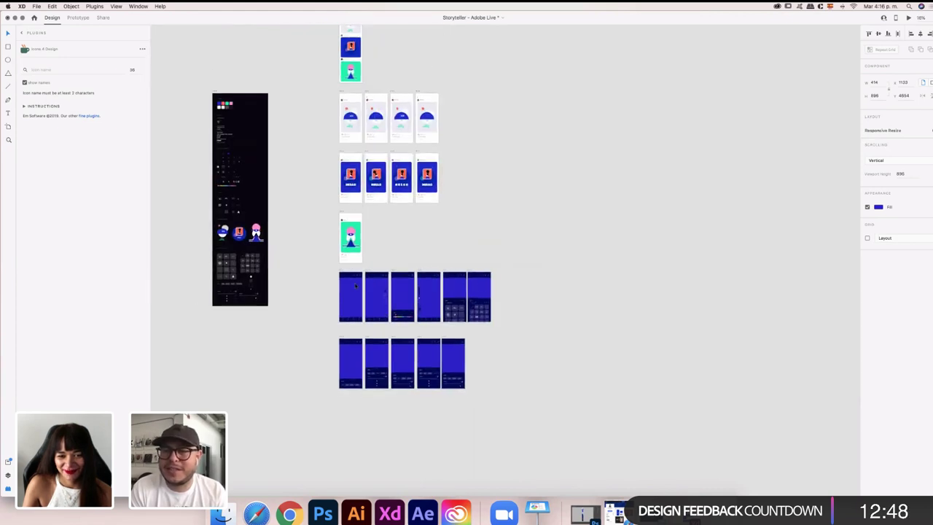
pyautogui.moveTo(340, 267); pyautogui.dragTo(619, 135)
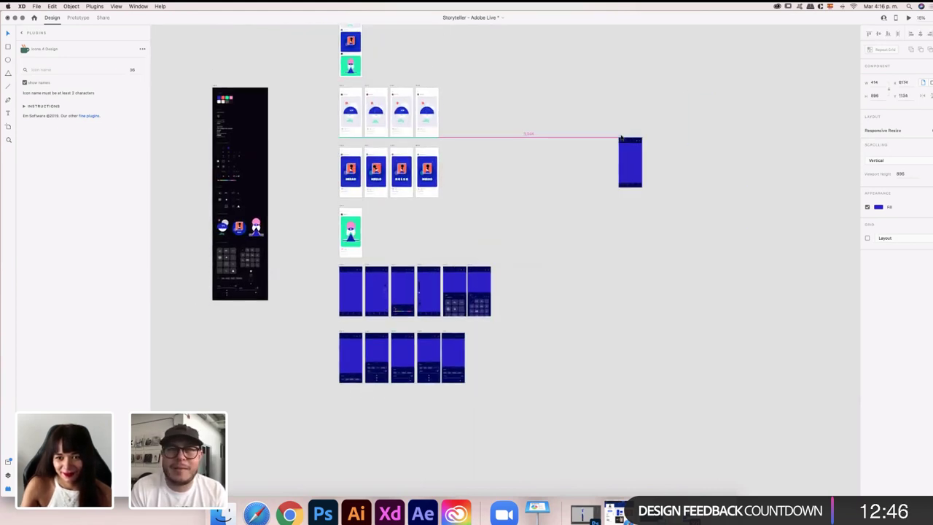
pyautogui.scroll(-1, 428, 283)
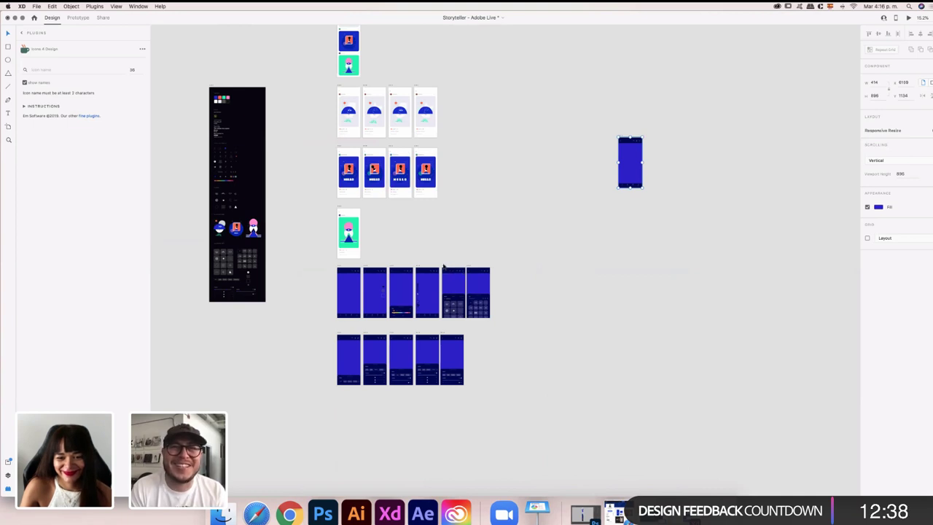
pyautogui.press('super+v')
pyautogui.moveTo(545, 223); pyautogui.dragTo(648, 136)
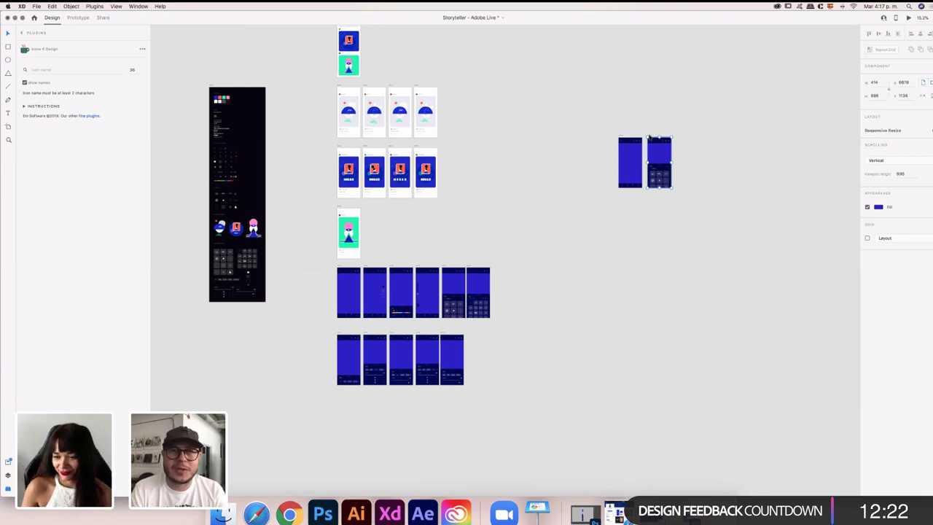
# Turn off vertical scrolling for the shape tiles on the copied Images artboard and deselect them
pyautogui.scroll(5, 678, 130)
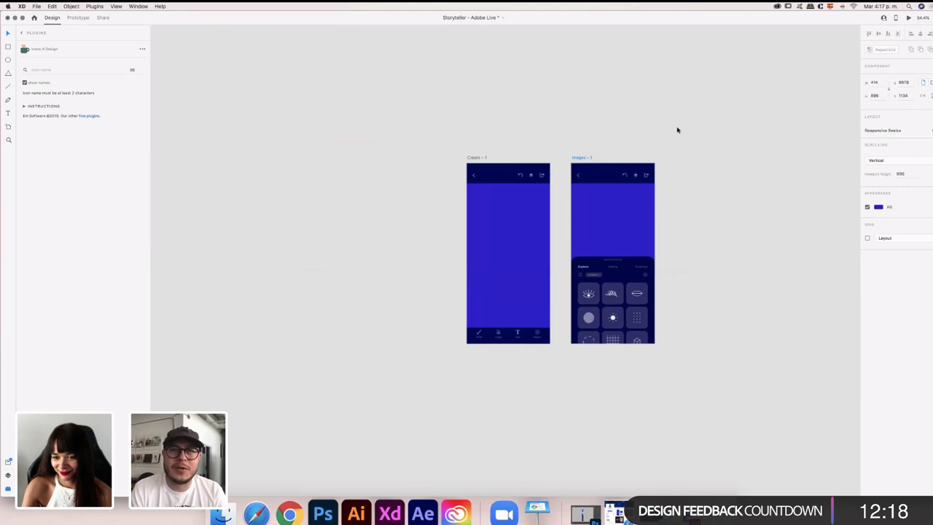
pyautogui.scroll(3, 677, 130)
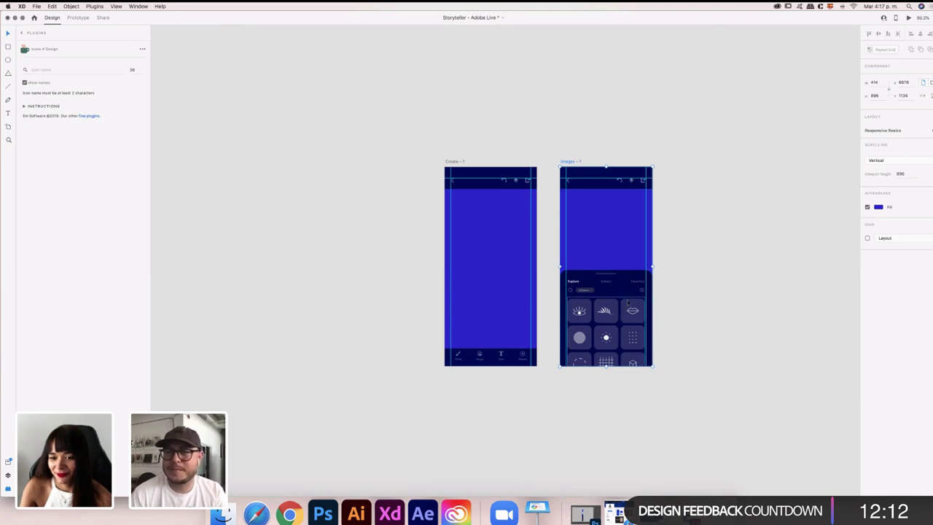
pyautogui.click(612, 328)
pyautogui.click(877, 108)
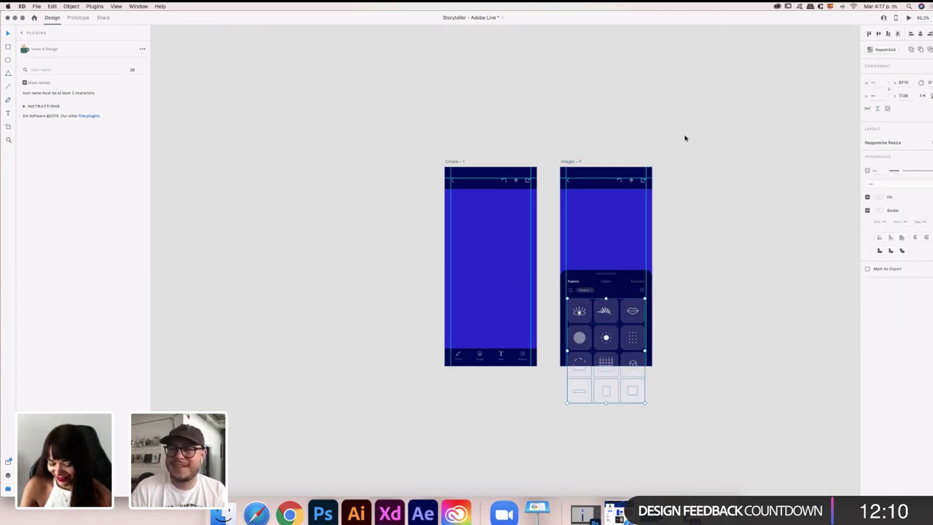
pyautogui.click(610, 151)
pyautogui.scroll(1, 611, 152)
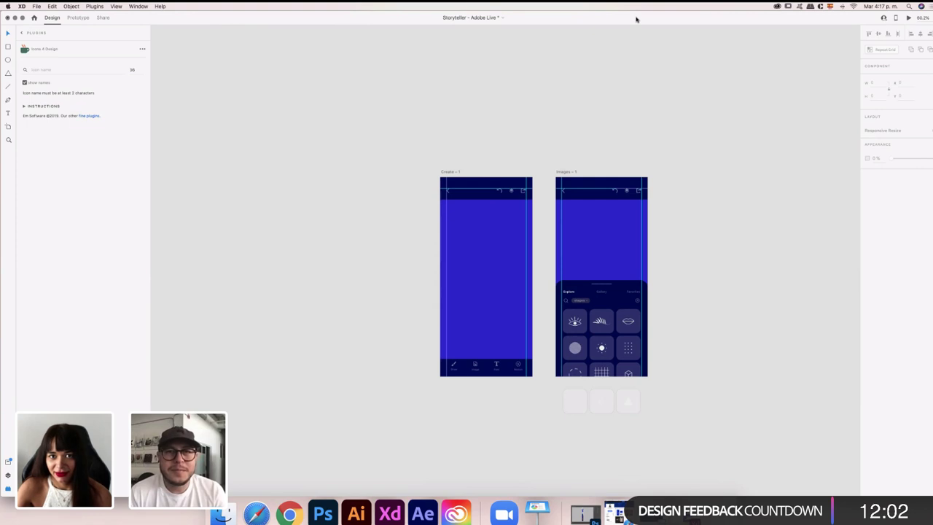
# Return to the Storyteller – Prototyping document and start a preview from the Images artboard
pyautogui.click(685, 513)
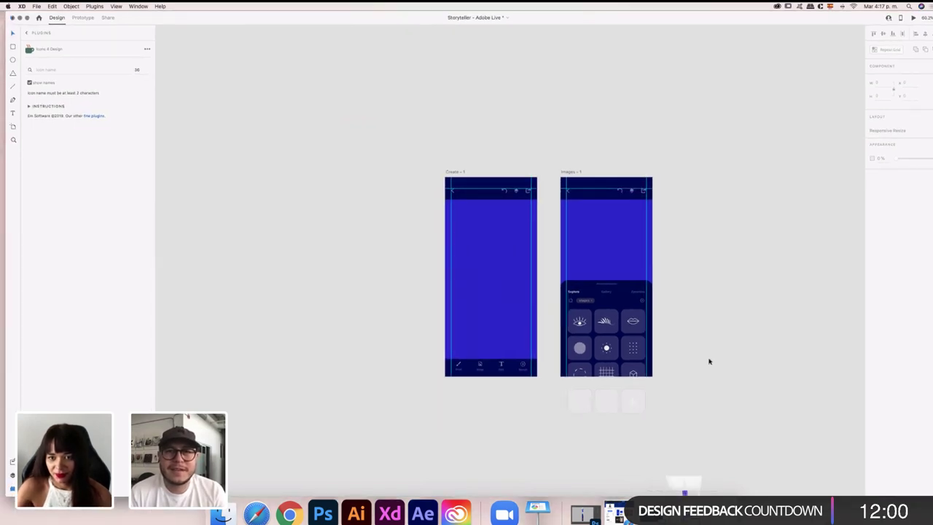
pyautogui.click(394, 228)
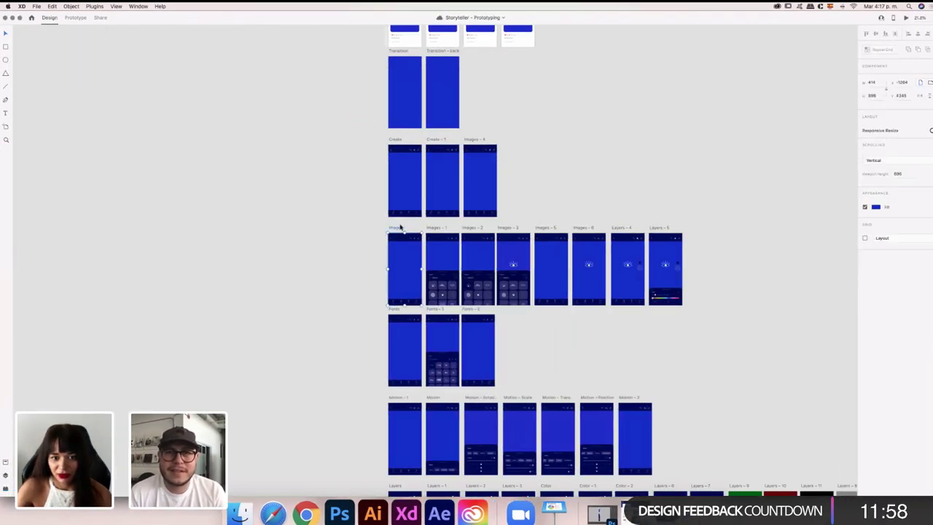
pyautogui.click(906, 17)
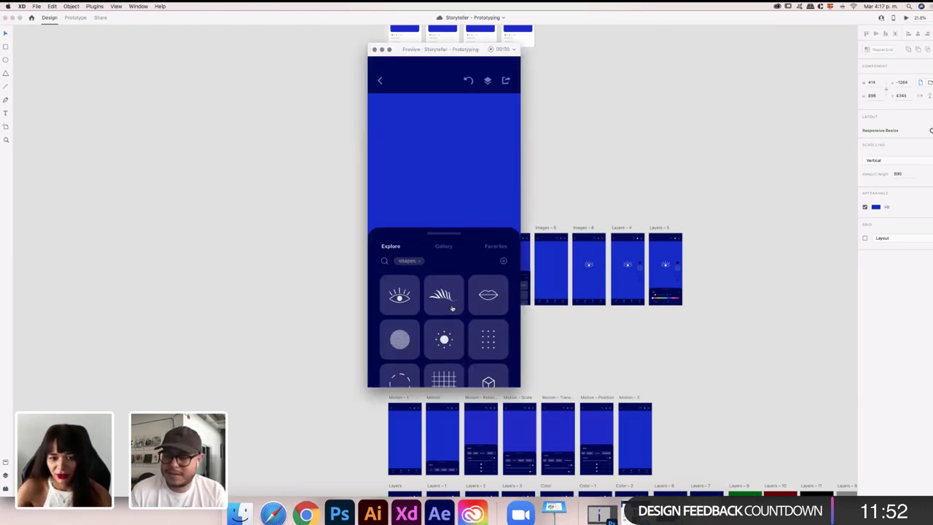
# Test vertical scrolling of the shapes grid in the preview's Explore panel by moving through it in both directions
pyautogui.scroll(-2, 452, 309)
pyautogui.scroll(-2, 452, 309)
pyautogui.scroll(3, 452, 309)
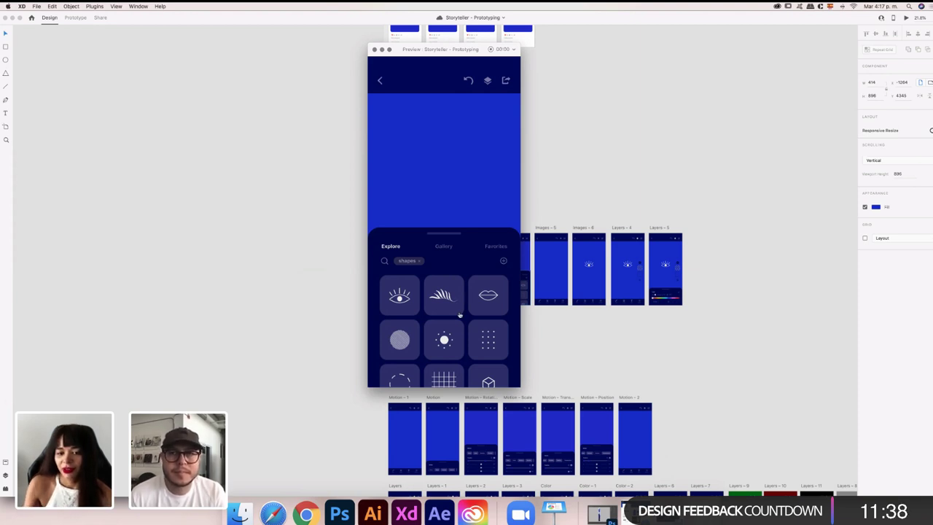
pyautogui.scroll(-3, 459, 315)
pyautogui.scroll(3, 459, 315)
pyautogui.scroll(-1, 459, 315)
pyautogui.scroll(-3, 459, 315)
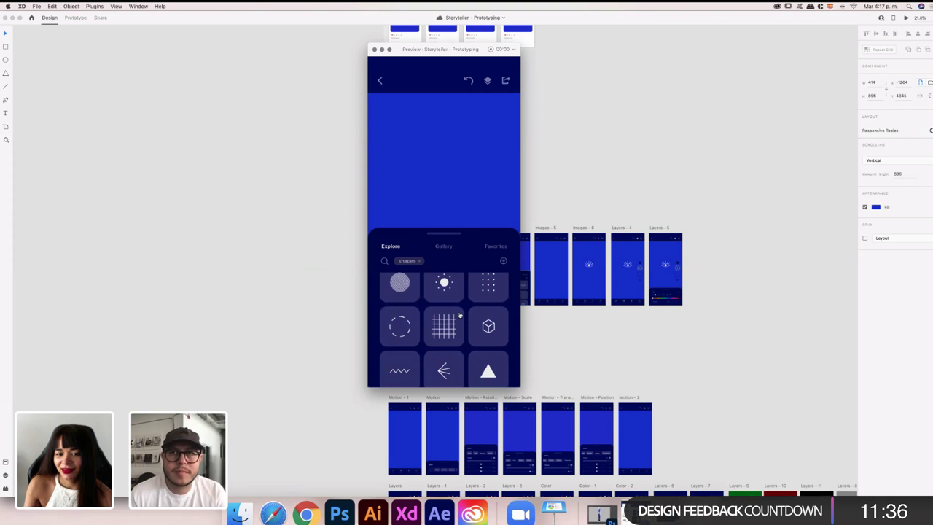
pyautogui.scroll(3, 459, 315)
pyautogui.scroll(-2, 459, 315)
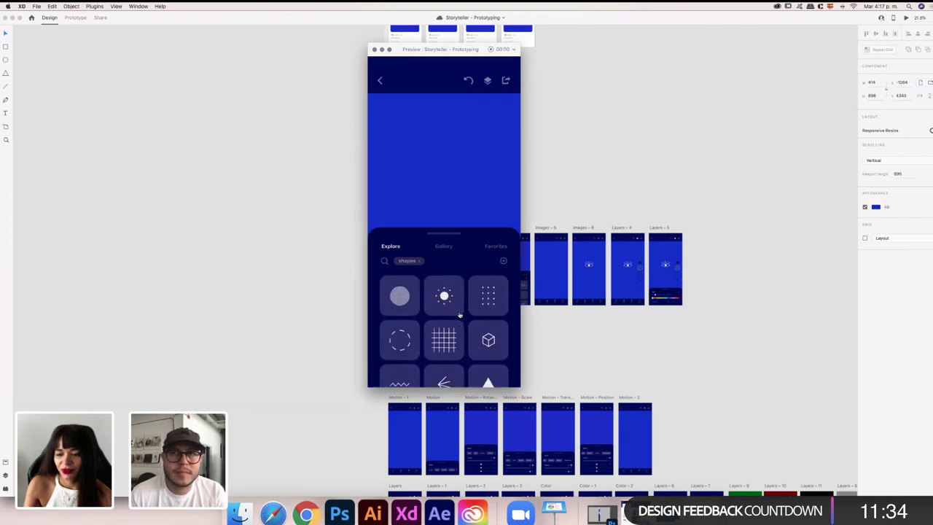
# Scroll further through the shapes grid in the Images preview and bring it back to the first row of tiles
pyautogui.scroll(-1, 459, 315)
pyautogui.scroll(3, 459, 315)
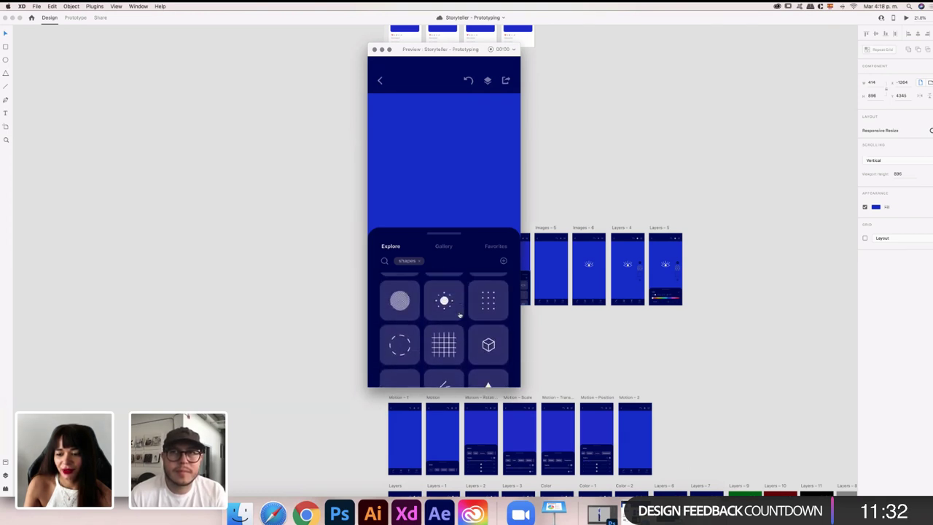
pyautogui.scroll(-3, 459, 315)
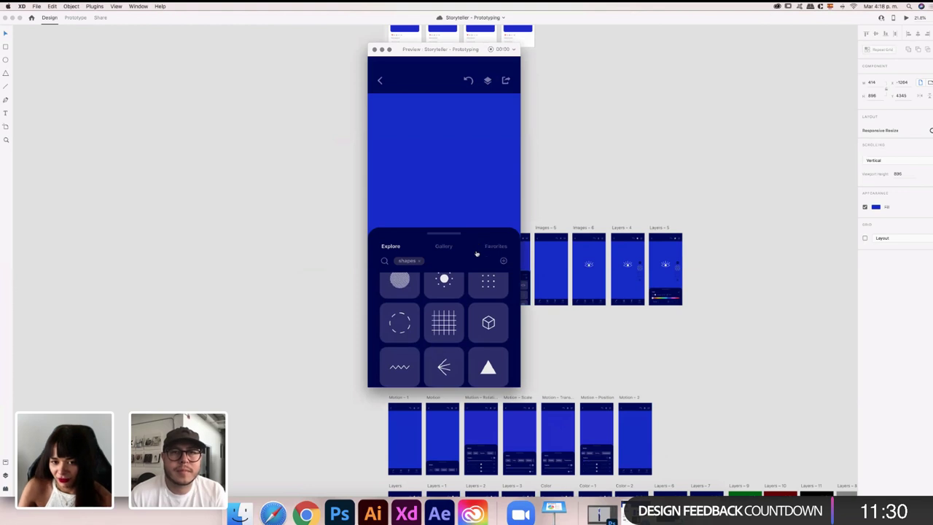
pyautogui.scroll(5, 488, 302)
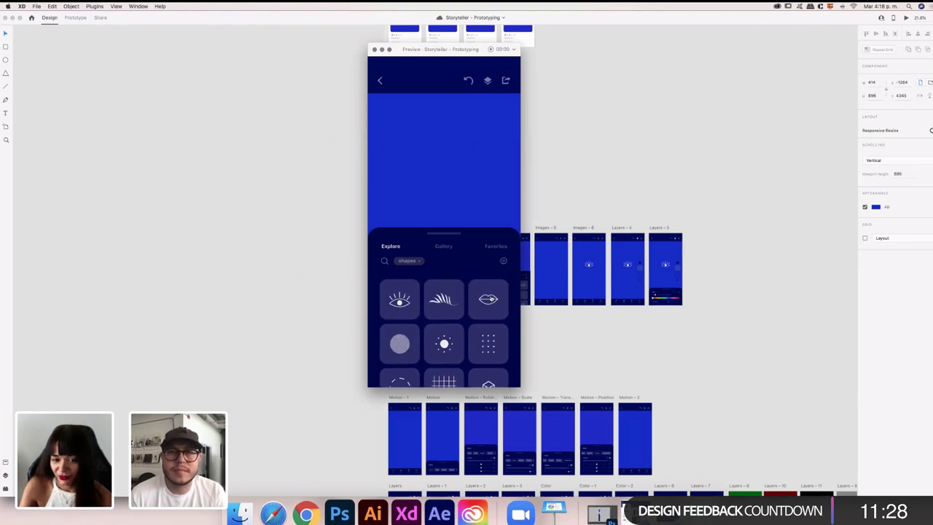
pyautogui.scroll(-3, 491, 298)
pyautogui.scroll(3, 490, 298)
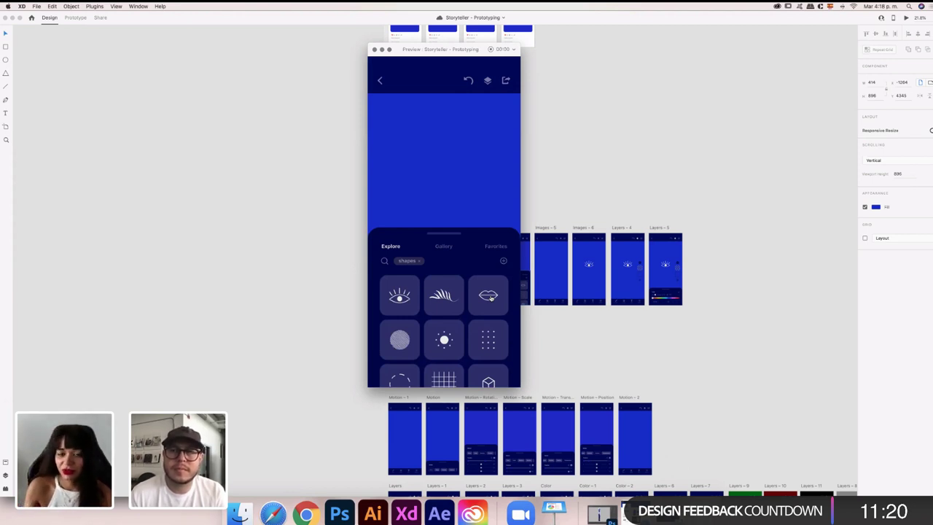
# Dismiss the Explore panel in the preview, close the preview and return to the Storyteller – Adobe Live document
pyautogui.click(481, 202)
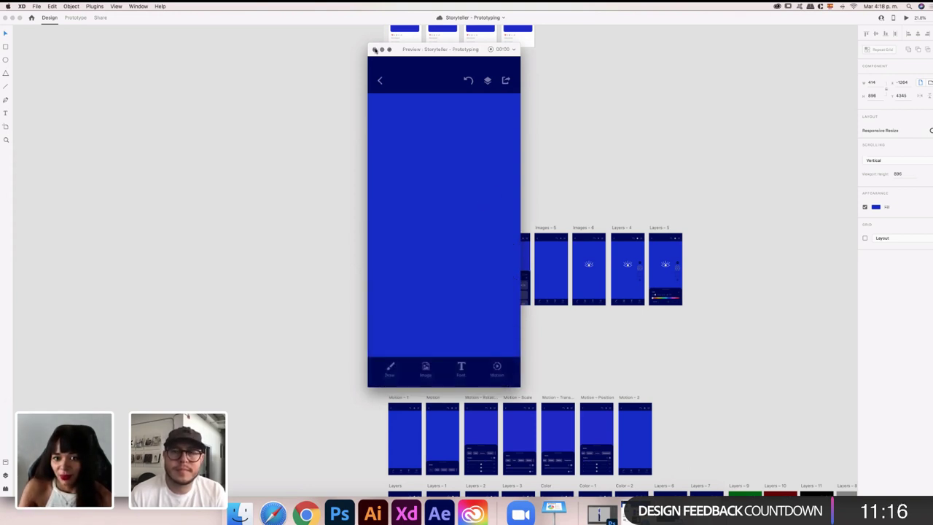
pyautogui.click(375, 49)
pyautogui.press('super+w')
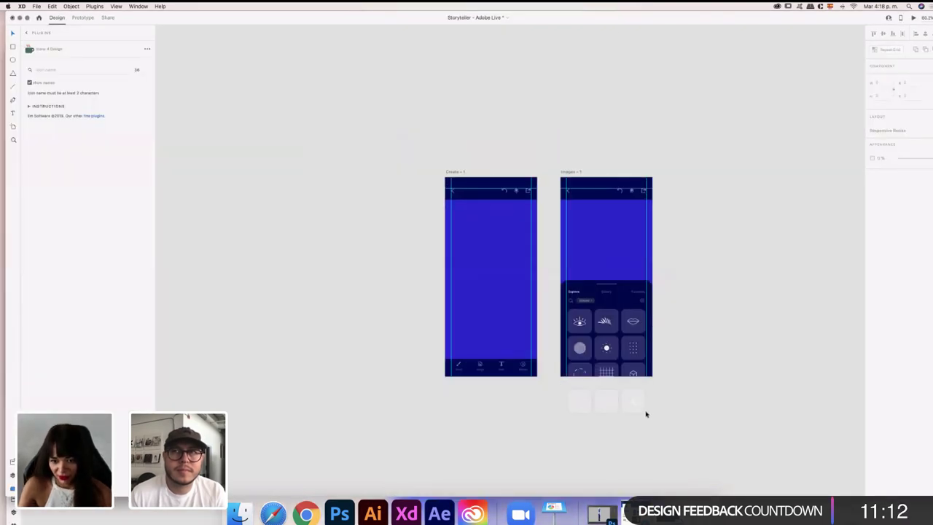
# Select the shapes grid on Images – 1, extend its scroll area below the artboard, and restore it to the artboard's lower edge
pyautogui.moveTo(604, 376); pyautogui.dragTo(686, 431)
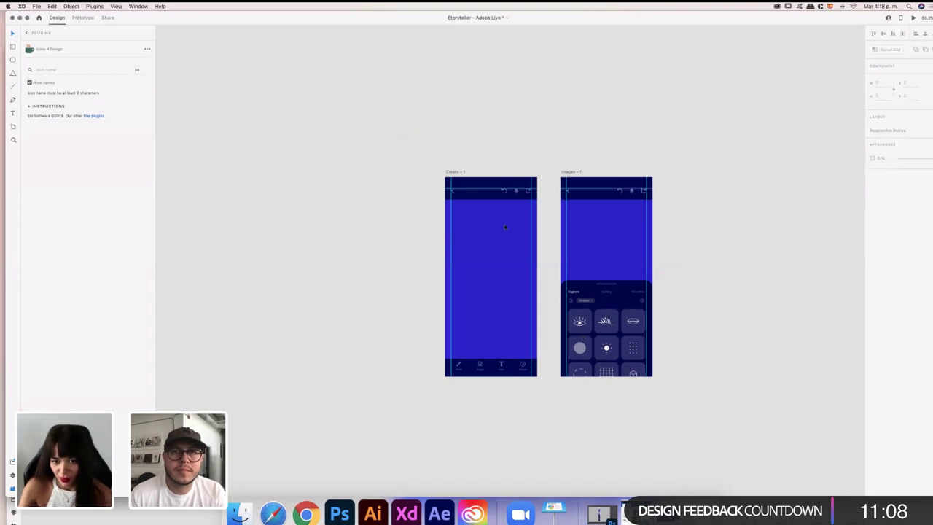
pyautogui.scroll(5, 602, 312)
pyautogui.click(602, 312)
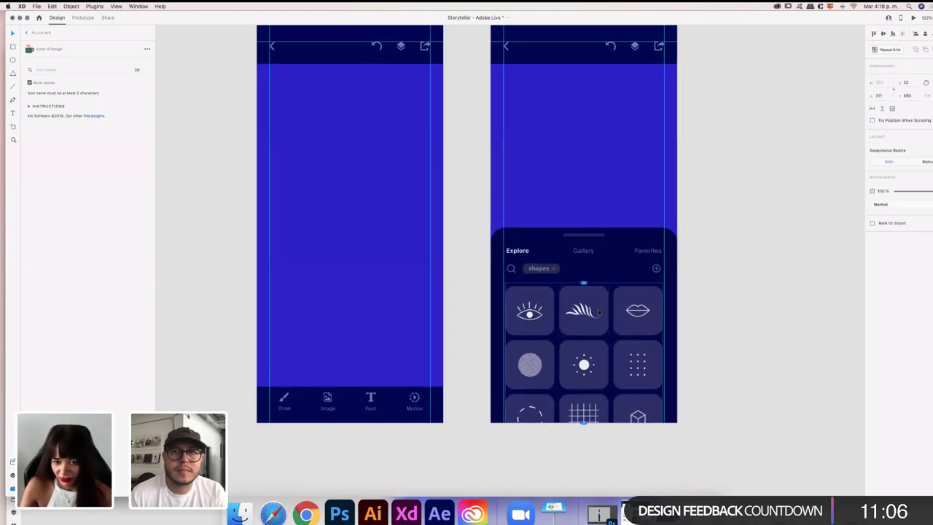
pyautogui.scroll(-3, 552, 224)
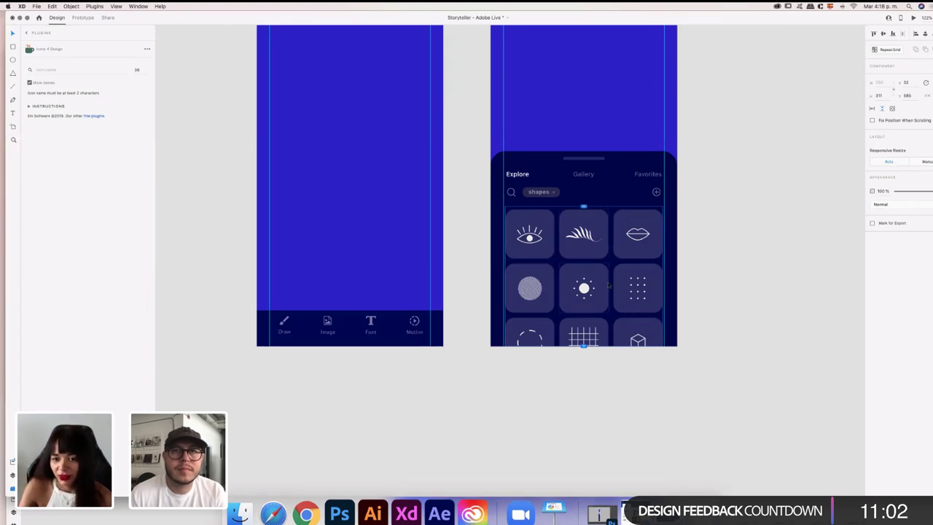
pyautogui.scroll(-2, 596, 235)
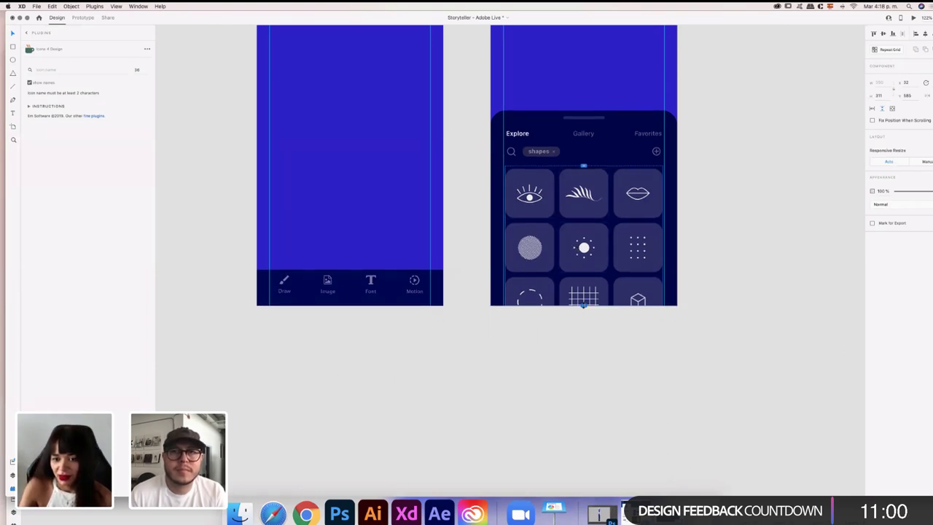
pyautogui.moveTo(584, 305); pyautogui.dragTo(587, 383)
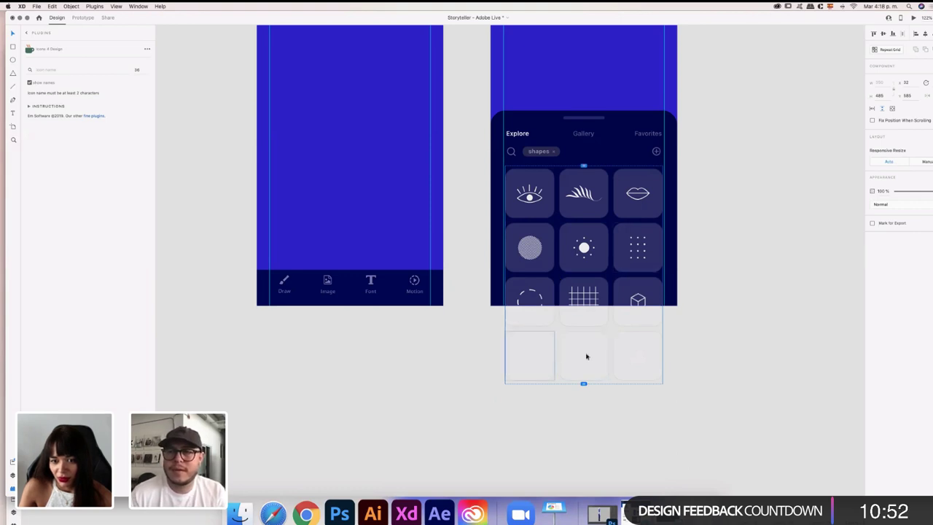
pyautogui.moveTo(584, 383); pyautogui.dragTo(583, 306)
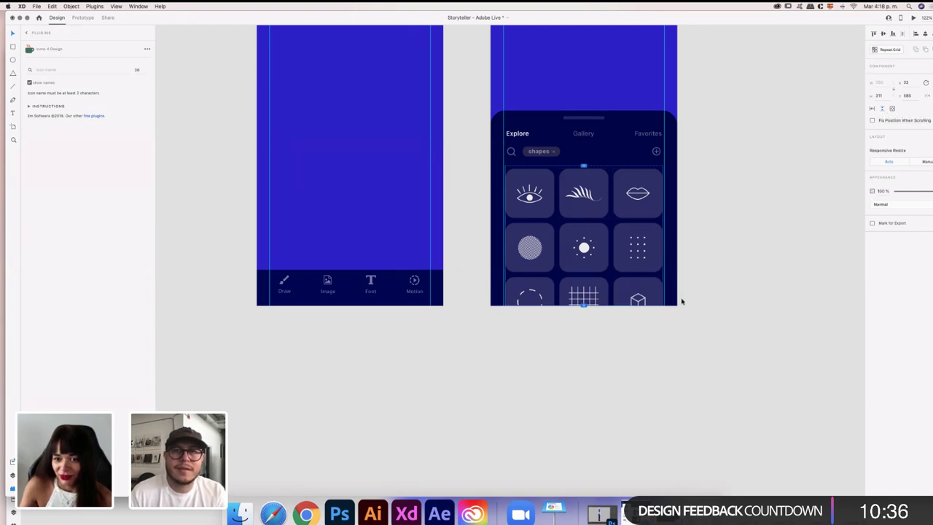
# Turn the shapes grid's vertical scrolling off and on again, and adjust its scroll area to 308 high, ending at the artboard's lower edge
pyautogui.rightClick(611, 225)
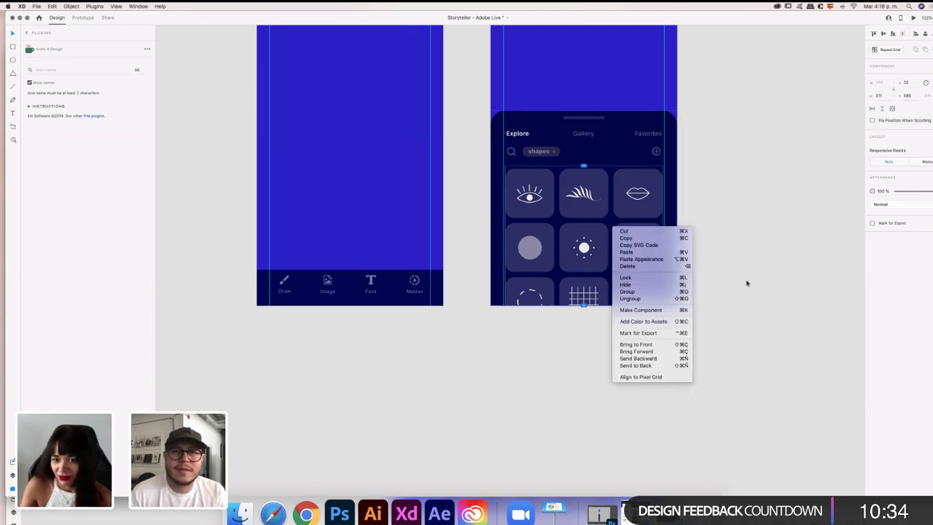
pyautogui.click(696, 211)
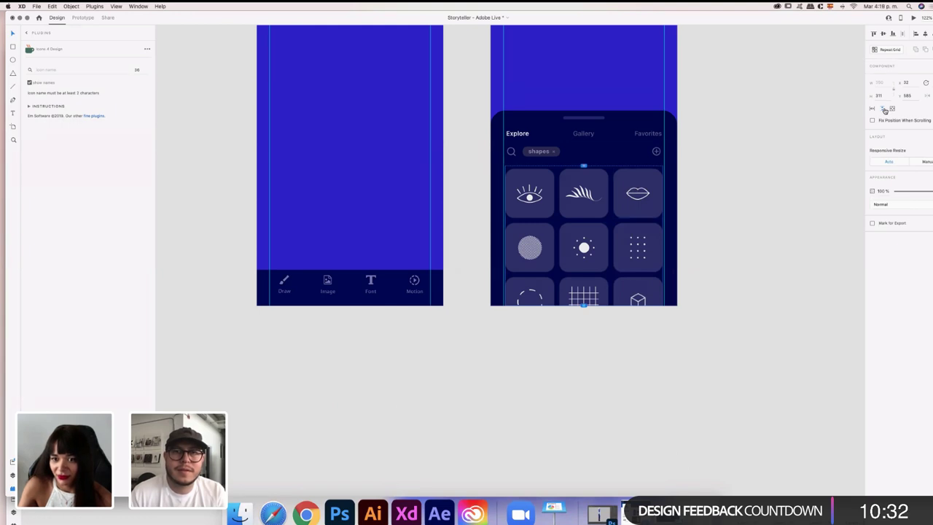
pyautogui.moveTo(583, 305); pyautogui.dragTo(583, 379)
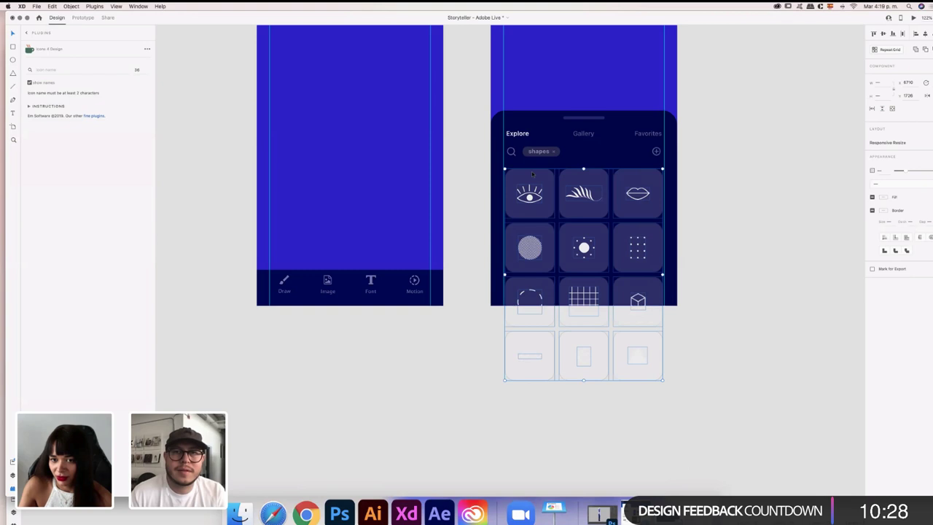
pyautogui.click(882, 108)
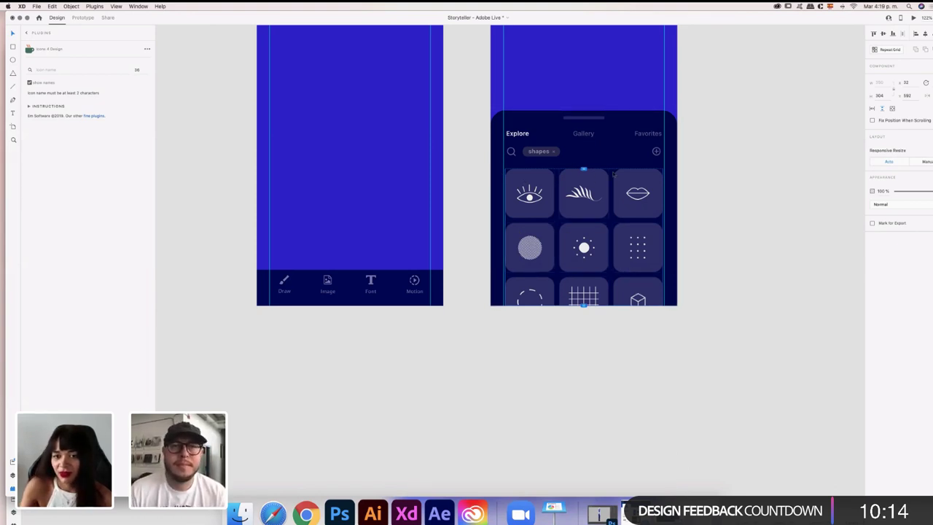
pyautogui.moveTo(584, 167); pyautogui.dragTo(583, 169)
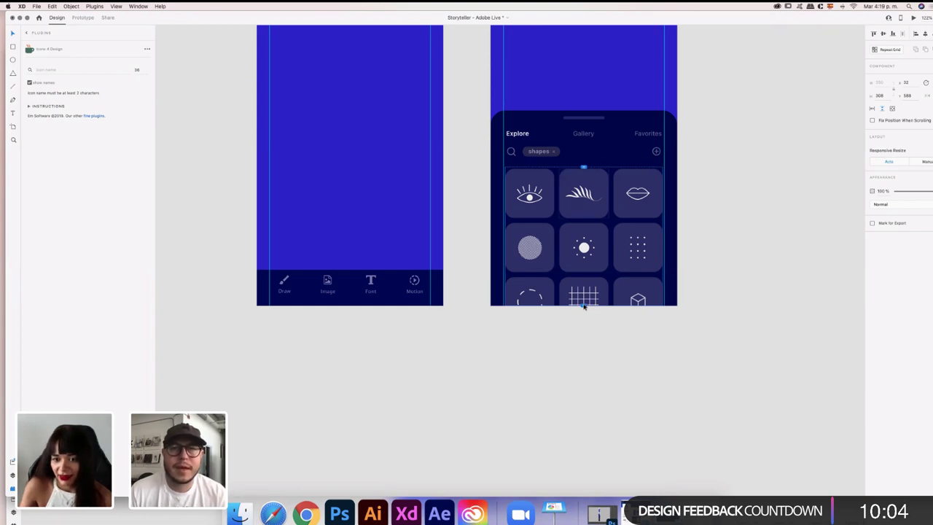
pyautogui.moveTo(584, 303)
pyautogui.mouseDown()
pyautogui.moveTo(583, 333)
pyautogui.moveTo(583, 305)
pyautogui.mouseUp()
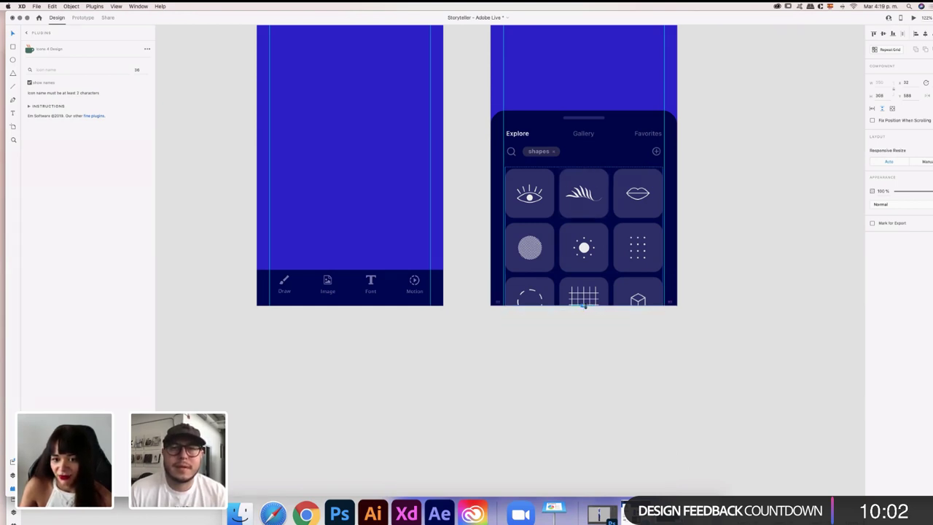
# Preview the Images – 1 artboard, test vertical scrolling of its shapes grid in both directions, and close the preview
pyautogui.click(914, 18)
pyautogui.scroll(-3, 460, 325)
pyautogui.scroll(3, 460, 325)
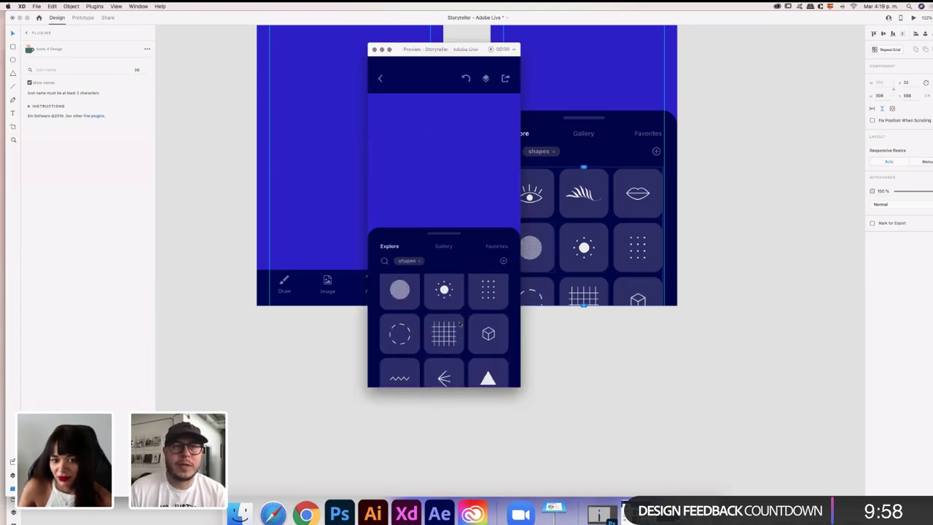
pyautogui.scroll(-2, 460, 325)
pyautogui.scroll(2, 460, 325)
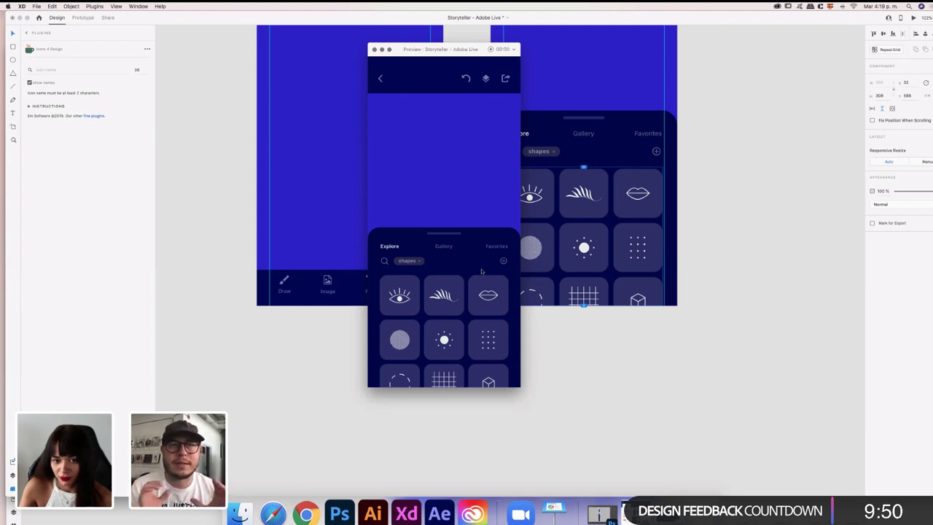
pyautogui.scroll(-3, 458, 325)
pyautogui.scroll(3, 456, 322)
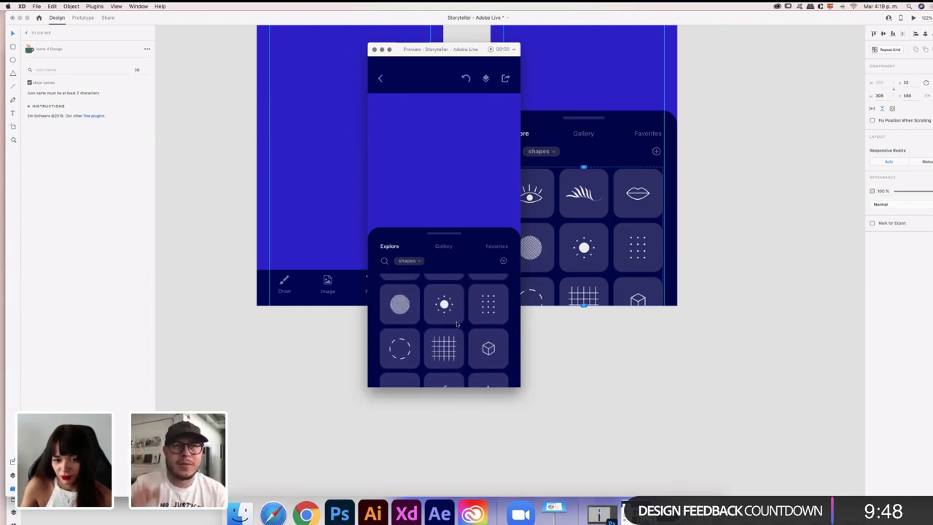
pyautogui.scroll(-3, 456, 321)
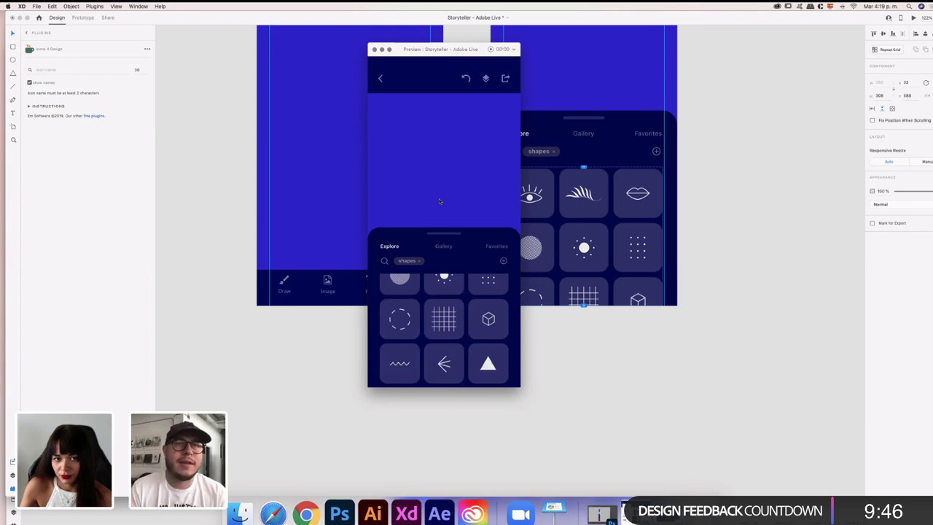
pyautogui.click(375, 50)
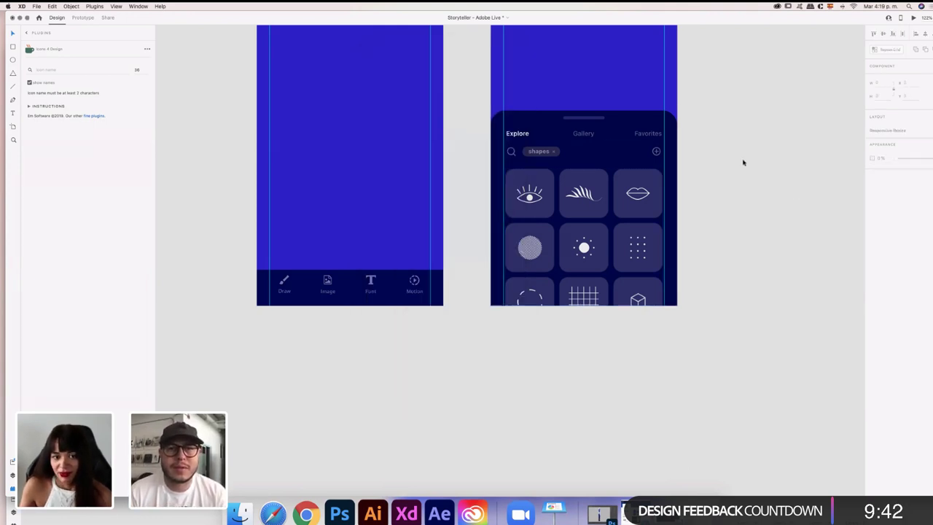
# Copy the Explore panel with its shapes grid from Images – 1 and paste it onto the Create – 1 artboard
pyautogui.scroll(-5, 743, 163)
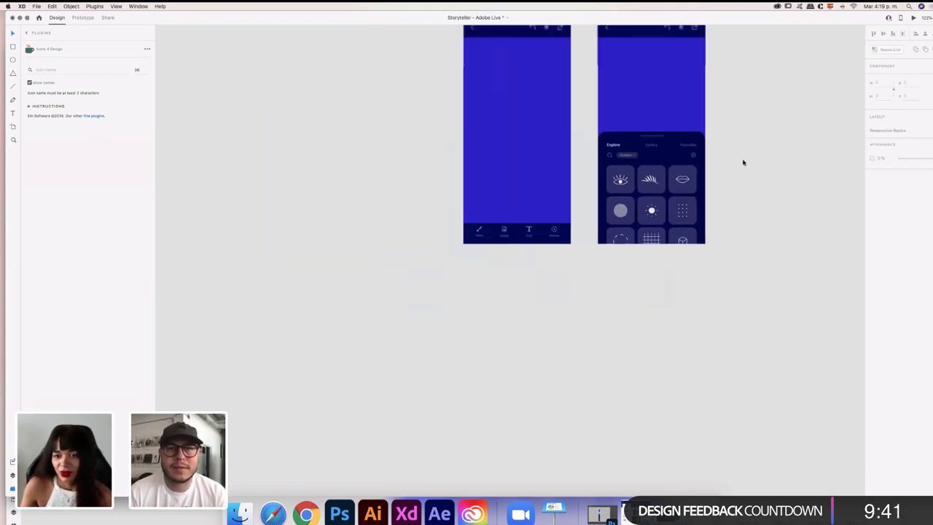
pyautogui.click(669, 152)
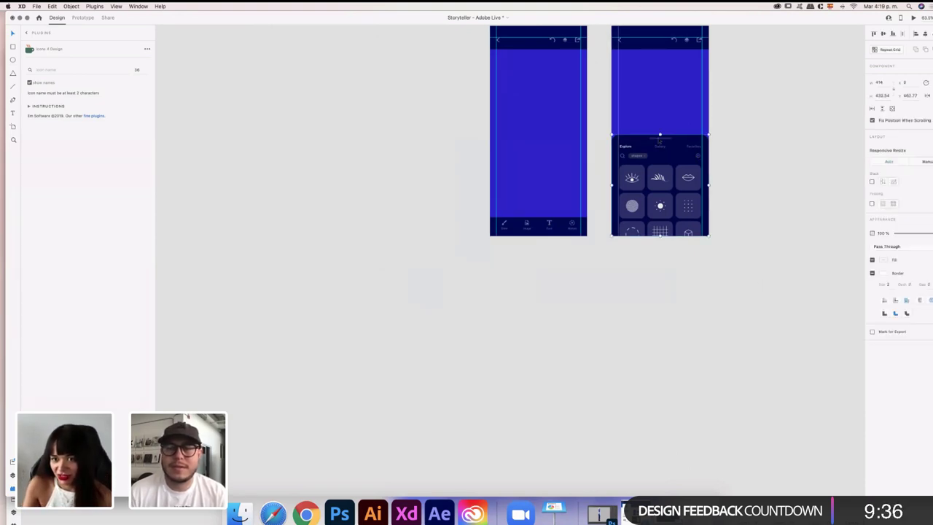
pyautogui.moveTo(761, 281); pyautogui.dragTo(612, 122)
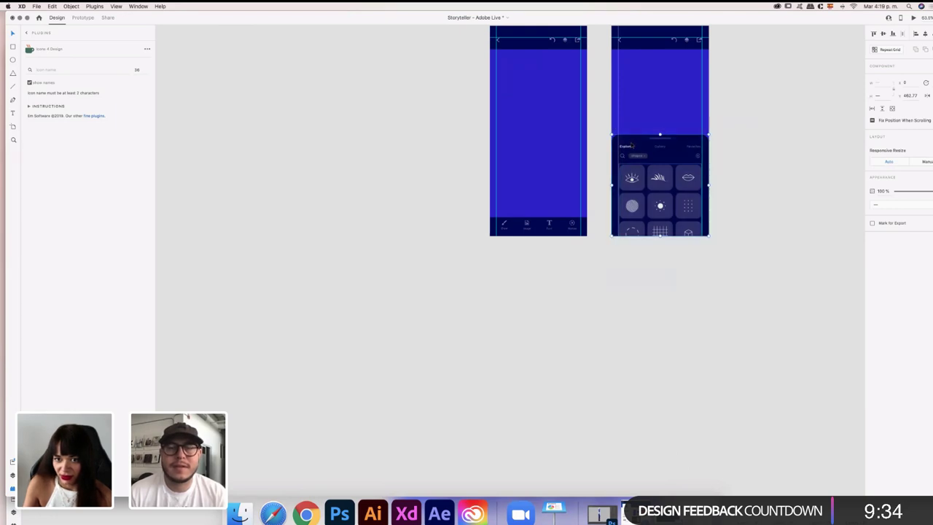
pyautogui.moveTo(656, 183); pyautogui.dragTo(748, 182)
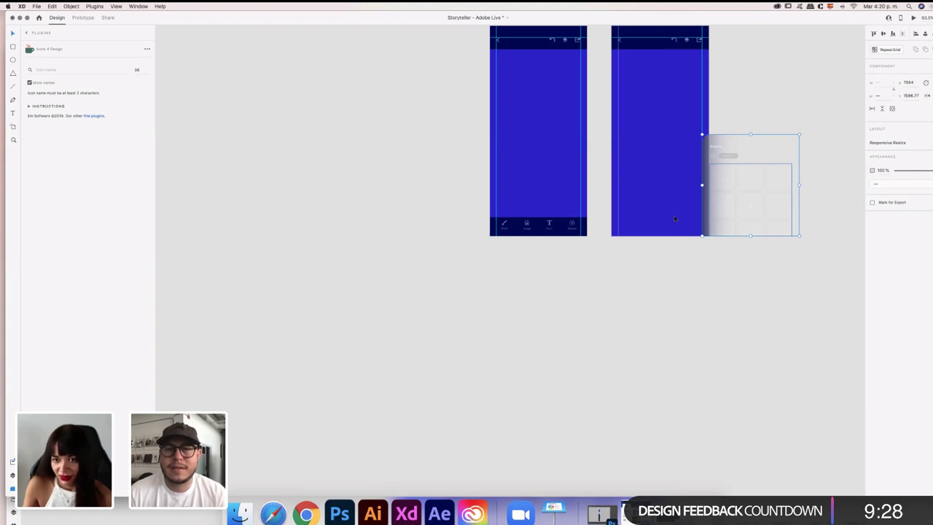
pyautogui.press('super+z')
pyautogui.scroll(3, 517, 56)
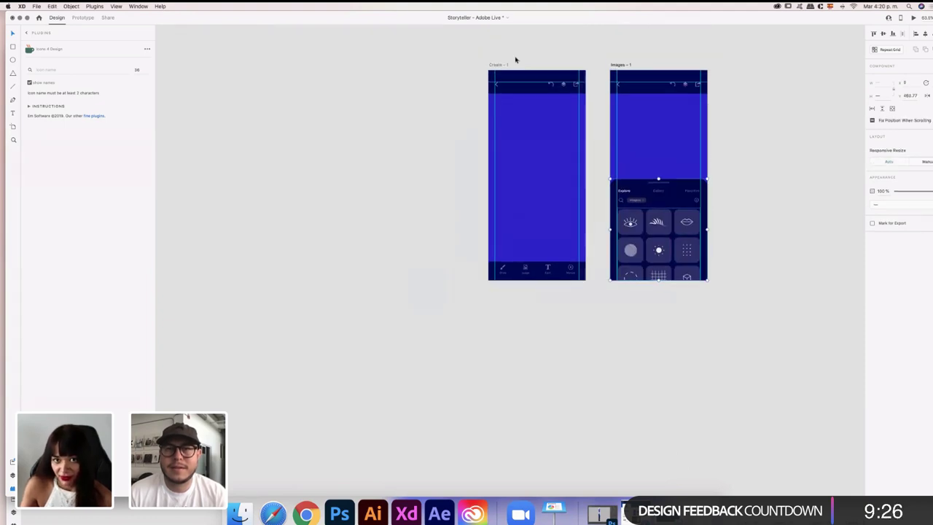
pyautogui.click(500, 61)
pyautogui.press('super+v')
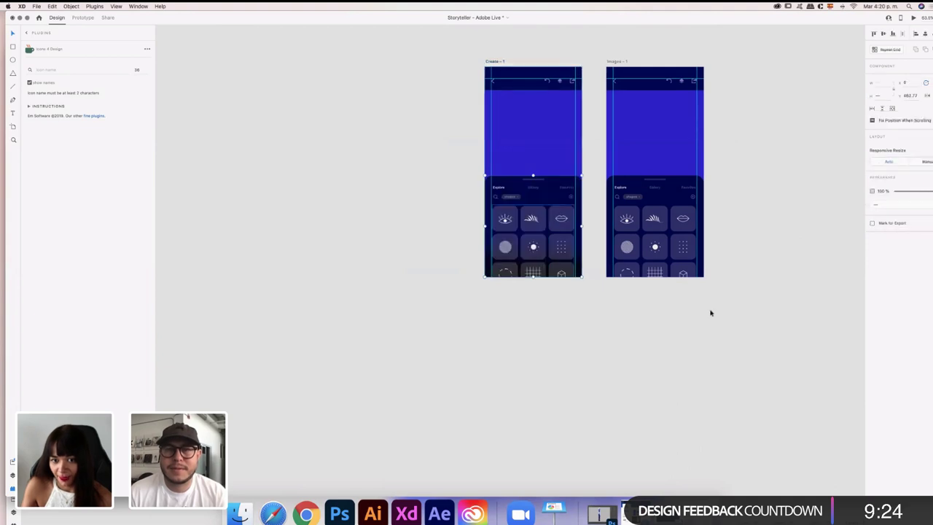
# Examine the pasted Explore panel's background and shapes grid on Create – 1, and undo the paste
pyautogui.scroll(3, 564, 277)
pyautogui.scroll(3, 564, 277)
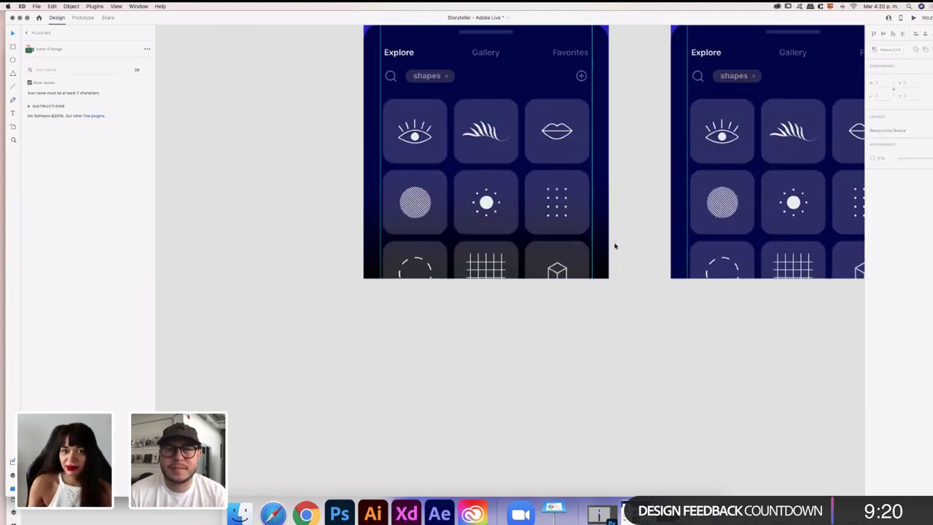
pyautogui.scroll(-1, 615, 245)
pyautogui.scroll(5, 528, 62)
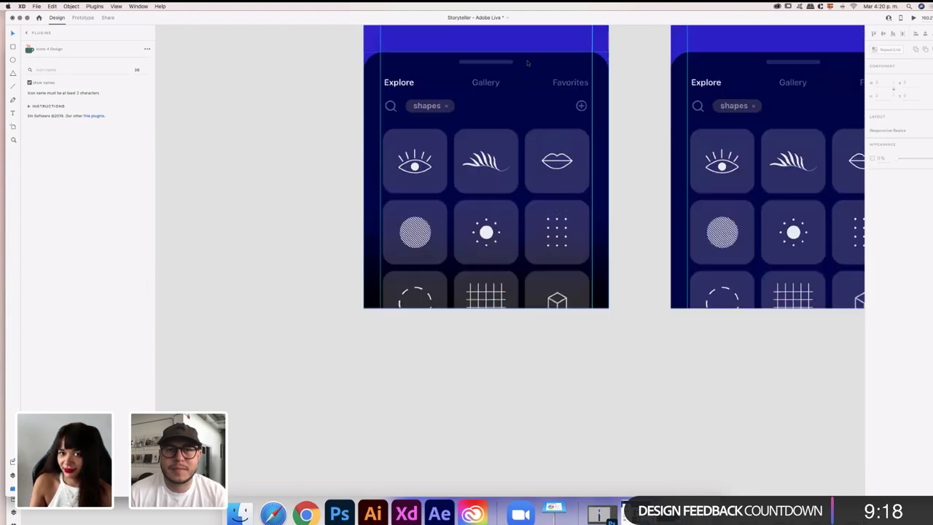
pyautogui.scroll(1, 578, 150)
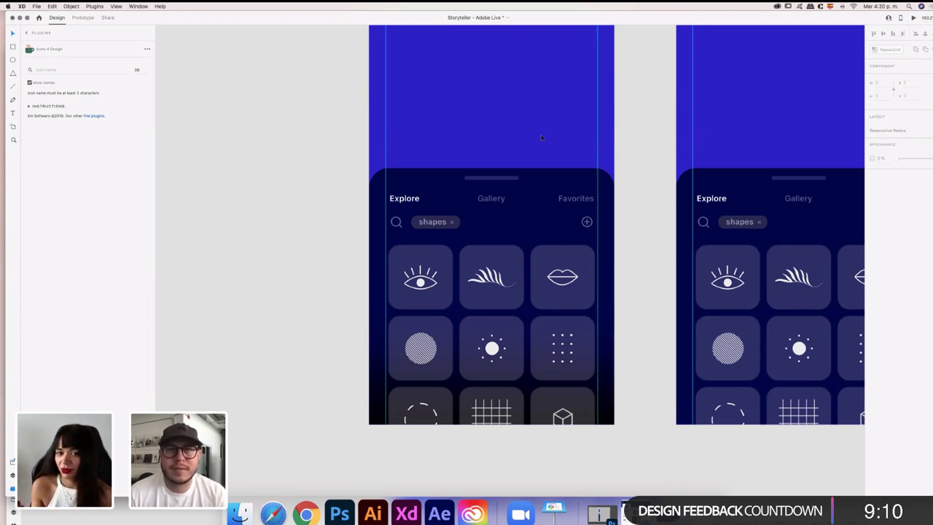
pyautogui.scroll(-3, 592, 435)
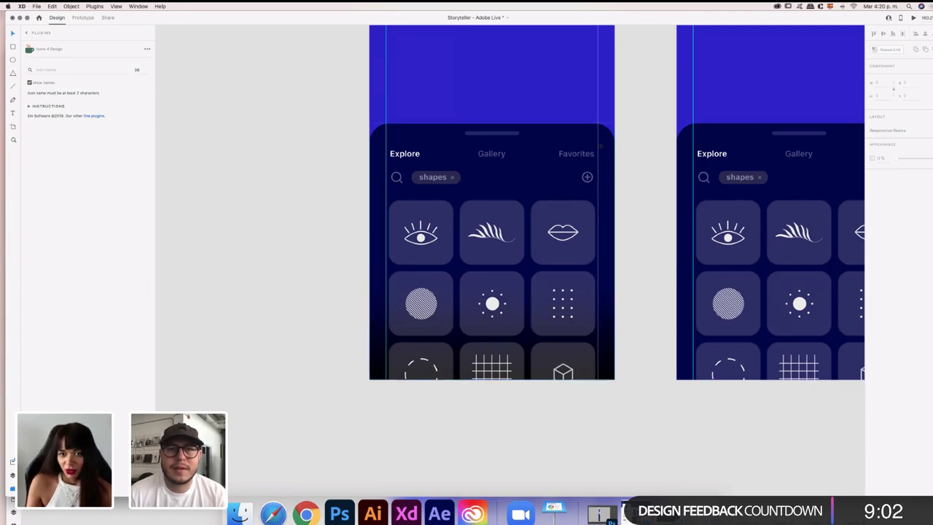
pyautogui.click(539, 136)
pyautogui.moveTo(539, 135); pyautogui.dragTo(611, 313)
pyautogui.click(572, 252)
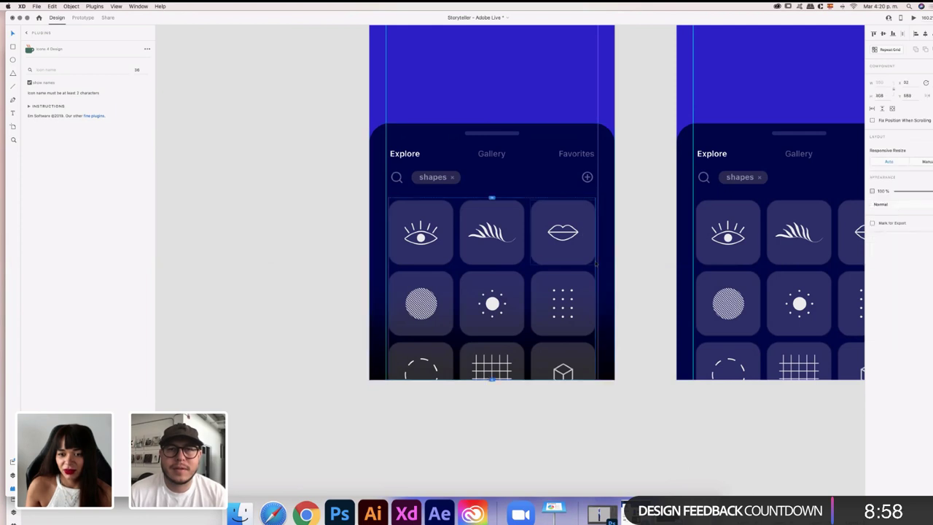
pyautogui.hscroll(-5, 628, 225)
pyautogui.scroll(-5, 627, 223)
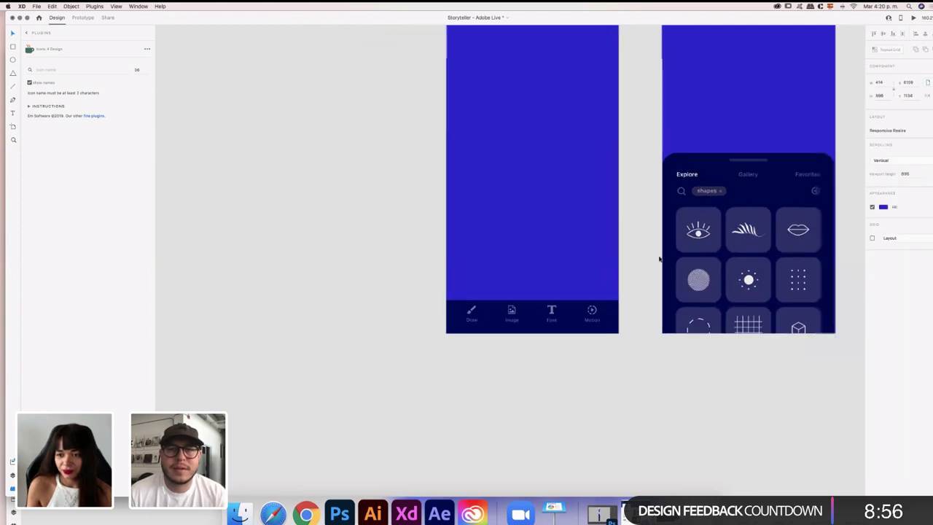
# Group the Explore panel's background, tabs, search row and shapes grid on the Images – 1 artboard
pyautogui.moveTo(808, 321); pyautogui.dragTo(653, 162)
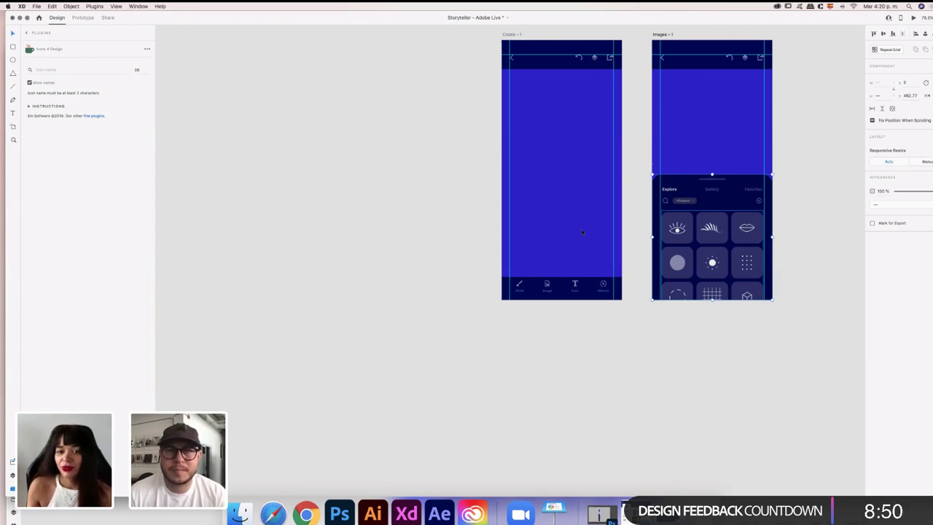
pyautogui.hscroll(-2, 585, 222)
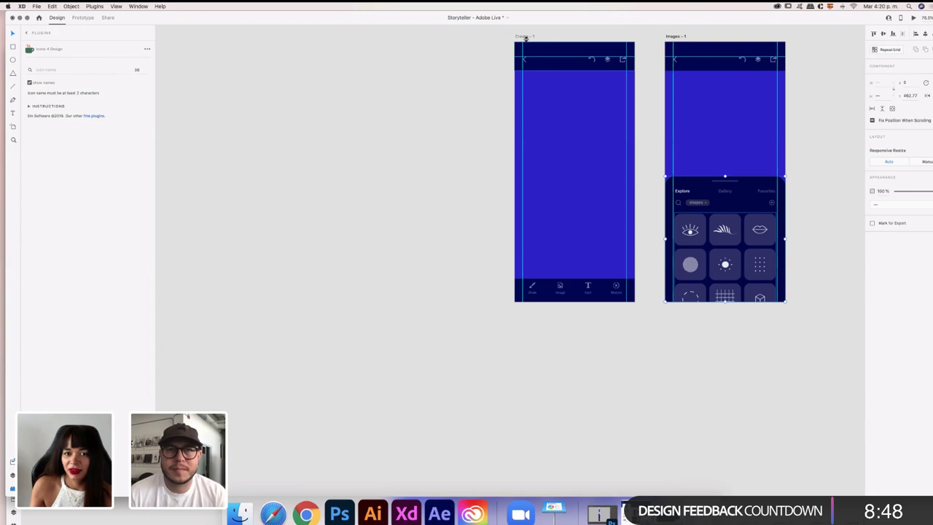
pyautogui.click(589, 291)
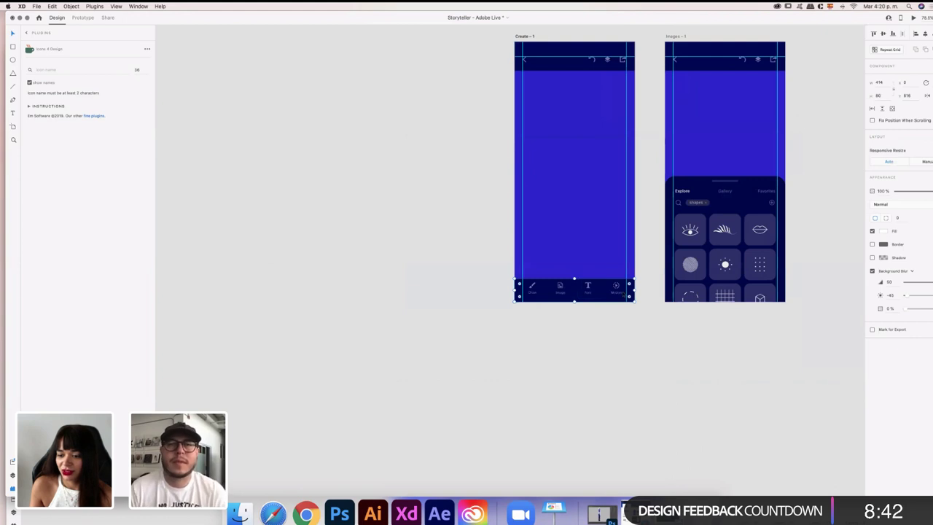
pyautogui.moveTo(820, 345); pyautogui.dragTo(667, 162)
pyautogui.moveTo(820, 305); pyautogui.dragTo(665, 169)
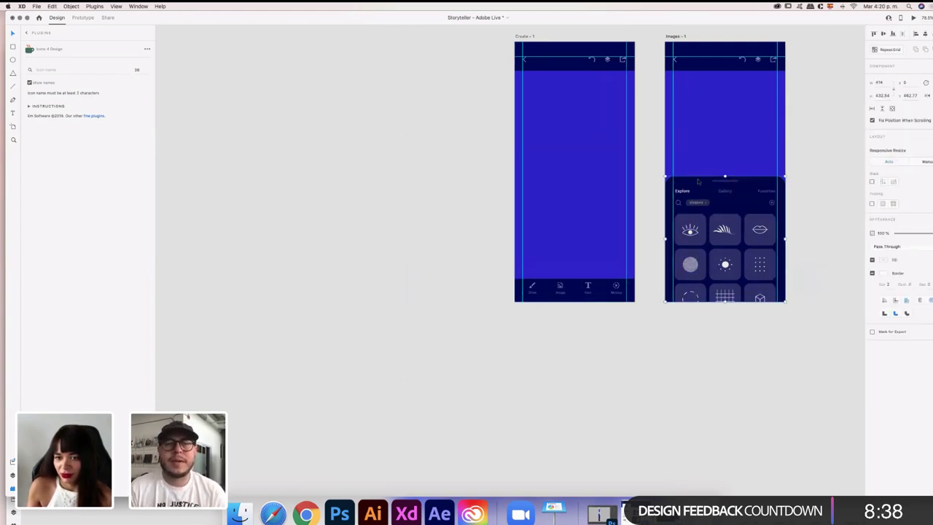
pyautogui.moveTo(821, 341); pyautogui.dragTo(659, 169)
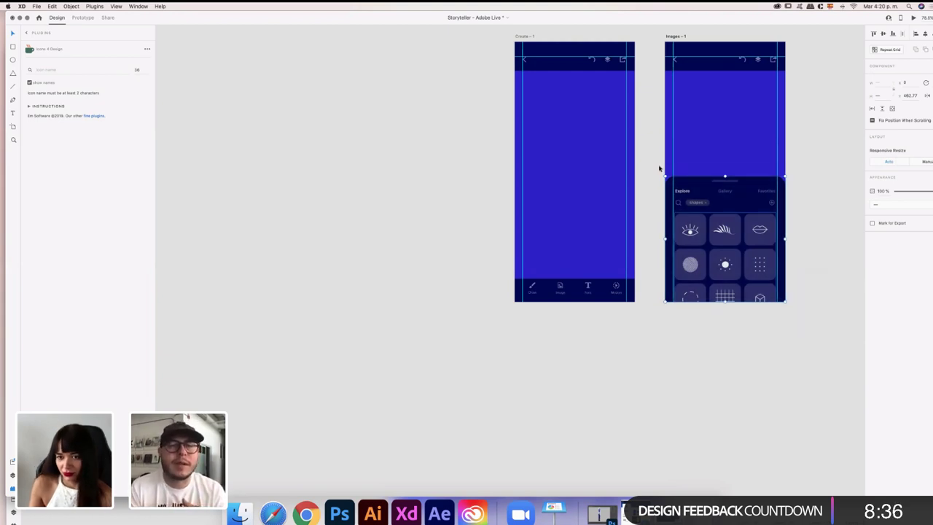
pyautogui.click(818, 245)
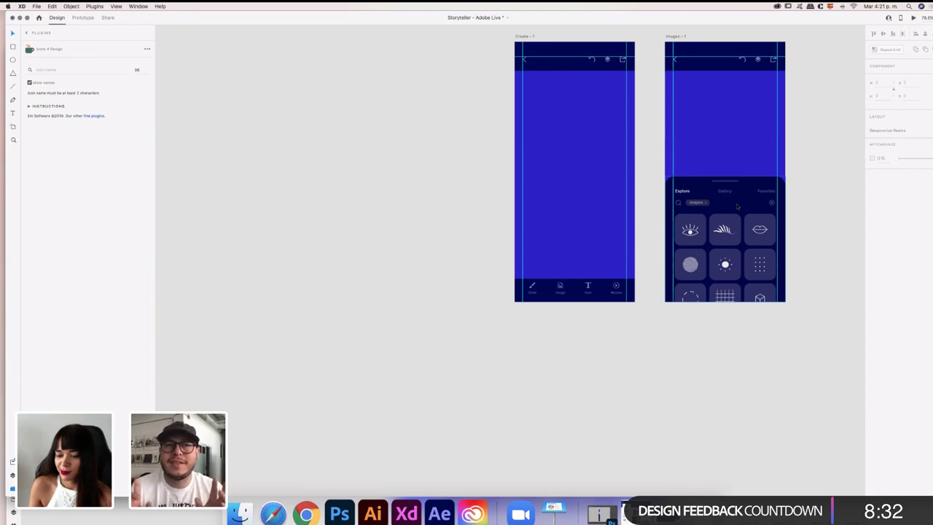
pyautogui.click(736, 190)
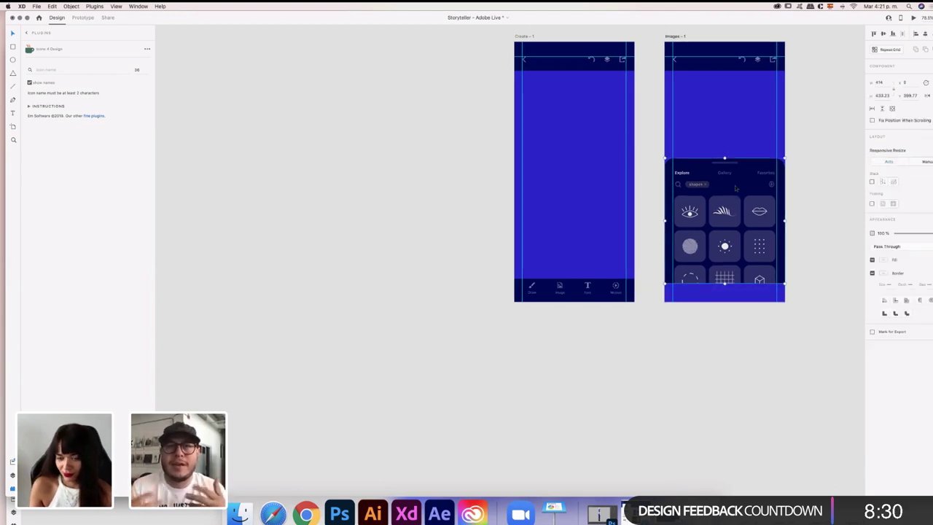
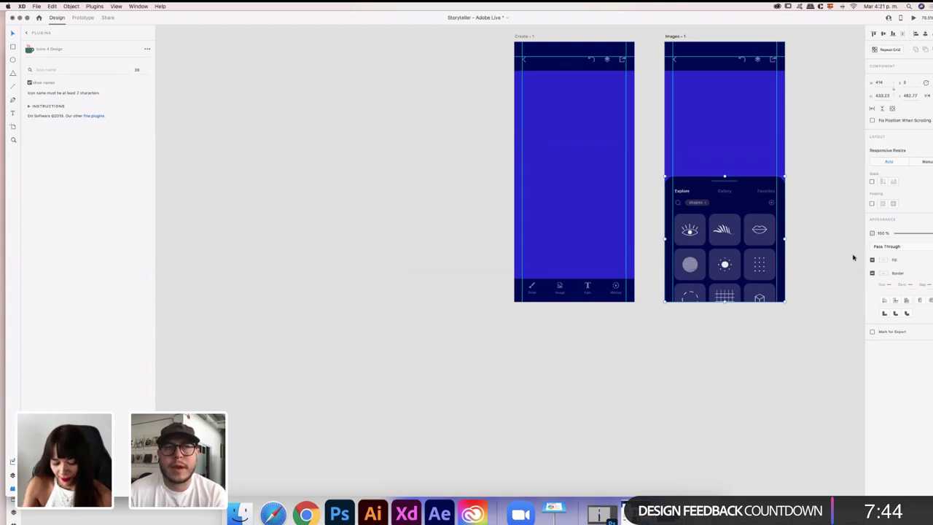
# Paste the grouped Explore panel onto Create – 1 and move it down to Y 821.77, mostly below the artboard's lower edge
pyautogui.click(536, 46)
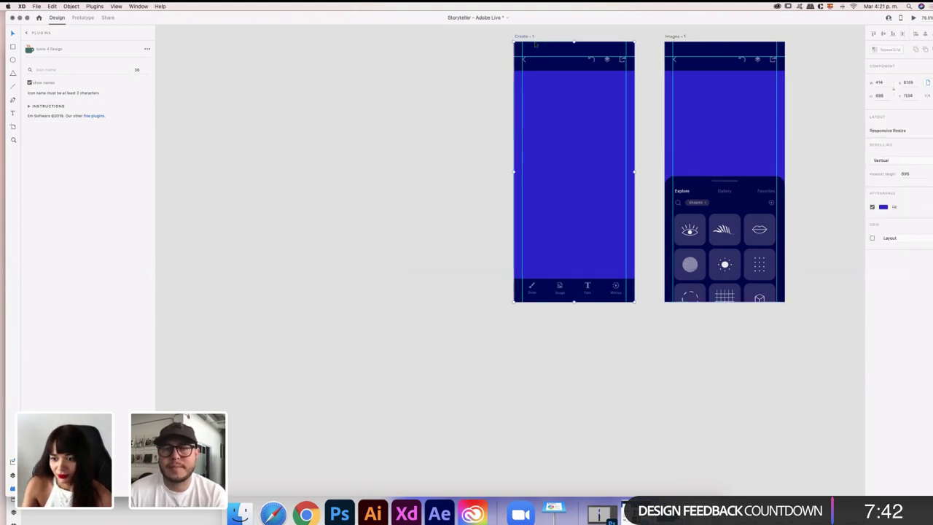
pyautogui.press('super+v')
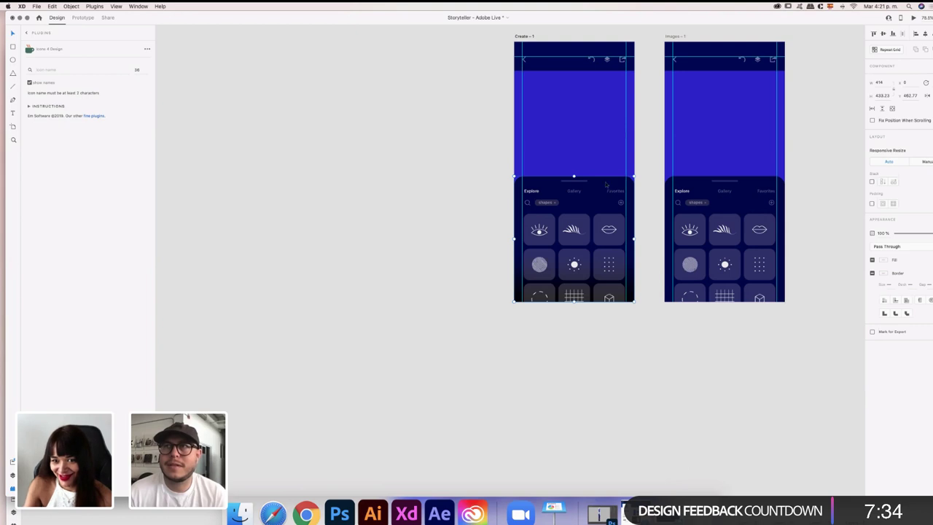
pyautogui.moveTo(575, 176)
pyautogui.mouseDown()
pyautogui.moveTo(575, 183)
pyautogui.moveTo(575, 176)
pyautogui.mouseUp()
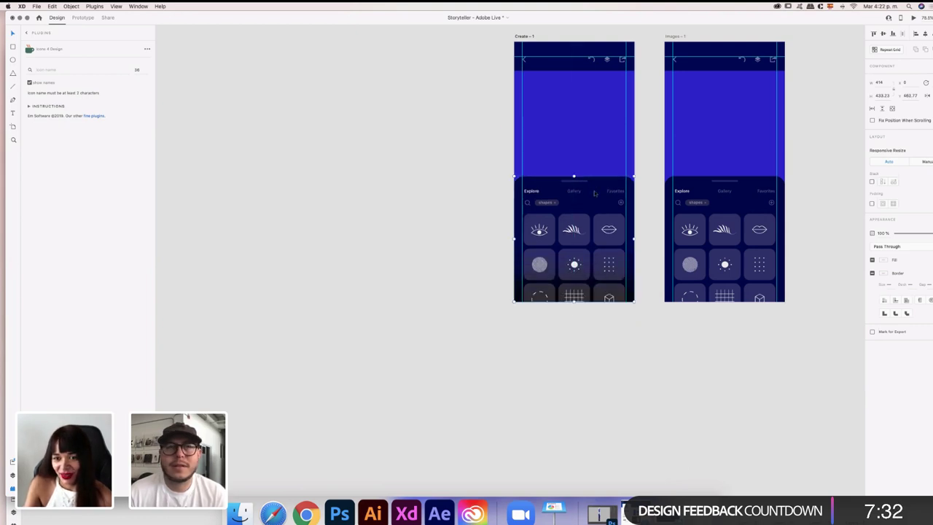
pyautogui.click(738, 187)
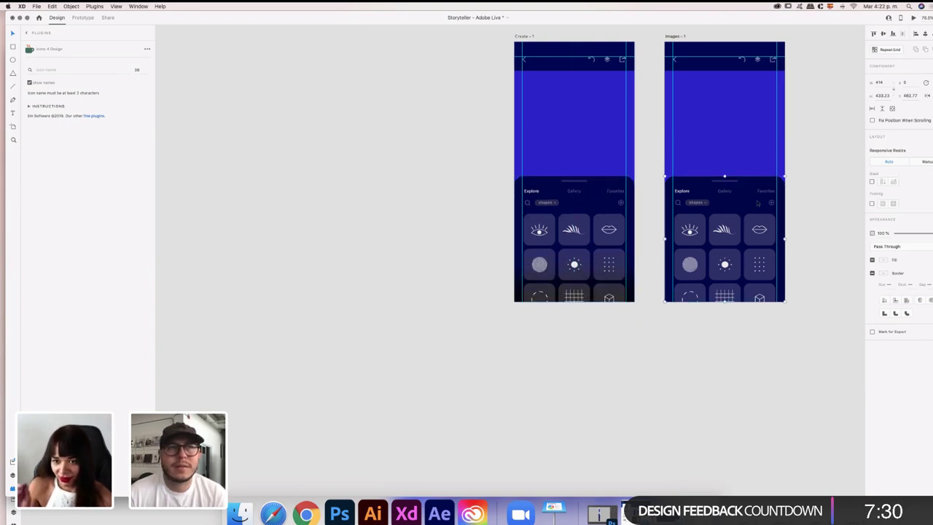
pyautogui.click(602, 188)
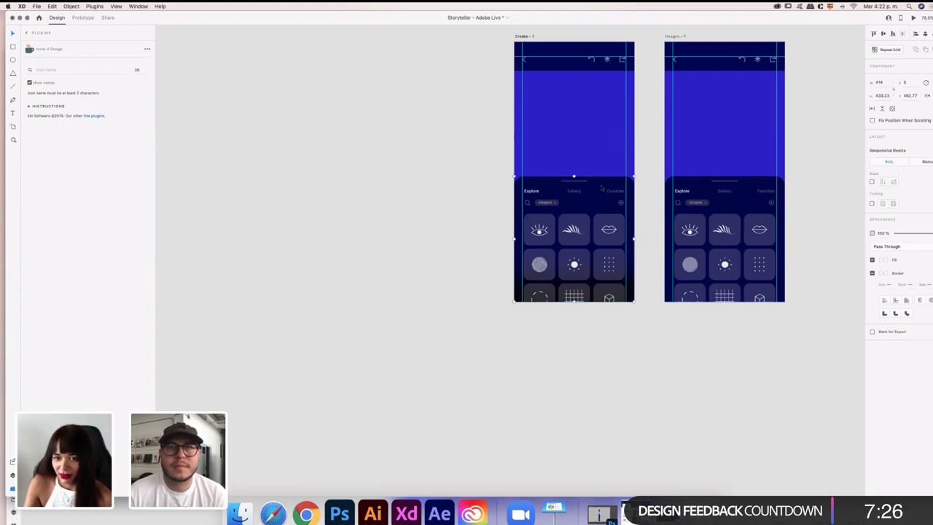
pyautogui.moveTo(603, 188); pyautogui.dragTo(601, 292)
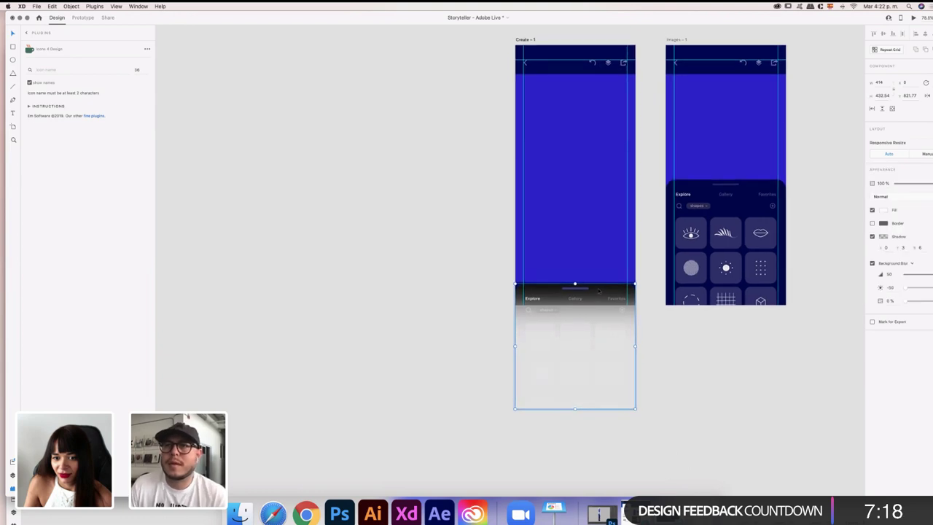
pyautogui.scroll(3, 599, 292)
pyautogui.scroll(1, 596, 275)
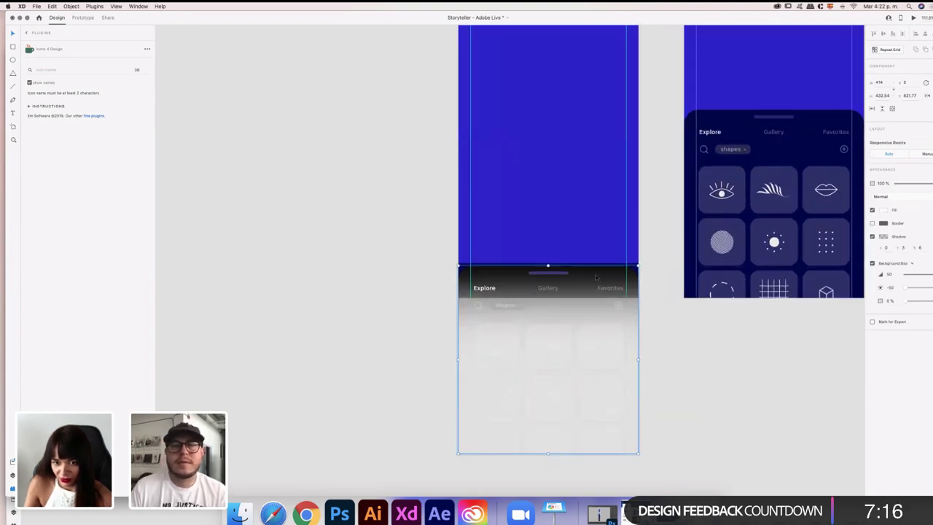
# Inspect the shortened background of the pasted Explore panel at Create – 1's lower edge, and undo the shortening
pyautogui.scroll(-3, 595, 275)
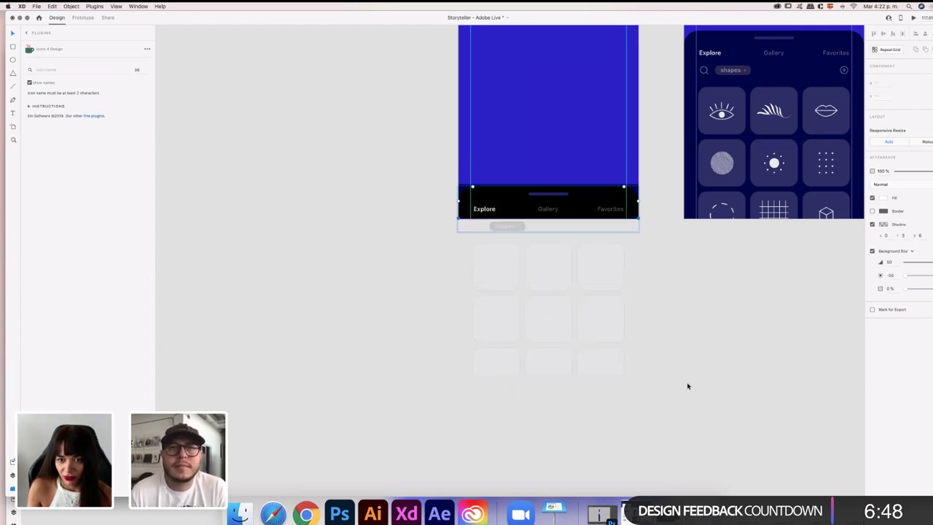
pyautogui.scroll(5, 584, 203)
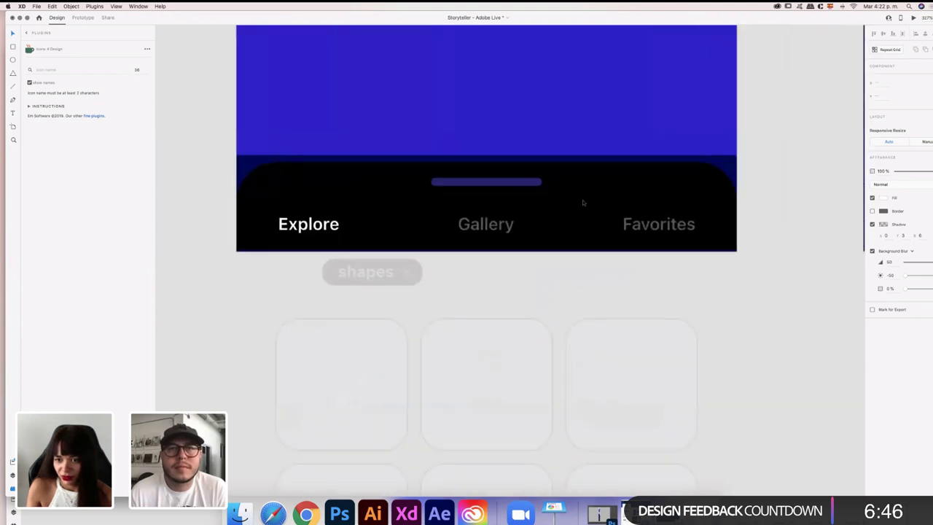
pyautogui.scroll(-1, 583, 202)
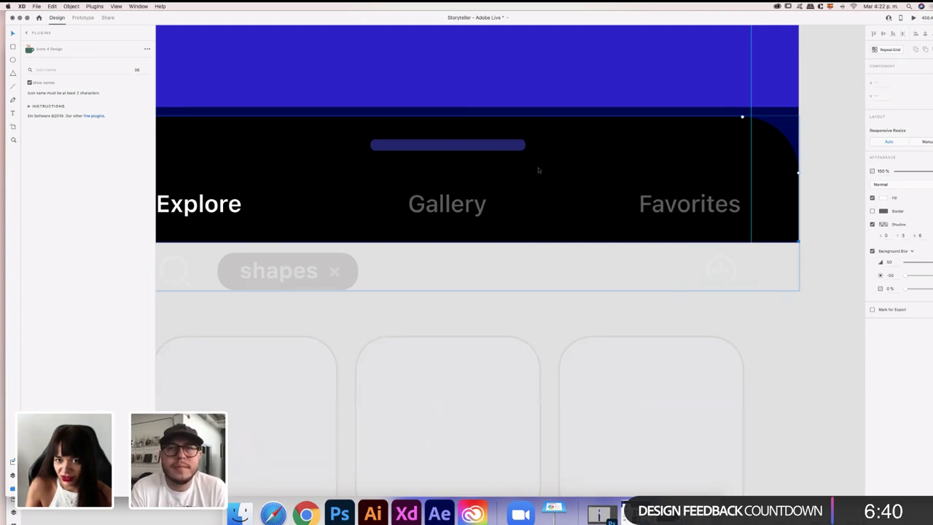
pyautogui.scroll(-2, 567, 167)
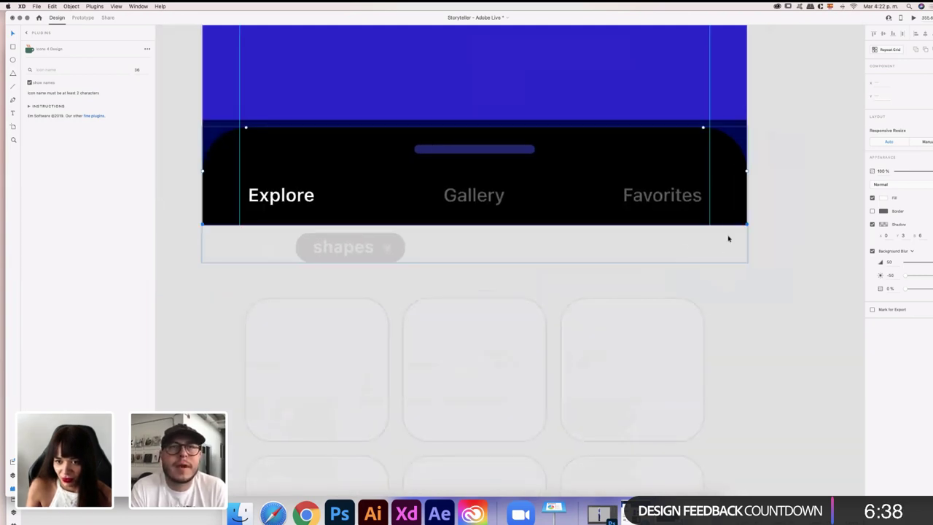
pyautogui.scroll(1, 593, 203)
pyautogui.scroll(-4, 593, 203)
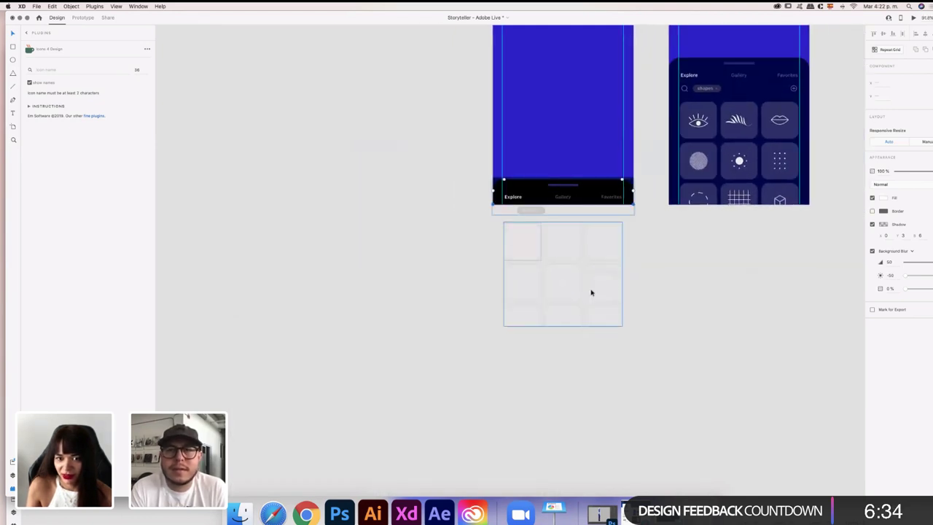
pyautogui.click(705, 313)
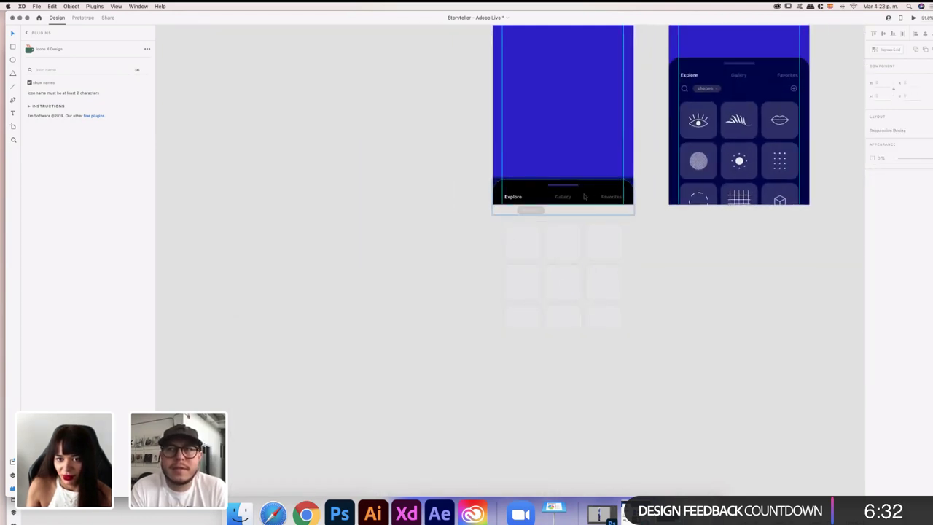
pyautogui.click(482, 199)
pyautogui.press('super+z')
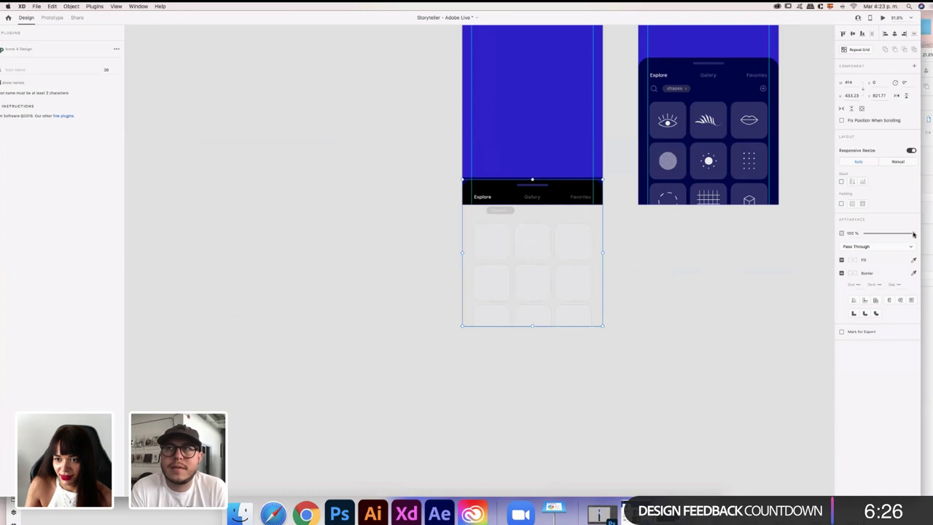
# Set the pasted Explore panel group's opacity to 0 % and send it to the back of Create – 1
pyautogui.moveTo(913, 234); pyautogui.dragTo(862, 234)
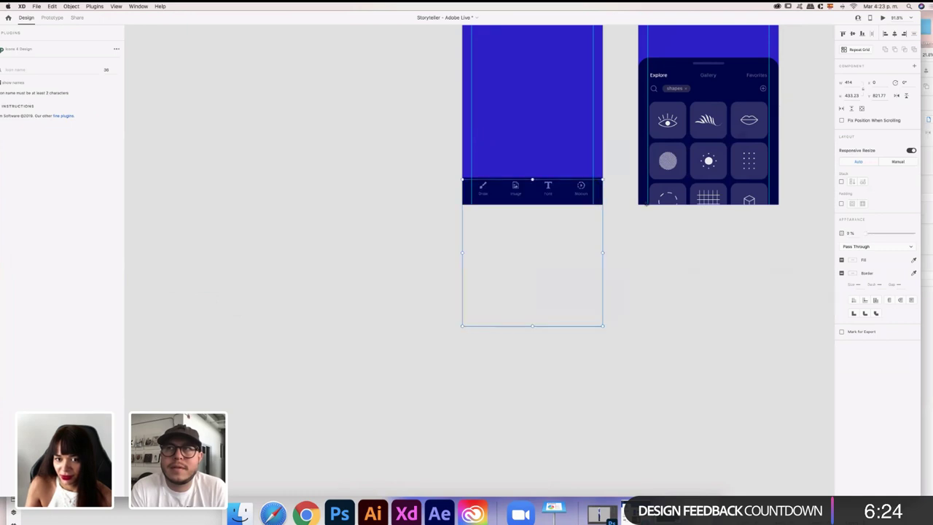
pyautogui.rightClick(562, 190)
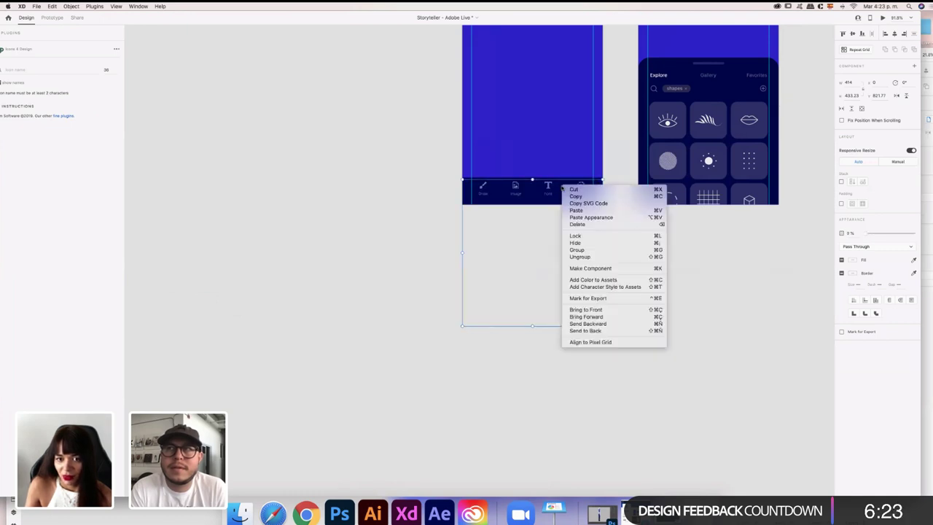
pyautogui.click(608, 332)
pyautogui.click(693, 322)
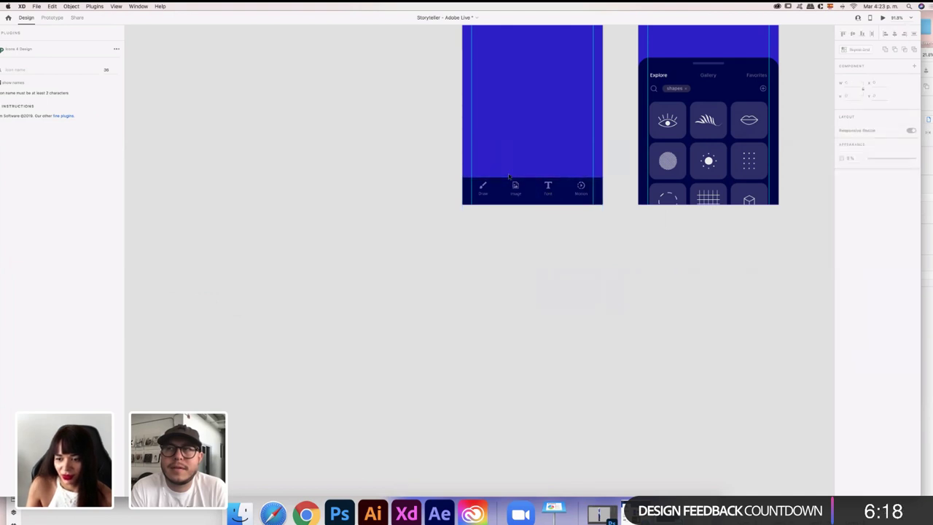
# Link the Image icon in Create – 1's lower toolbar to the Images – 1 artboard in Prototype mode
pyautogui.scroll(1, 509, 175)
pyautogui.scroll(8, 509, 176)
pyautogui.hscroll(3, 509, 176)
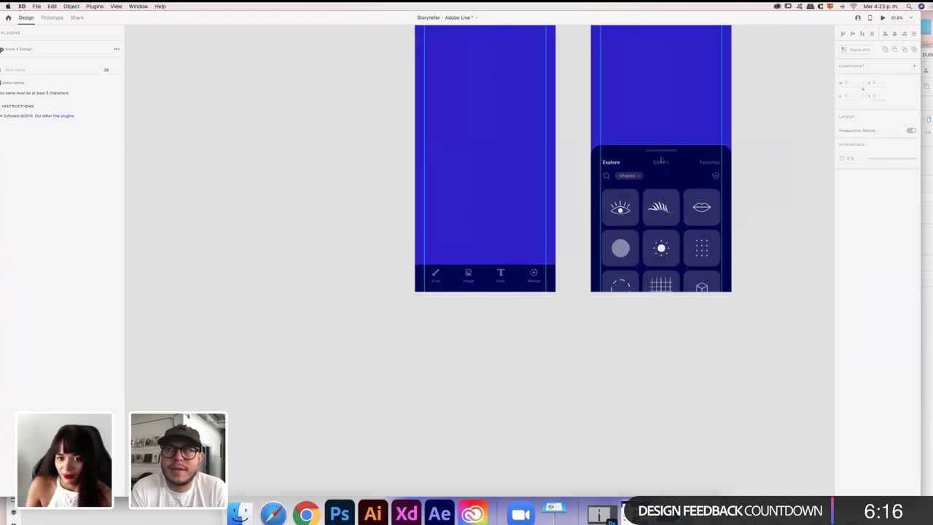
pyautogui.click(470, 322)
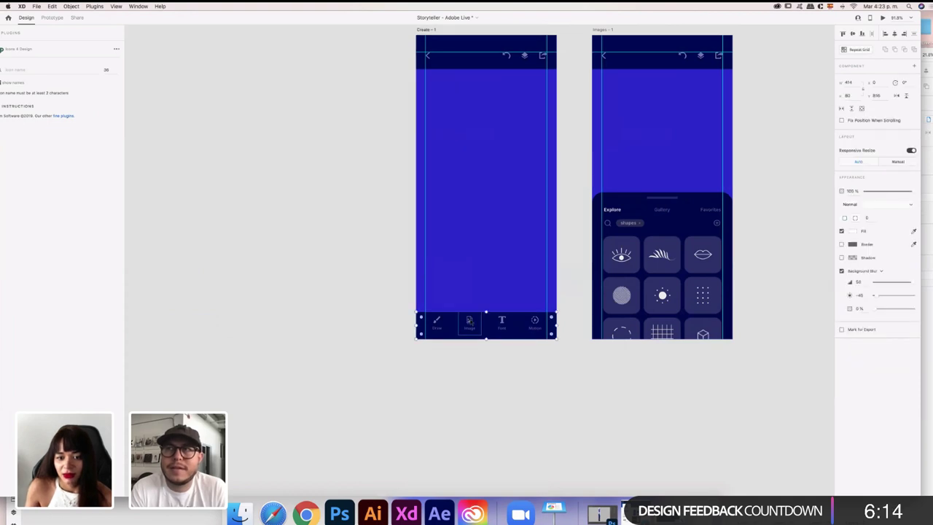
pyautogui.click(50, 18)
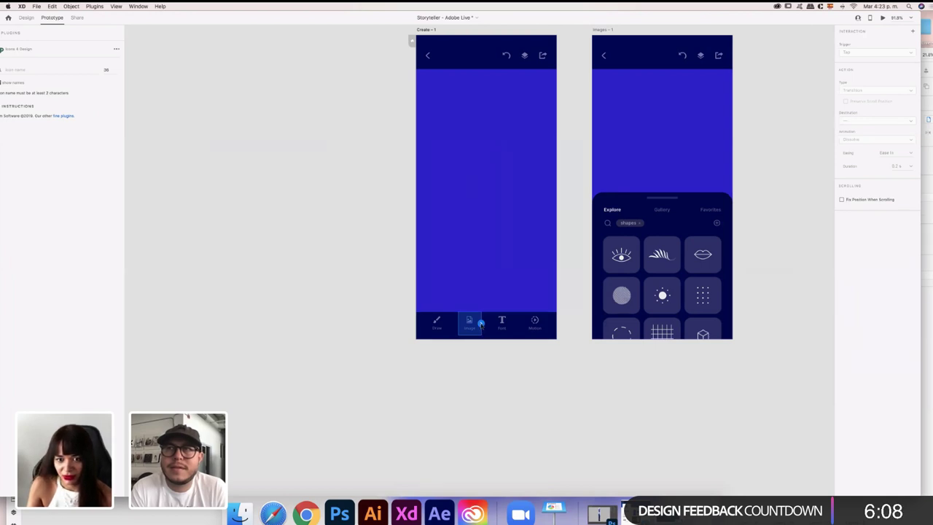
pyautogui.moveTo(481, 323); pyautogui.dragTo(604, 271)
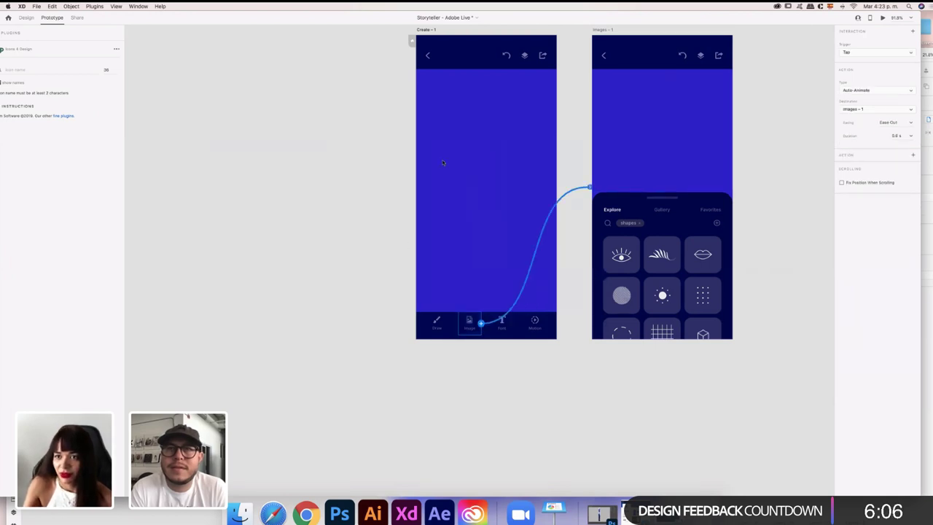
# Set the Image icon's Auto-Animate interaction to Ease In-Out easing with a duration of 0.6 s
pyautogui.click(873, 53)
pyautogui.click(873, 53)
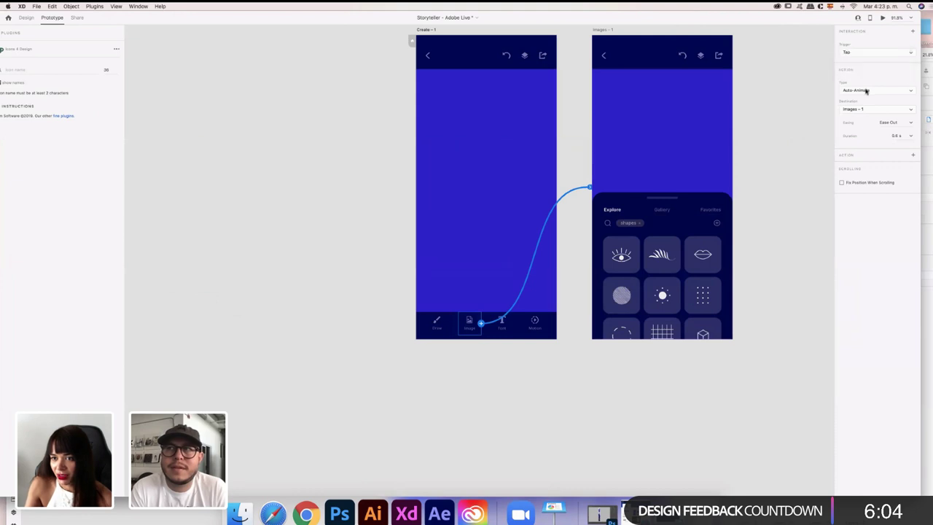
pyautogui.click(910, 122)
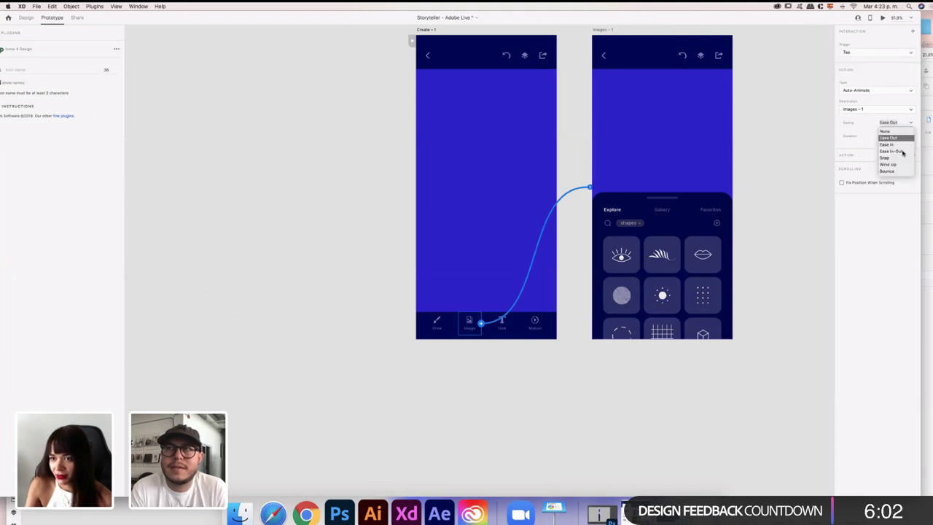
pyautogui.click(897, 151)
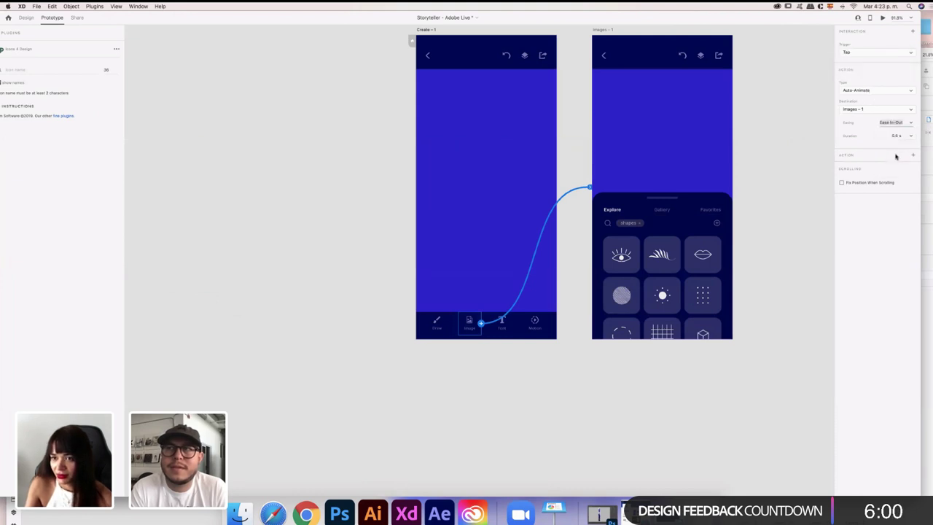
pyautogui.click(910, 137)
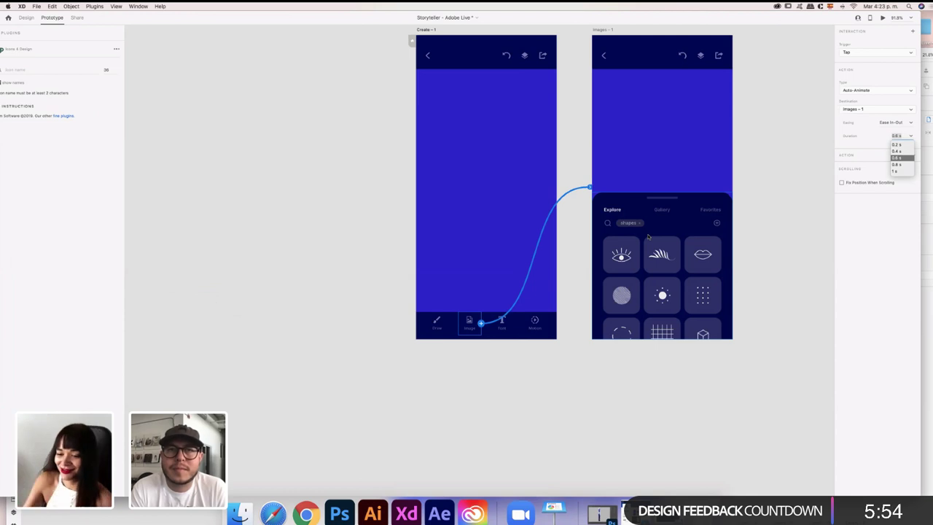
pyautogui.click(897, 158)
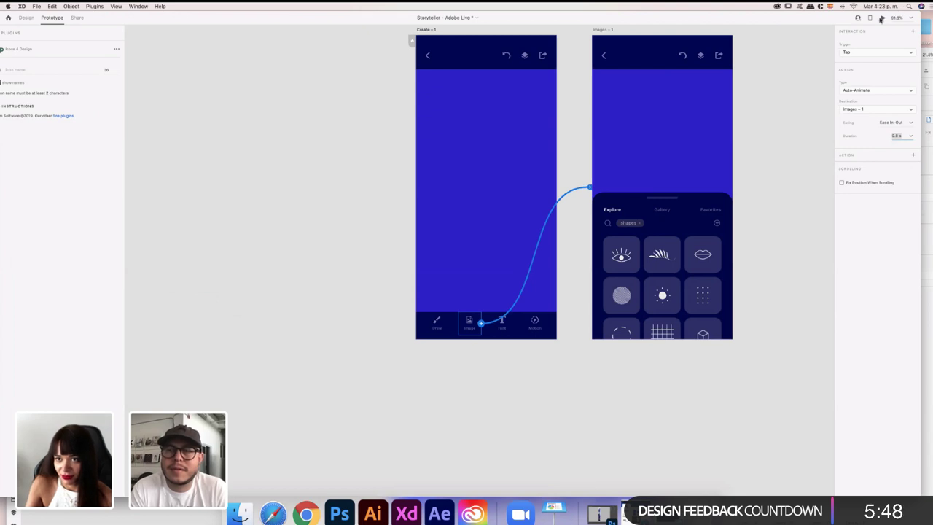
# Preview the prototype from Create – 1, trigger its Image icon to test the panel animation, and close the preview
pyautogui.click(423, 29)
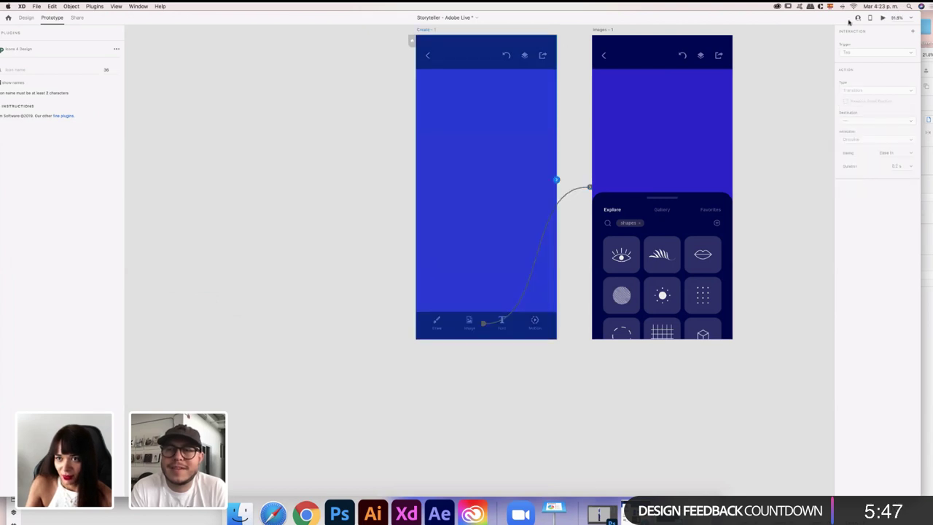
pyautogui.click(883, 18)
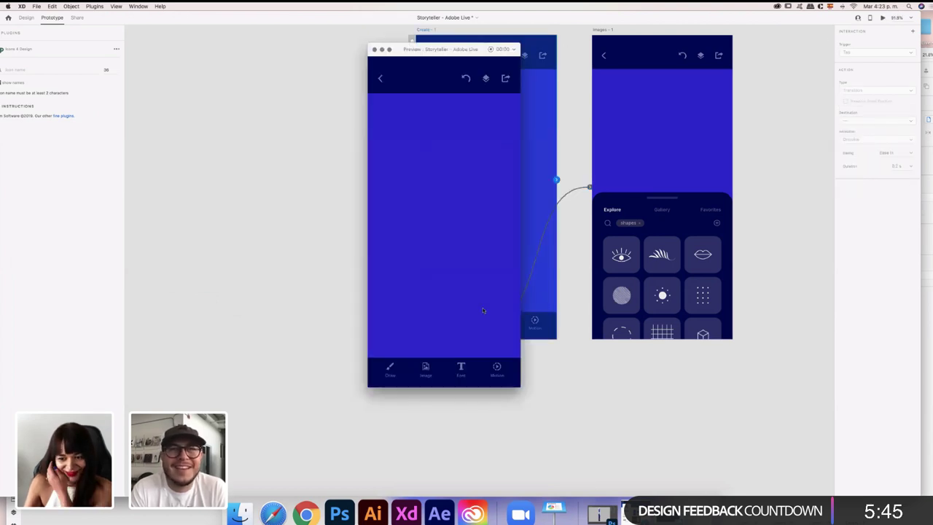
pyautogui.click(426, 368)
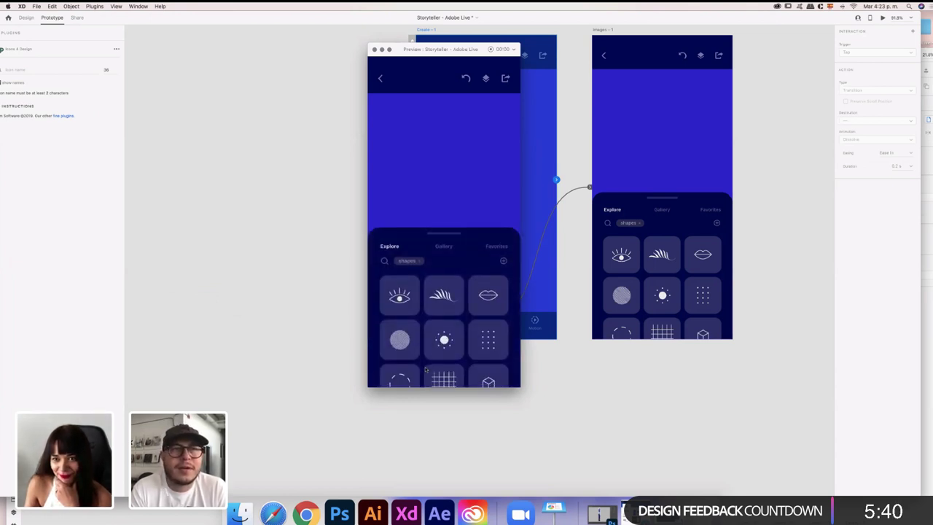
pyautogui.click(882, 17)
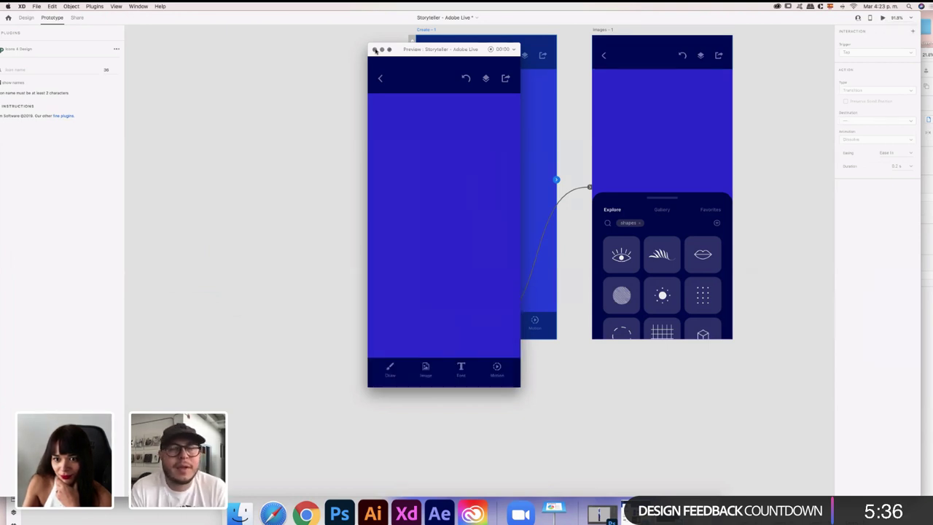
pyautogui.press('super+w')
# Link the Explore panel in Images – 1 back to Create – 1 as a Tap-triggered Auto-Animate interaction with Ease In-Out easing
pyautogui.click(697, 206)
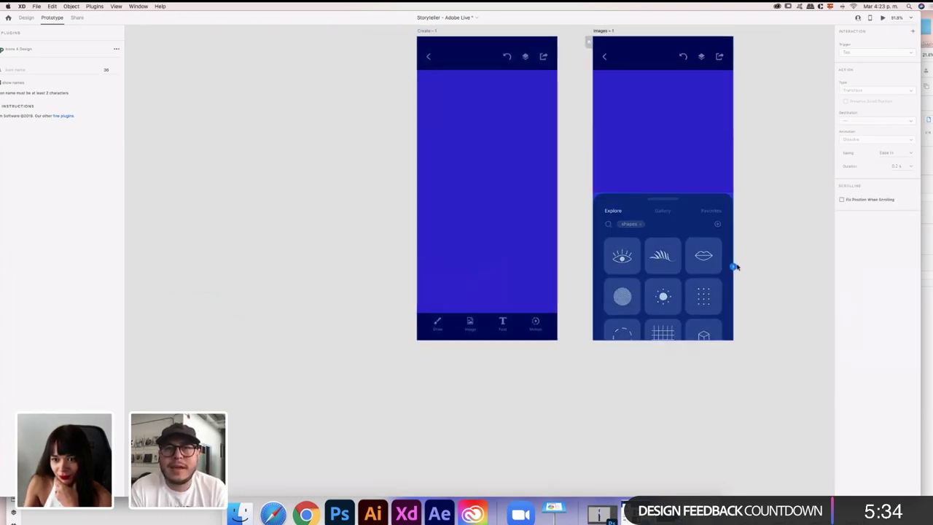
pyautogui.moveTo(734, 267); pyautogui.dragTo(520, 237)
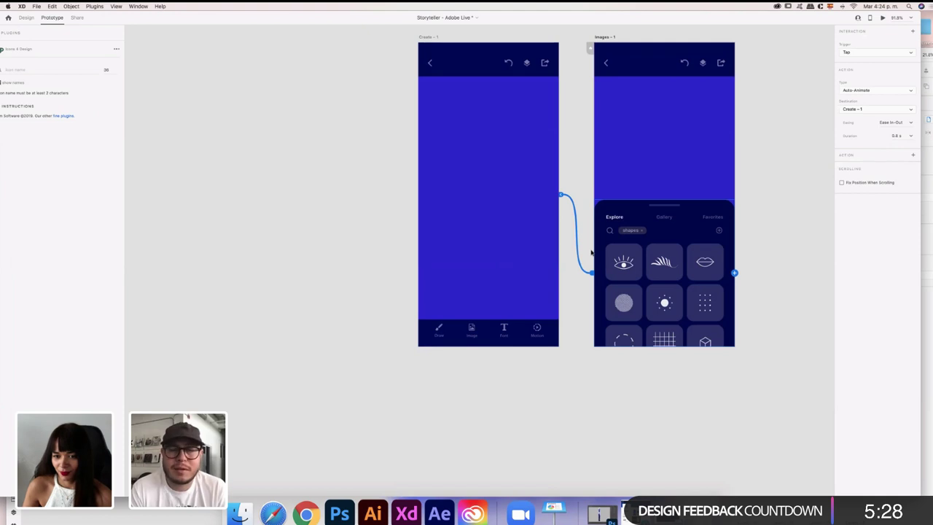
pyautogui.click(428, 38)
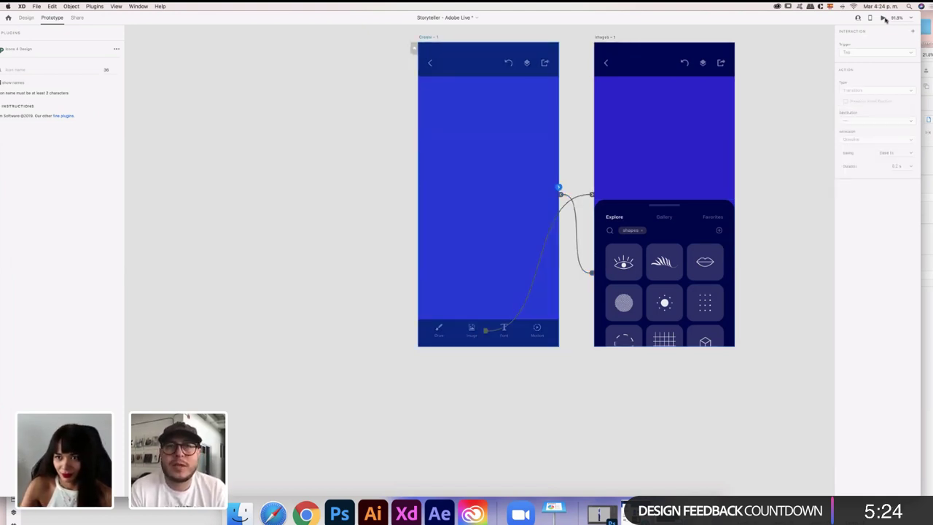
pyautogui.click(718, 209)
pyautogui.hscroll(1, 720, 210)
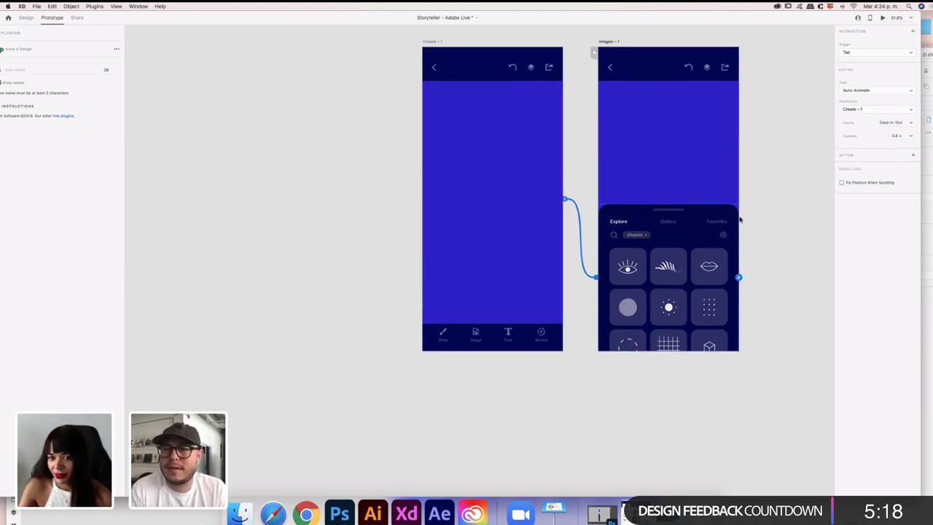
pyautogui.hscroll(-1, 729, 215)
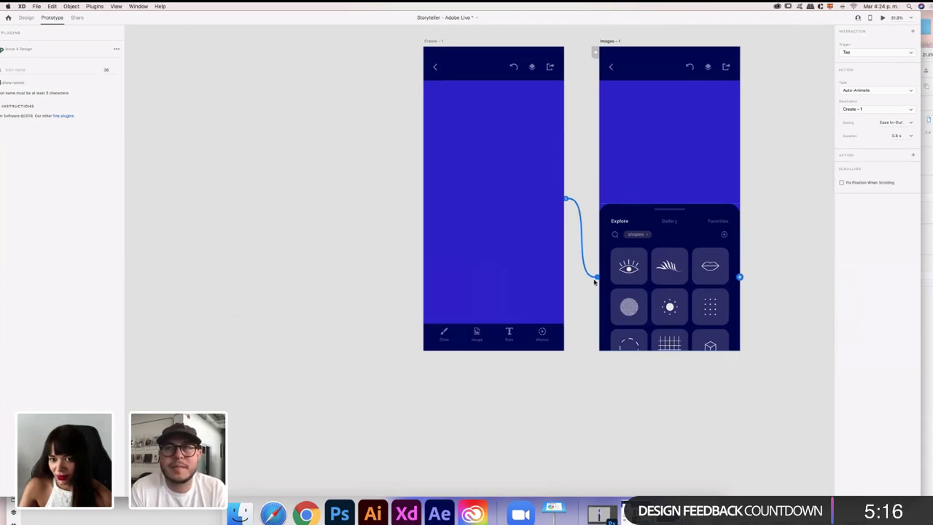
pyautogui.hscroll(-1, 603, 288)
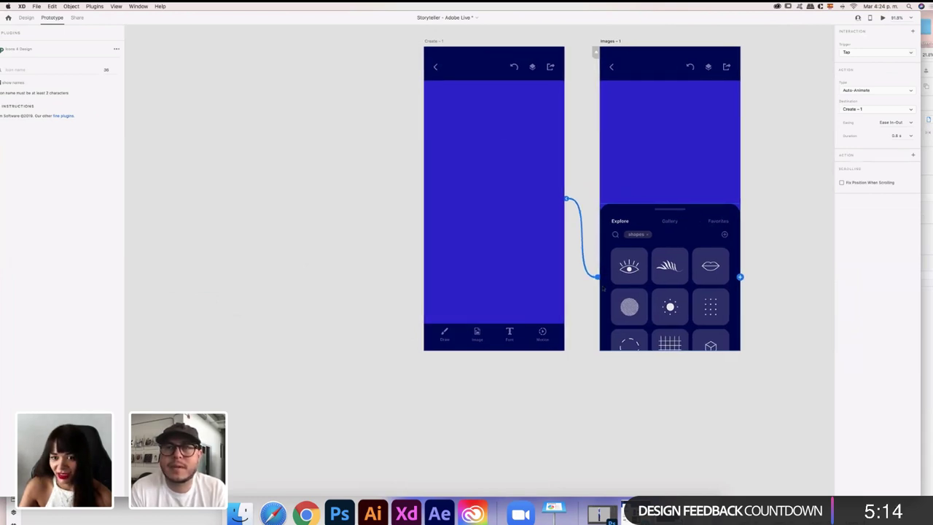
# Preview Create – 1 again, bring in the Explore panel through the Image icon, and dismiss it by tapping the panel
pyautogui.click(556, 59)
pyautogui.press('super+Return')
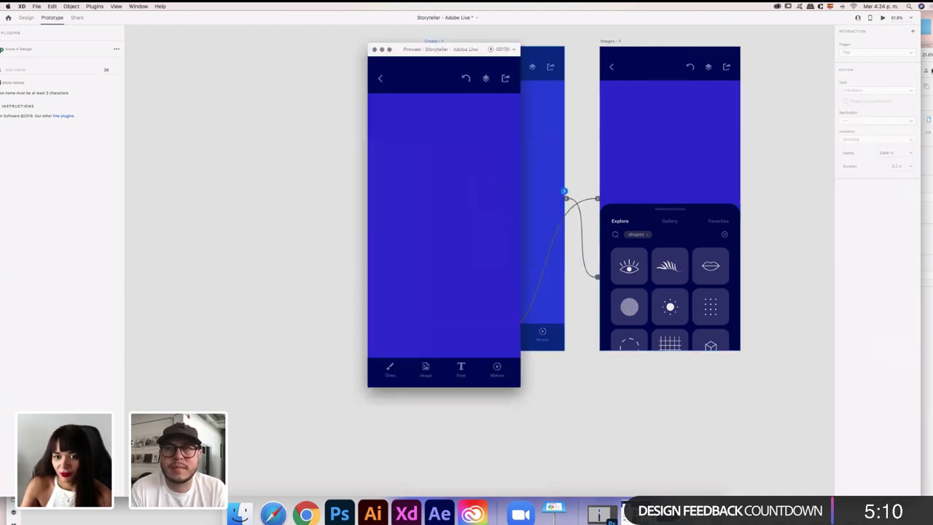
pyautogui.click(426, 368)
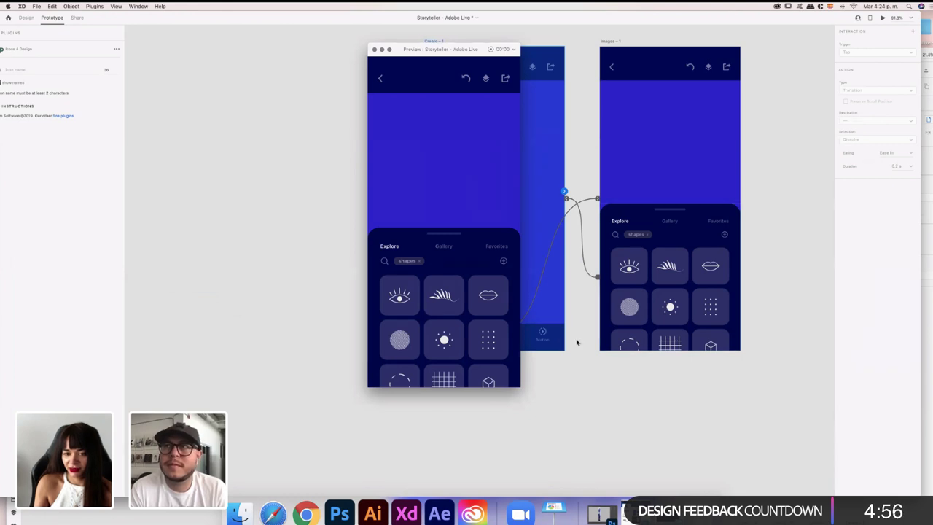
pyautogui.click(477, 240)
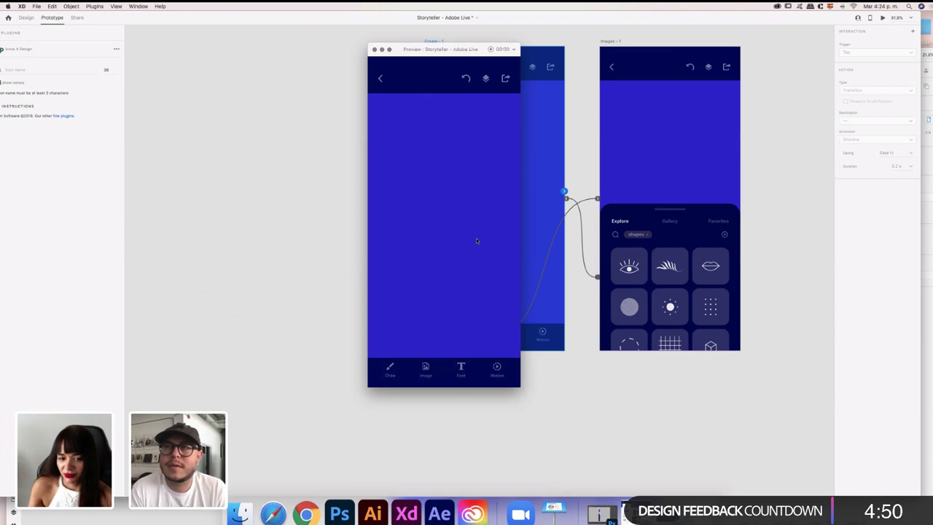
# Reopen the Explore panel in the preview, test scrolling its icon grid down and up, and close the preview
pyautogui.click(427, 369)
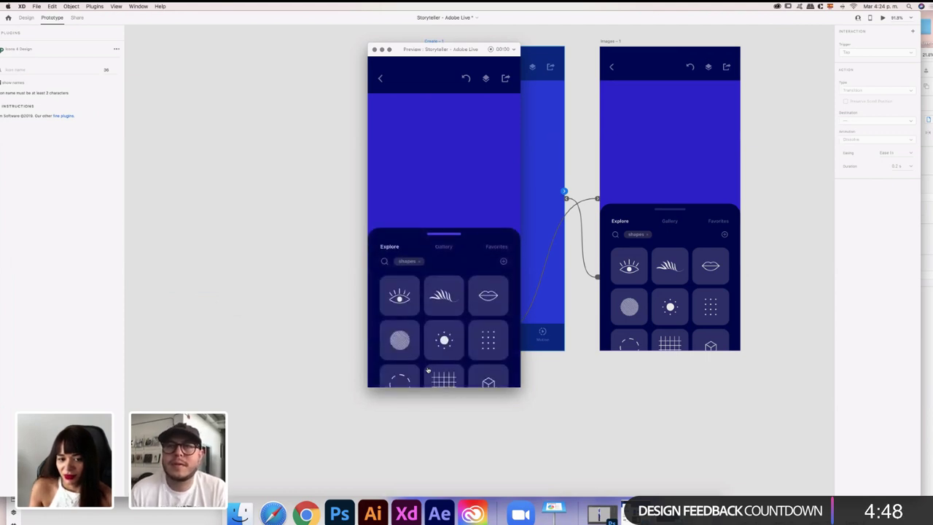
pyautogui.scroll(-3, 460, 288)
pyautogui.scroll(3, 454, 297)
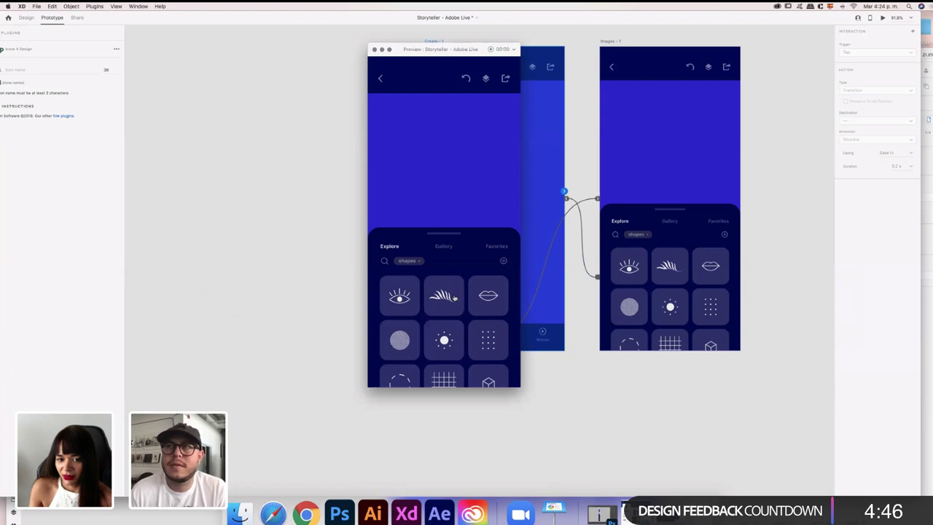
pyautogui.scroll(-3, 454, 298)
pyautogui.scroll(3, 455, 298)
pyautogui.scroll(-3, 454, 298)
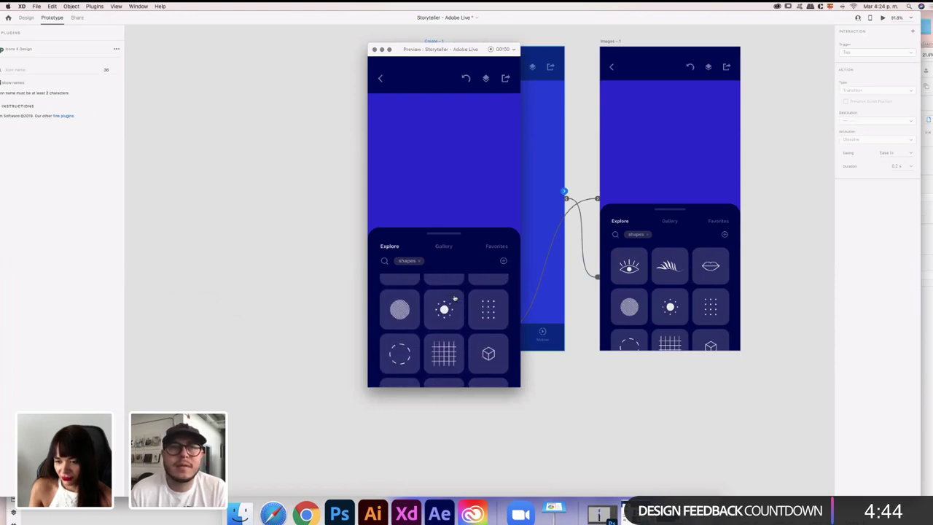
pyautogui.scroll(3, 406, 291)
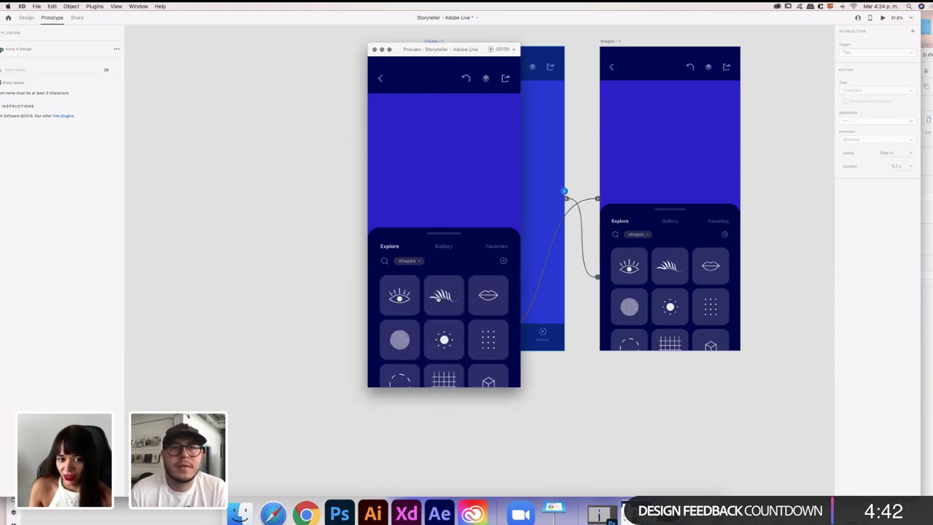
pyautogui.scroll(3, 416, 290)
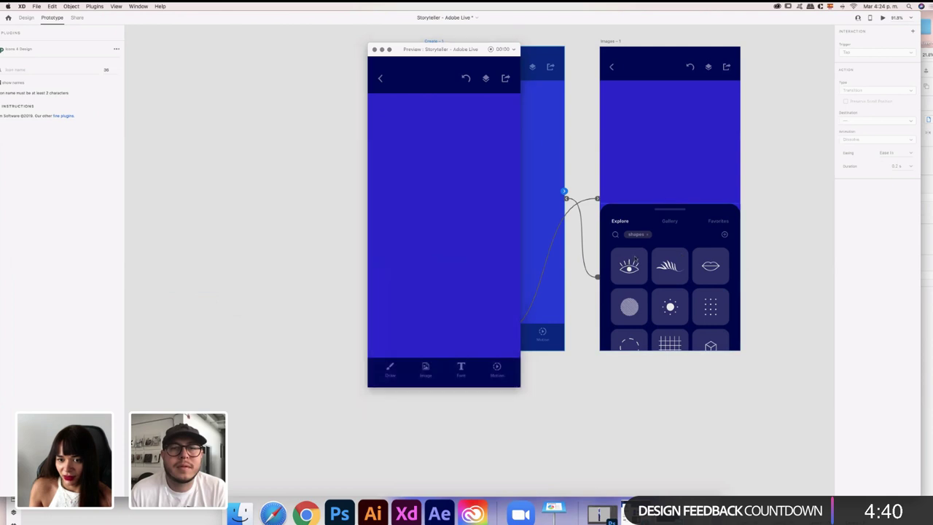
pyautogui.click(374, 49)
# Select the eye icon tile inside Images – 1's scrolling grid and show its properties in Design mode
pyautogui.click(639, 254)
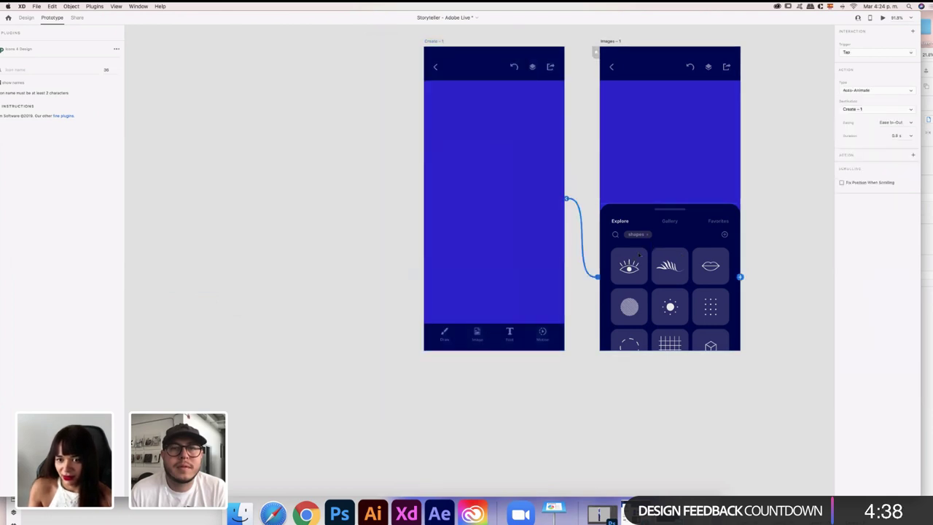
pyautogui.click(639, 254)
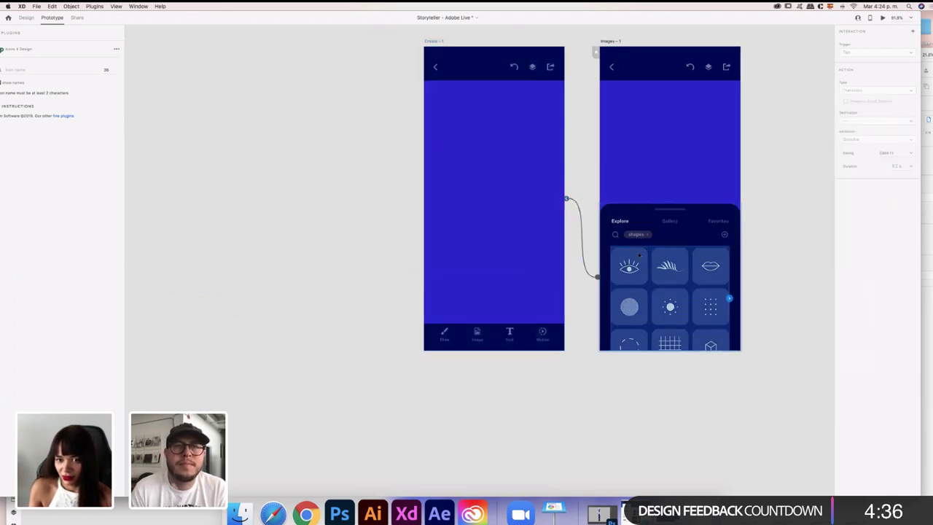
pyautogui.doubleClick(639, 254)
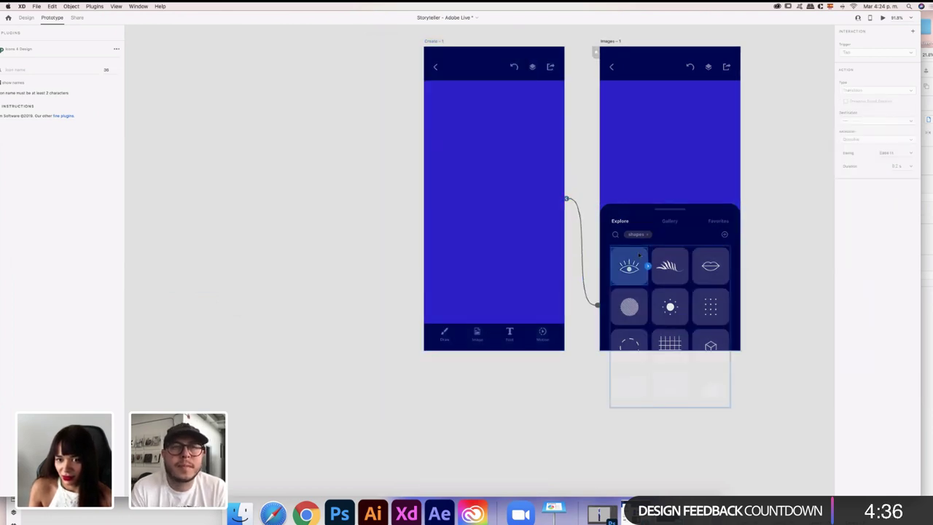
pyautogui.click(26, 18)
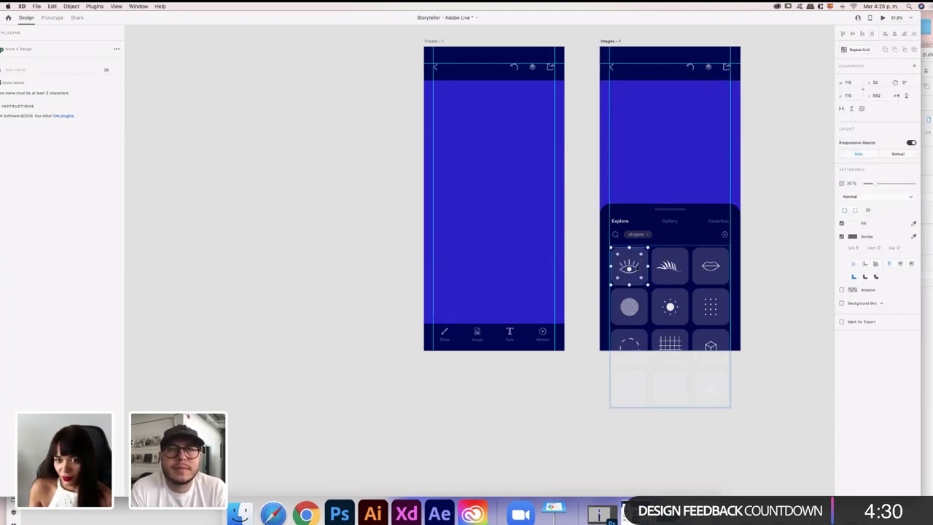
# Show the Press state of the second font tile component in the first row of the Fonts artboard, and deselect it
pyautogui.scroll(-6, 750, 267)
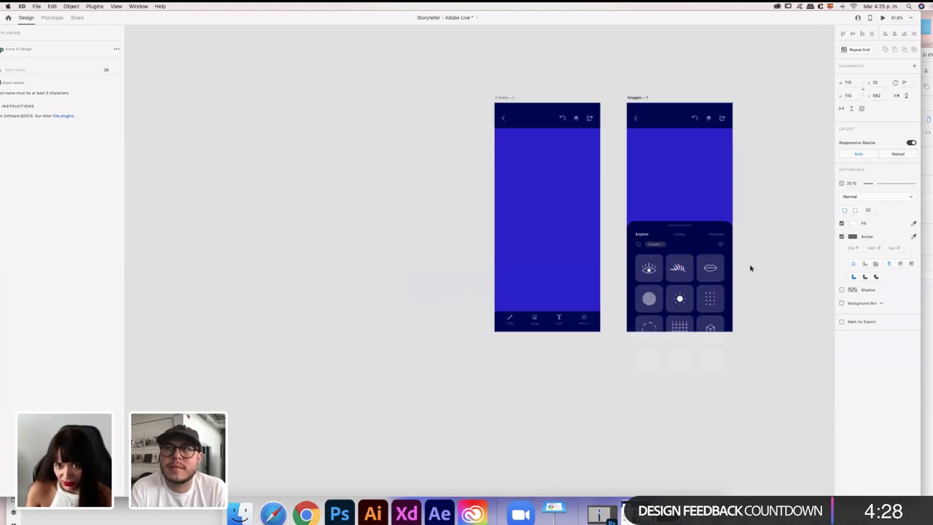
pyautogui.scroll(10, 519, 421)
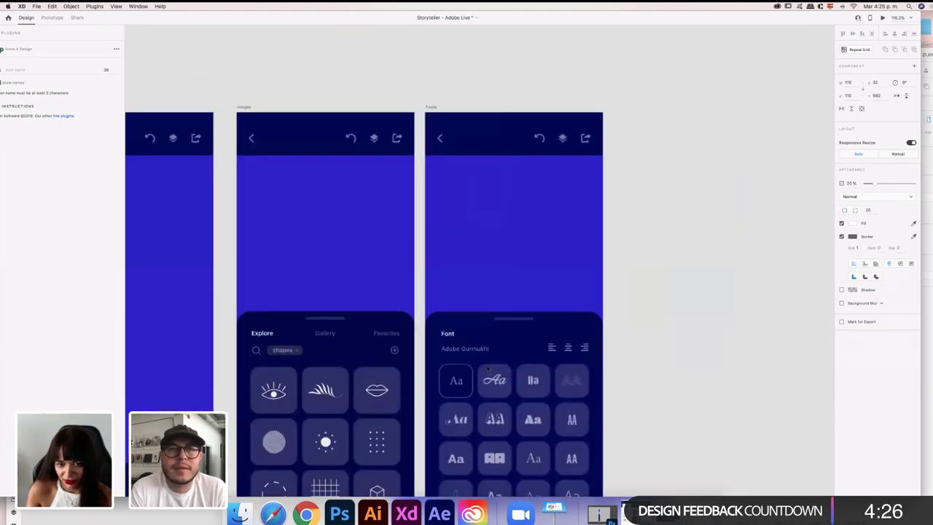
pyautogui.click(491, 374)
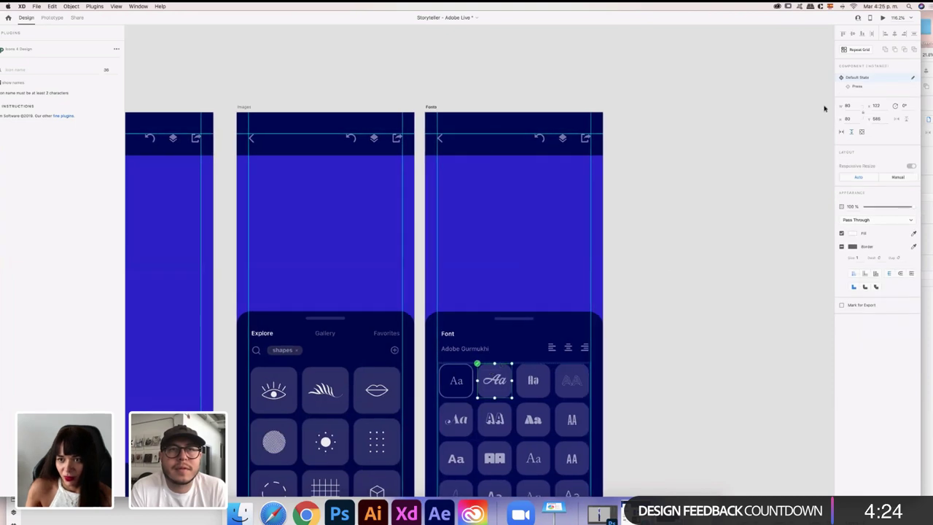
pyautogui.hscroll(1, 812, 114)
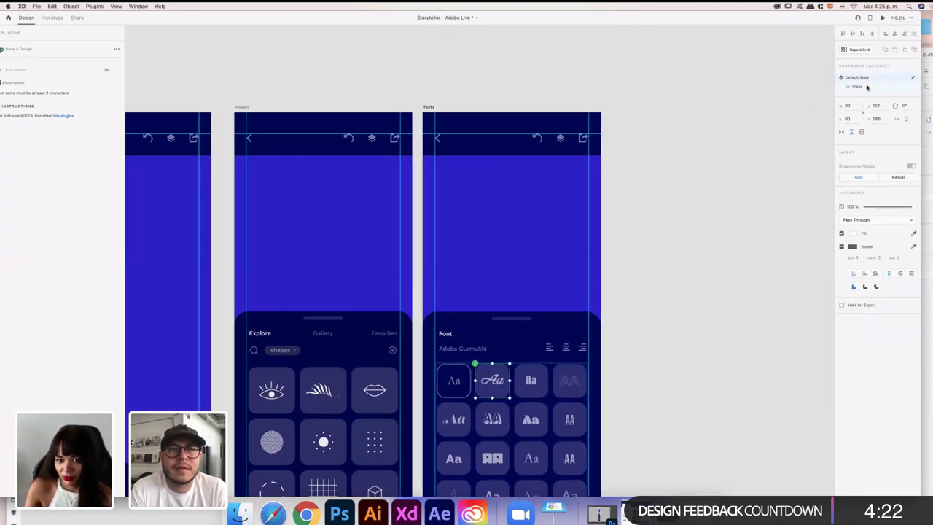
pyautogui.click(867, 86)
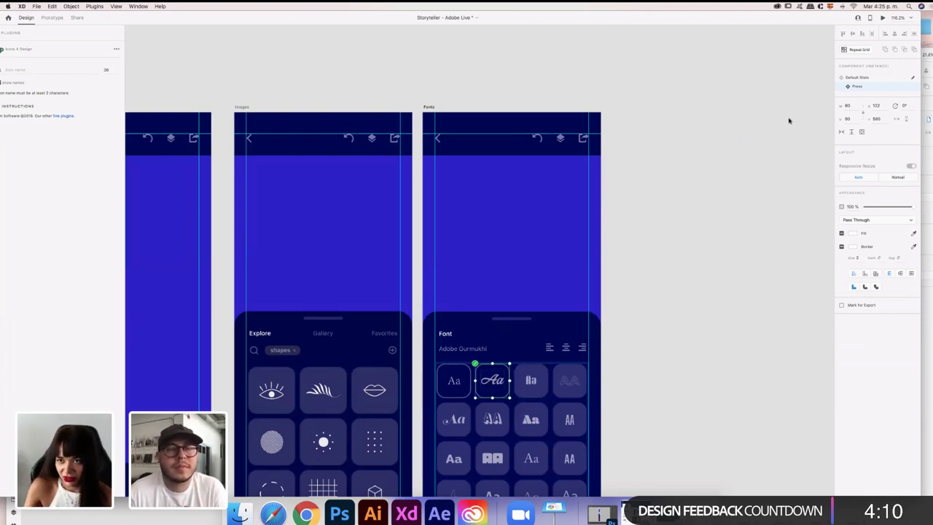
pyautogui.click(744, 169)
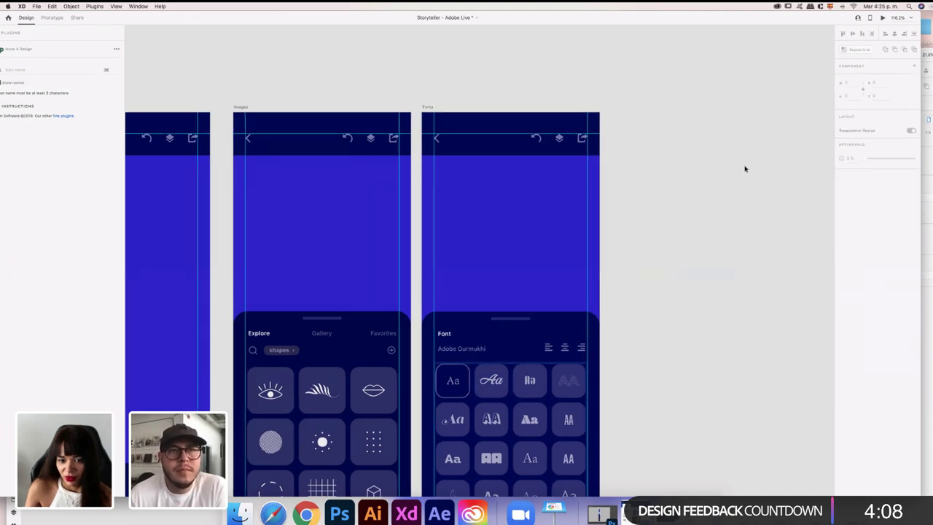
# Return to the Create – 1 and Images – 1 artboards and examine the Explore panel's icon grid
pyautogui.scroll(5, 745, 169)
pyautogui.scroll(2, 744, 169)
pyautogui.scroll(-5, 743, 168)
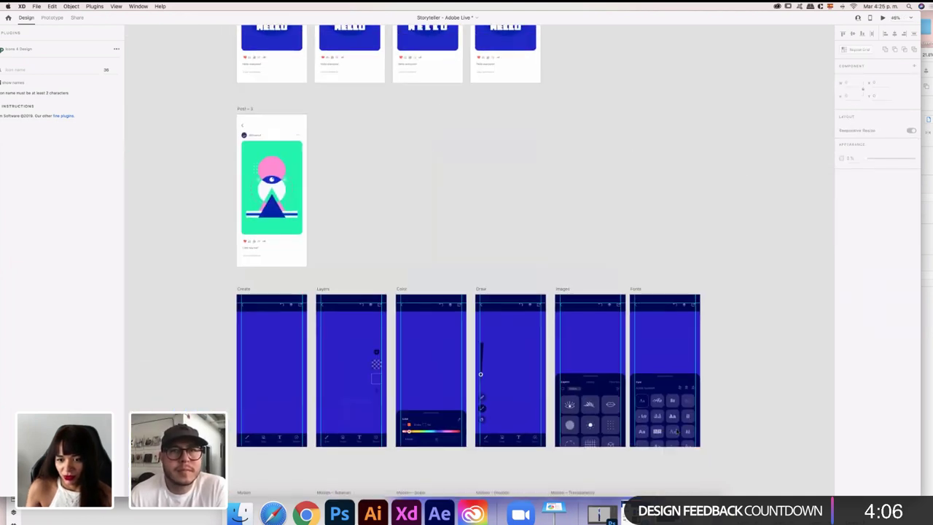
pyautogui.hscroll(10, 650, 401)
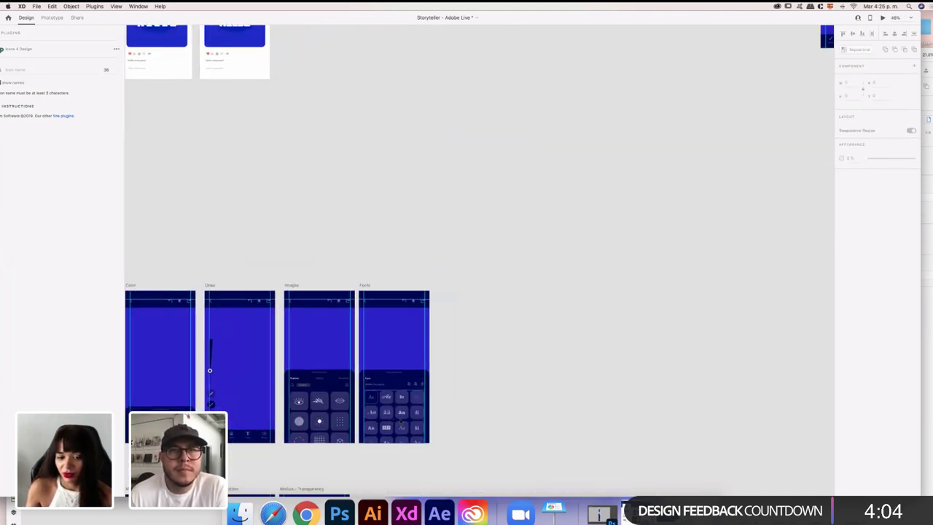
pyautogui.scroll(5, 727, 121)
pyautogui.hscroll(5, 727, 121)
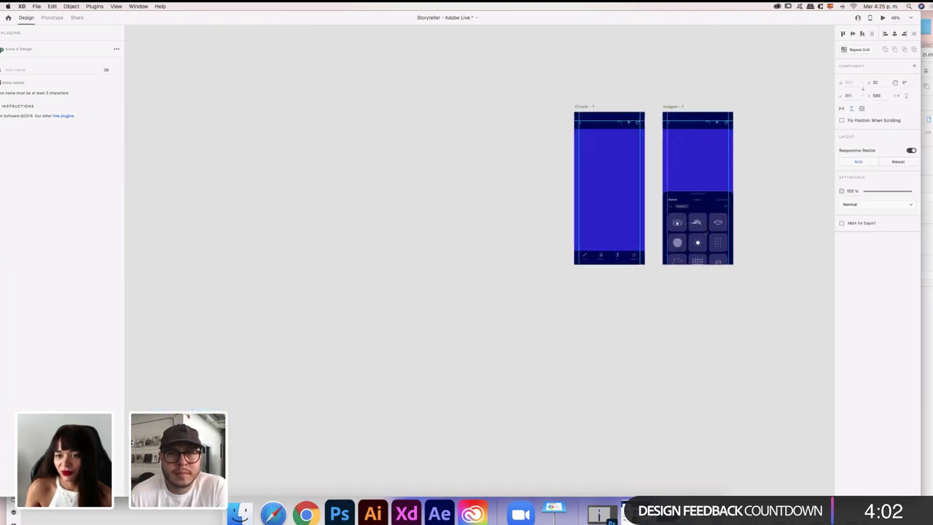
pyautogui.scroll(5, 700, 230)
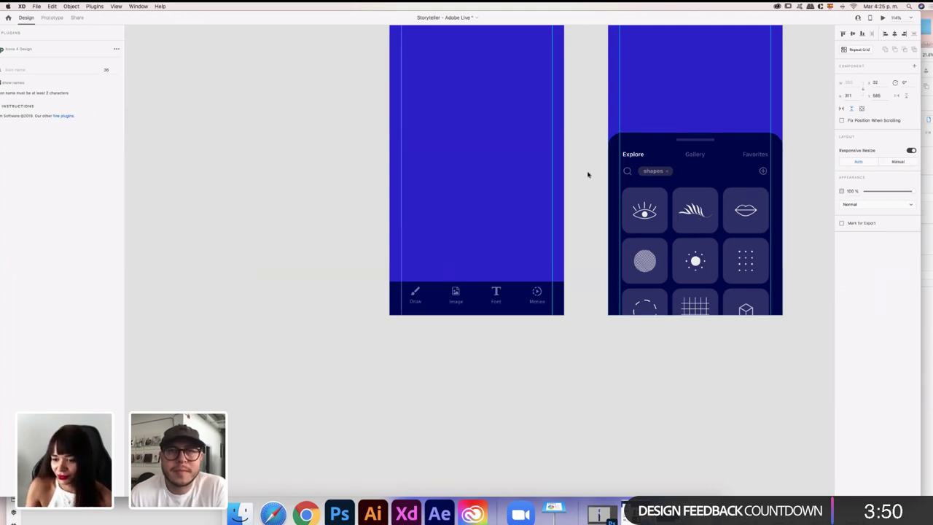
pyautogui.scroll(-5, 648, 241)
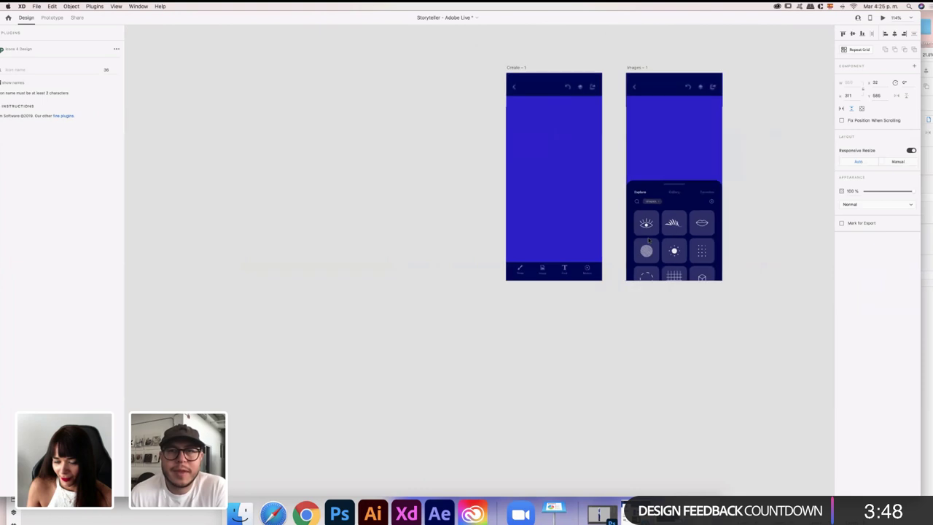
# Preview the Create – 1 artboard, try its Image button, and close the preview
pyautogui.scroll(-1, 648, 241)
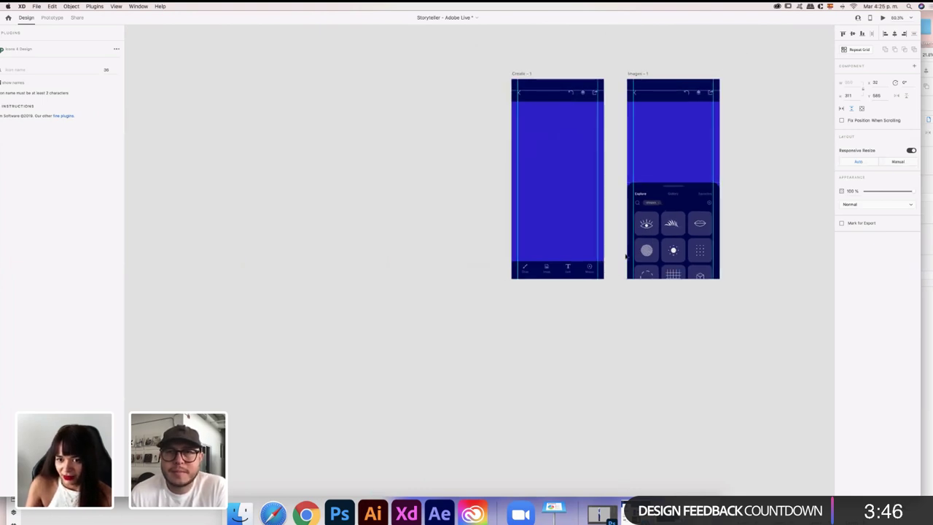
pyautogui.click(531, 76)
pyautogui.press('super+Return')
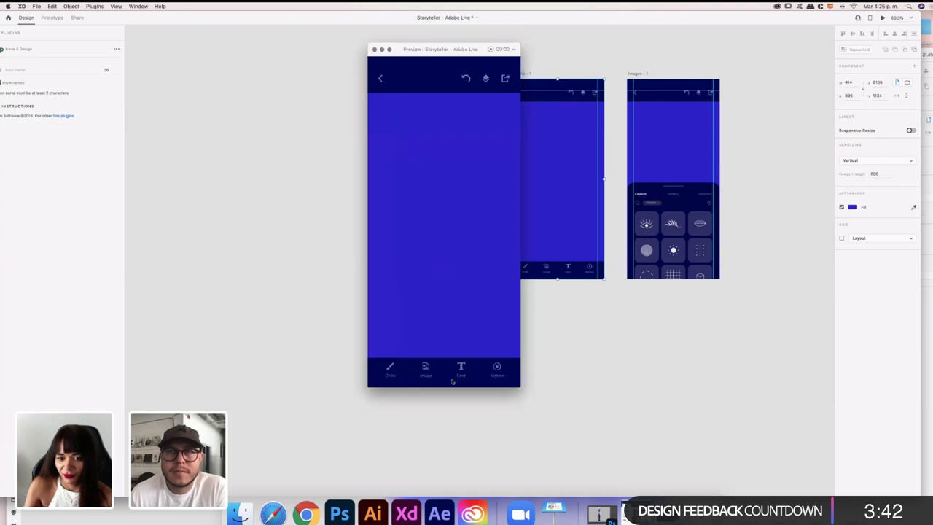
pyautogui.click(426, 370)
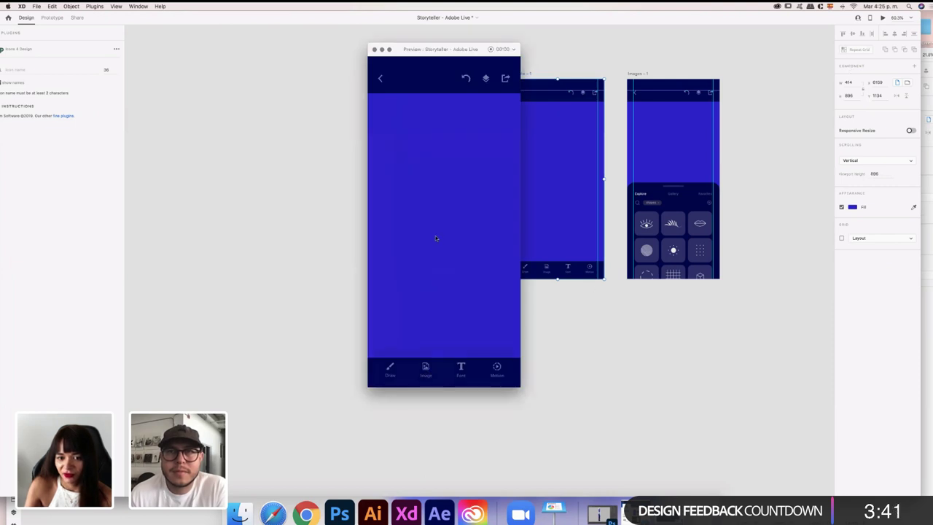
pyautogui.click(374, 48)
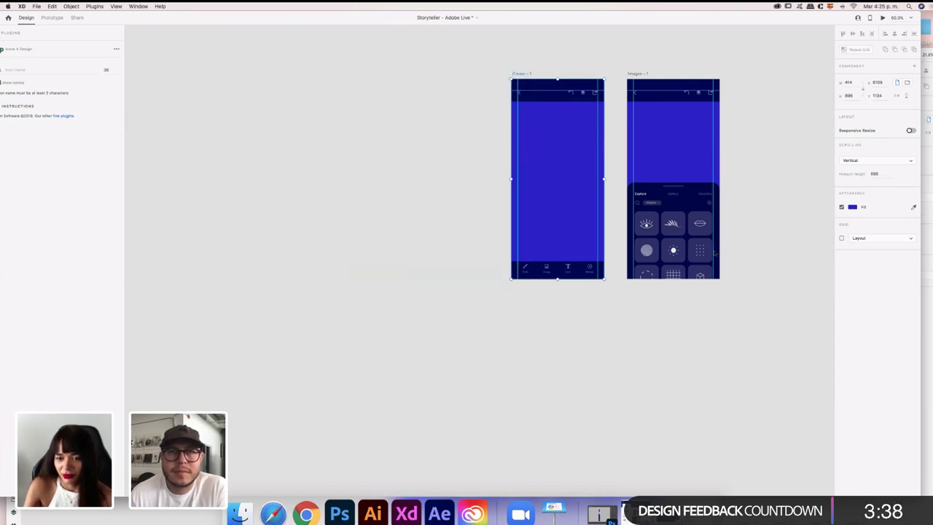
# Locate the Color artboard in the Create row and select it
pyautogui.scroll(-3, 715, 254)
pyautogui.scroll(-5, 714, 254)
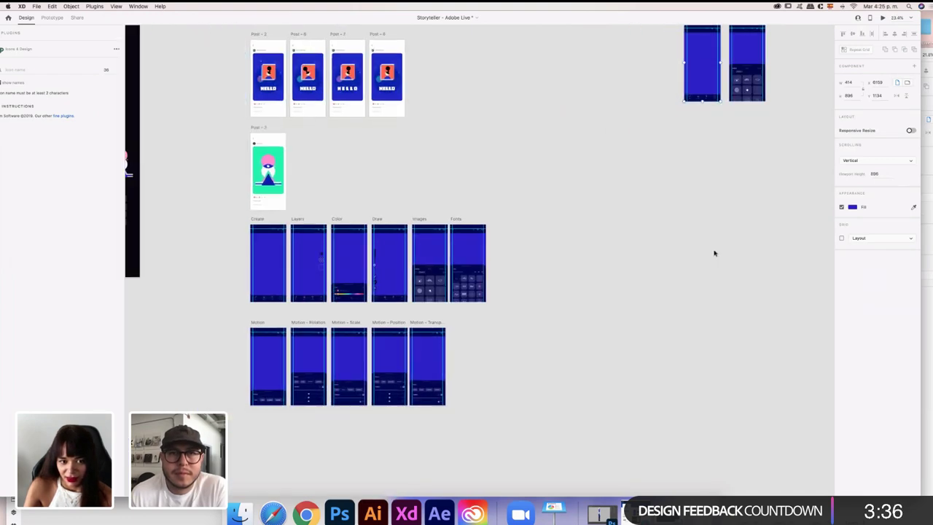
pyautogui.hscroll(-2, 715, 253)
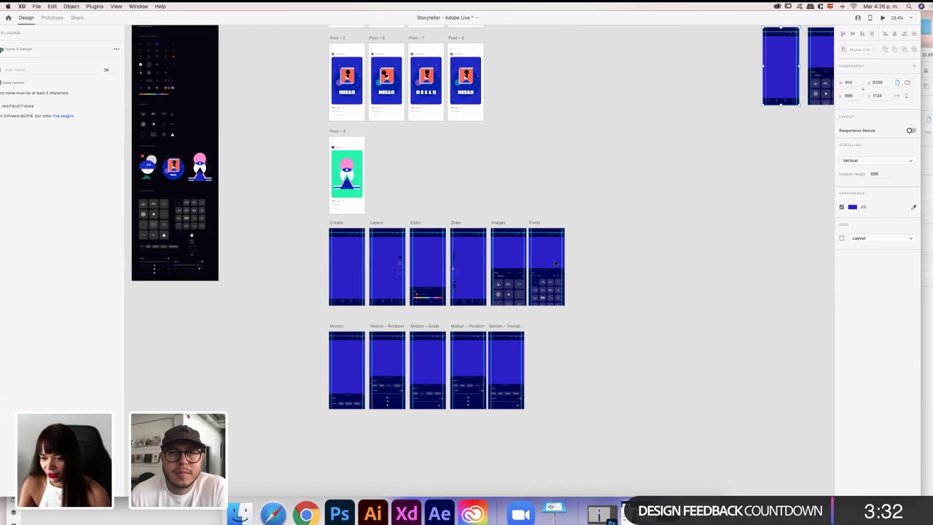
pyautogui.click(417, 223)
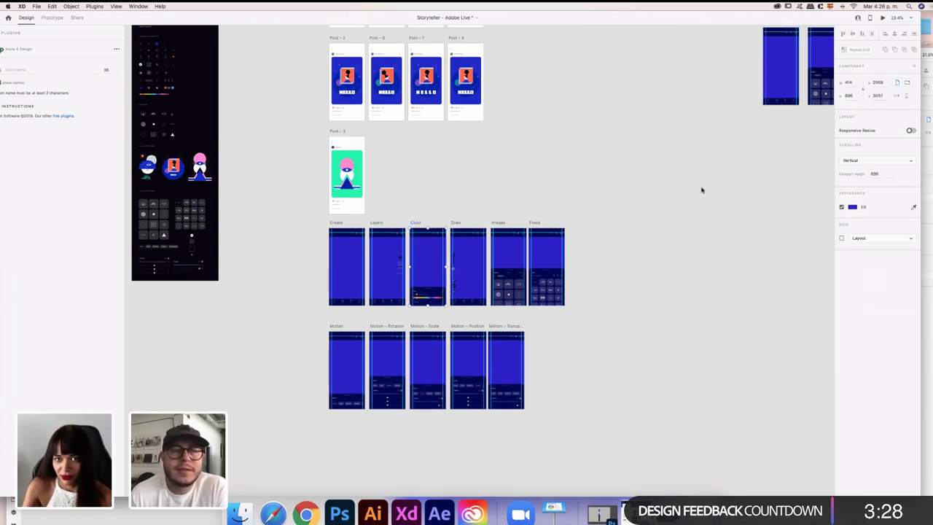
# Look at the artboard rows in the Storyteller – Prototyping document and return to the Storyteller – Adobe Live document
pyautogui.moveTo(122, 20); pyautogui.dragTo(146, 20)
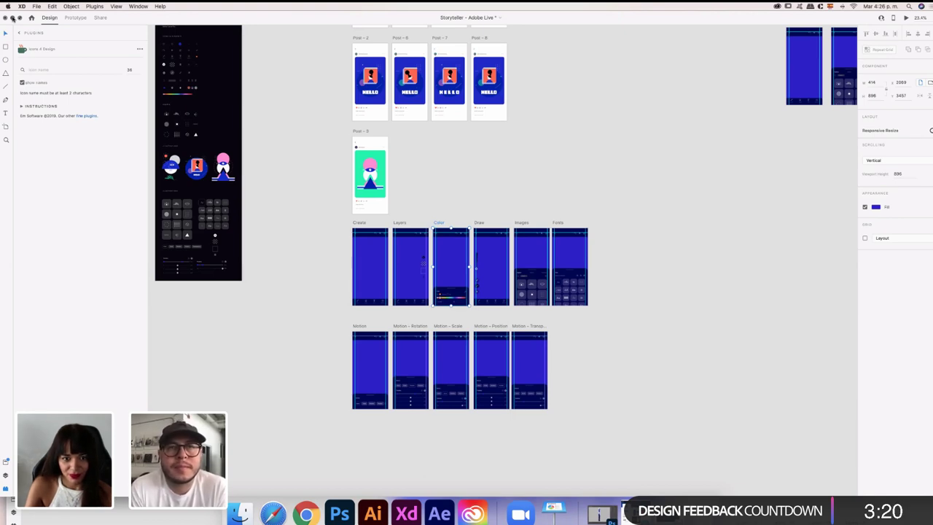
pyautogui.click(12, 17)
pyautogui.scroll(-5, 563, 317)
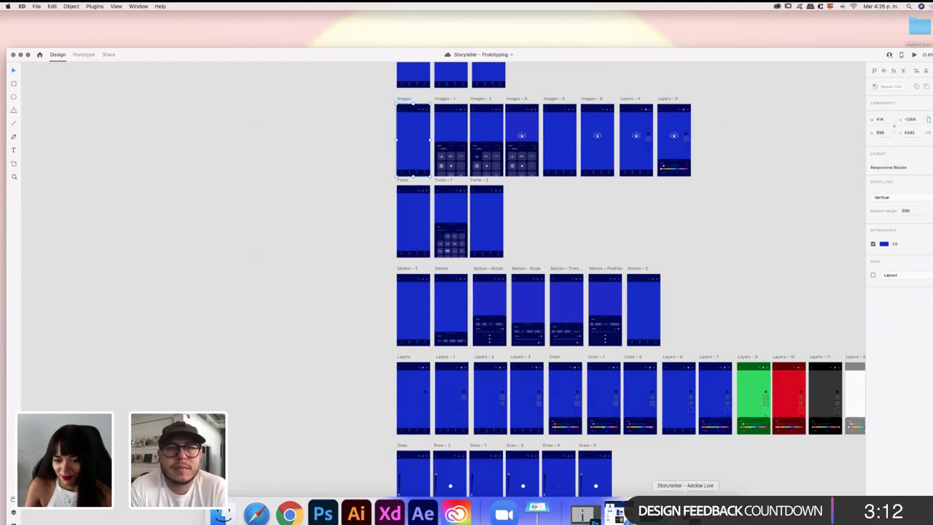
pyautogui.click(686, 514)
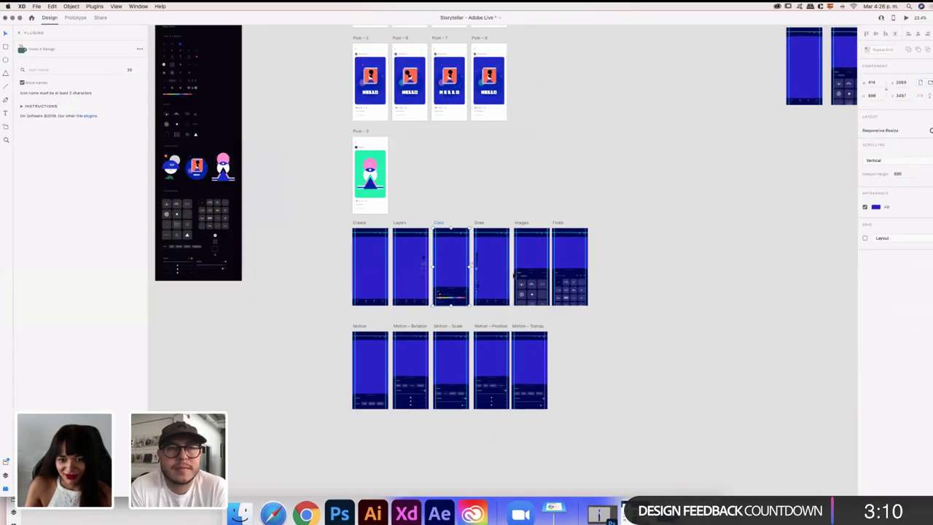
# Place a duplicate of the Color artboard directly below the Create – 1 artboard
pyautogui.scroll(5, 514, 274)
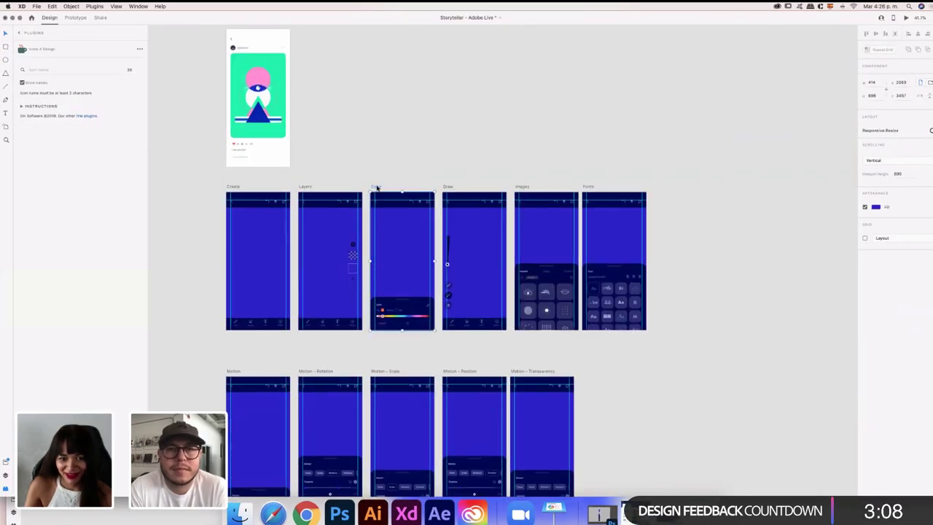
pyautogui.scroll(-5, 379, 185)
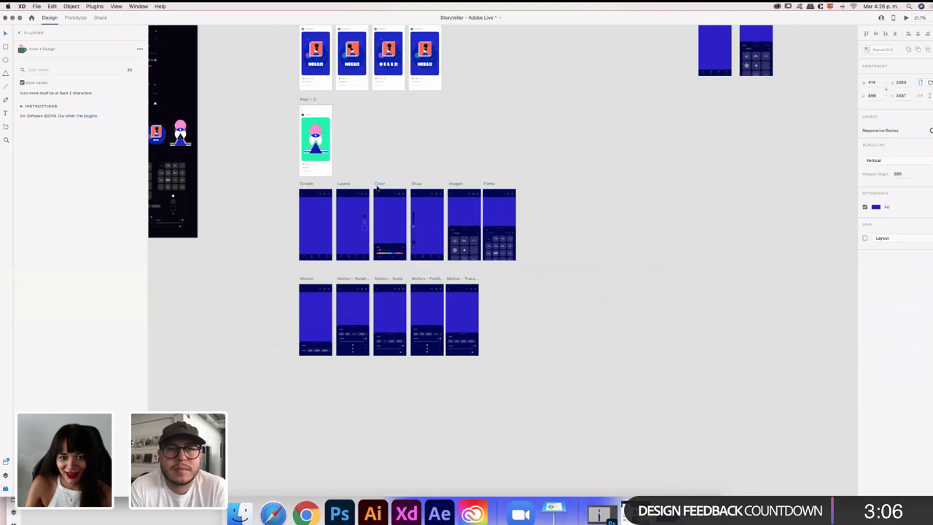
pyautogui.moveTo(381, 185); pyautogui.dragTo(696, 89)
pyautogui.scroll(10, 735, 90)
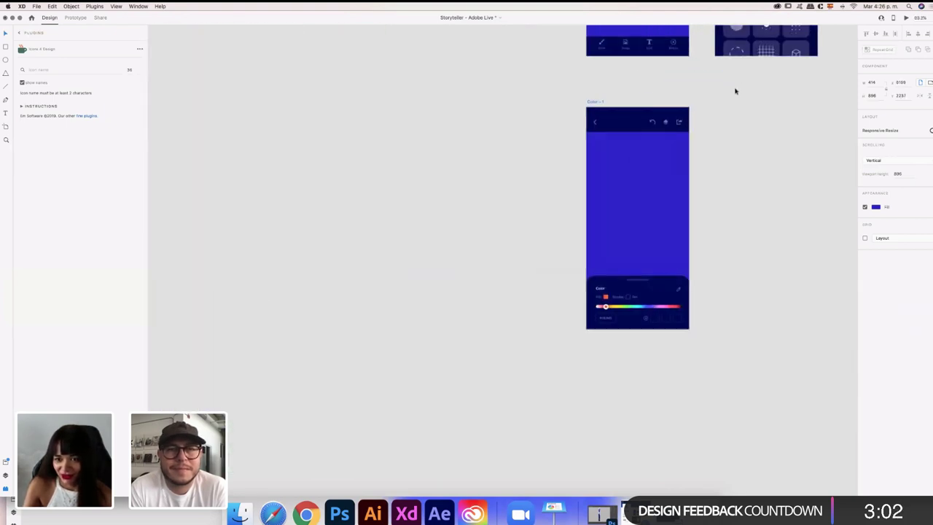
pyautogui.scroll(3, 735, 90)
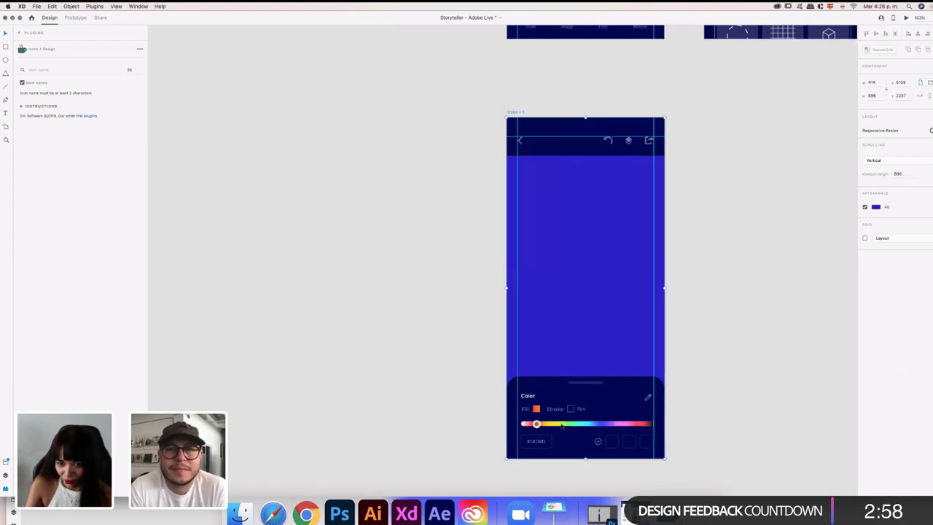
pyautogui.scroll(-3, 654, 380)
pyautogui.hscroll(2, 654, 379)
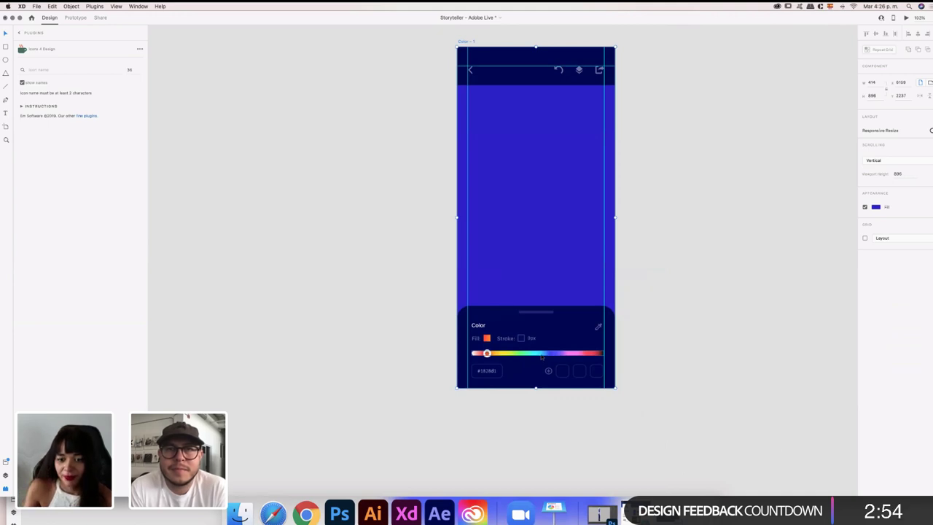
# Try shifting the rainbow gradient up out of the slider track's mask, and undo the move
pyautogui.click(542, 358)
pyautogui.scroll(5, 498, 358)
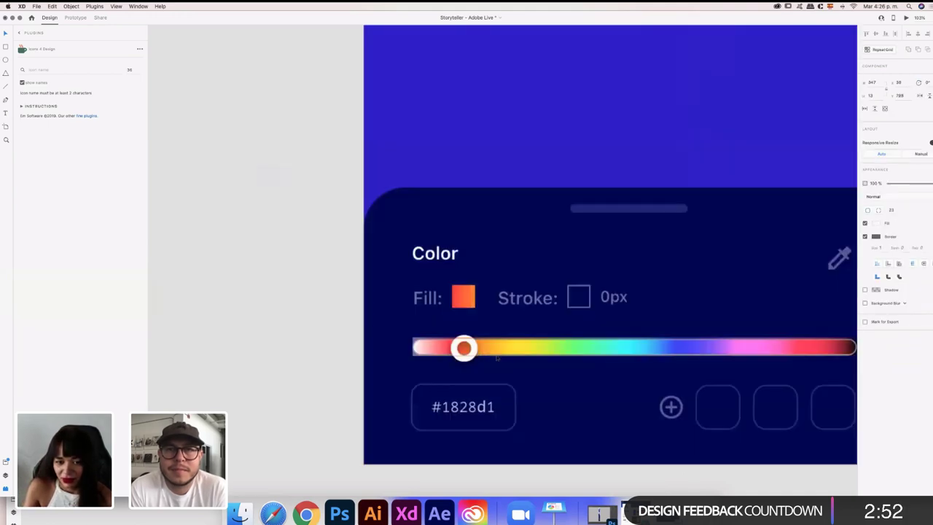
pyautogui.scroll(2, 397, 345)
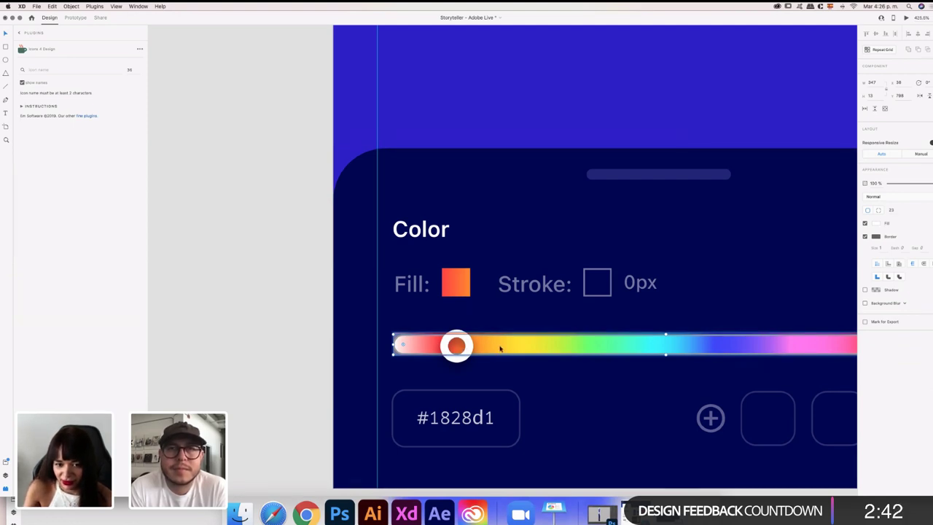
pyautogui.moveTo(502, 347); pyautogui.dragTo(501, 324)
pyautogui.hscroll(5, 500, 324)
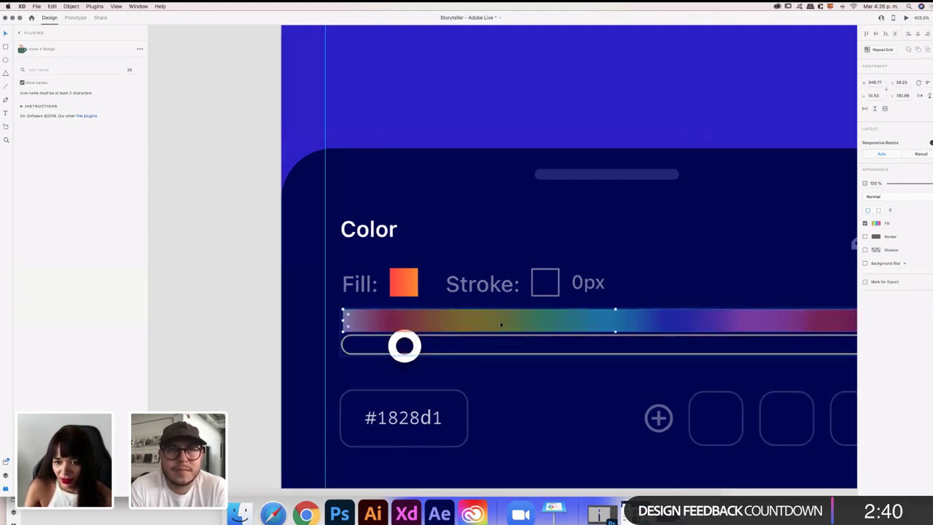
pyautogui.hscroll(-3, 501, 324)
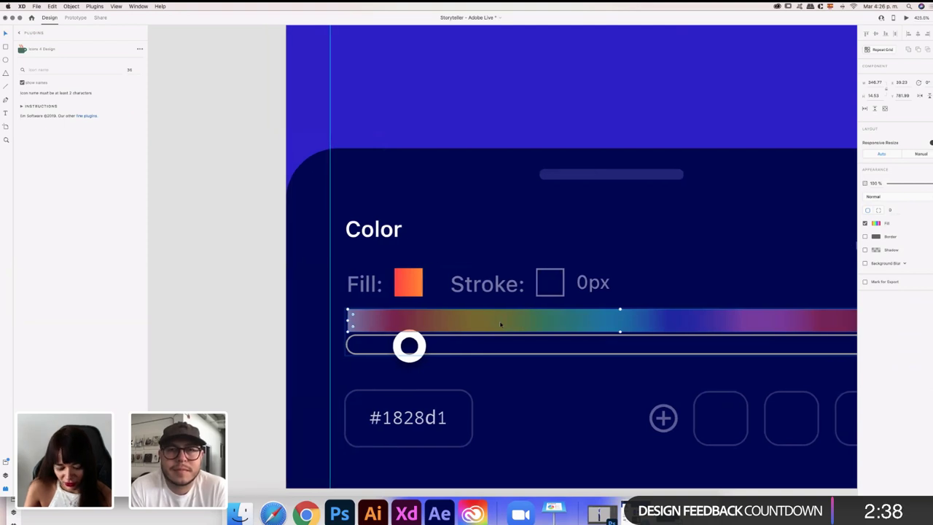
pyautogui.press('super+z')
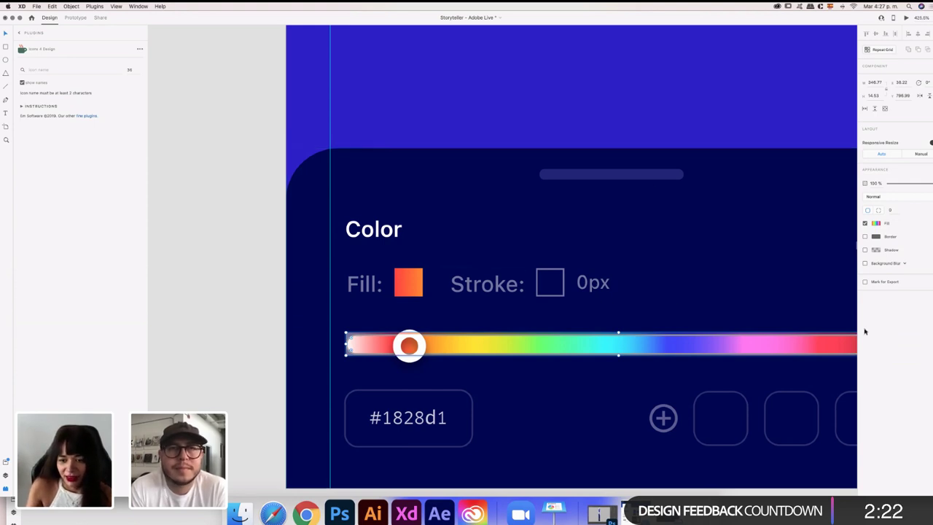
# Examine the Fill swatch and the masked gradient behind it in the Color – 1 artboard
pyautogui.click(575, 323)
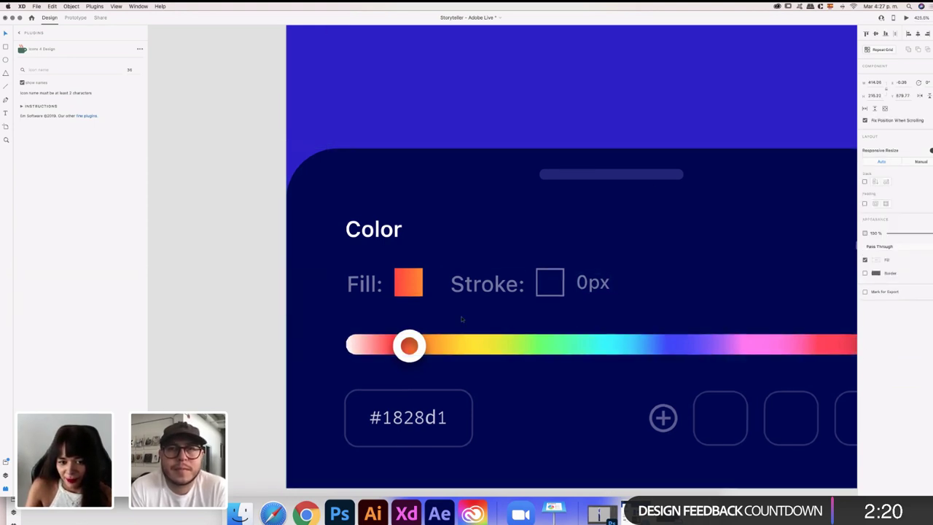
pyautogui.scroll(-2, 467, 319)
pyautogui.doubleClick(414, 286)
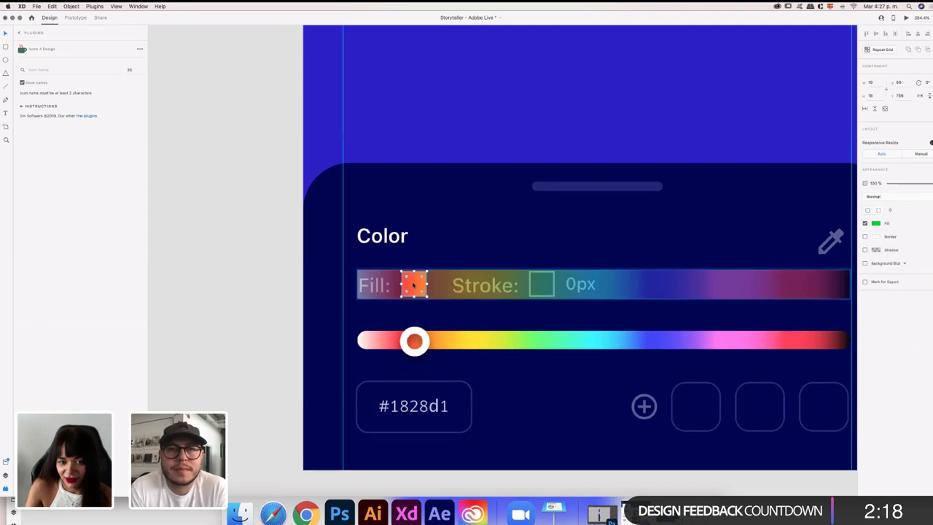
pyautogui.hscroll(-1, 725, 295)
pyautogui.scroll(1, 724, 295)
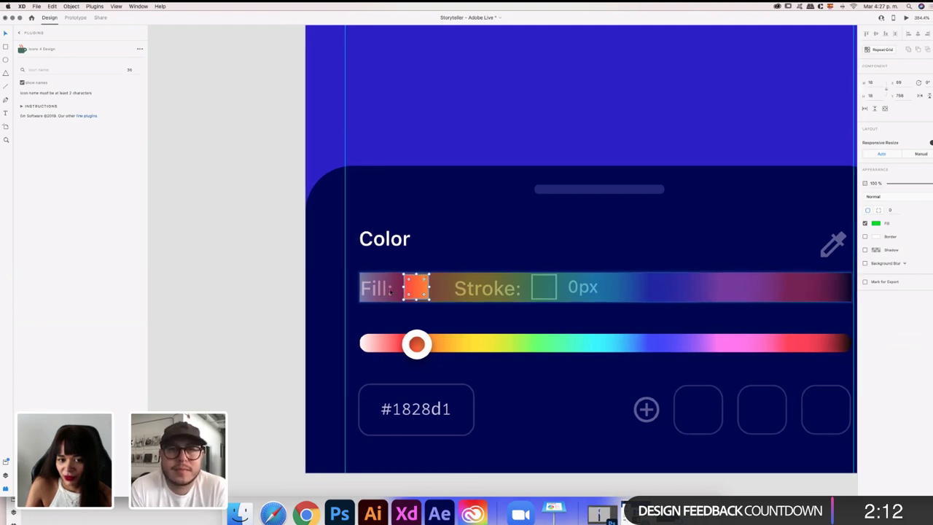
pyautogui.scroll(1, 416, 285)
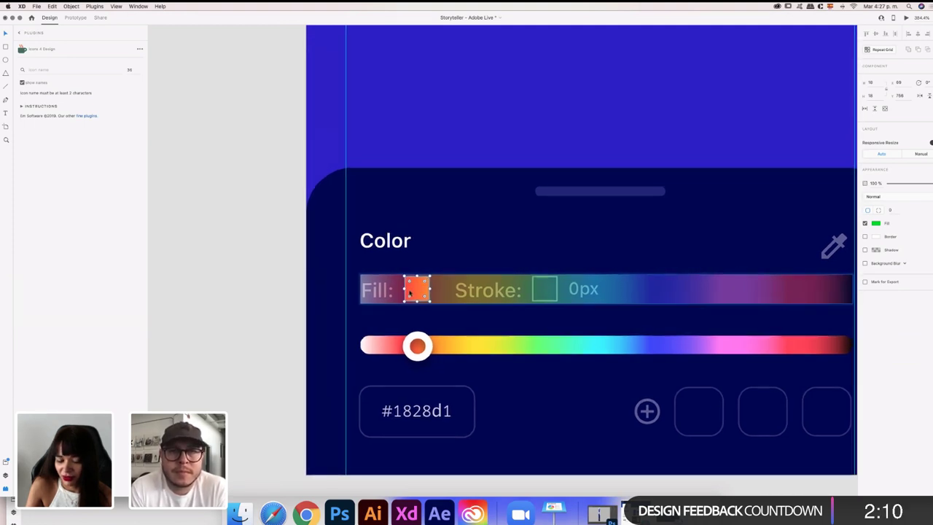
pyautogui.click(478, 253)
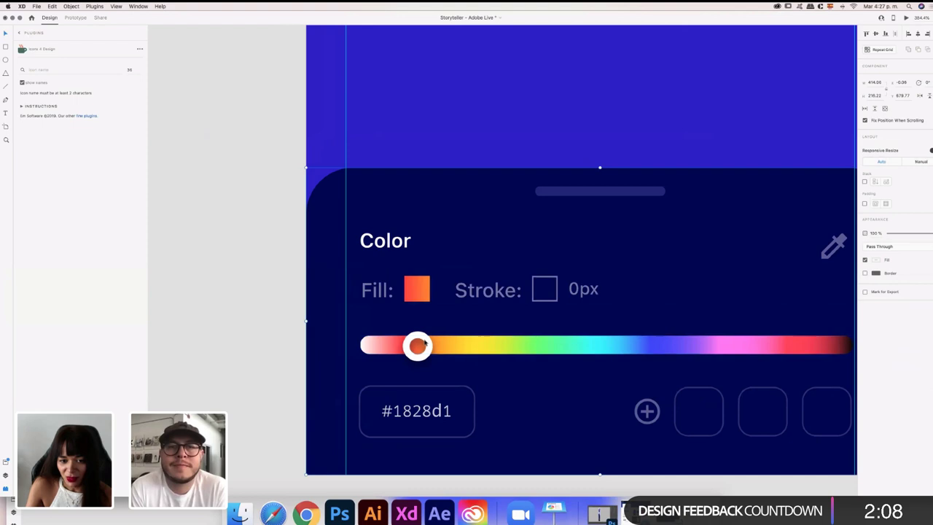
# Move the color slider's ring handle to the green section and shift the gradient masked in the Fill swatch to show green
pyautogui.click(425, 341)
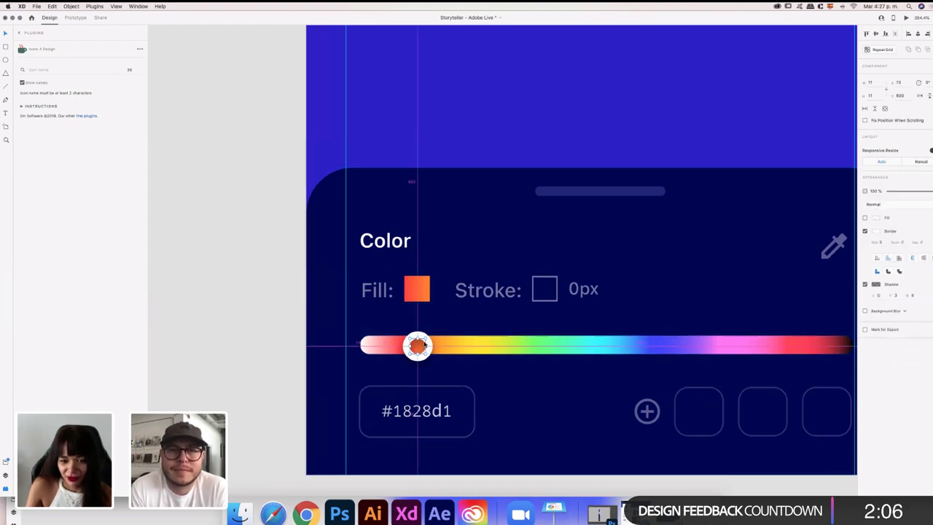
pyautogui.moveTo(425, 344); pyautogui.dragTo(534, 347)
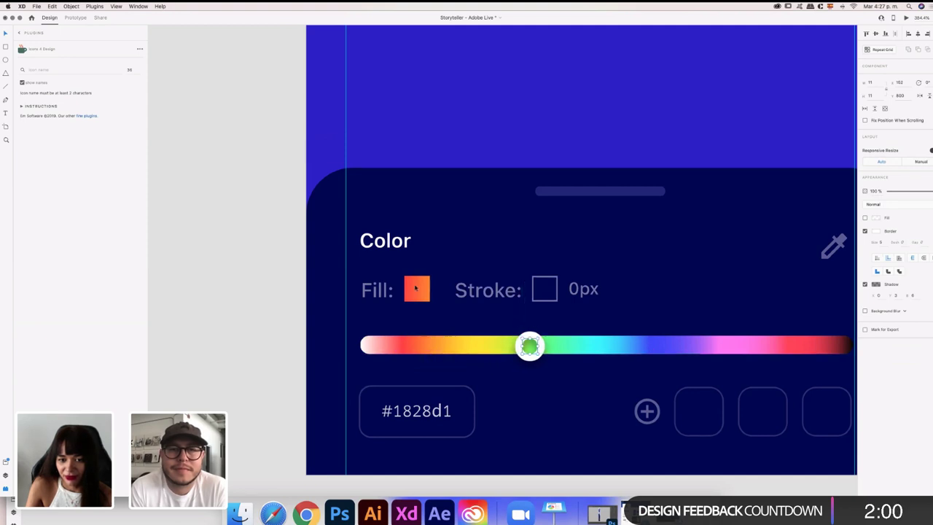
pyautogui.click(419, 290)
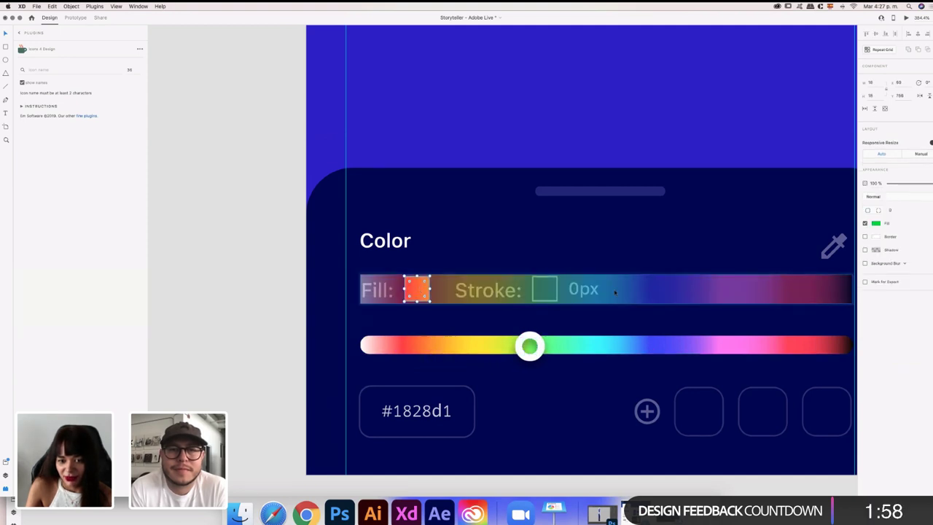
pyautogui.moveTo(615, 292); pyautogui.dragTo(491, 292)
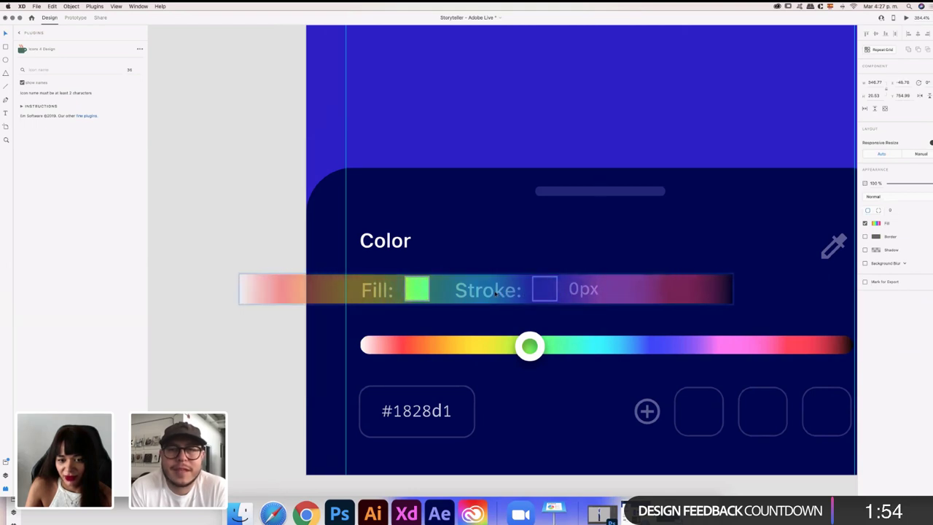
pyautogui.click(275, 228)
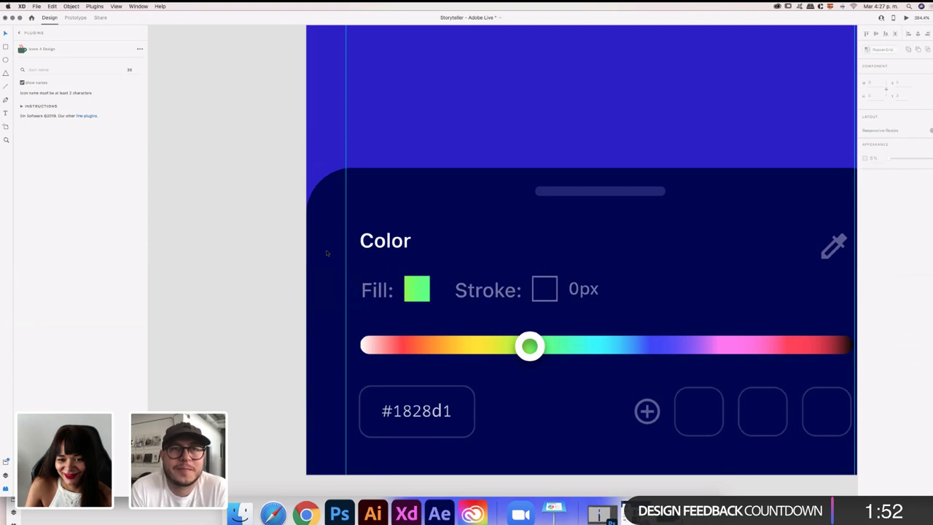
# Fill the Color – 1 artboard with the green sampled from its Fill swatch
pyautogui.scroll(-5, 527, 315)
pyautogui.scroll(-5, 527, 316)
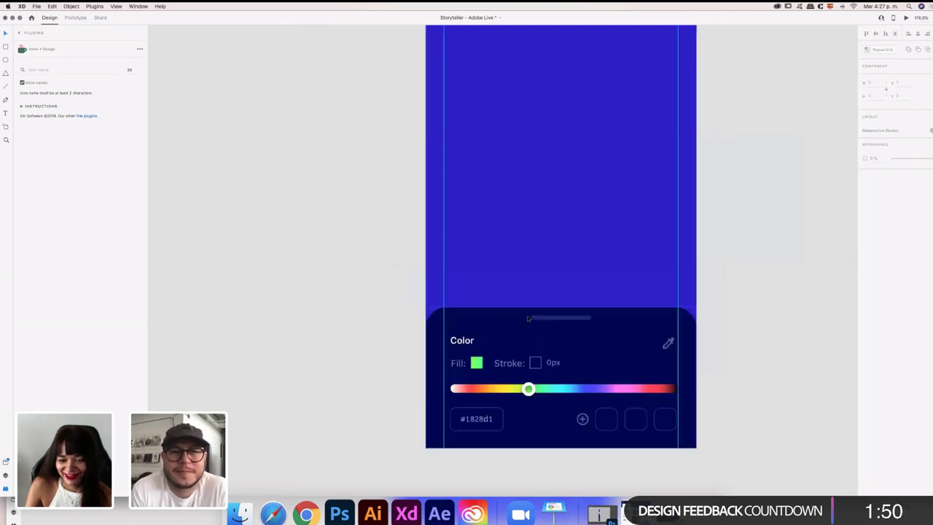
pyautogui.scroll(-2, 527, 316)
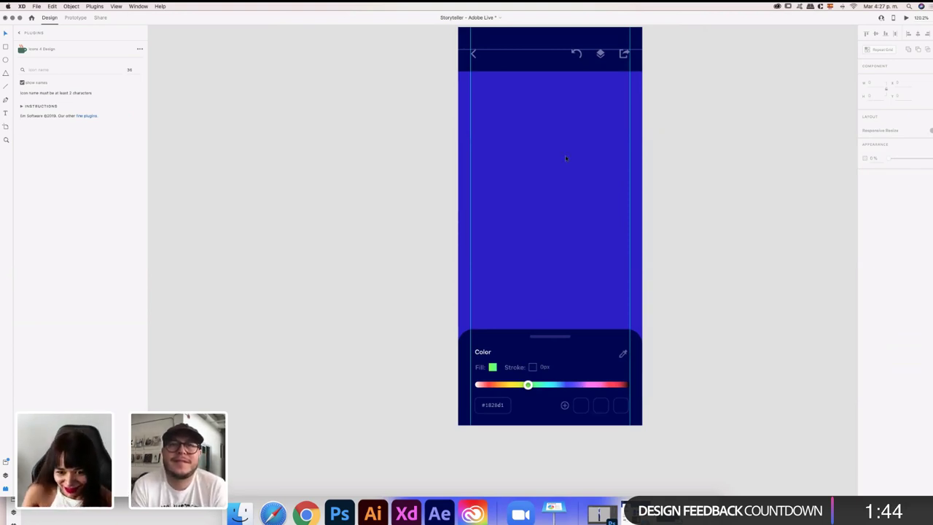
pyautogui.scroll(2, 525, 70)
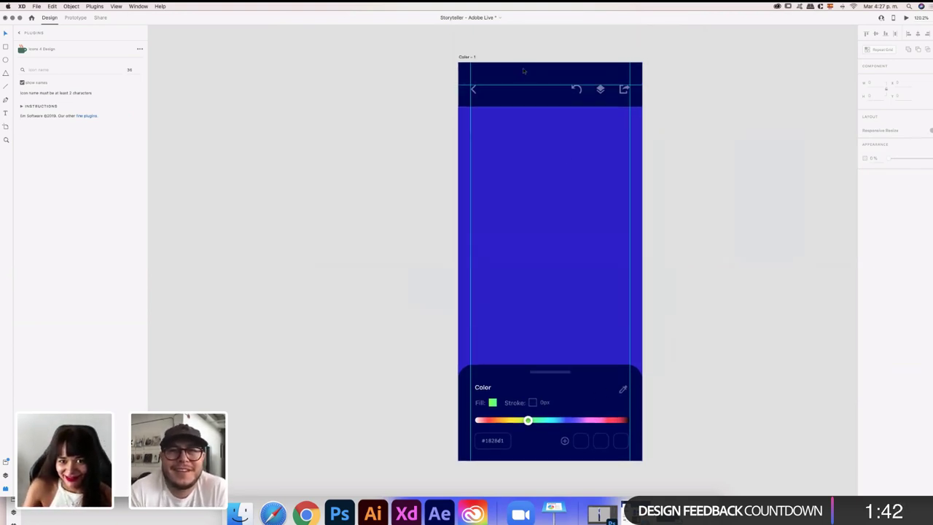
pyautogui.click(469, 58)
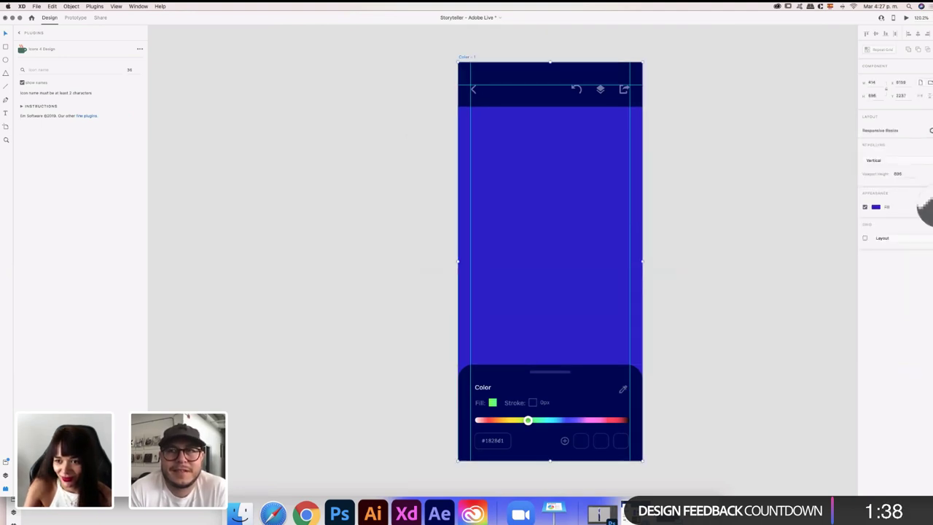
pyautogui.click(492, 401)
pyautogui.press('super+z')
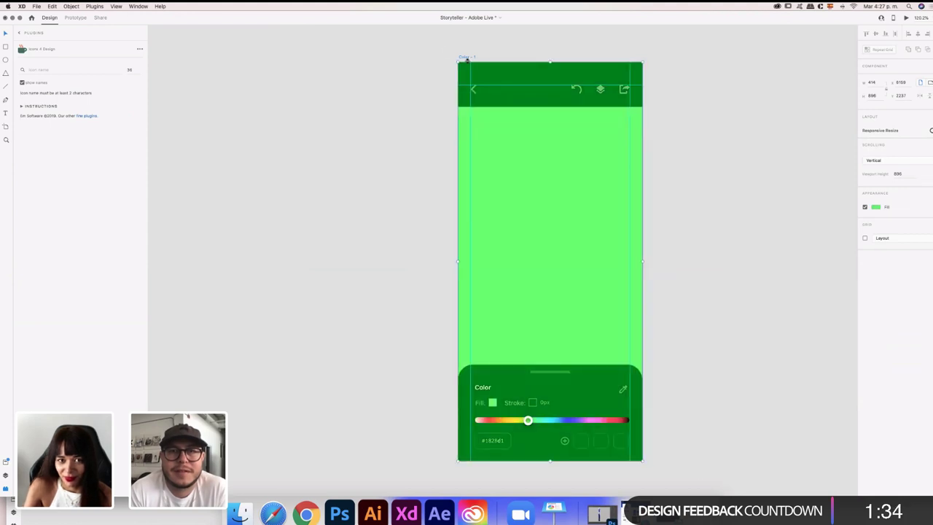
# Duplicate the Color – 1 artboard and place the copy beside the original
pyautogui.moveTo(468, 58); pyautogui.dragTo(675, 83)
pyautogui.scroll(-3, 677, 110)
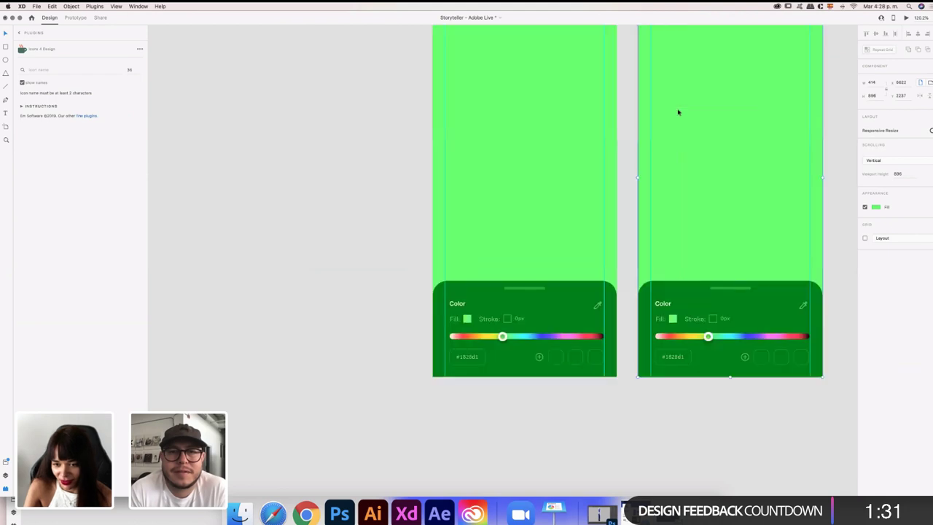
# In the duplicated artboard, move the slider's ring handle to the red section and shift the gradient masked in the Fill swatch to show red
pyautogui.scroll(3, 715, 335)
pyautogui.scroll(5, 715, 335)
pyautogui.click(696, 332)
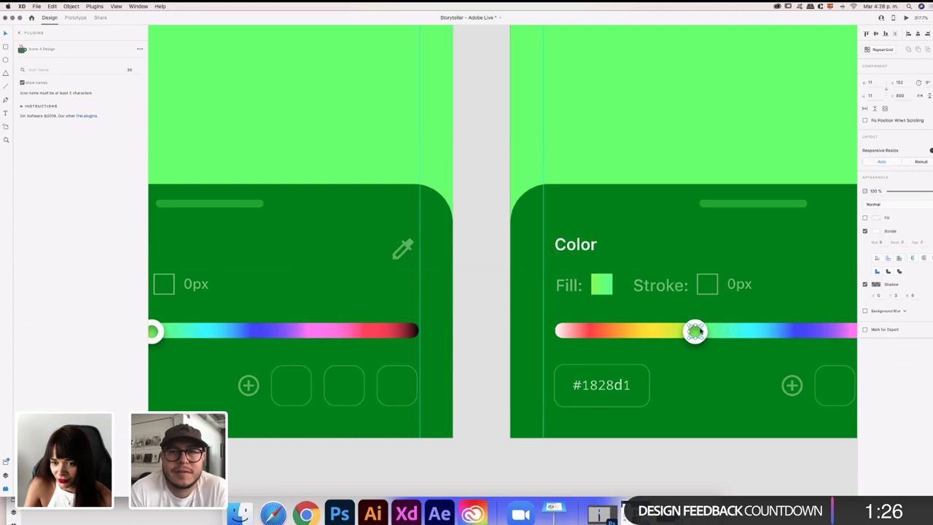
pyautogui.moveTo(696, 331); pyautogui.dragTo(594, 331)
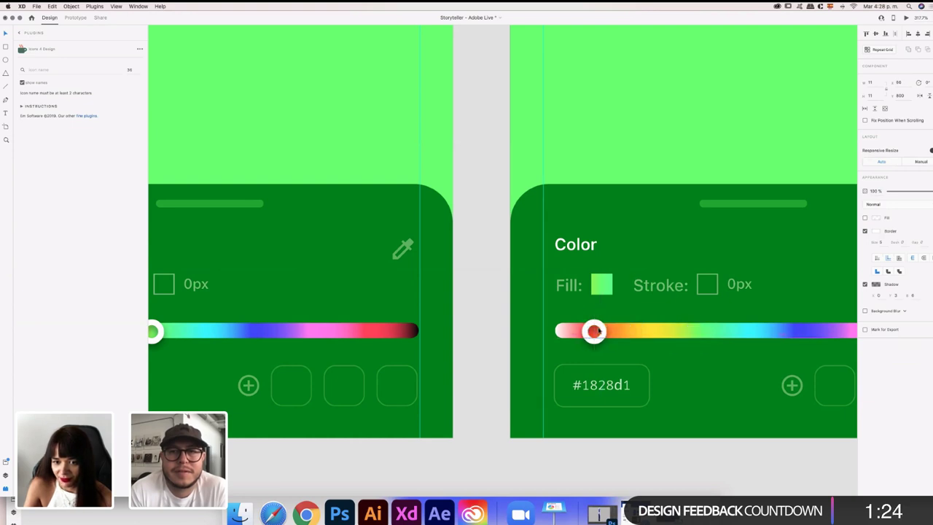
pyautogui.click(603, 286)
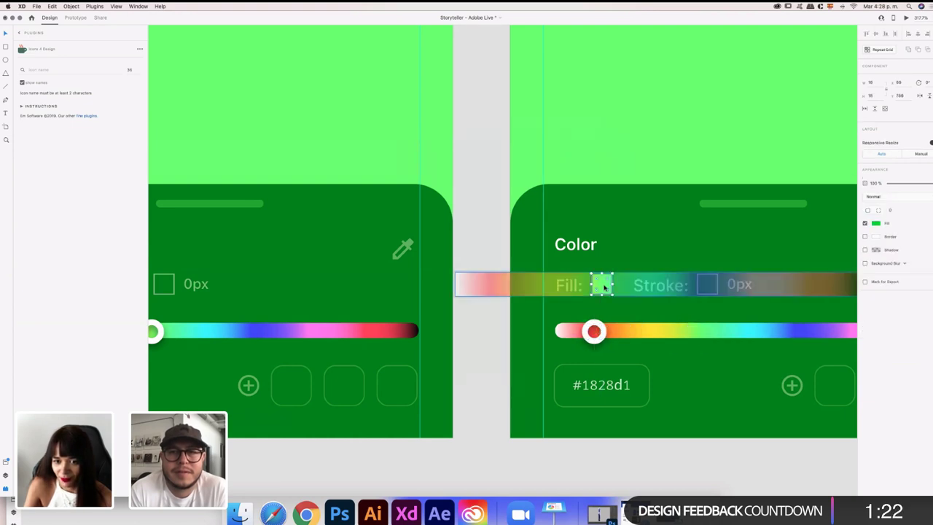
pyautogui.click(720, 286)
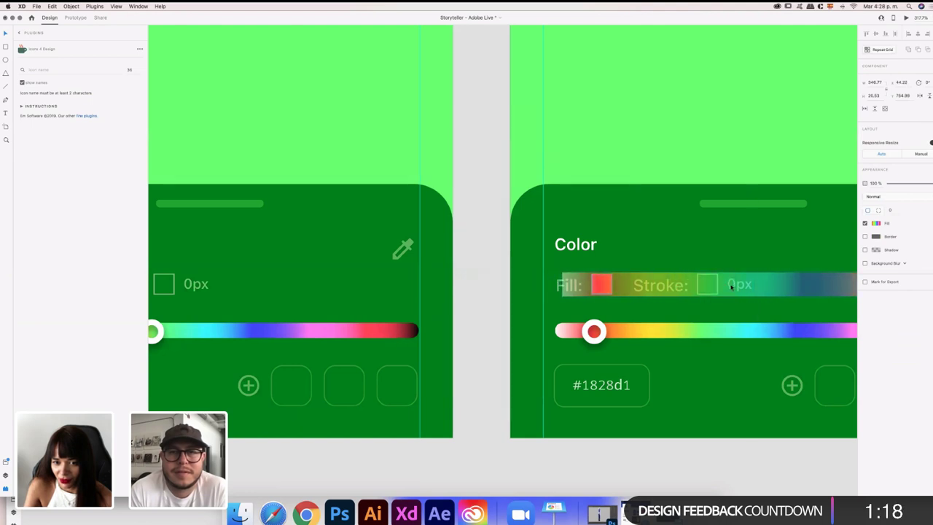
pyautogui.press('Delete')
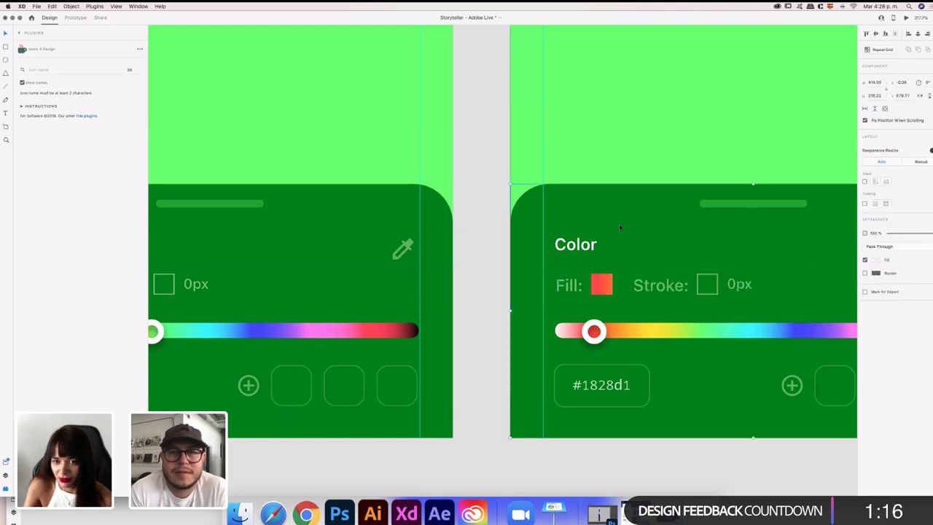
# Fill the Color – 2 artboard with the red sampled from its Fill swatch
pyautogui.click(647, 148)
pyautogui.scroll(-5, 647, 148)
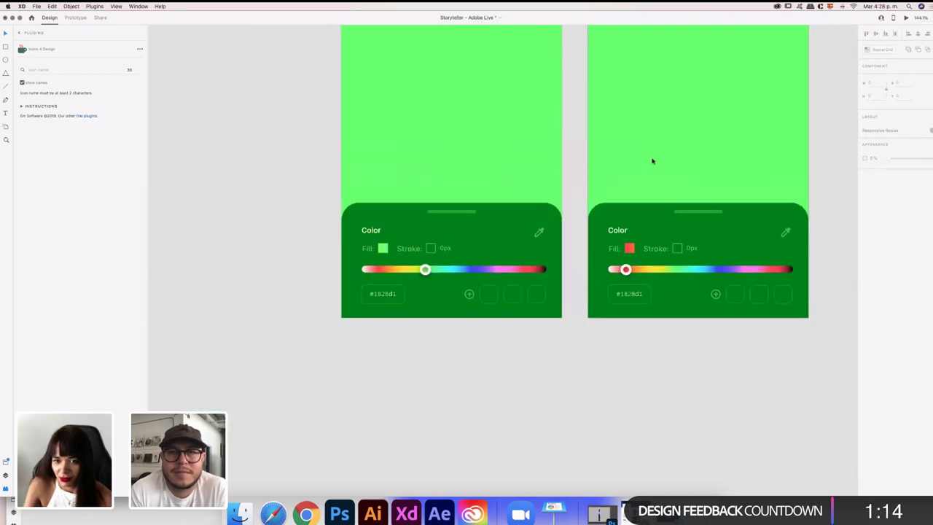
pyautogui.scroll(-3, 653, 161)
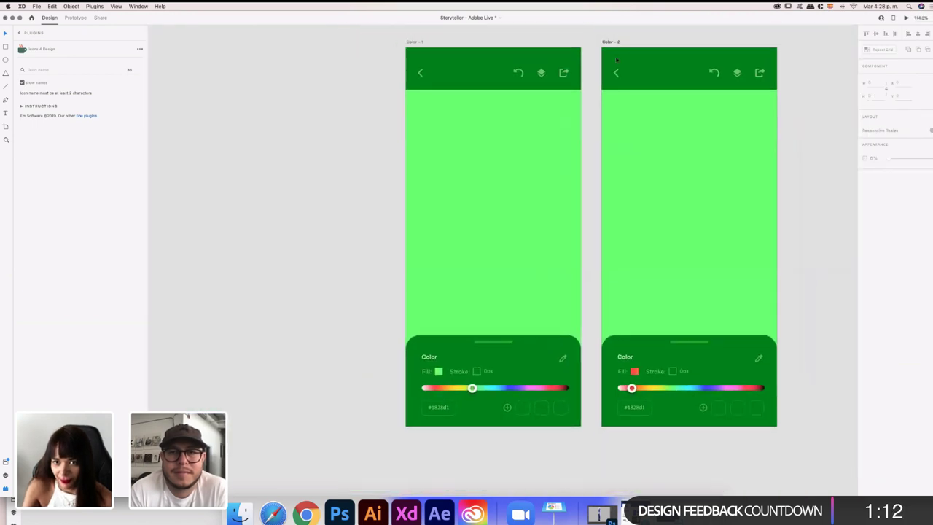
pyautogui.click(613, 42)
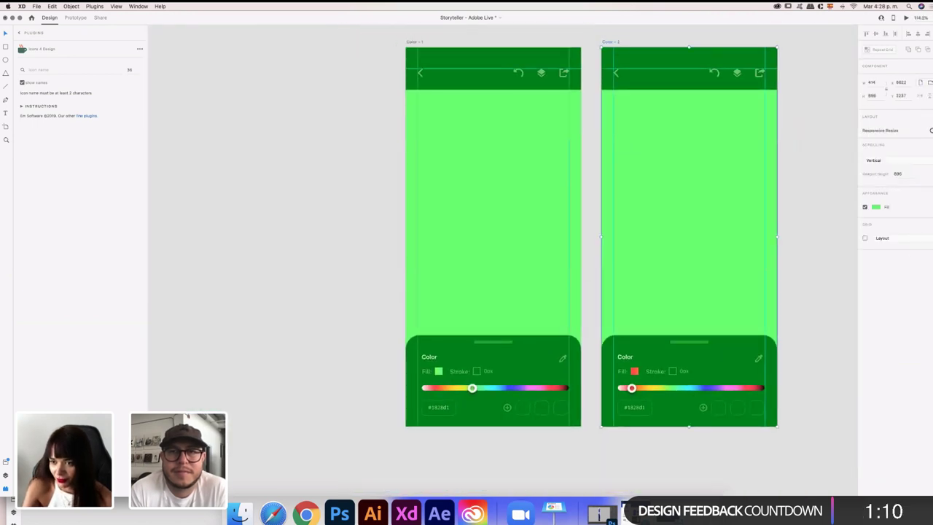
pyautogui.click(558, 386)
pyautogui.click(633, 372)
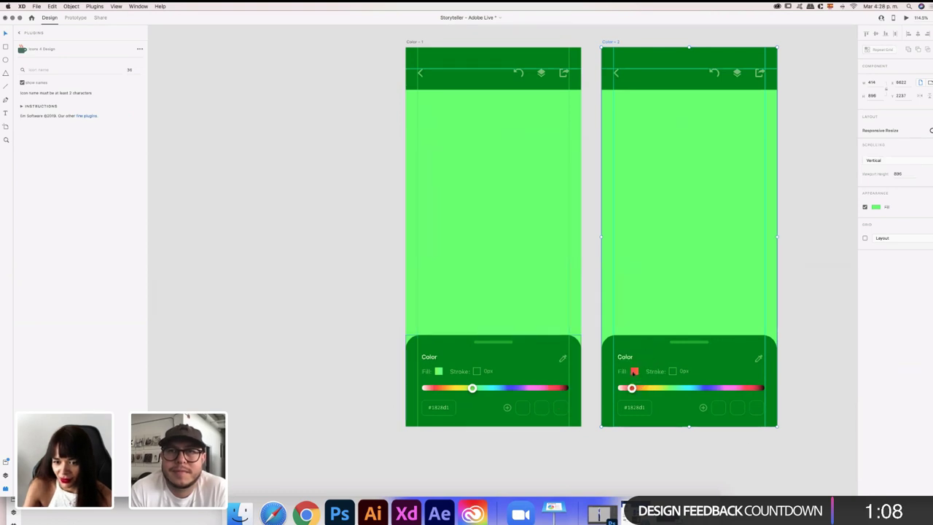
# In Prototype mode, connect the slider's ring handle on Color – 1 to the Color – 2 artboard
pyautogui.click(410, 42)
pyautogui.click(75, 18)
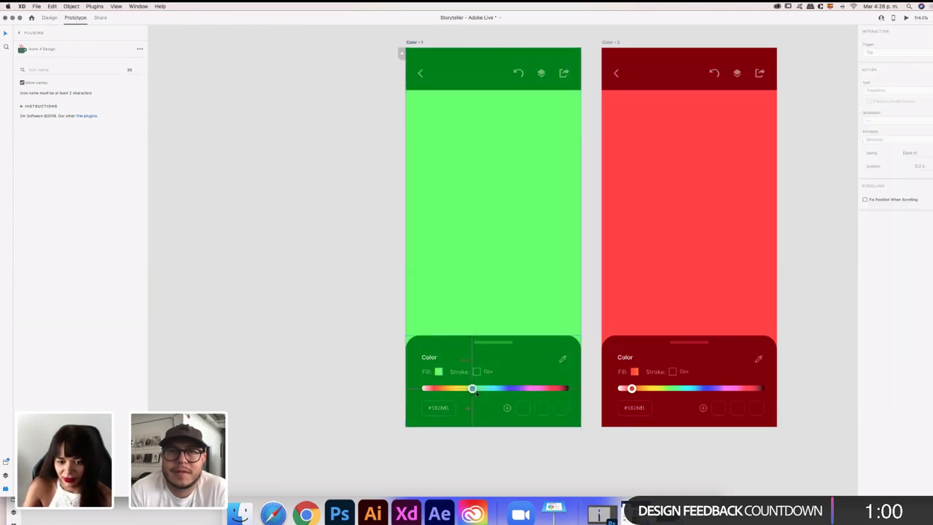
pyautogui.scroll(-1, 475, 392)
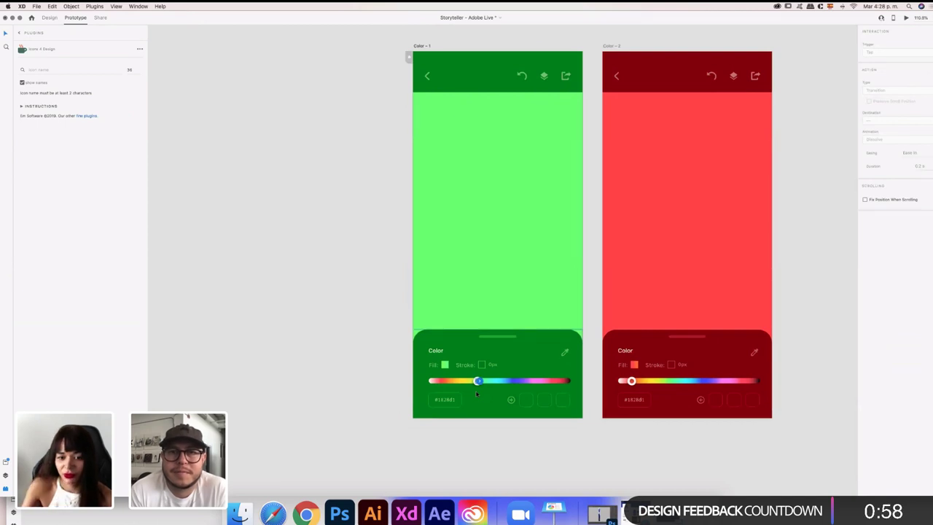
pyautogui.hscroll(-3, 477, 394)
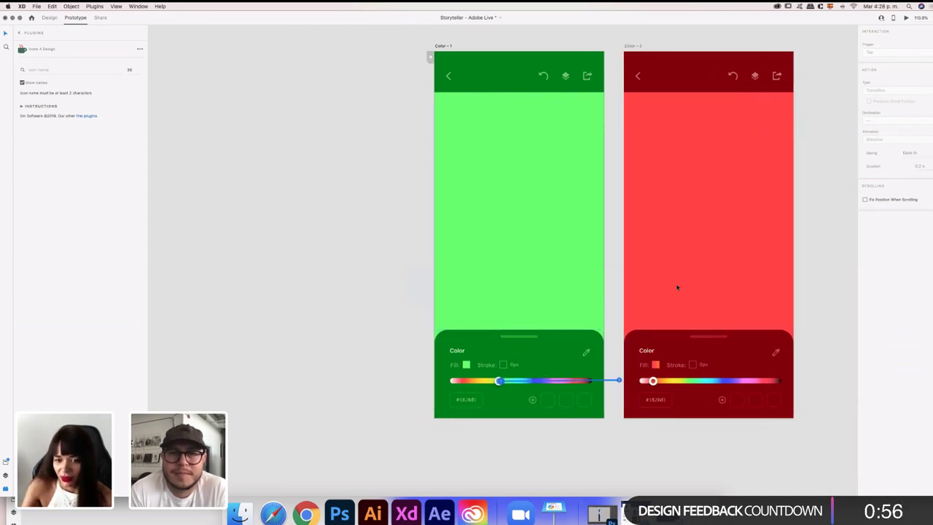
pyautogui.moveTo(503, 381); pyautogui.dragTo(634, 314)
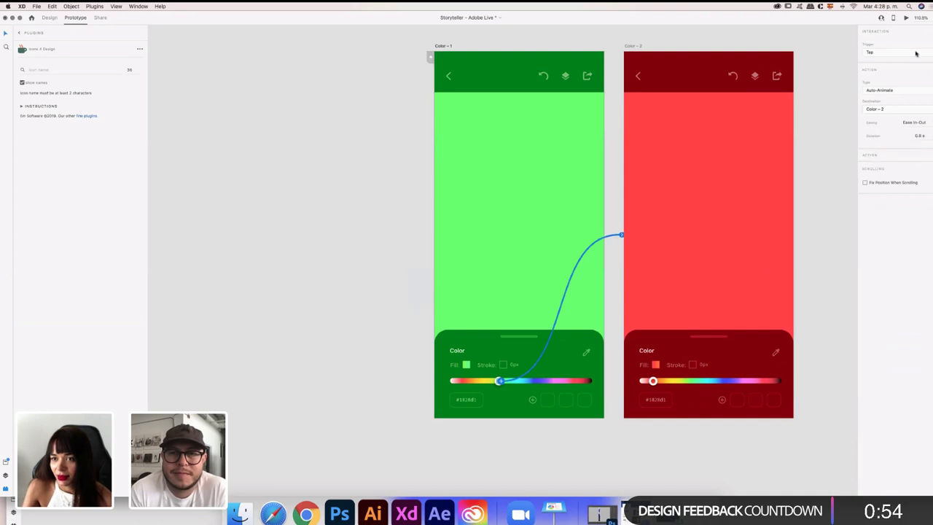
# Set the handle interaction's trigger to Drag and its easing to Ease Out
pyautogui.click(882, 53)
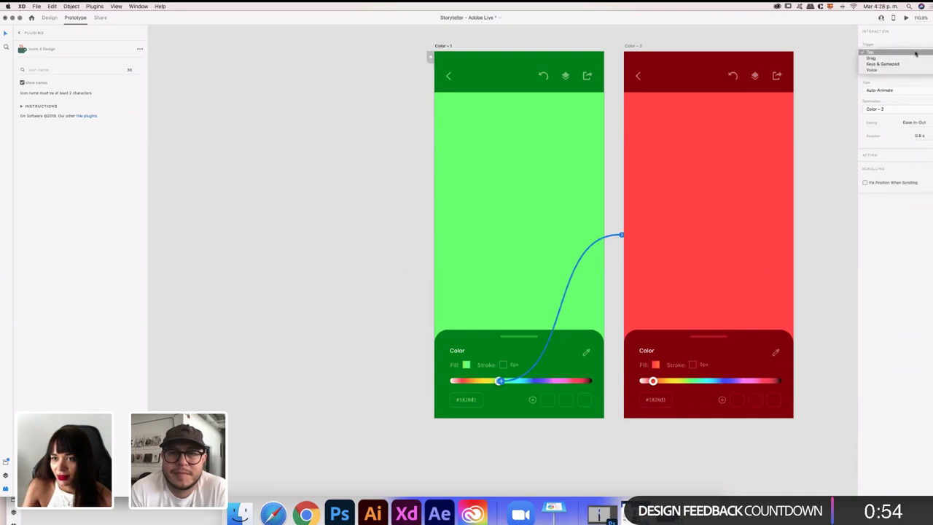
pyautogui.click(877, 58)
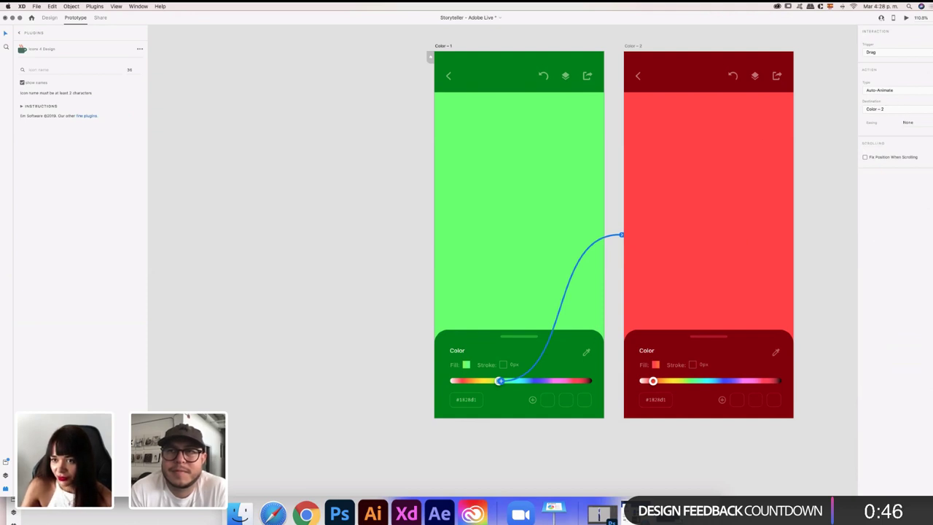
pyautogui.click(912, 122)
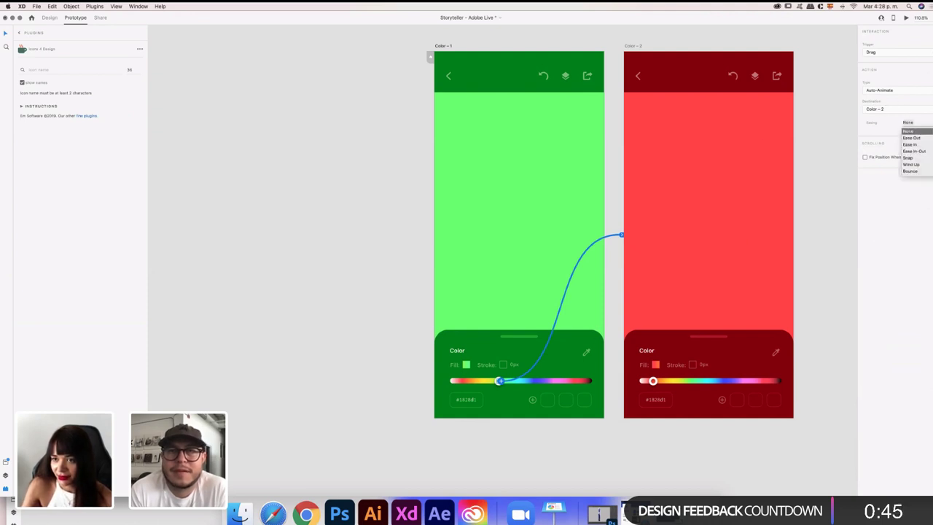
pyautogui.click(912, 138)
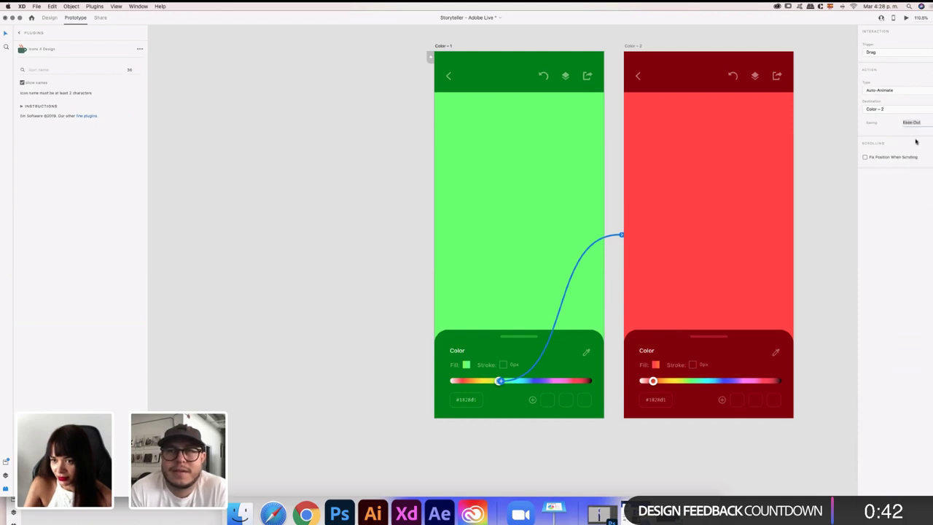
# Connect the slider's ring handle on Color – 2 back to Color – 1 with a Drag trigger, Auto-Animate and Ease Out easing
pyautogui.click(653, 380)
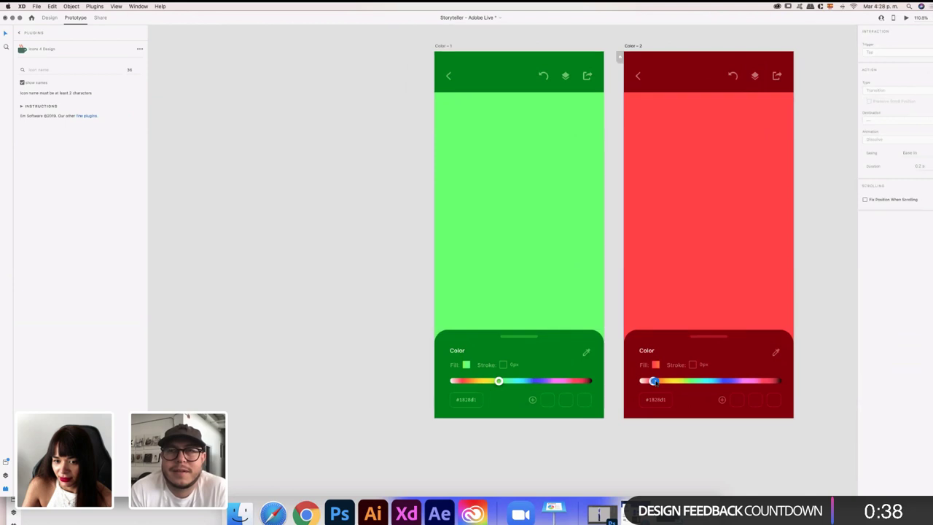
pyautogui.moveTo(653, 381); pyautogui.dragTo(569, 317)
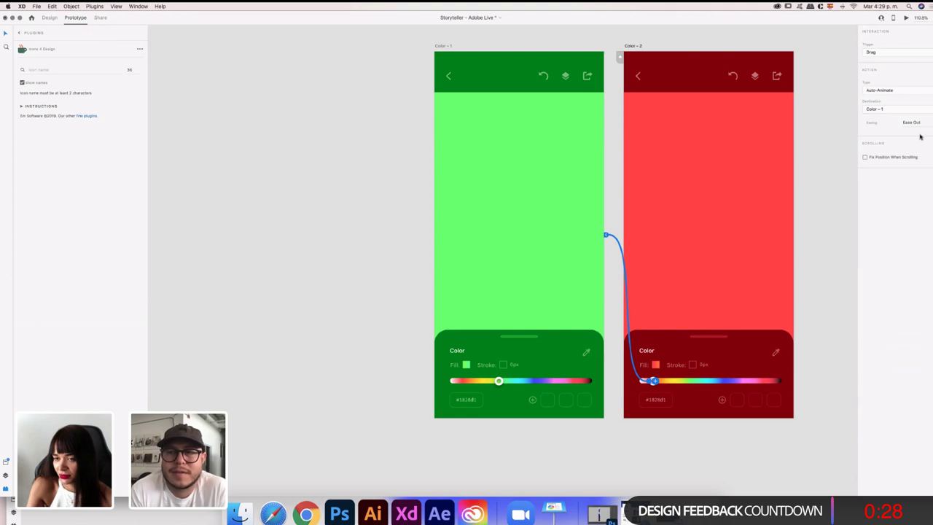
# Preview the prototype from the Color – 1 artboard and test dragging the color slider's handle
pyautogui.click(447, 46)
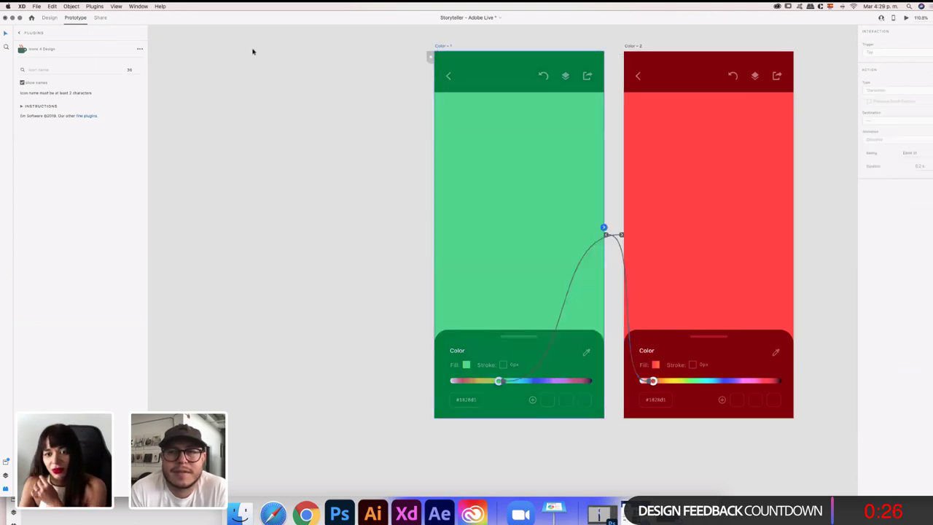
pyautogui.click(906, 19)
pyautogui.moveTo(428, 355)
pyautogui.mouseDown()
pyautogui.moveTo(393, 355)
pyautogui.moveTo(425, 355)
pyautogui.mouseUp()
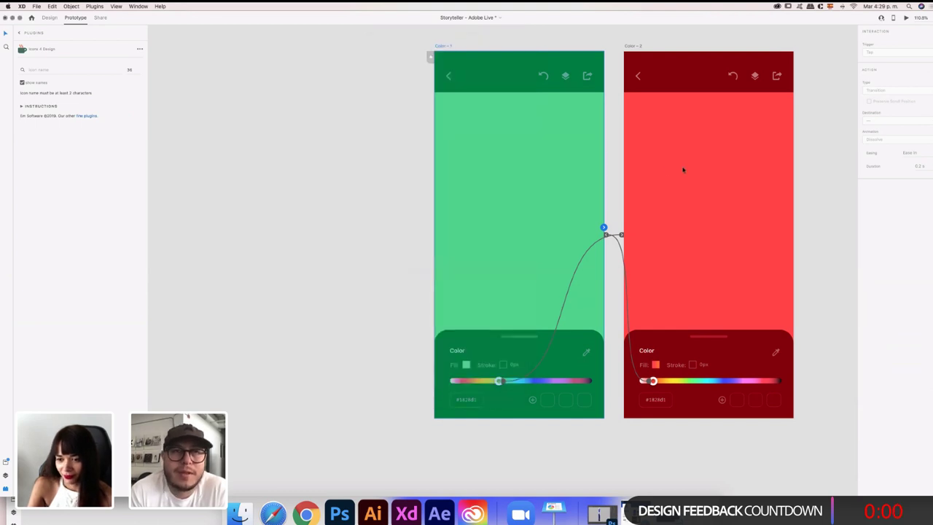
# Return to Design mode and review the whole set of Storyteller artboards, including the Post, Create, Motion and Color screens
pyautogui.scroll(-2, 683, 170)
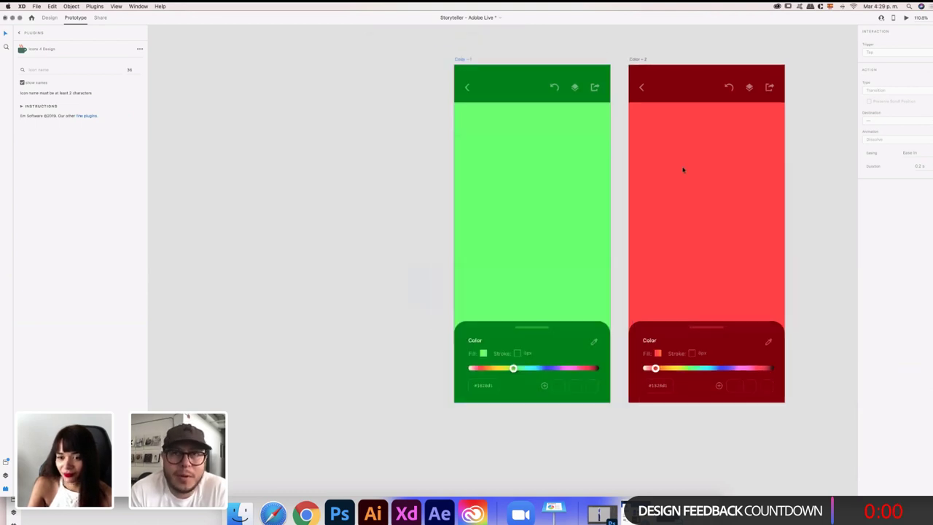
pyautogui.click(50, 17)
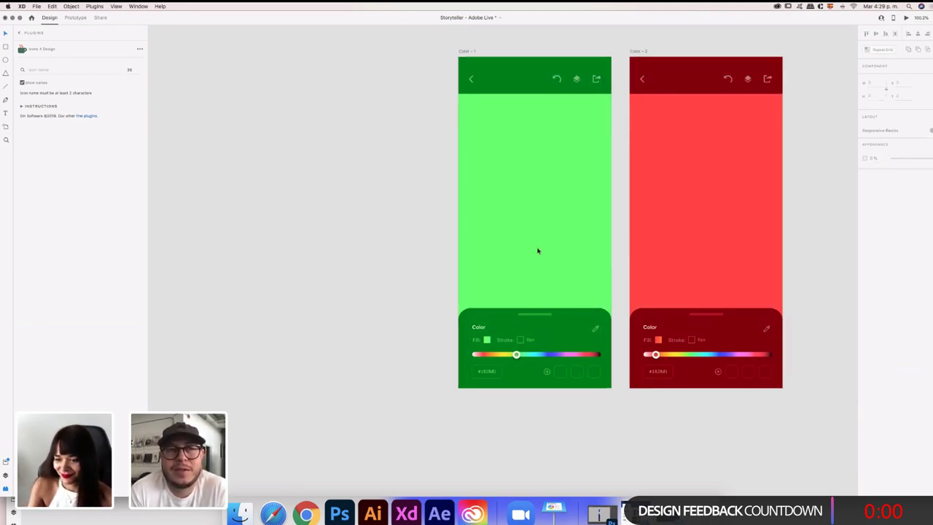
pyautogui.scroll(-5, 537, 251)
pyautogui.scroll(-5, 538, 251)
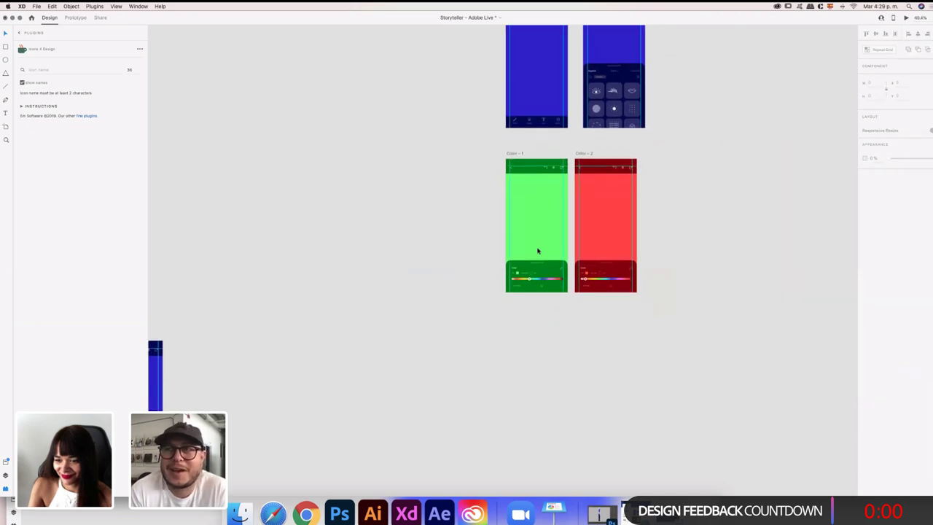
pyautogui.hscroll(-5, 538, 251)
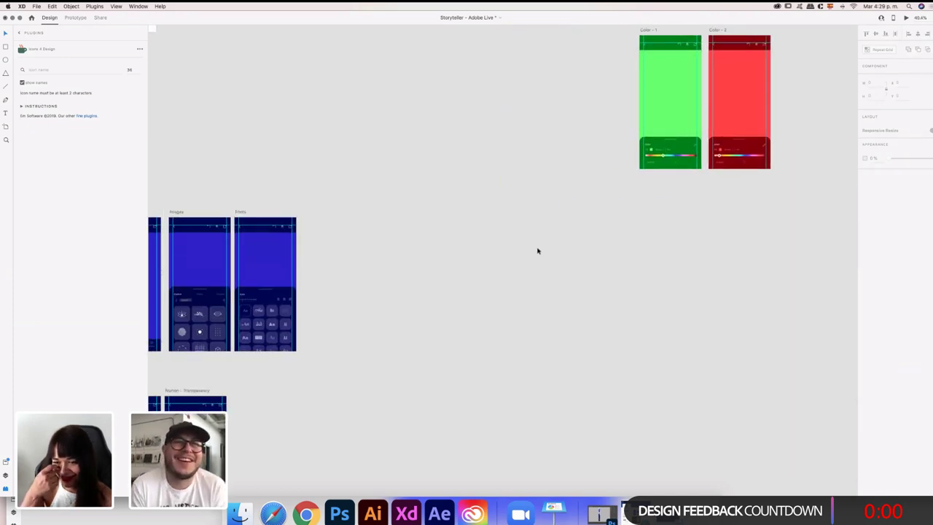
pyautogui.hscroll(-5, 537, 251)
pyautogui.scroll(-3, 537, 251)
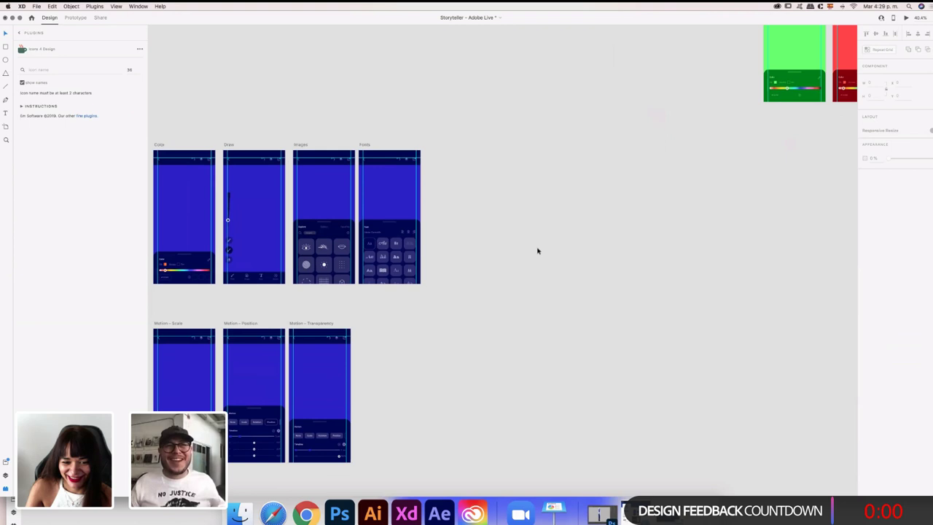
pyautogui.hscroll(-5, 538, 251)
pyautogui.scroll(1, 537, 251)
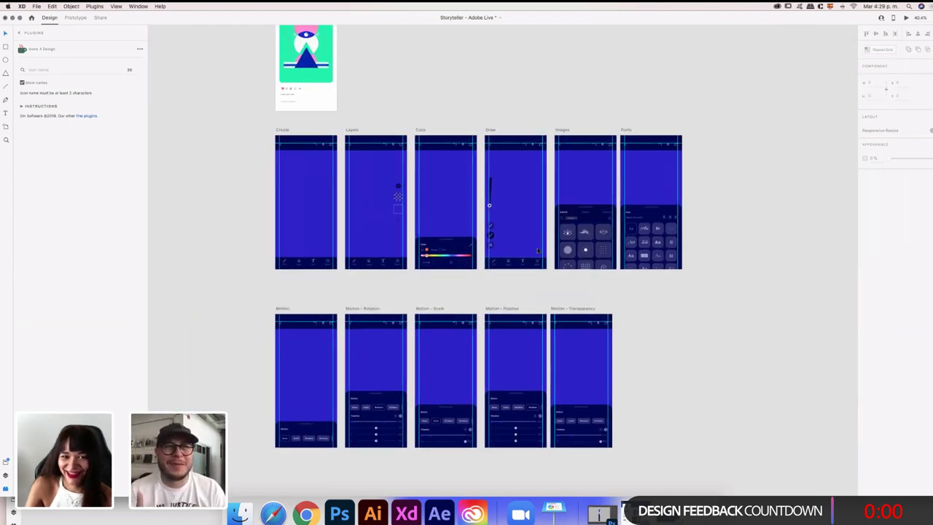
pyautogui.scroll(-5, 538, 251)
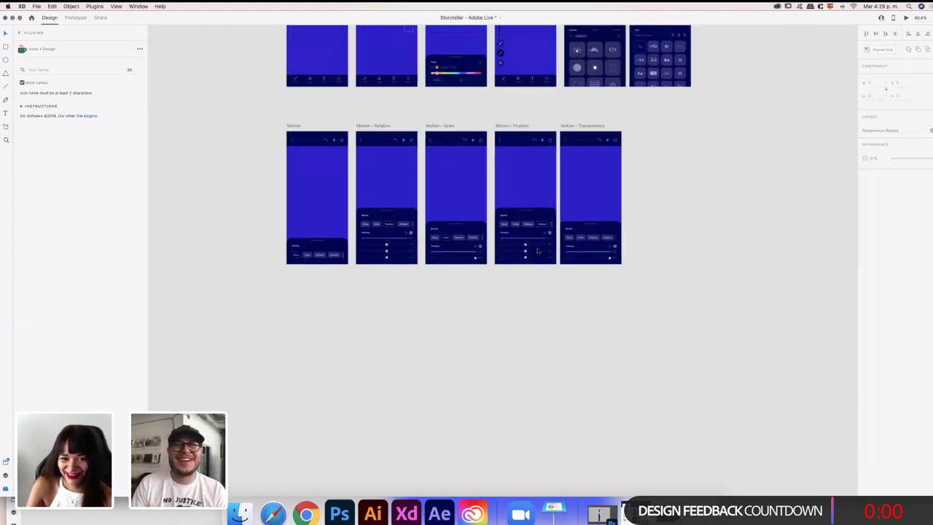
pyautogui.scroll(-3, 538, 250)
pyautogui.scroll(-2, 538, 251)
pyautogui.scroll(10, 538, 251)
pyautogui.hscroll(2, 538, 251)
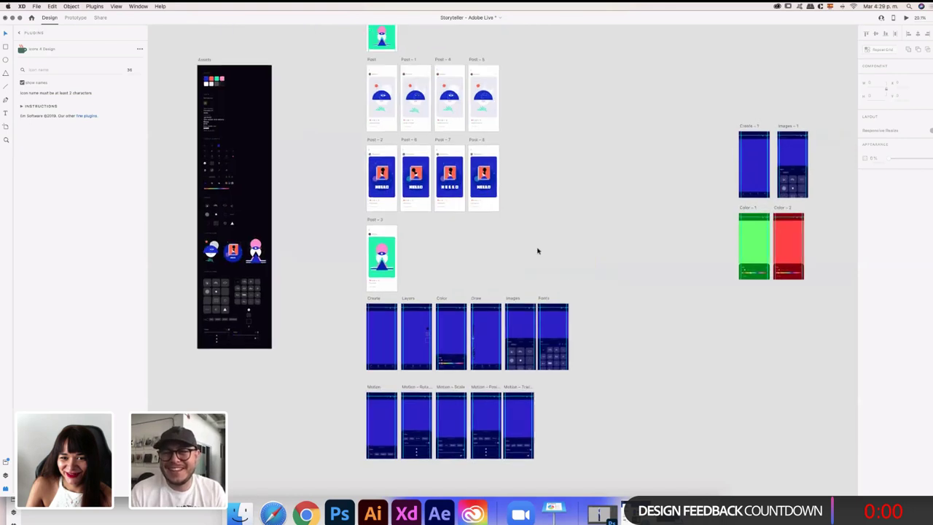
pyautogui.hscroll(3, 538, 251)
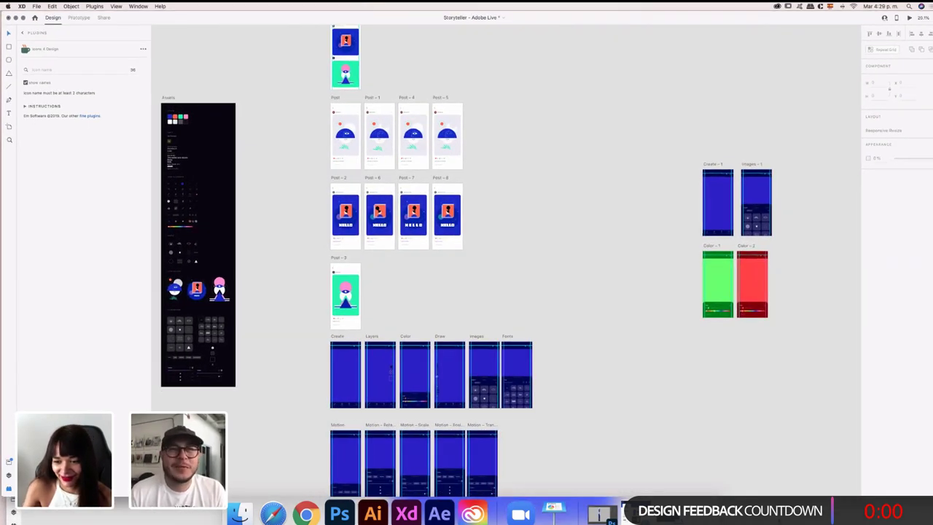
# Switch to the browser and look through the challenges on Behance's Xd Daily Creative Challenge page
pyautogui.press('super+grave')
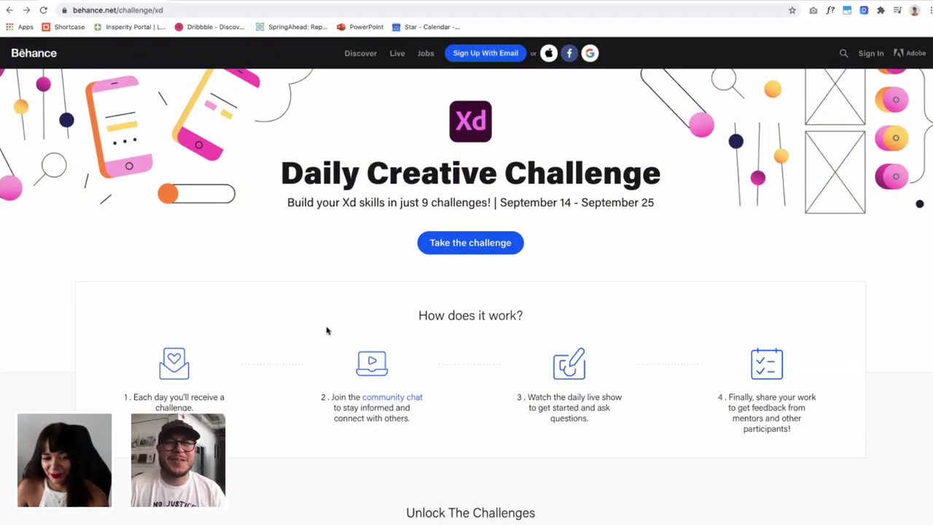
pyautogui.scroll(-5, 326, 331)
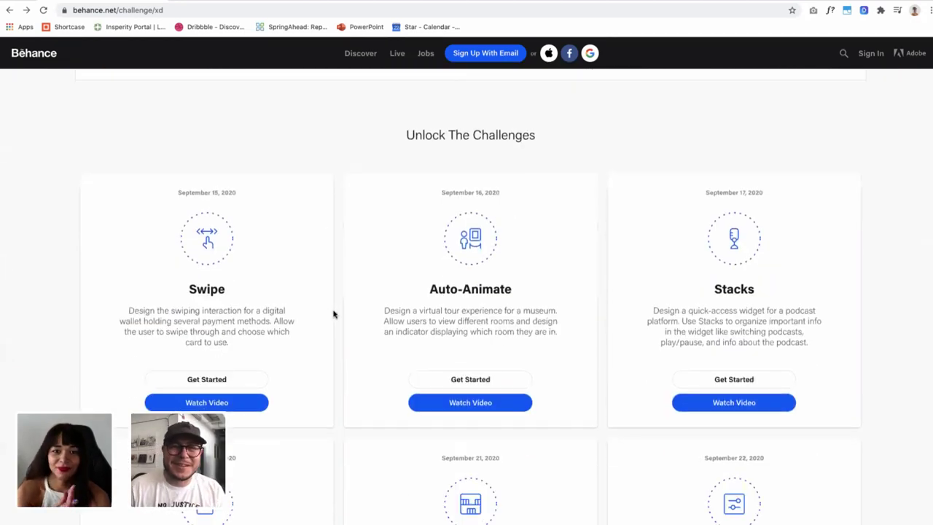
pyautogui.scroll(-3, 334, 314)
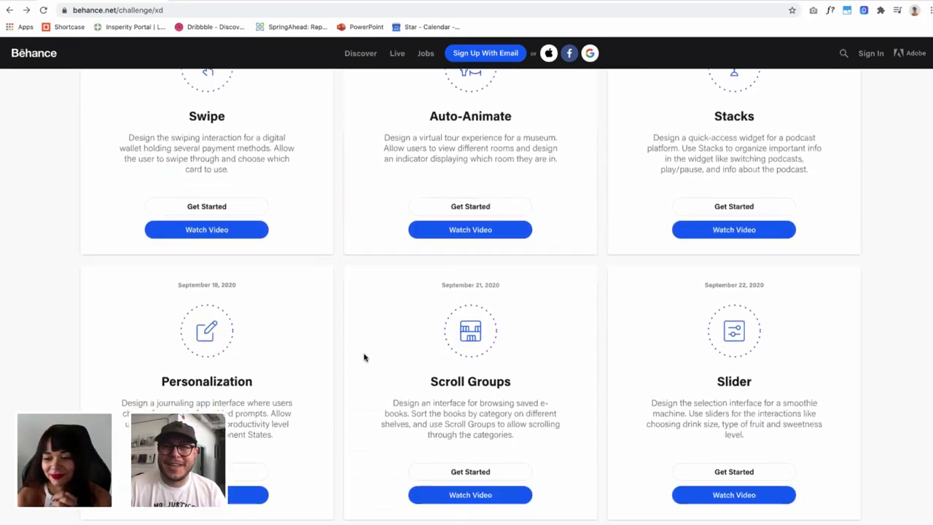
pyautogui.scroll(-1, 364, 357)
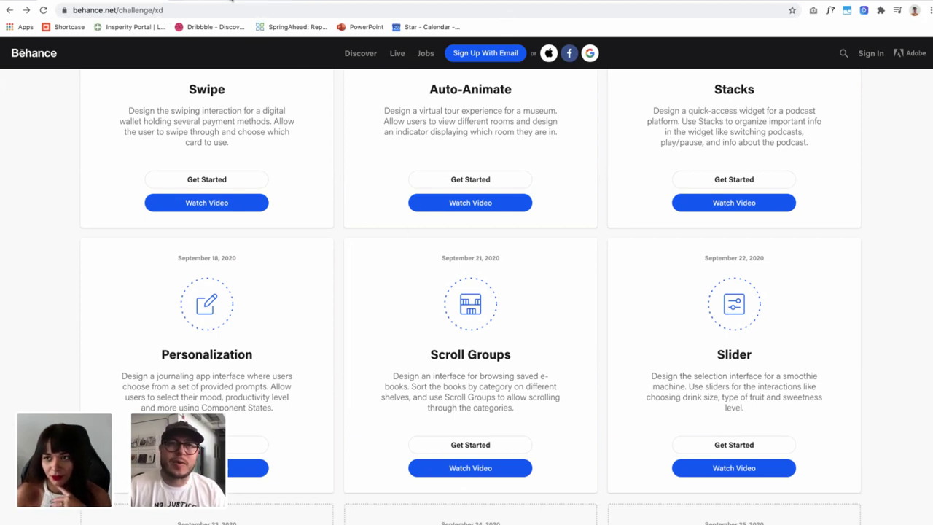
# Switch to the Adobe XD Discord's current-challenge channel and watch the newest Day 4 journal onboarding video in full screen
pyautogui.hotkey('ctrl', 'Tab')
pyautogui.scroll(-20, 488, 296)
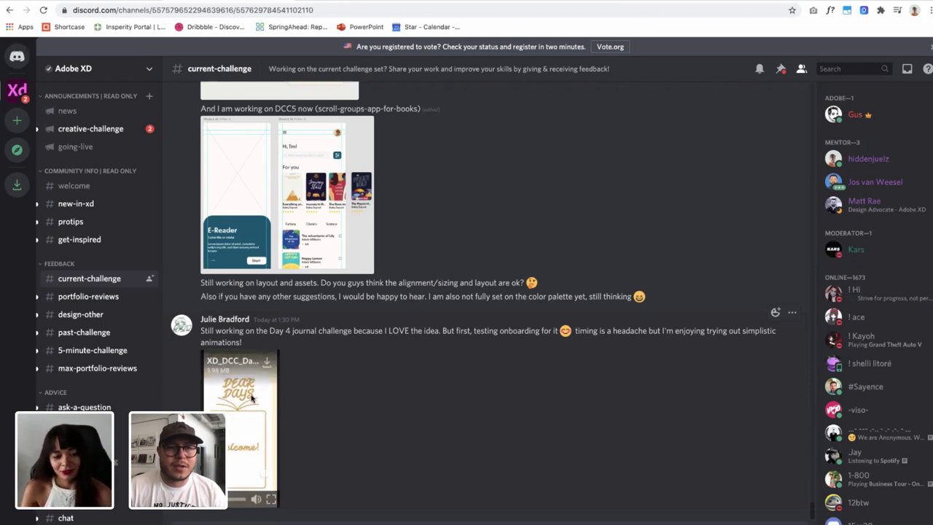
pyautogui.click(271, 500)
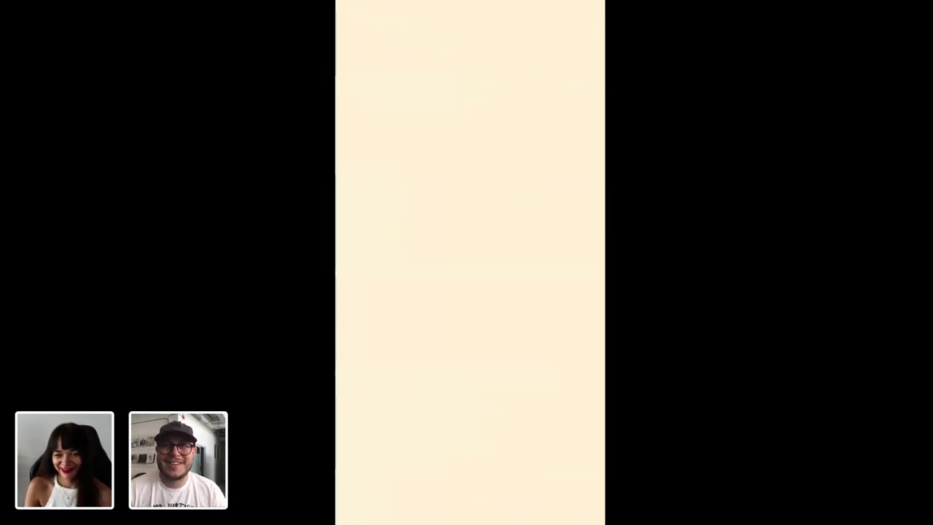
pyautogui.click(198, 273)
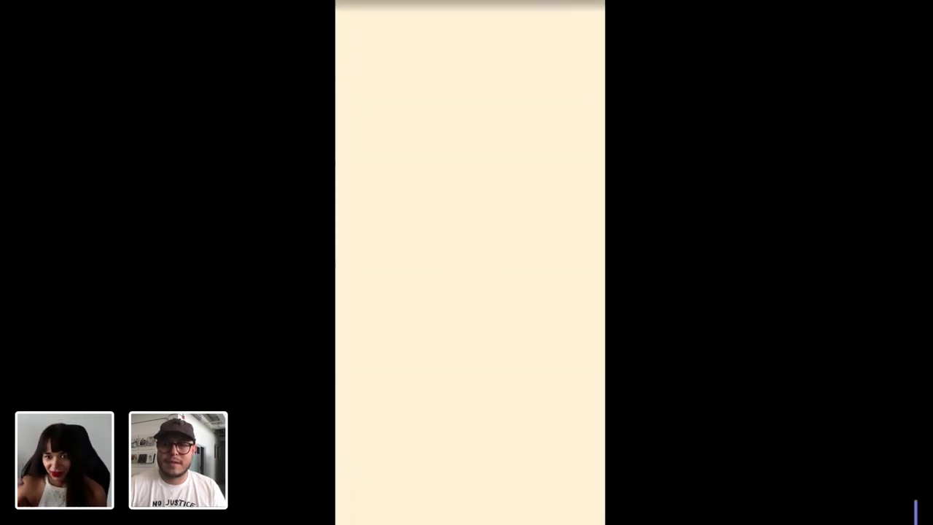
pyautogui.press('Escape')
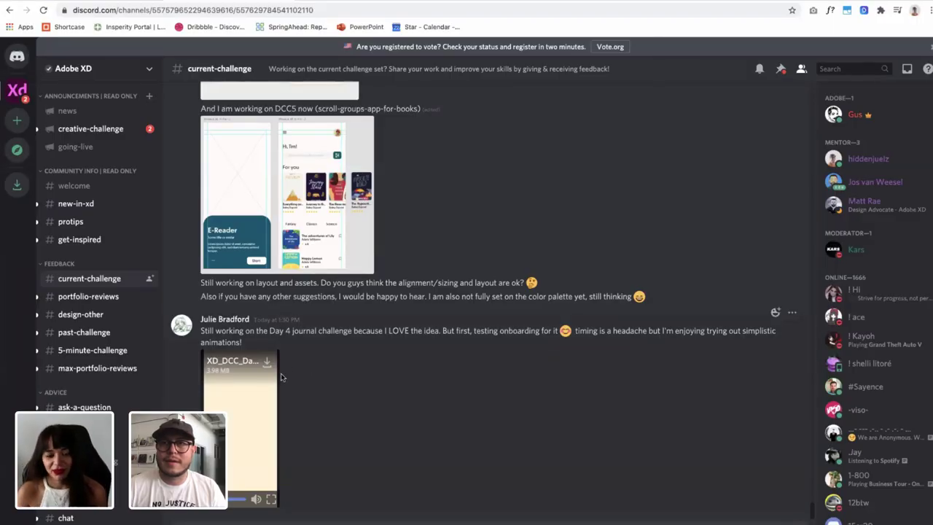
# Look through the current-challenge channel's recent submissions and feedback, including the e-reader, mood journal and fruit slider designs
pyautogui.scroll(1, 282, 377)
pyautogui.scroll(-1, 281, 372)
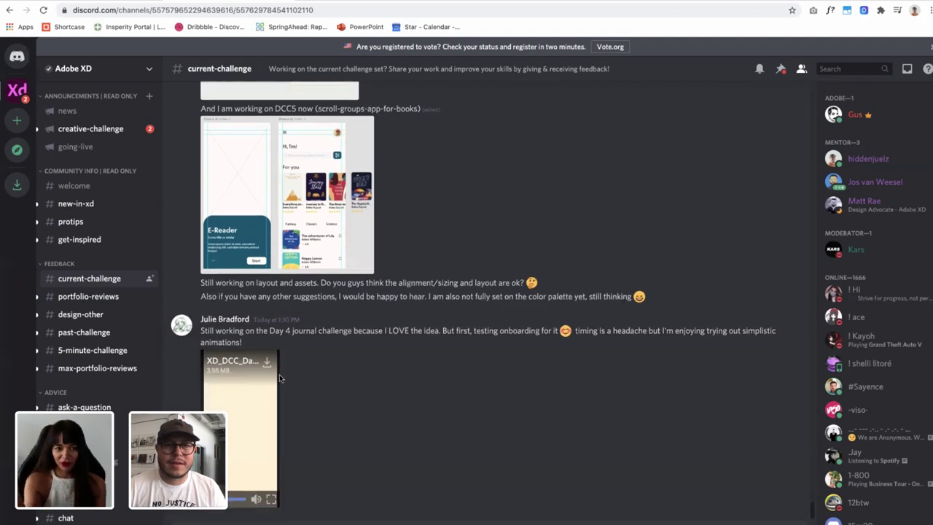
pyautogui.scroll(1, 254, 406)
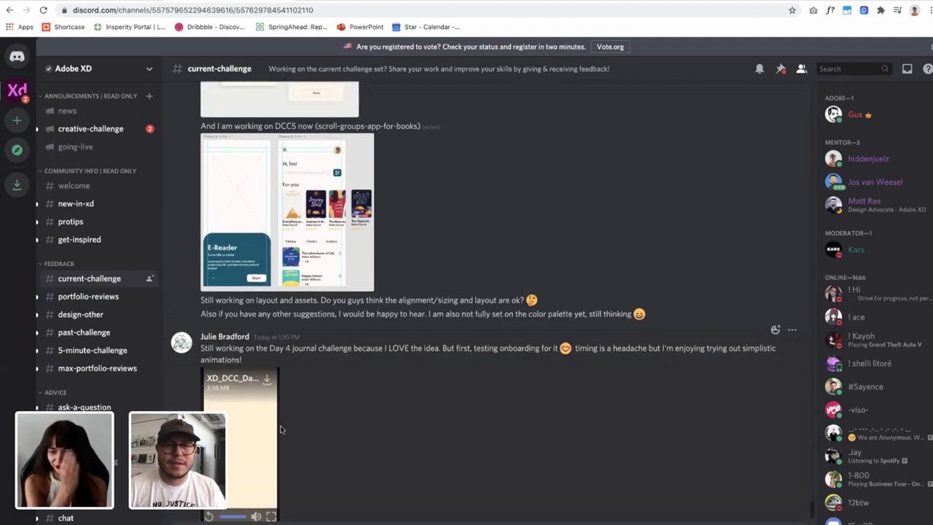
pyautogui.scroll(-1, 331, 438)
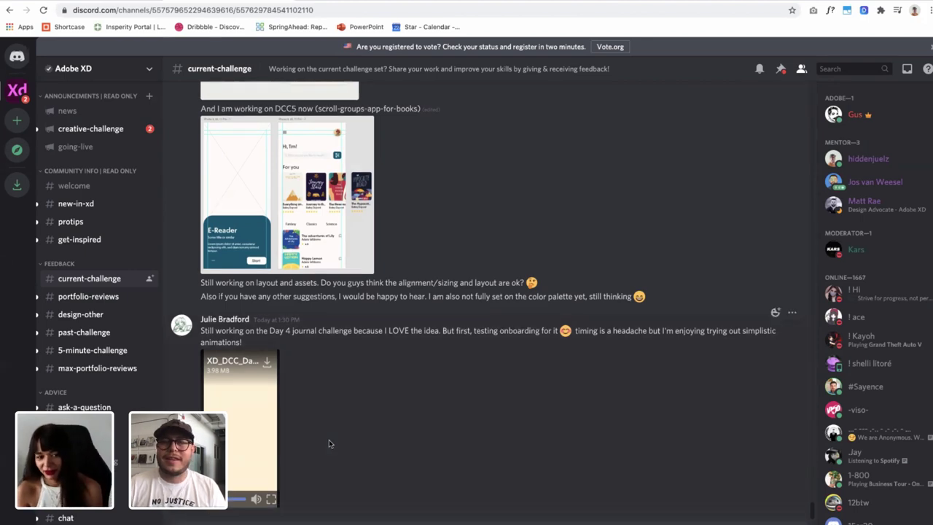
pyautogui.scroll(4, 329, 440)
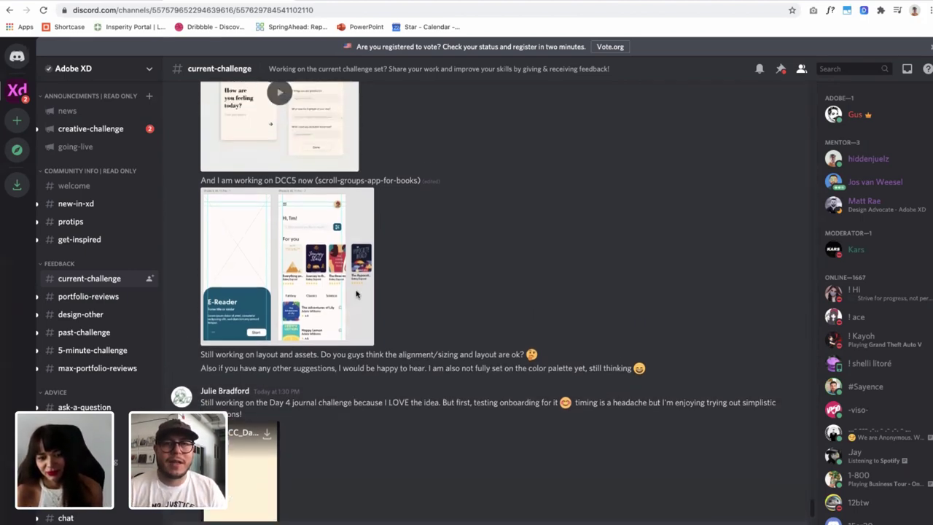
pyautogui.scroll(20, 360, 292)
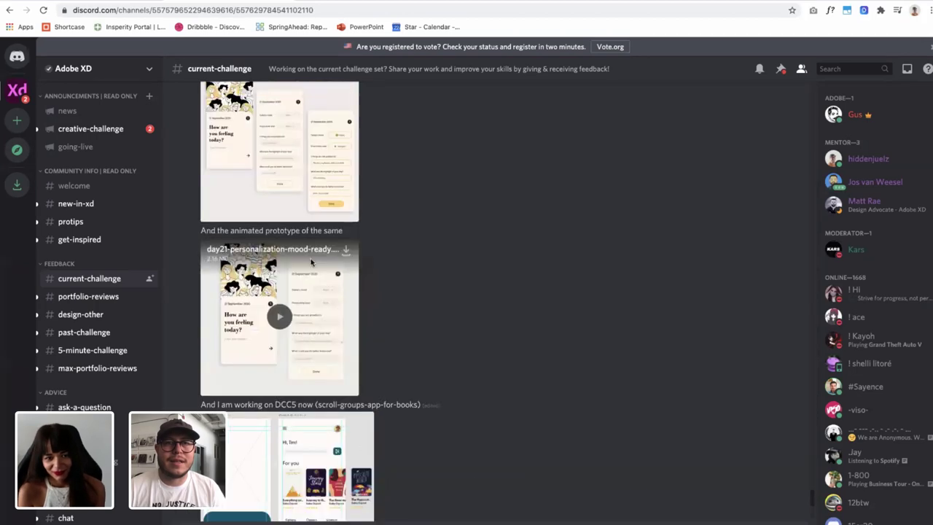
pyautogui.scroll(8, 311, 263)
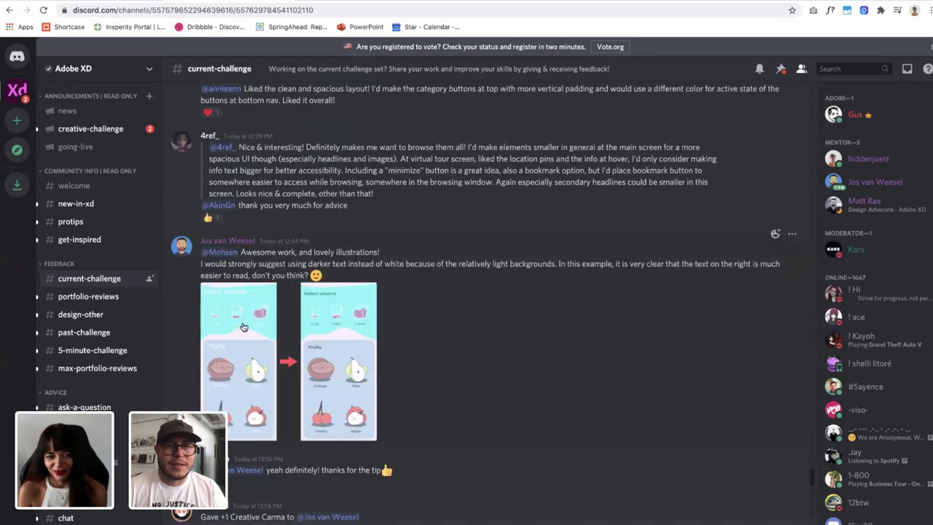
pyautogui.scroll(20, 244, 328)
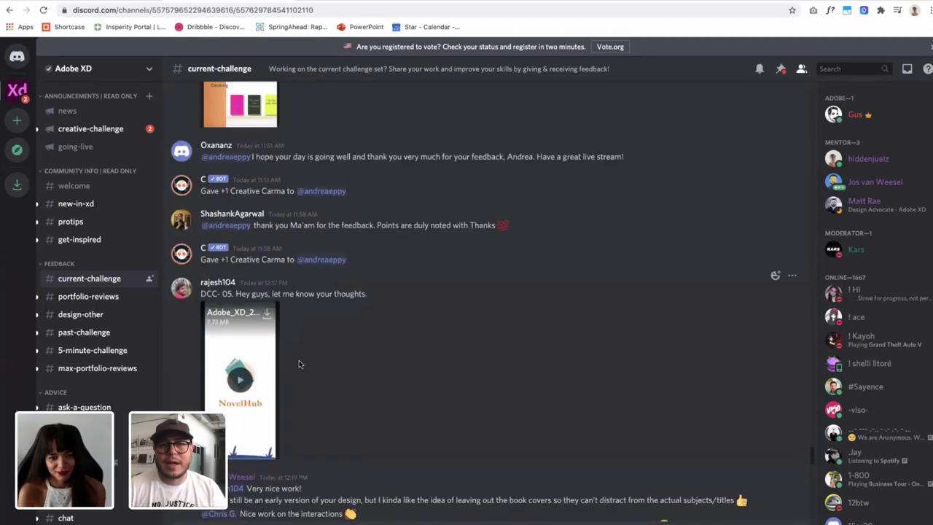
pyautogui.scroll(-10, 281, 497)
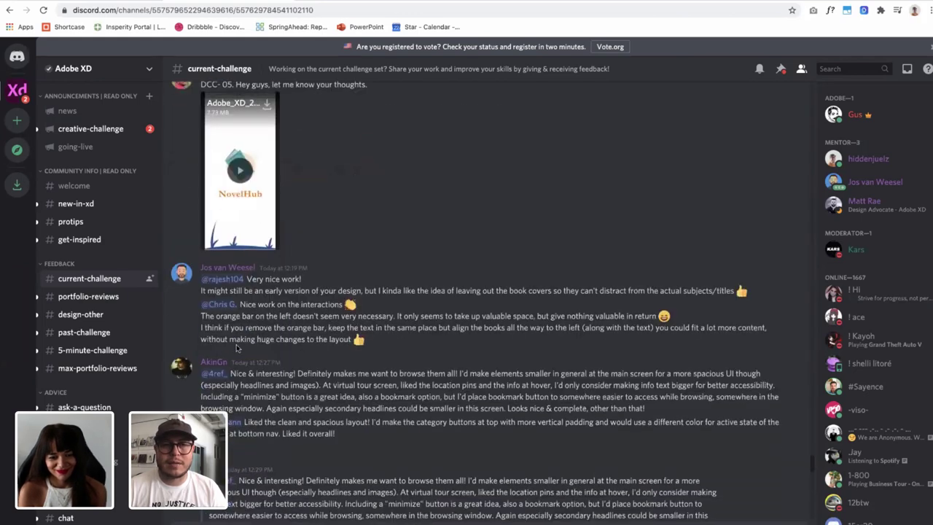
pyautogui.scroll(-6, 264, 431)
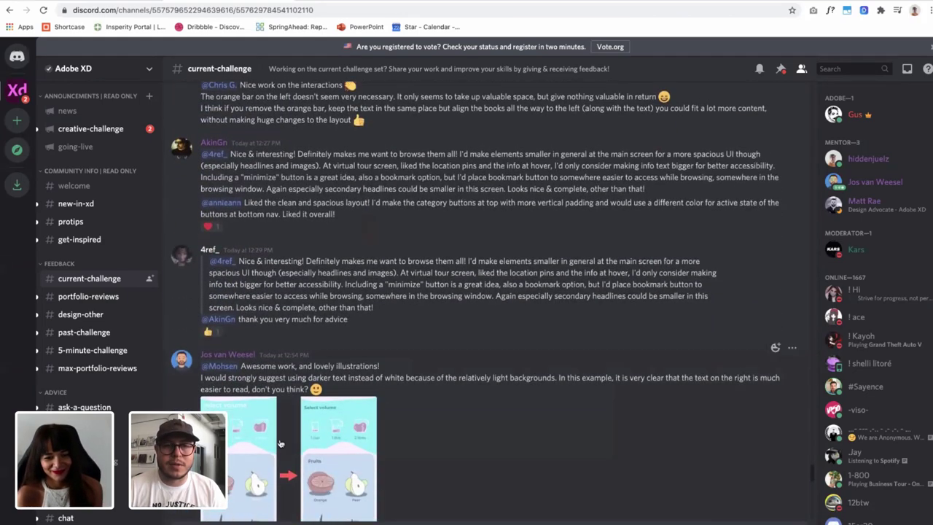
pyautogui.scroll(10, 278, 388)
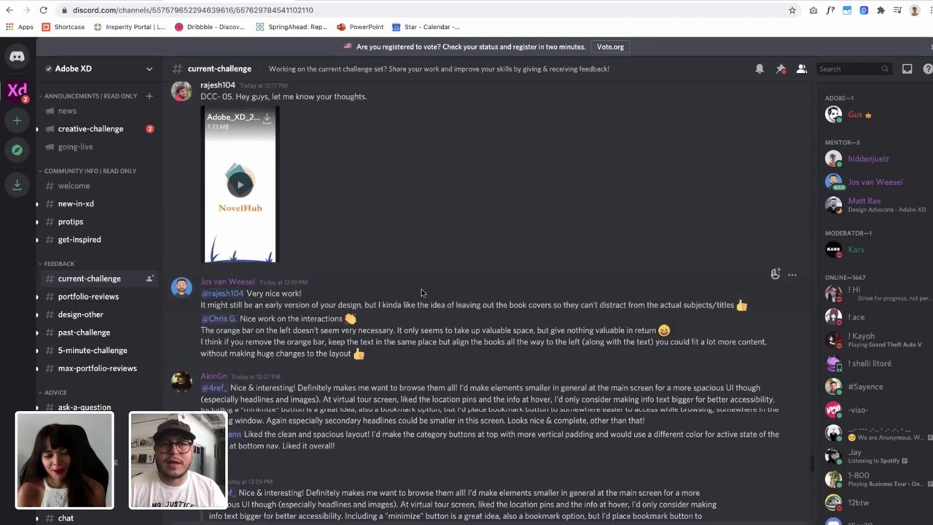
# Watch the DCC-05 NovelHub prototype video in full screen and return to the channel
pyautogui.scroll(1, 264, 232)
pyautogui.click(263, 272)
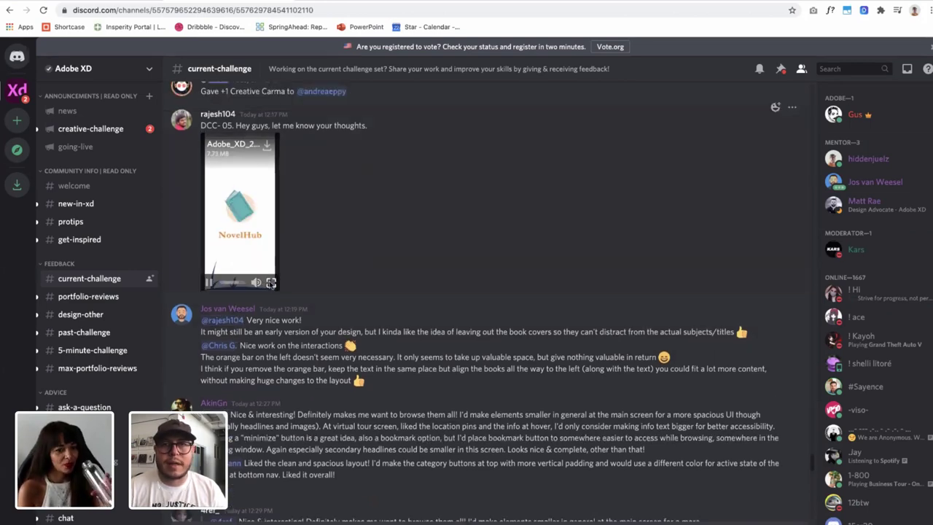
pyautogui.click(270, 283)
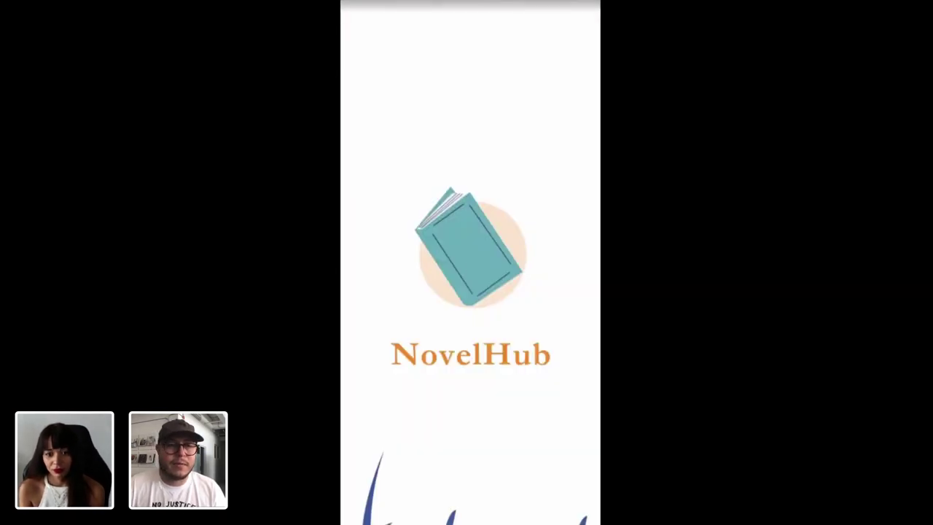
pyautogui.click(469, 269)
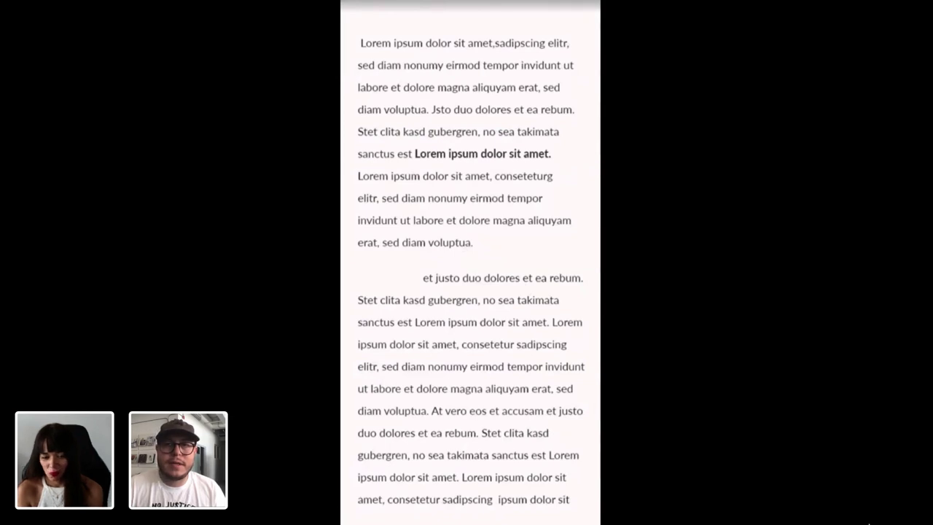
pyautogui.press('Escape')
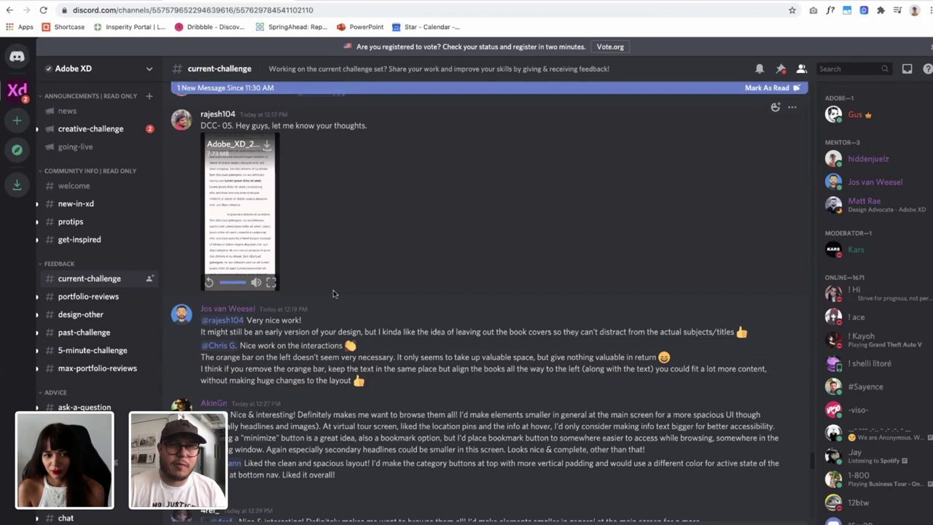
# Find the September 21 Scroll groups challenge post among the earlier messages and play its video in full screen
pyautogui.scroll(1, 336, 290)
pyautogui.scroll(2, 336, 289)
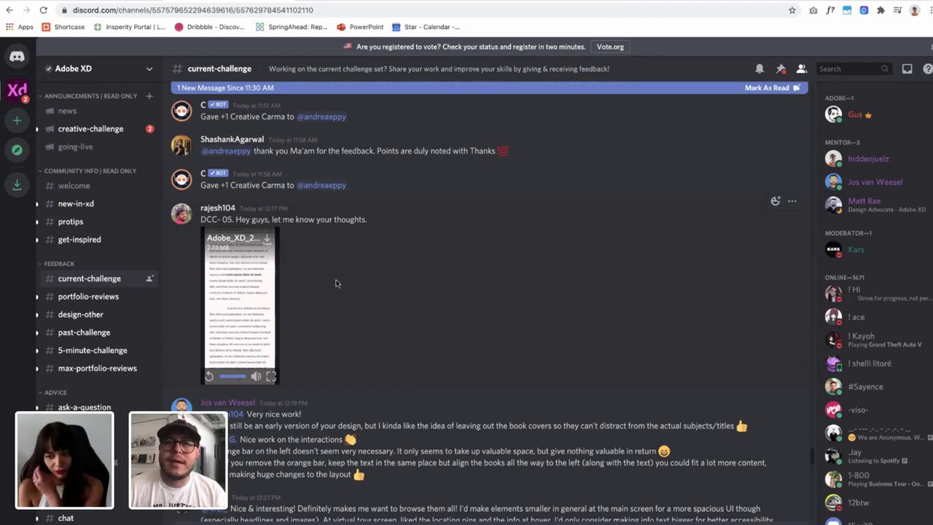
pyautogui.scroll(4, 335, 285)
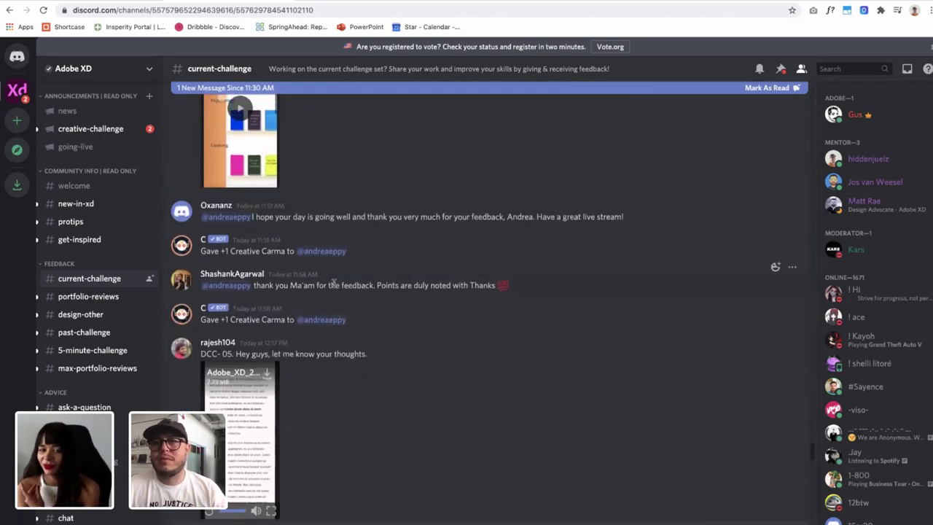
pyautogui.scroll(3, 334, 283)
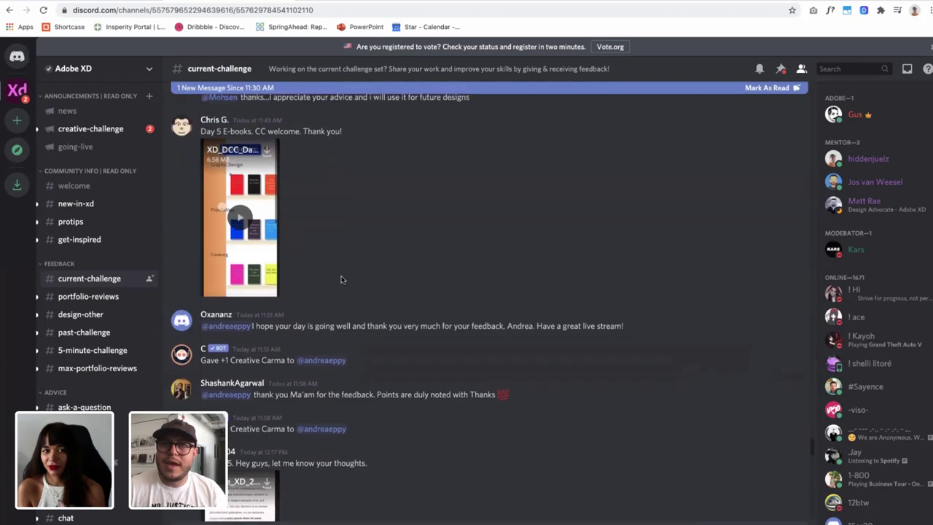
pyautogui.scroll(10, 306, 238)
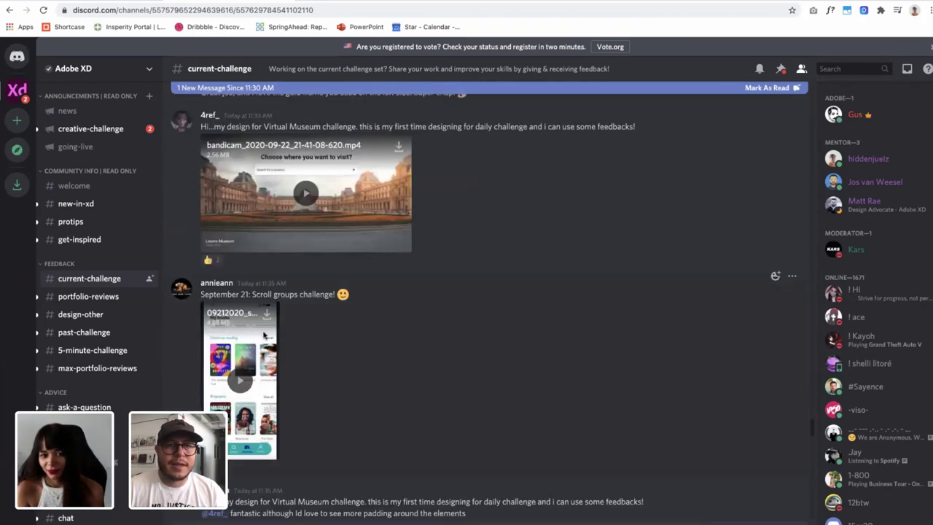
pyautogui.click(233, 379)
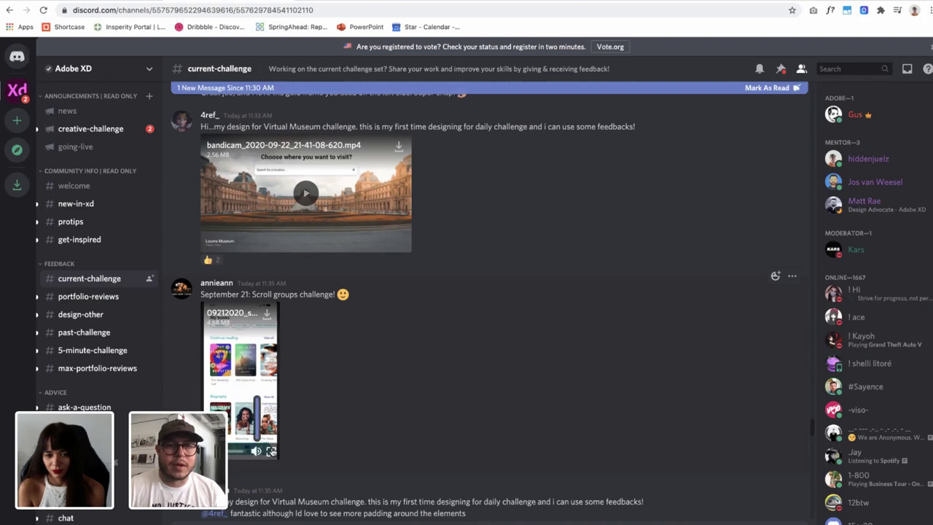
pyautogui.click(270, 450)
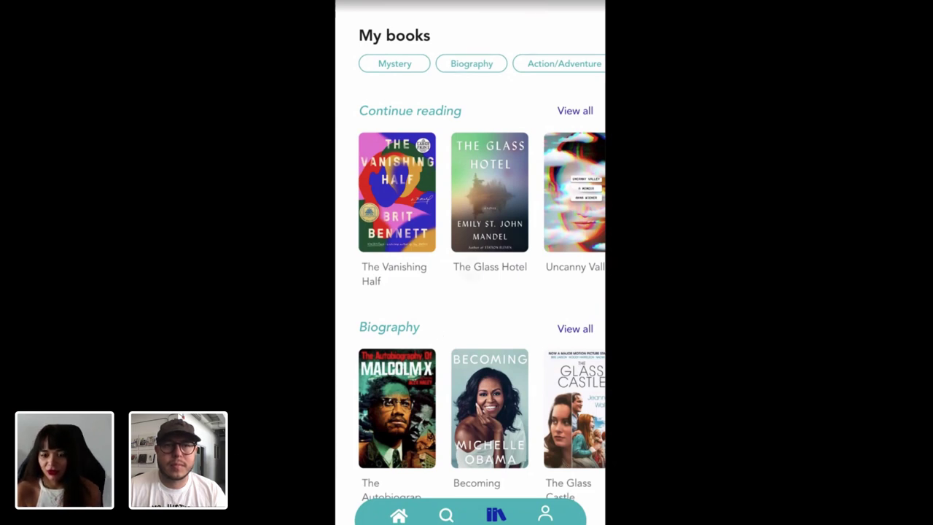
pyautogui.hscroll(3, 469, 63)
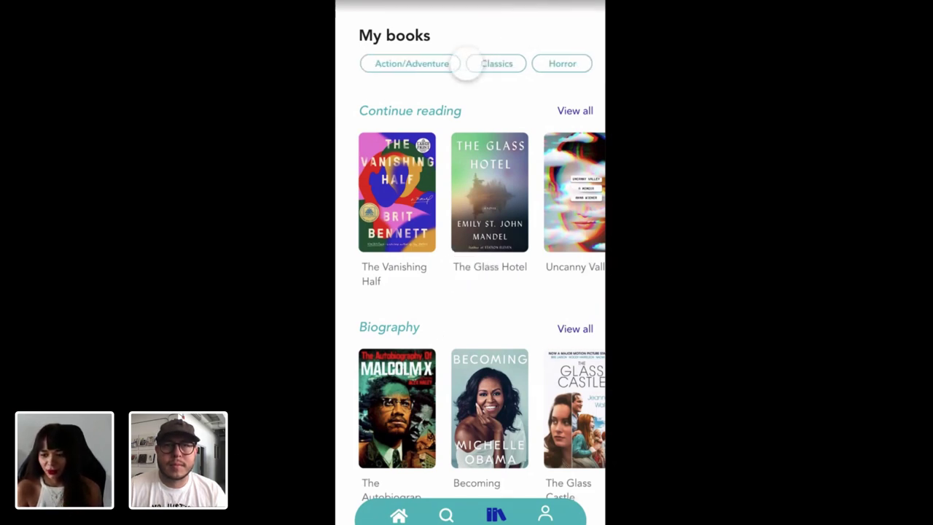
pyautogui.hscroll(-3, 469, 64)
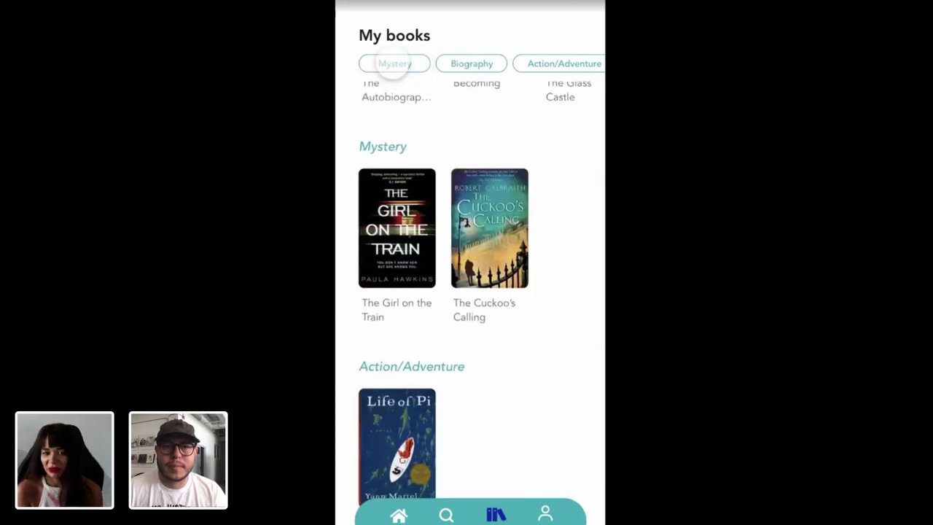
pyautogui.click(474, 67)
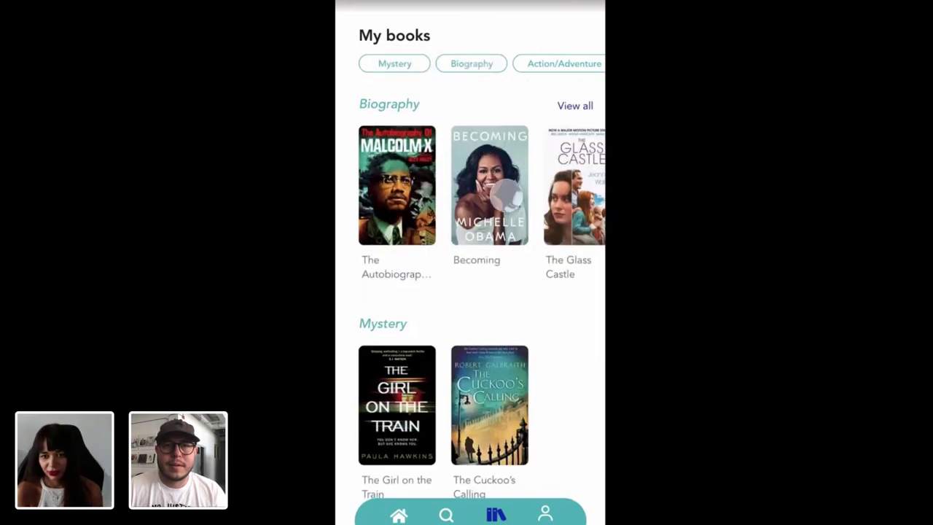
pyautogui.moveTo(509, 198); pyautogui.dragTo(408, 199)
pyautogui.moveTo(507, 80); pyautogui.dragTo(507, 195)
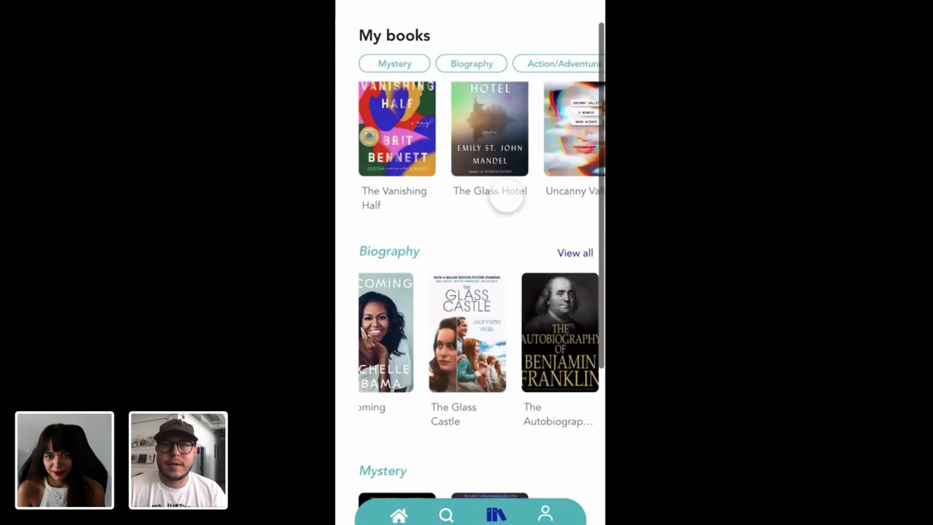
pyautogui.moveTo(591, 193); pyautogui.dragTo(510, 193)
pyautogui.moveTo(437, 195); pyautogui.dragTo(565, 195)
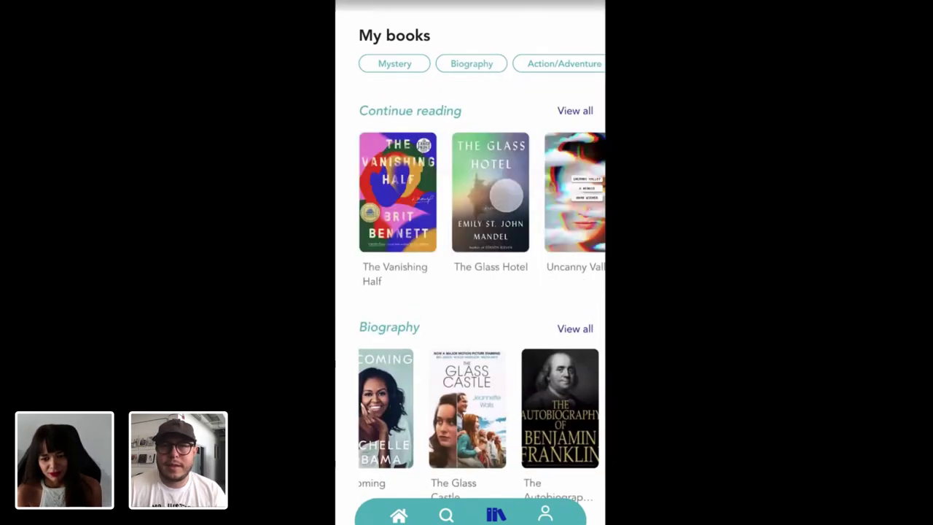
pyautogui.click(489, 191)
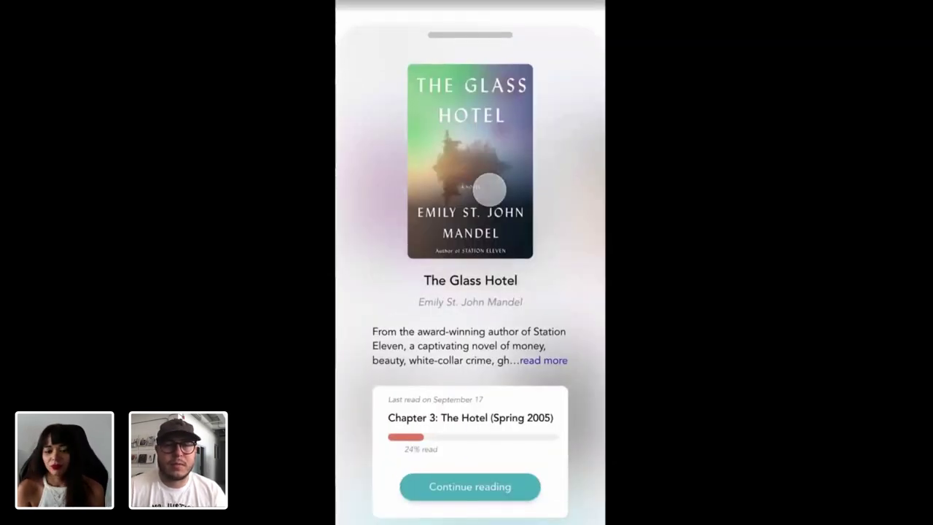
pyautogui.click(480, 487)
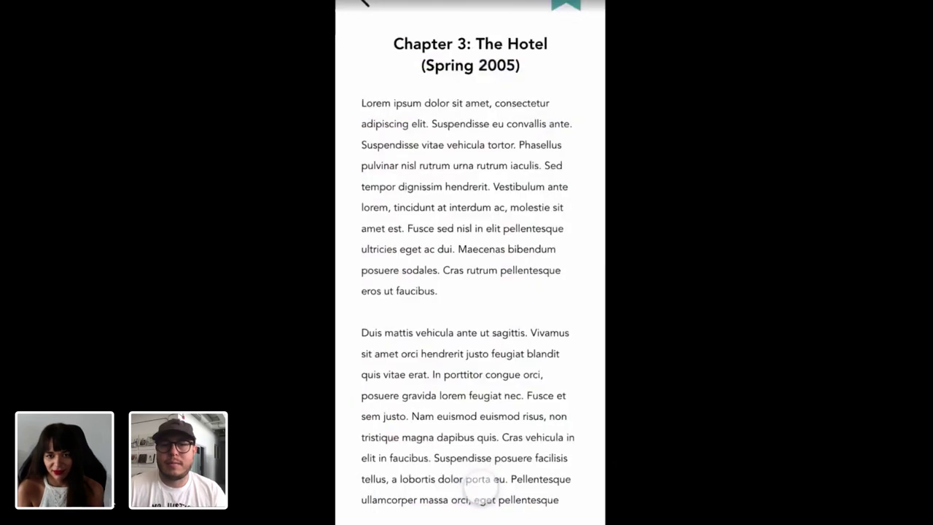
pyautogui.click(367, 4)
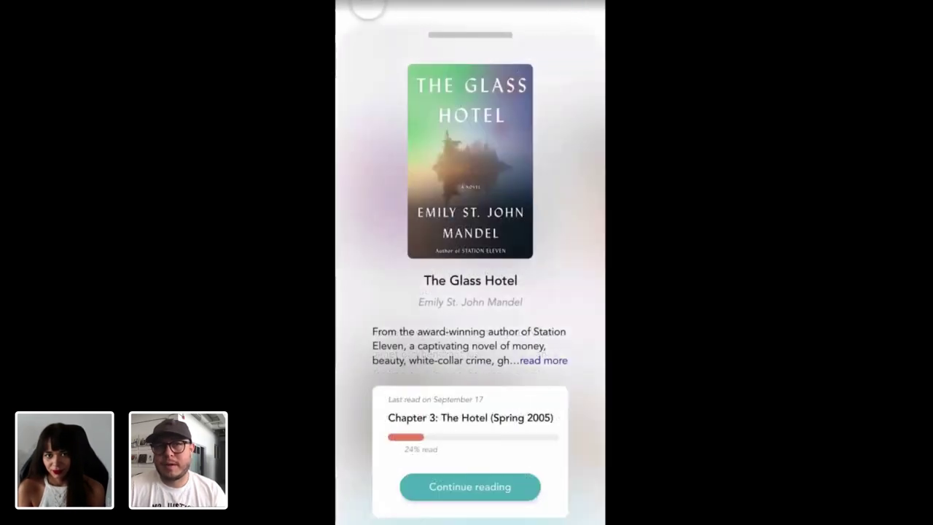
pyautogui.click(475, 33)
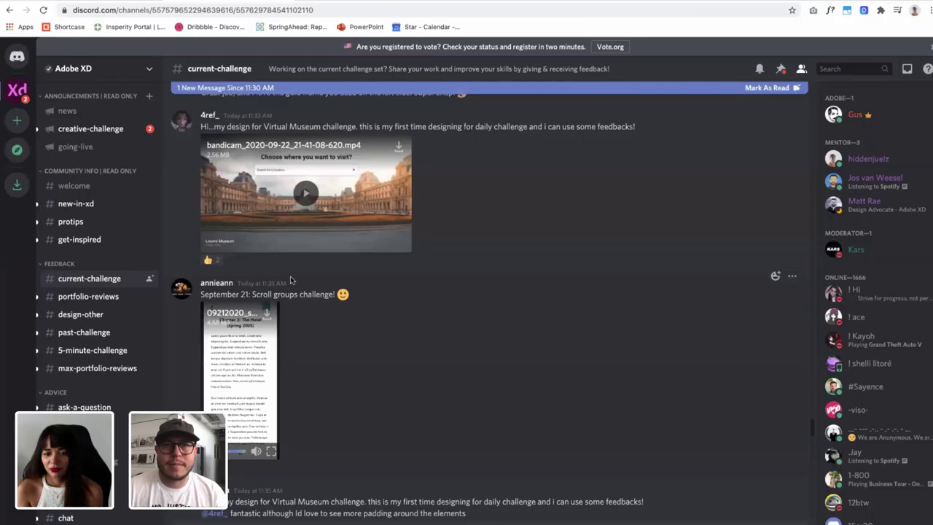
# Watch the Virtual Museum challenge video bandicam_2020-09-22_21-41-08-620.mp4 in full screen and return to the channel
pyautogui.scroll(3, 290, 281)
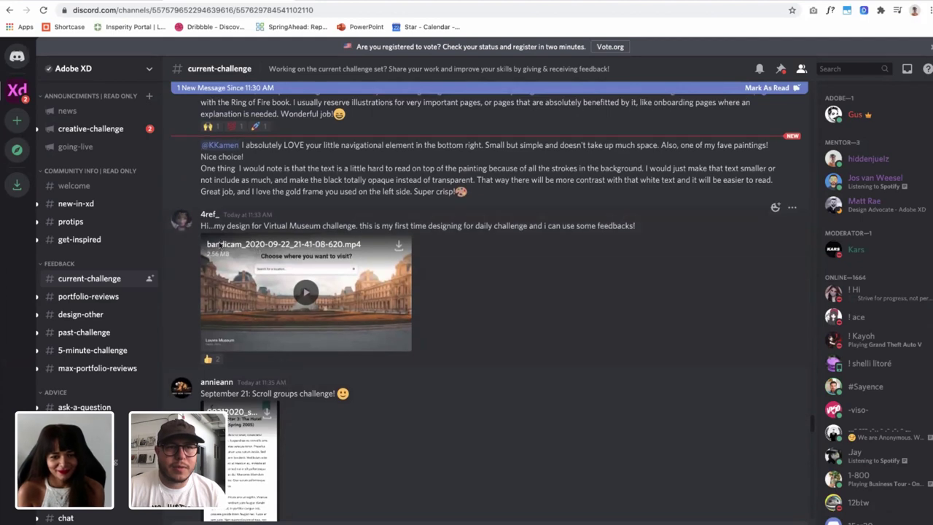
pyautogui.click(304, 294)
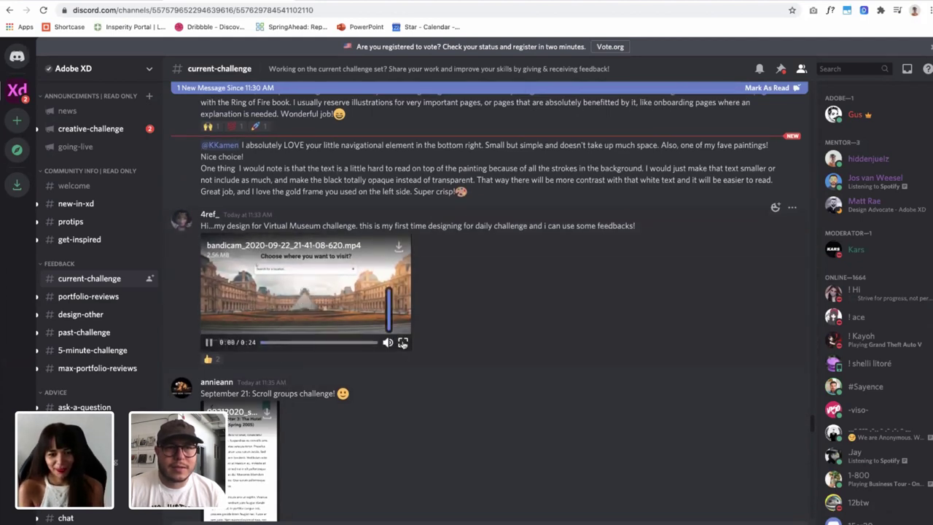
pyautogui.click(402, 330)
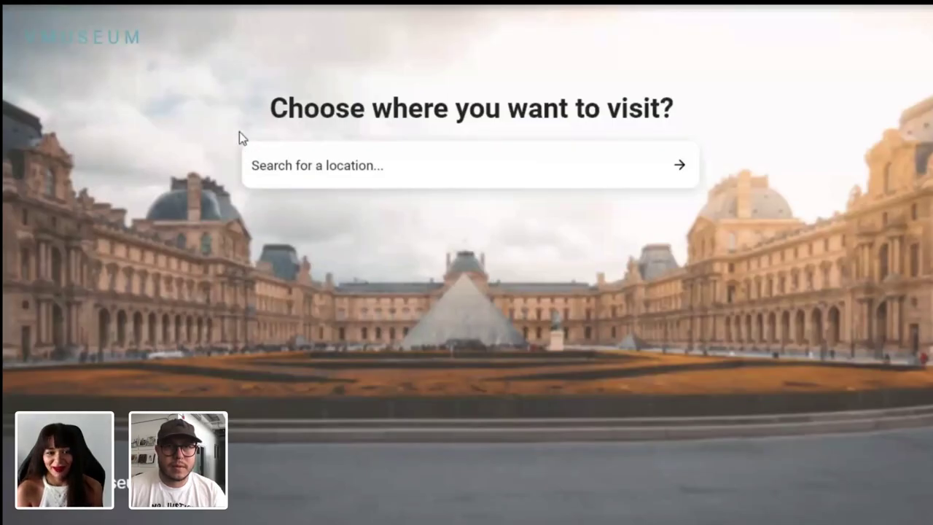
pyautogui.scroll(-3, 240, 138)
pyautogui.scroll(-10, 235, 143)
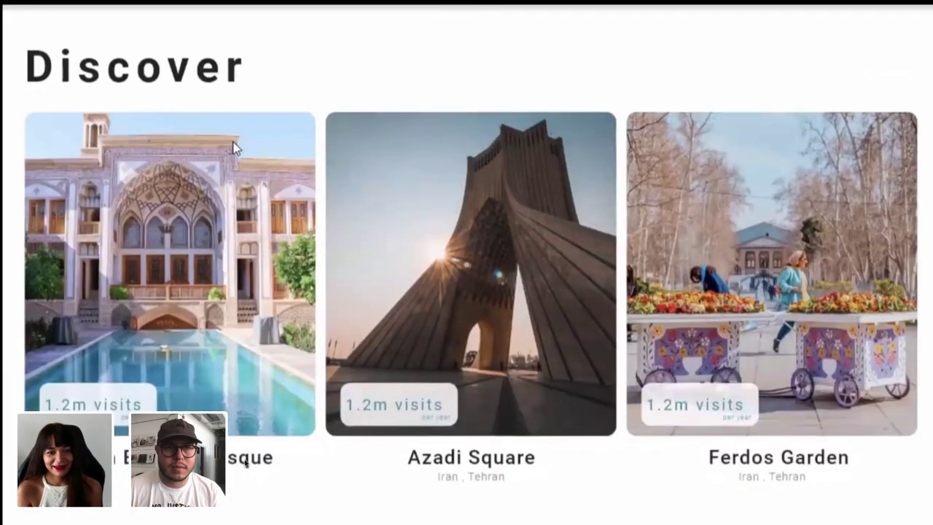
pyautogui.scroll(7, 290, 187)
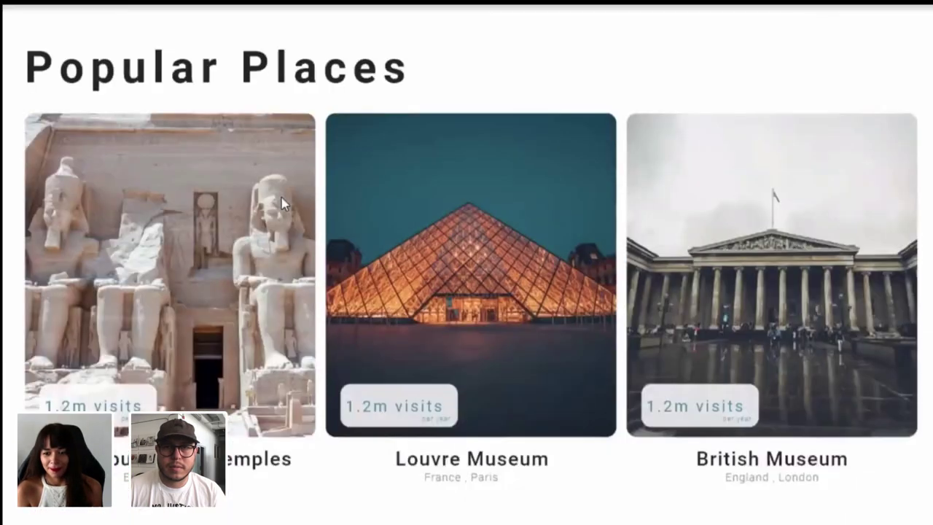
pyautogui.scroll(-1, 282, 197)
pyautogui.click(475, 205)
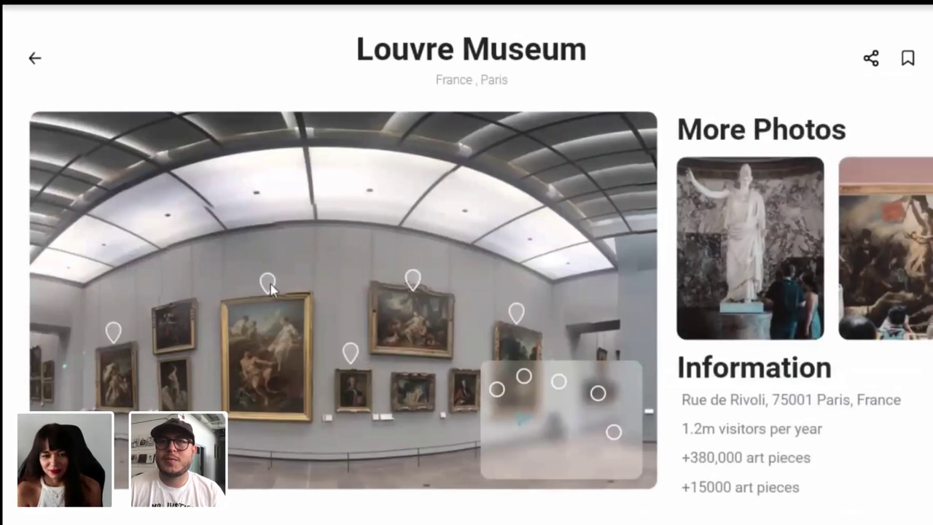
pyautogui.moveTo(271, 288)
pyautogui.click(408, 350)
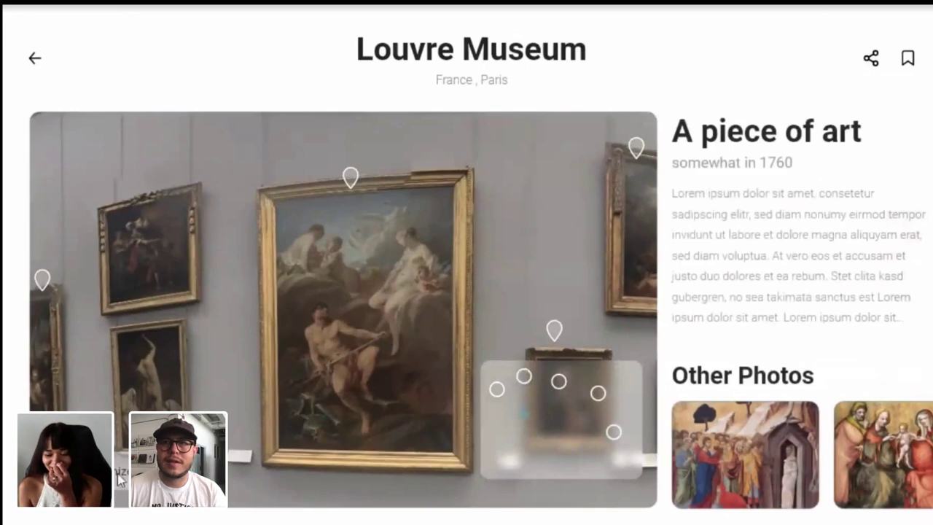
pyautogui.click(398, 373)
pyautogui.click(558, 382)
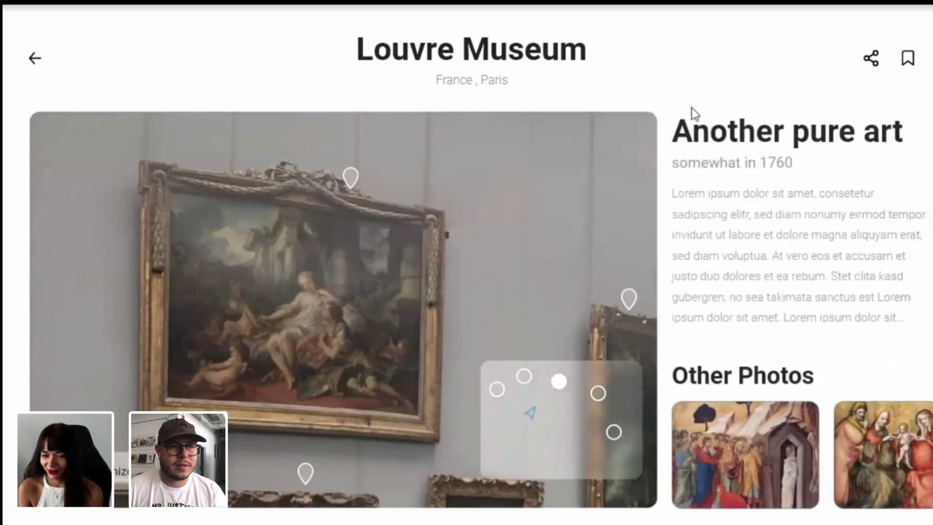
pyautogui.click(315, 371)
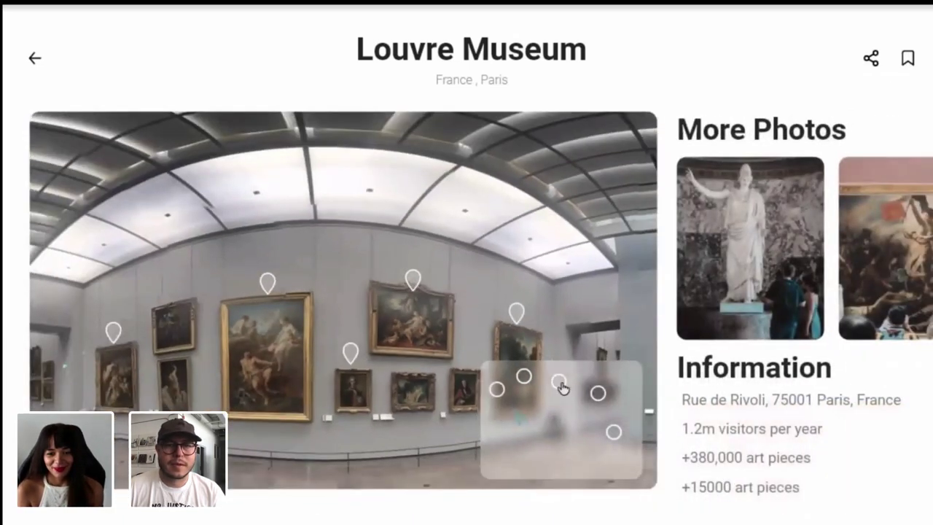
pyautogui.click(558, 382)
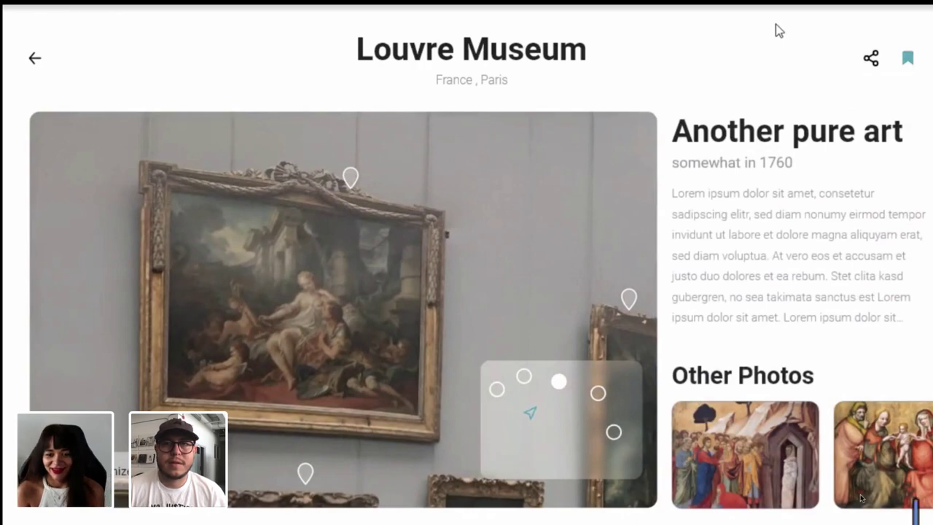
pyautogui.press('Escape')
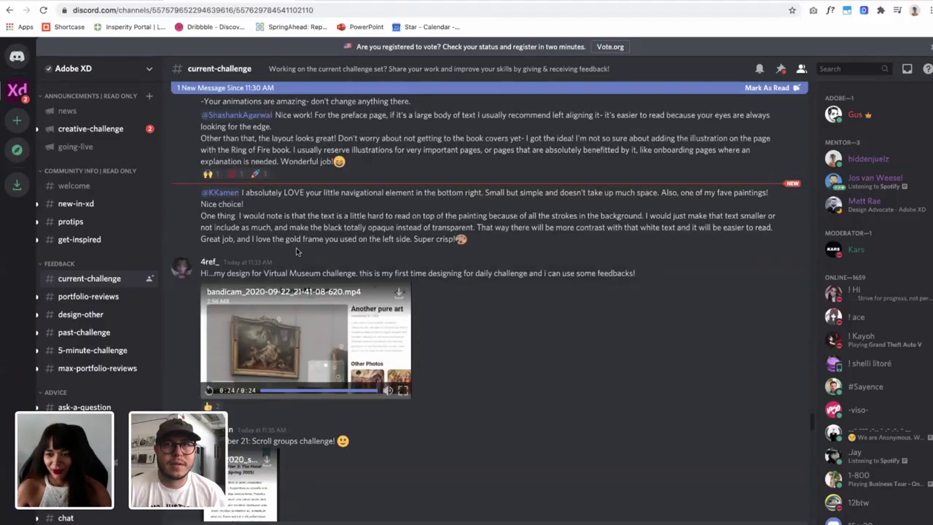
# Find the challenge 6 smoothie app design among the earlier messages and open its original image
pyautogui.scroll(5, 296, 251)
pyautogui.scroll(8, 296, 251)
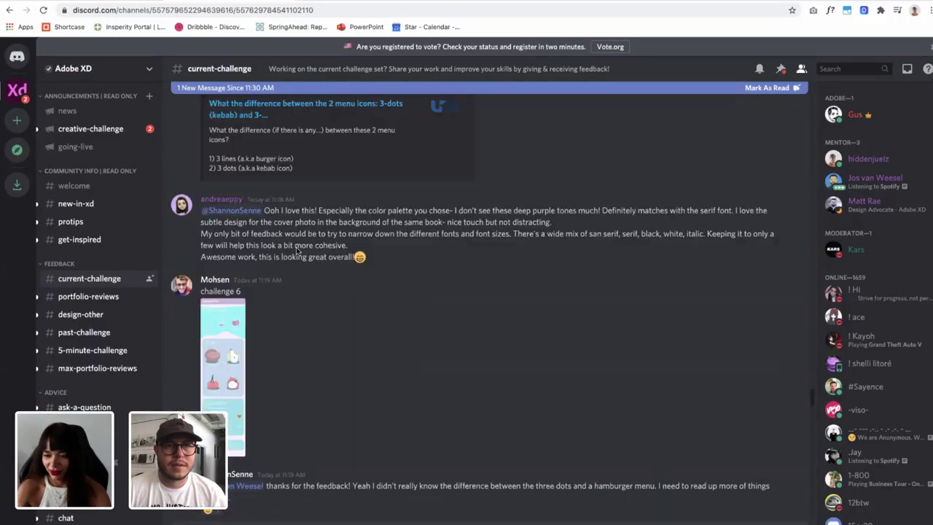
pyautogui.scroll(-5, 282, 284)
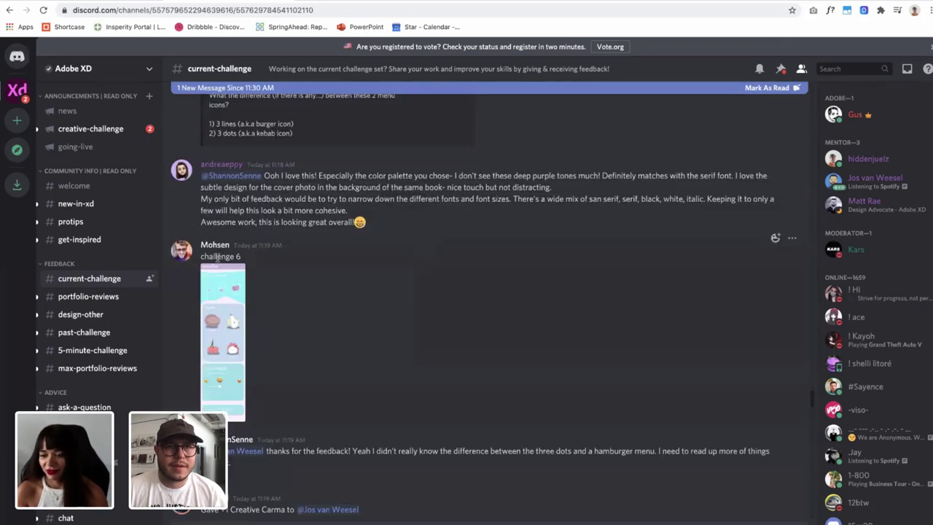
pyautogui.click(221, 286)
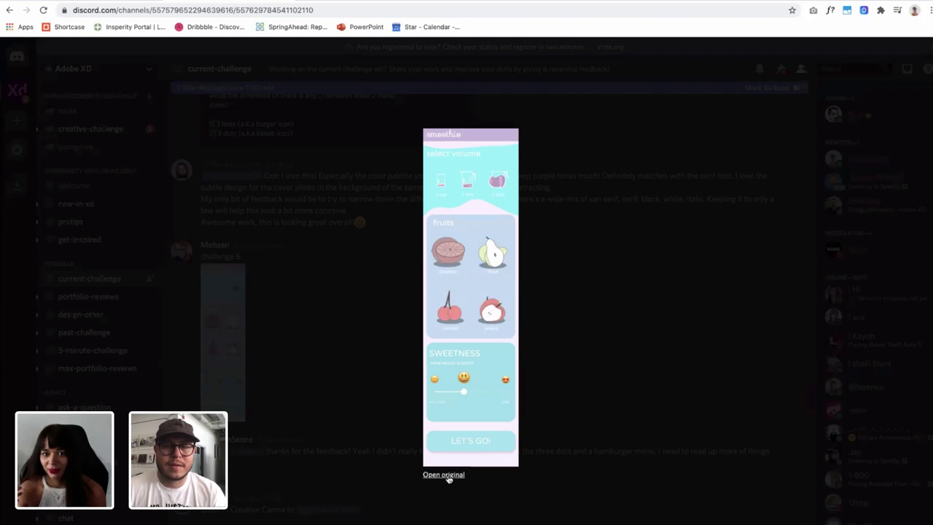
pyautogui.click(455, 248)
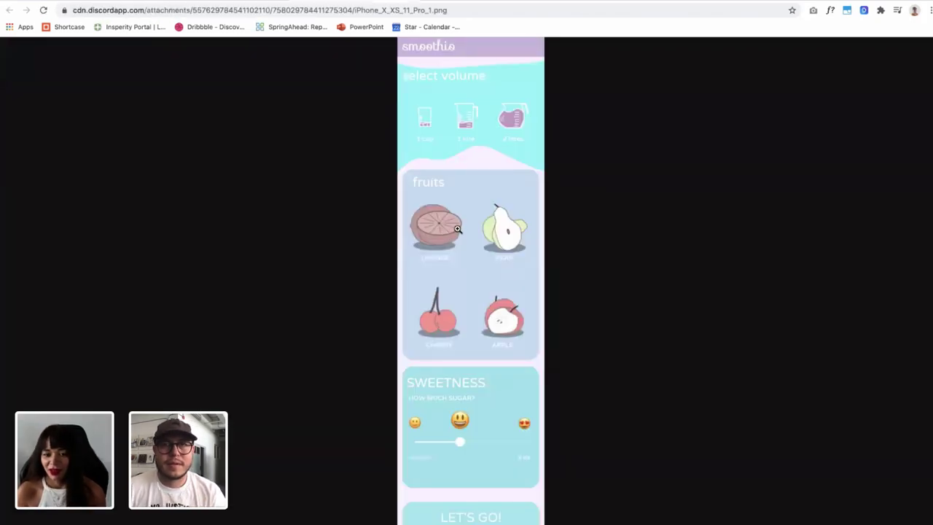
# Examine the smoothio header, volume selection and top of the fruits section in the enlarged design
pyautogui.scroll(6, 456, 227)
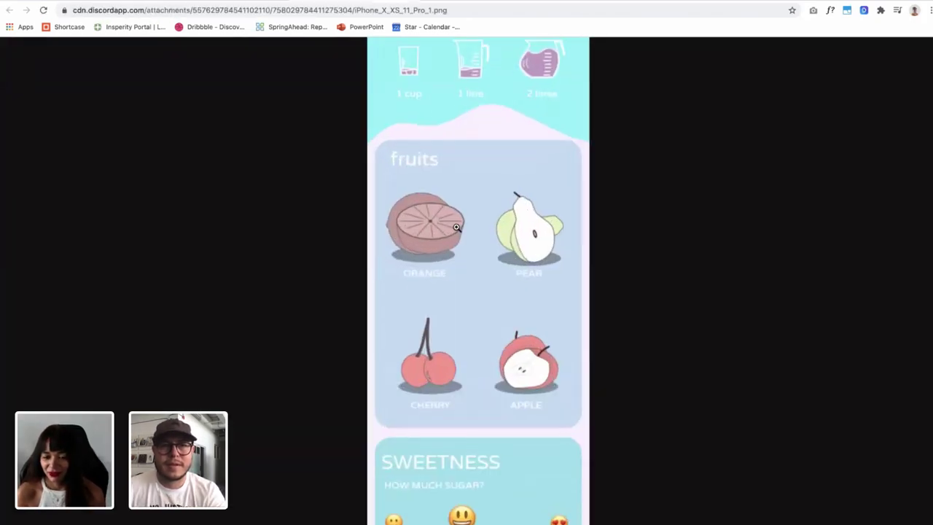
pyautogui.scroll(5, 456, 228)
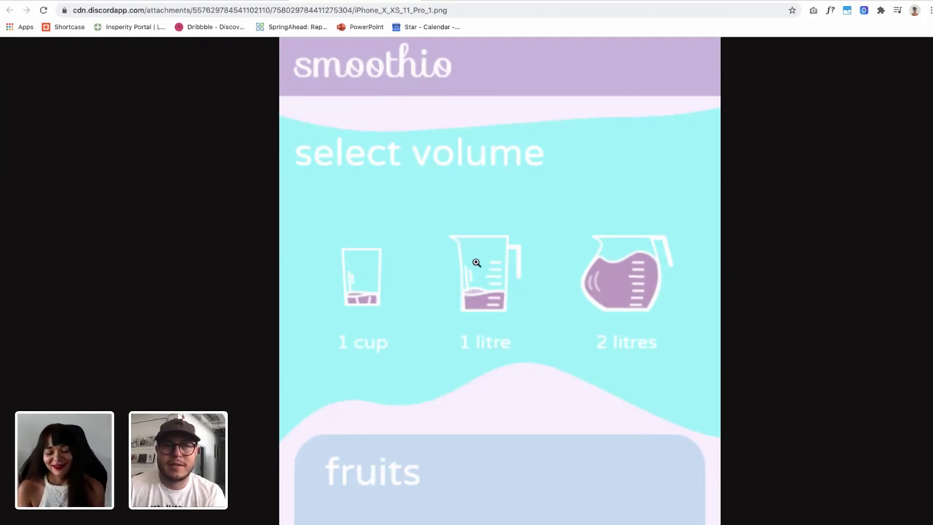
pyautogui.scroll(-3, 476, 263)
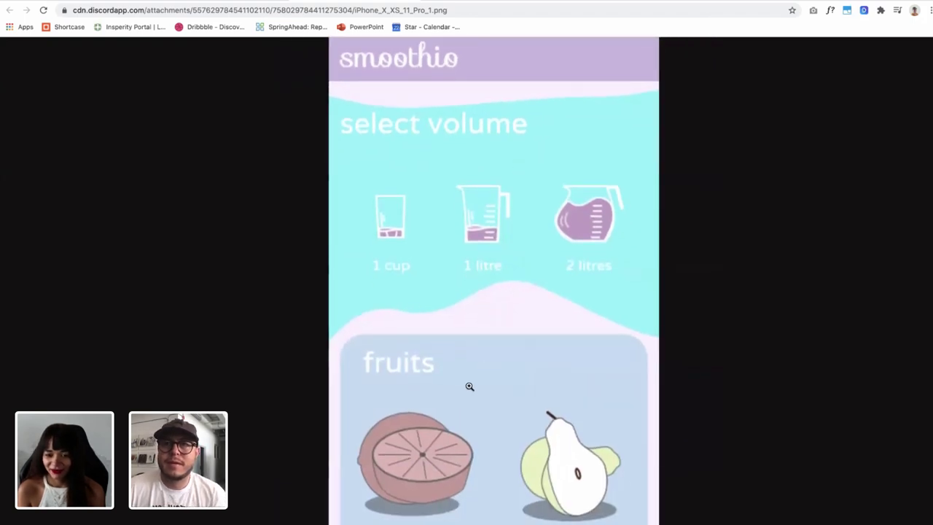
pyautogui.scroll(-2, 471, 402)
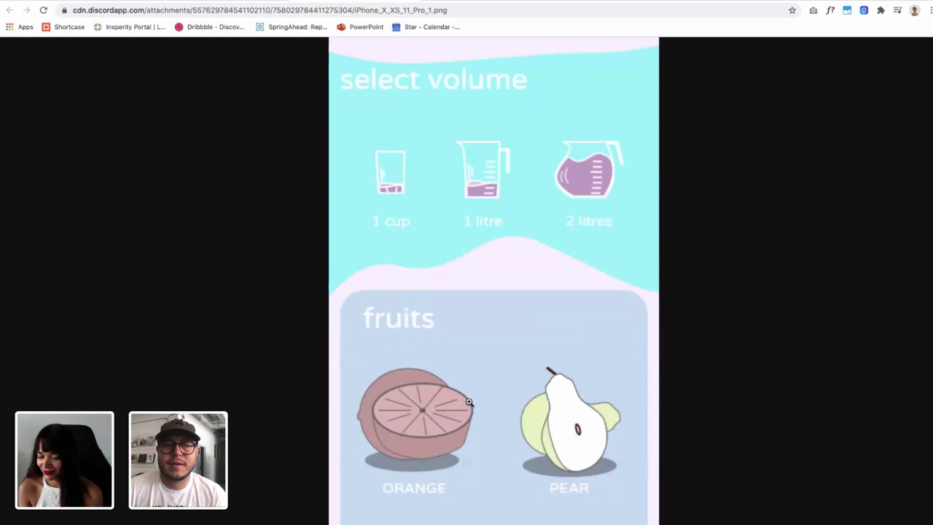
pyautogui.scroll(2, 470, 403)
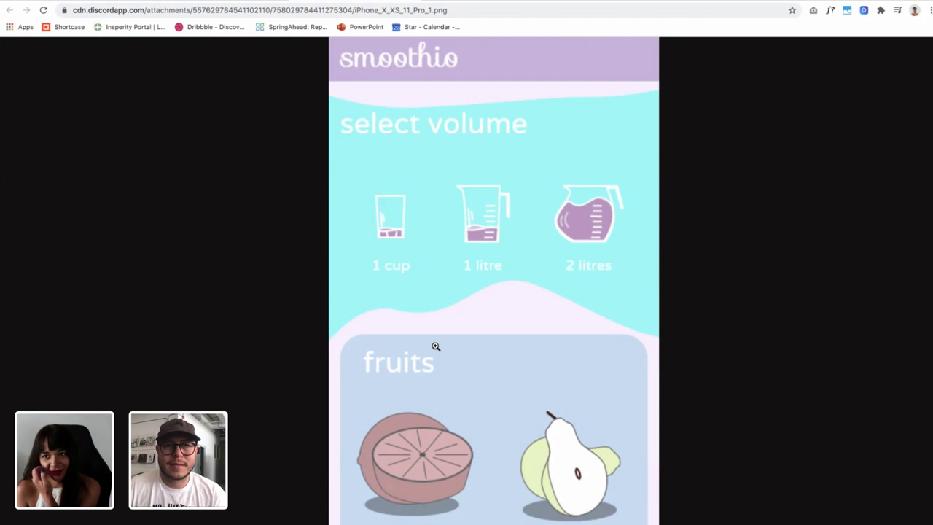
pyautogui.scroll(-2, 434, 344)
pyautogui.scroll(2, 435, 346)
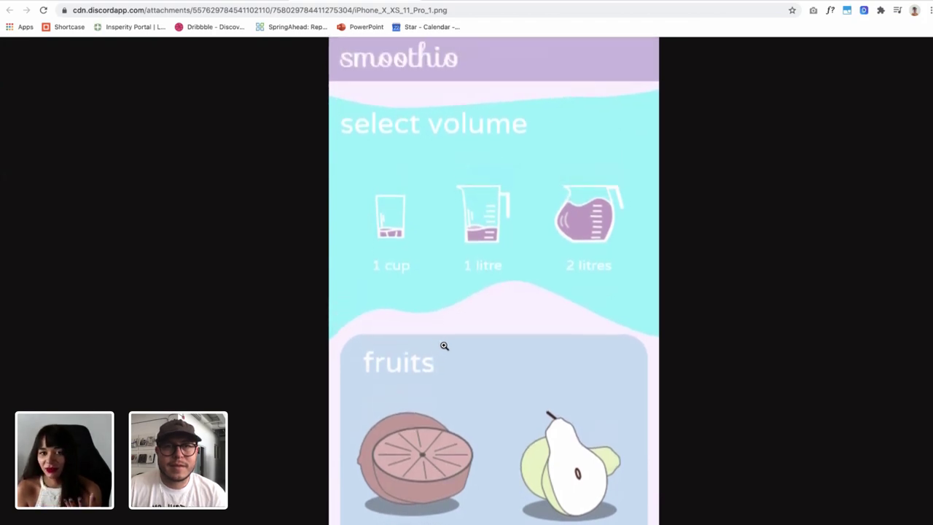
pyautogui.scroll(-2, 442, 347)
pyautogui.scroll(2, 443, 345)
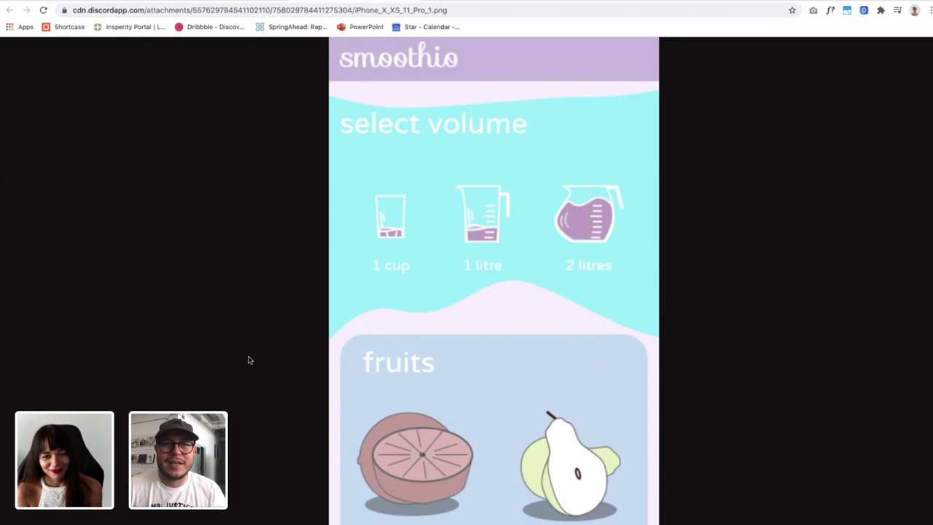
# Examine the design's fruits, sweetness slider and LET'S GO! button, and return to the current-challenge channel
pyautogui.scroll(-1, 230, 385)
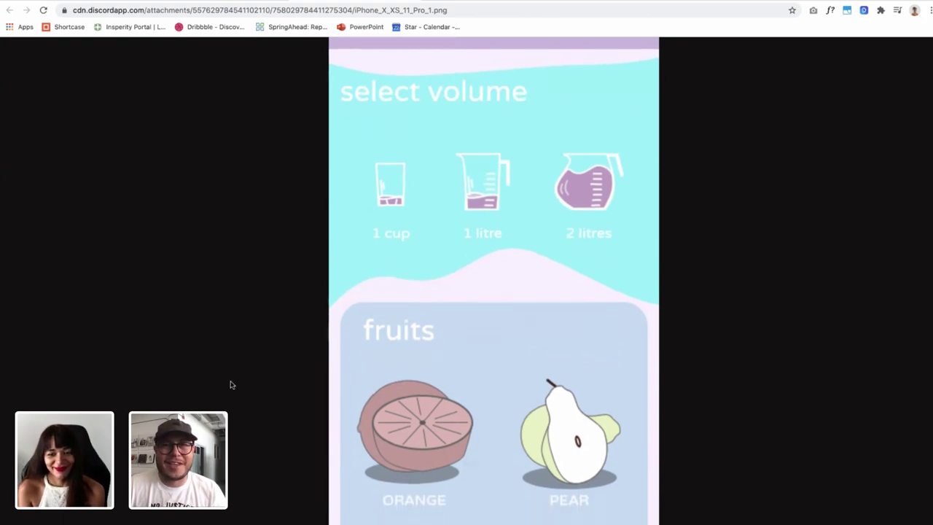
pyautogui.scroll(-5, 232, 383)
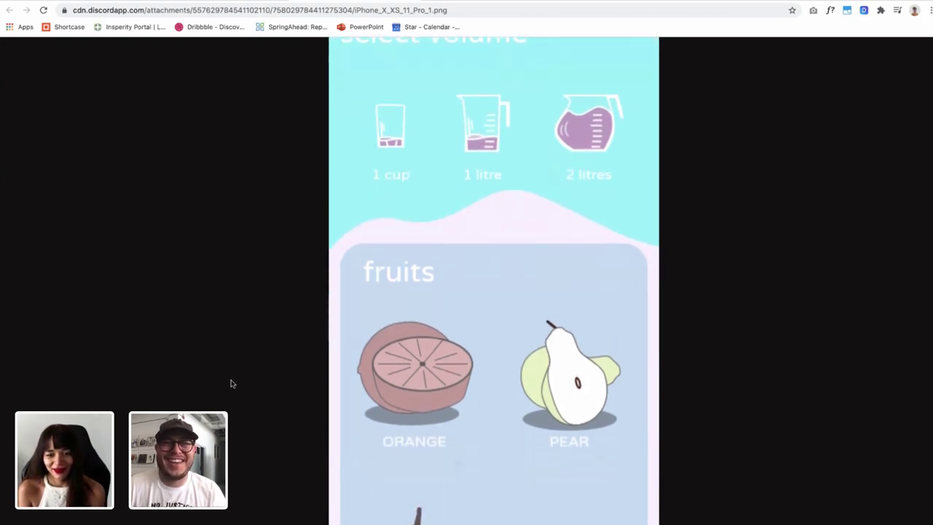
pyautogui.scroll(-5, 231, 383)
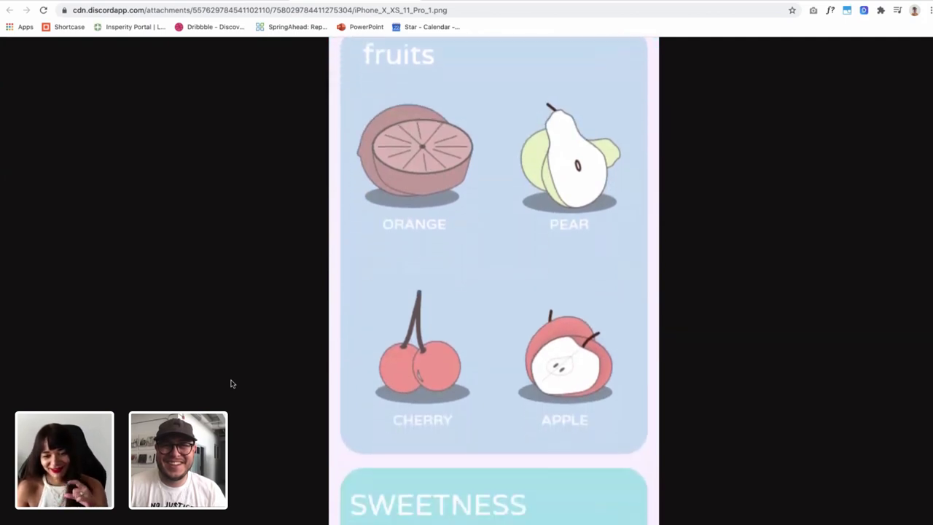
pyautogui.scroll(-3, 230, 384)
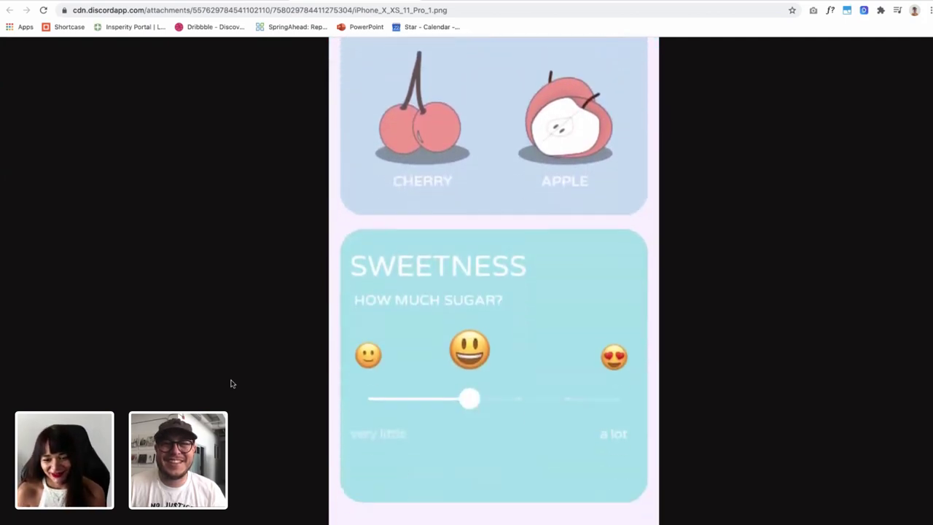
pyautogui.scroll(-2, 231, 383)
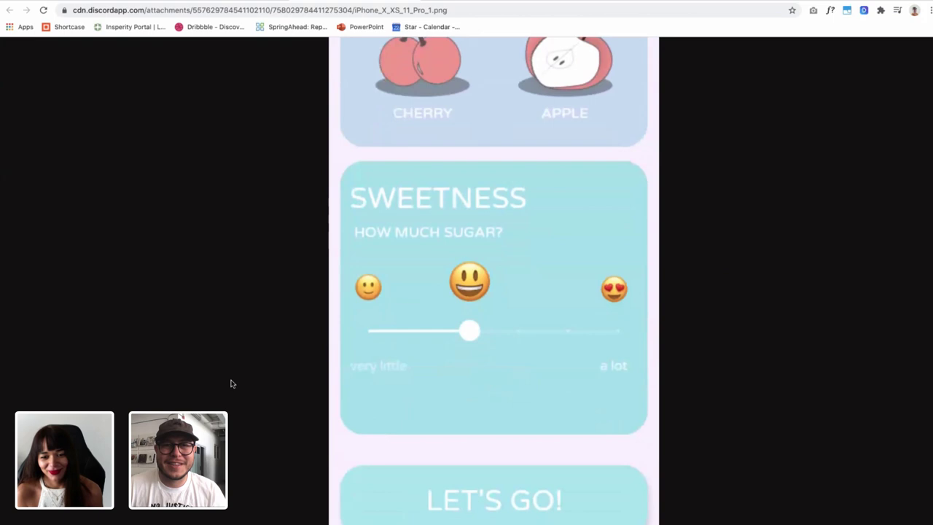
pyautogui.scroll(2, 230, 384)
pyautogui.scroll(-2, 231, 384)
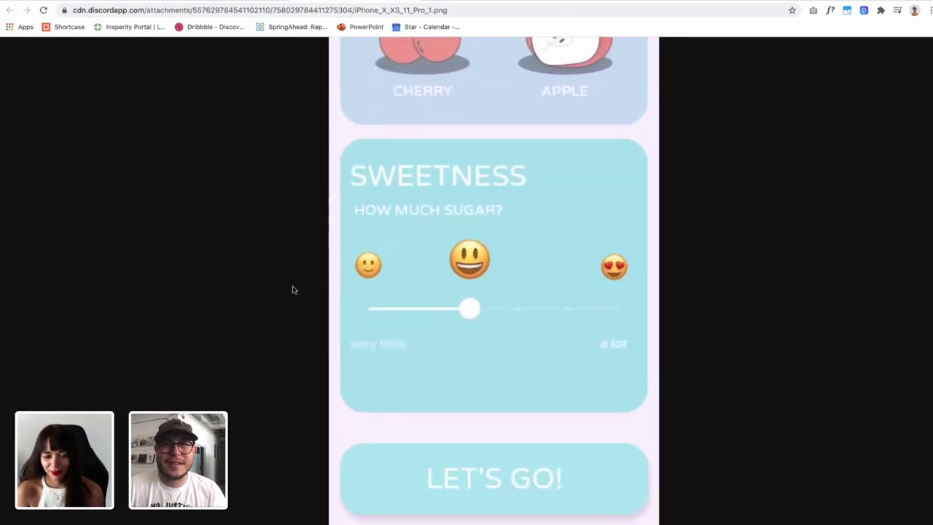
pyautogui.scroll(-1, 273, 330)
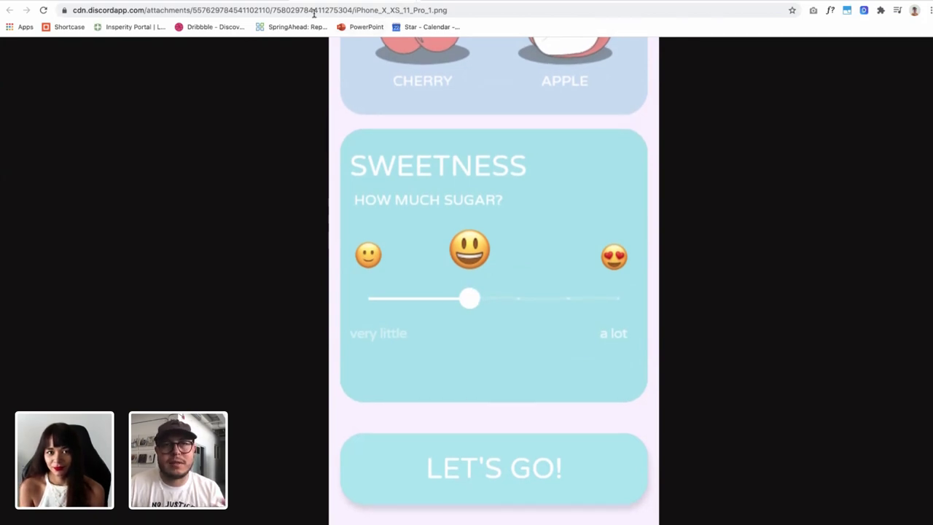
pyautogui.press('super+w')
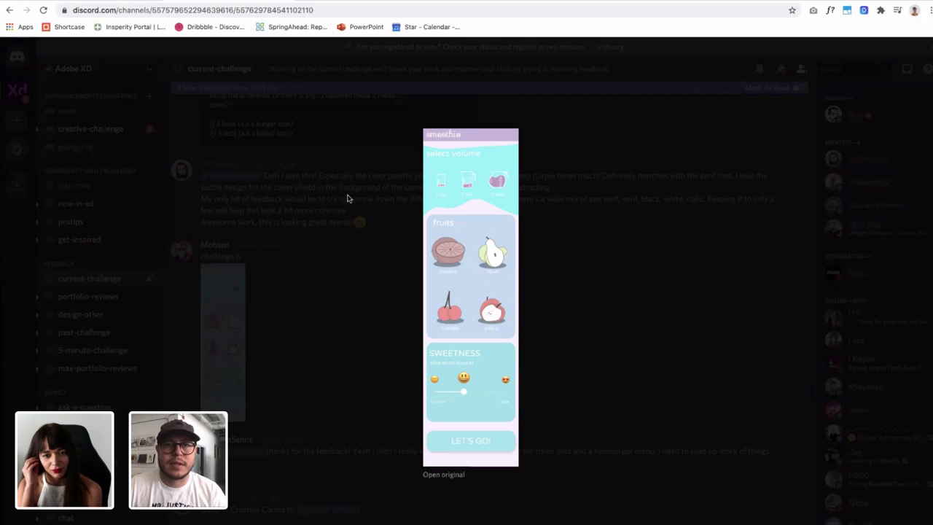
pyautogui.click(363, 330)
# Find the re-shared Day 2 Virtoura post among the earlier messages and play its linked prototype video, virtoura.mp4
pyautogui.scroll(5, 365, 330)
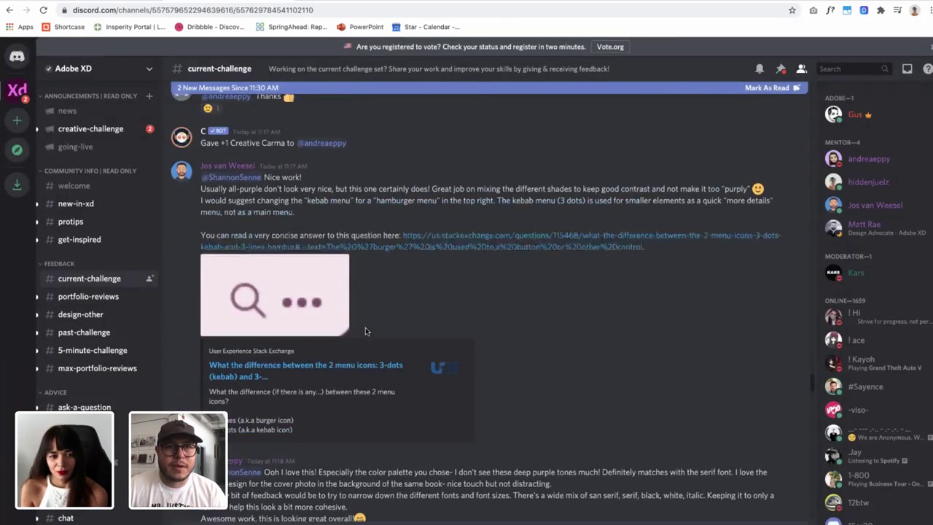
pyautogui.scroll(5, 365, 328)
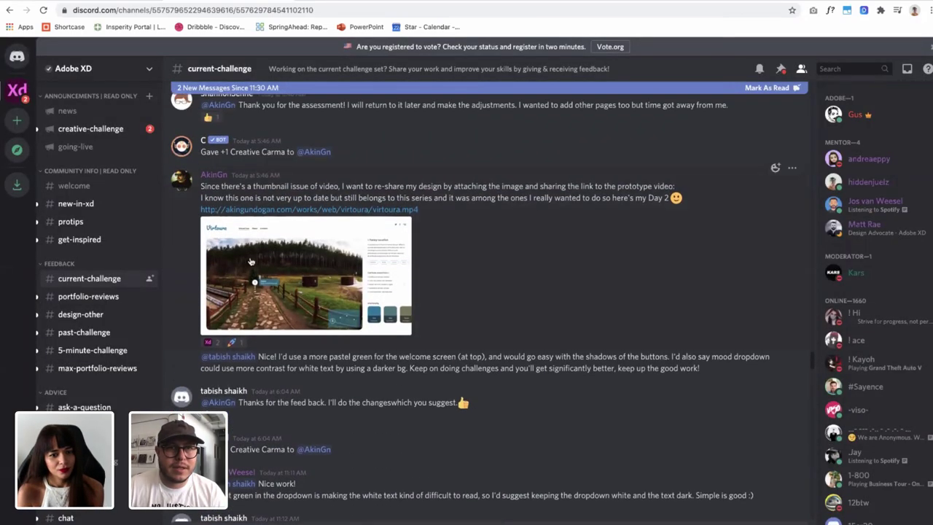
pyautogui.scroll(2, 250, 261)
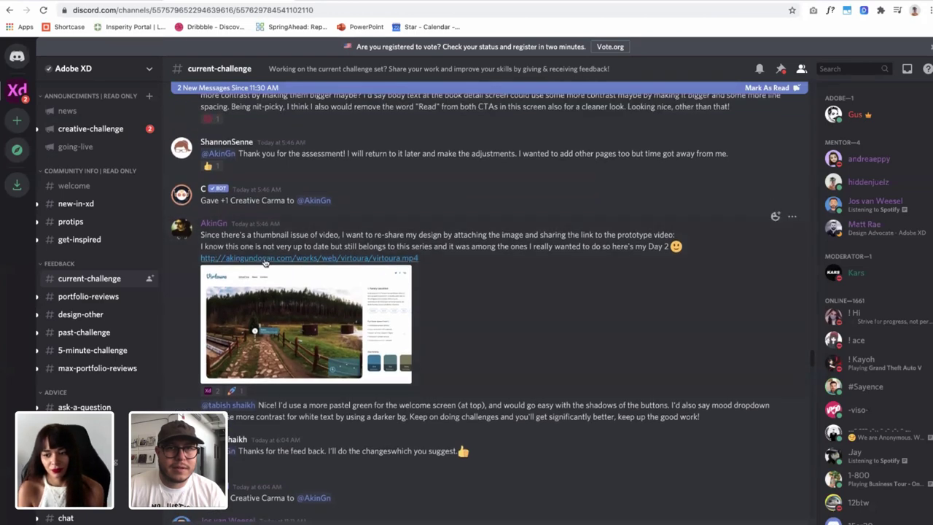
pyautogui.click(265, 259)
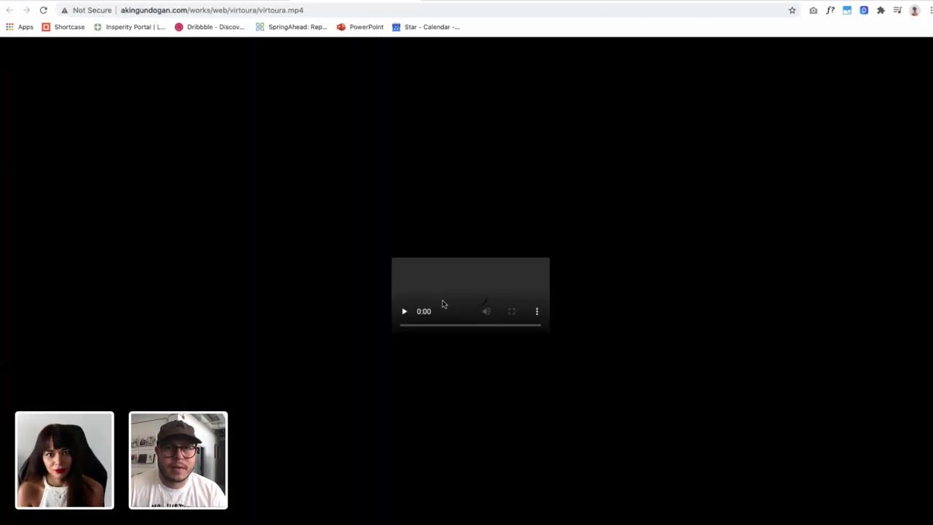
pyautogui.click(407, 312)
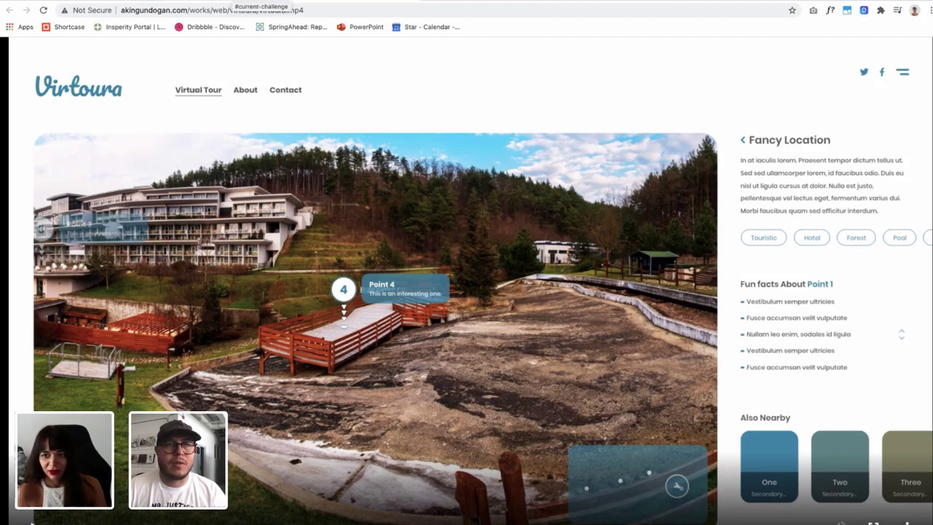
# Find the DCC-EBook day 5 submission among the earlier current-challenge messages and watch its video full screen before returning to the channel
pyautogui.click(261, 2)
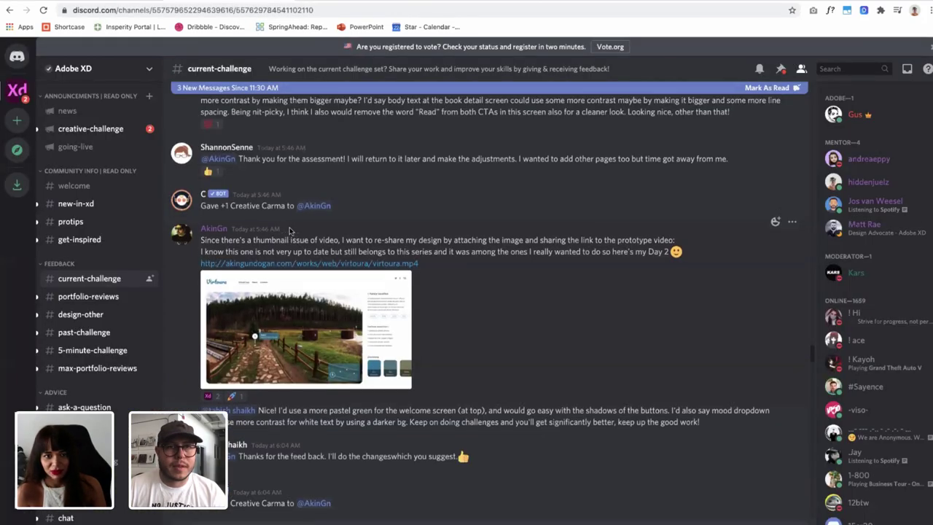
pyautogui.scroll(10, 290, 228)
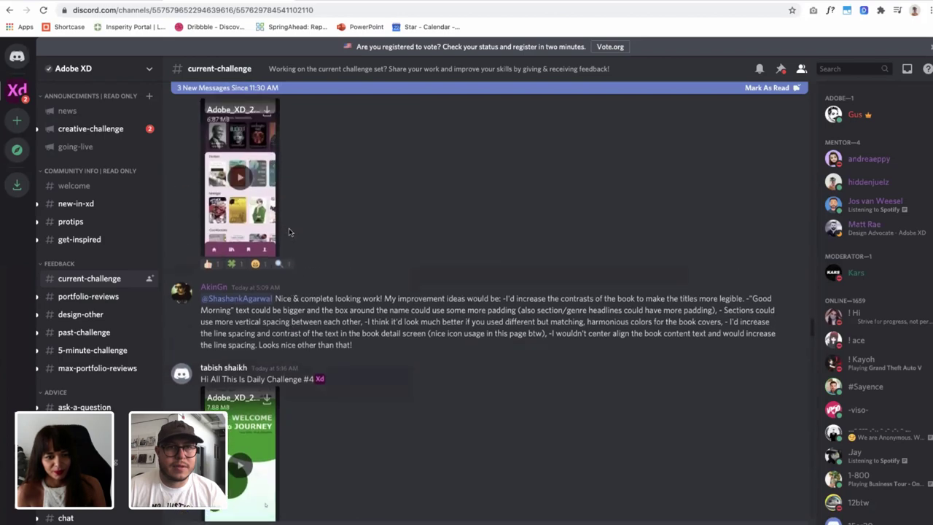
pyautogui.scroll(10, 288, 232)
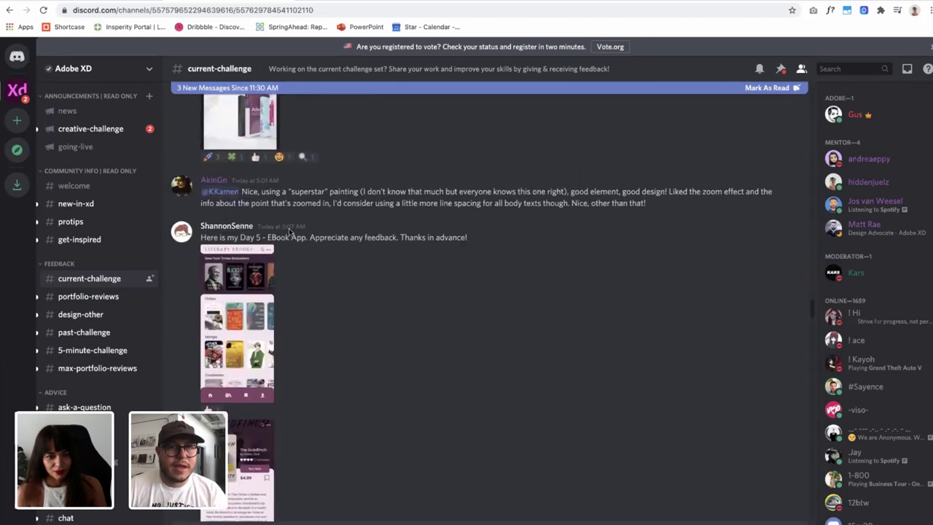
pyautogui.scroll(2, 289, 232)
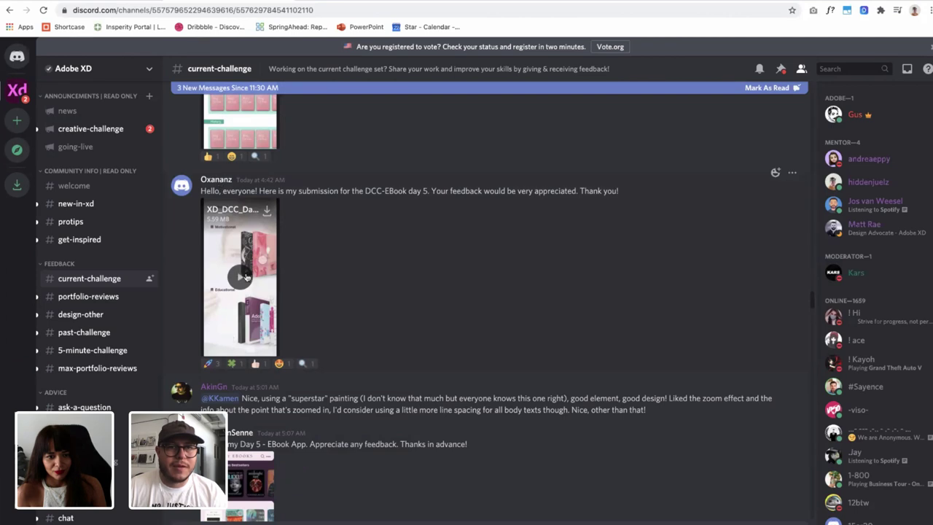
pyautogui.click(246, 277)
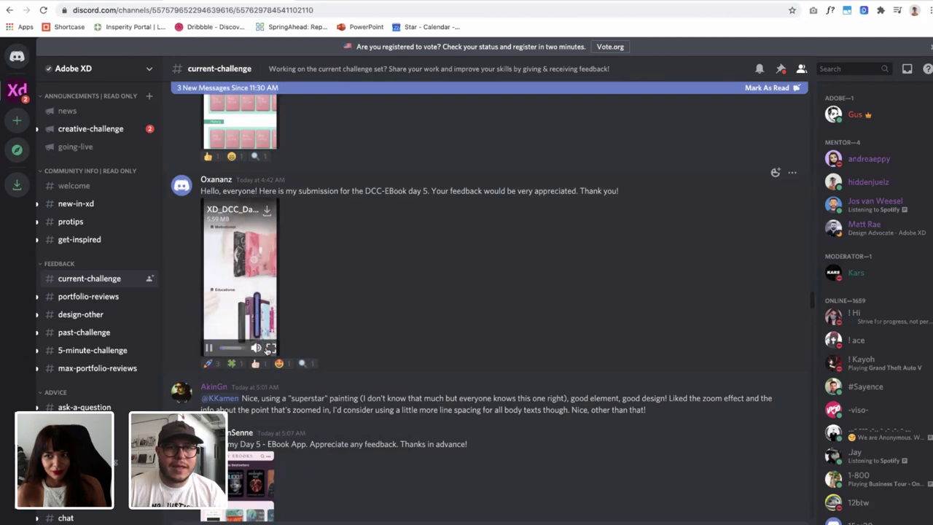
pyautogui.click(270, 348)
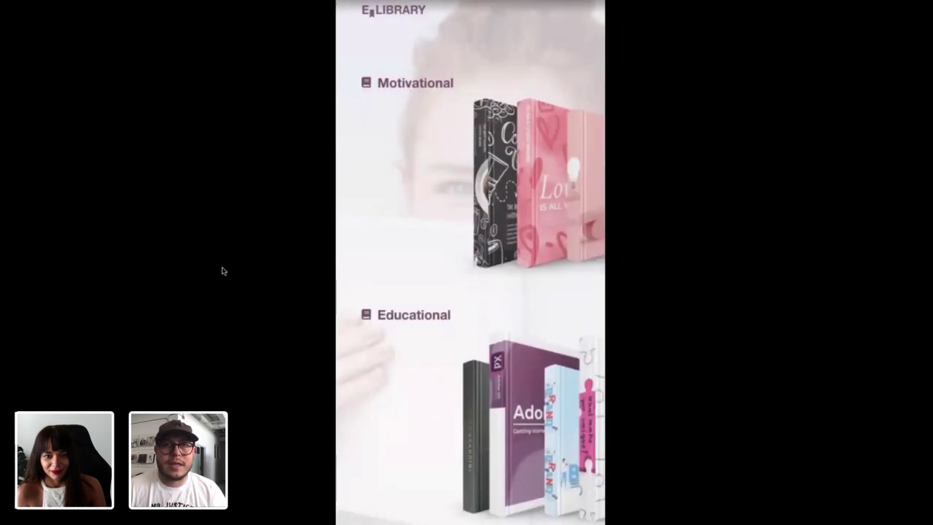
pyautogui.click(211, 296)
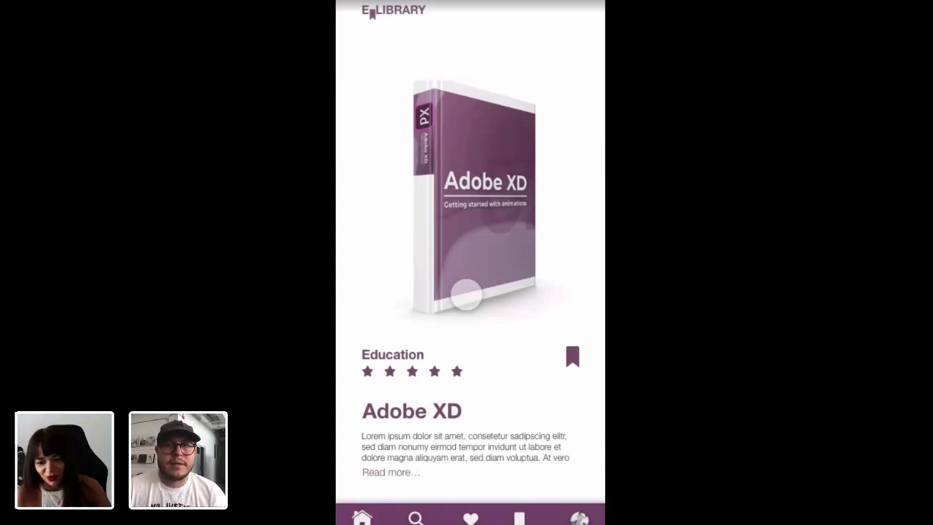
pyautogui.press('Escape')
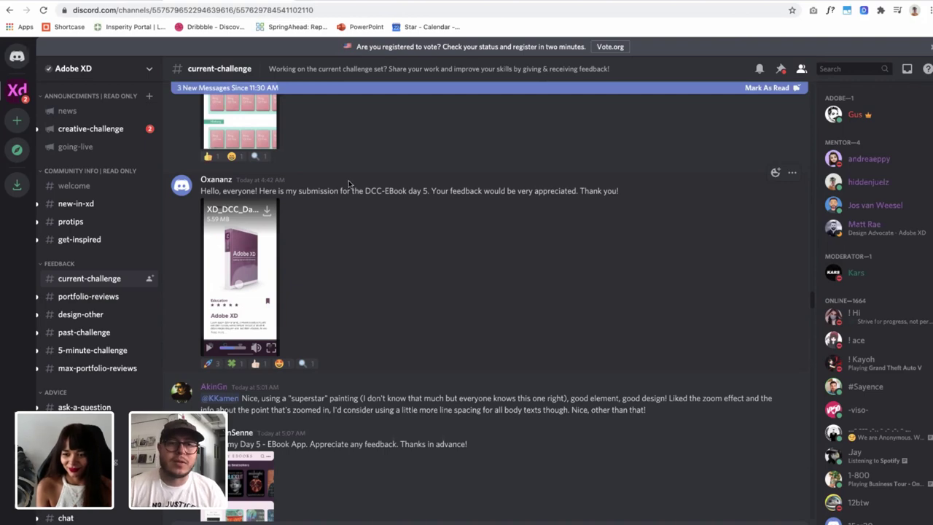
# Switch to the Storyteller document in Adobe XD and examine its Create, Images, Fonts, Motion, Layers and Draw artboard rows
pyautogui.scroll(-10, 298, 265)
pyautogui.scroll(-5, 331, 295)
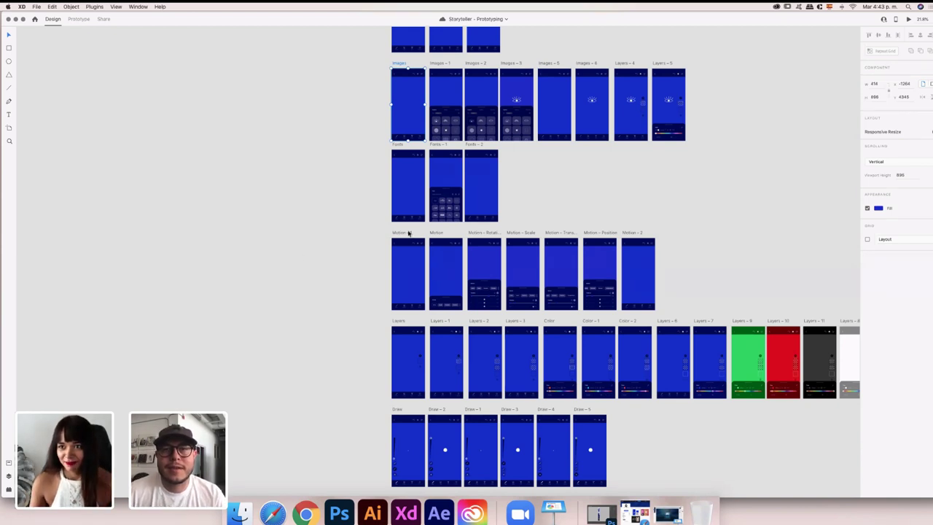
pyautogui.scroll(5, 408, 233)
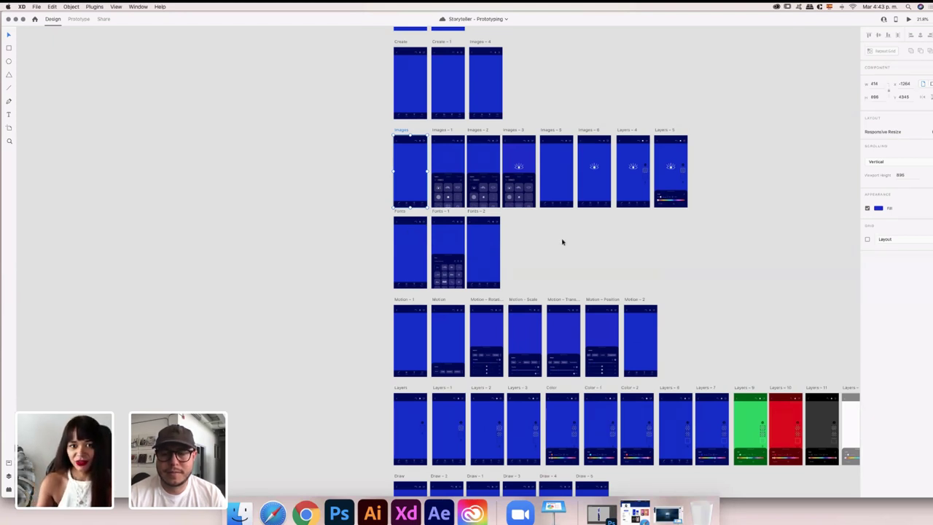
pyautogui.scroll(3, 481, 212)
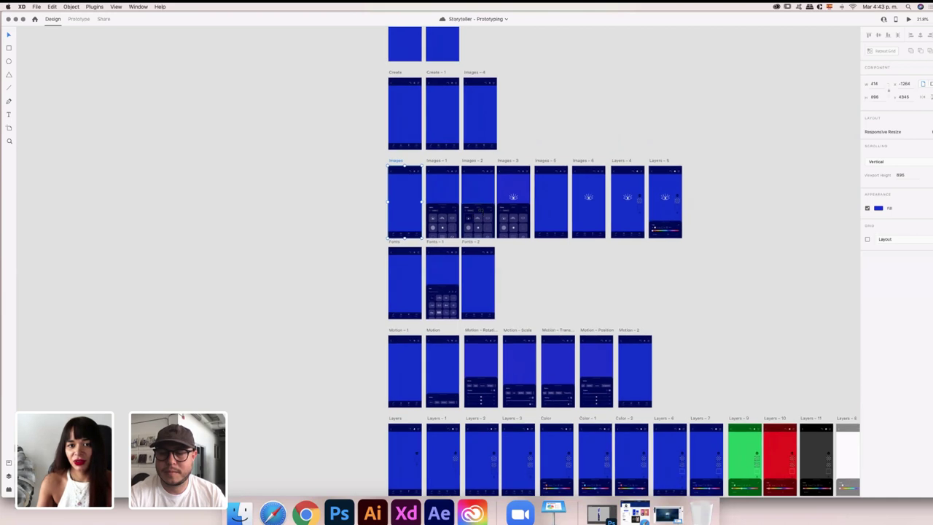
pyautogui.hscroll(3, 482, 212)
pyautogui.scroll(-2, 482, 212)
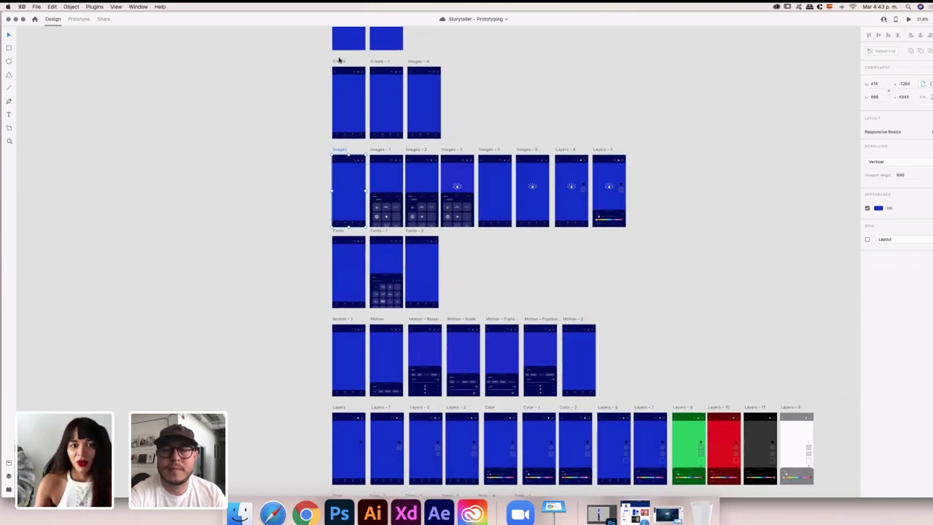
pyautogui.scroll(-3, 650, 290)
pyautogui.hscroll(1, 650, 290)
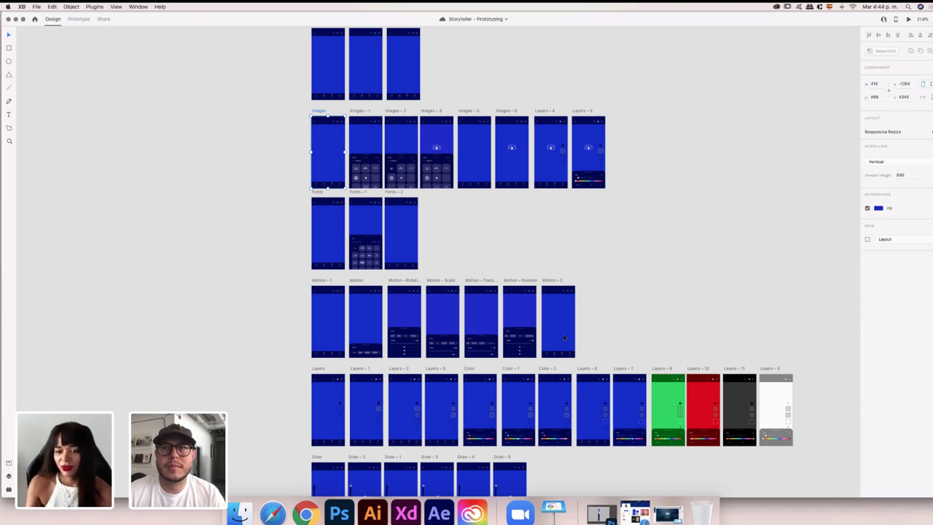
pyautogui.scroll(-5, 503, 314)
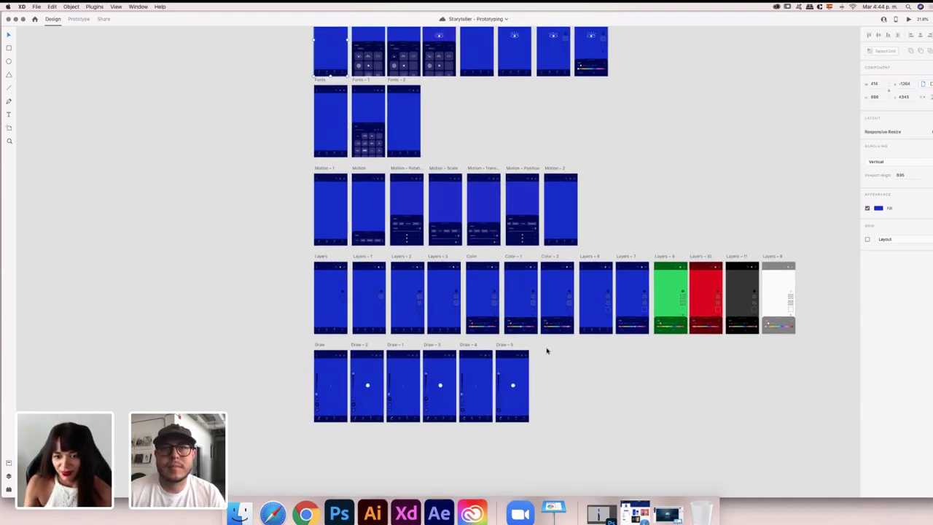
pyautogui.hscroll(-2, 488, 313)
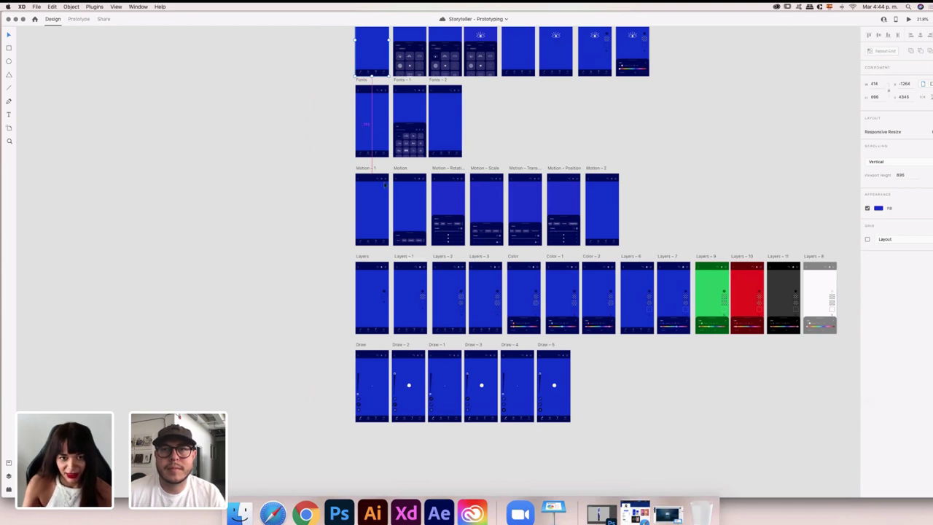
# Preview the prototype from the Motion – 1 artboard and browse the motion option row through to Transparency and back
pyautogui.scroll(5, 385, 184)
pyautogui.scroll(-1, 379, 169)
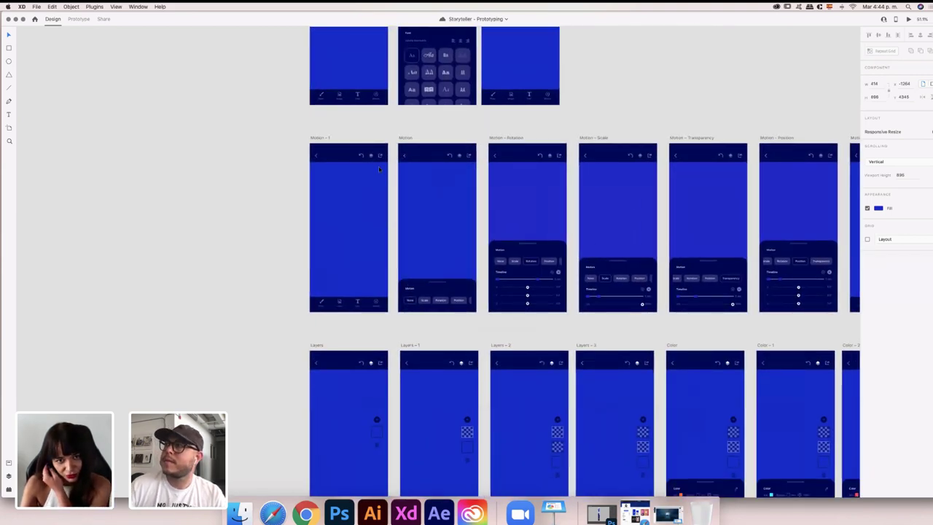
pyautogui.click(321, 137)
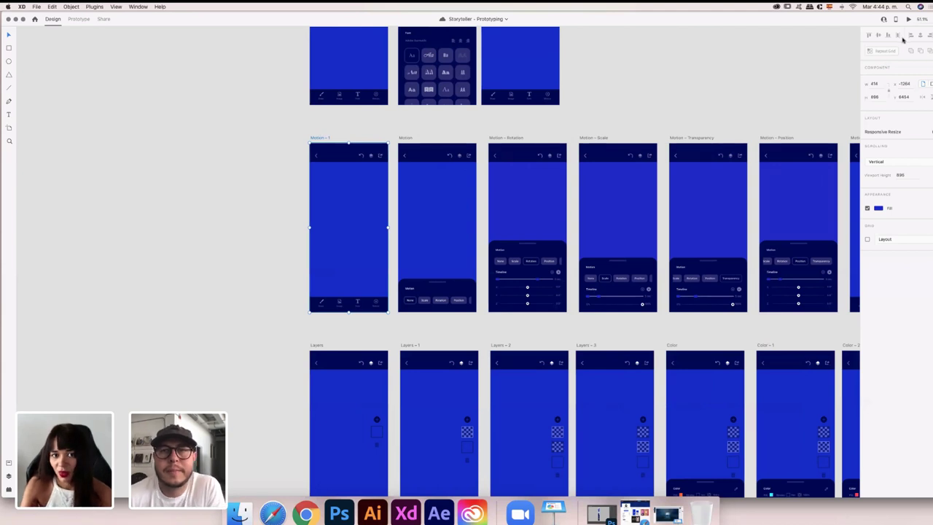
pyautogui.click(908, 19)
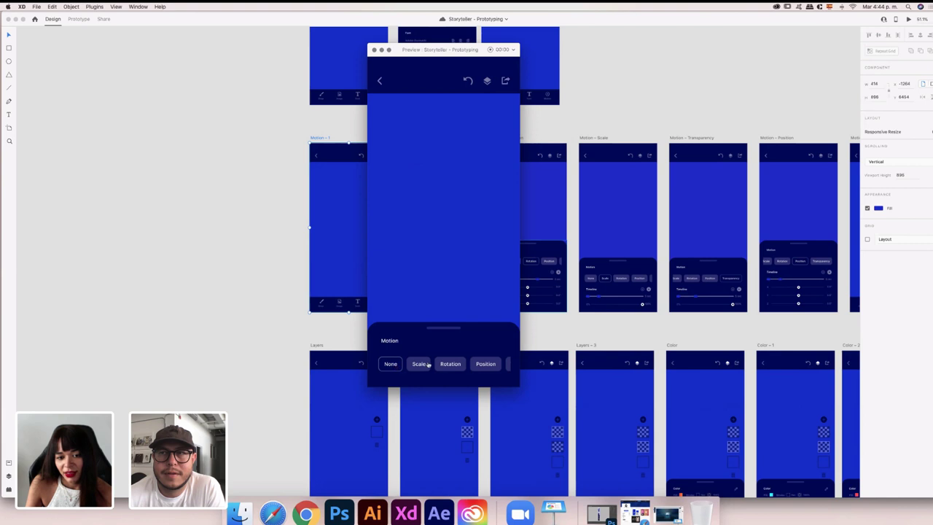
pyautogui.hscroll(1, 433, 366)
pyautogui.hscroll(3, 433, 366)
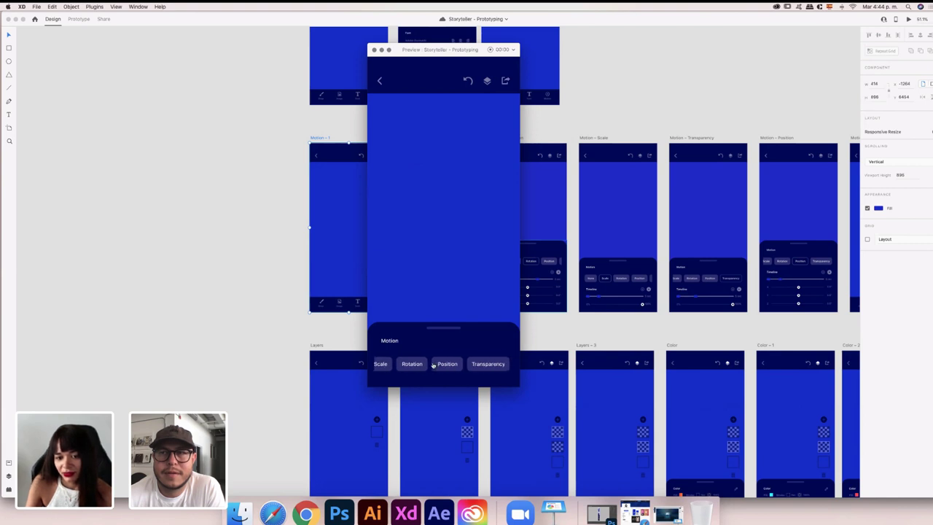
pyautogui.hscroll(-4, 433, 366)
pyautogui.hscroll(3, 433, 366)
pyautogui.hscroll(-3, 433, 366)
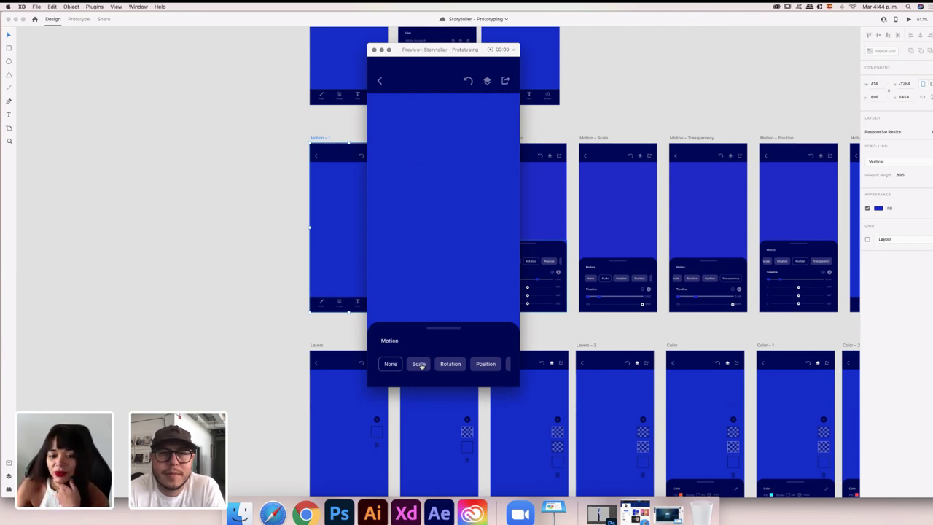
# Test the Scale, Rotation and Position options in the prototype, dismiss the Motion panel and close the preview
pyautogui.click(420, 365)
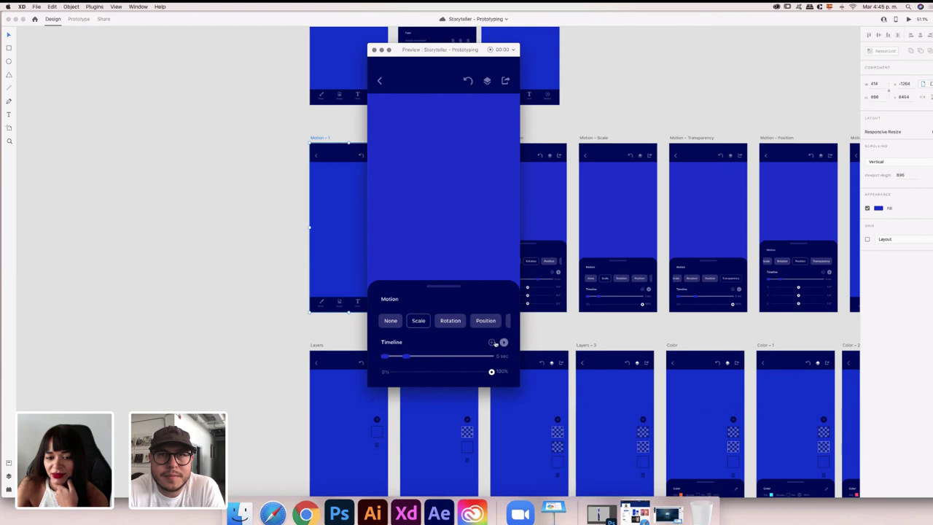
pyautogui.click(445, 324)
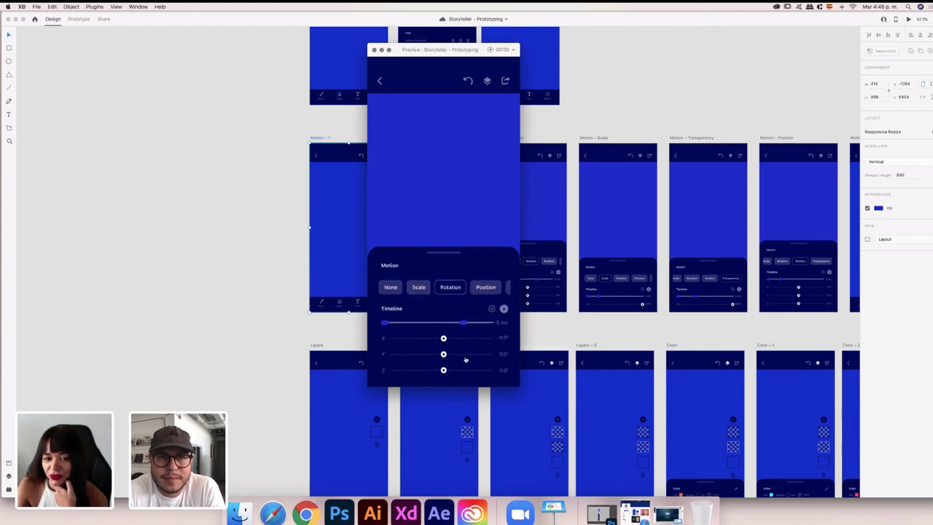
pyautogui.click(486, 287)
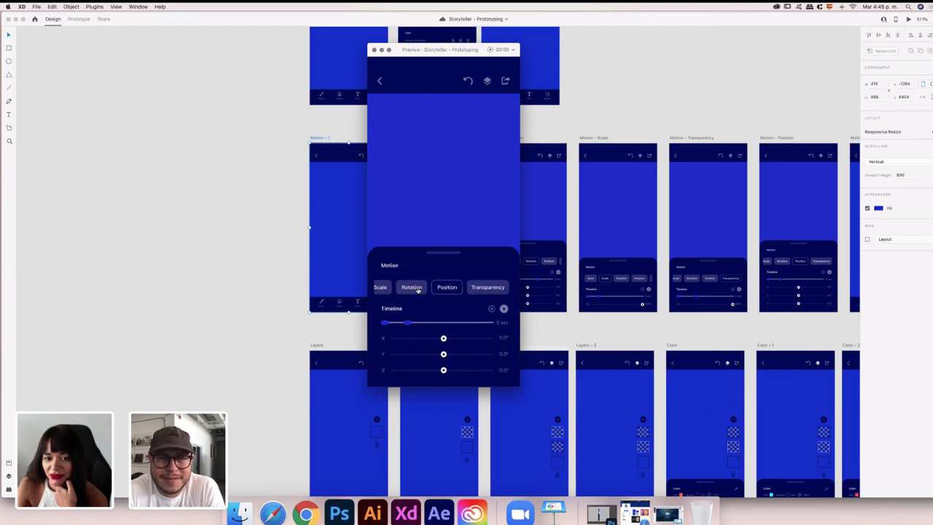
pyautogui.click(418, 290)
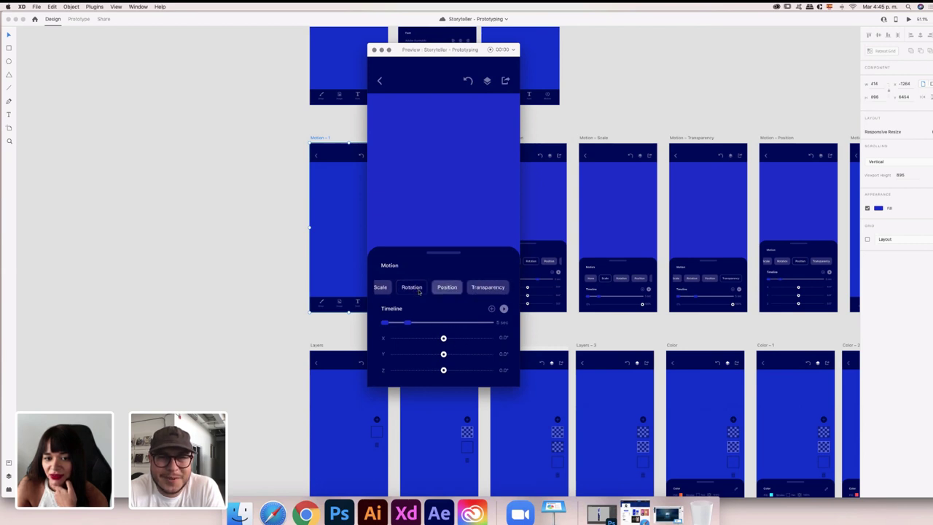
pyautogui.click(483, 263)
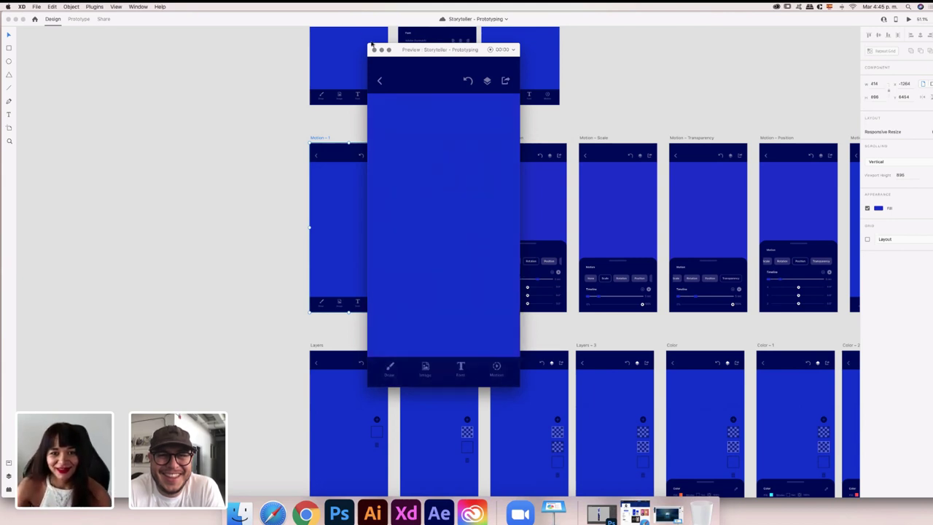
pyautogui.click(374, 49)
# Inspect the Motion artboard's panel and its scrolling option row, and compare them with the Motion – Rotation panel
pyautogui.press('super+1')
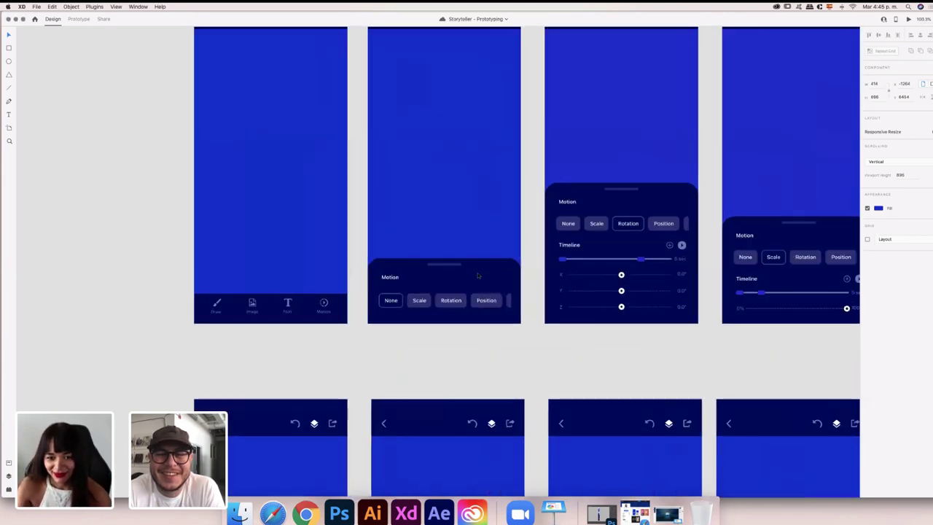
pyautogui.click(478, 276)
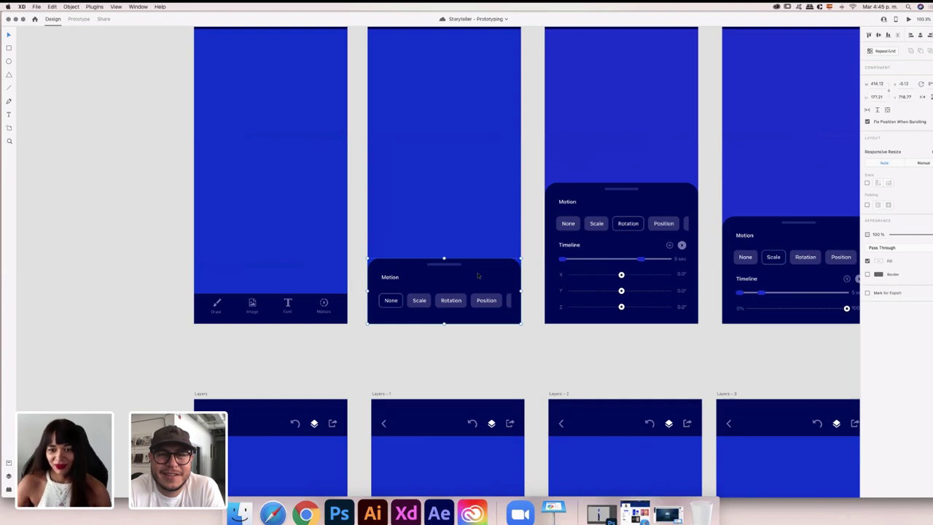
pyautogui.hscroll(3, 478, 275)
pyautogui.scroll(3, 478, 276)
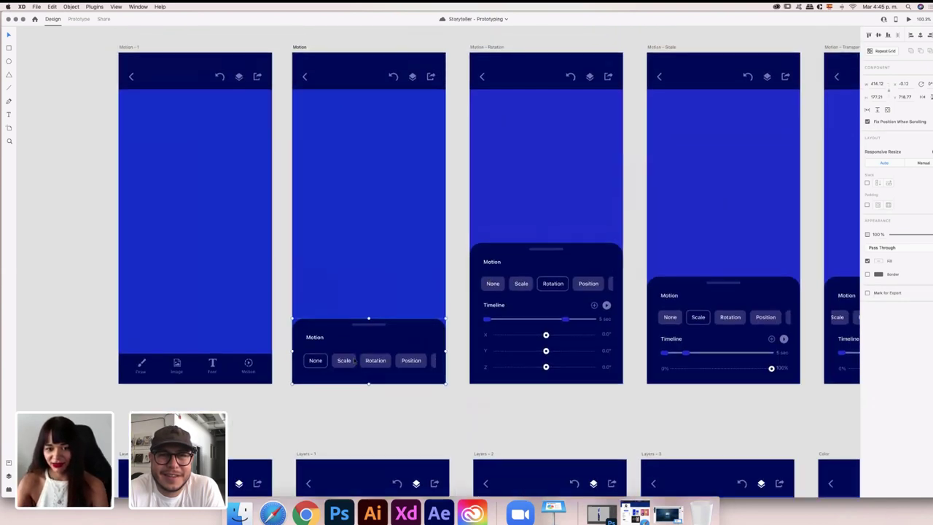
pyautogui.doubleClick(354, 361)
pyautogui.hscroll(1, 365, 363)
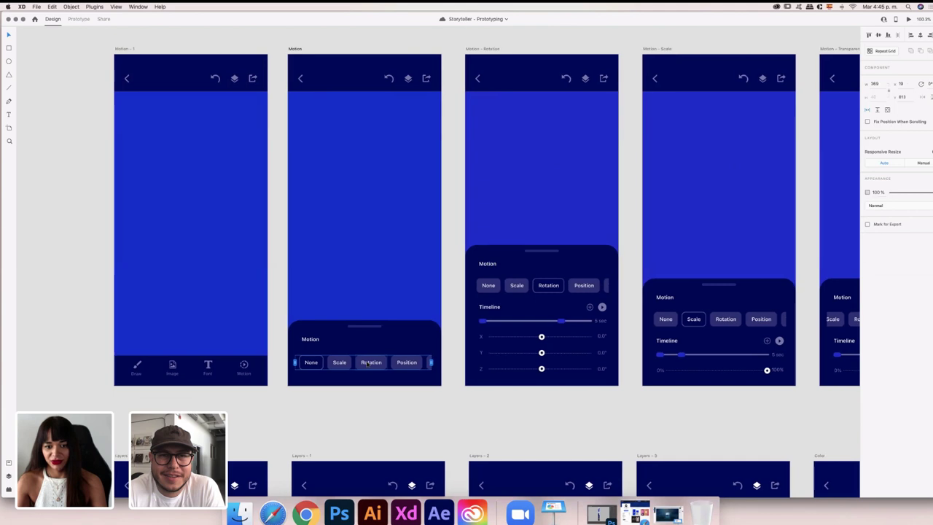
pyautogui.click(516, 257)
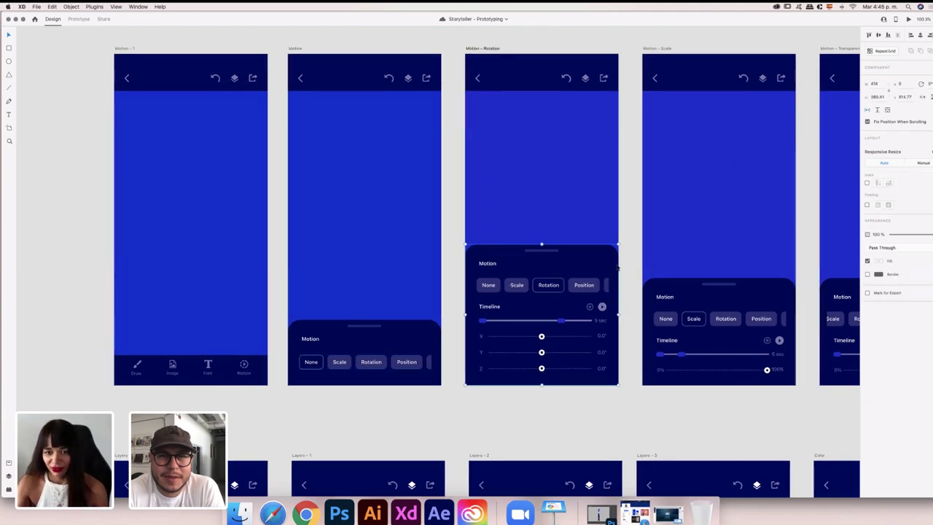
# Duplicate the Motion panel within its artboard and move the copy up level with the top of the Rotation panel
pyautogui.press('super+c')
pyautogui.press('super+v')
pyautogui.moveTo(404, 339); pyautogui.dragTo(406, 265)
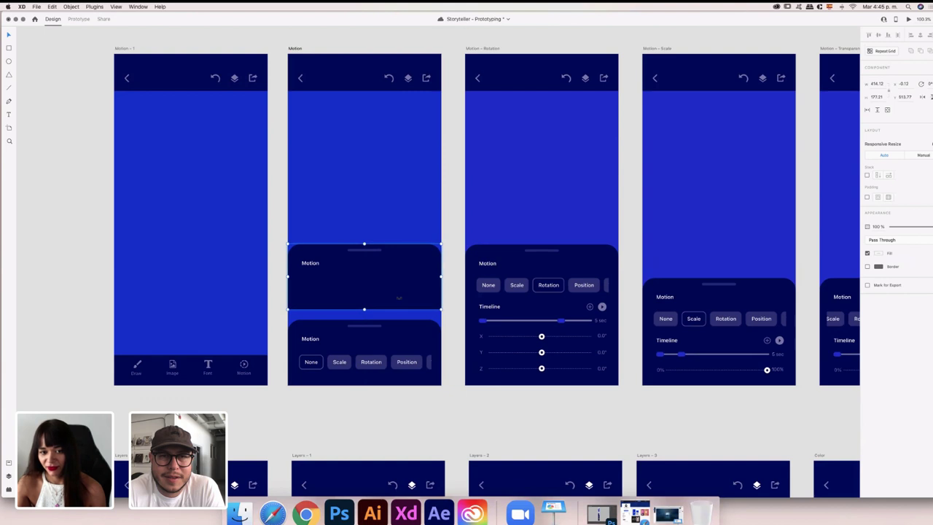
# Try to stretch the duplicated Motion panel down to the bottom edge of the artboard
pyautogui.press('super+z')
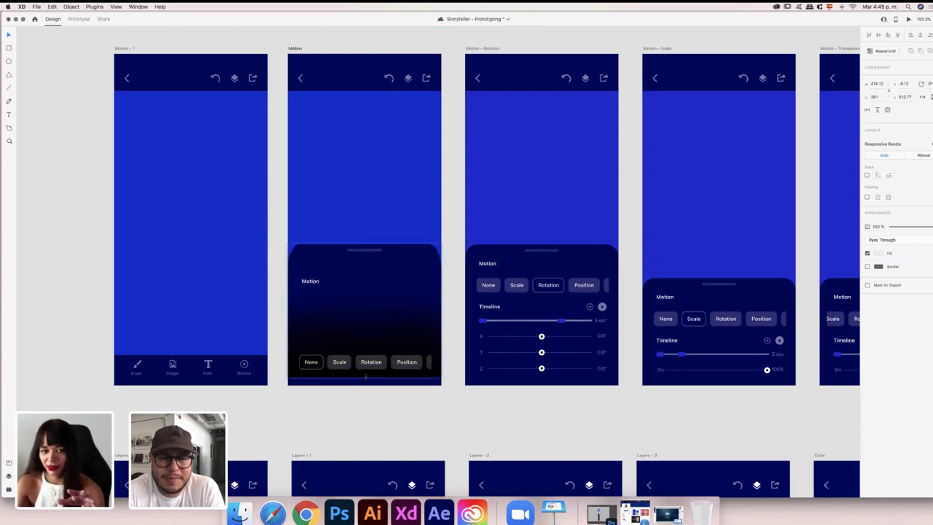
pyautogui.click(365, 377)
pyautogui.moveTo(365, 377); pyautogui.dragTo(364, 310)
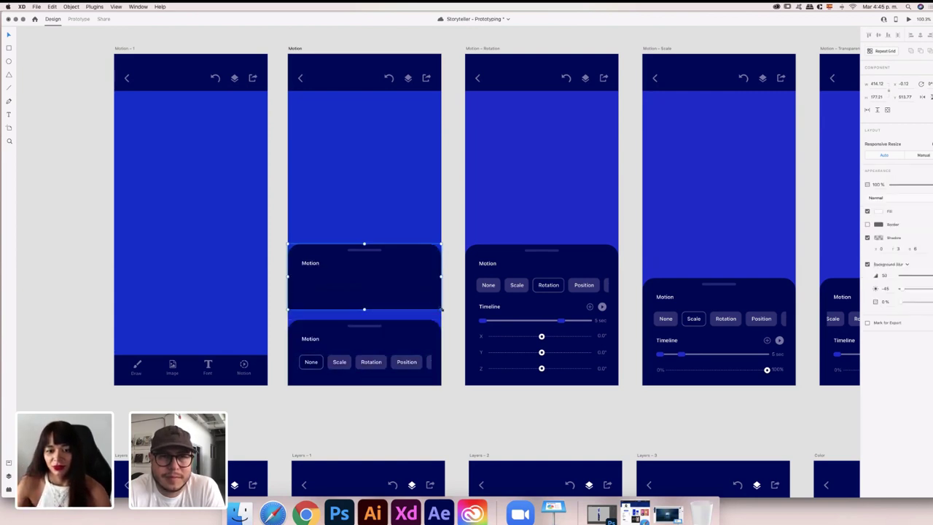
# Try to extend the duplicated Motion panel's background to the artboard's bottom edge, and undo back to the single original panel
pyautogui.doubleClick(441, 311)
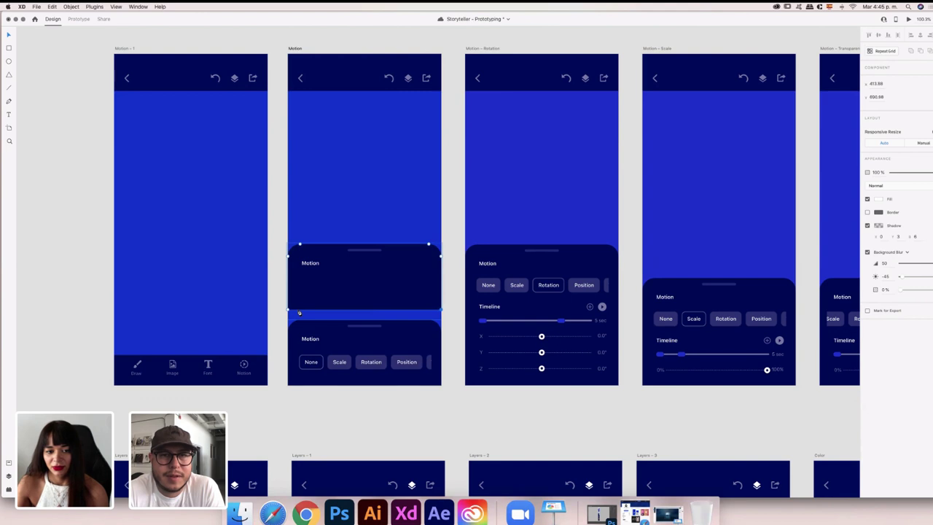
pyautogui.moveTo(287, 310); pyautogui.dragTo(291, 386)
pyautogui.press('super+z')
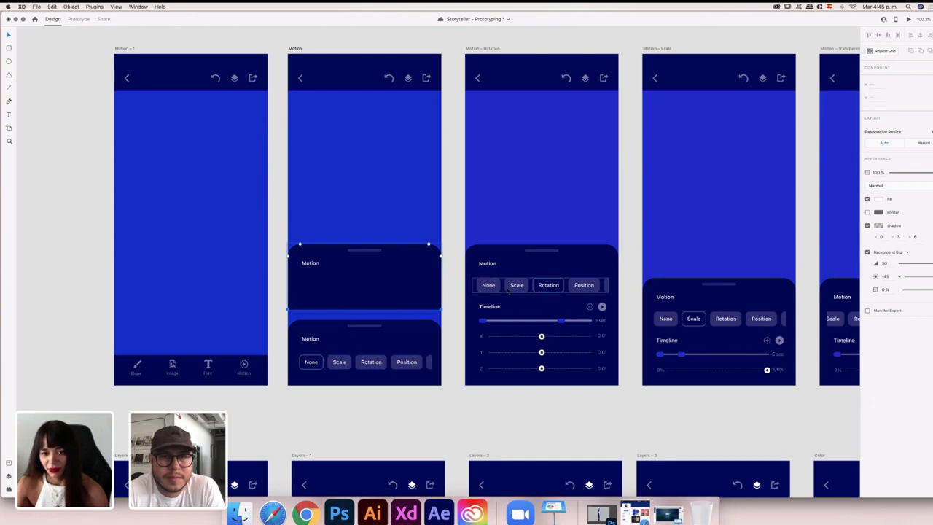
pyautogui.press('super+z')
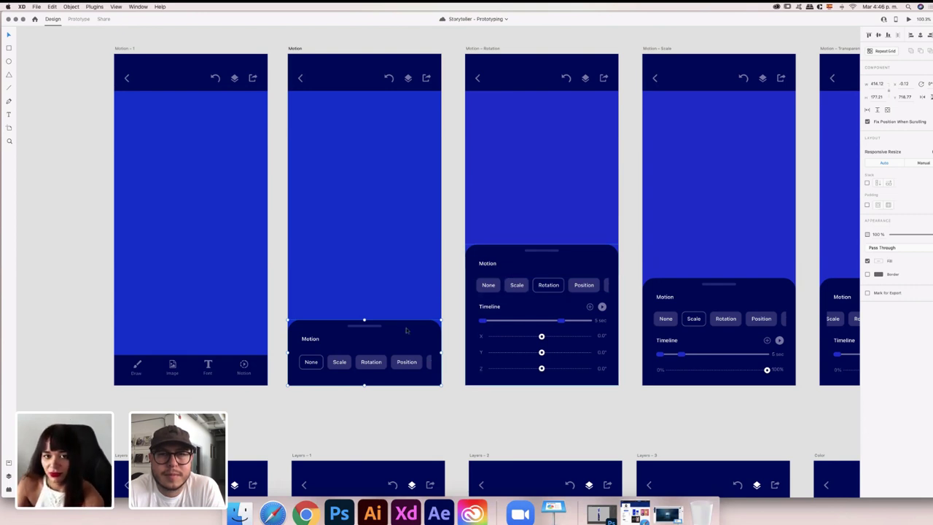
# Preview the prototype from the Motion artboard, test the Rotation option, and close the preview
pyautogui.click(298, 50)
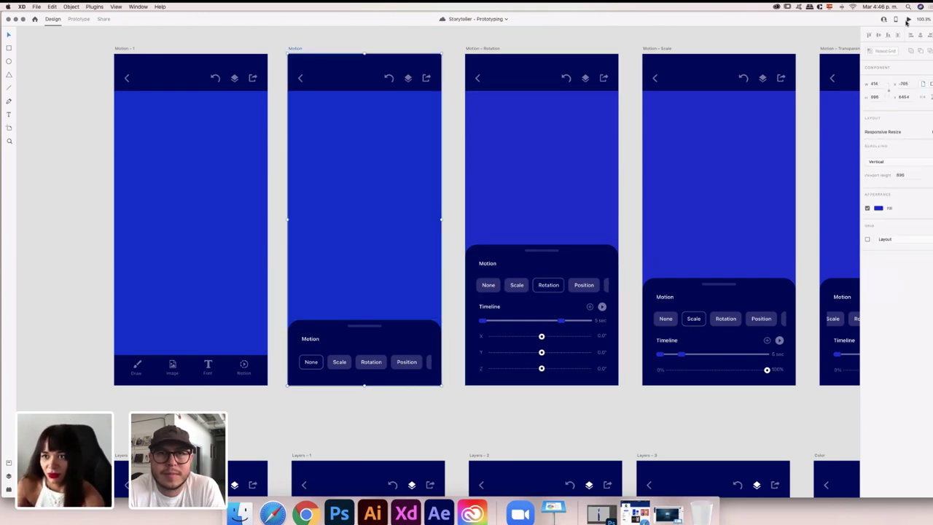
pyautogui.click(908, 20)
pyautogui.click(450, 364)
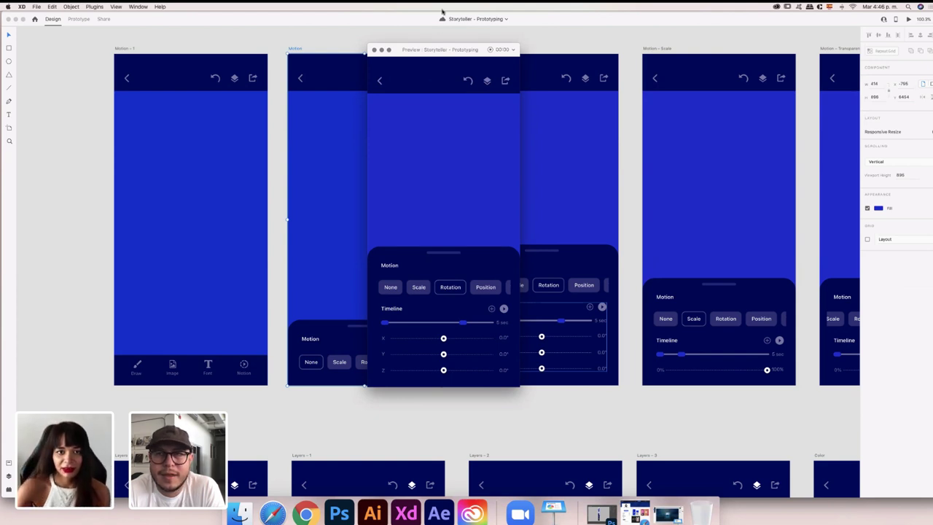
pyautogui.click(374, 50)
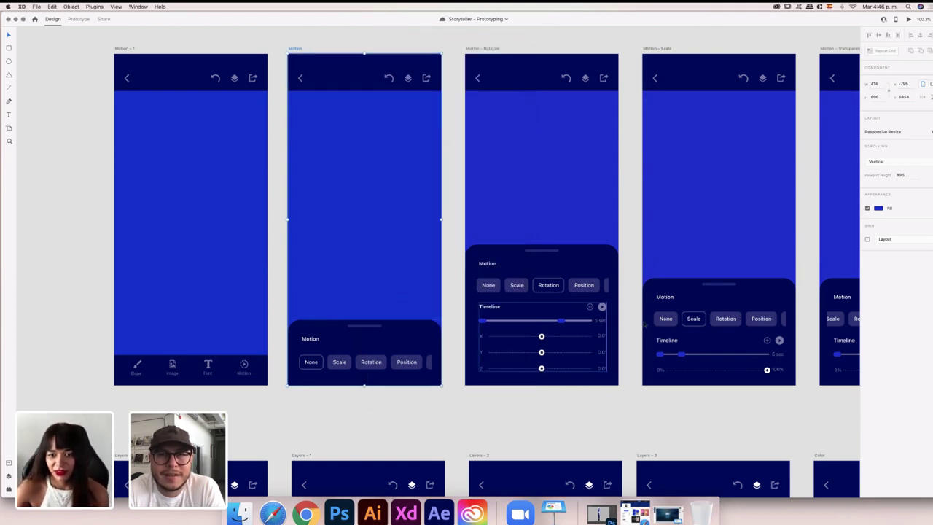
# Compare the Motion – Rotation panel's timeline and scrolling option row with the Scale, Transparency and Position artboards
pyautogui.click(593, 318)
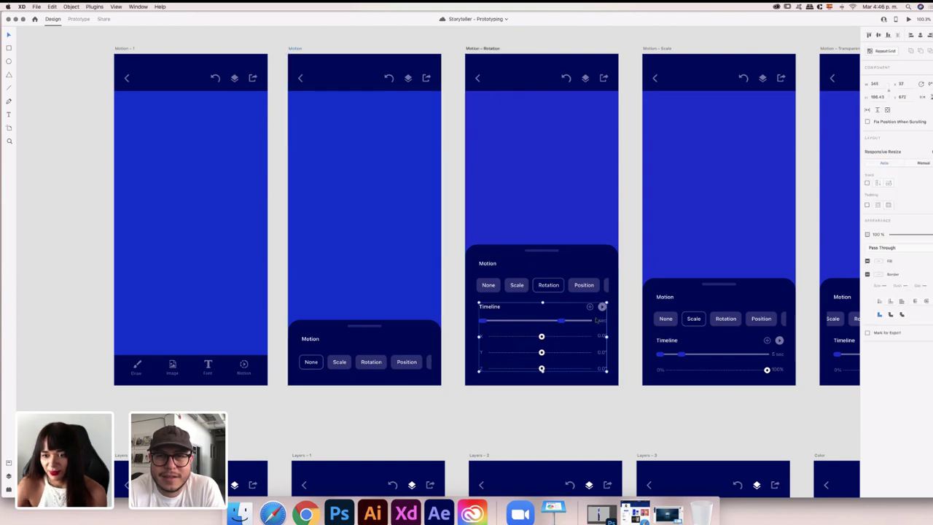
pyautogui.hscroll(5, 593, 317)
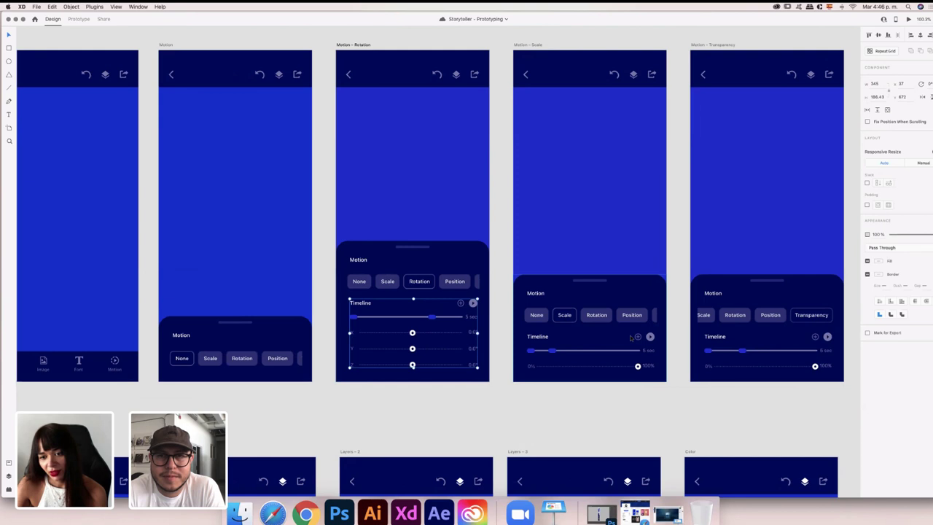
pyautogui.hscroll(2, 696, 297)
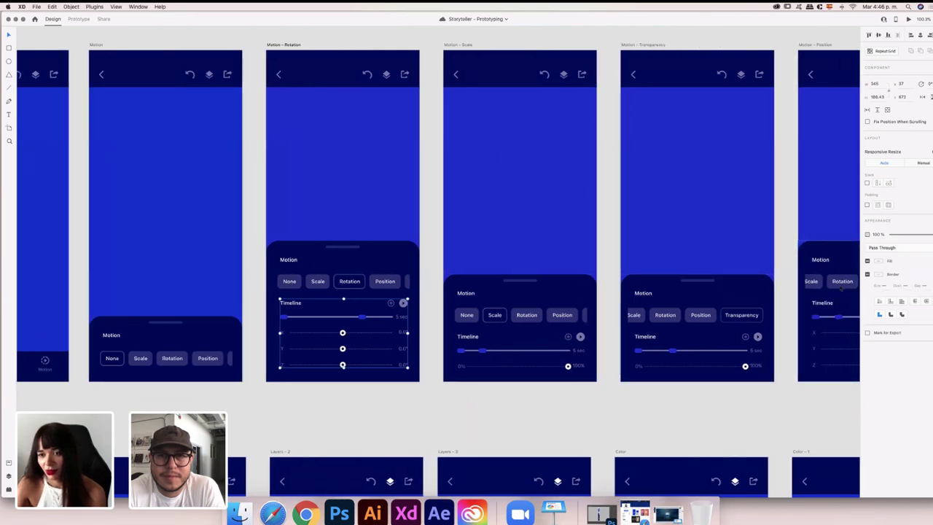
pyautogui.hscroll(3, 696, 297)
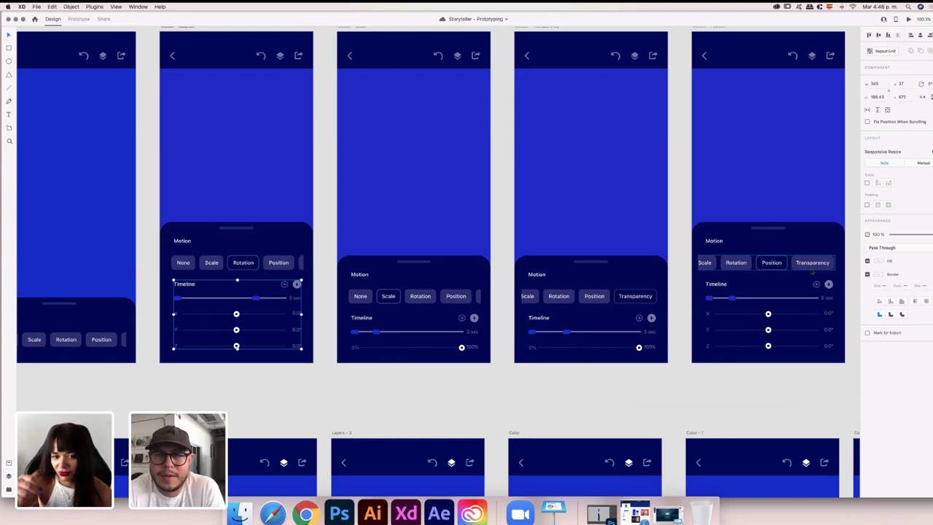
pyautogui.scroll(1, 357, 293)
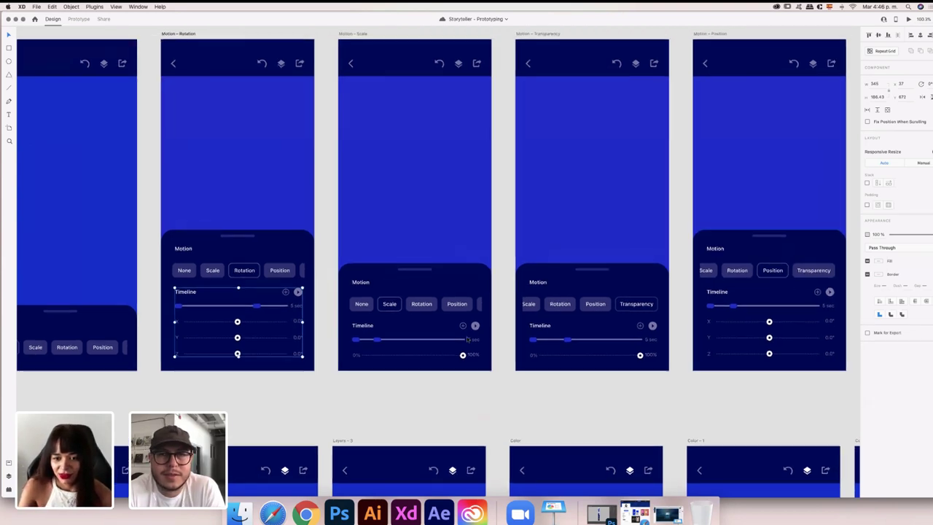
pyautogui.click(202, 272)
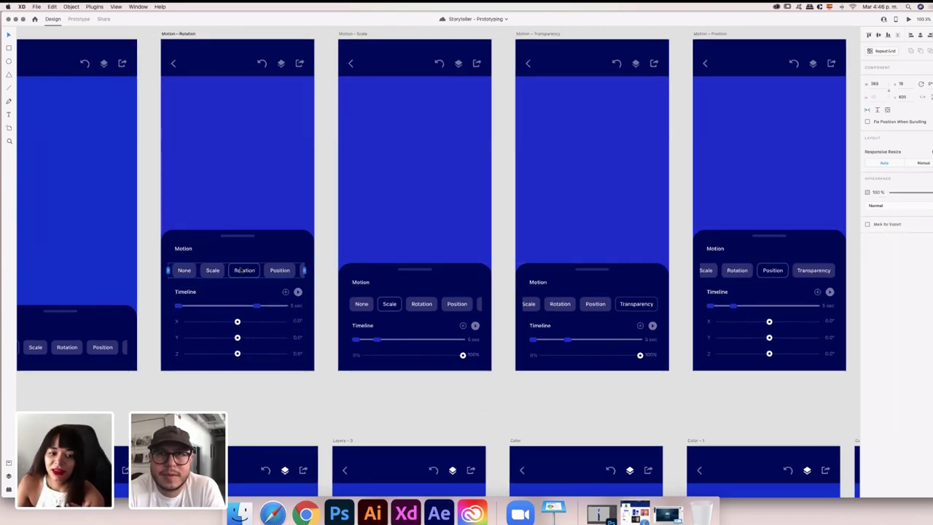
pyautogui.moveTo(201, 272); pyautogui.dragTo(353, 272)
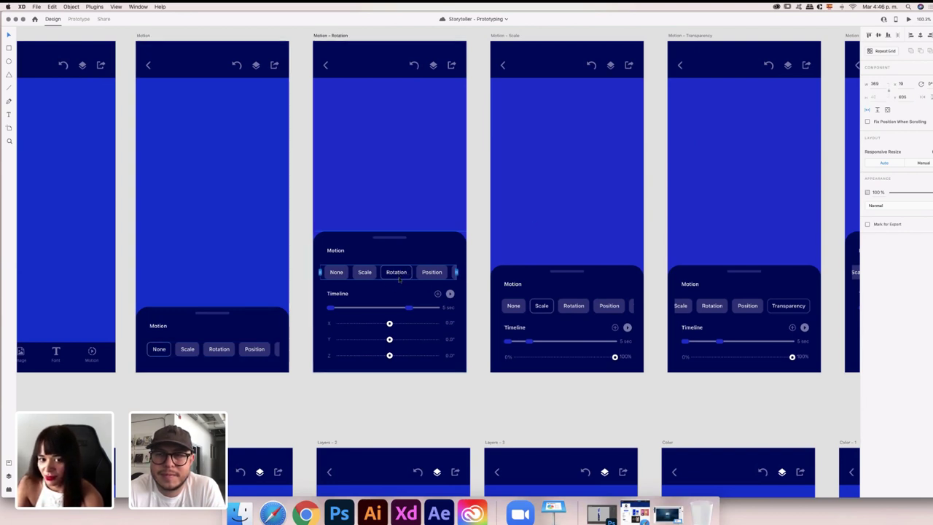
pyautogui.click(435, 360)
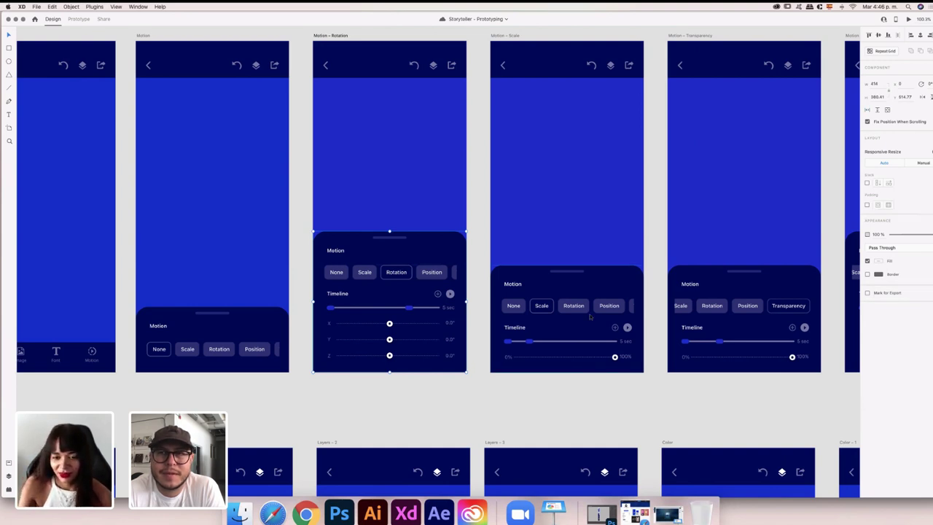
# Review all the artboard rows of the Storyteller prototype in an overview of the whole document
pyautogui.scroll(1, 591, 316)
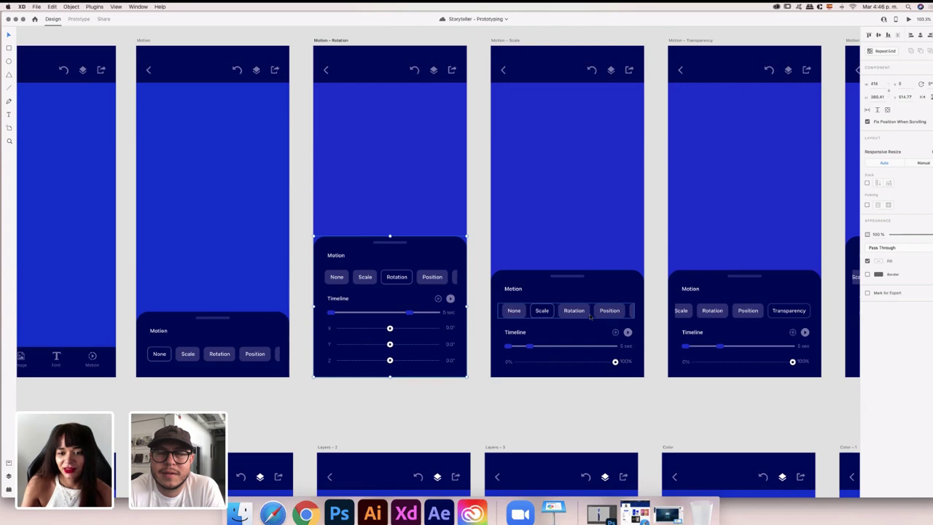
pyautogui.scroll(-6, 591, 315)
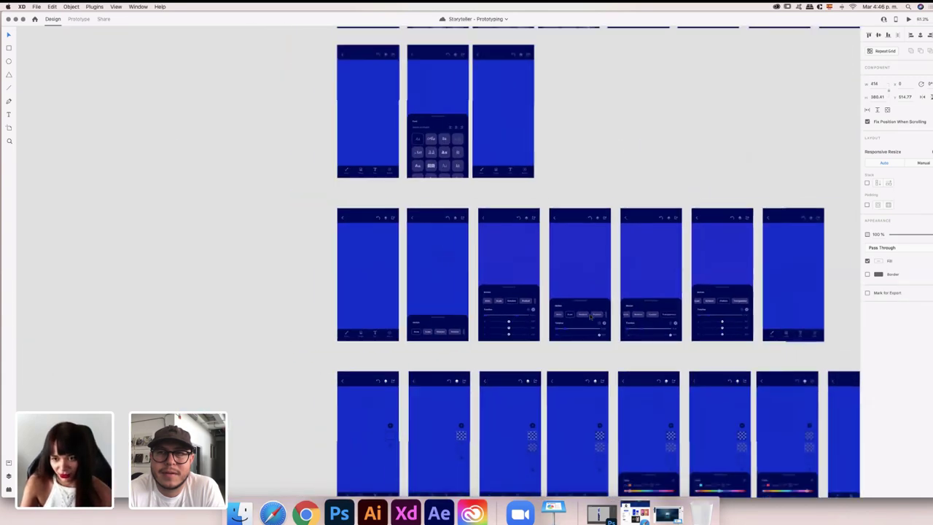
pyautogui.scroll(-2, 590, 316)
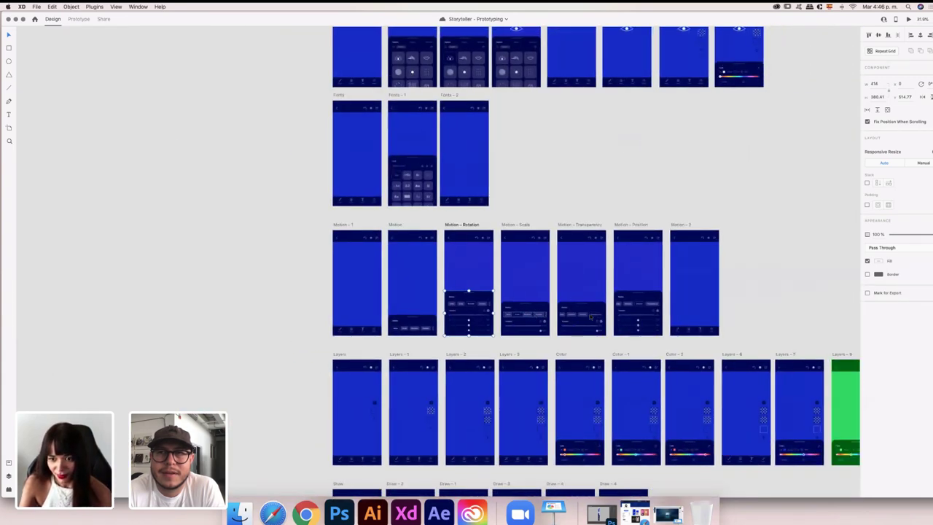
pyautogui.scroll(-5, 590, 316)
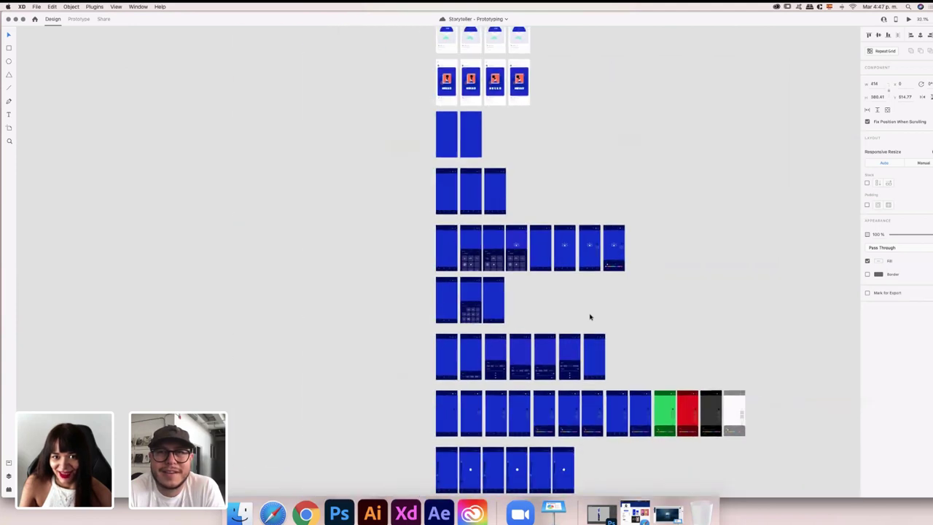
pyautogui.scroll(4, 591, 316)
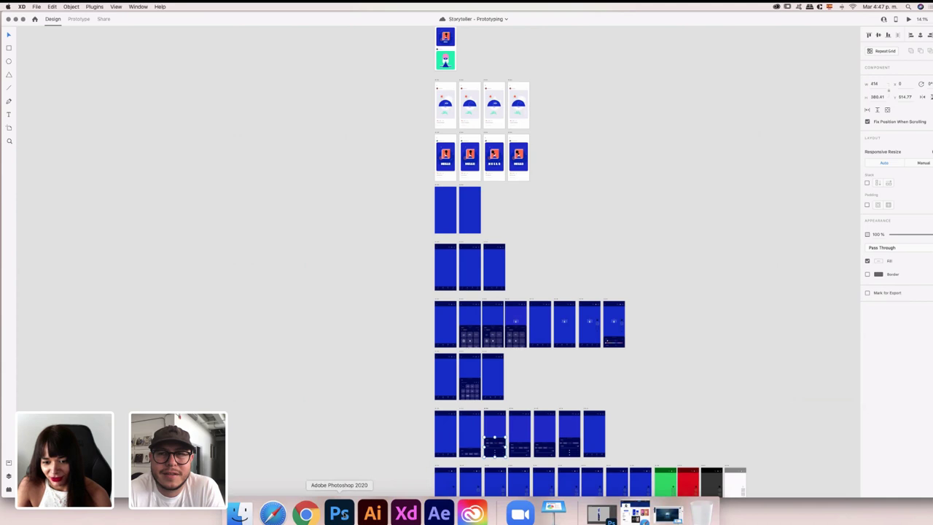
# Switch to Photoshop with the Behance-Storyteller.psd layout and minimize the XD window behind it
pyautogui.click(339, 513)
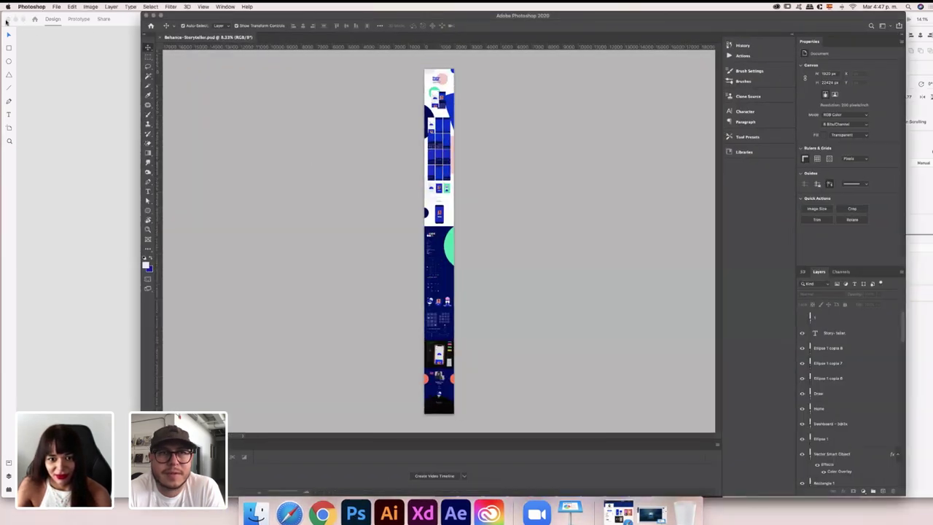
pyautogui.click(15, 19)
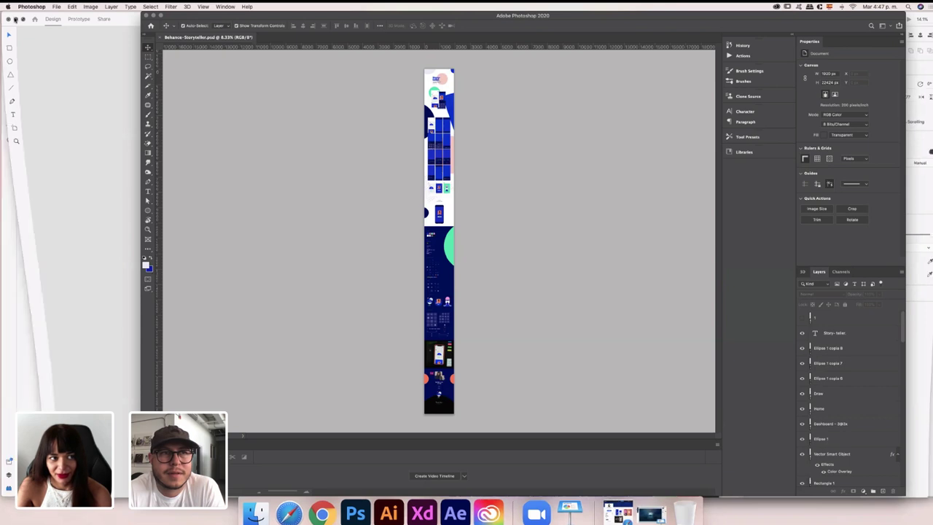
pyautogui.click(13, 20)
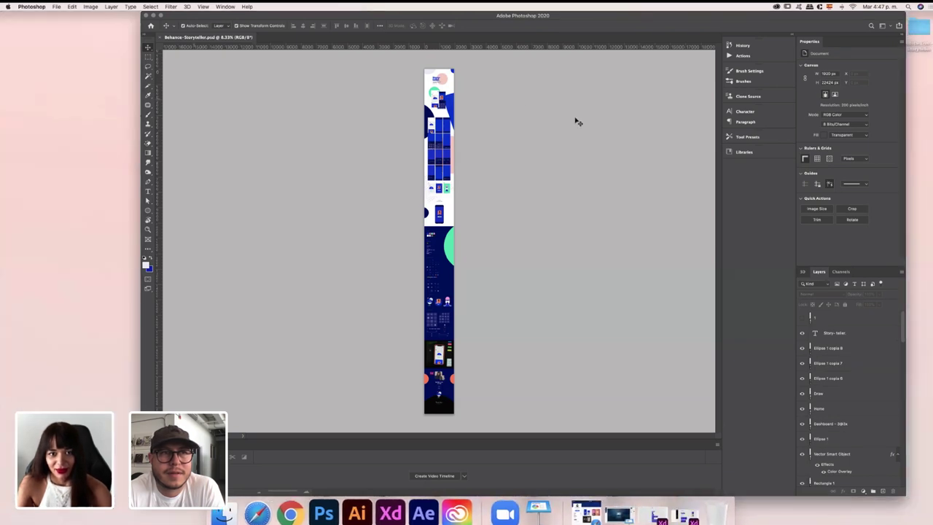
# Look over the Behance layout from the colors and icons section up to the Storyteller cover and screen grid
pyautogui.scroll(5, 456, 78)
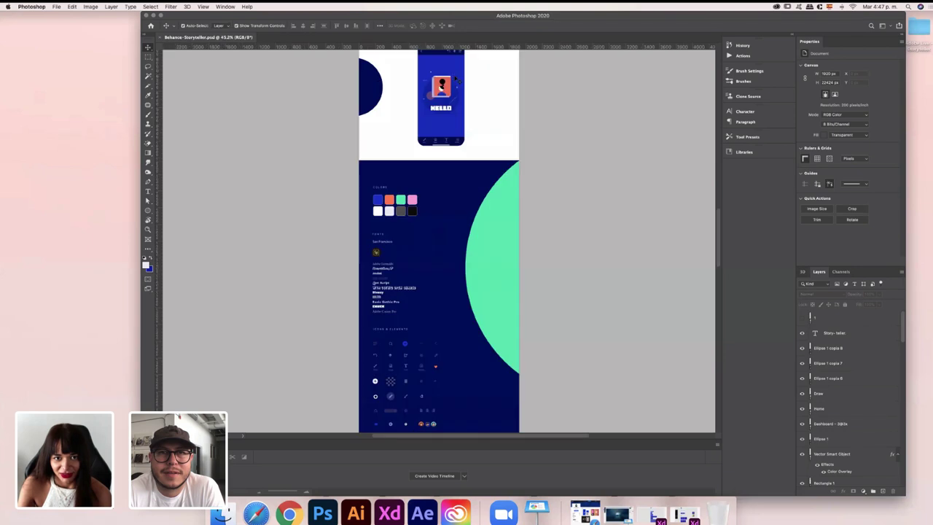
pyautogui.scroll(5, 456, 81)
pyautogui.scroll(10, 457, 81)
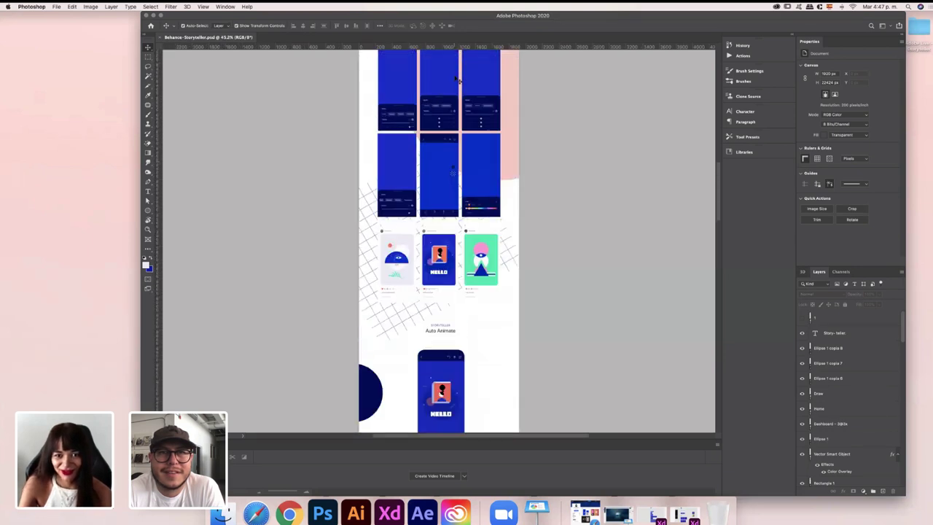
pyautogui.scroll(4, 457, 78)
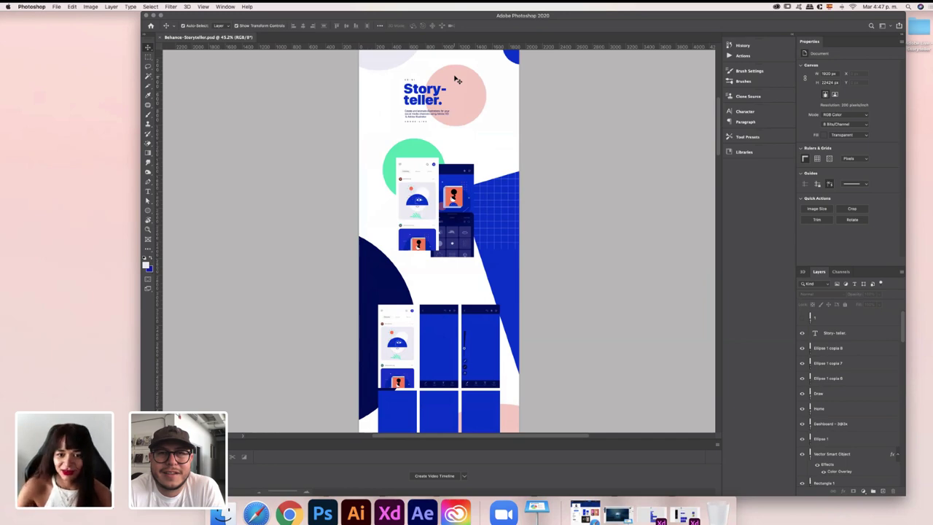
pyautogui.scroll(-3, 452, 129)
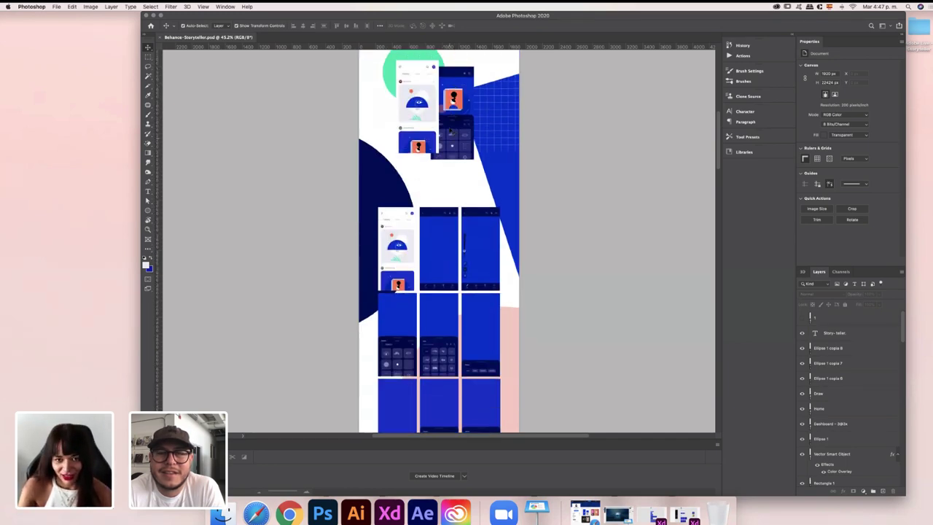
# Examine the Storyteller cover's title, description text and overlapping app mockups up close
pyautogui.scroll(3, 452, 131)
pyautogui.scroll(6, 452, 131)
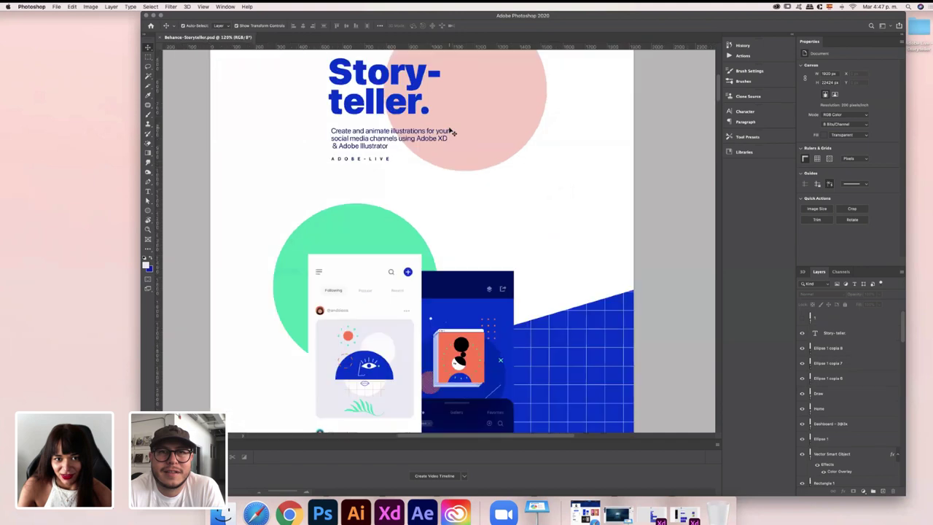
pyautogui.scroll(2, 452, 131)
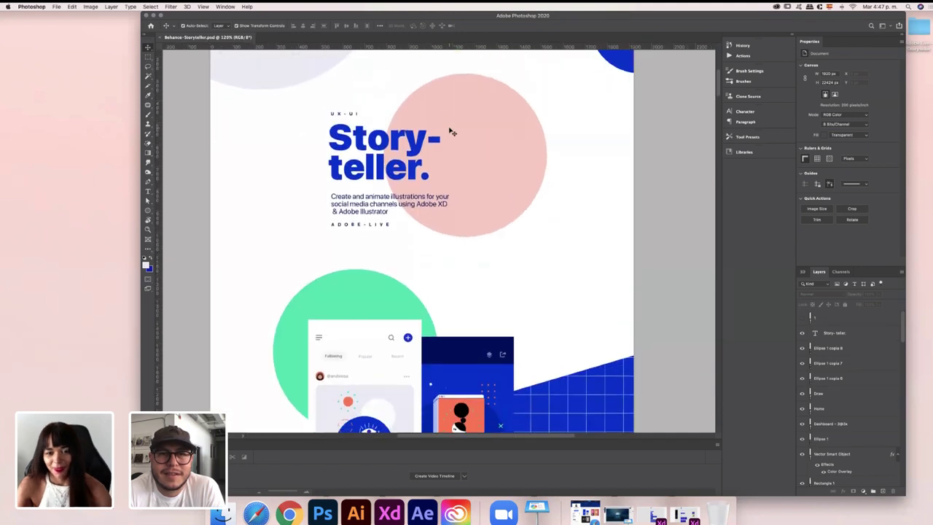
pyautogui.scroll(-2, 452, 131)
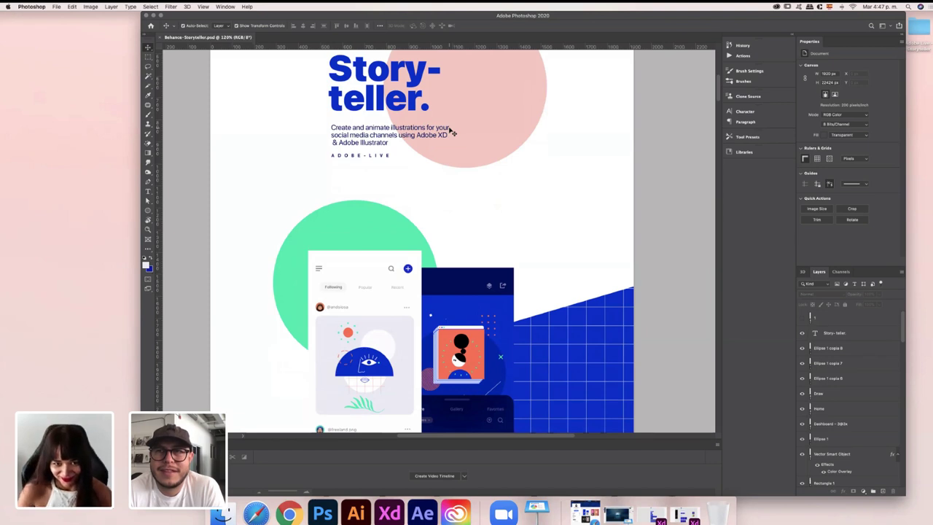
pyautogui.scroll(1, 452, 131)
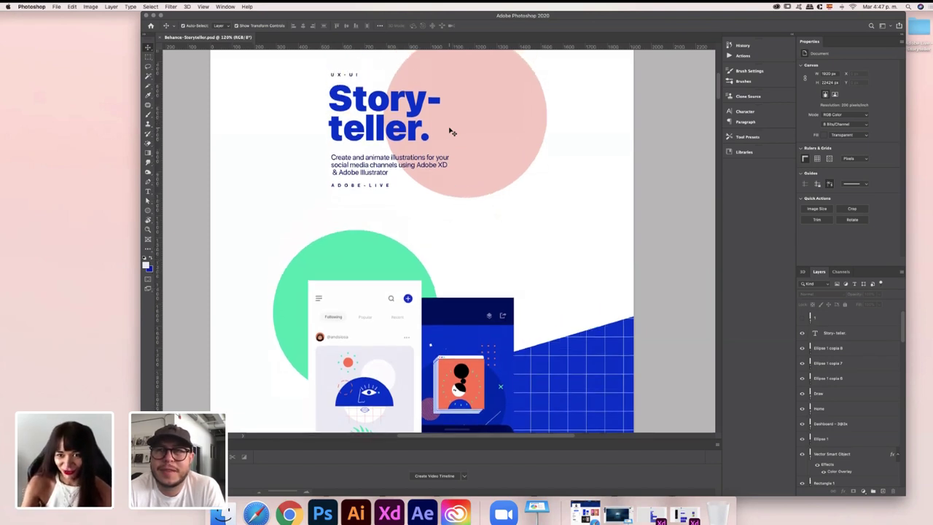
pyautogui.scroll(2, 452, 131)
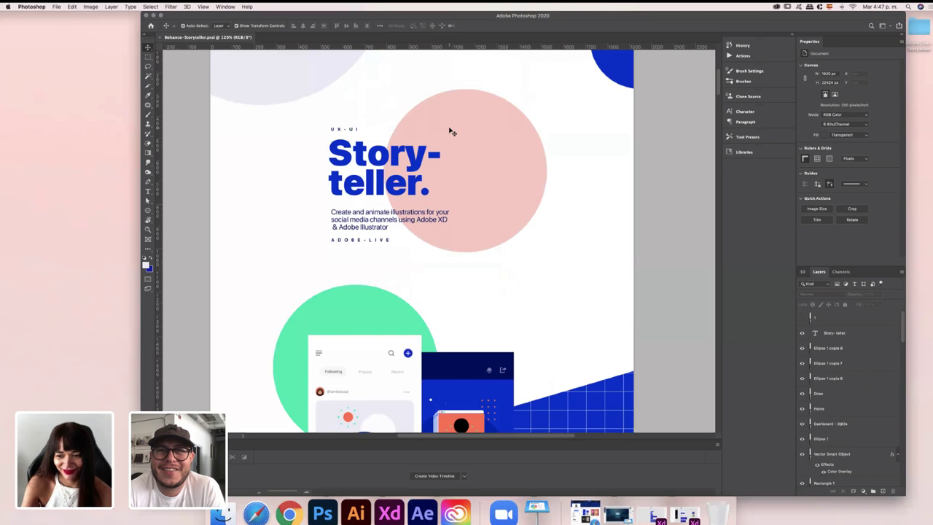
pyautogui.scroll(1, 450, 131)
pyautogui.scroll(-3, 450, 131)
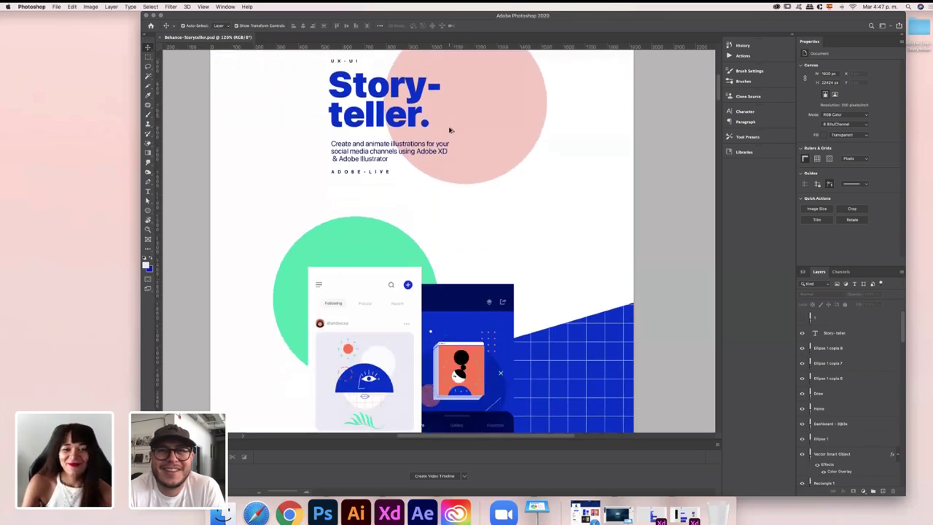
pyautogui.scroll(5, 450, 131)
pyautogui.scroll(-4, 450, 131)
# Look over the Behance layout from the Storyteller cover through the Auto Animate section to the shapes and illustrations
pyautogui.scroll(-3, 450, 132)
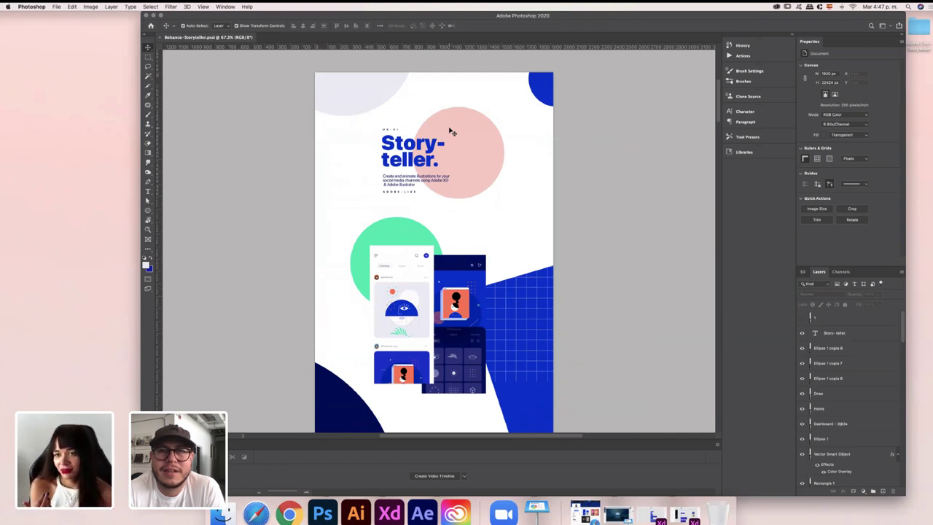
pyautogui.scroll(-10, 483, 164)
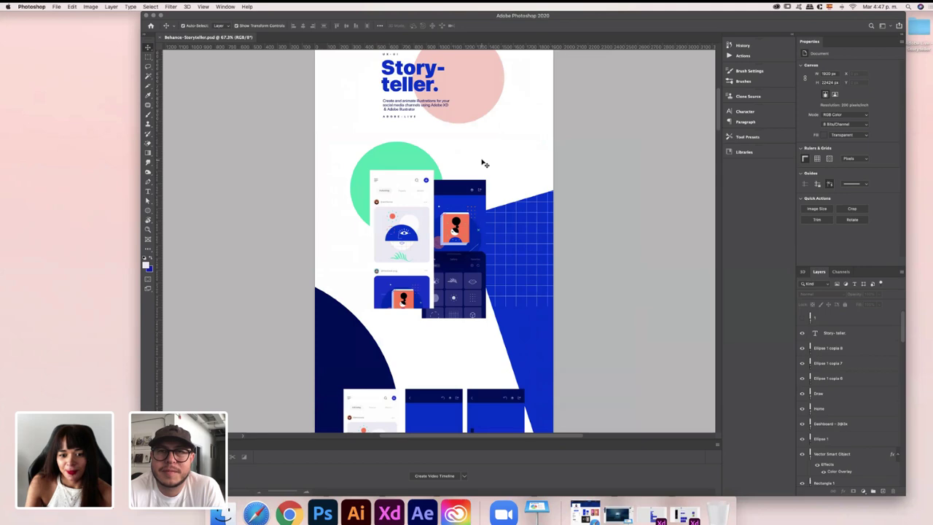
pyautogui.scroll(-15, 483, 162)
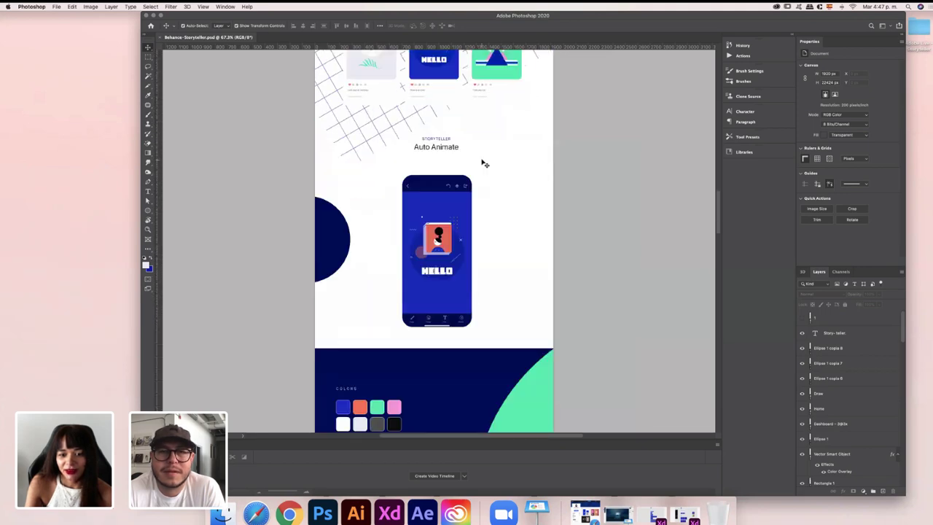
pyautogui.scroll(-10, 382, 199)
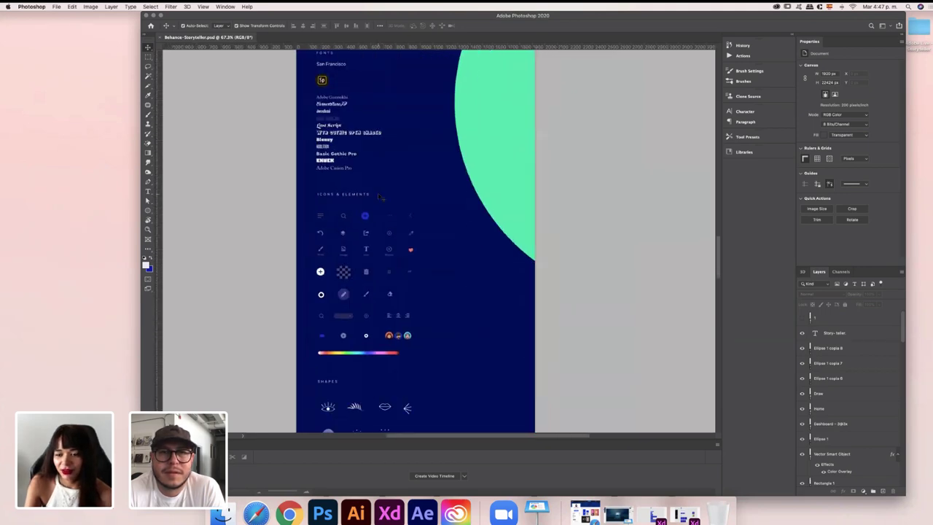
pyautogui.scroll(-10, 379, 197)
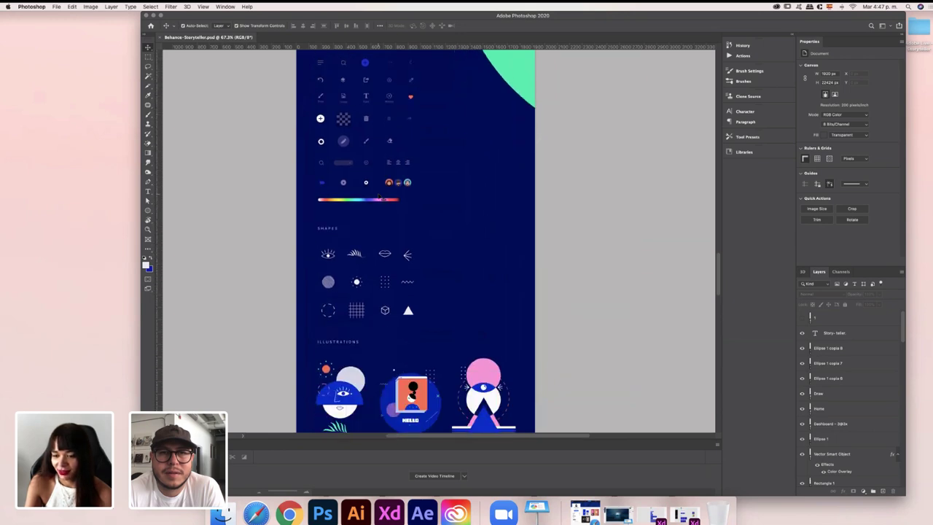
pyautogui.scroll(-3, 379, 197)
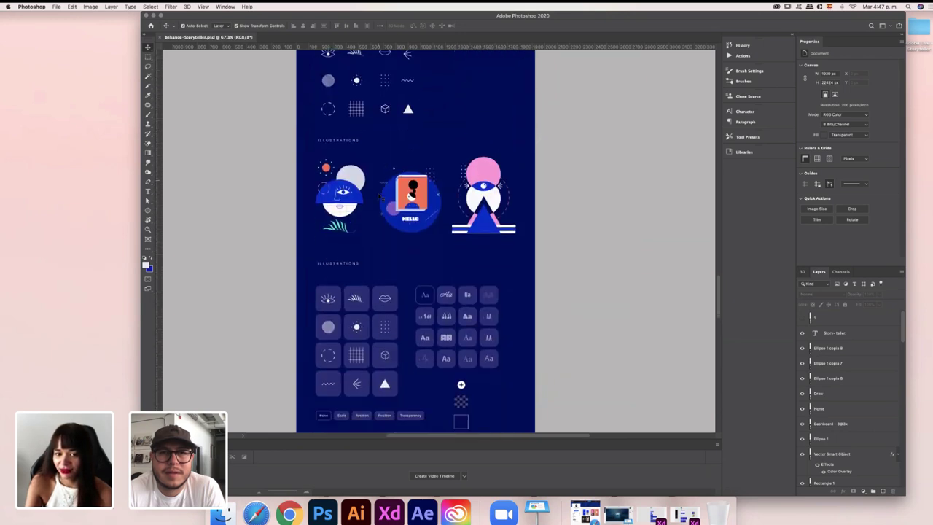
# Examine the style guide's colors, fonts, icons, shapes, illustrations and interface component grids
pyautogui.scroll(10, 379, 197)
pyautogui.scroll(2, 379, 197)
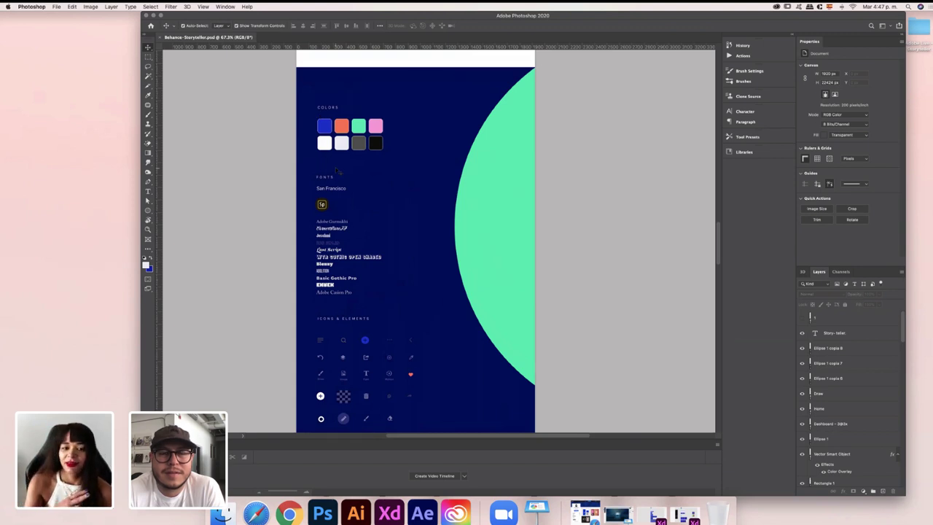
pyautogui.scroll(-3, 336, 169)
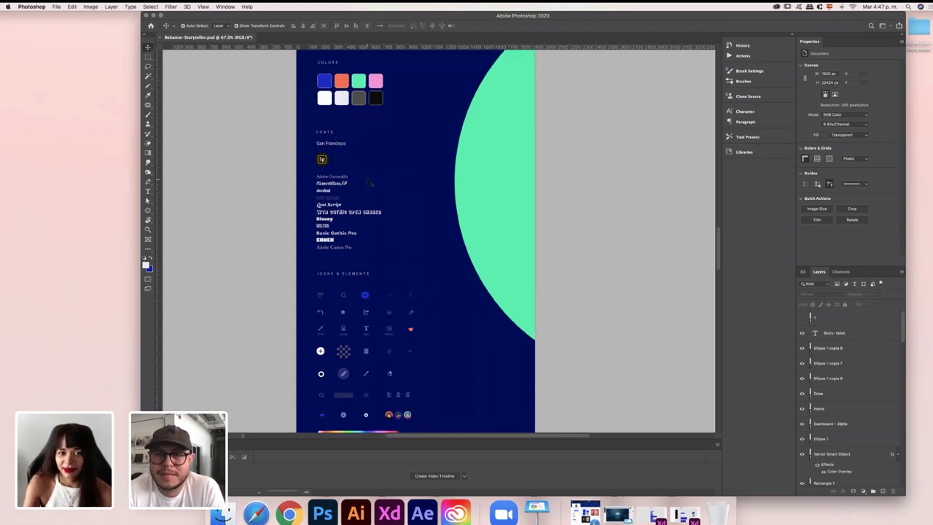
pyautogui.scroll(-14, 368, 182)
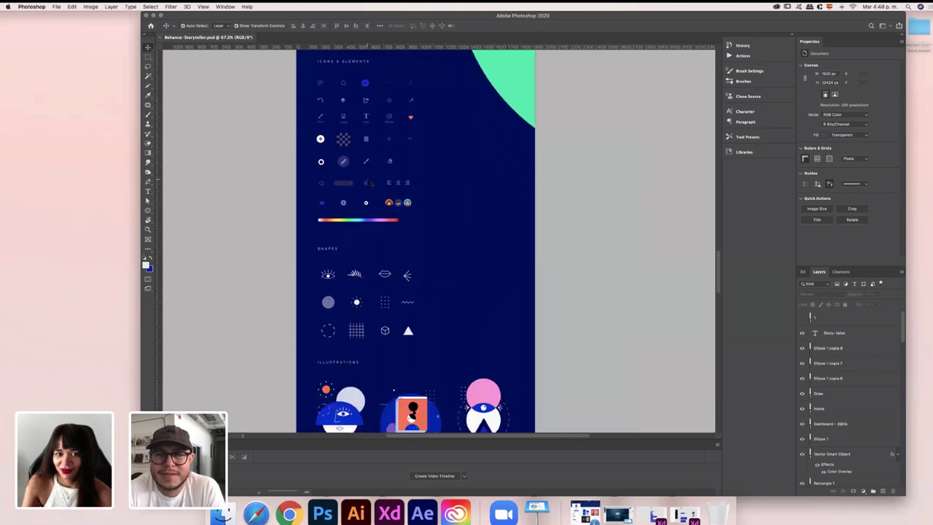
pyautogui.scroll(-14, 368, 182)
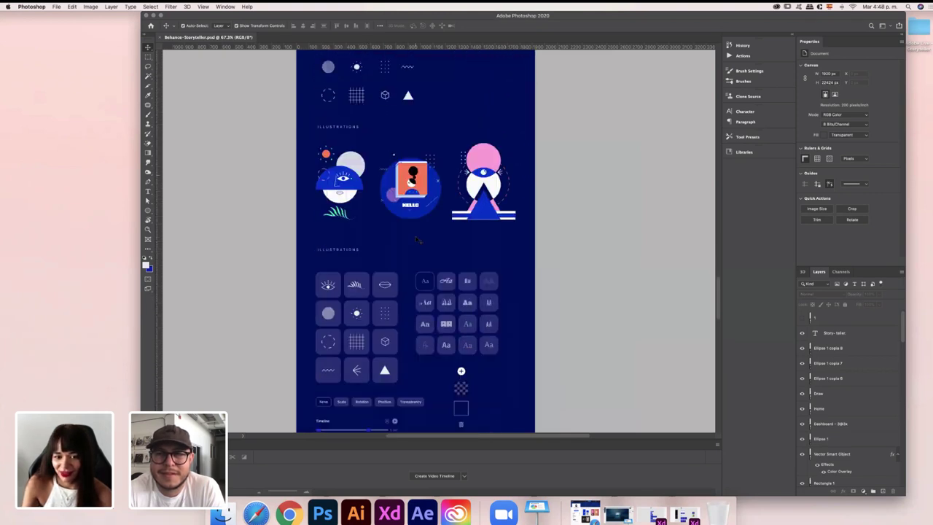
pyautogui.scroll(-7, 417, 241)
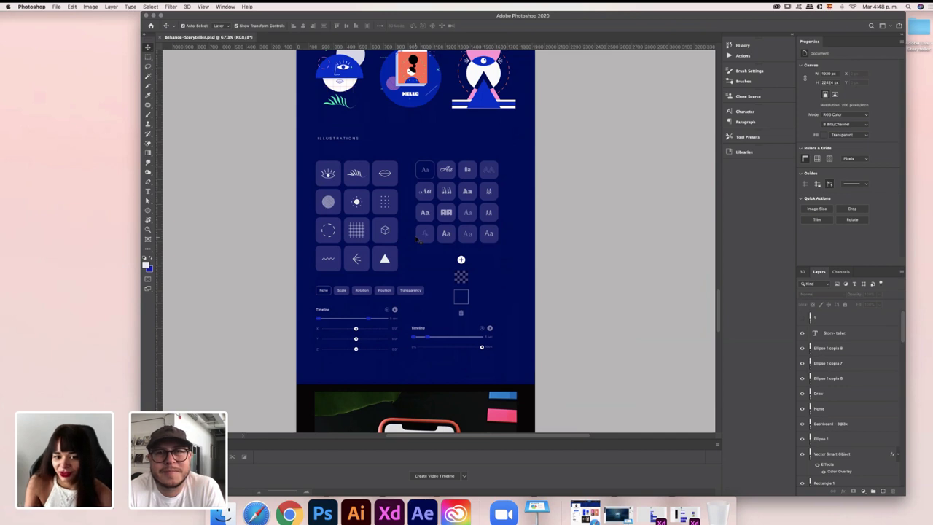
pyautogui.scroll(-20, 418, 240)
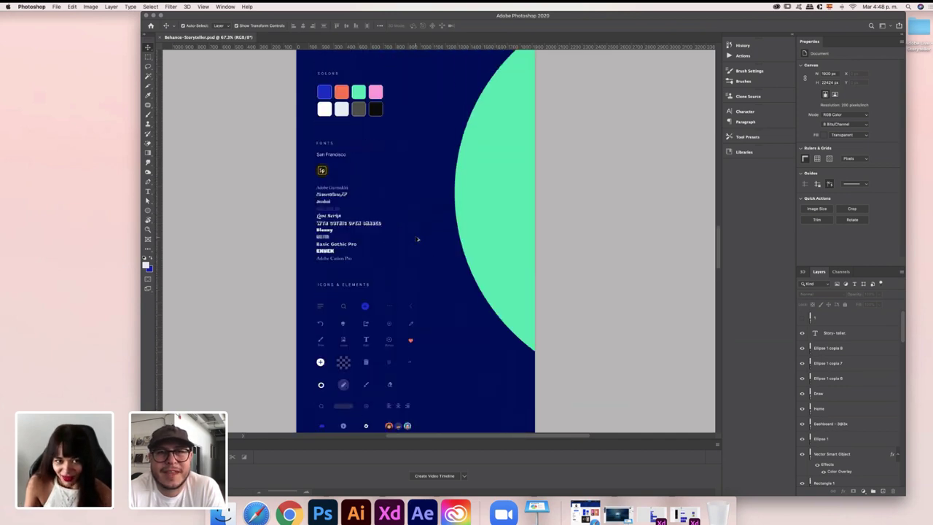
# View the whole Behance layout in an overview, select a motion screen in the grid, and return to the Storyteller cover
pyautogui.scroll(3, 417, 239)
pyautogui.scroll(-10, 418, 241)
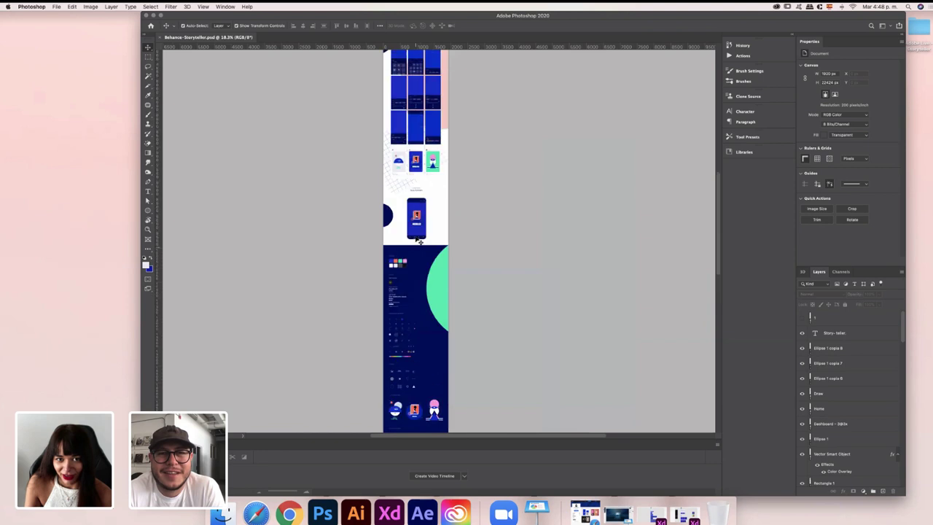
pyautogui.scroll(5, 419, 240)
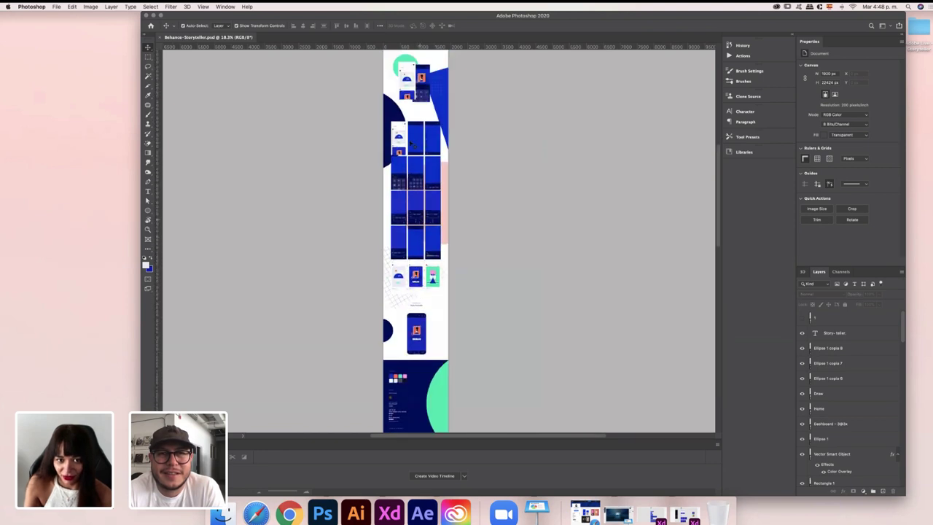
pyautogui.click(408, 250)
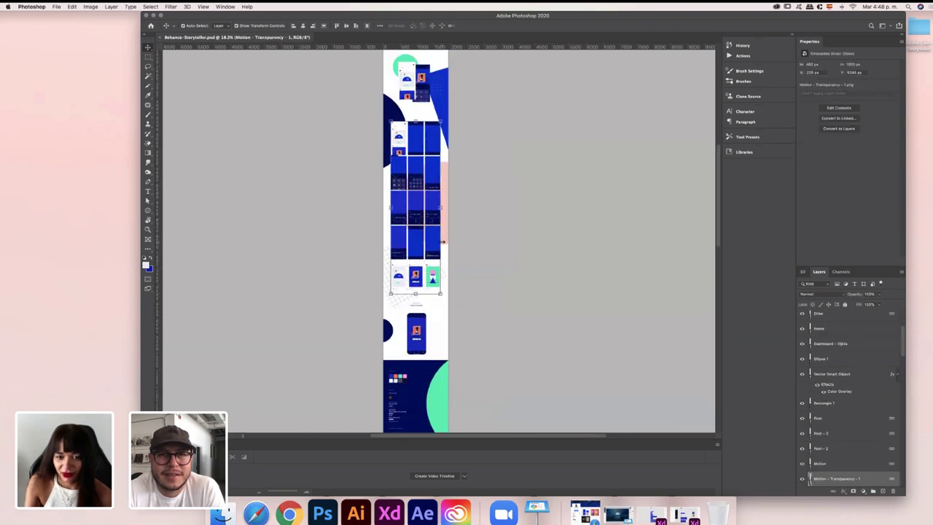
pyautogui.scroll(3, 427, 204)
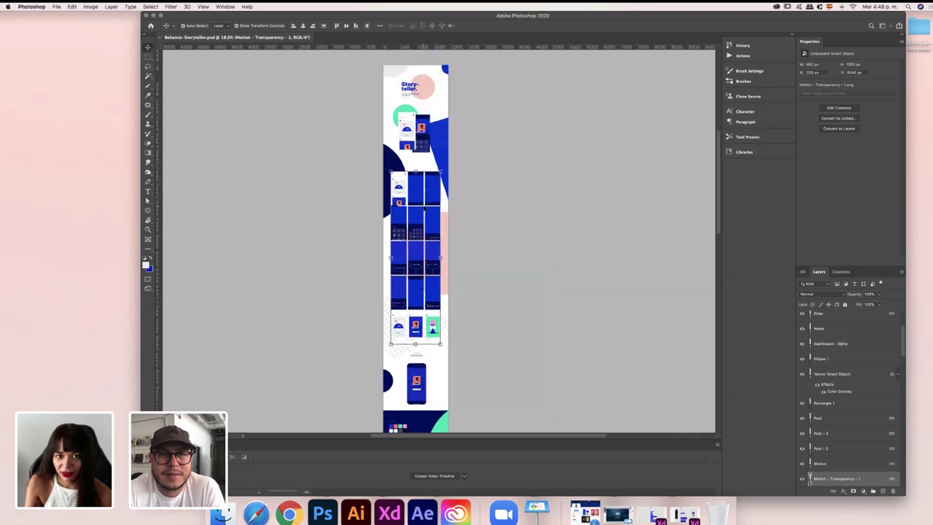
pyautogui.scroll(-5, 419, 95)
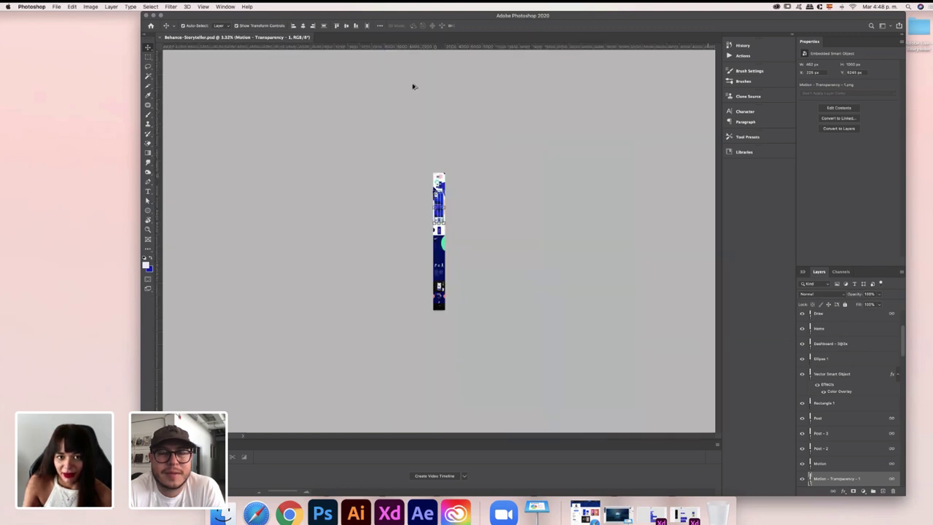
pyautogui.scroll(4, 444, 206)
pyautogui.scroll(3, 445, 204)
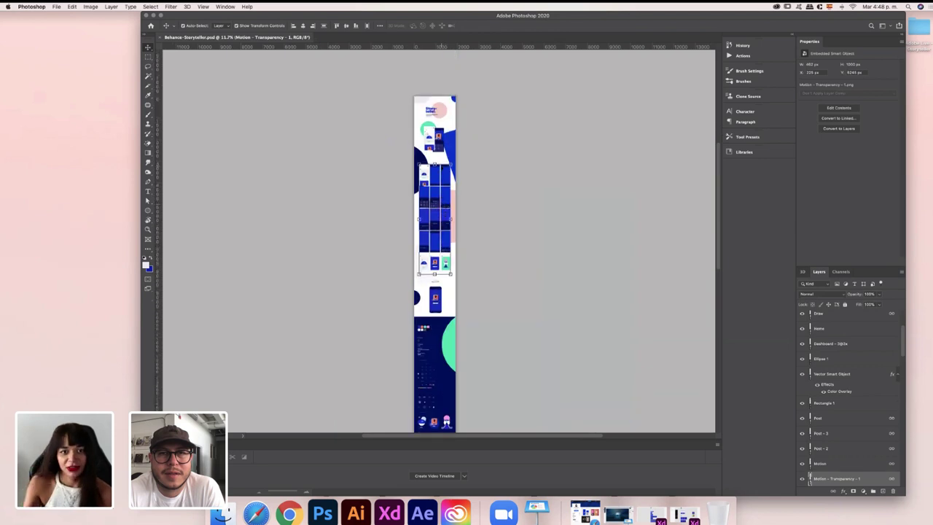
pyautogui.scroll(5, 437, 105)
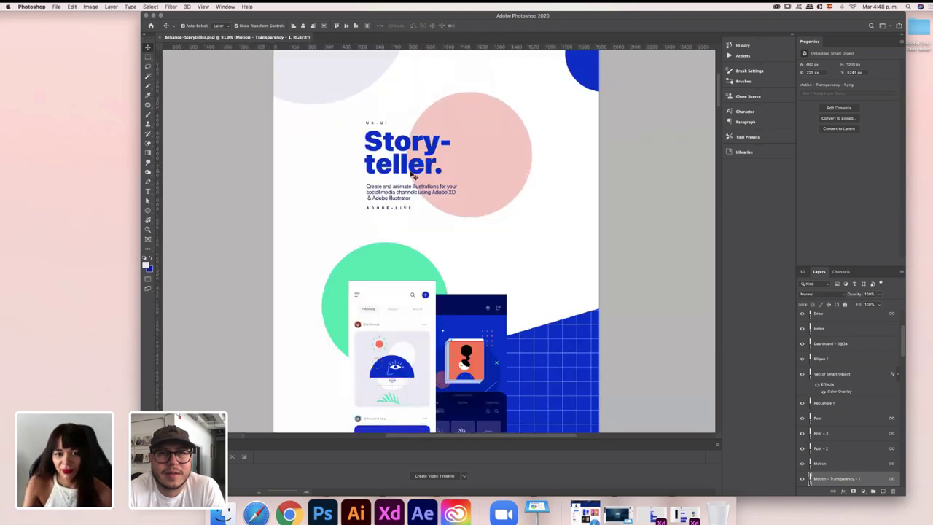
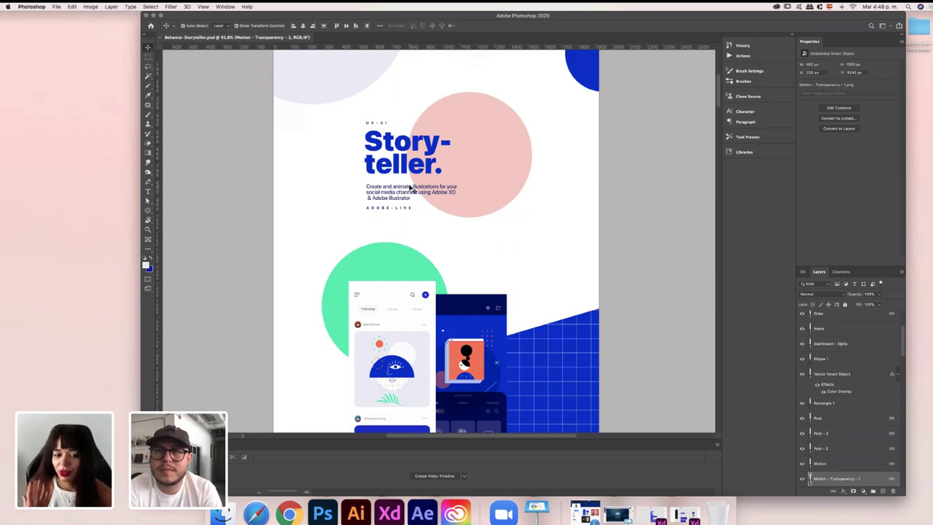
# Review the layout from the cover mockups through the screen grid, Auto Animate section and style guide to the phone photo mockup
pyautogui.scroll(-5, 410, 188)
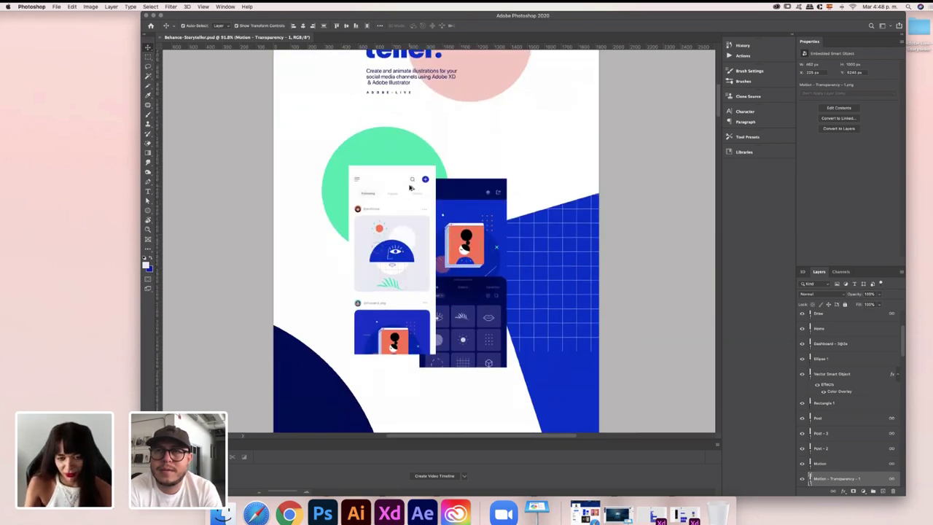
pyautogui.scroll(-3, 411, 188)
pyautogui.scroll(-10, 411, 188)
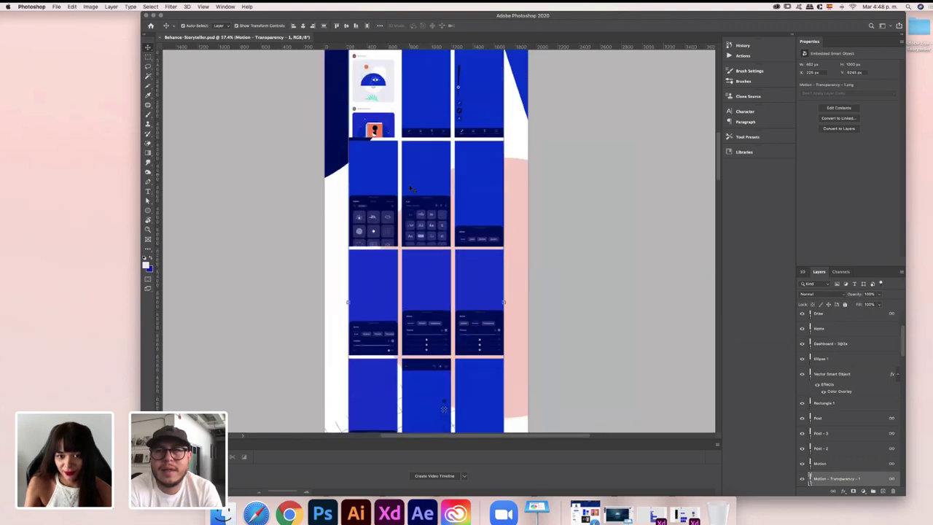
pyautogui.scroll(-4, 453, 213)
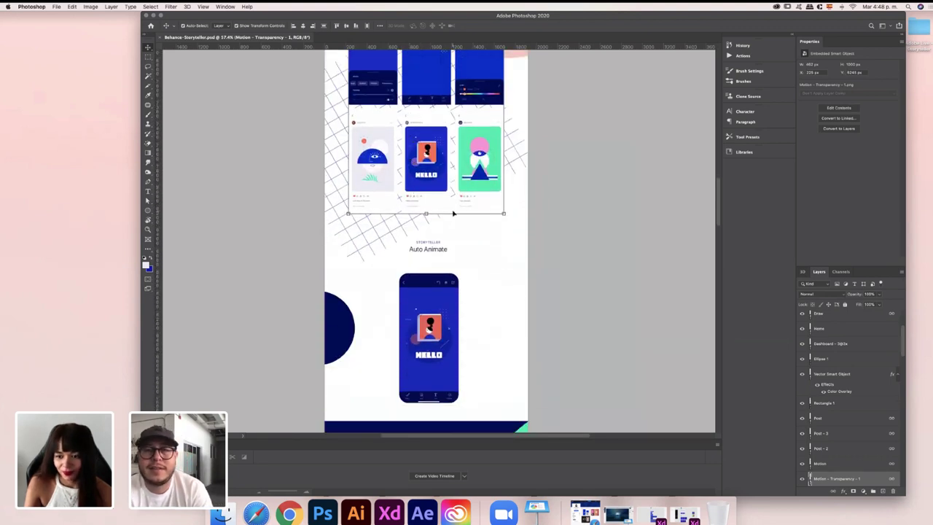
pyautogui.scroll(-12, 453, 212)
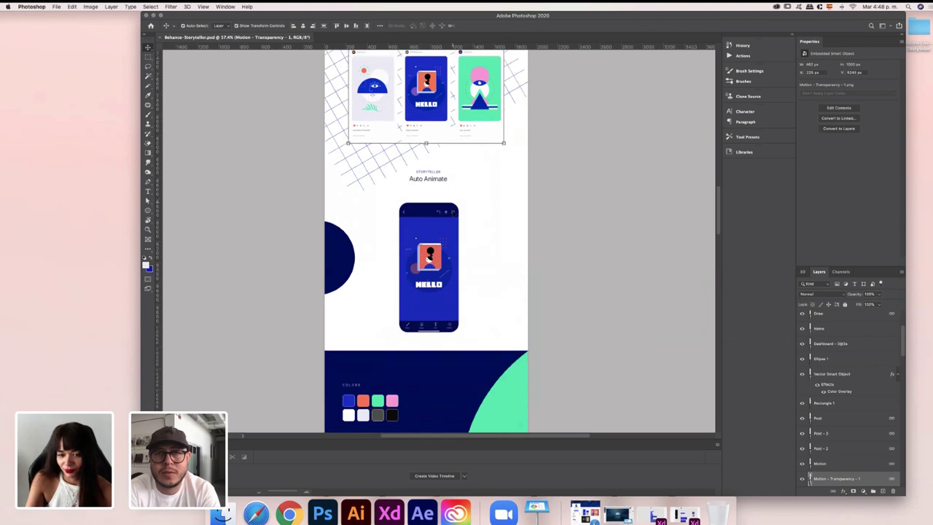
pyautogui.scroll(-12, 453, 213)
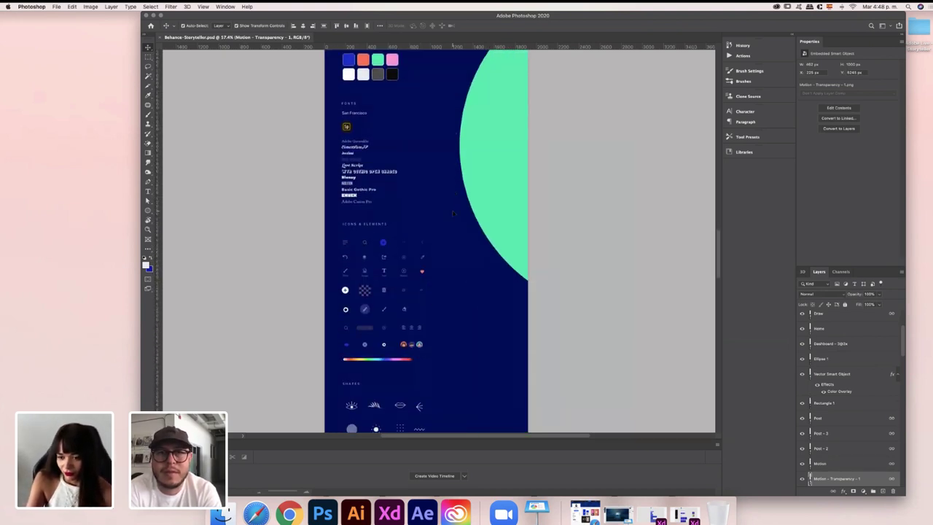
pyautogui.scroll(-8, 452, 213)
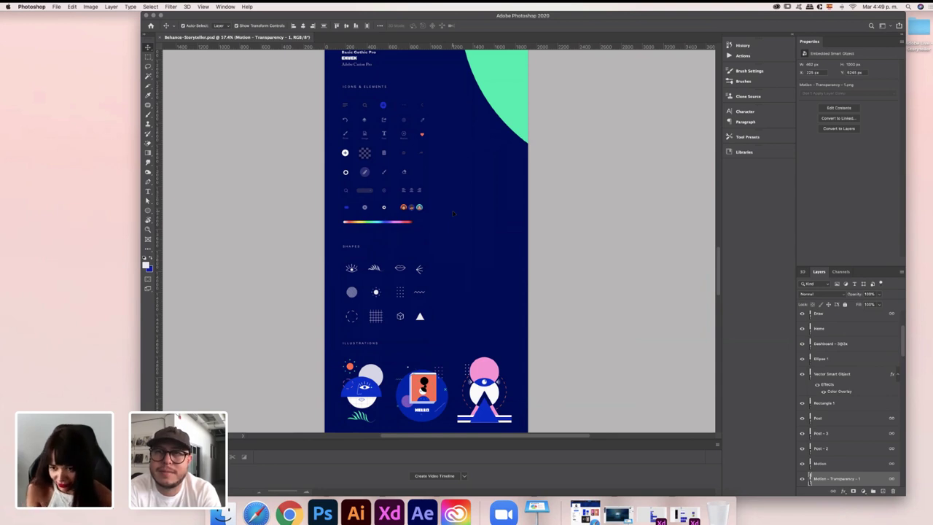
pyautogui.scroll(-15, 430, 194)
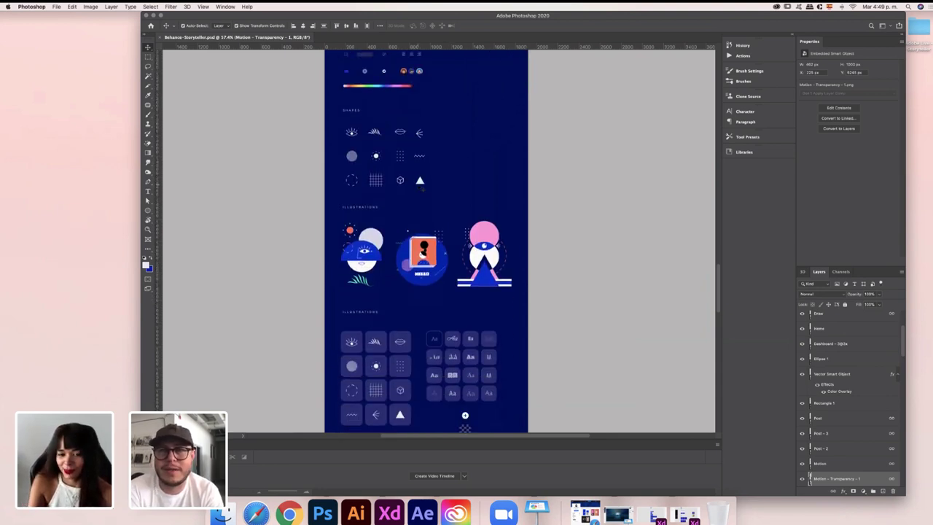
pyautogui.scroll(-7, 421, 188)
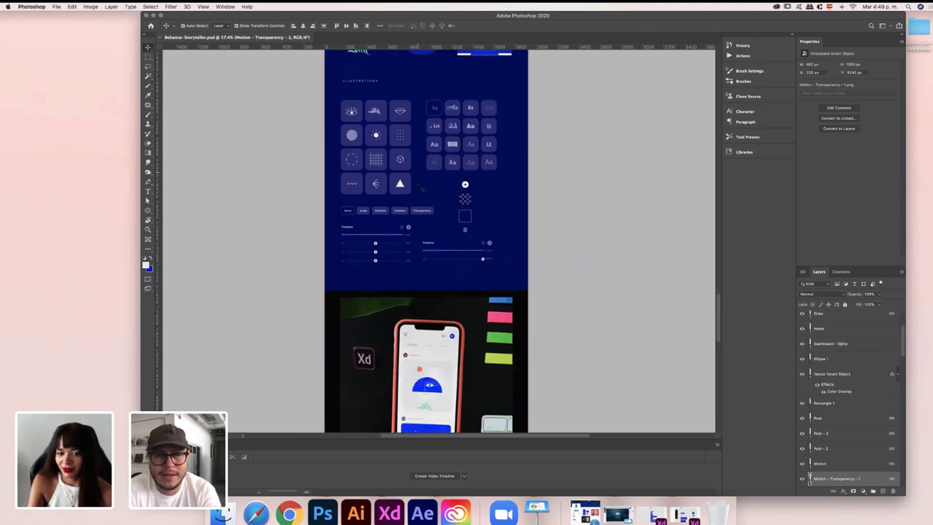
pyautogui.scroll(-7, 421, 188)
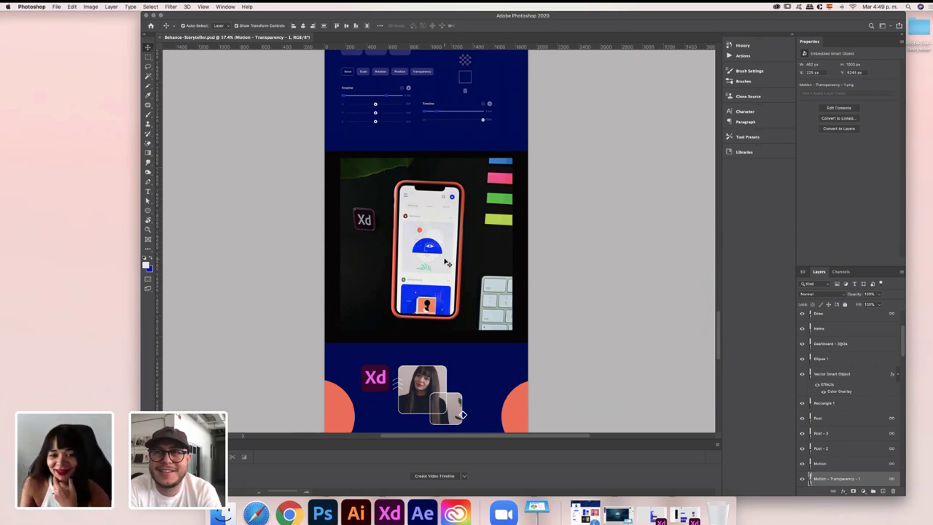
# Select the phone photo mockup and look over the Adobe Live UI/UX closing section and the style guide above it
pyautogui.scroll(1, 385, 173)
pyautogui.click(357, 175)
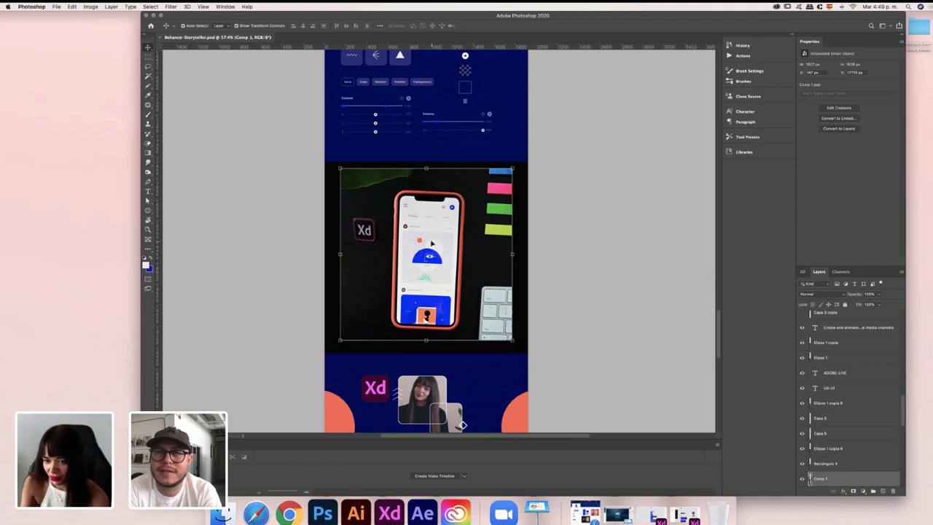
pyautogui.scroll(2, 426, 207)
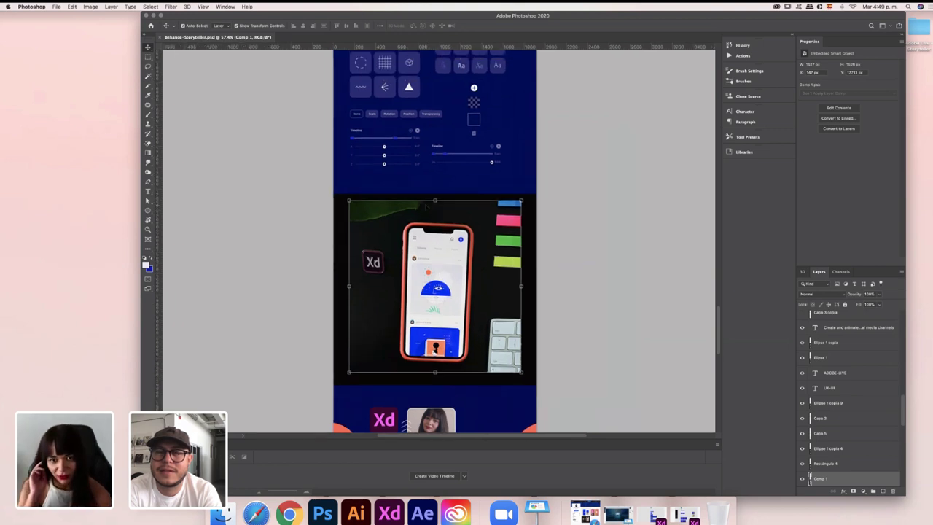
pyautogui.scroll(-8, 427, 206)
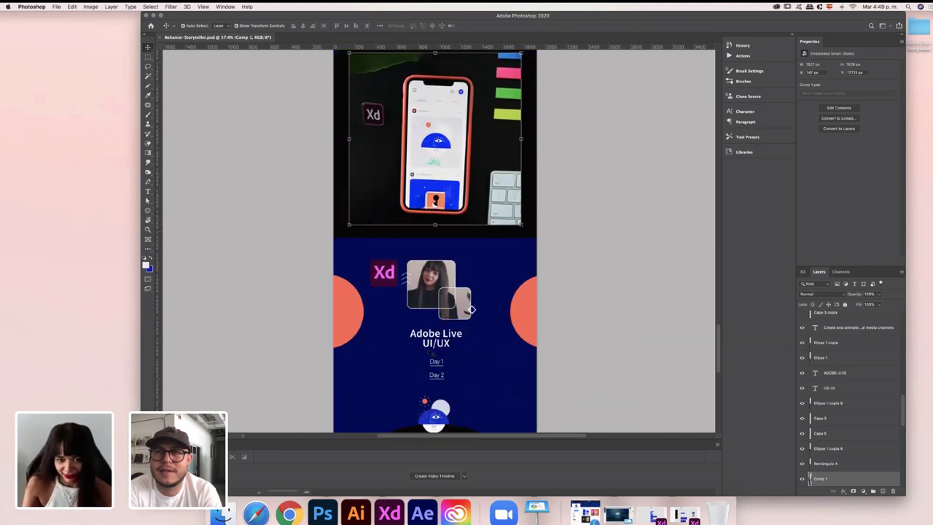
pyautogui.scroll(-1, 460, 356)
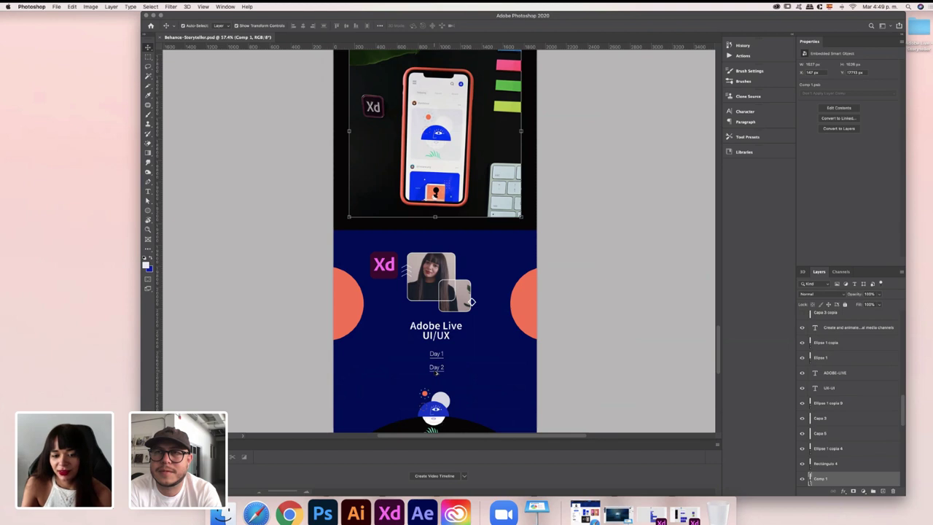
pyautogui.scroll(-3, 436, 372)
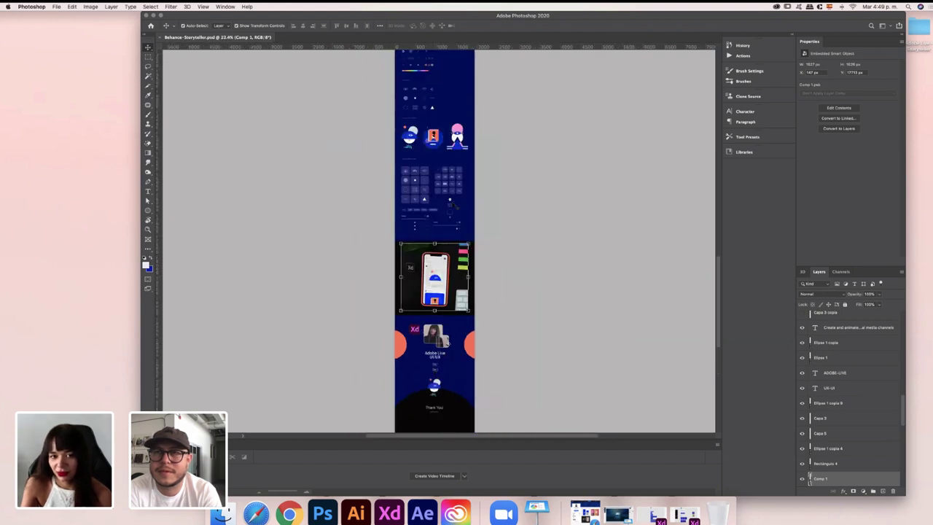
pyautogui.scroll(10, 442, 261)
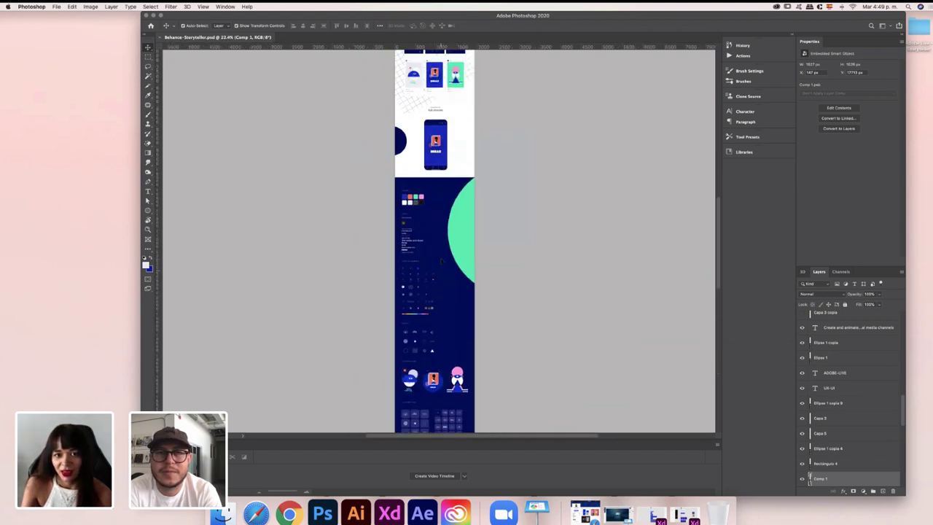
# Review the layout between the Storyteller cover and style guide, select the pink circle behind the screen grid, and clear the selection
pyautogui.scroll(10, 441, 261)
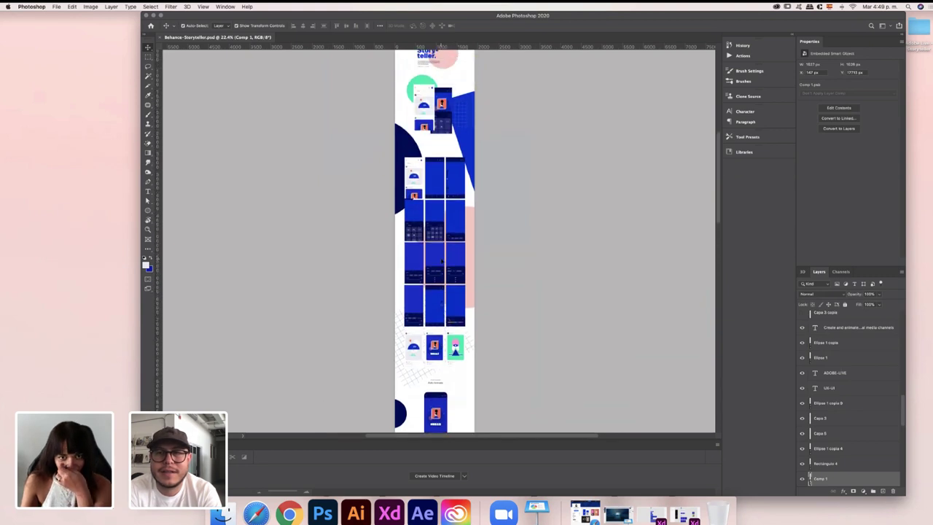
pyautogui.scroll(3, 442, 261)
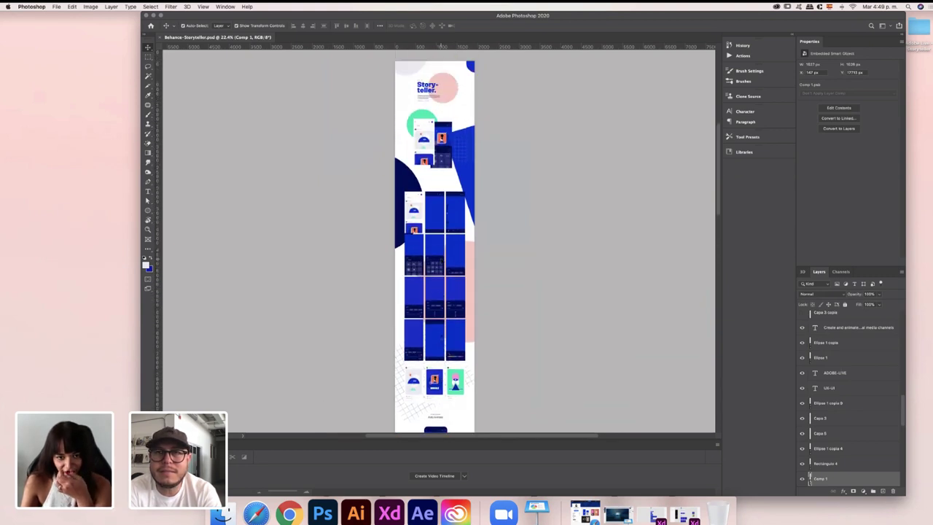
pyautogui.scroll(-10, 429, 351)
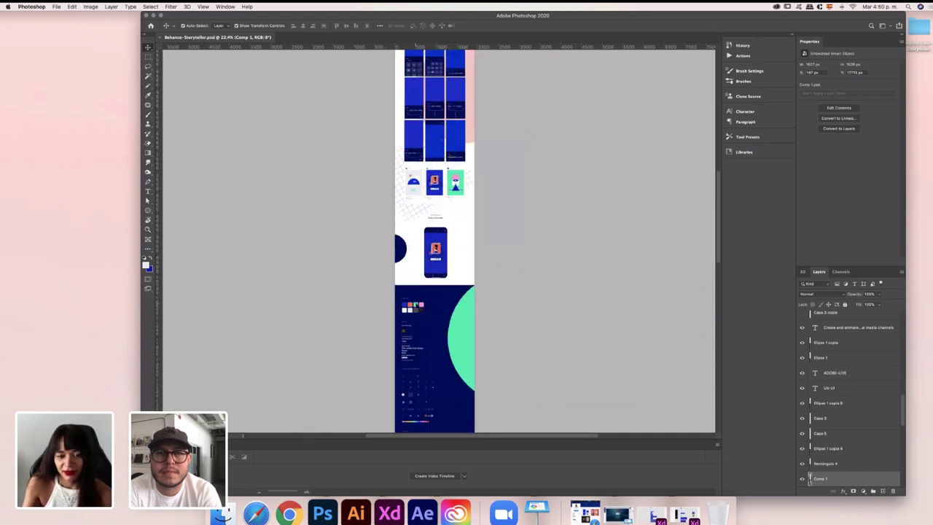
pyautogui.scroll(5, 422, 307)
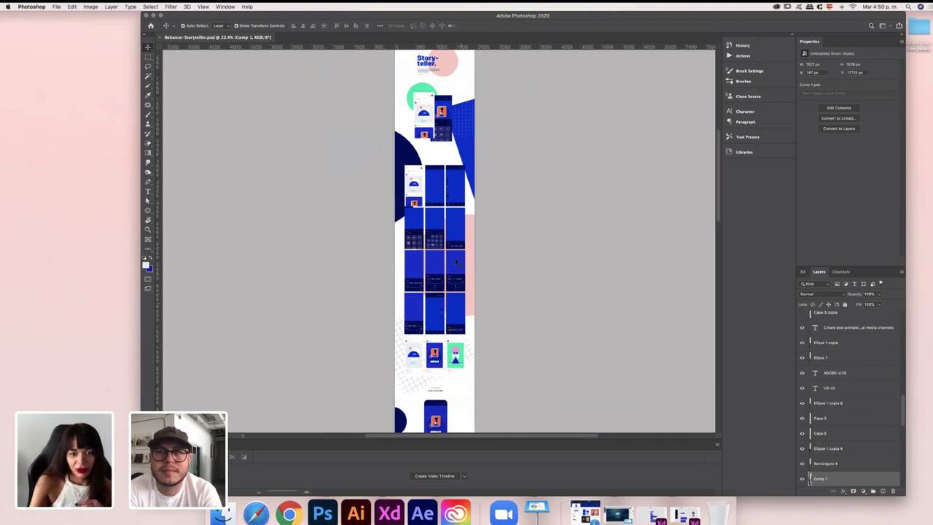
pyautogui.click(469, 237)
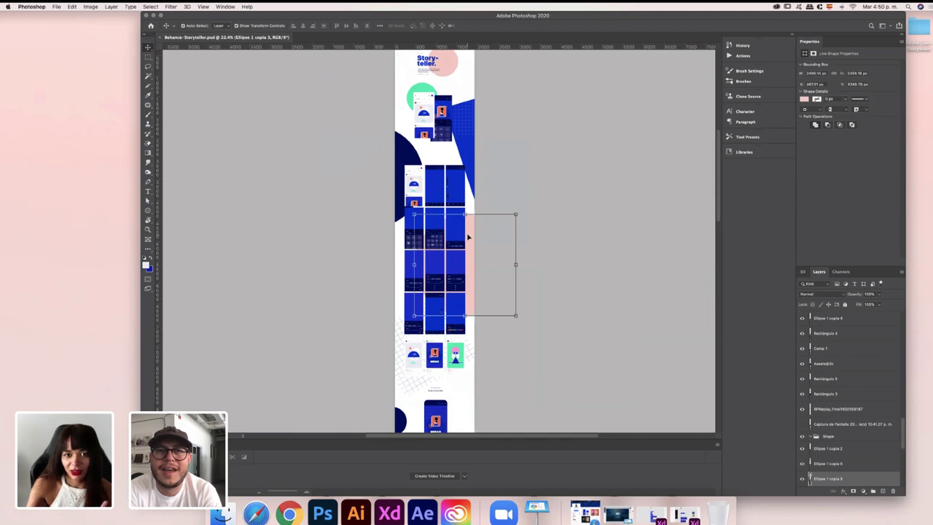
pyautogui.click(512, 170)
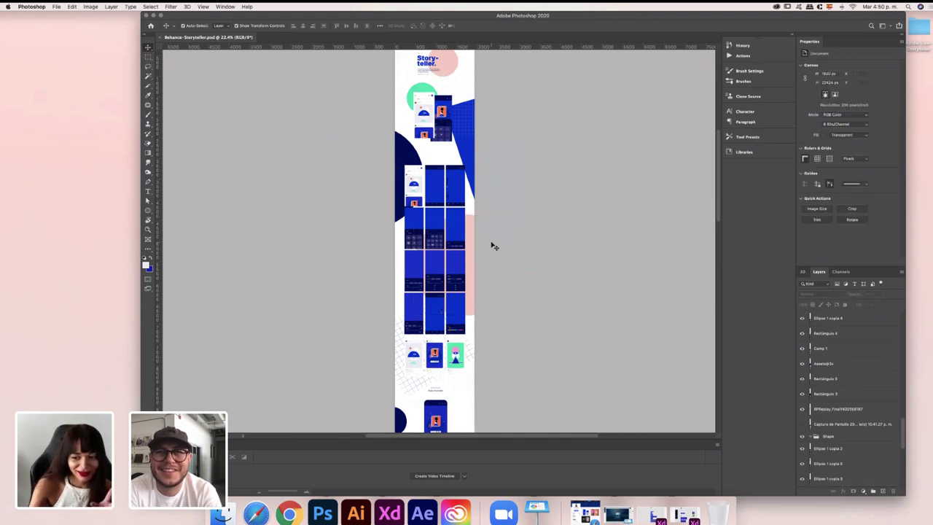
# Select the Rectangle 1 layer, clear the selection, and look over the layout from the cover to the style guide and back
pyautogui.scroll(3, 494, 246)
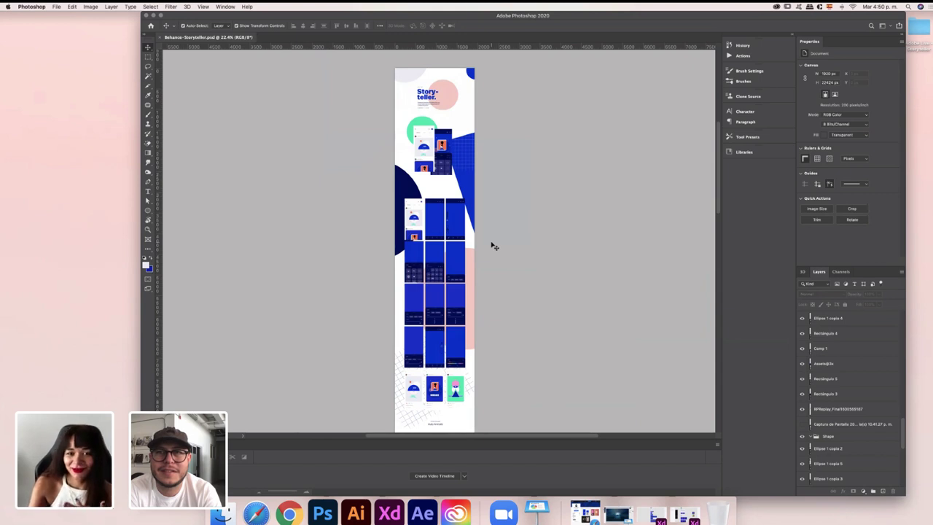
pyautogui.press('super+v')
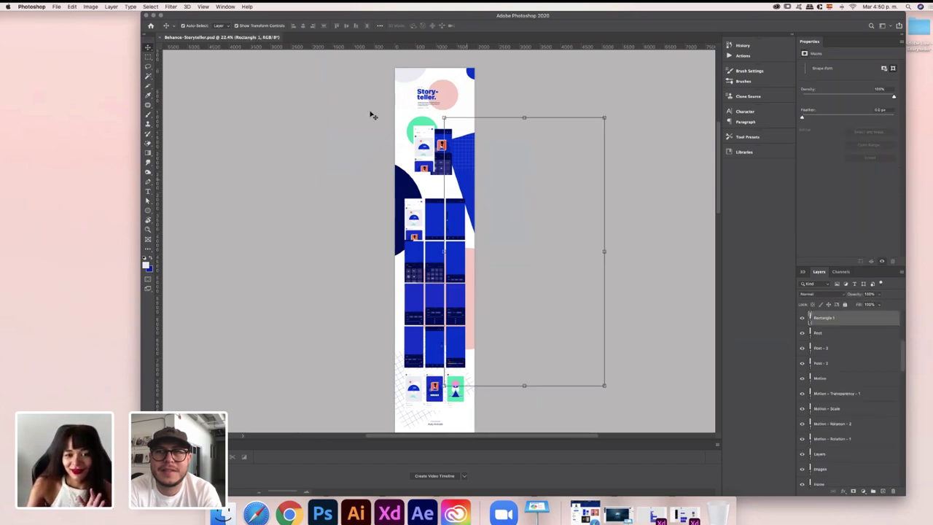
pyautogui.click(478, 77)
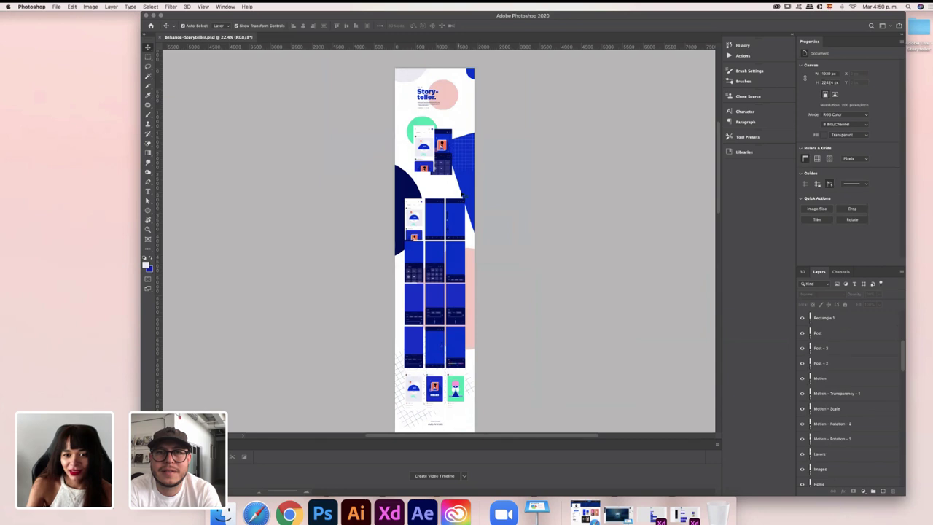
pyautogui.scroll(-10, 471, 162)
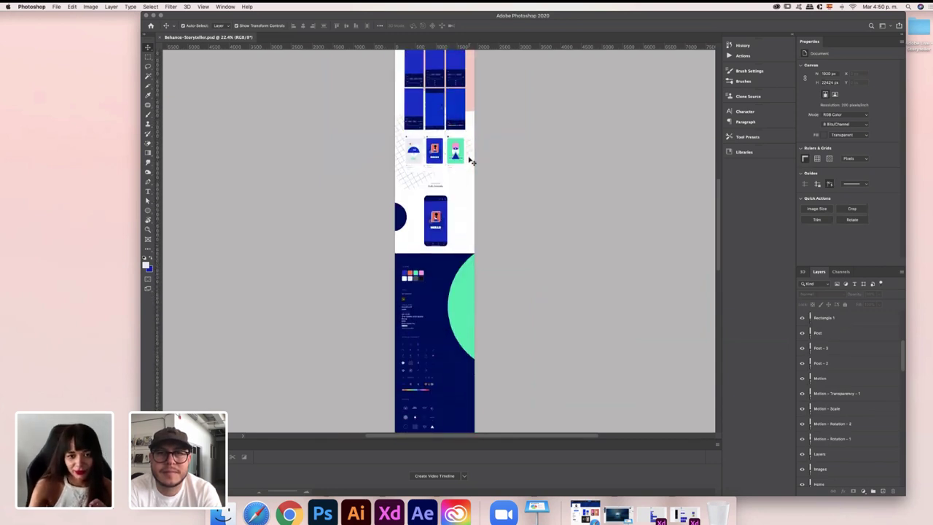
pyautogui.scroll(8, 471, 161)
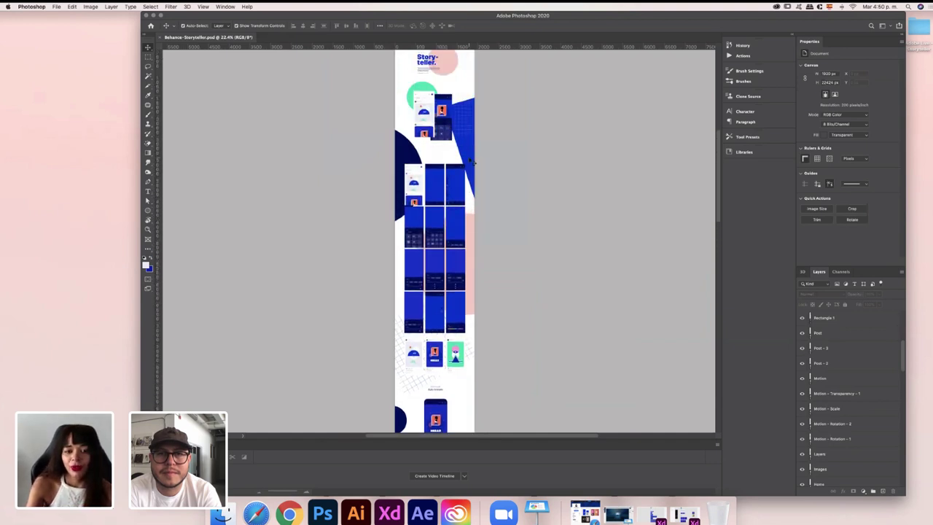
pyautogui.scroll(1, 472, 161)
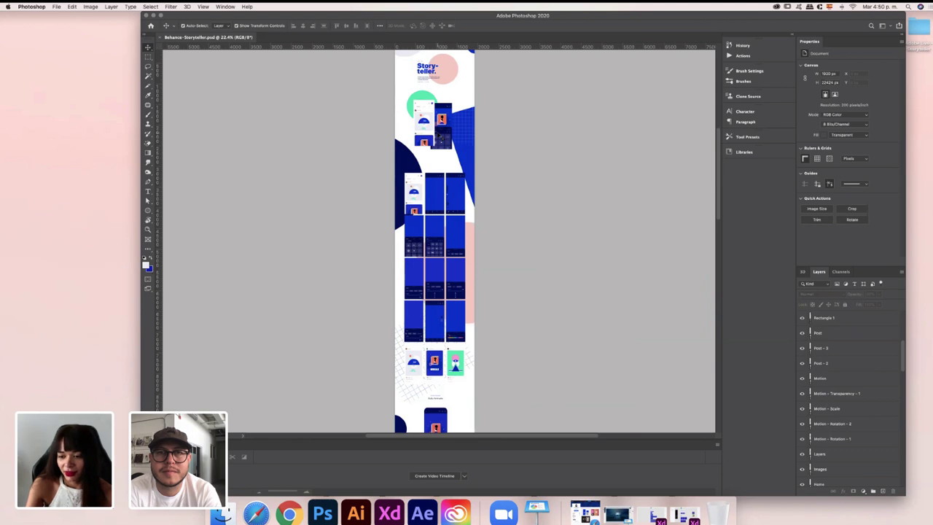
pyautogui.scroll(2, 451, 103)
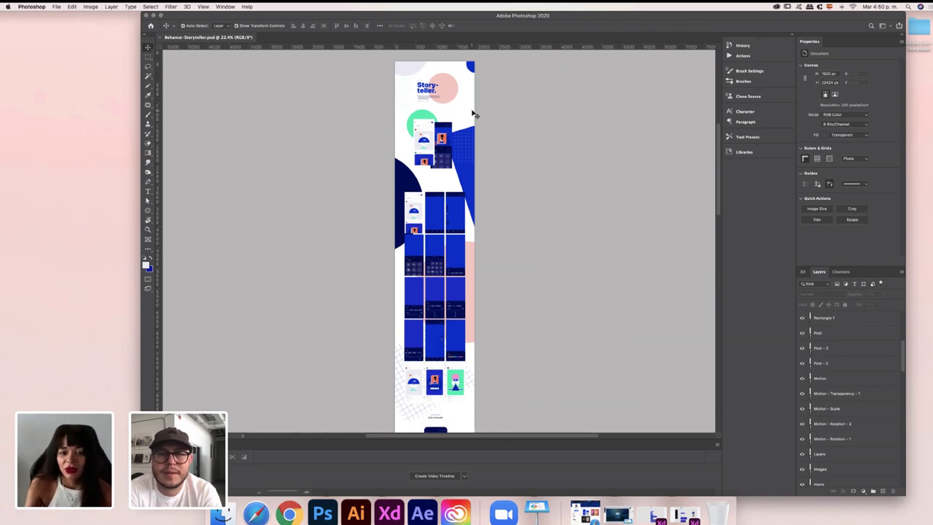
# Examine the Storyteller cover and its phone mockups up close, selecting the dark blue circle beside them and clearing the selection
pyautogui.scroll(-3, 449, 99)
pyautogui.scroll(5, 449, 98)
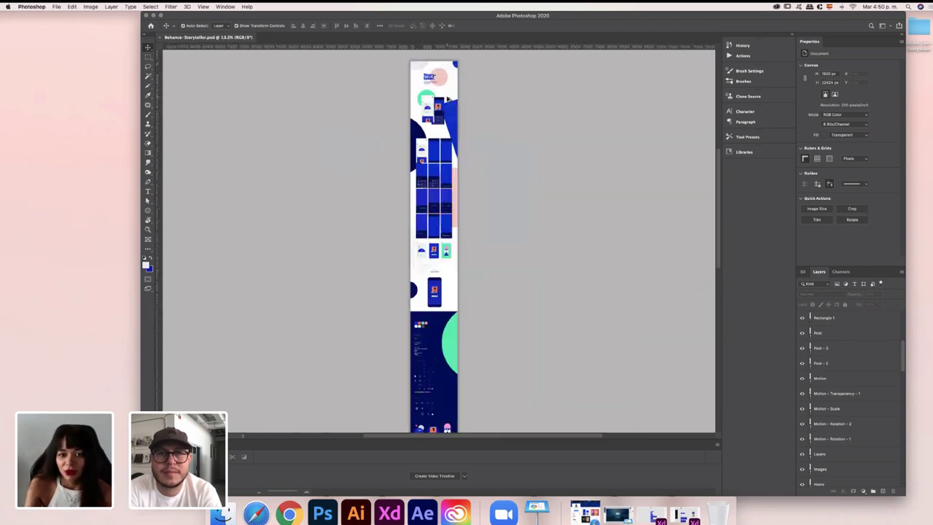
pyautogui.scroll(5, 450, 102)
pyautogui.hscroll(-4, 449, 101)
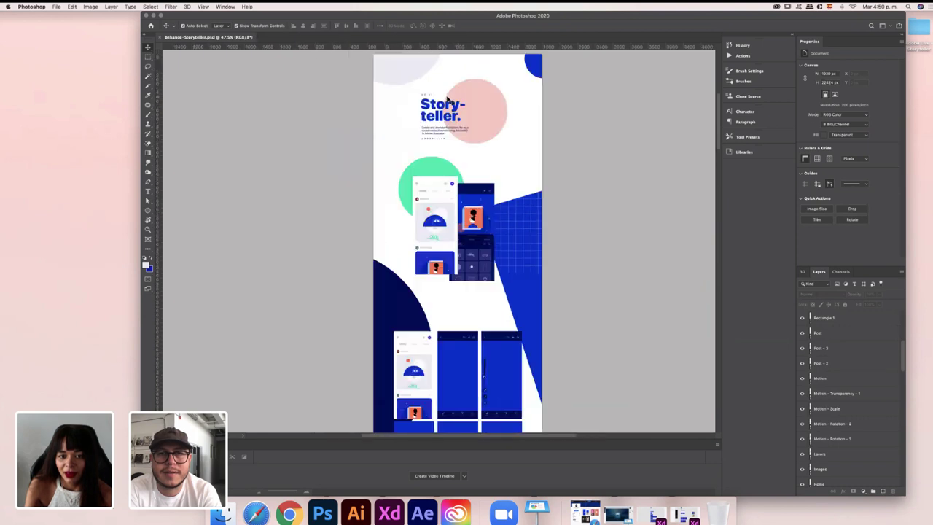
pyautogui.click(399, 284)
pyautogui.scroll(4, 485, 245)
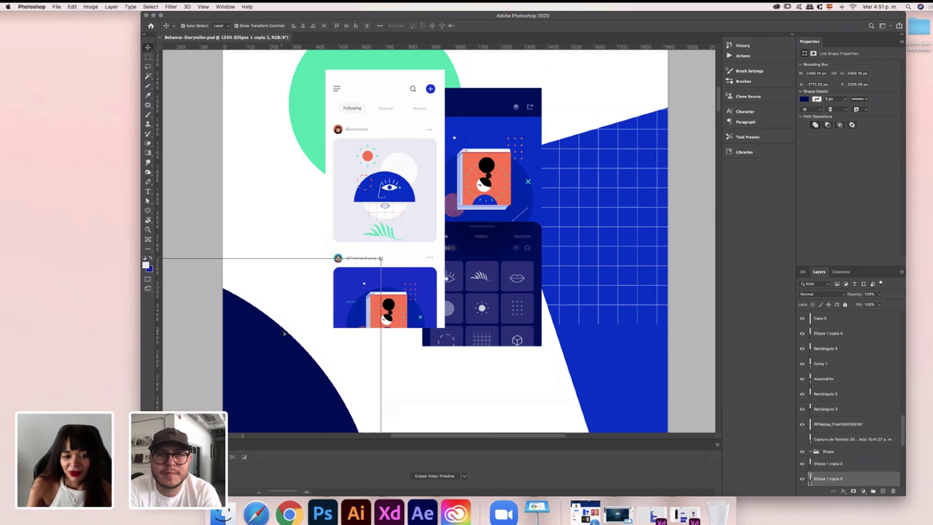
pyautogui.scroll(-5, 283, 331)
pyautogui.click(229, 226)
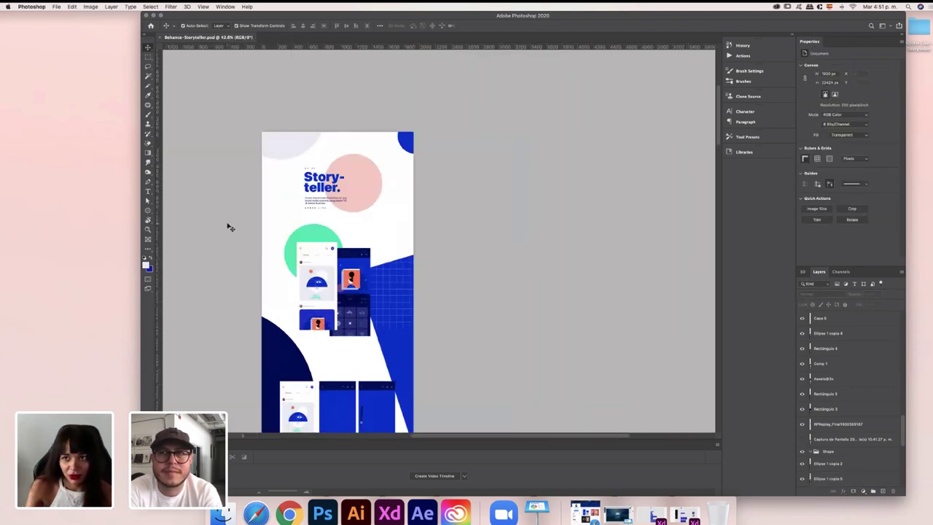
pyautogui.scroll(-3, 317, 227)
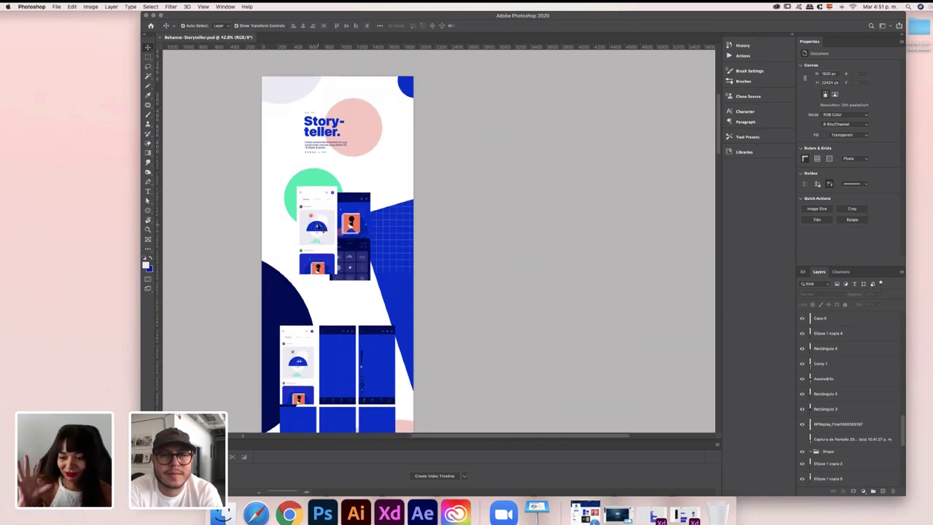
# Select the pink circle behind the Storyteller title and the green circle behind the mockups, and clear the selection
pyautogui.click(369, 115)
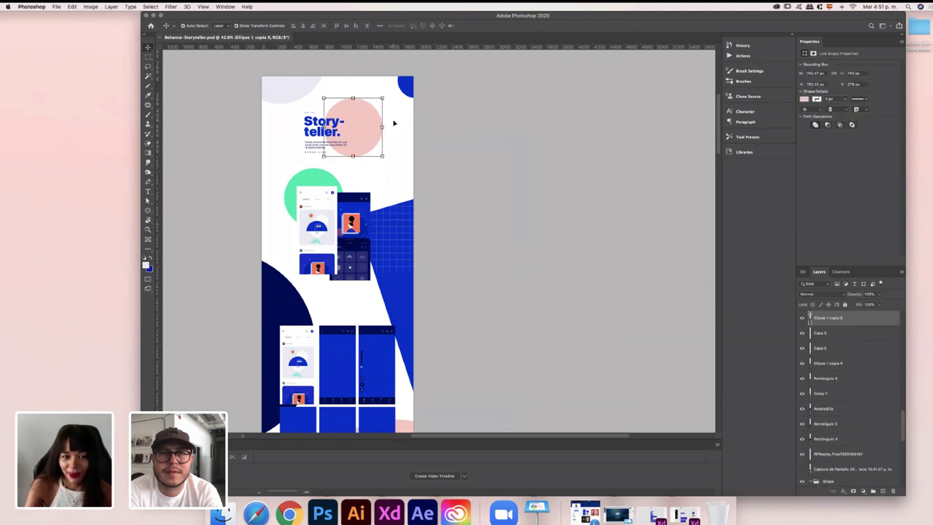
pyautogui.click(314, 179)
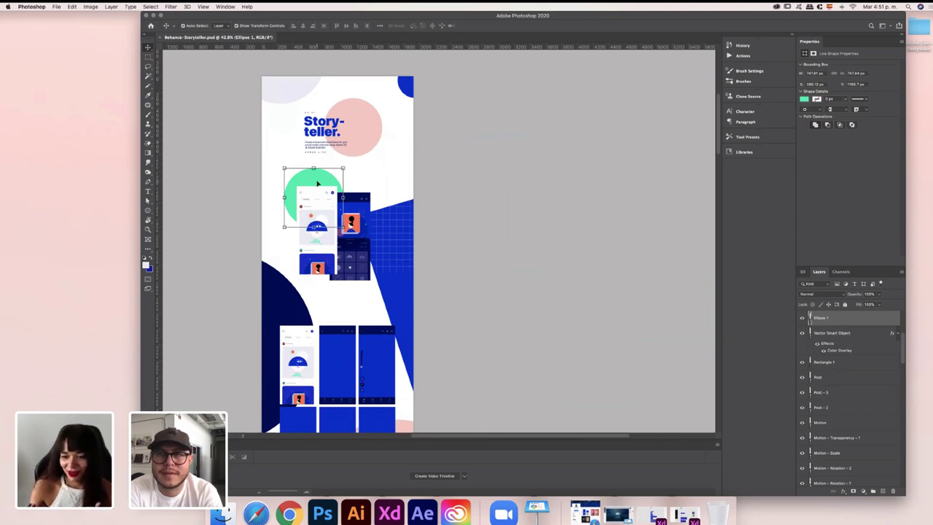
pyautogui.click(362, 150)
pyautogui.click(515, 207)
# Review the layout from the screen grid through Auto Animate, the style guide and phone photo to the Thank You! closing
pyautogui.scroll(-5, 412, 206)
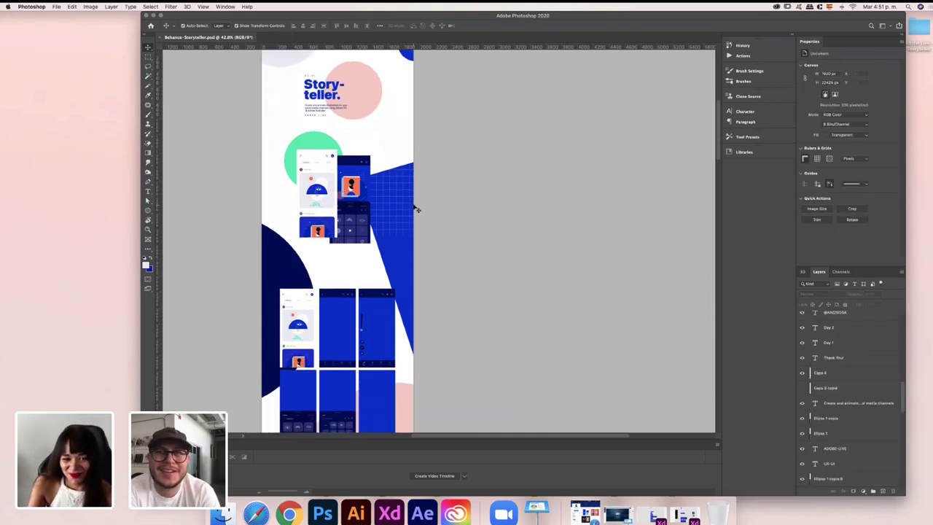
pyautogui.scroll(-10, 416, 209)
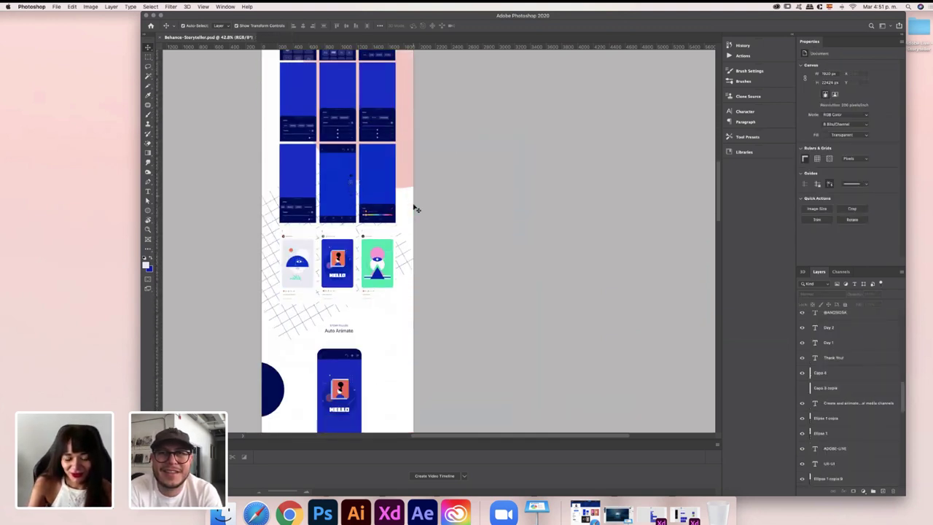
pyautogui.scroll(-10, 416, 209)
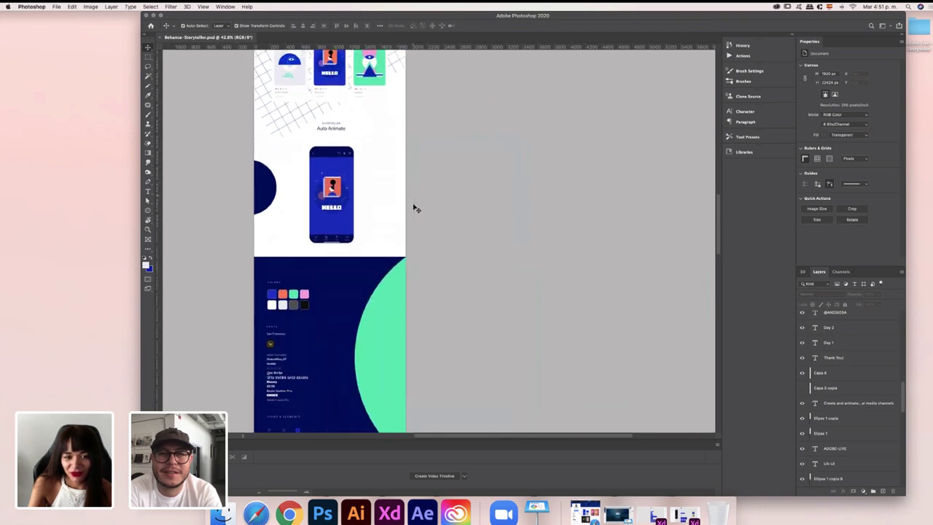
pyautogui.scroll(-5, 417, 209)
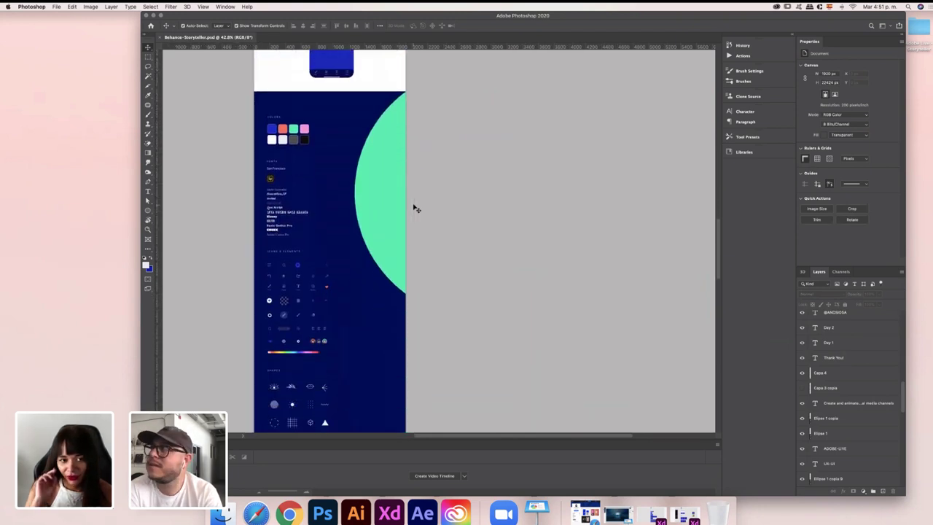
pyautogui.scroll(-13, 416, 209)
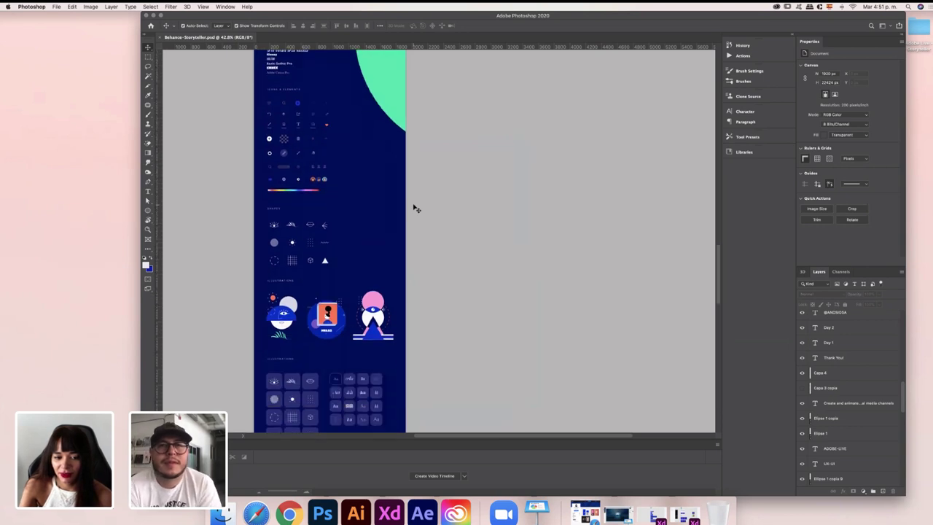
pyautogui.scroll(-4, 417, 209)
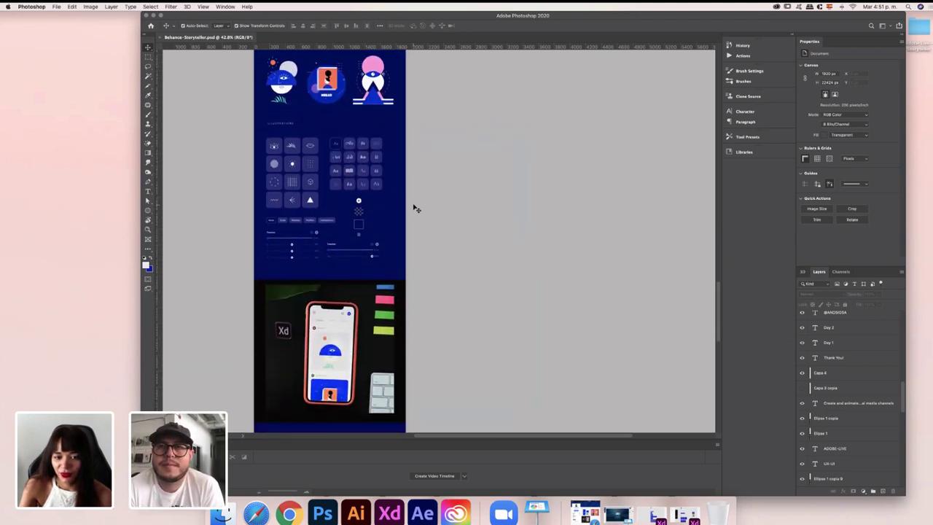
pyautogui.scroll(-7, 417, 210)
pyautogui.hscroll(-1, 416, 209)
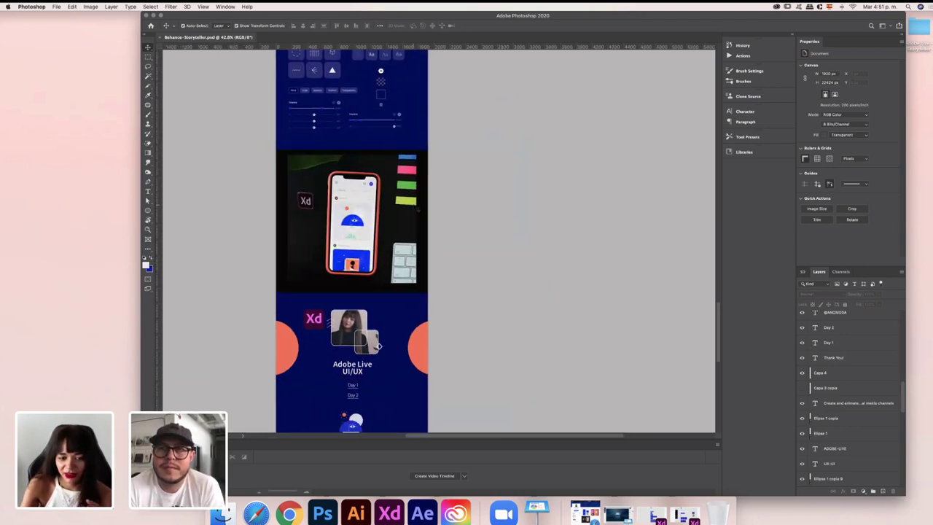
pyautogui.scroll(-3, 413, 207)
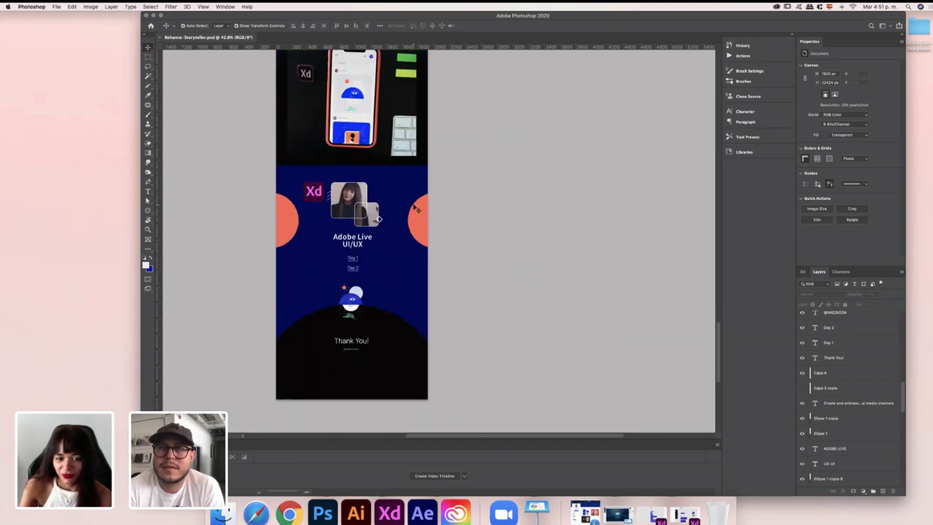
pyautogui.scroll(2, 416, 210)
# Switch to the Behance profile in Safari and make its browser window full screen
pyautogui.click(256, 514)
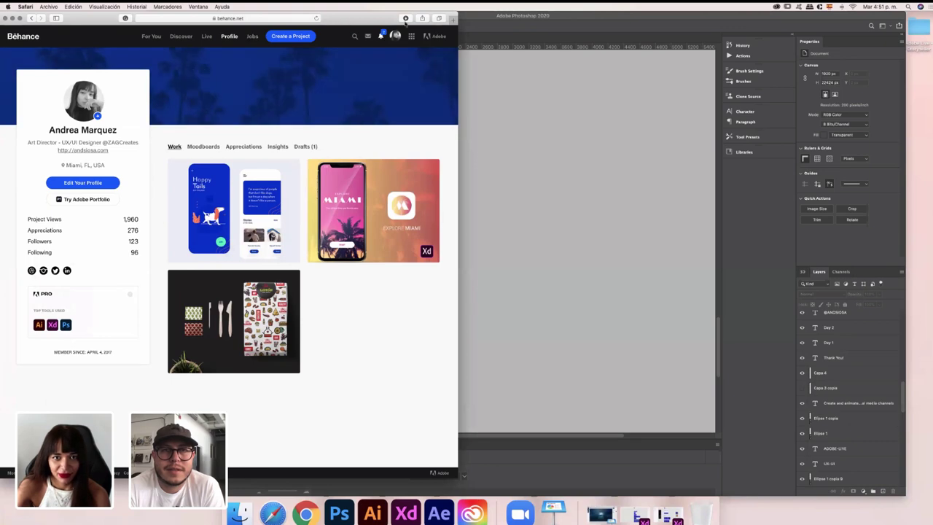
pyautogui.moveTo(377, 13); pyautogui.dragTo(555, 13)
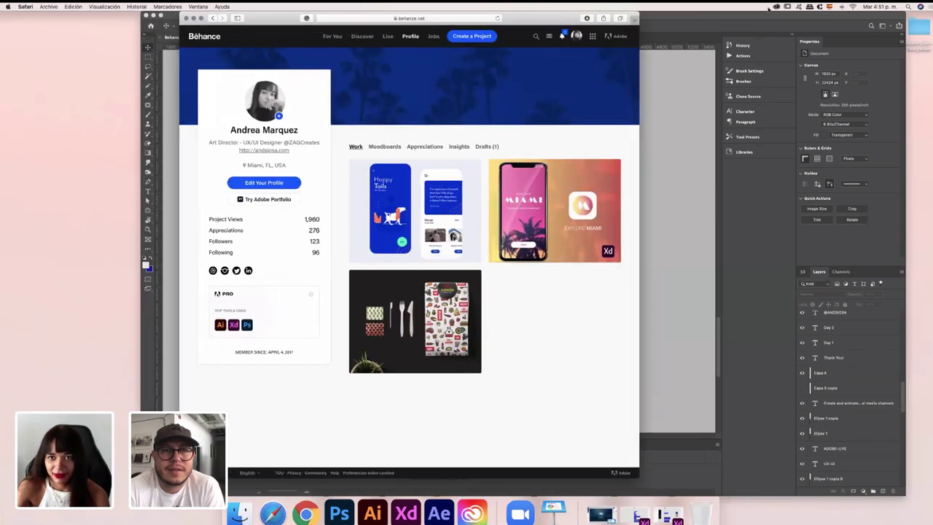
pyautogui.click(201, 18)
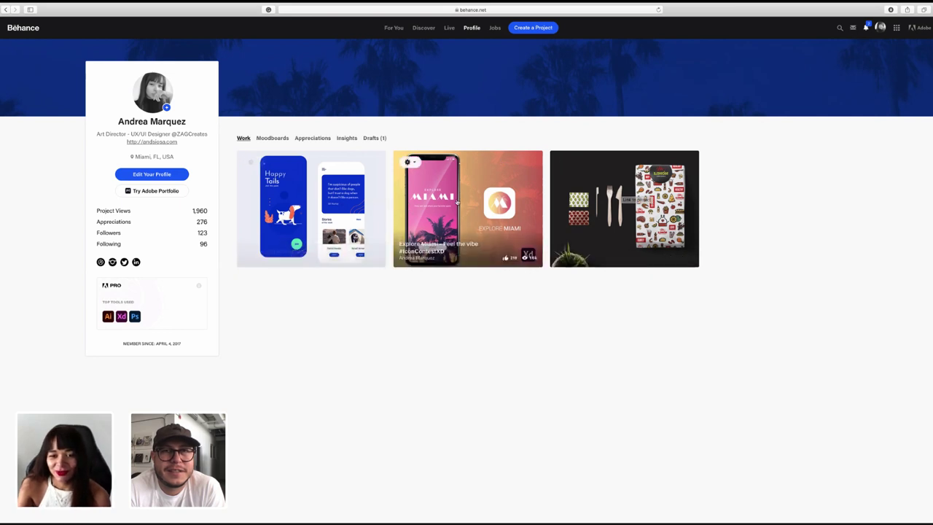
# Open the Lola Limón - Branding project and review its logo, color palette, brand elements, packaging and menu mockups
pyautogui.click(613, 205)
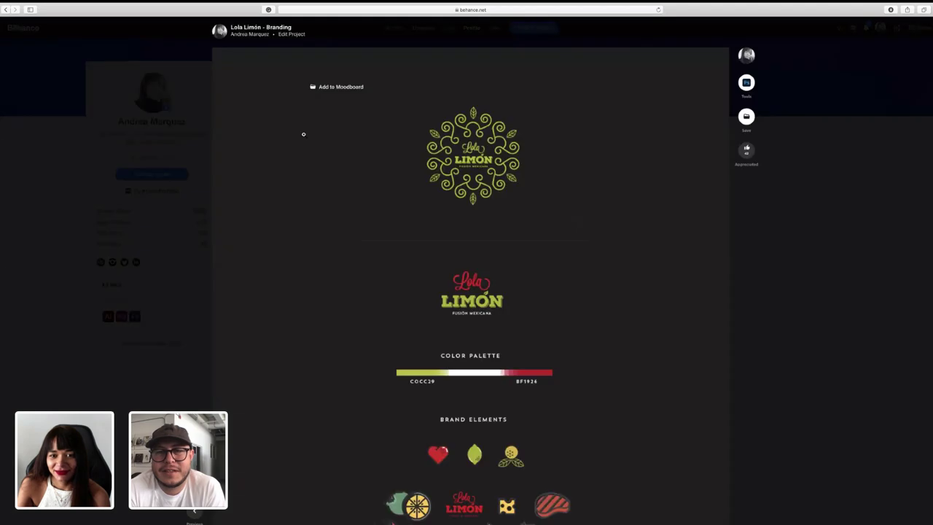
pyautogui.scroll(-5, 299, 135)
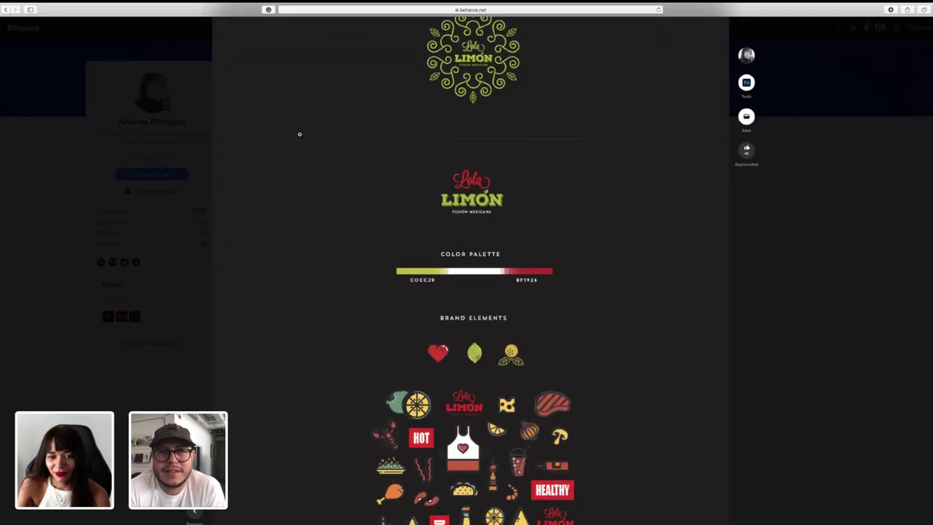
pyautogui.scroll(-7, 299, 134)
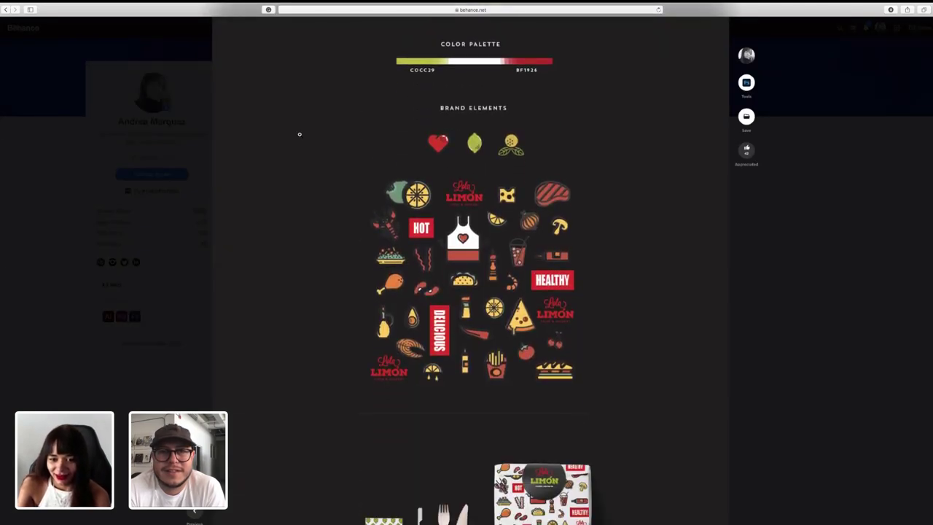
pyautogui.scroll(-5, 299, 134)
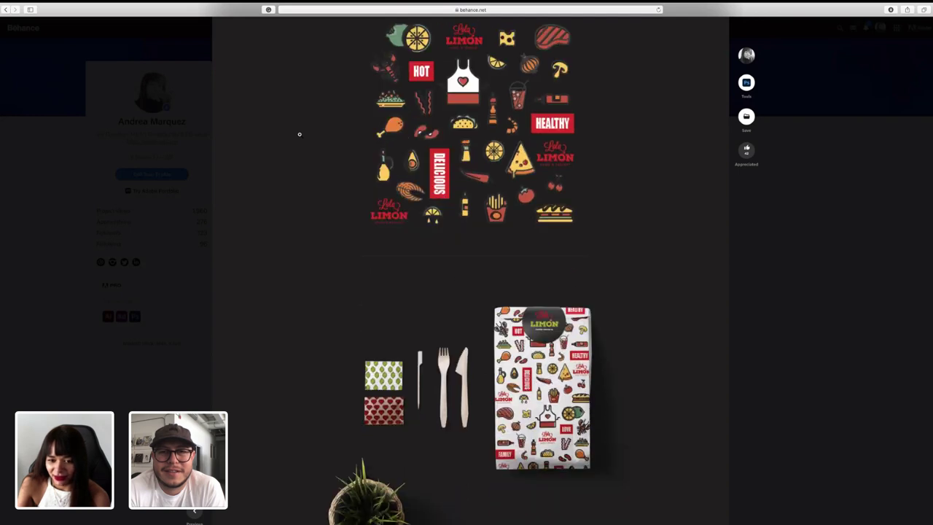
pyautogui.scroll(-6, 299, 134)
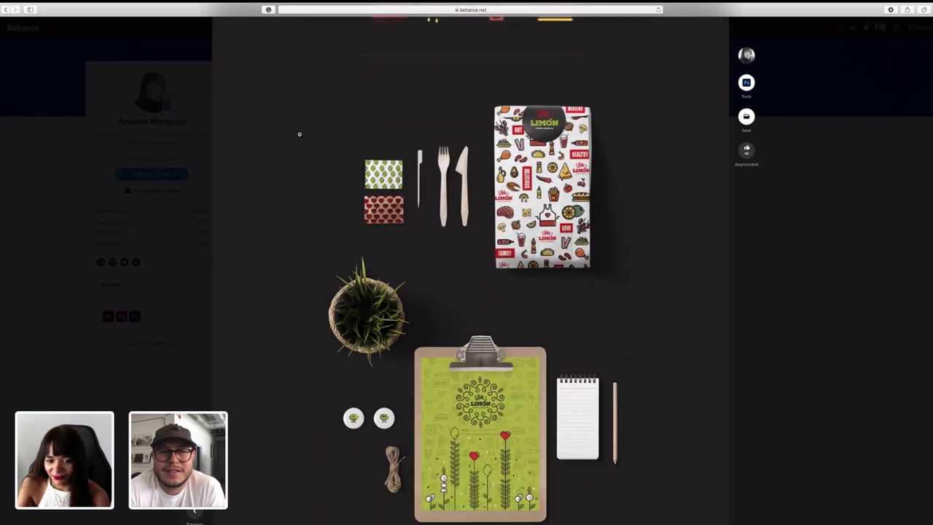
pyautogui.scroll(-8, 299, 135)
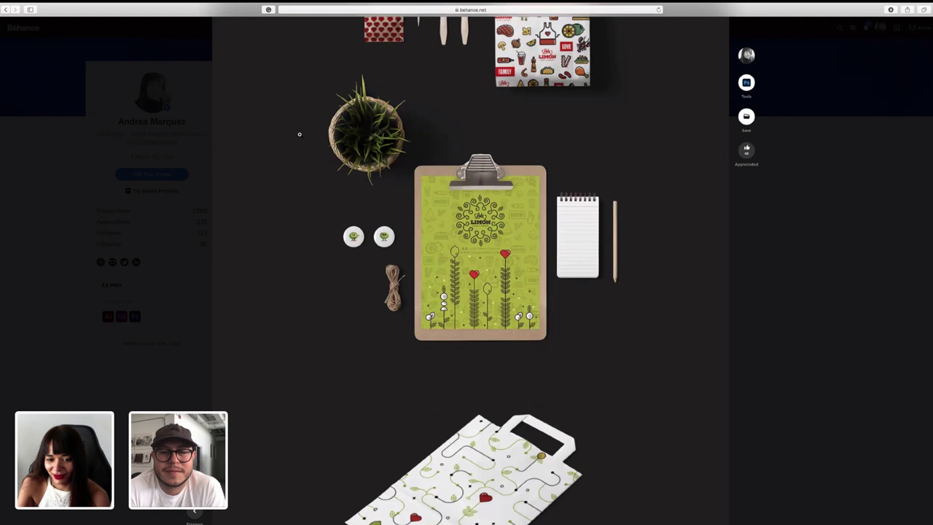
pyautogui.scroll(-7, 299, 134)
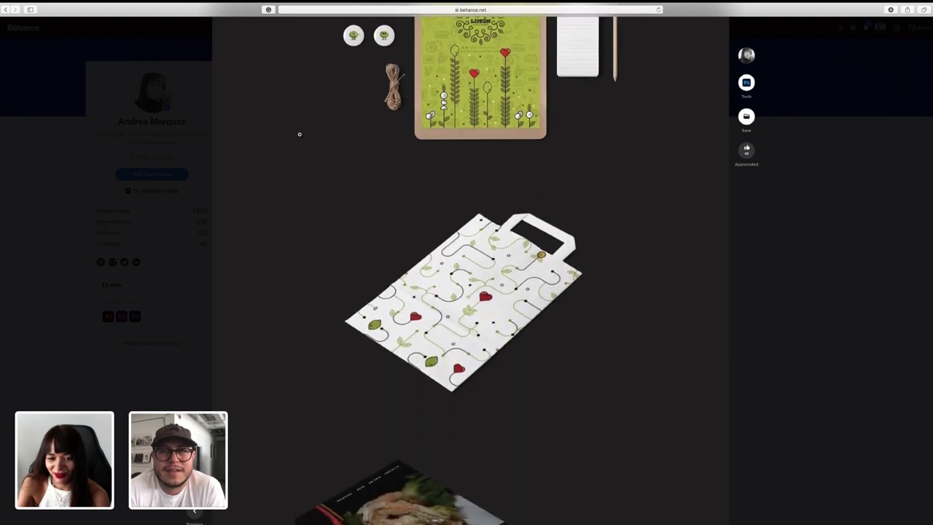
# Review the Lola Limón paper bag, website and cup mockups, return to the project's beginning and close it
pyautogui.scroll(-4, 299, 134)
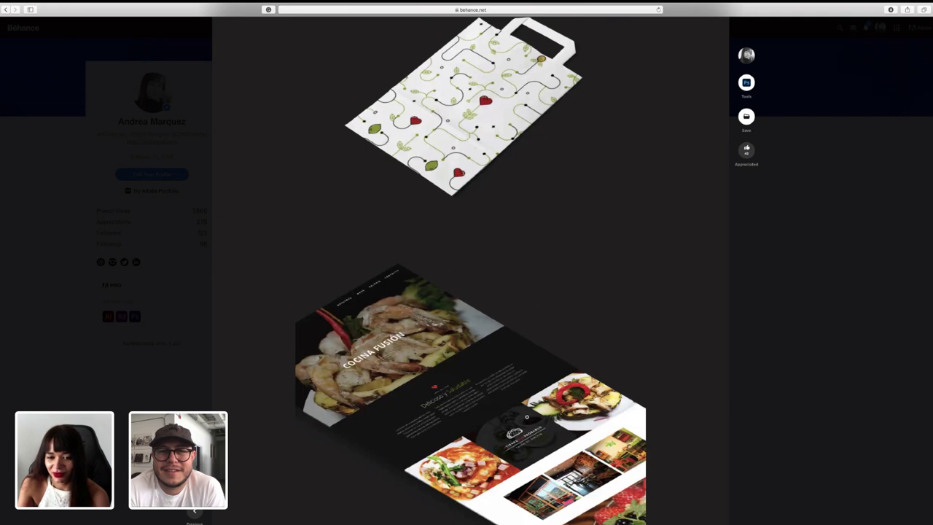
pyautogui.scroll(-1, 527, 416)
pyautogui.scroll(-1, 389, 324)
pyautogui.scroll(-10, 400, 318)
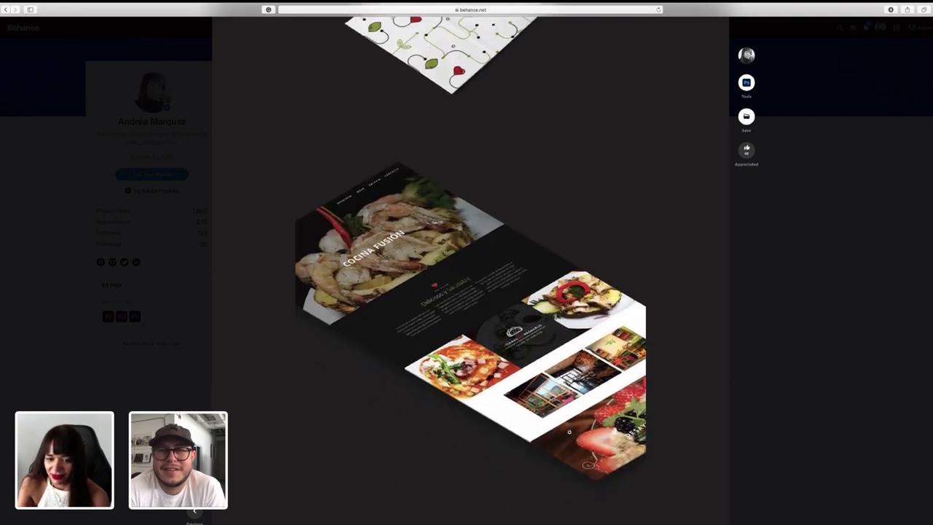
pyautogui.scroll(15, 400, 318)
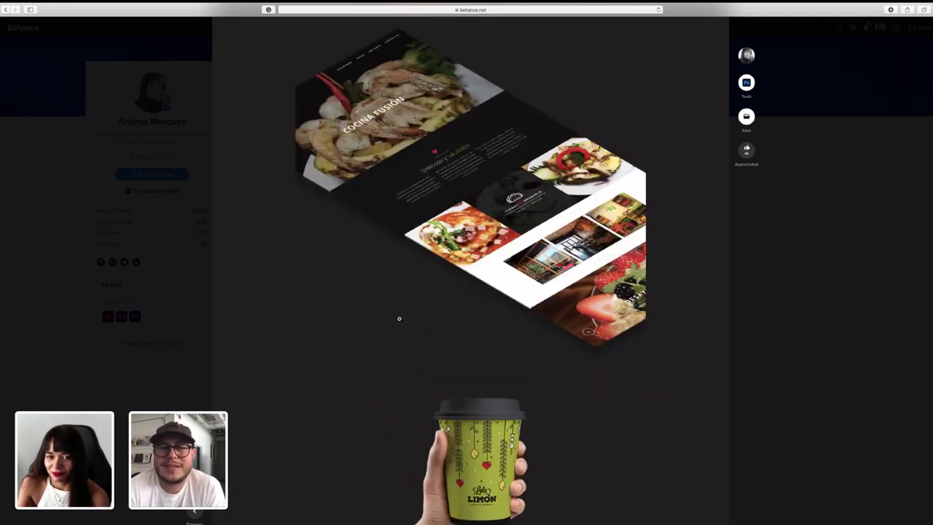
pyautogui.scroll(20, 399, 319)
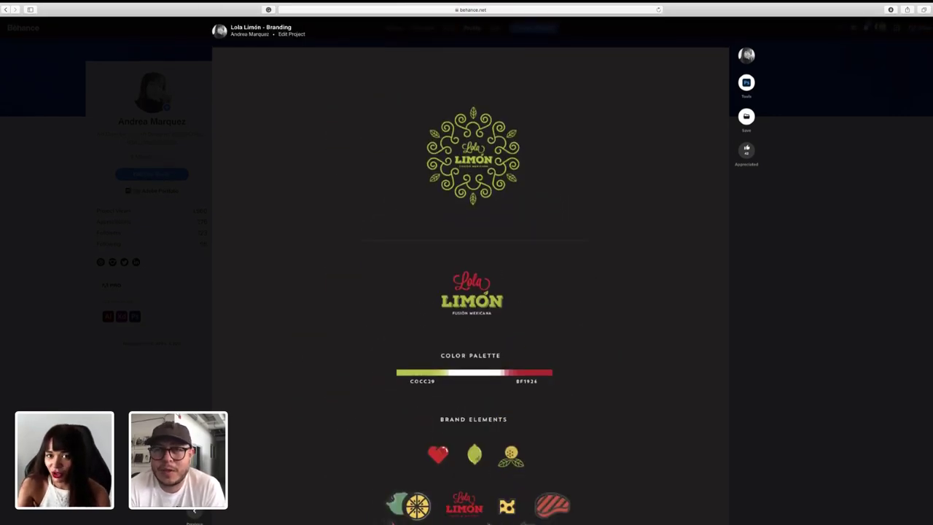
pyautogui.click(884, 46)
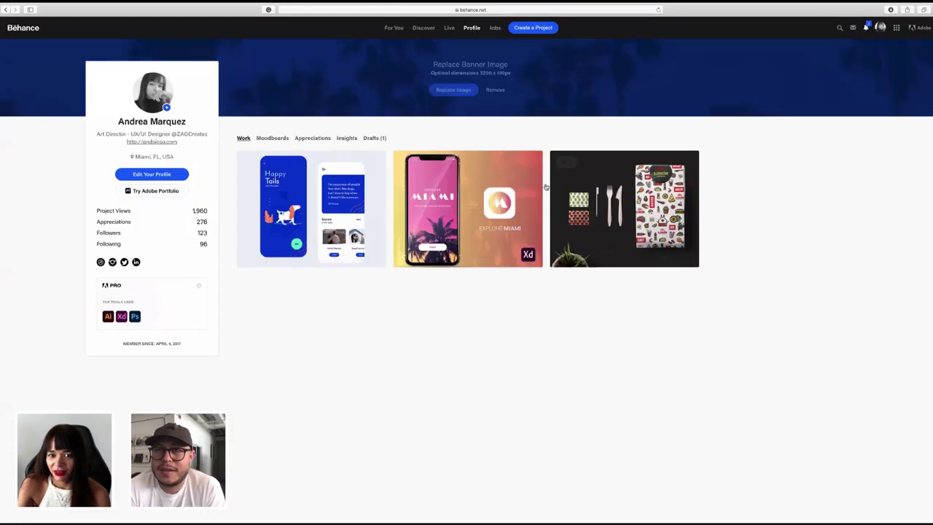
# Open the Explore Miami - Feel the vibe project, view its cover and close it again
pyautogui.click(504, 176)
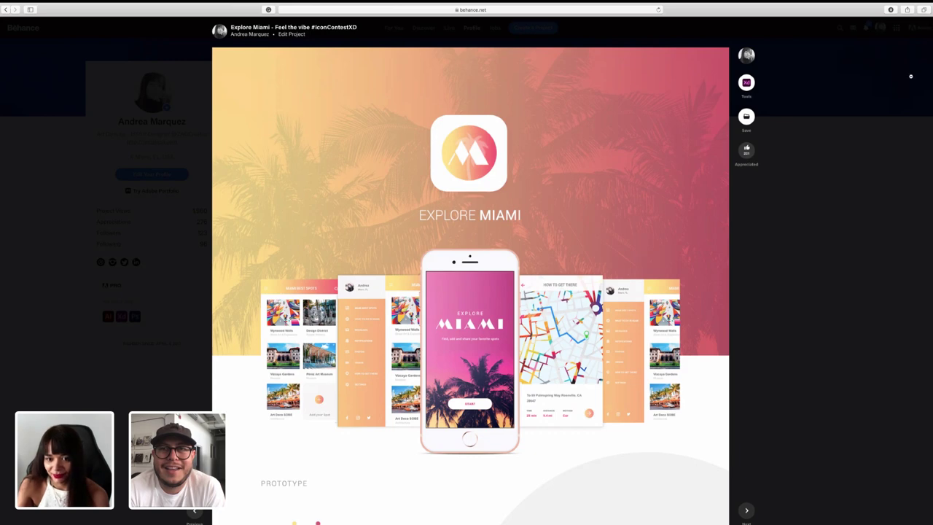
pyautogui.scroll(-1, 911, 76)
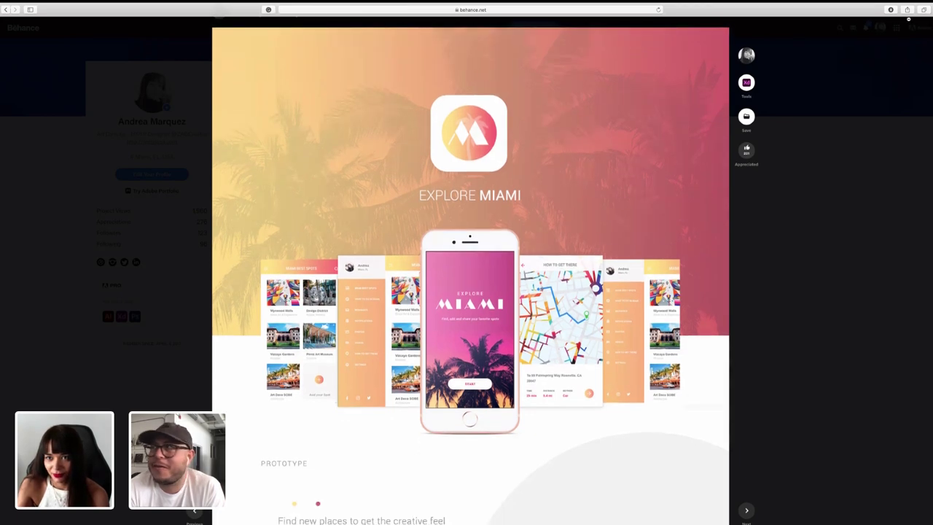
pyautogui.press('Escape')
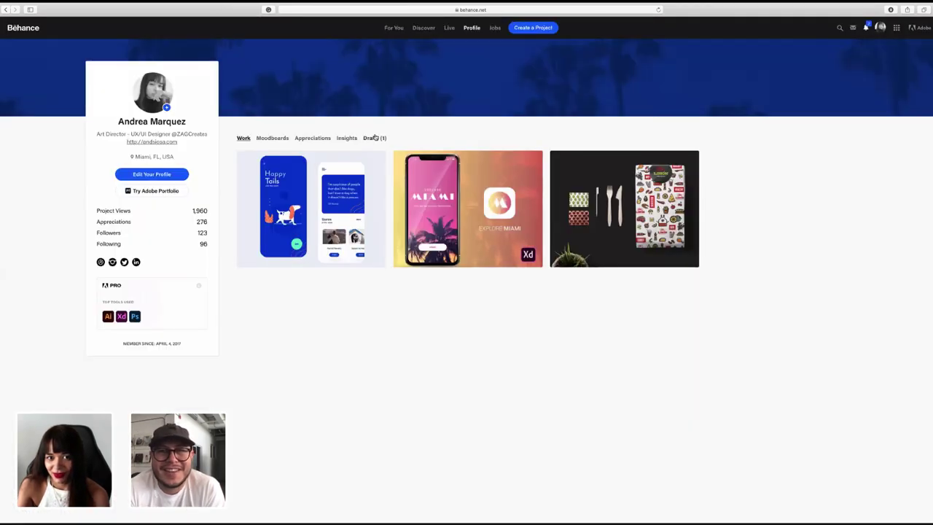
# Open the Storyteller - Adobe Live draft for editing and review its cover and phone mockups
pyautogui.click(374, 138)
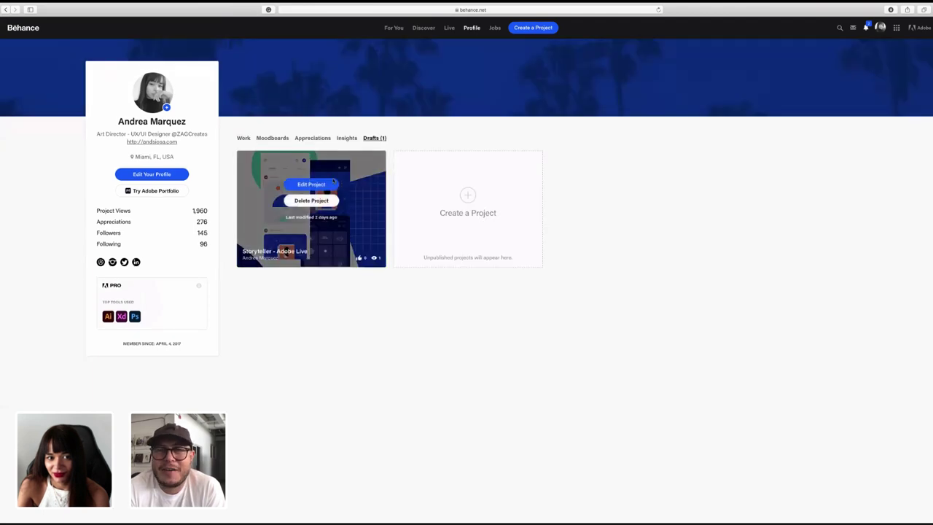
pyautogui.click(324, 185)
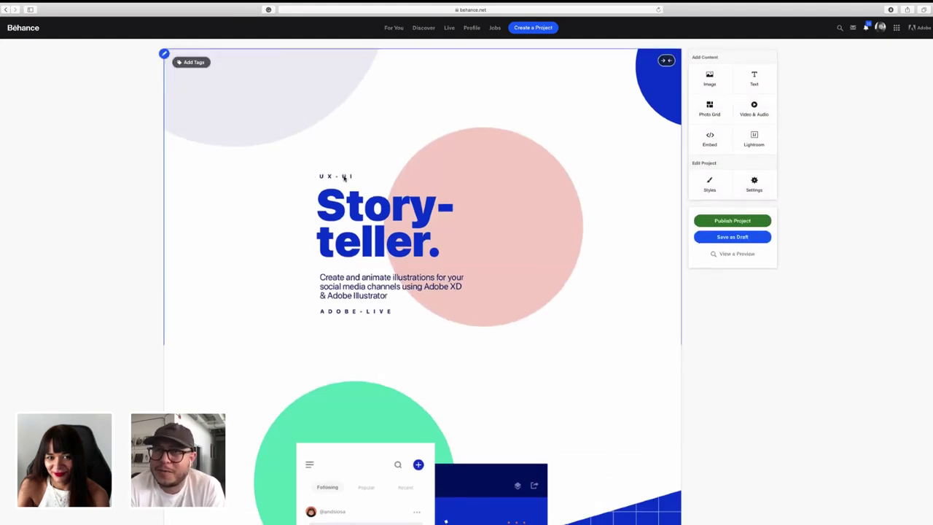
pyautogui.scroll(-2, 345, 178)
pyautogui.scroll(-6, 345, 179)
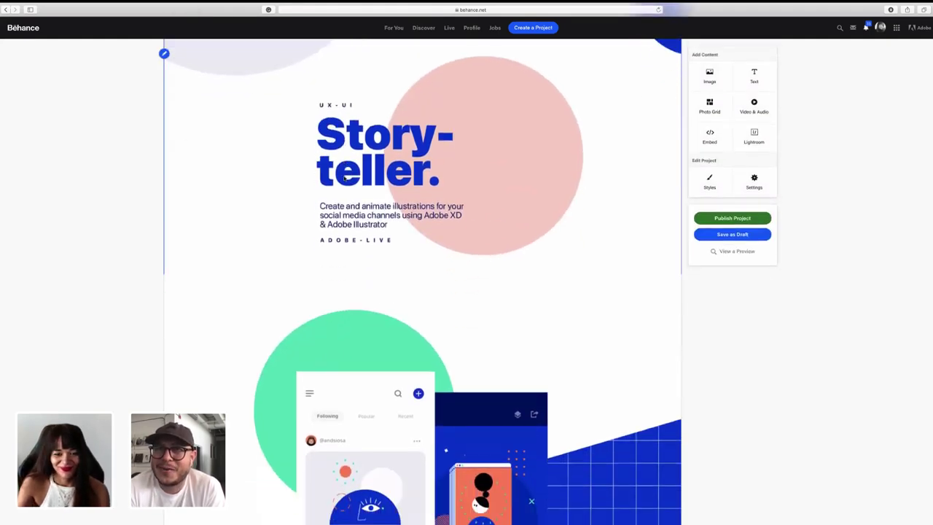
pyautogui.scroll(-9, 345, 178)
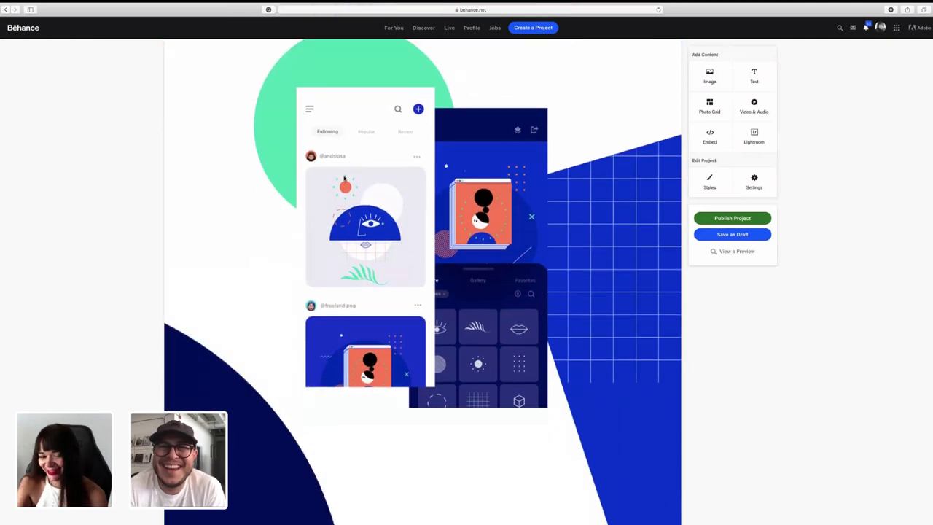
# Review the draft's grid of app screens, from the feed and motion settings to the finished posts and Auto Animate heading
pyautogui.scroll(-4, 344, 179)
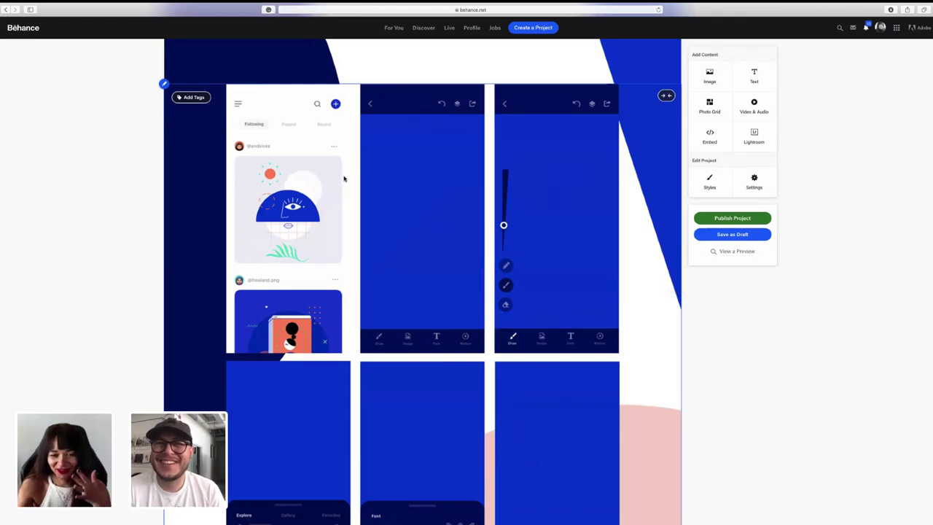
pyautogui.scroll(-8, 345, 179)
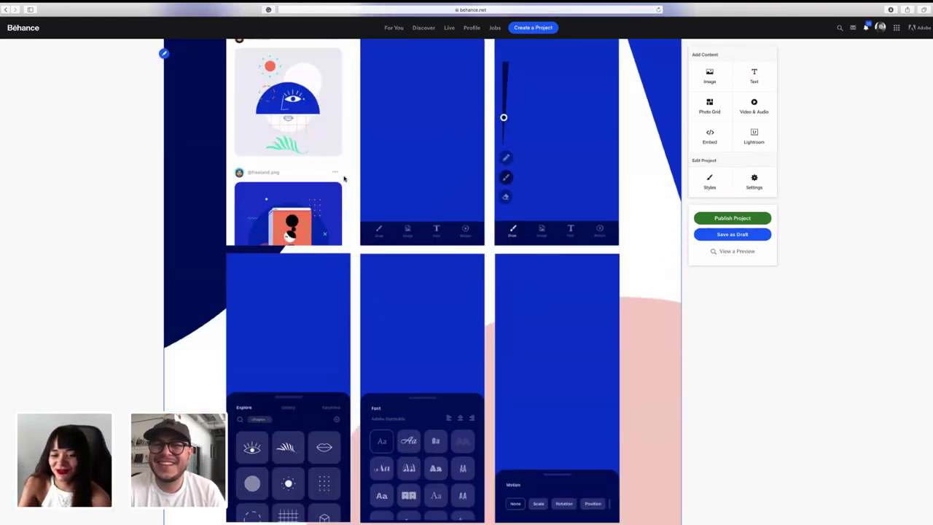
pyautogui.scroll(-4, 344, 179)
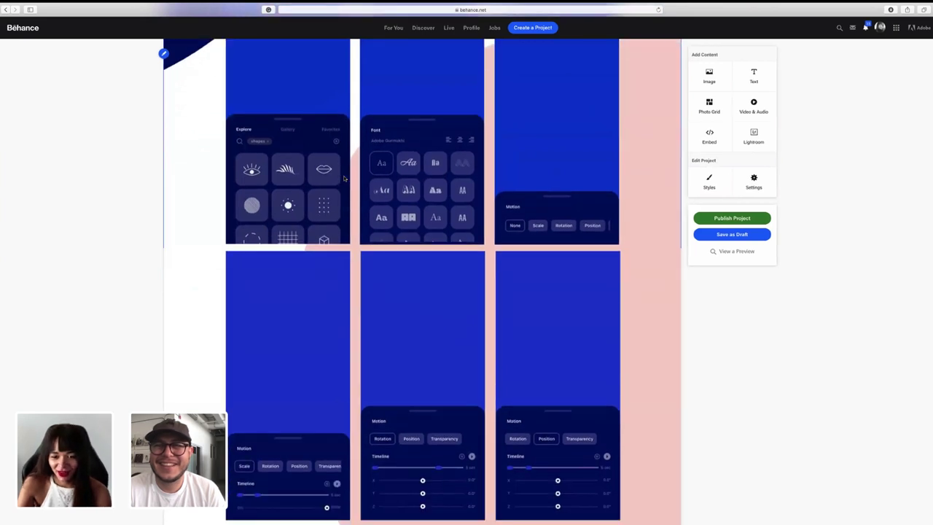
pyautogui.scroll(-6, 345, 179)
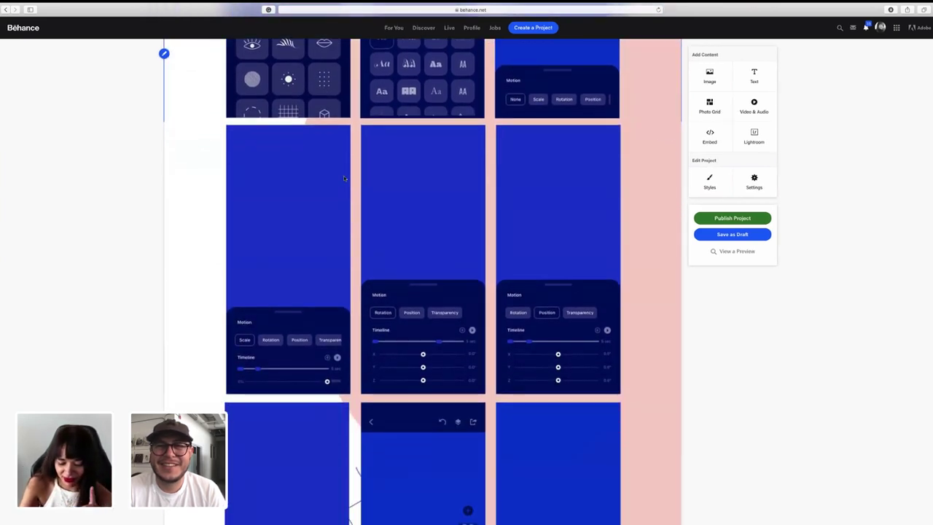
pyautogui.scroll(-6, 345, 179)
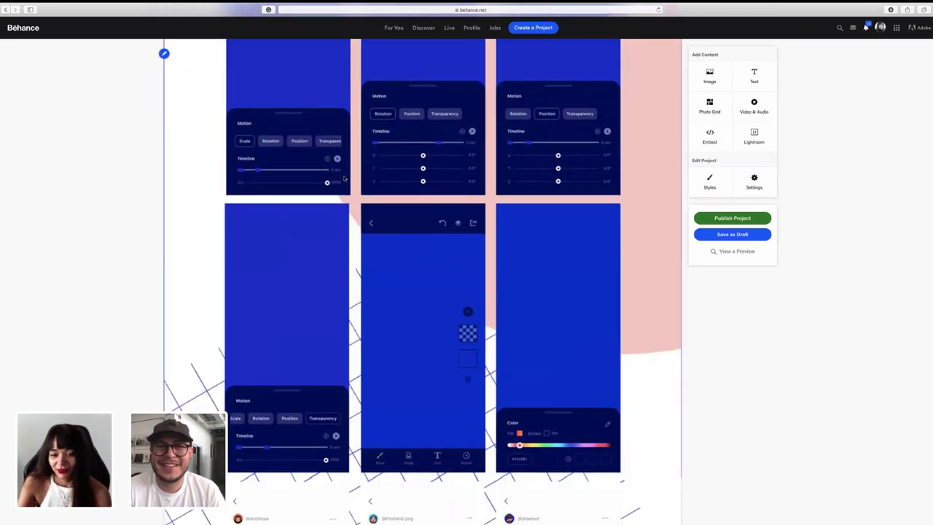
pyautogui.scroll(-5, 344, 178)
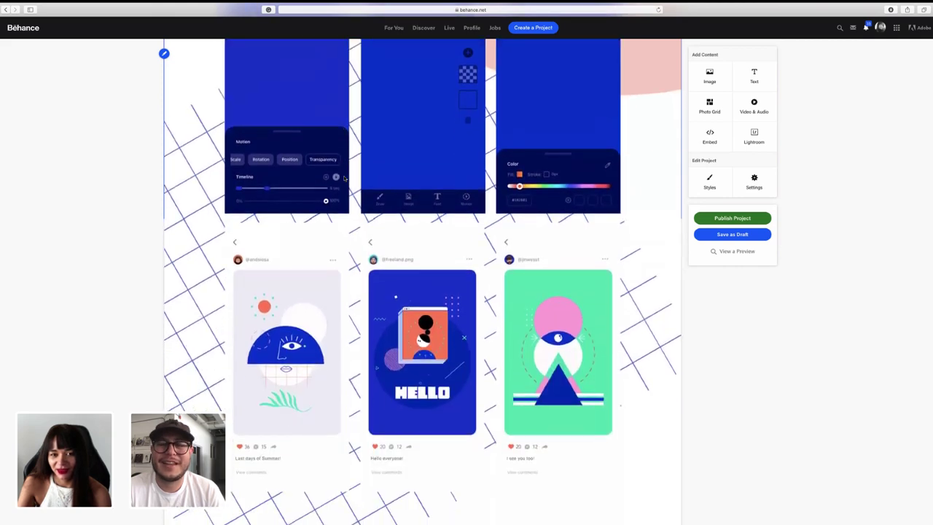
pyautogui.scroll(-15, 344, 178)
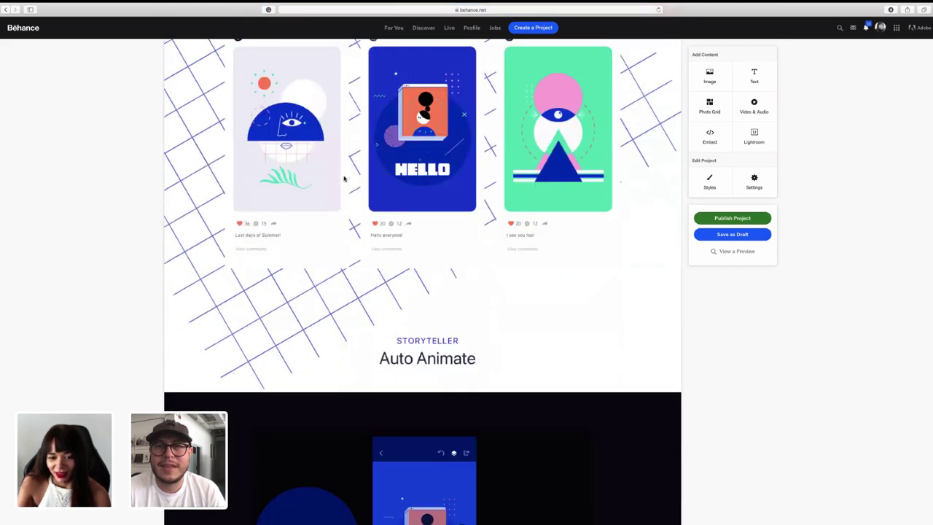
# Examine the Auto Animate prototype video embedded above the Colors section of the Storyteller draft
pyautogui.scroll(6, 344, 178)
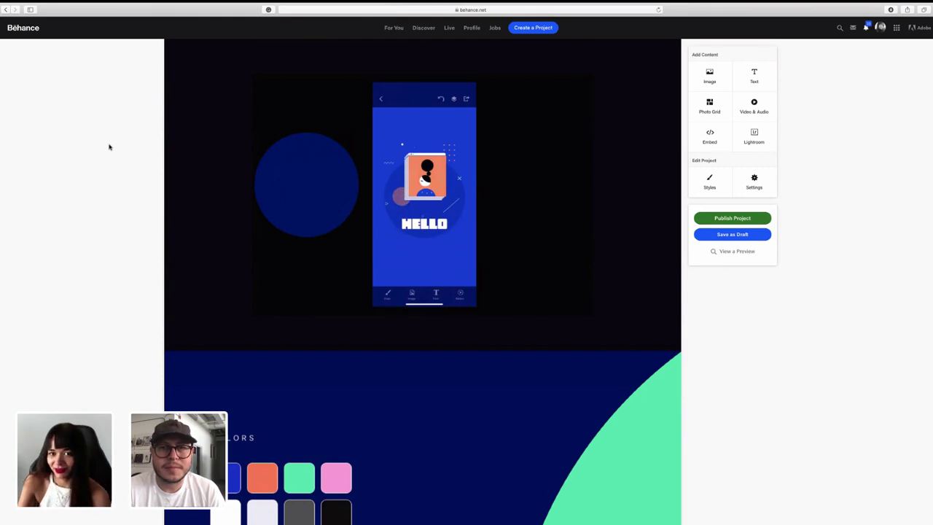
pyautogui.scroll(-1, 109, 147)
pyautogui.scroll(-1, 129, 156)
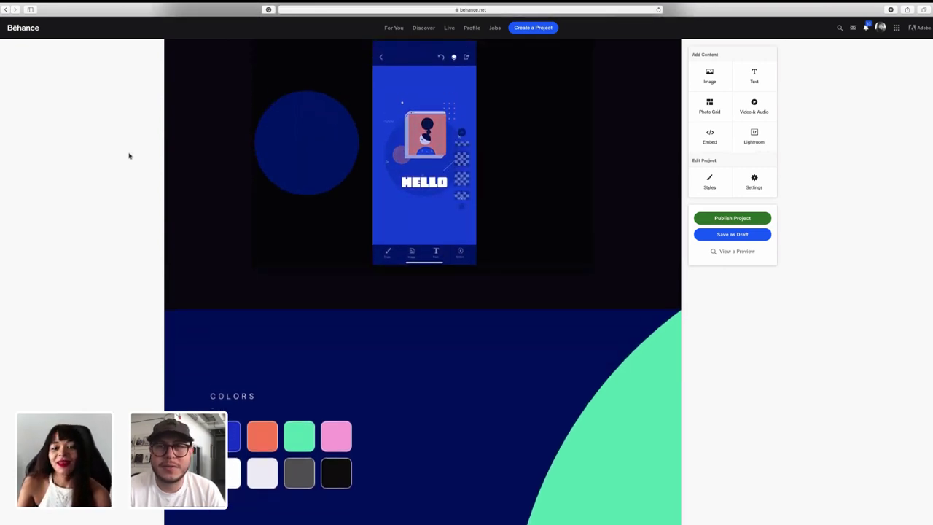
pyautogui.scroll(3, 129, 155)
pyautogui.scroll(-5, 129, 155)
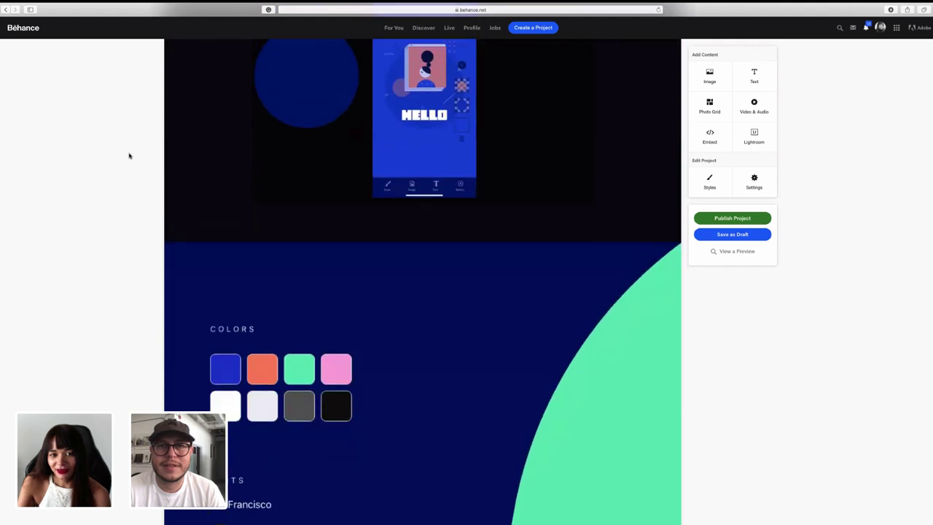
pyautogui.scroll(5, 129, 155)
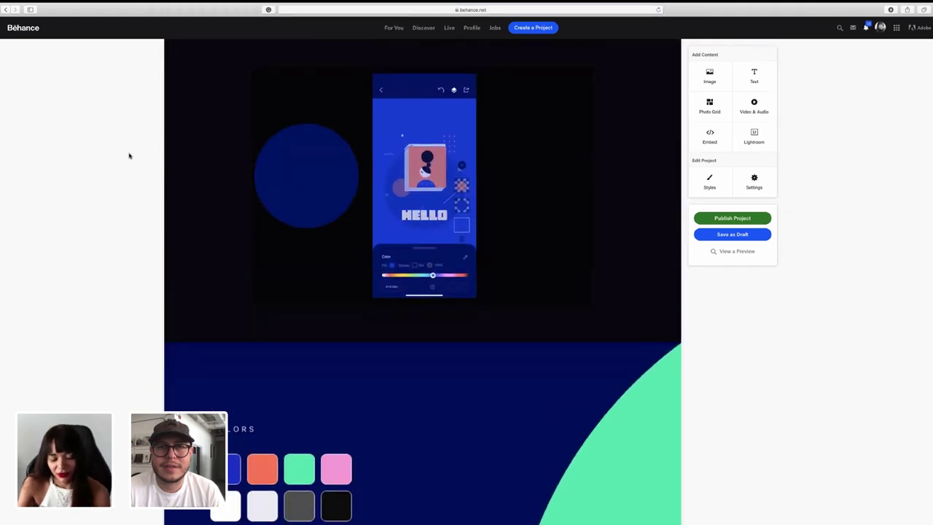
pyautogui.scroll(-1, 129, 155)
pyautogui.scroll(-3, 129, 156)
pyautogui.scroll(3, 129, 156)
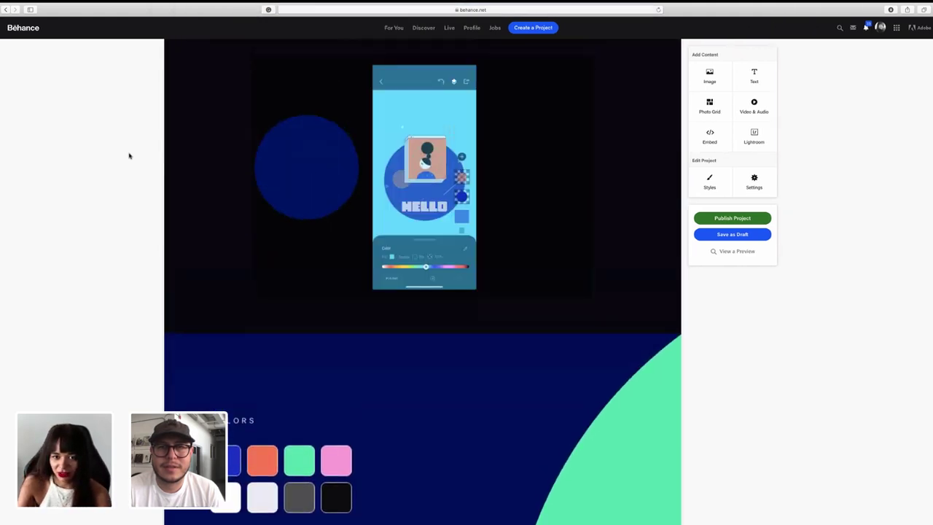
pyautogui.scroll(-3, 129, 155)
pyautogui.scroll(4, 129, 155)
# Review the draft's colors, fonts, illustrations and phone video down to the Adobe Live UI/UX section
pyautogui.scroll(-20, 129, 156)
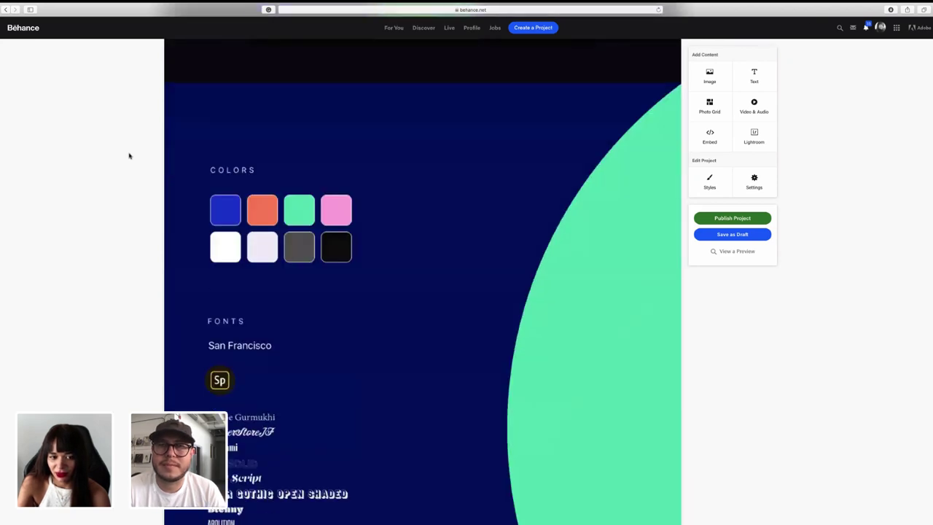
pyautogui.scroll(-20, 129, 155)
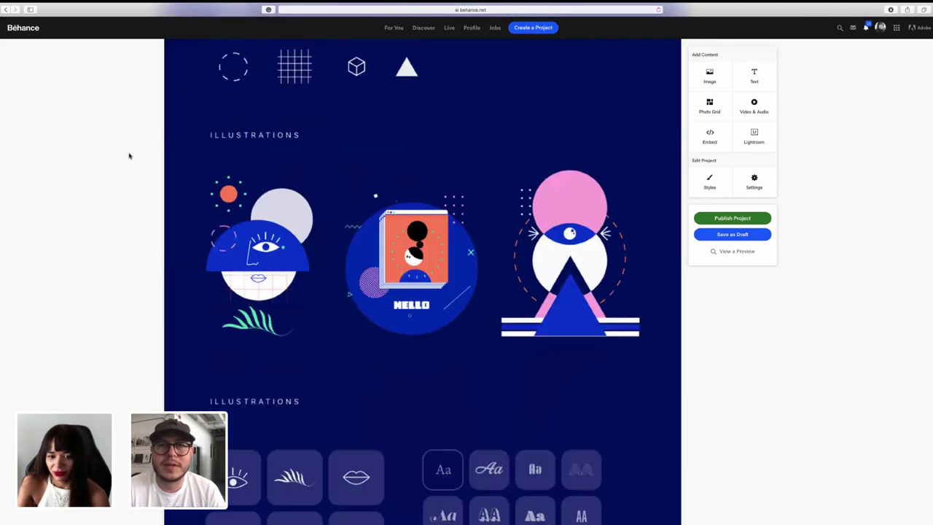
pyautogui.scroll(-12, 130, 155)
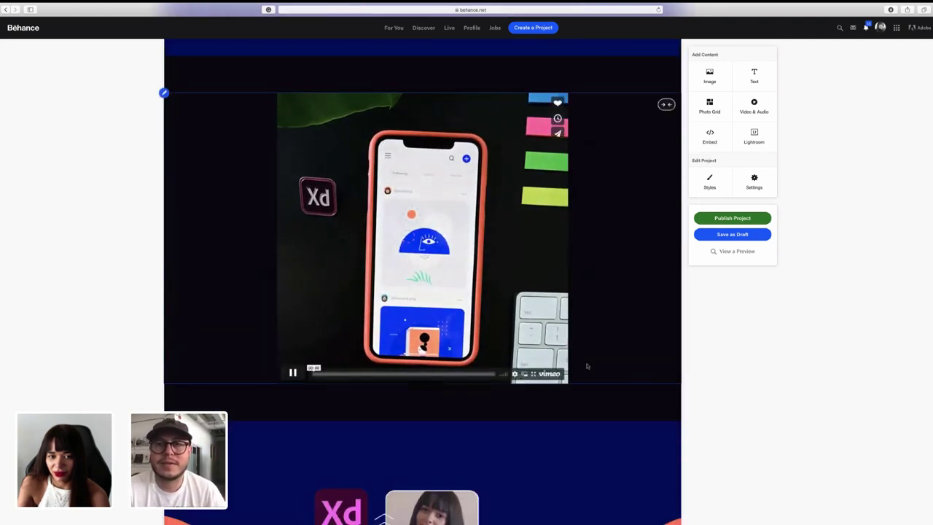
pyautogui.scroll(-2, 638, 370)
pyautogui.scroll(-10, 637, 370)
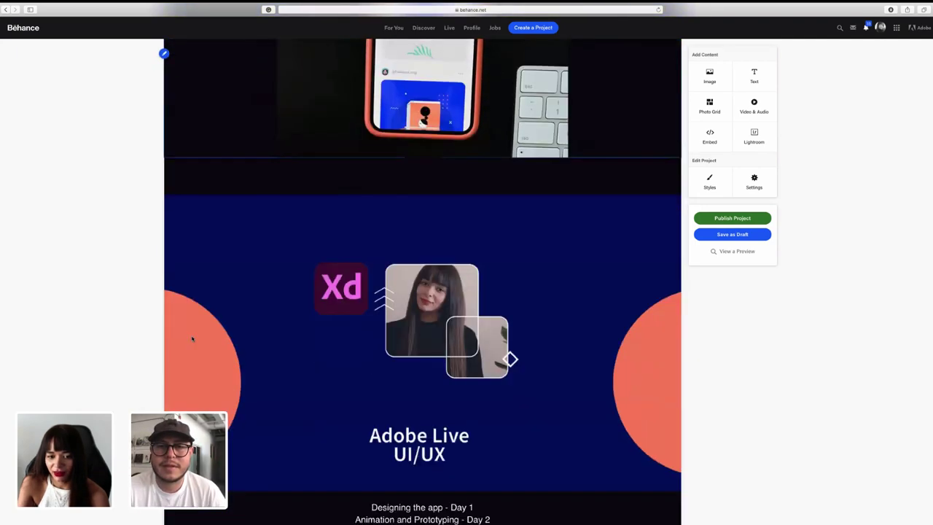
# Publish the Storyteller project, dismiss the Promote Your Work dialog and check the published cover
pyautogui.click(746, 218)
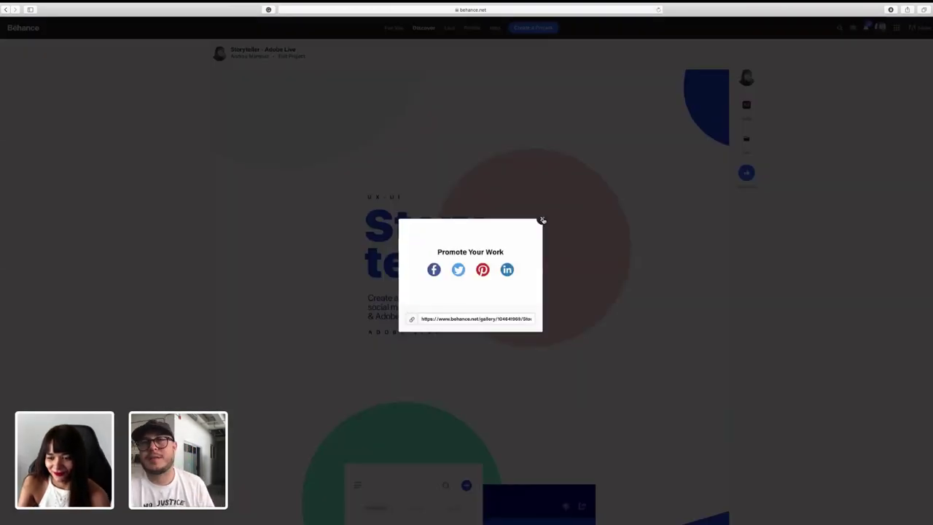
pyautogui.click(553, 233)
pyautogui.scroll(-3, 831, 268)
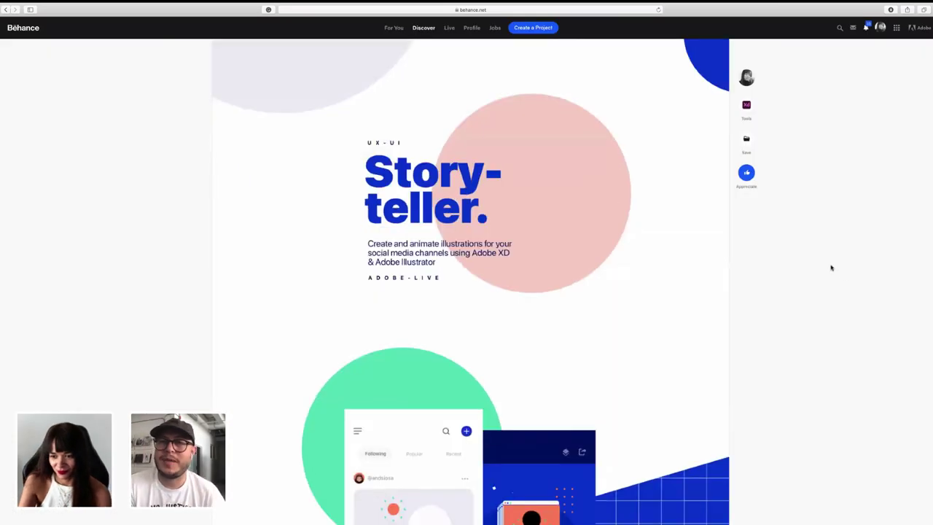
pyautogui.scroll(3, 832, 268)
# Open the project owner's Behance profile in a new tab from the published Storyteller page
pyautogui.moveTo(291, 80)
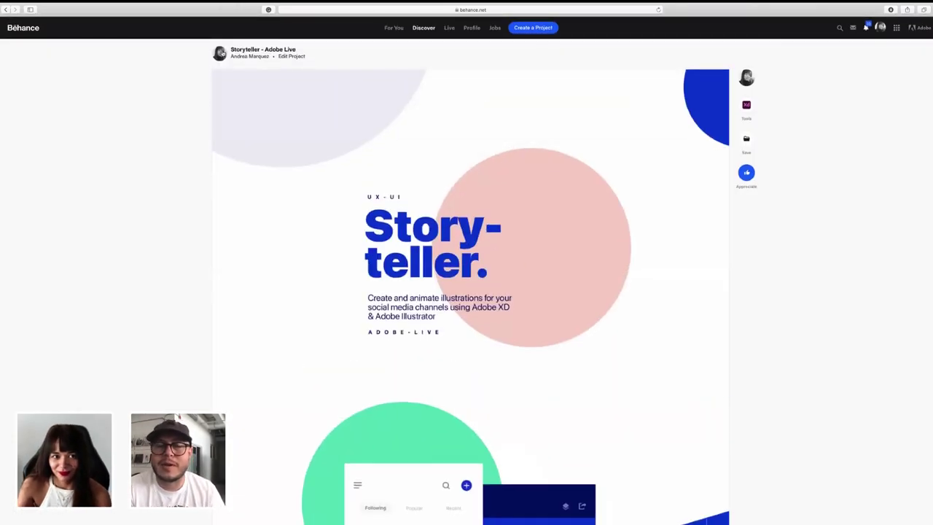
pyautogui.click(221, 53)
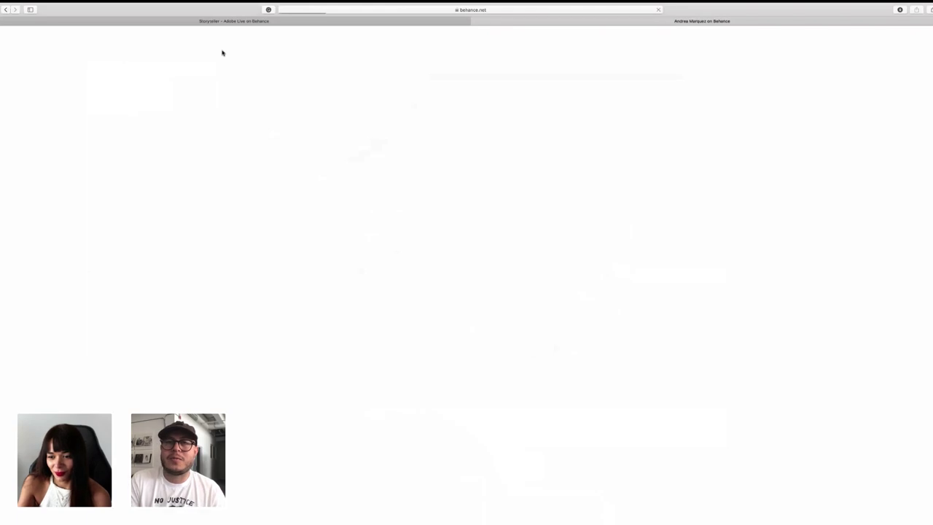